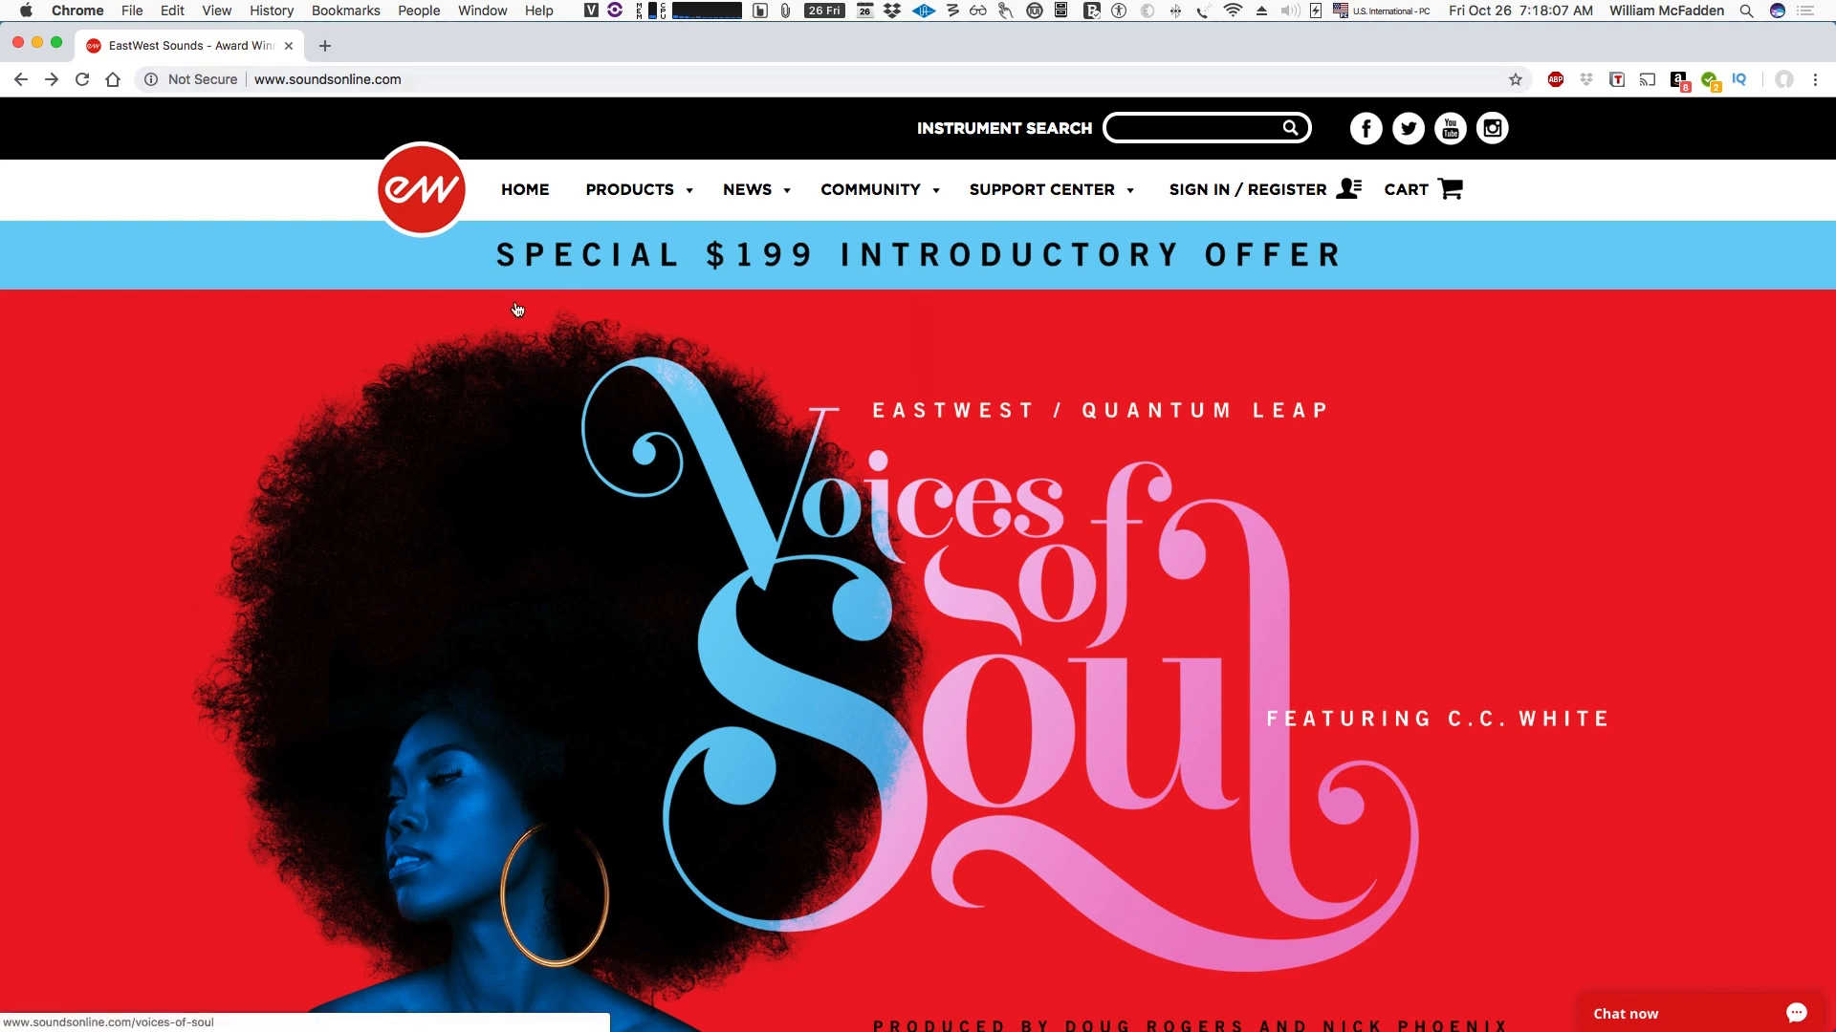
Open the ComposerCloud subscription page from its promotion under Supercharge Your Music on the EastWest home page
scroll(464, 463, "down", 5)
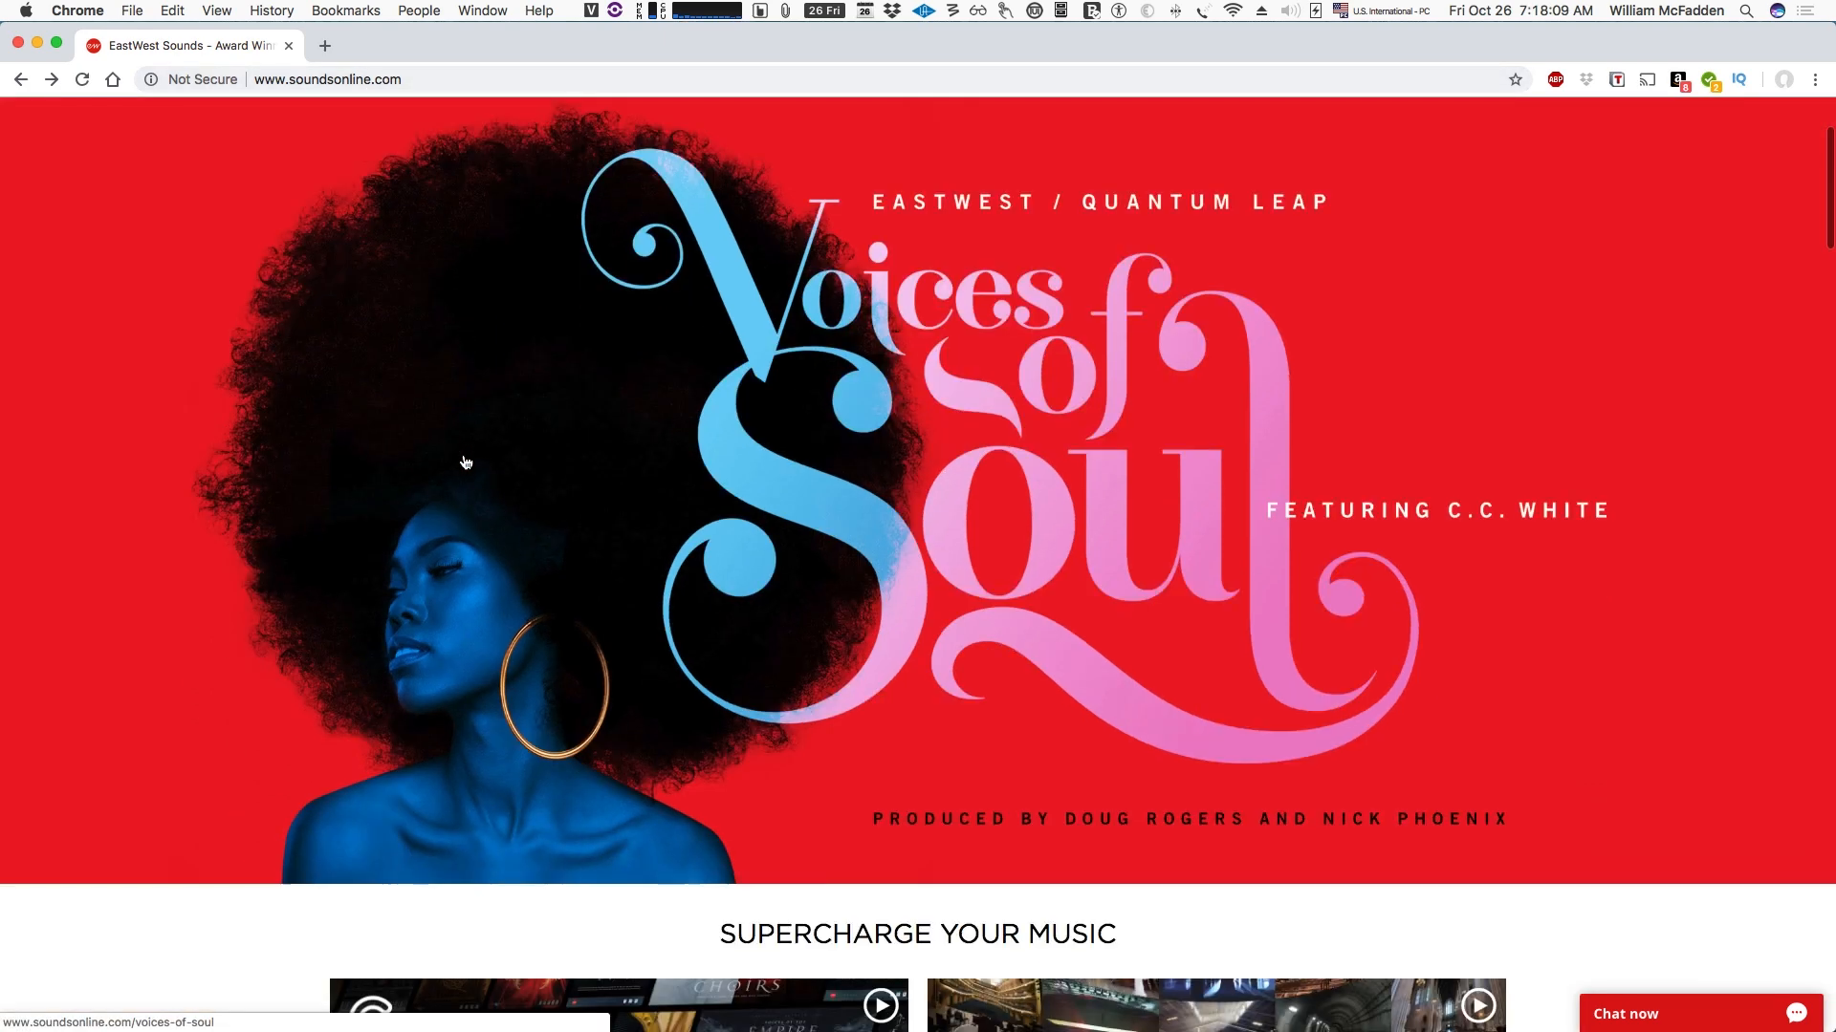
scroll(465, 462, "down", 2)
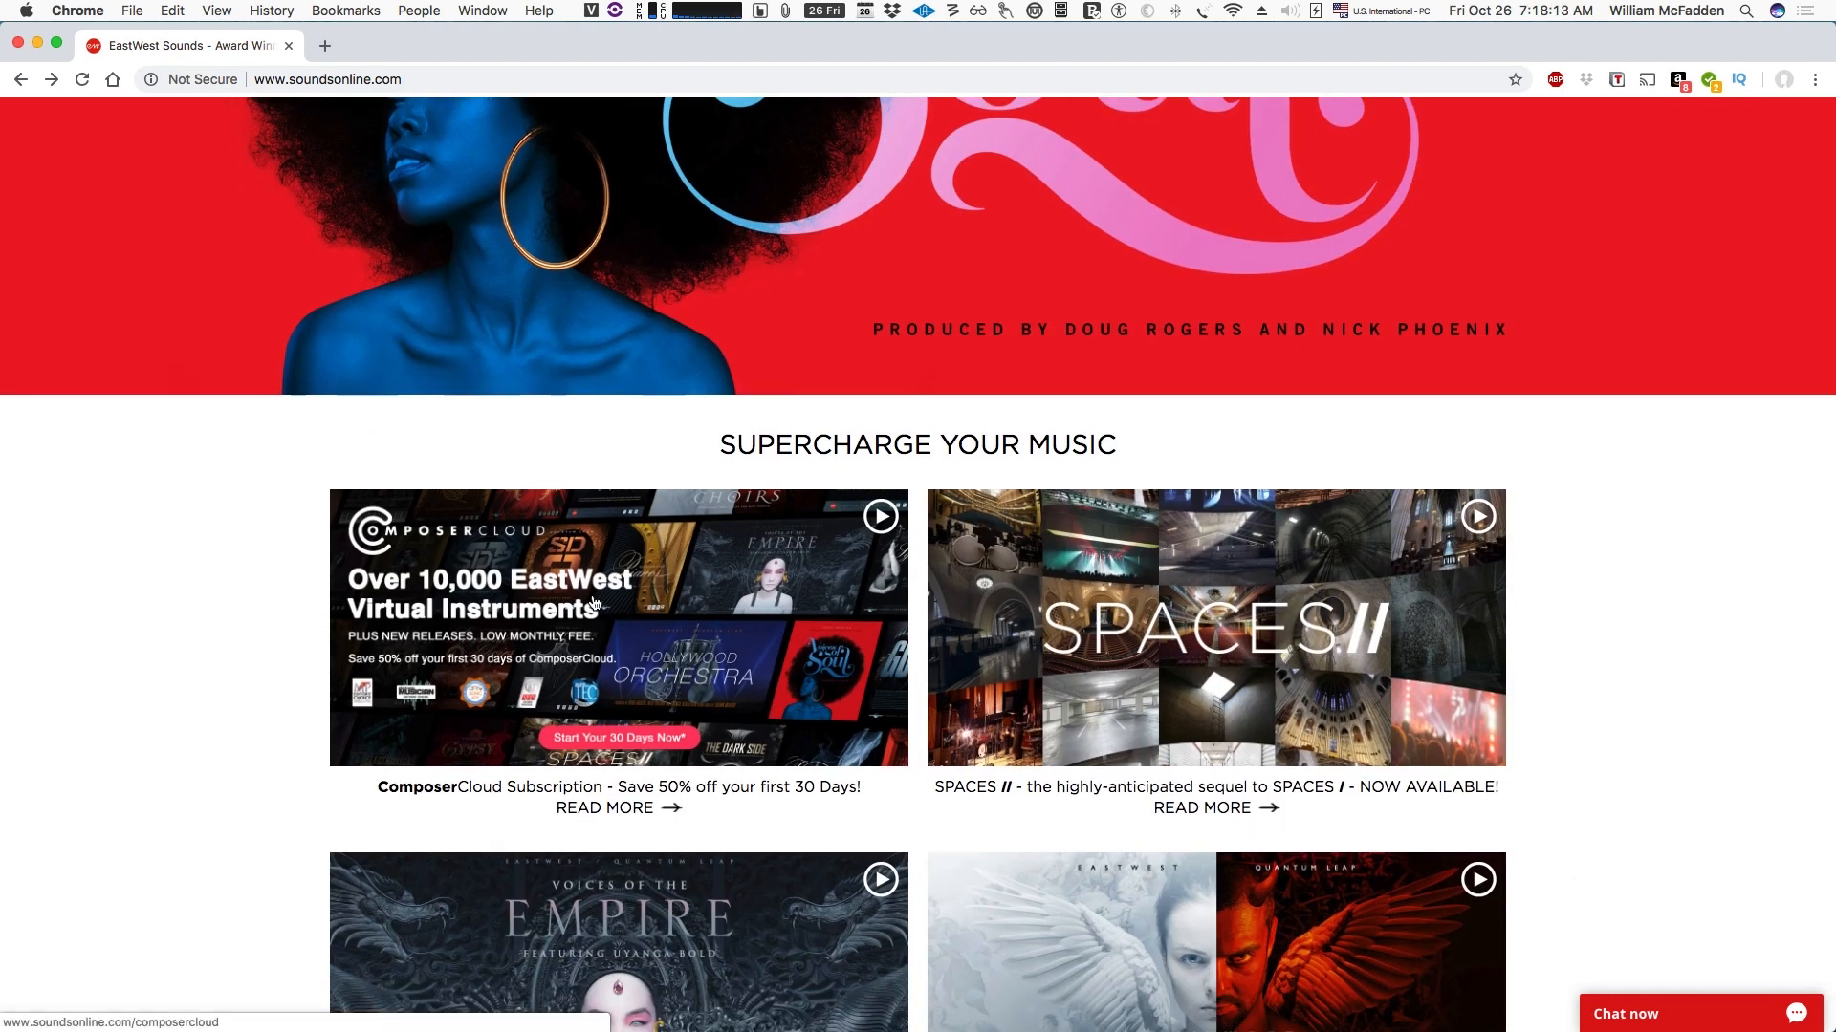
scroll(594, 600, "down", 1)
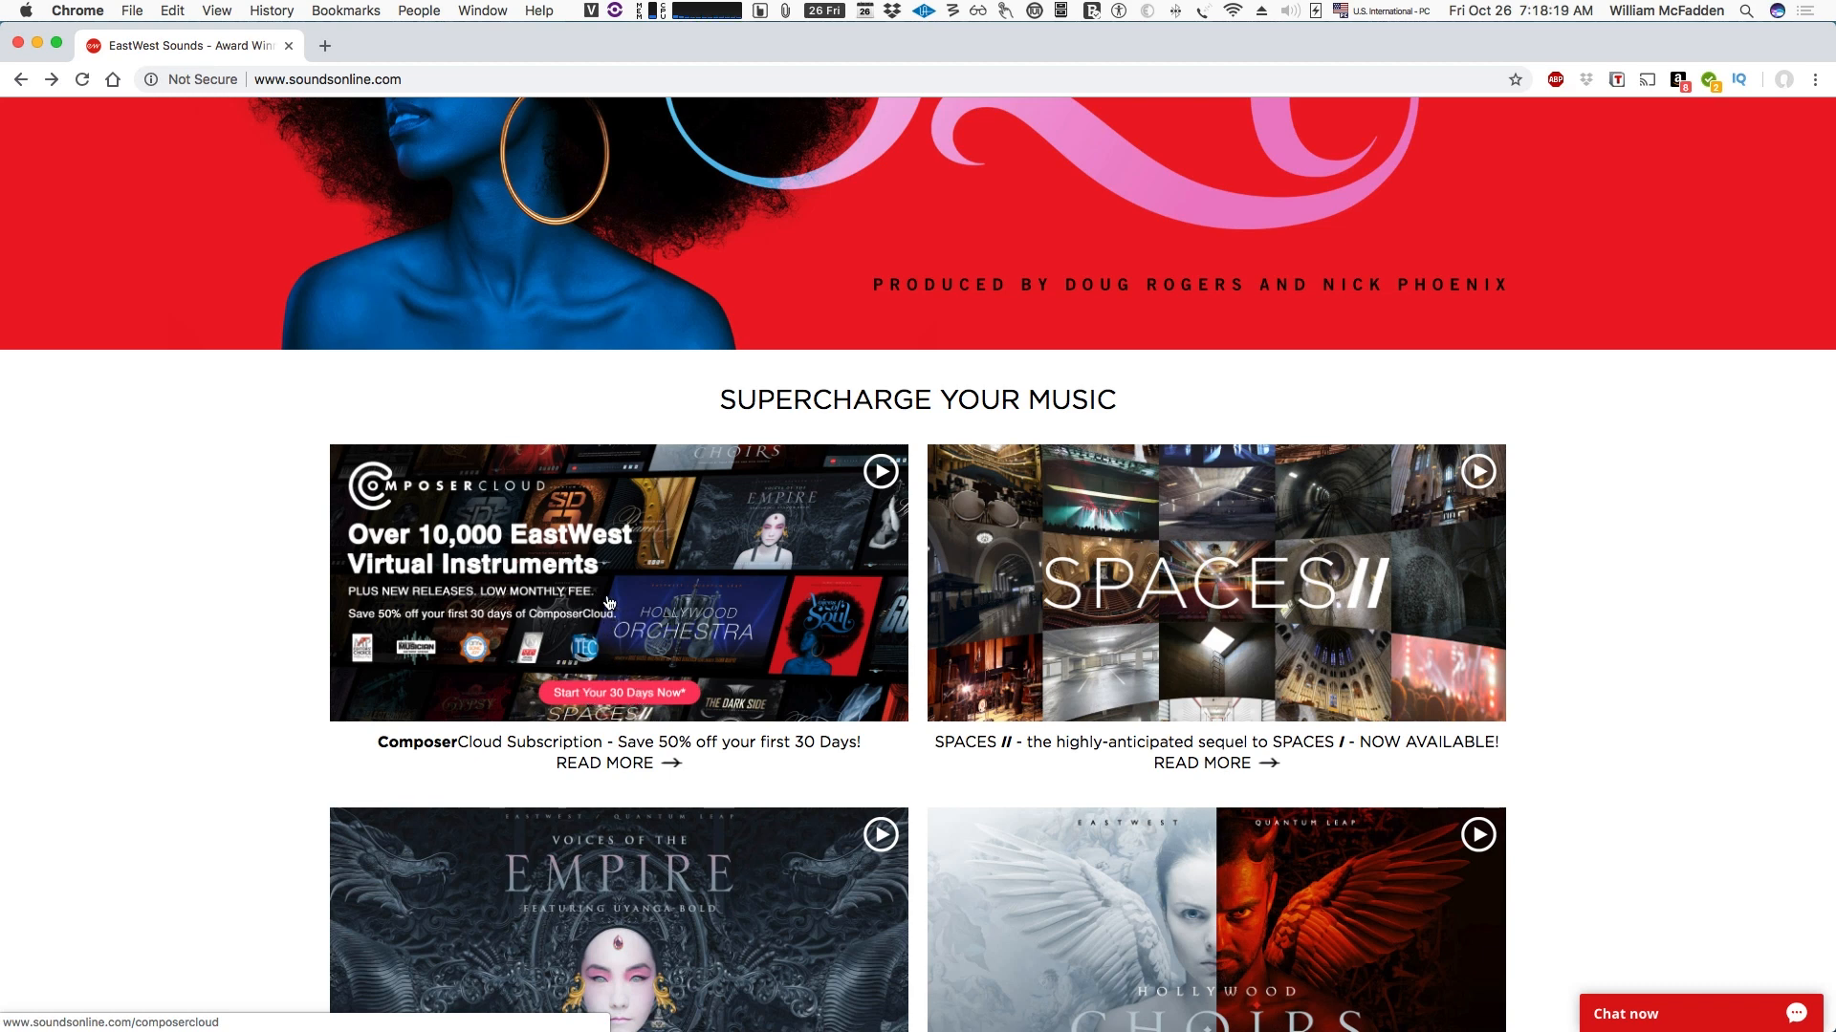
left_click(609, 602)
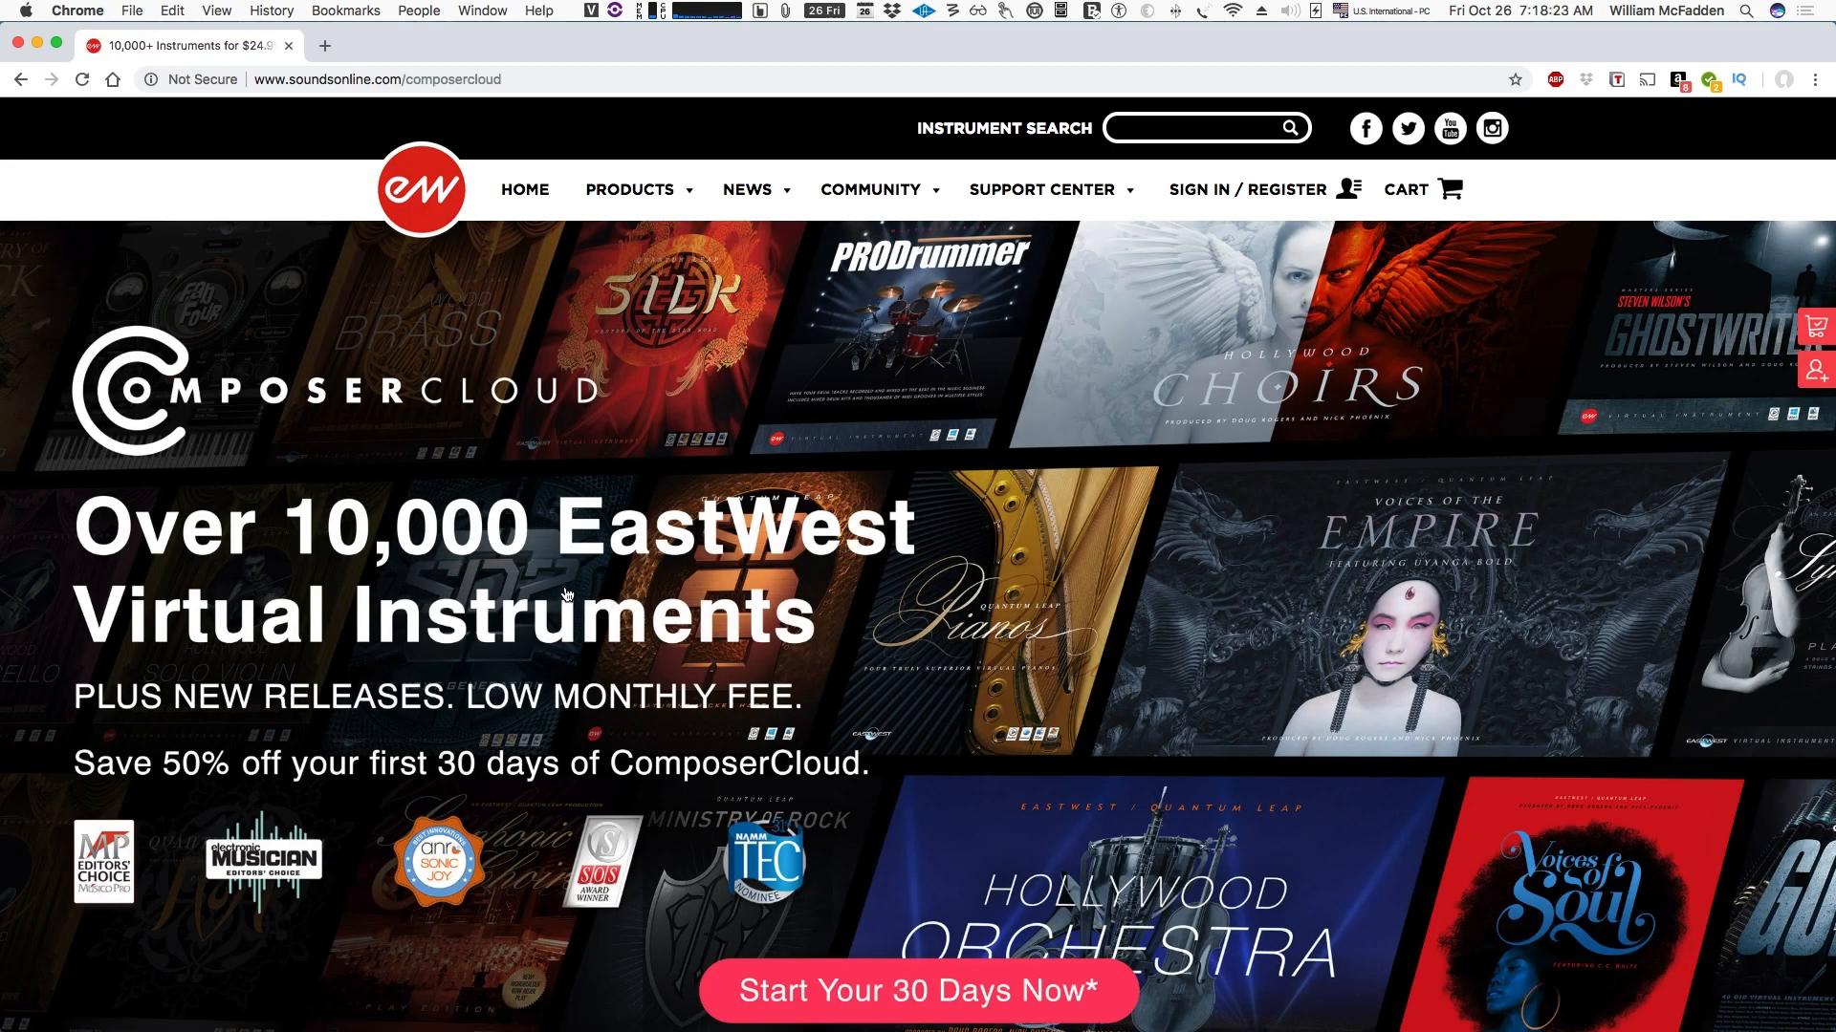
Review the ComposerCloud introductory offer and the feature list in the Quick Overview section
scroll(566, 594, "down", 1)
scroll(550, 579, "down", 3)
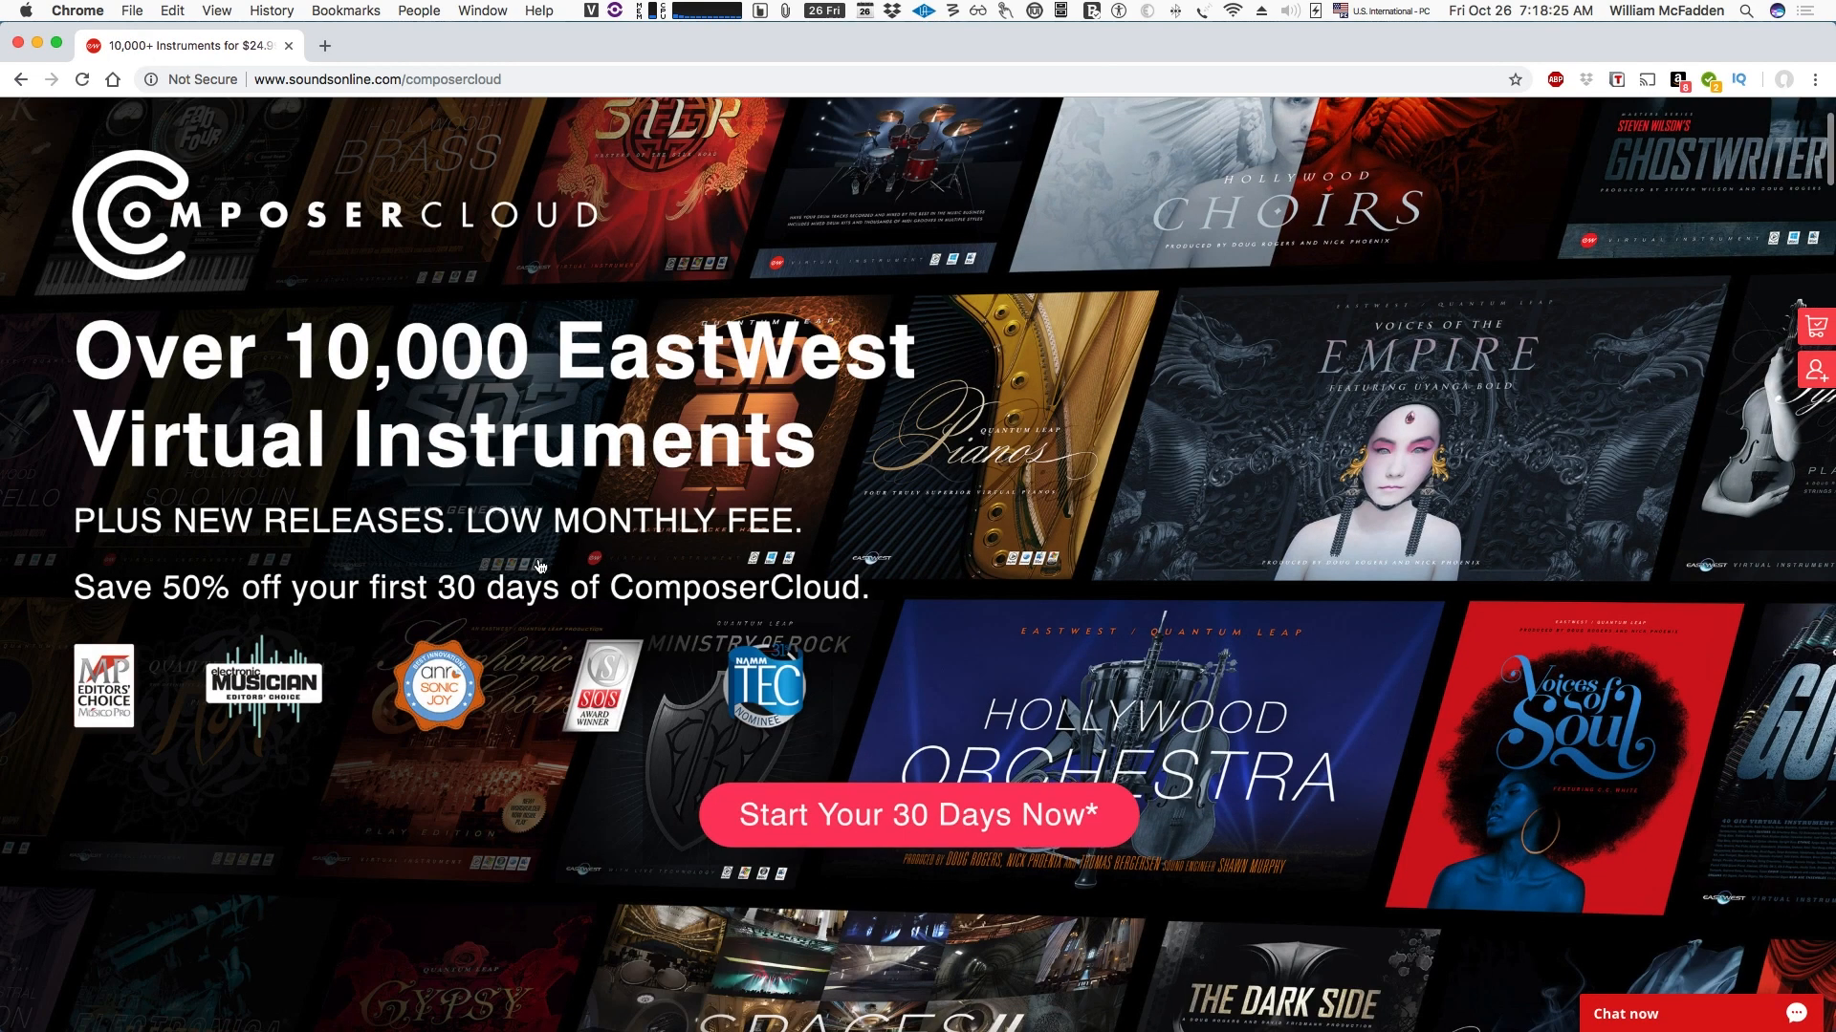
scroll(540, 567, "down", 5)
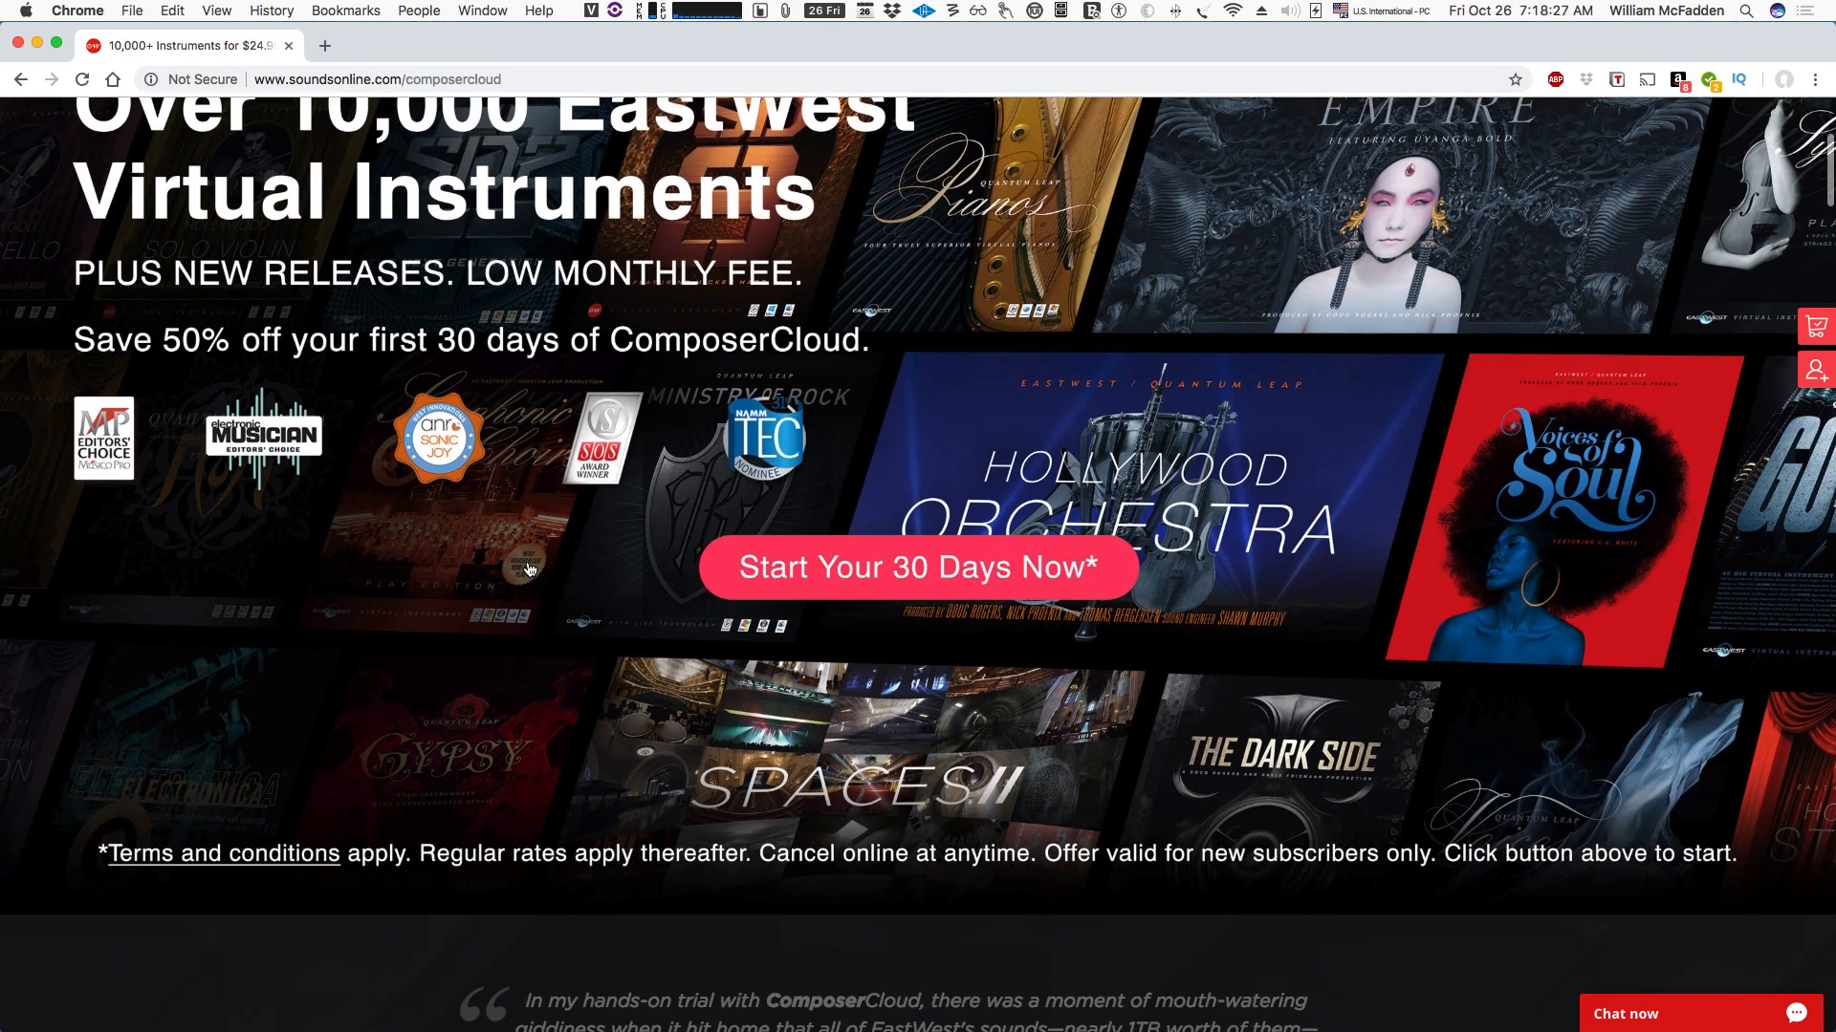
scroll(504, 483, "down", 2)
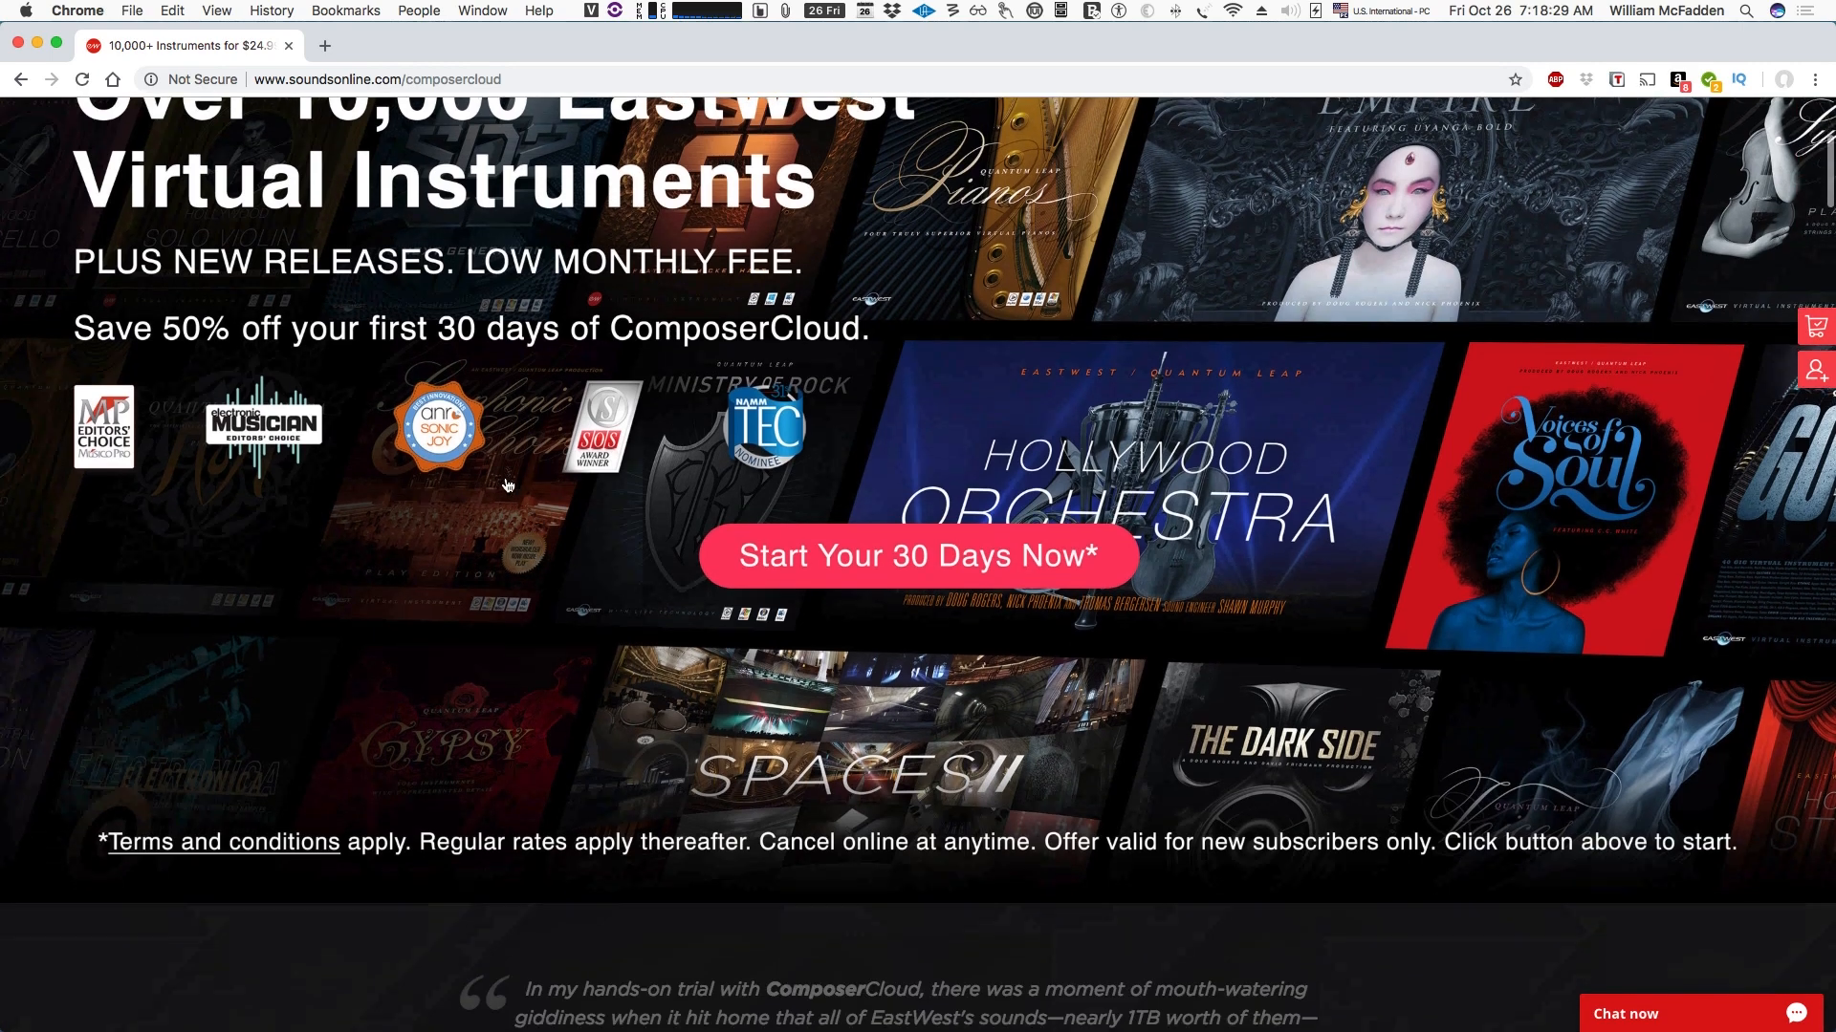
scroll(492, 504, "down", 8)
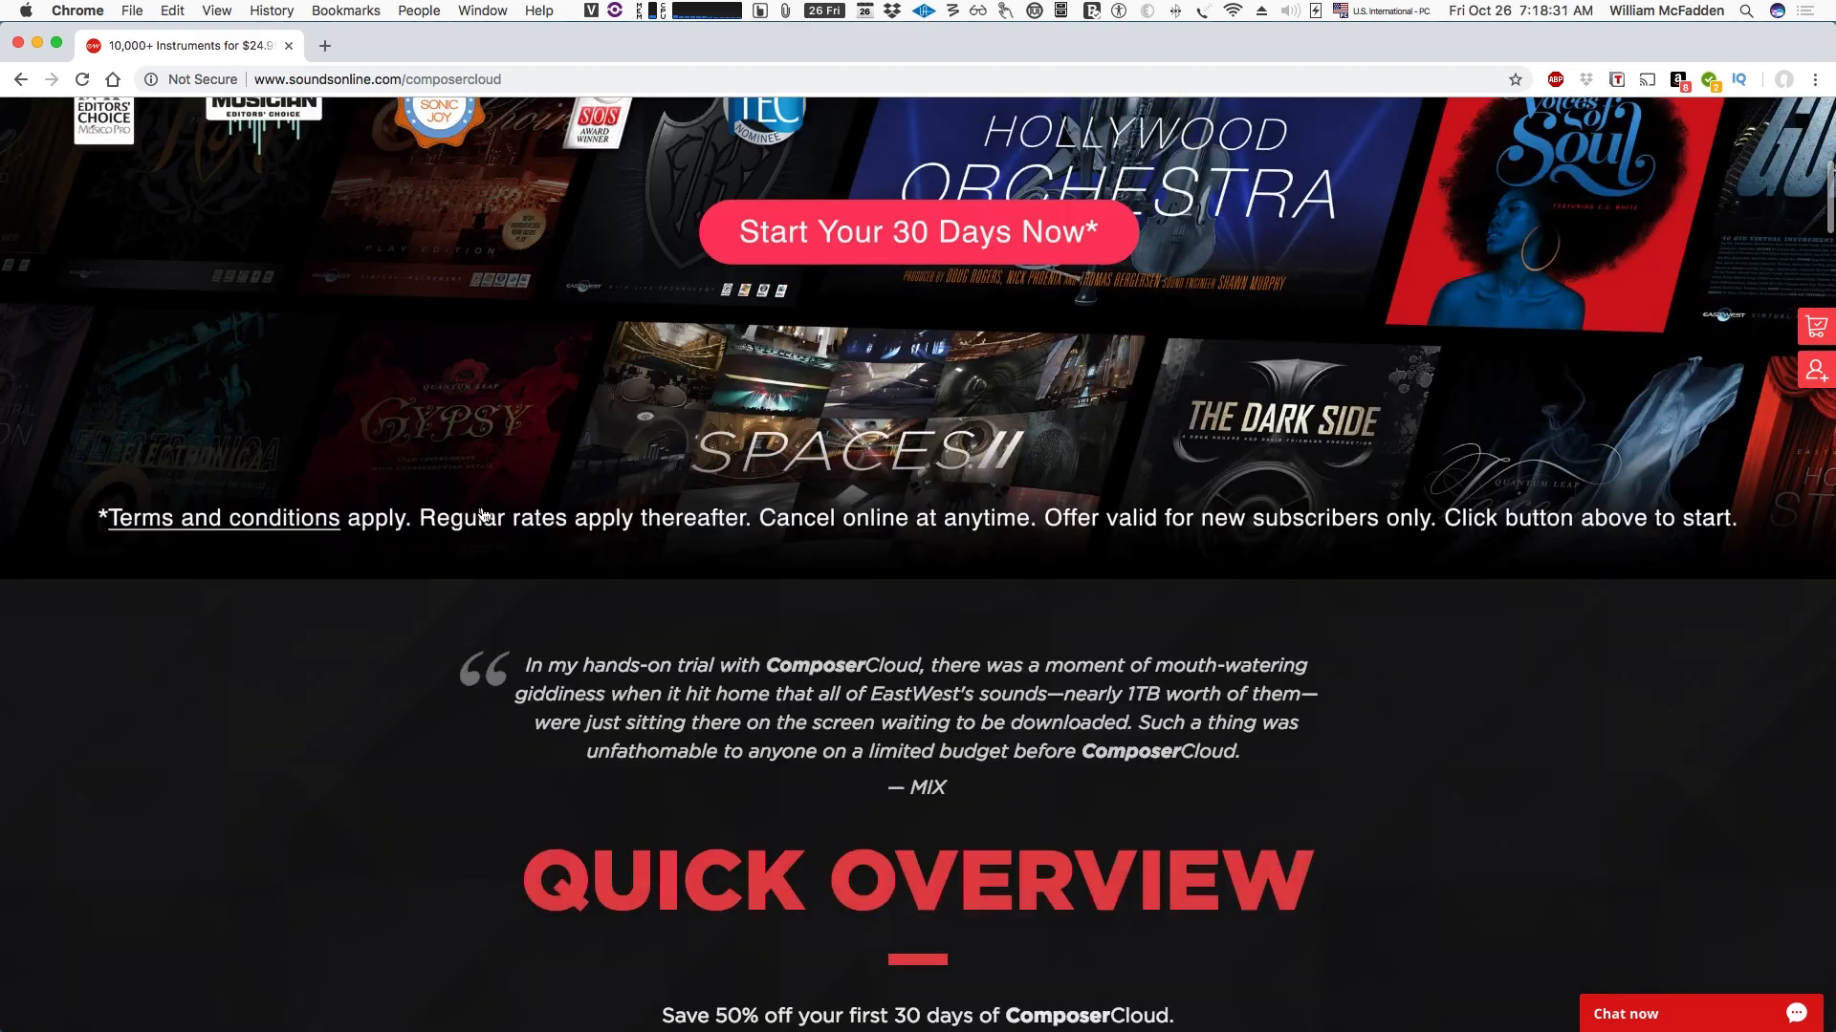
scroll(481, 516, "down", 6)
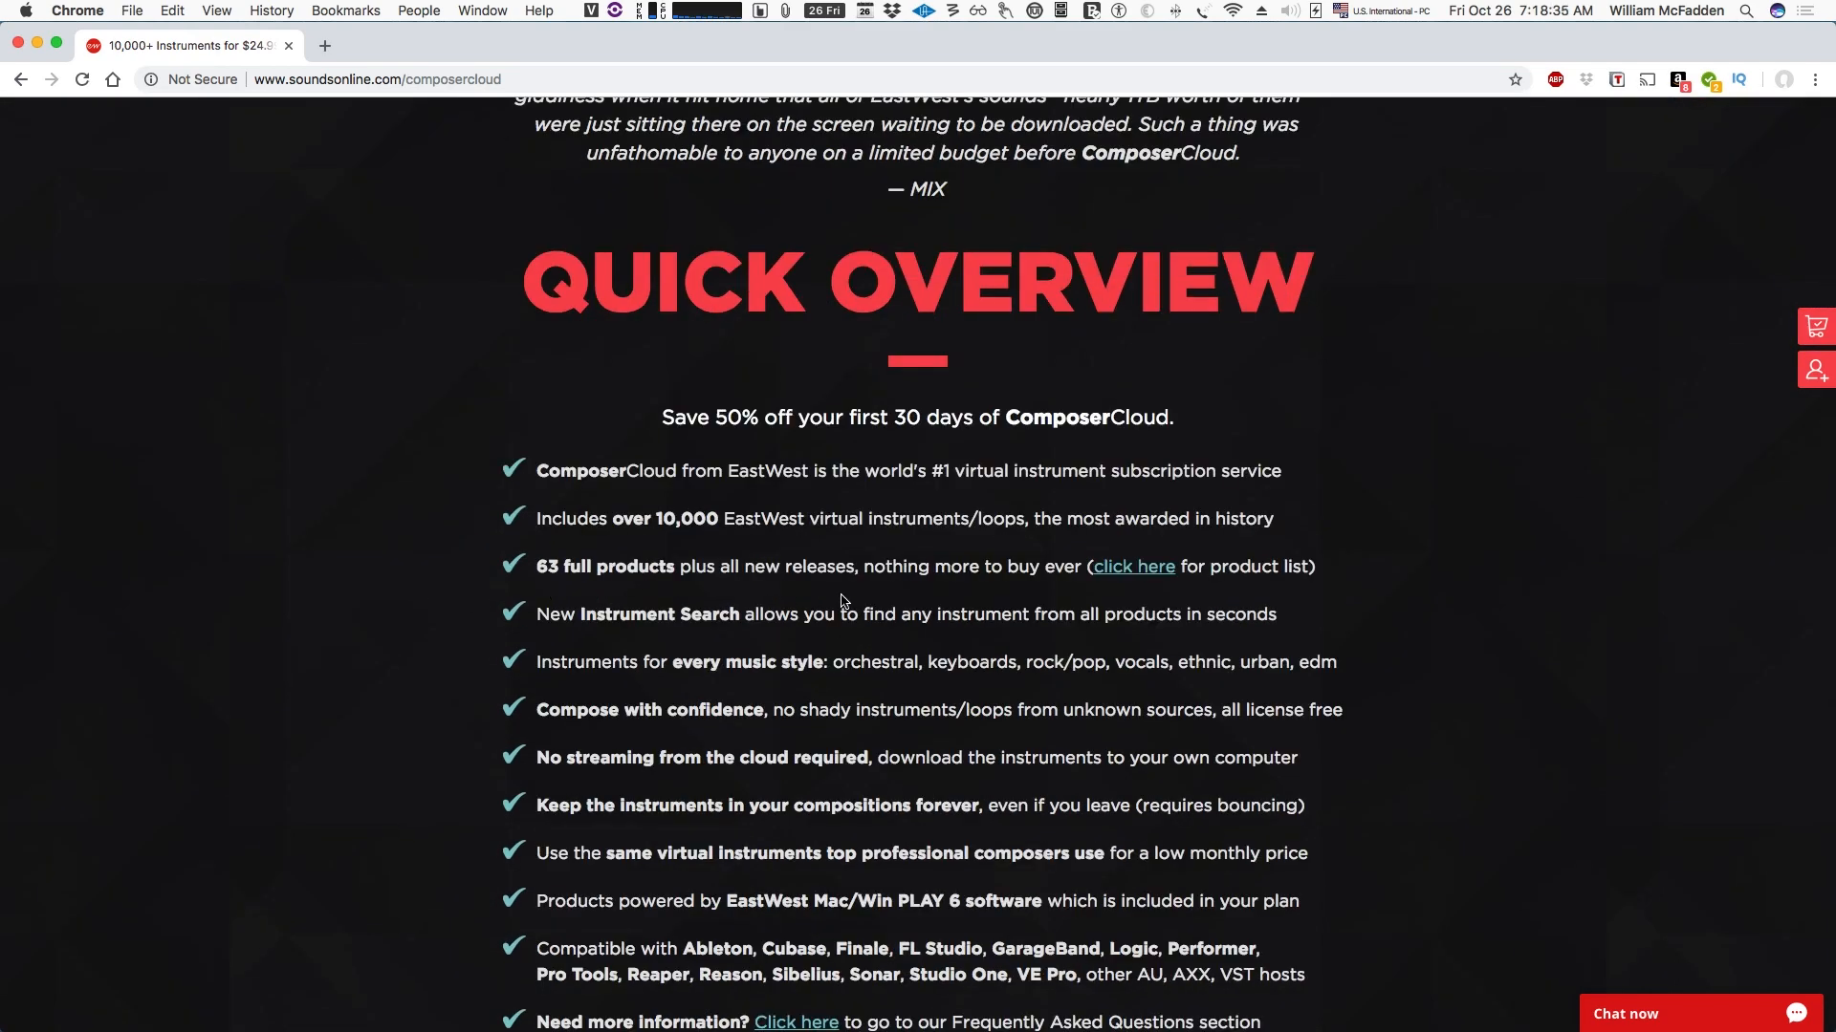
scroll(268, 375, "up", 2)
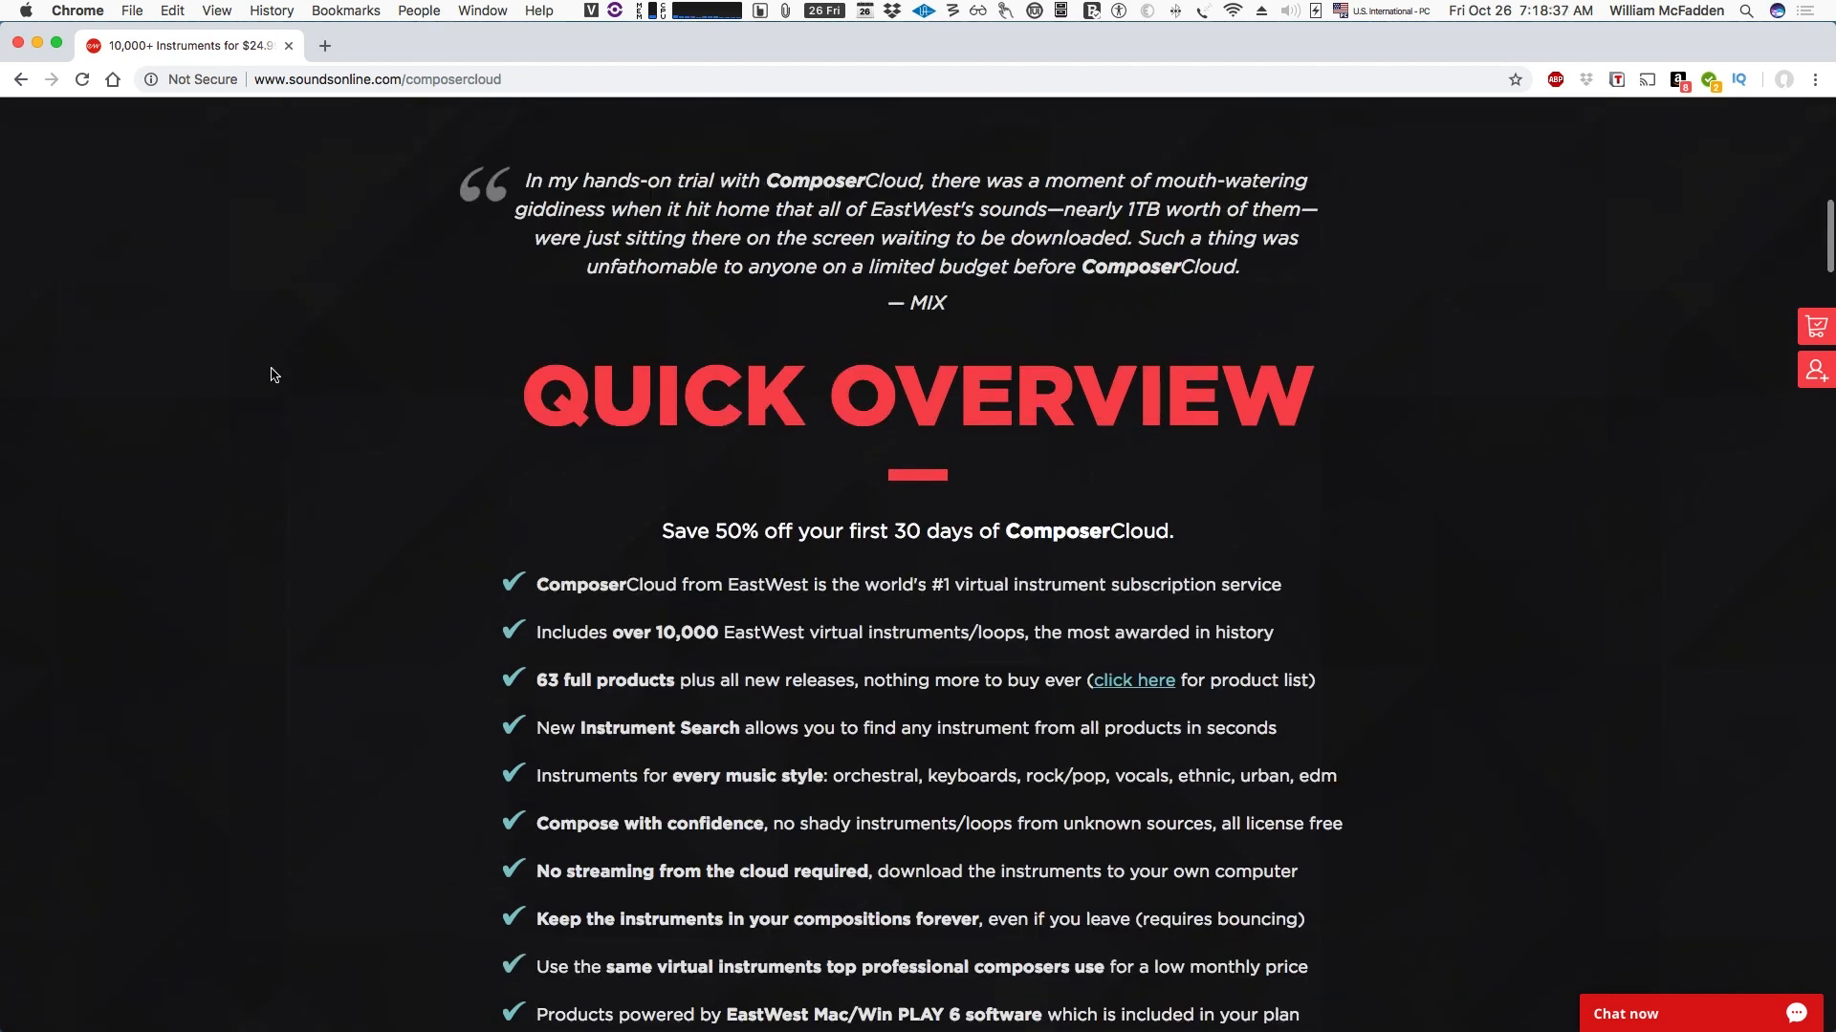
scroll(282, 440, "down", 2)
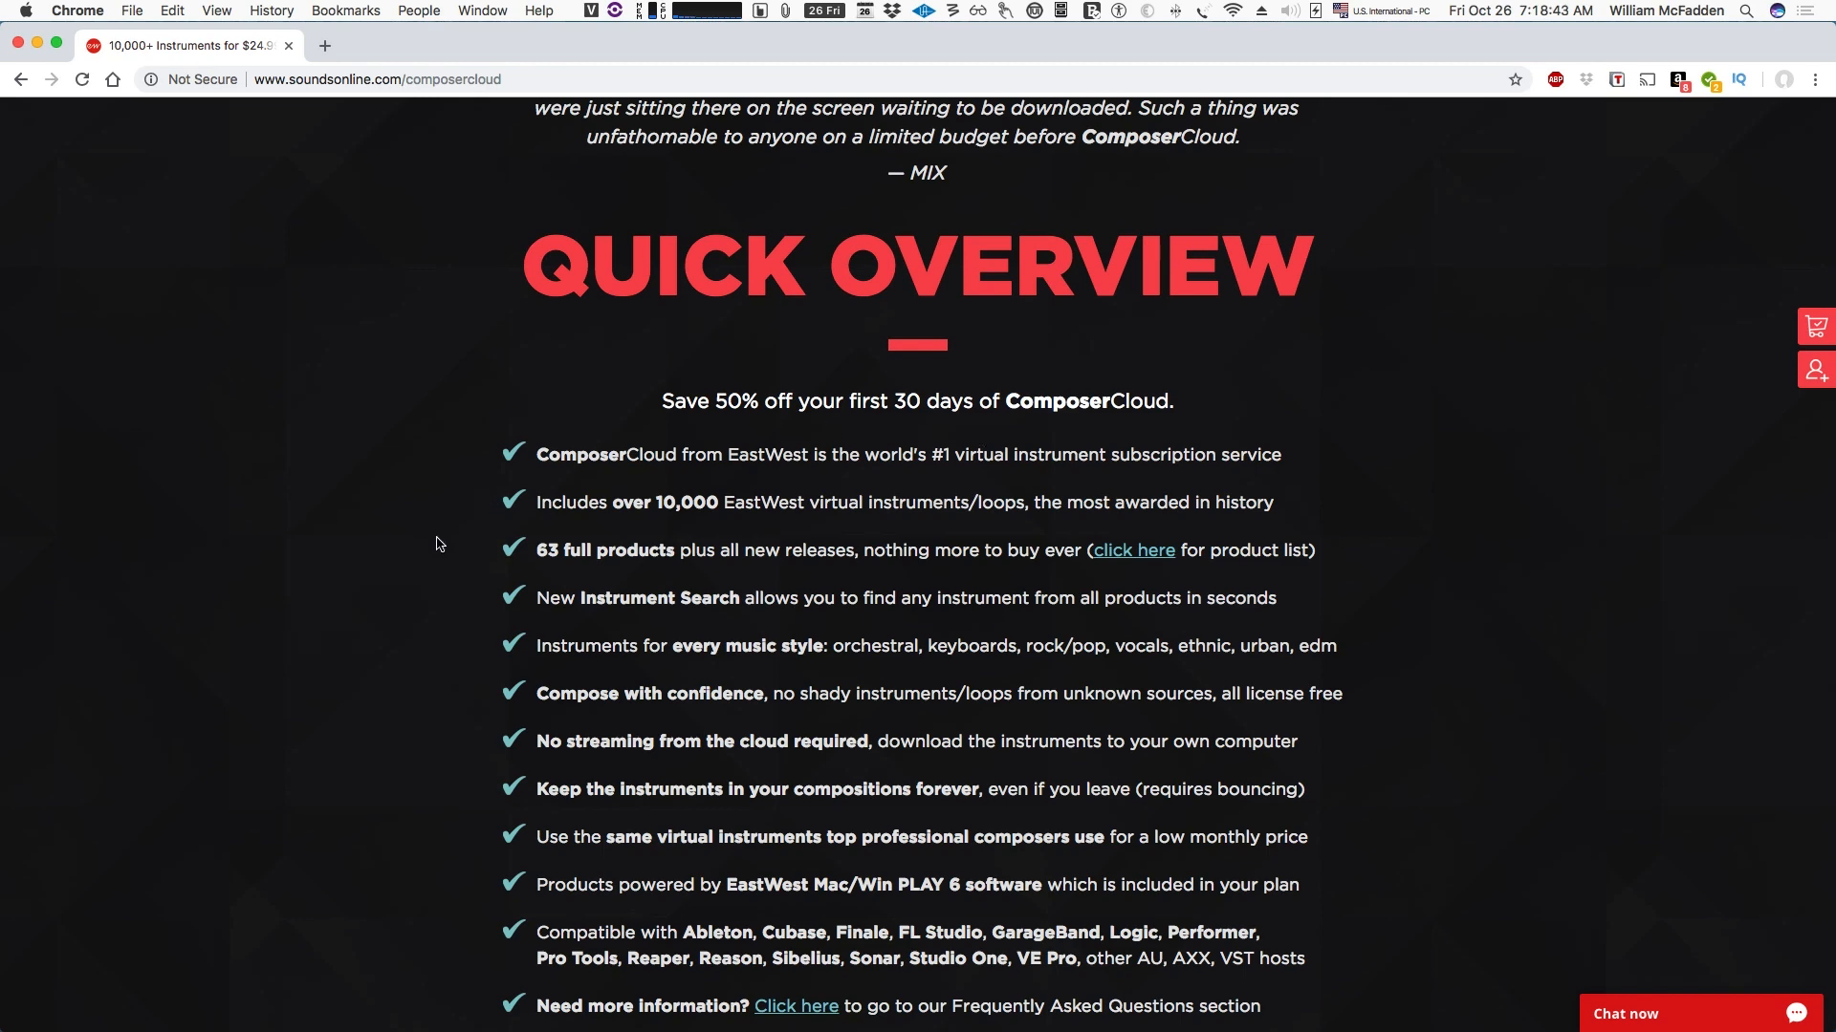
scroll(438, 547, "down", 3)
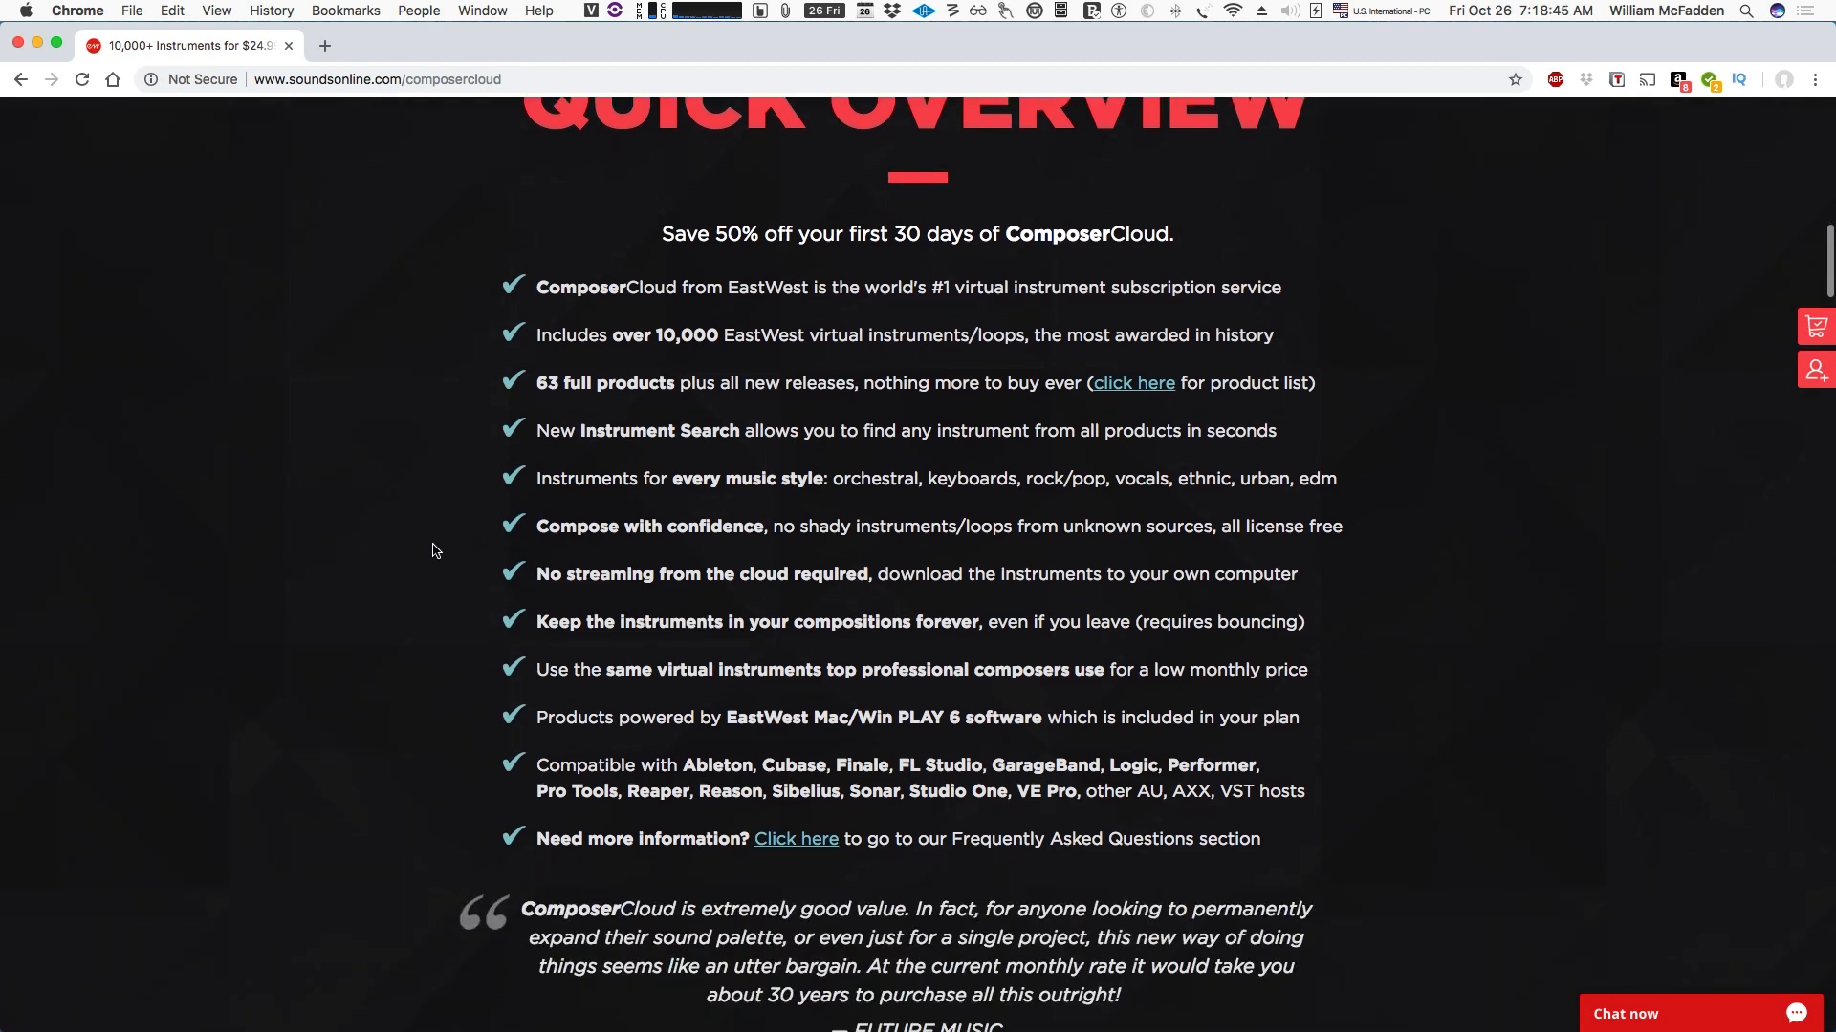
scroll(434, 550, "down", 2)
scroll(430, 553, "down", 2)
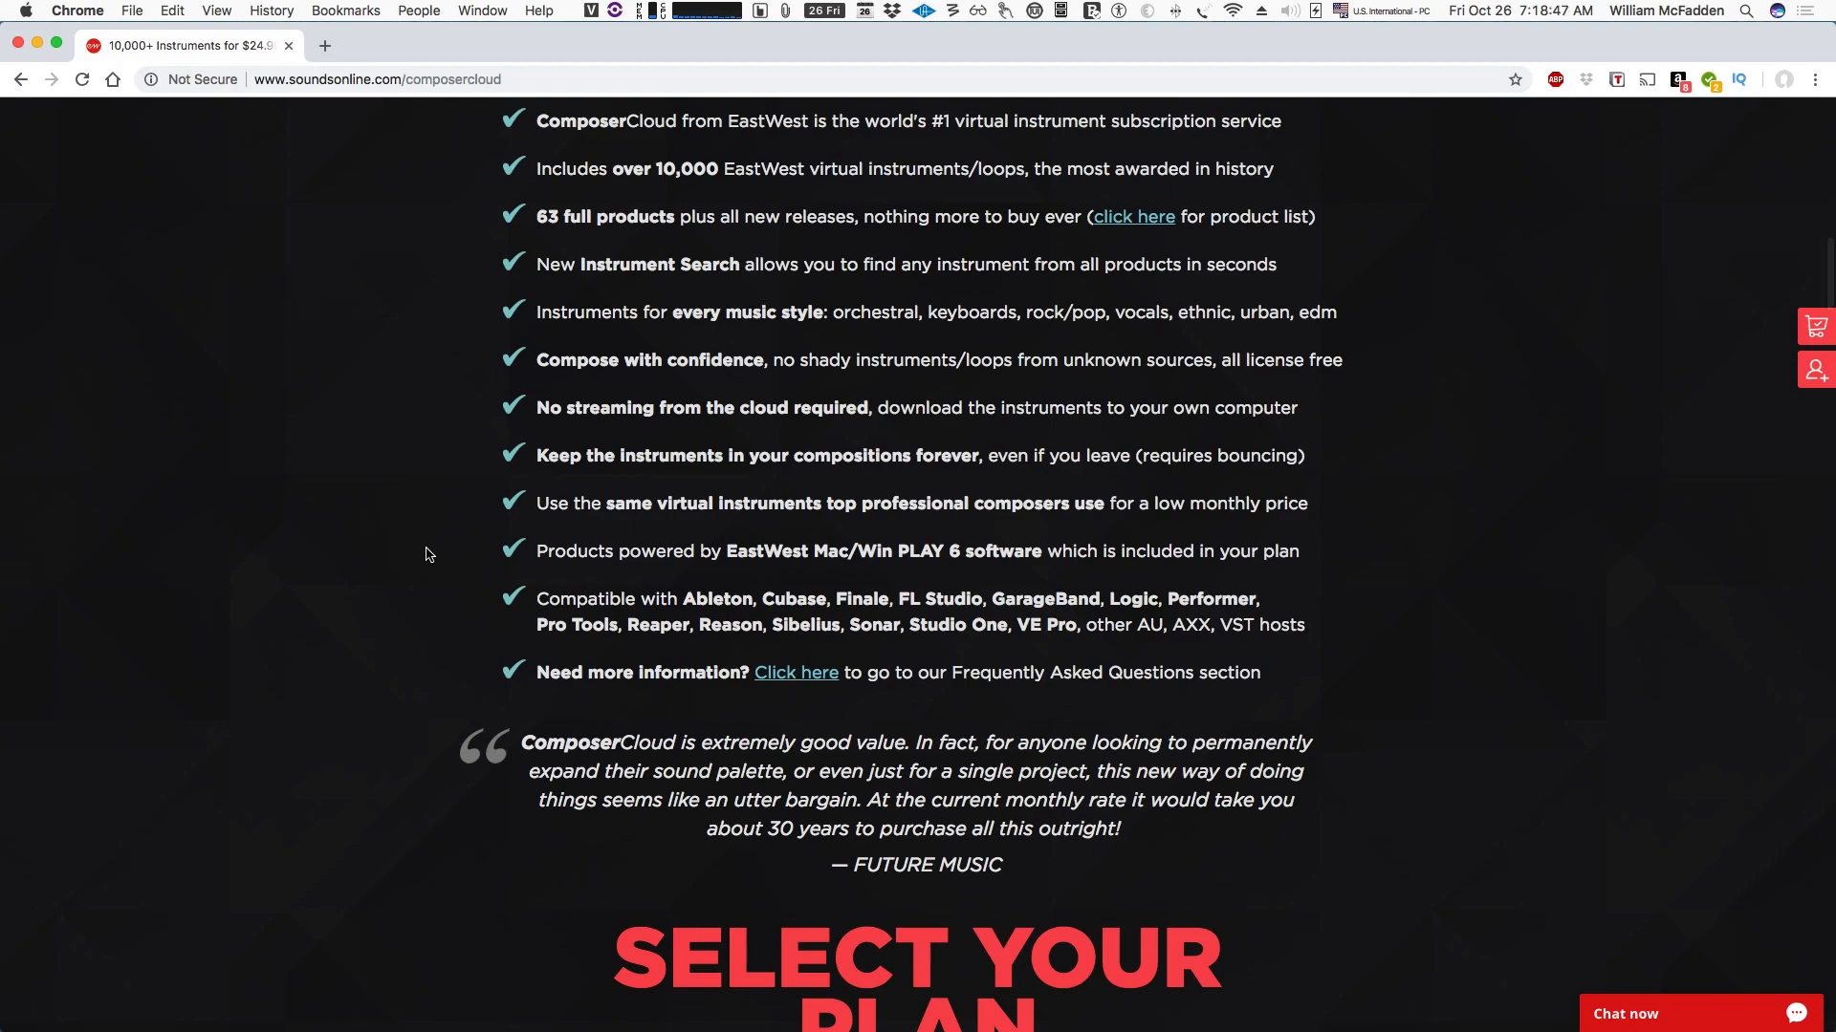
scroll(427, 554, "down", 3)
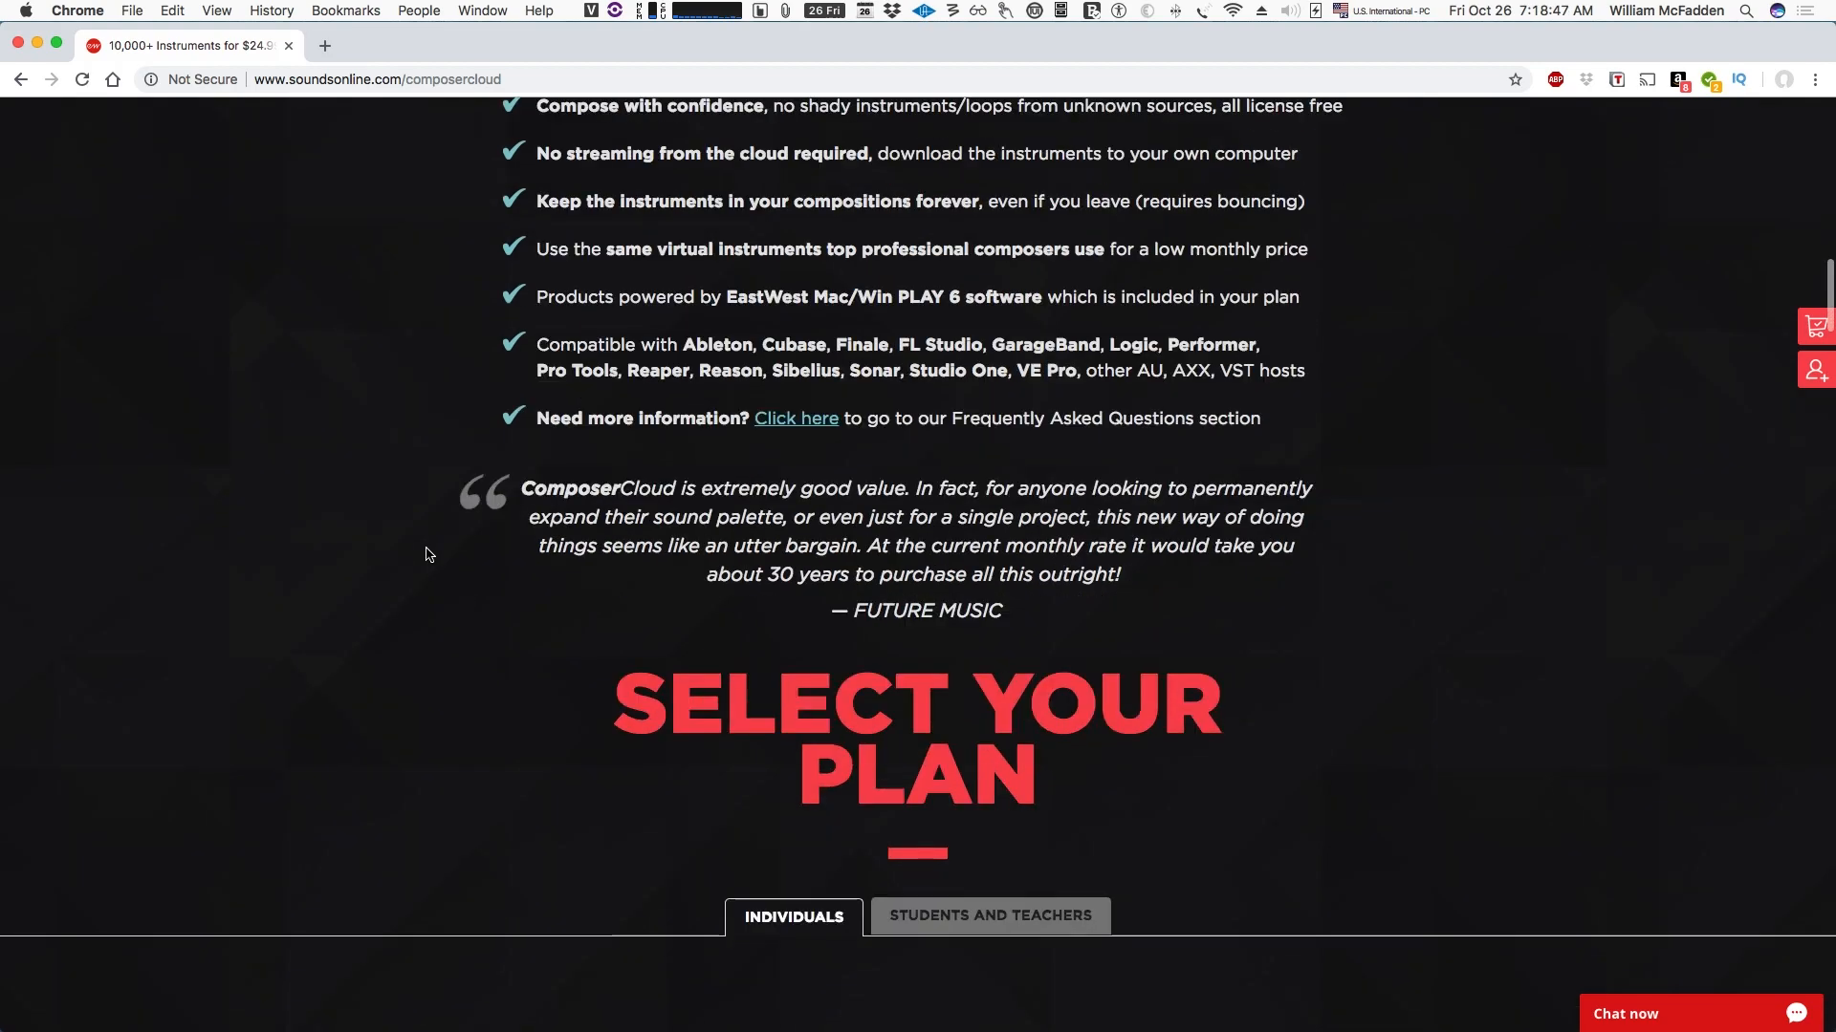
Go to the Frequently Asked Questions section and expand the answer to "What is ComposerCloud?"
left_click(809, 427)
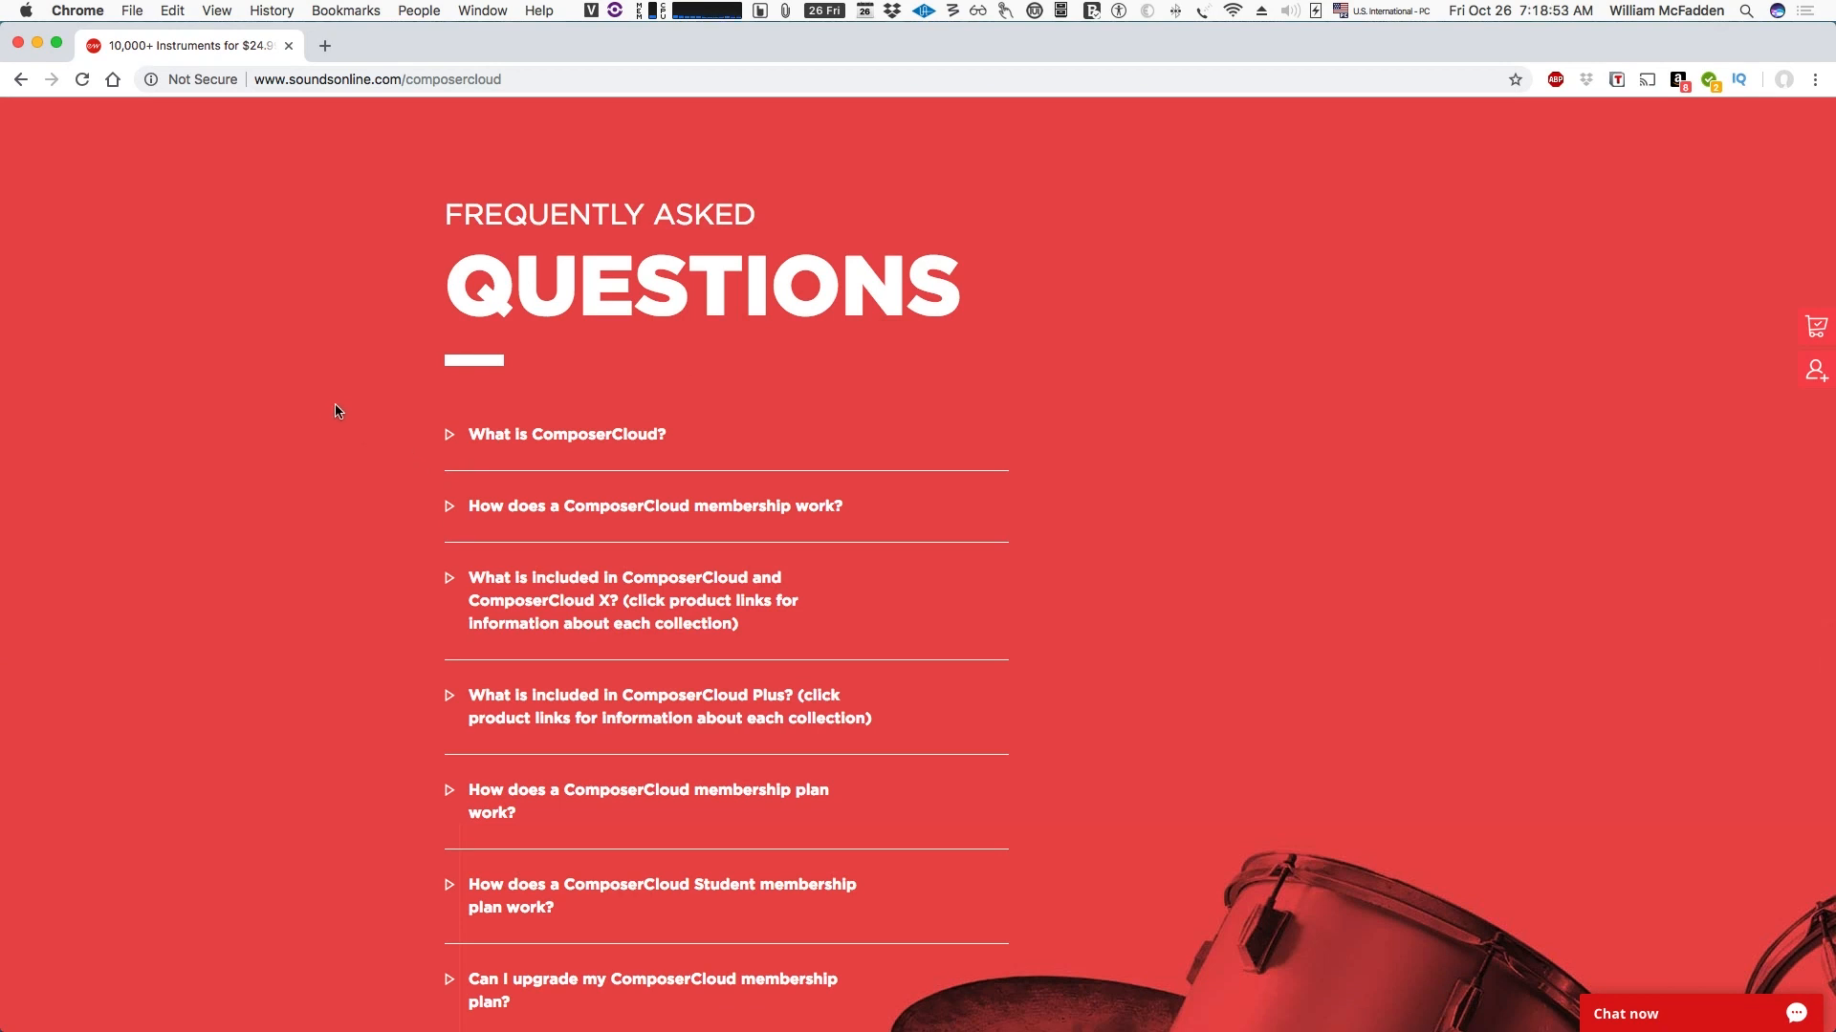
left_click(448, 438)
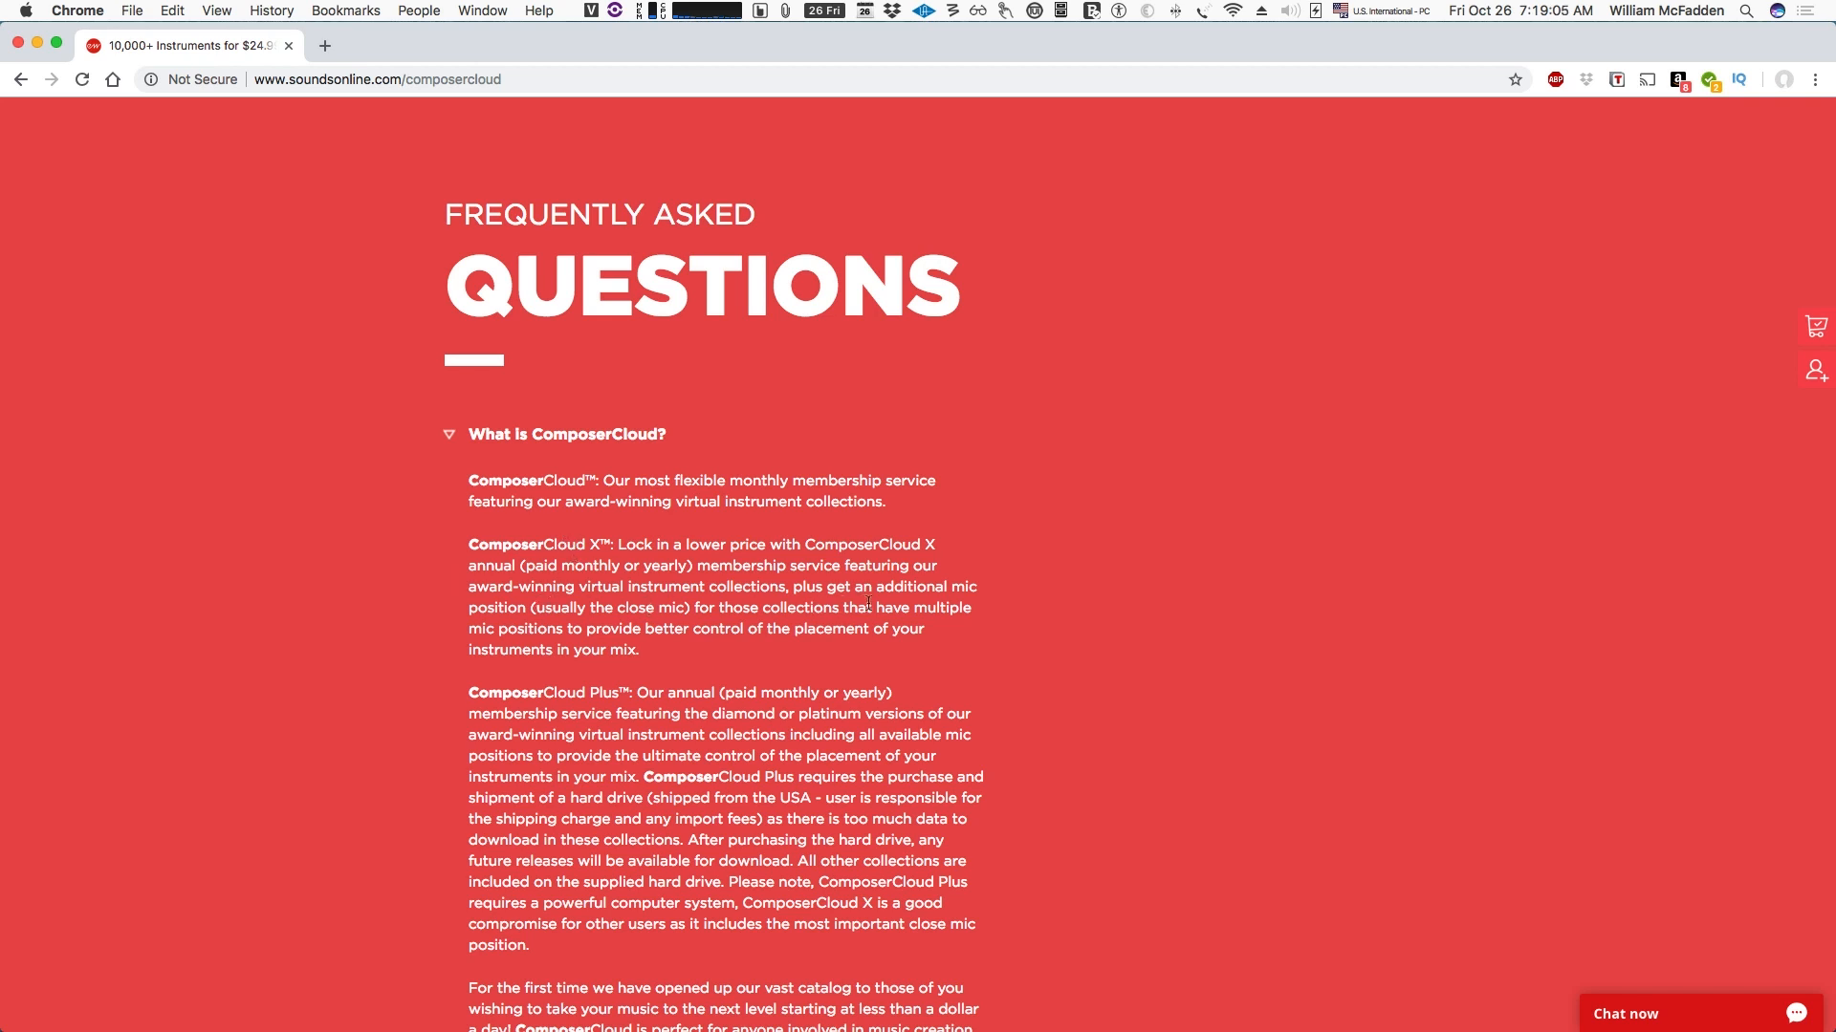
Read how the expanded answer describes the ComposerCloud, ComposerCloud X and ComposerCloud Plus memberships
scroll(579, 604, "down", 2)
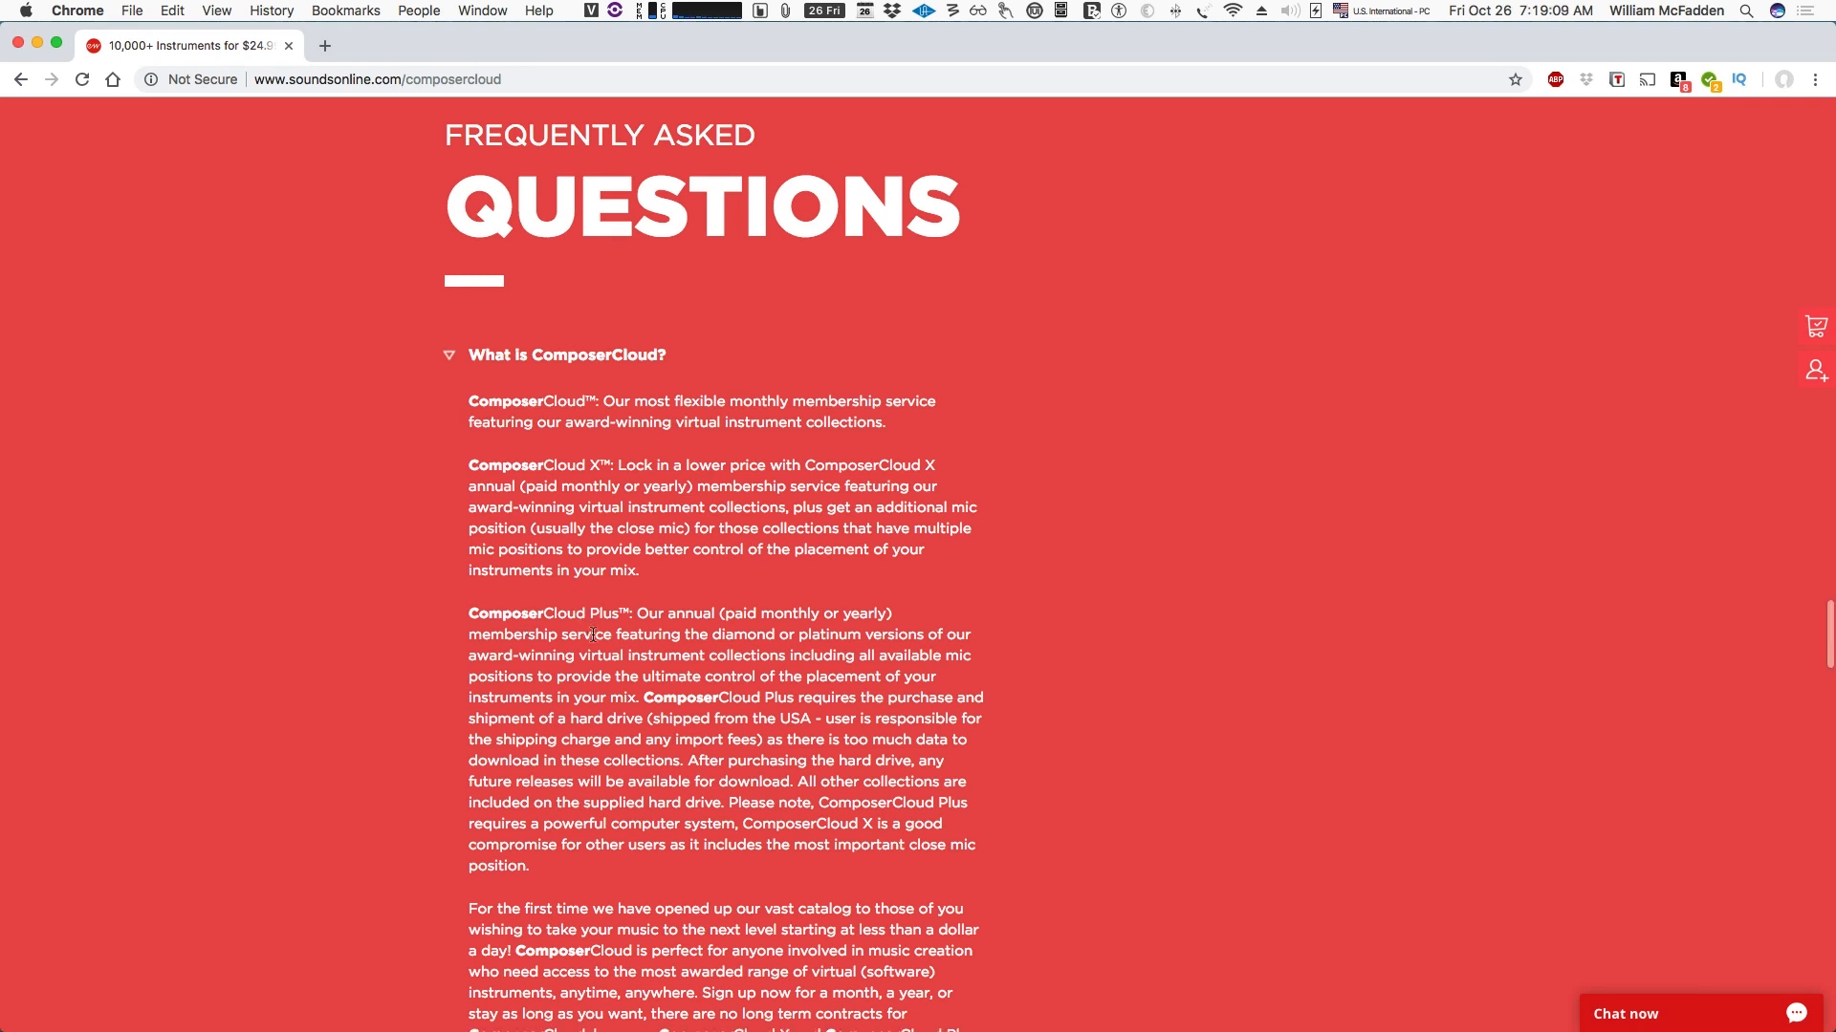
scroll(578, 649, "down", 1)
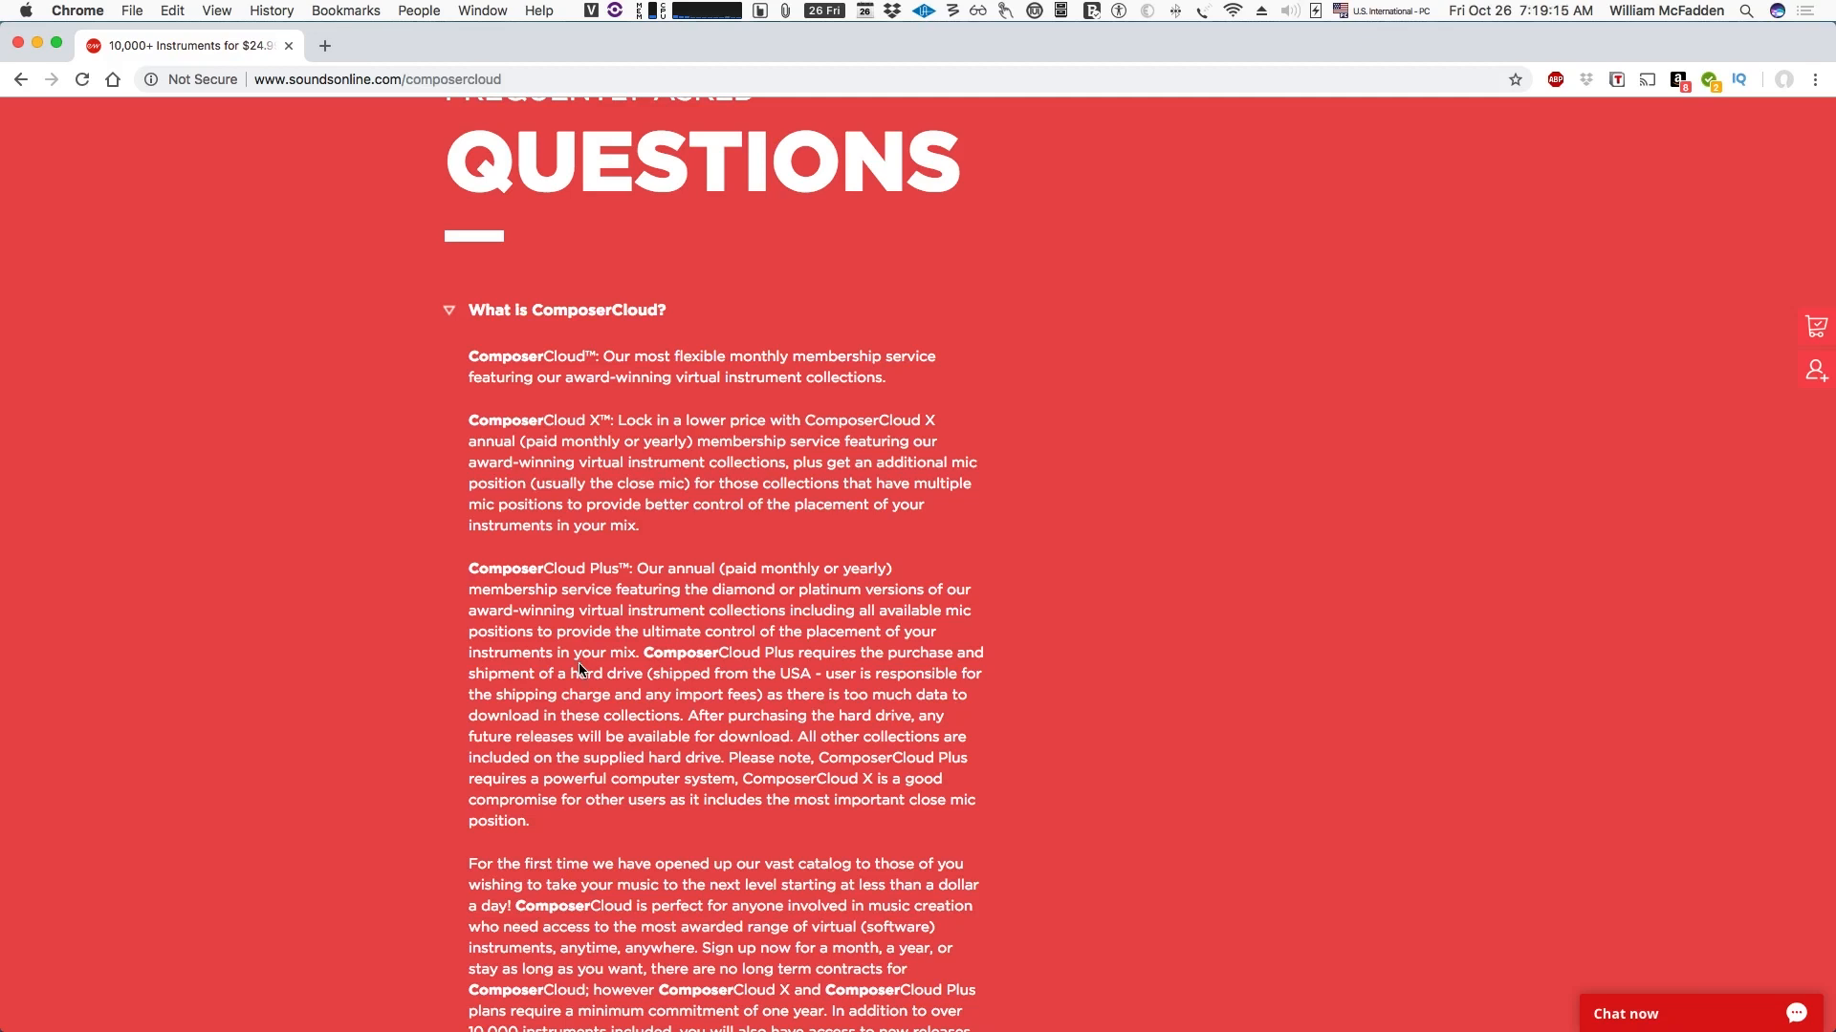
scroll(579, 669, "down", 1)
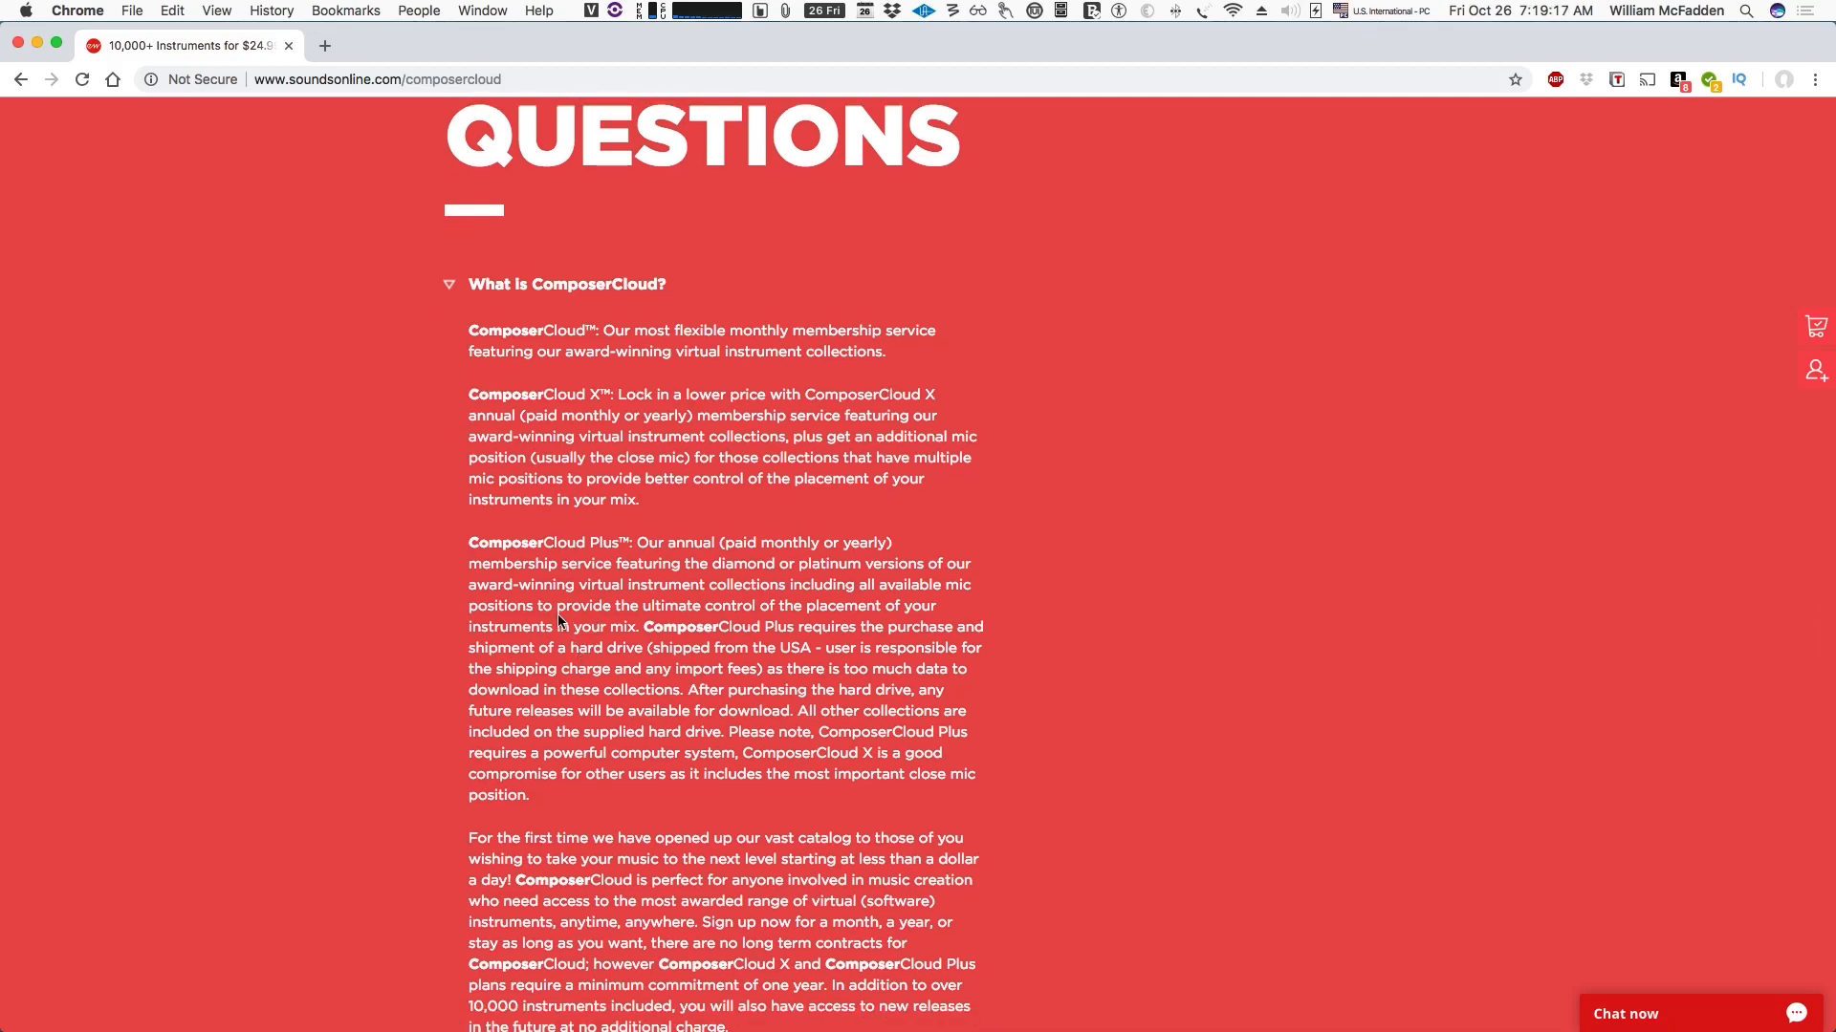
scroll(571, 591, "down", 1)
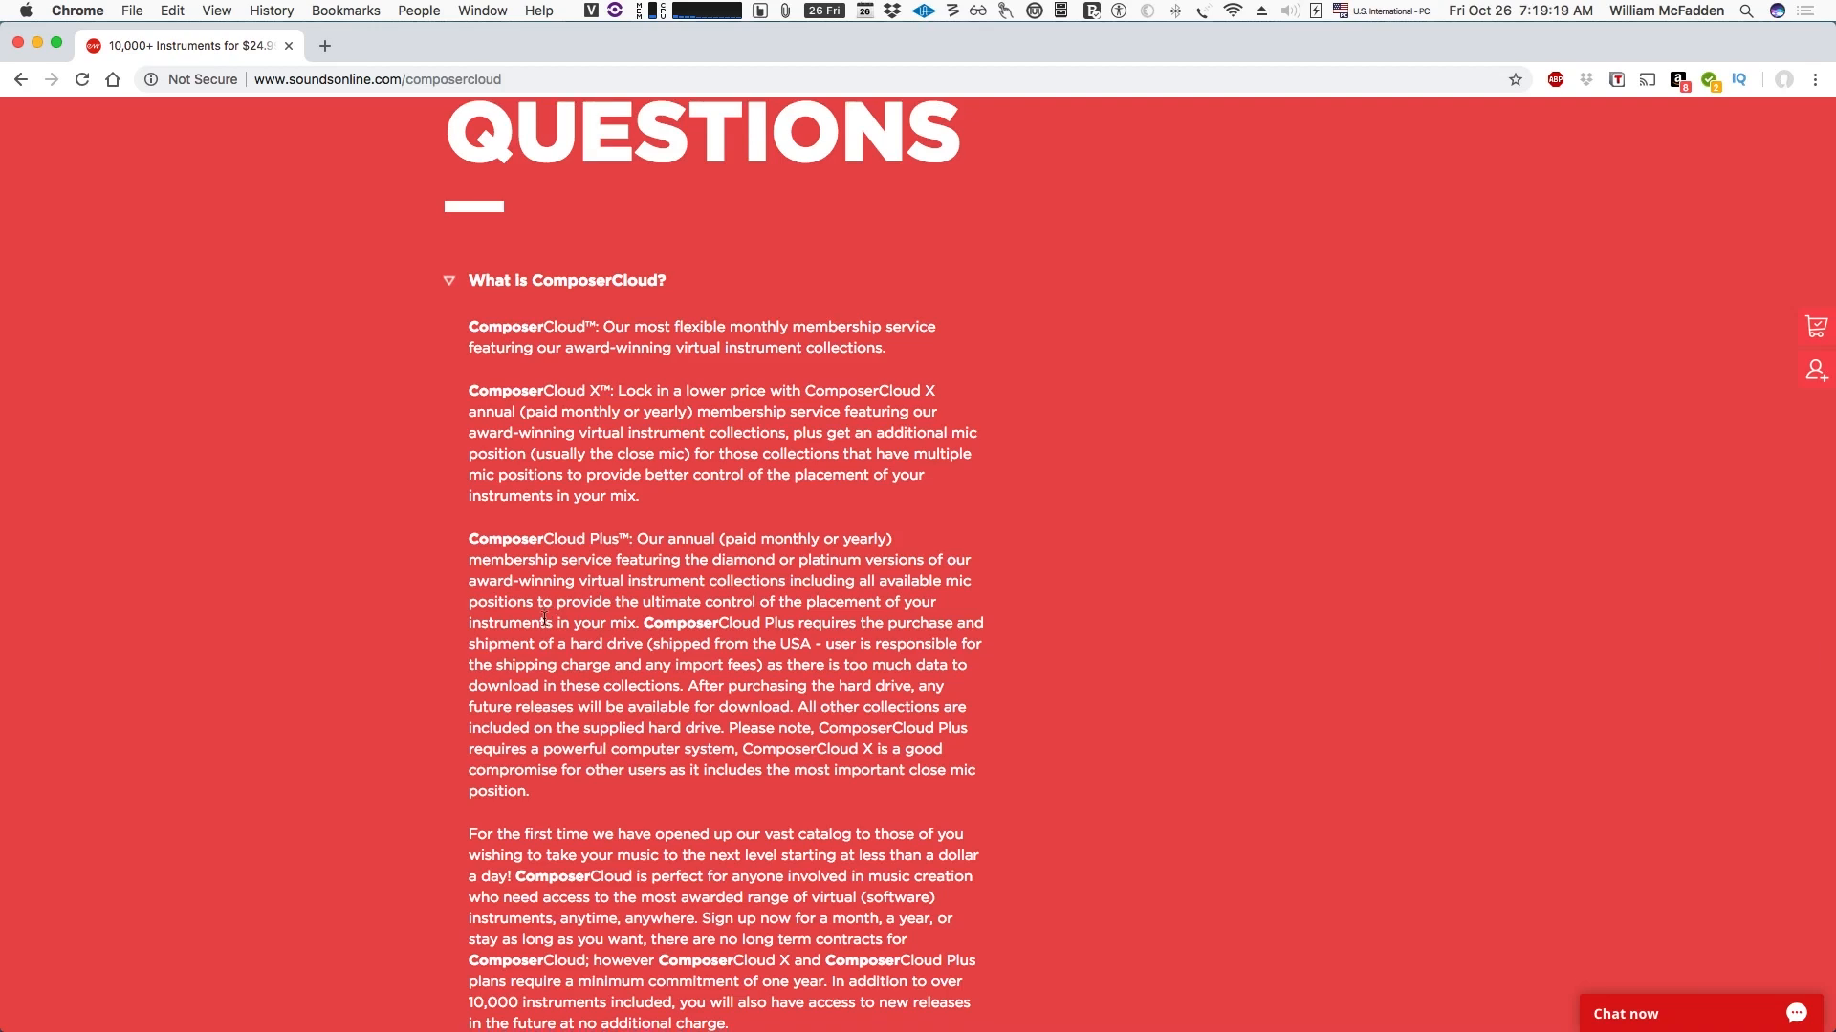
scroll(593, 593, "down", 1)
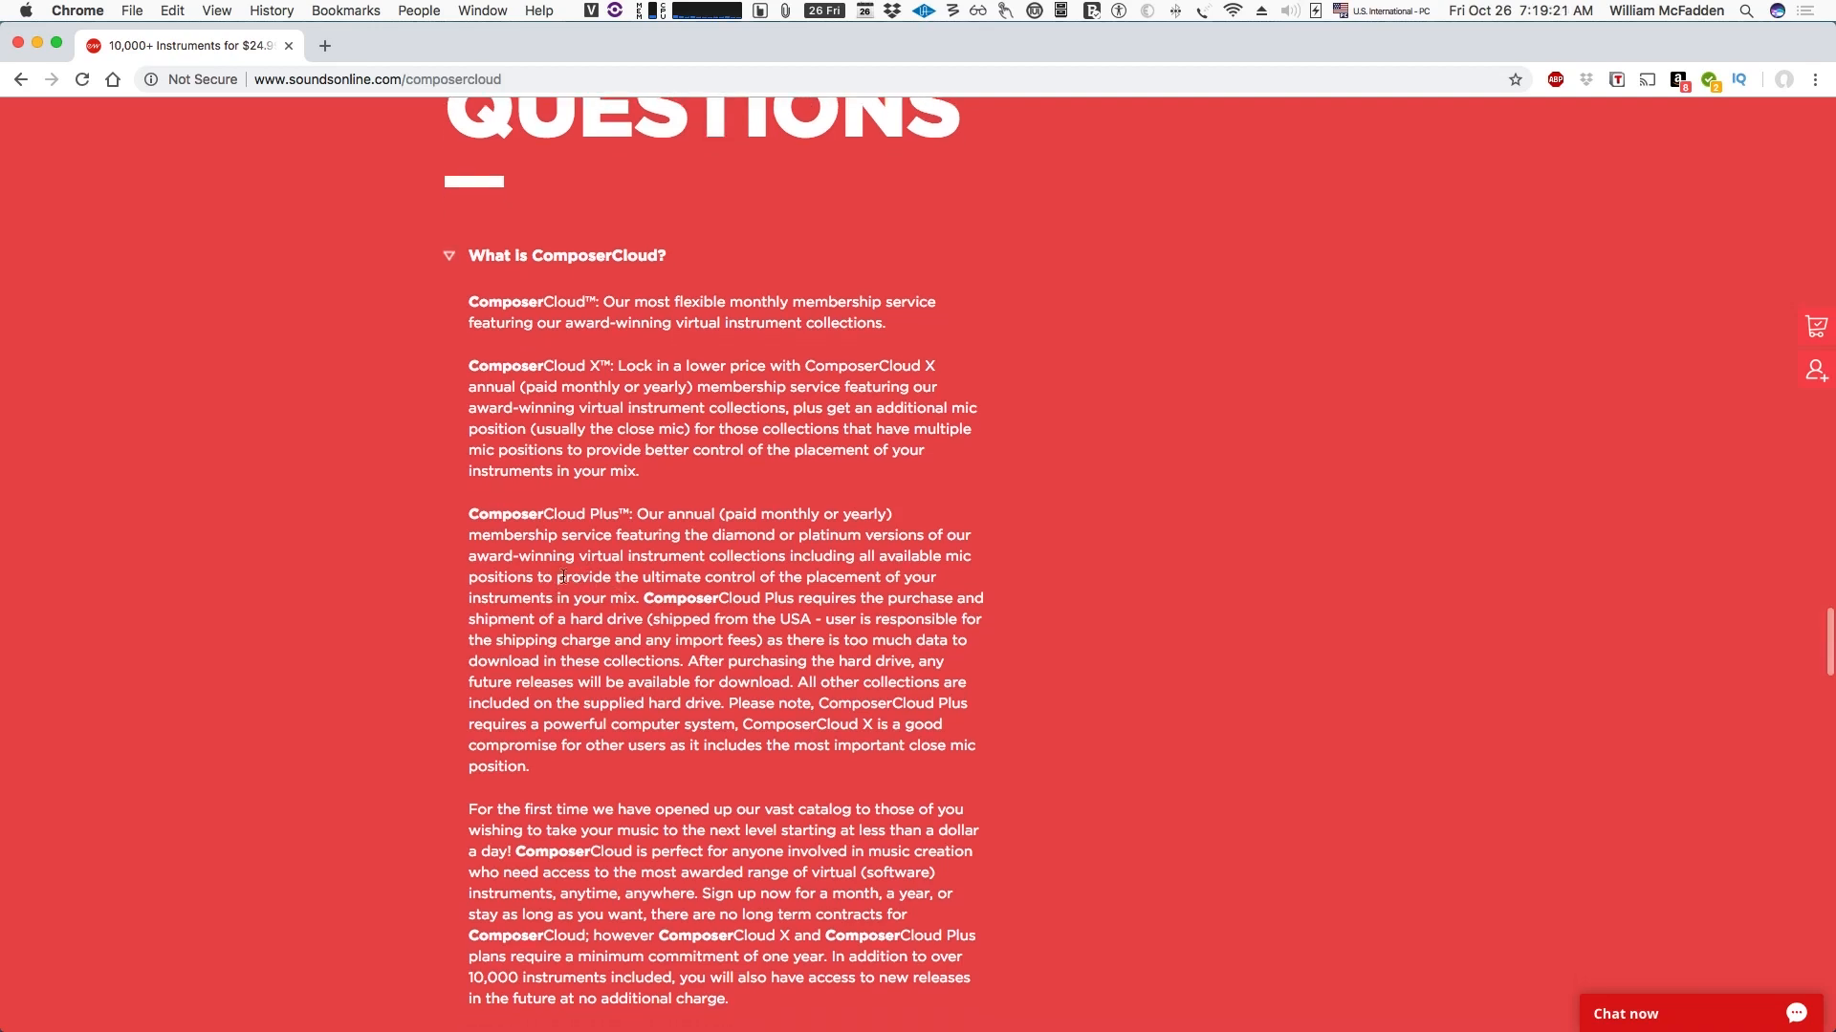
scroll(593, 565, "down", 2)
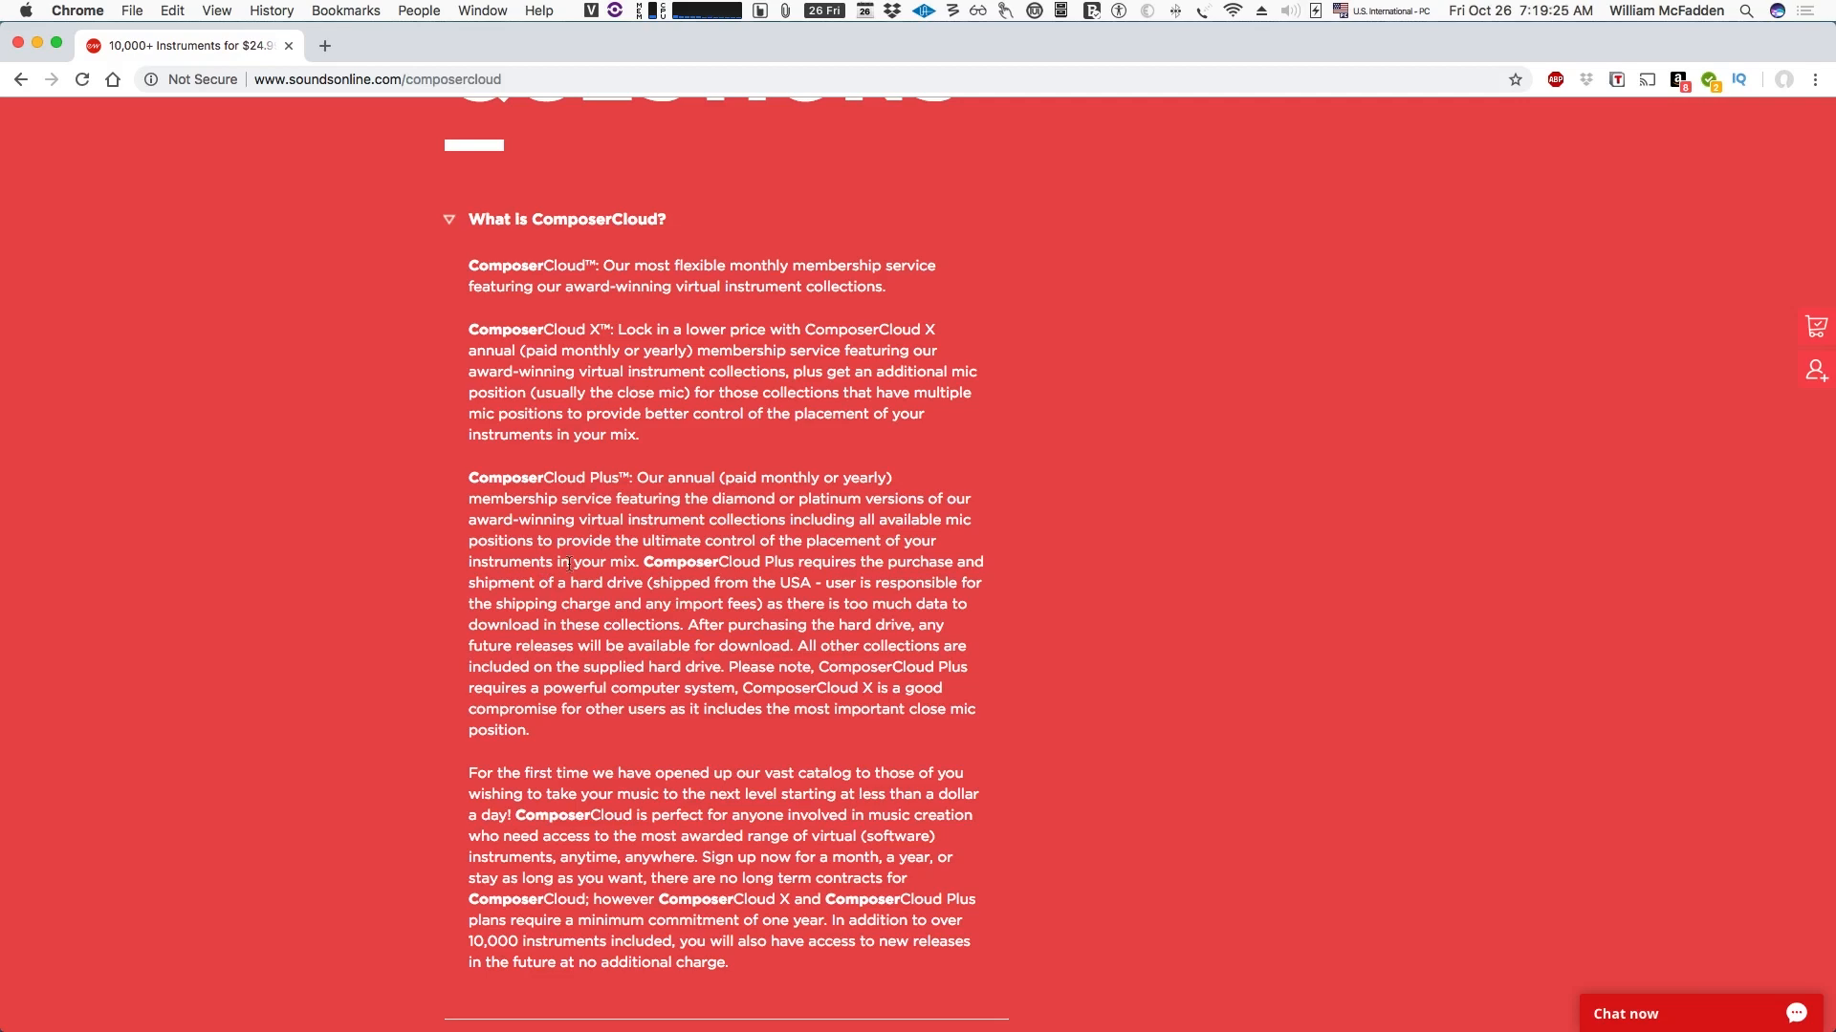
scroll(570, 564, "down", 1)
scroll(577, 481, "up", 5)
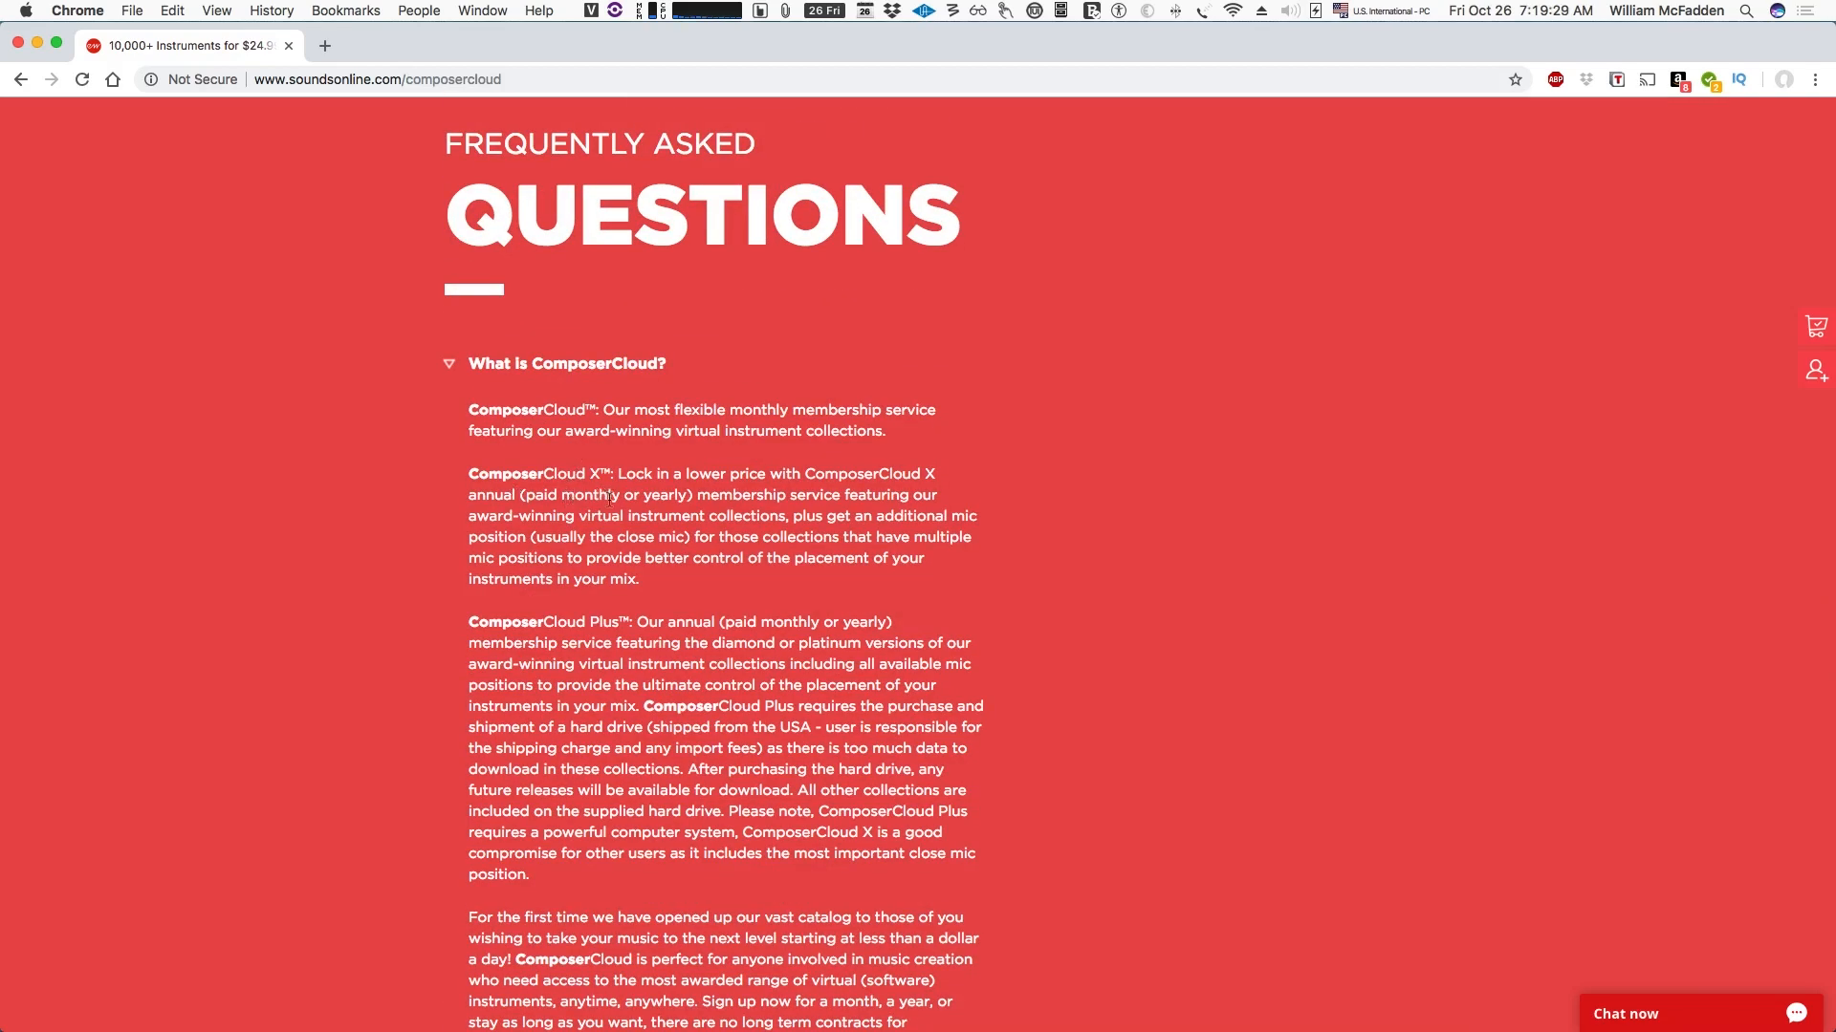
scroll(676, 536, "down", 3)
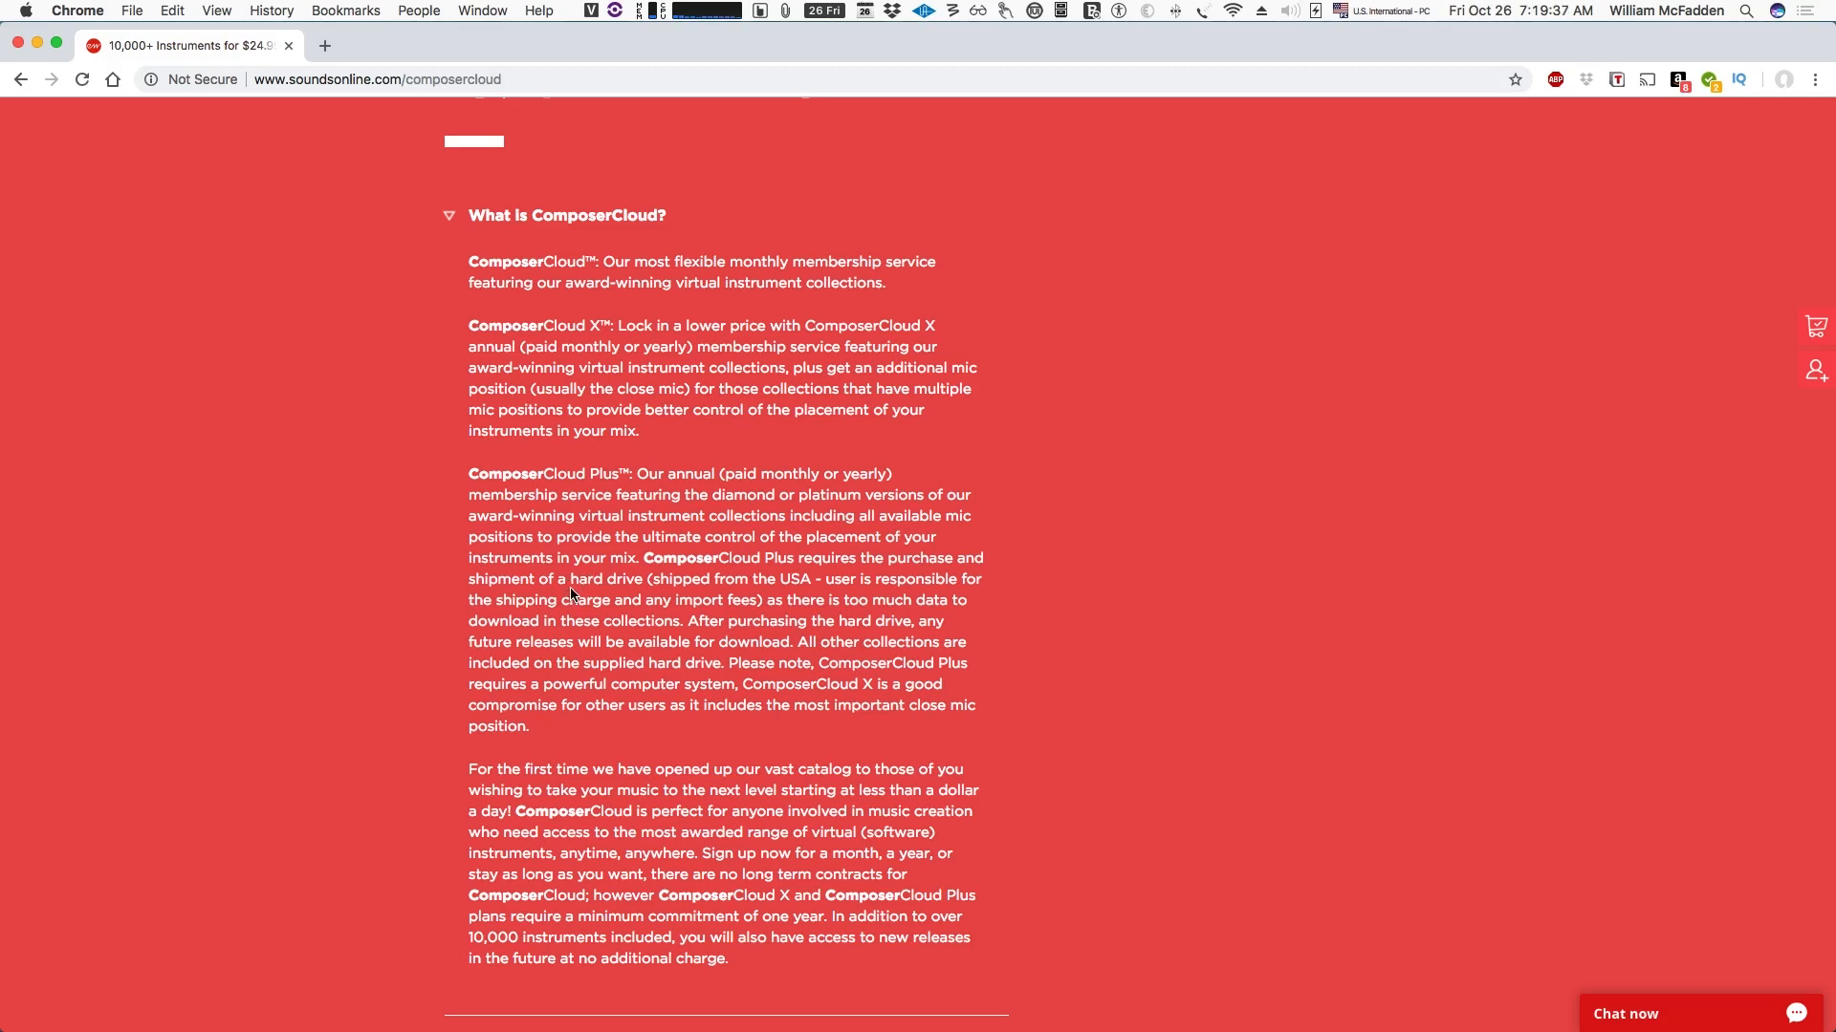
scroll(571, 587, "down", 1)
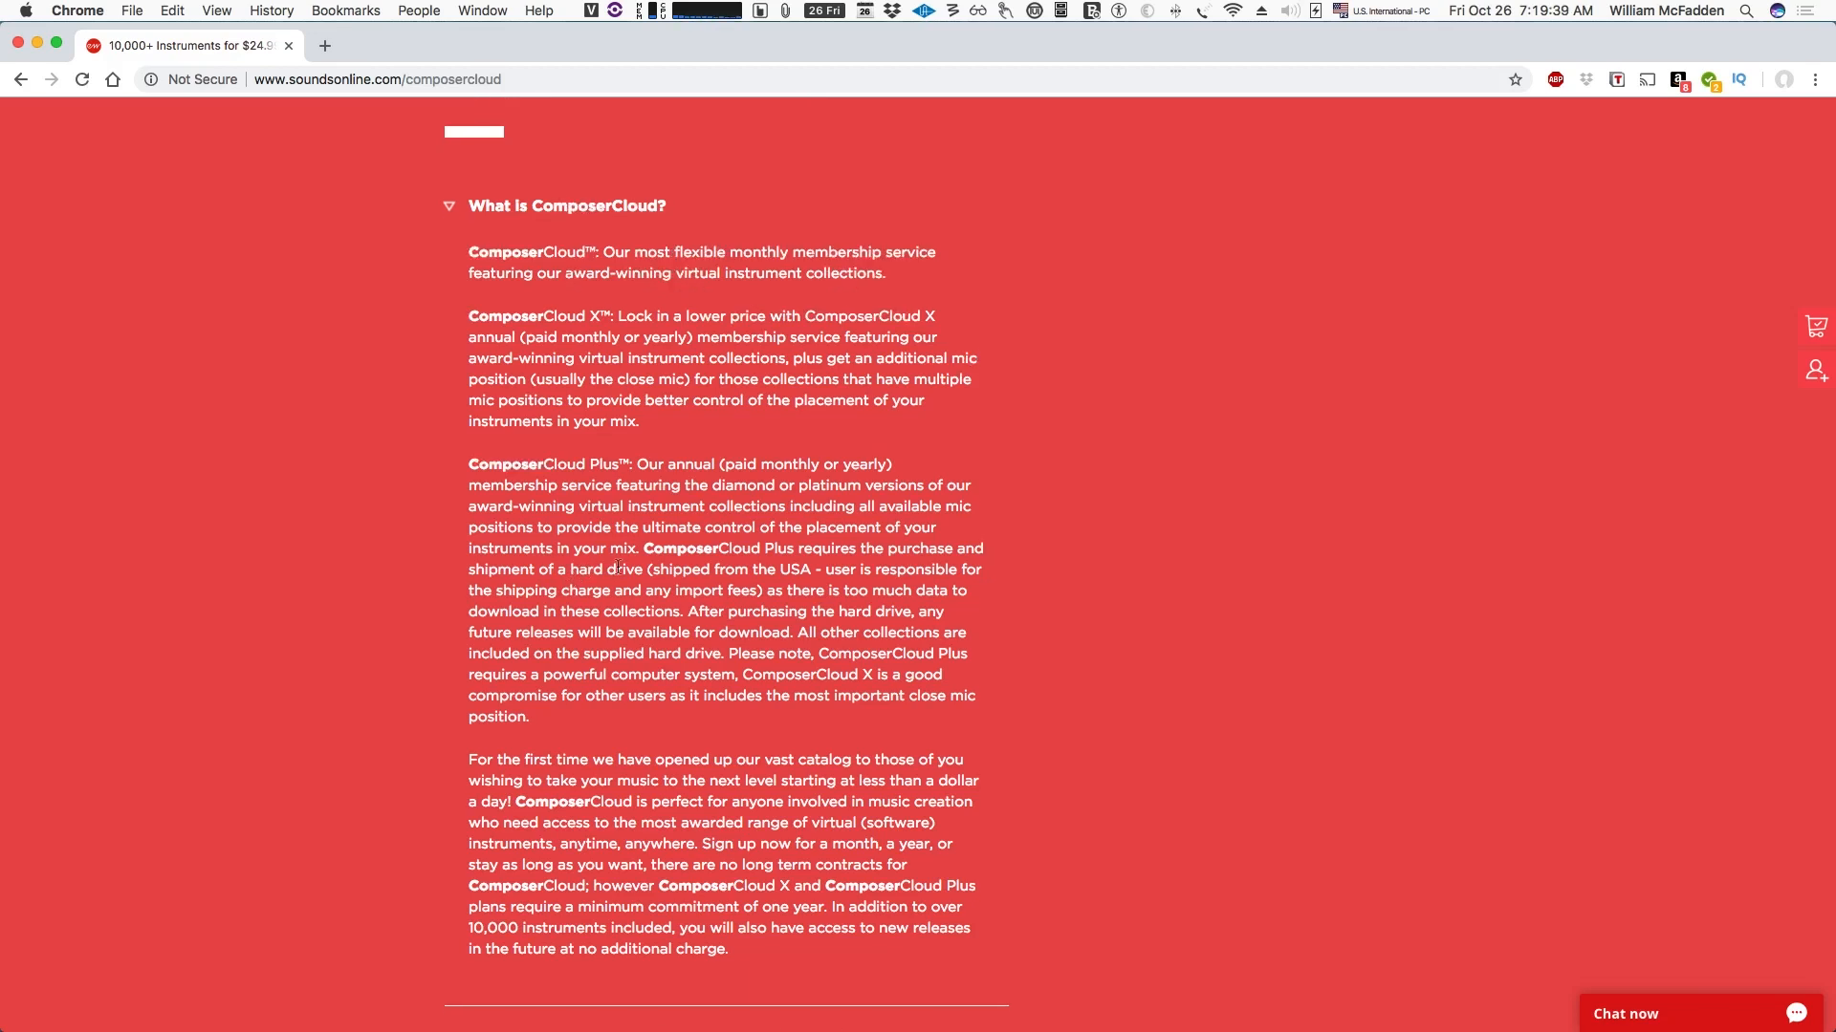
scroll(617, 568, "up", 5)
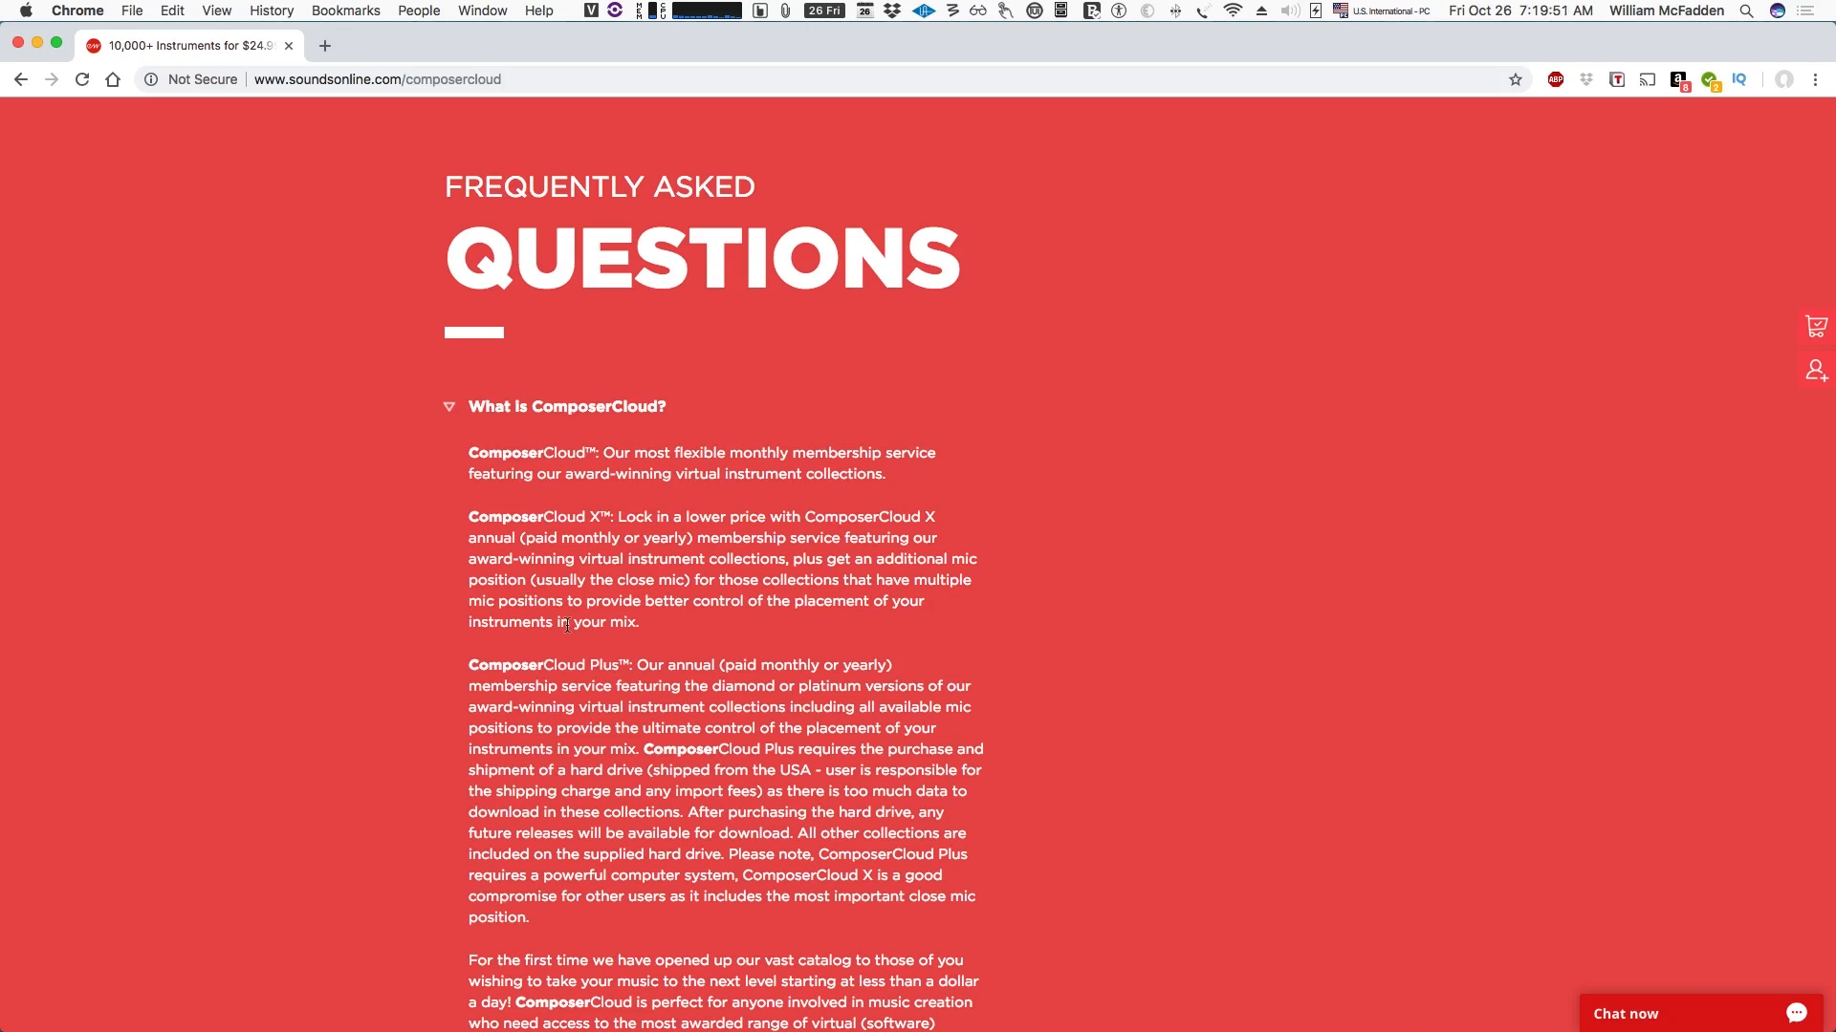
scroll(564, 478, "down", 2)
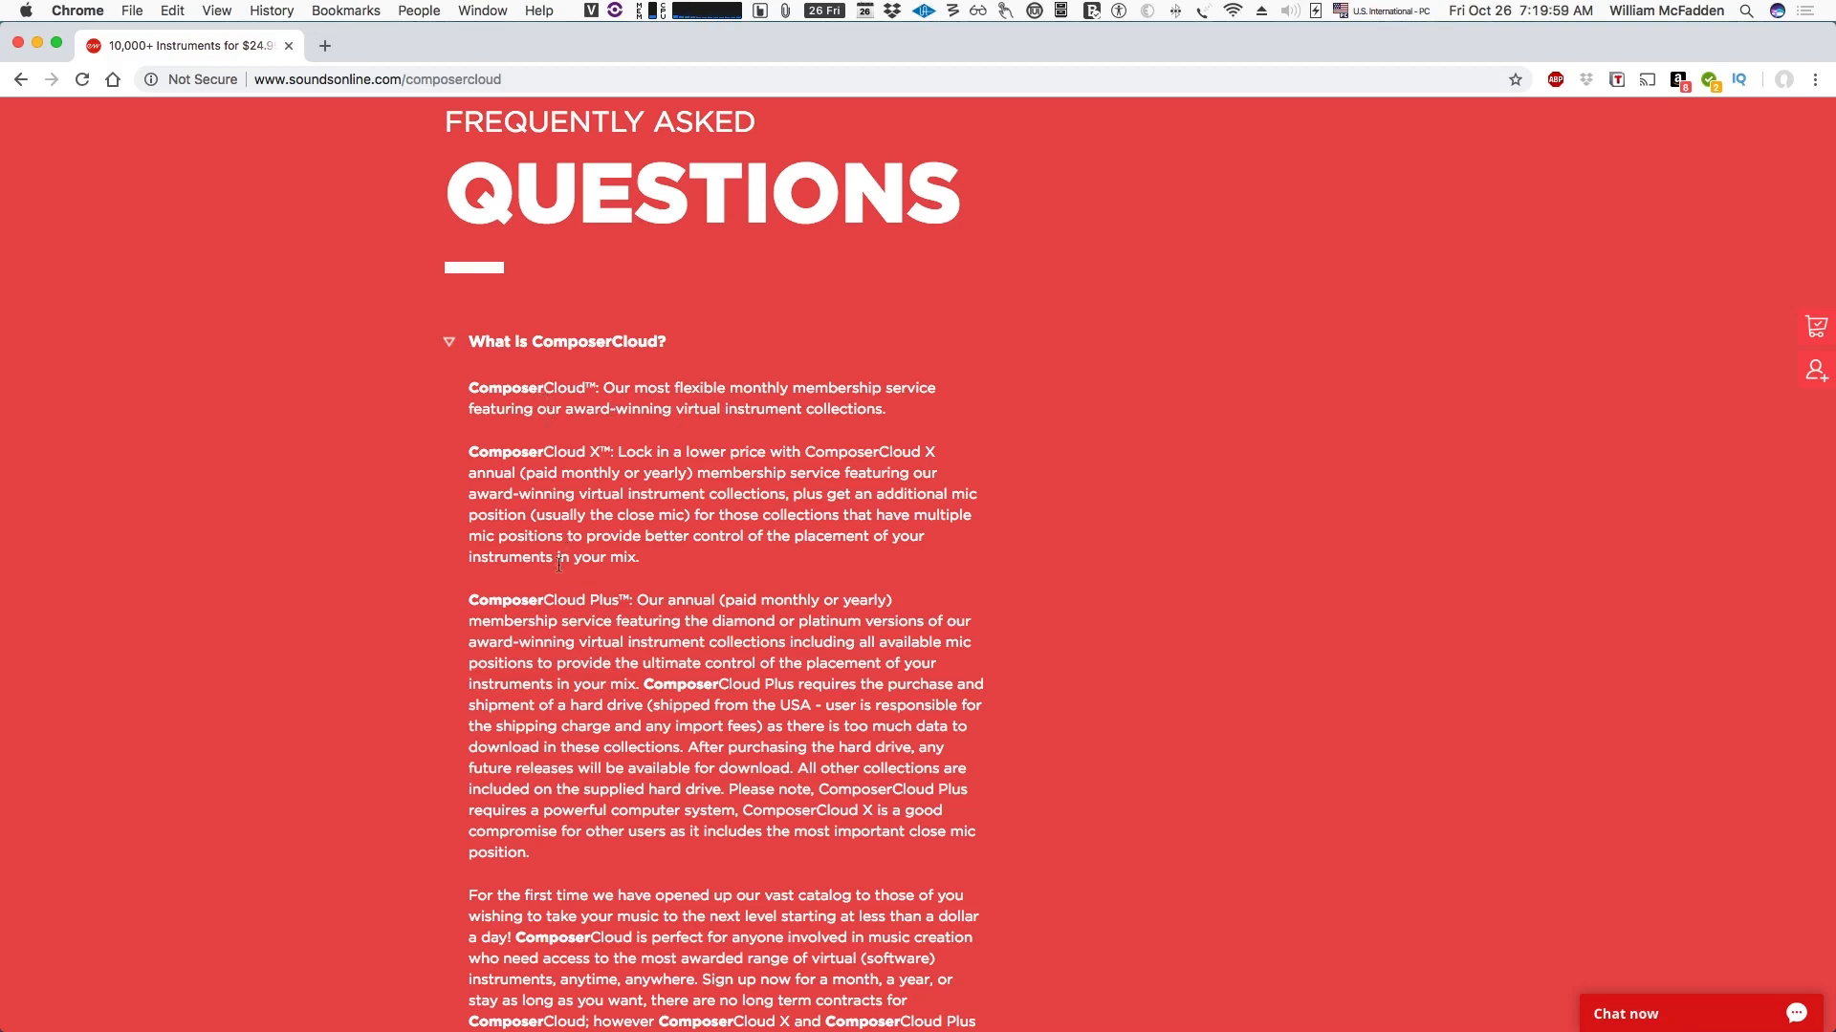
scroll(559, 564, "down", 1)
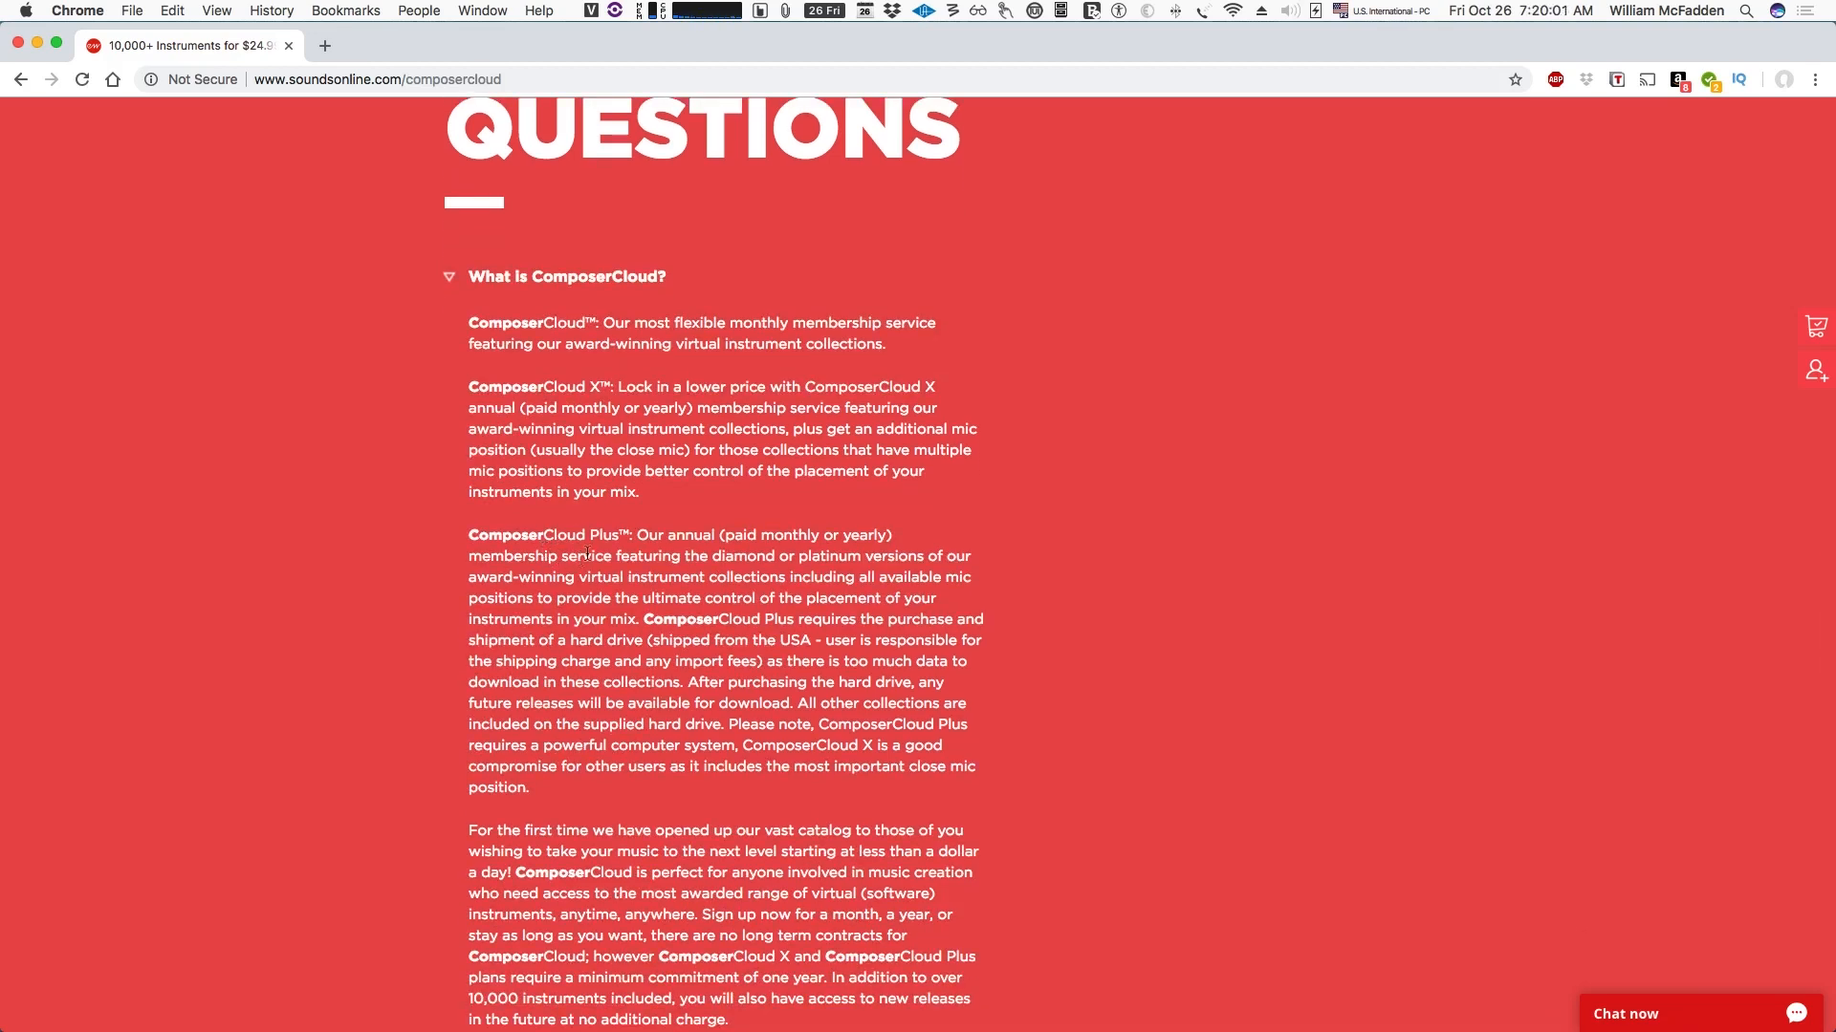
scroll(587, 555, "down", 1)
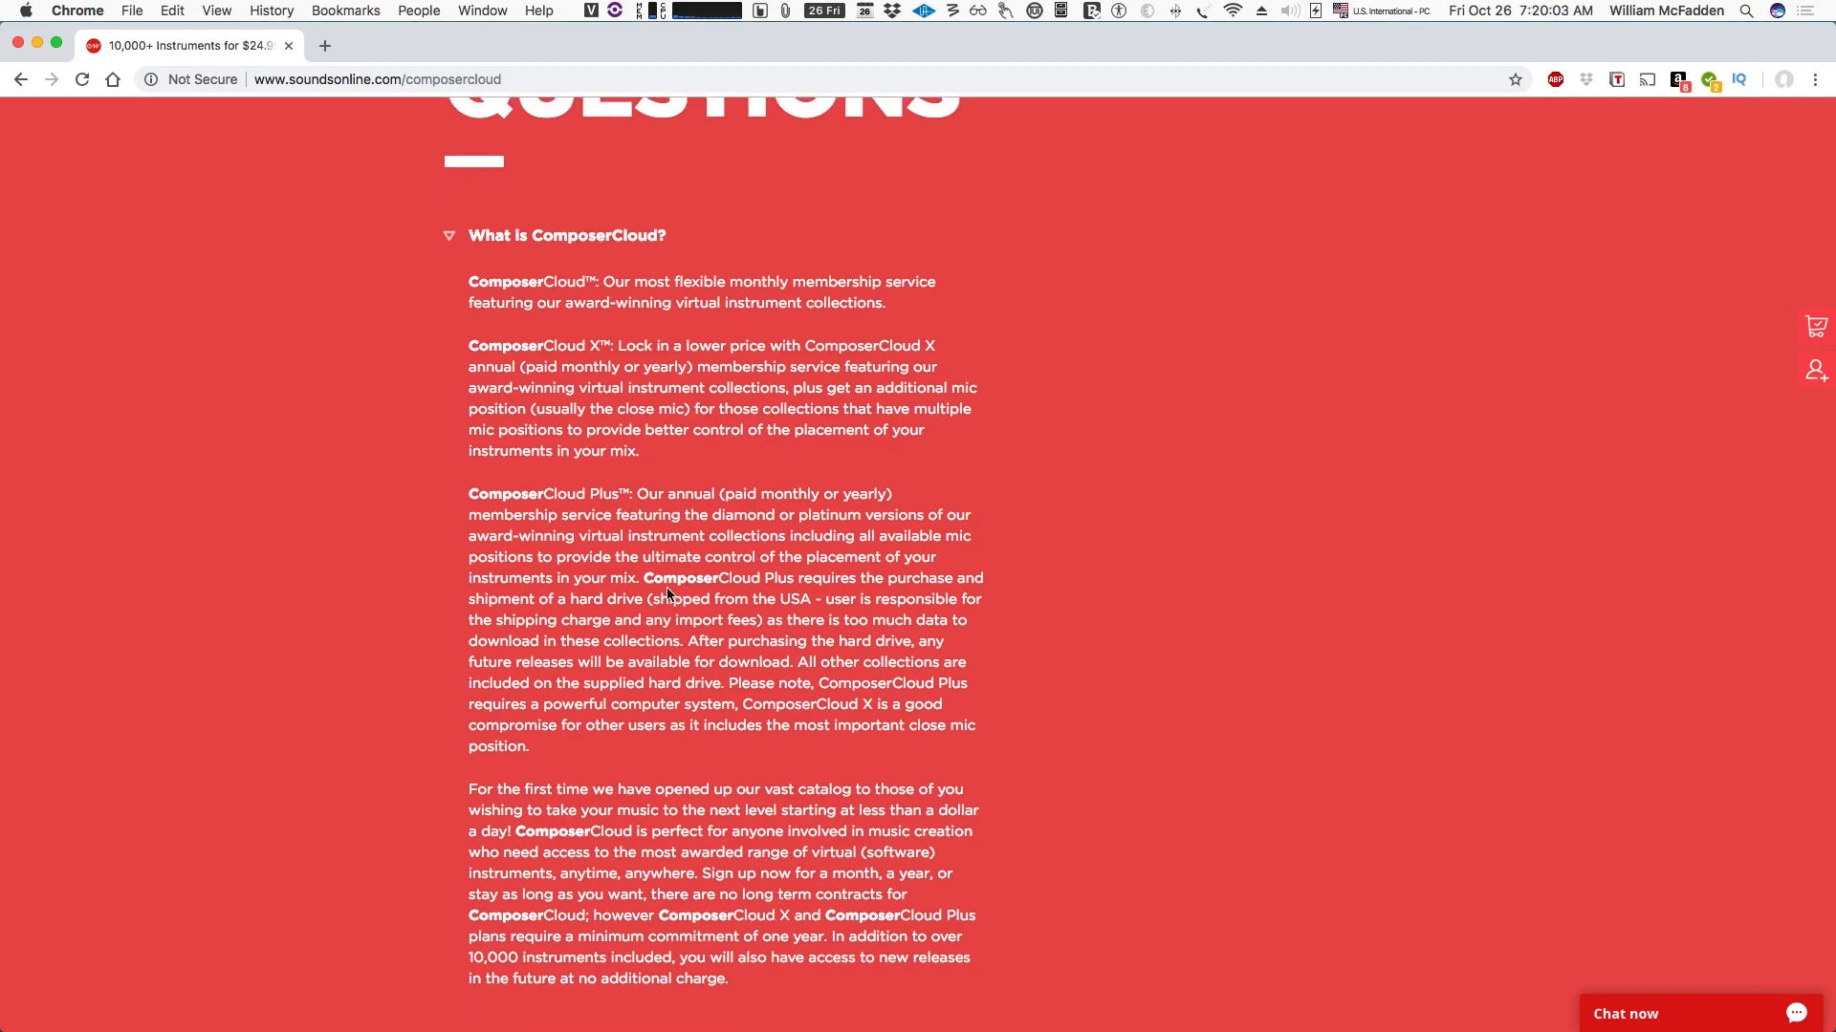
scroll(667, 590, "down", 1)
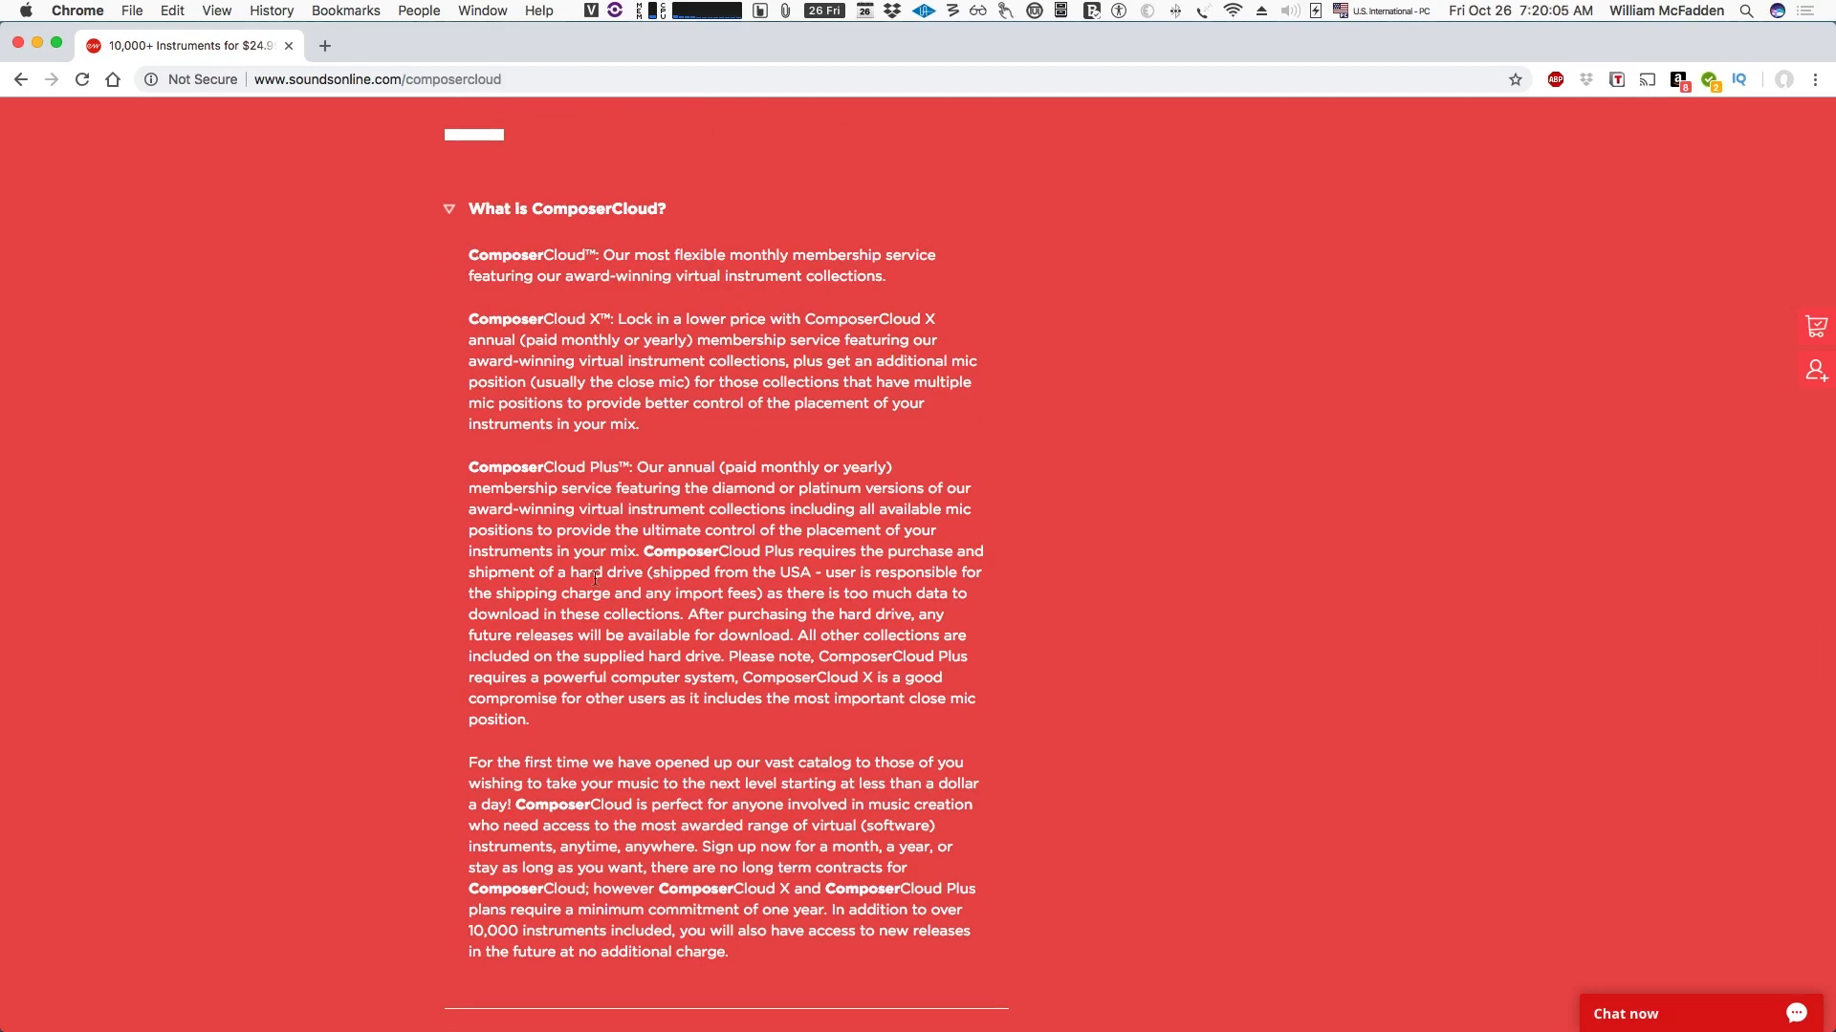
scroll(595, 579, "down", 1)
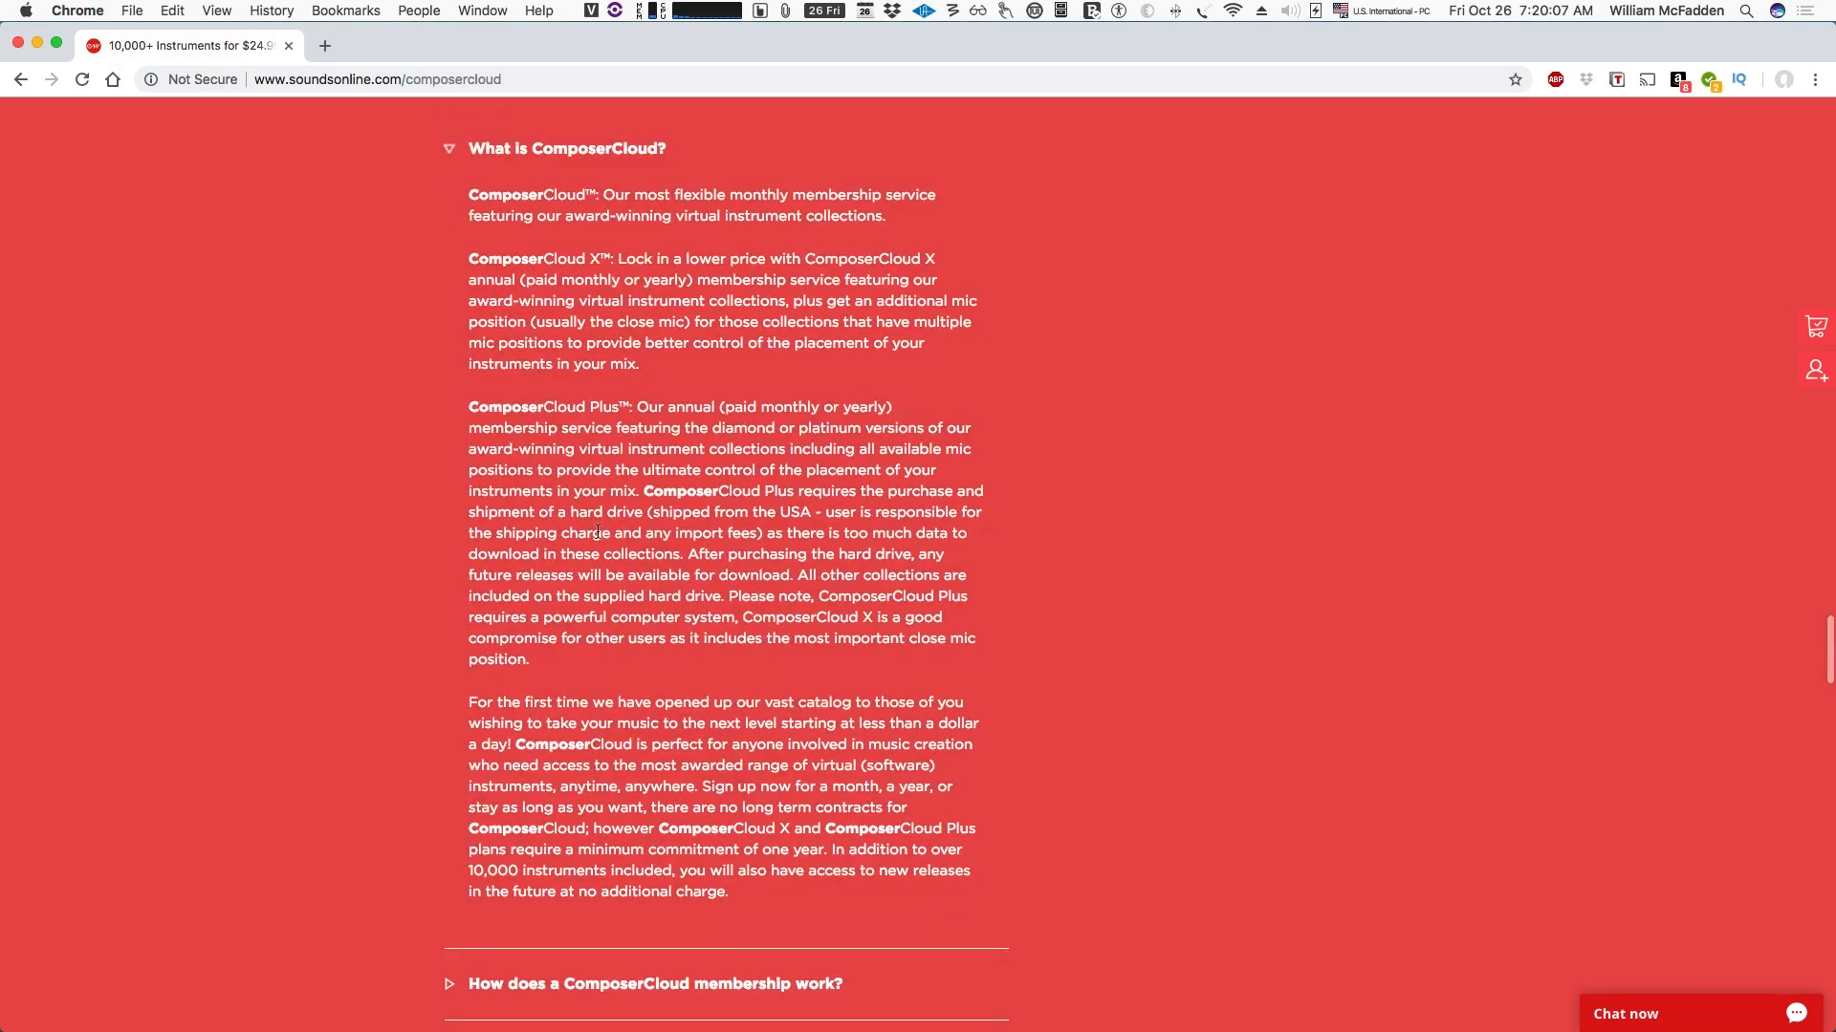
scroll(597, 537, "down", 2)
scroll(597, 538, "down", 3)
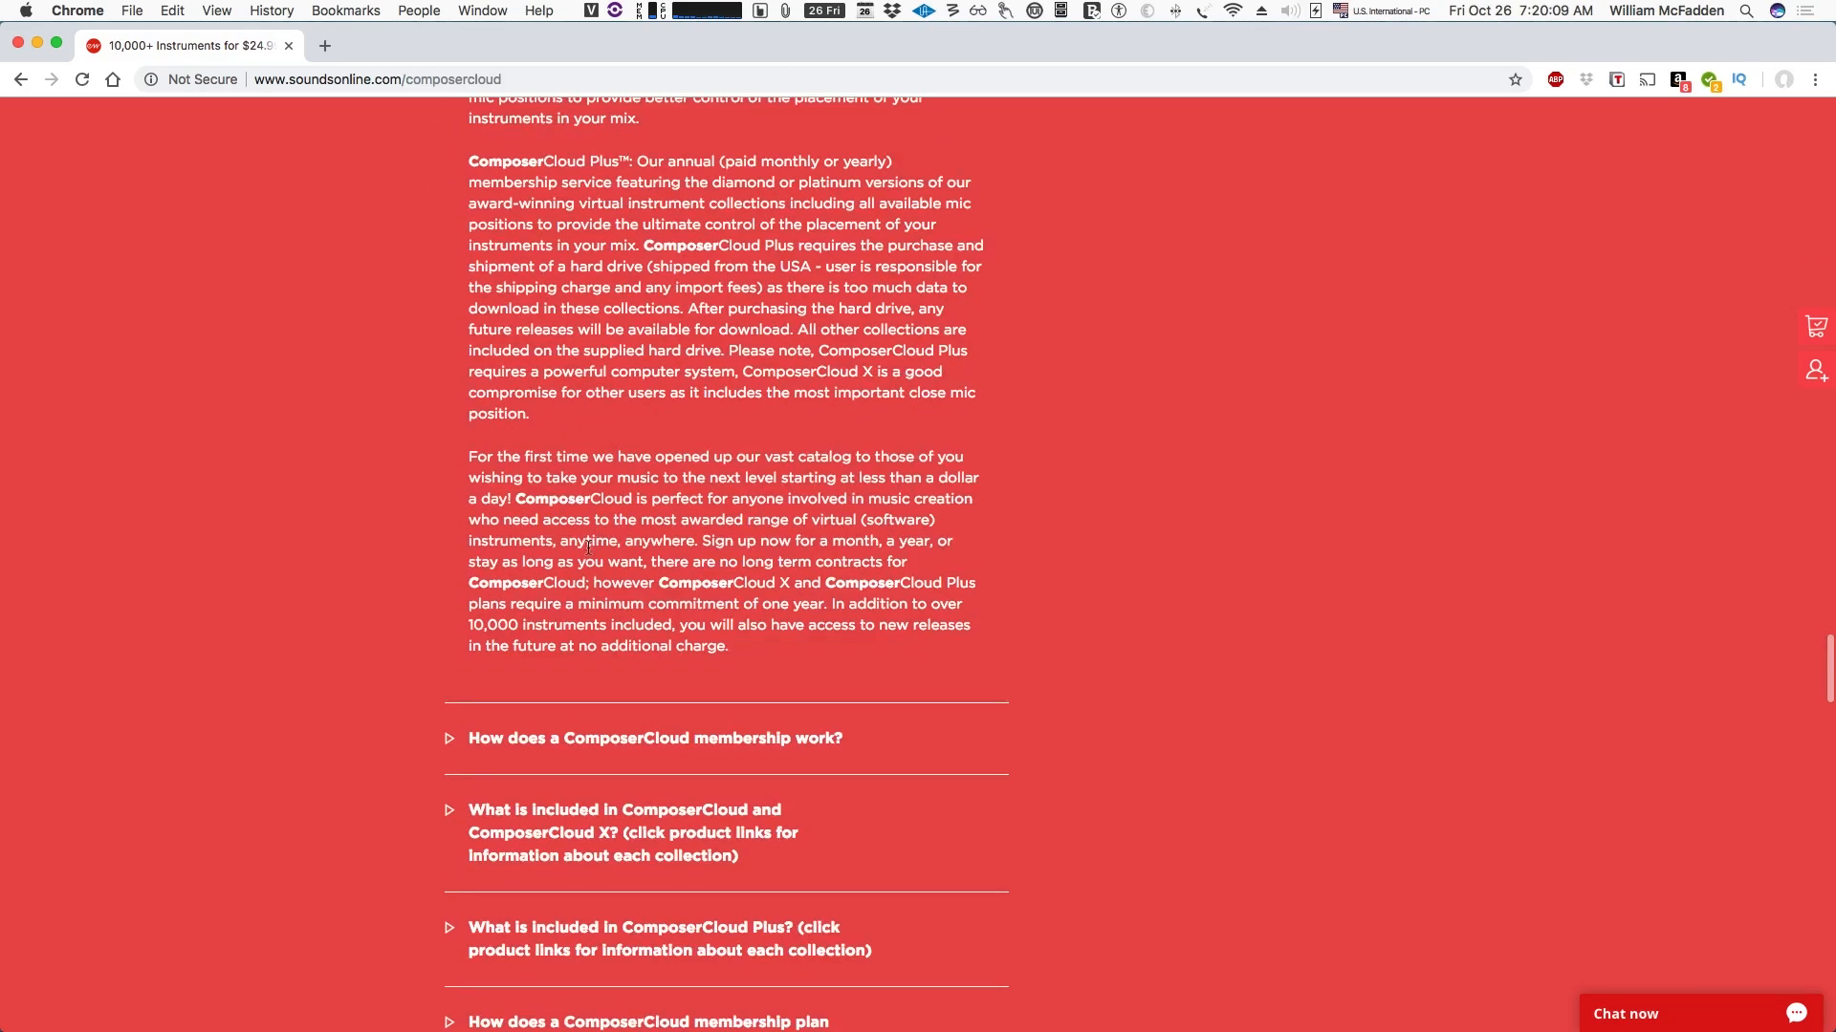
Return to the Select Your Plan section and view the plans offered for individuals
scroll(586, 542, "up", 20)
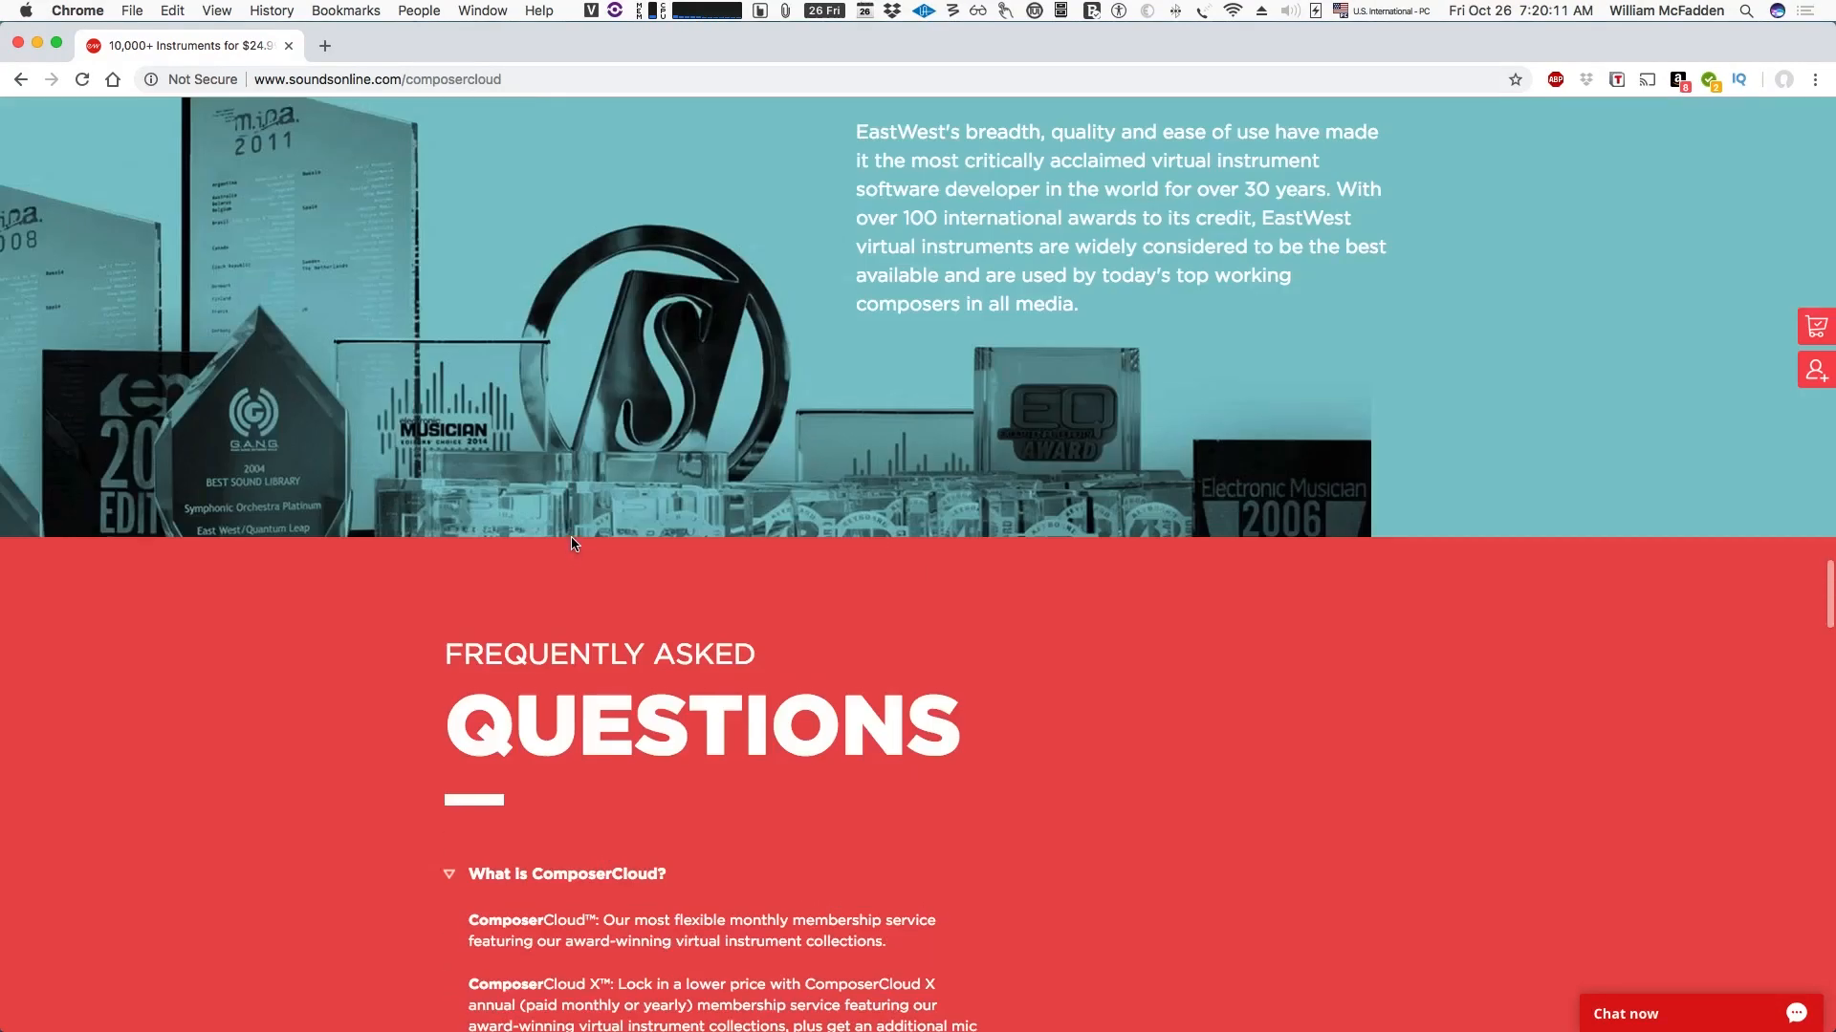
scroll(568, 544, "up", 15)
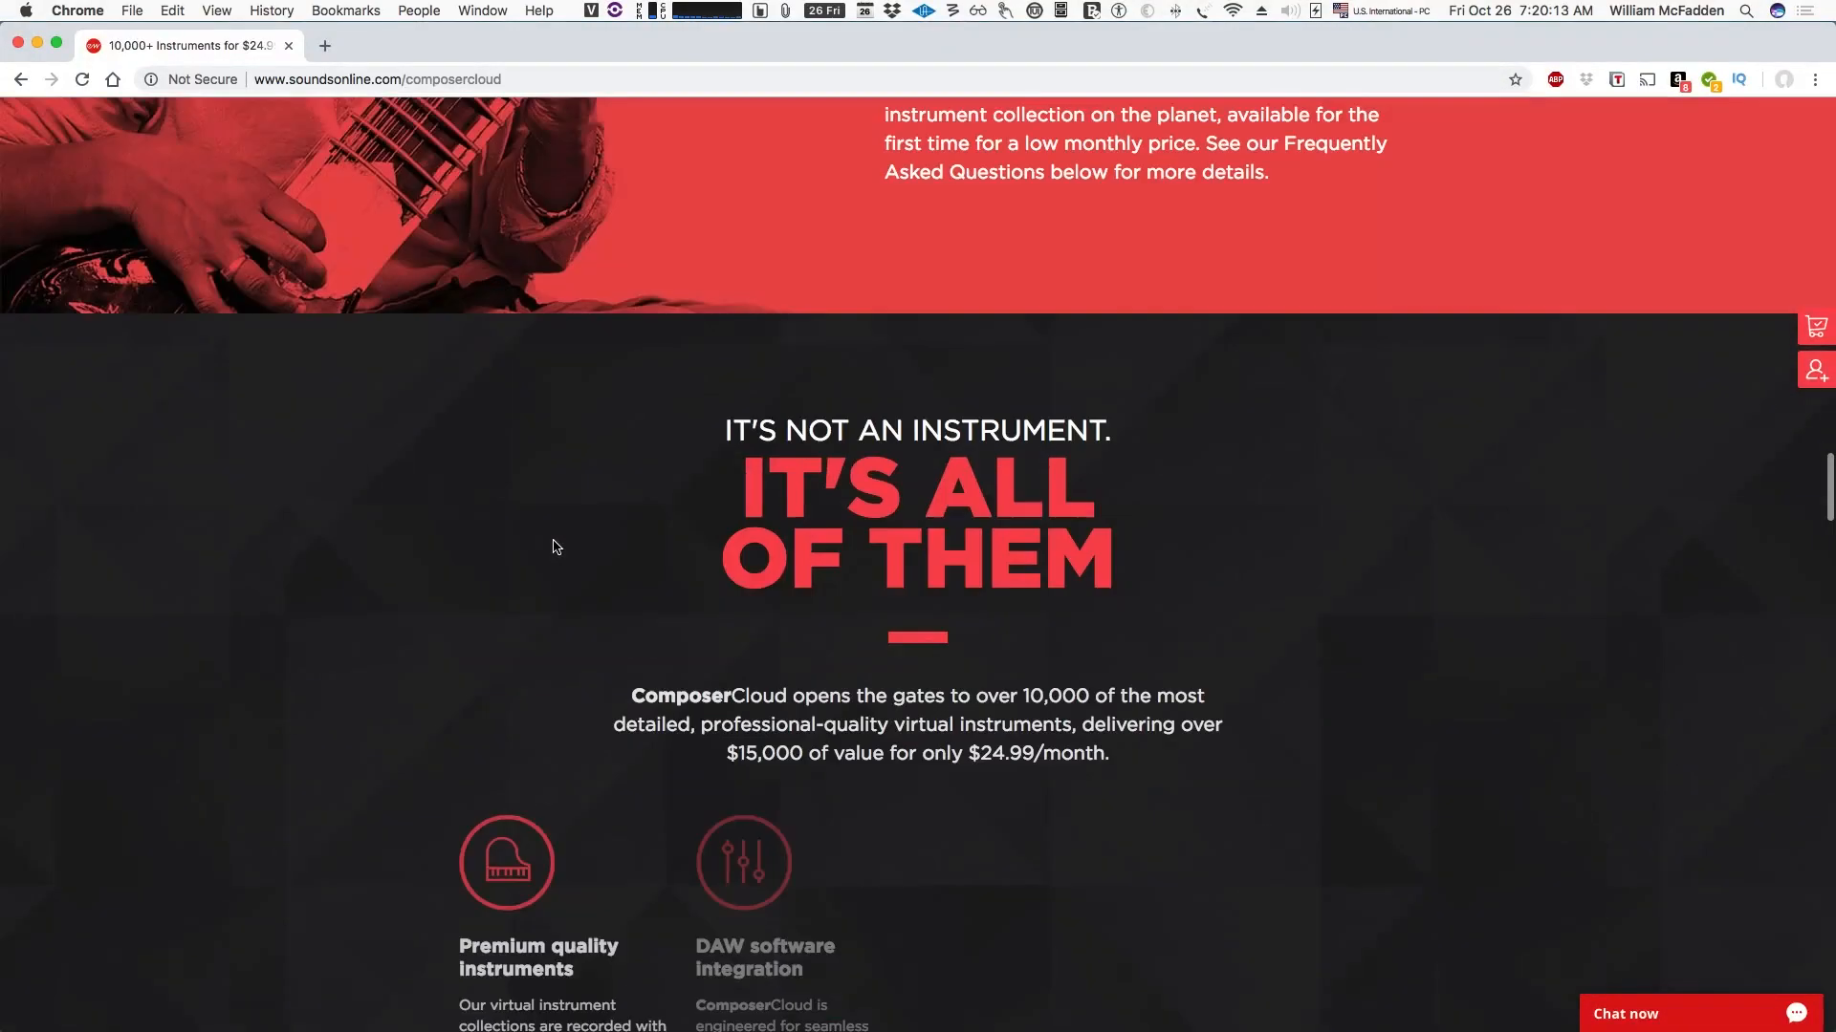
scroll(574, 540, "up", 15)
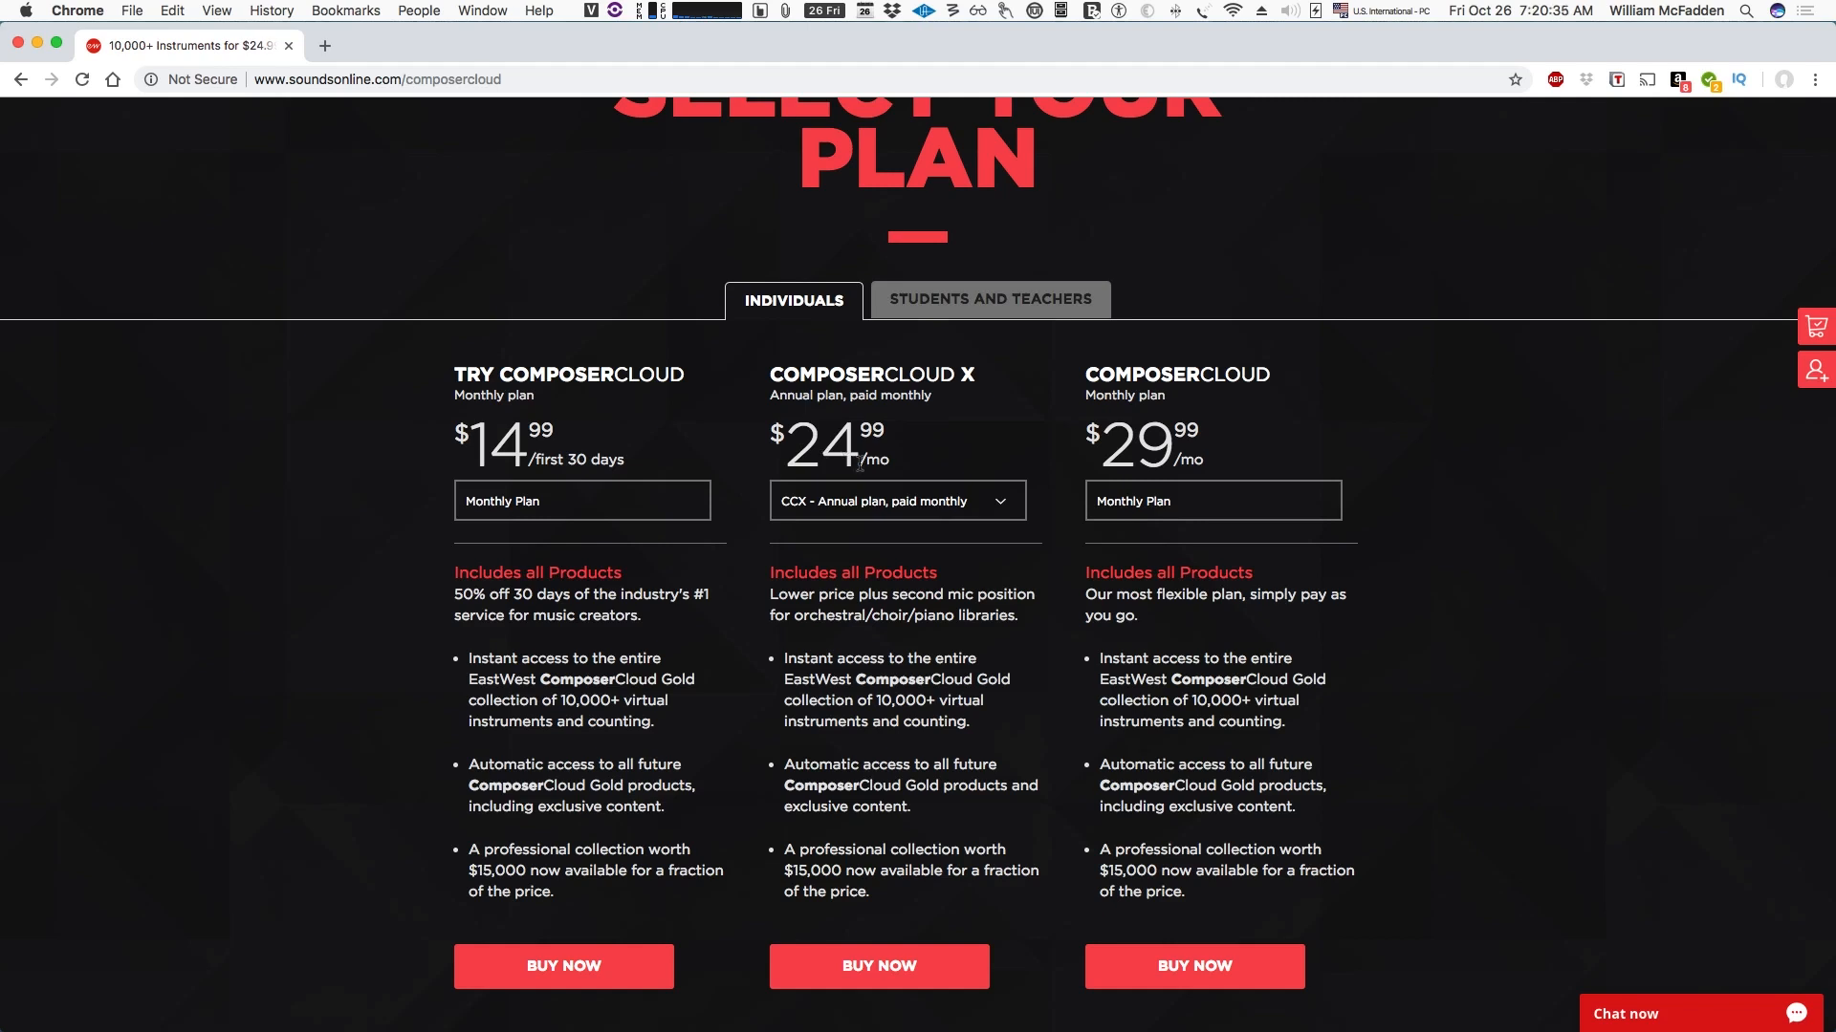
Compare the prices, payment terms and included features of the three individual ComposerCloud plans
scroll(860, 467, "down", 2)
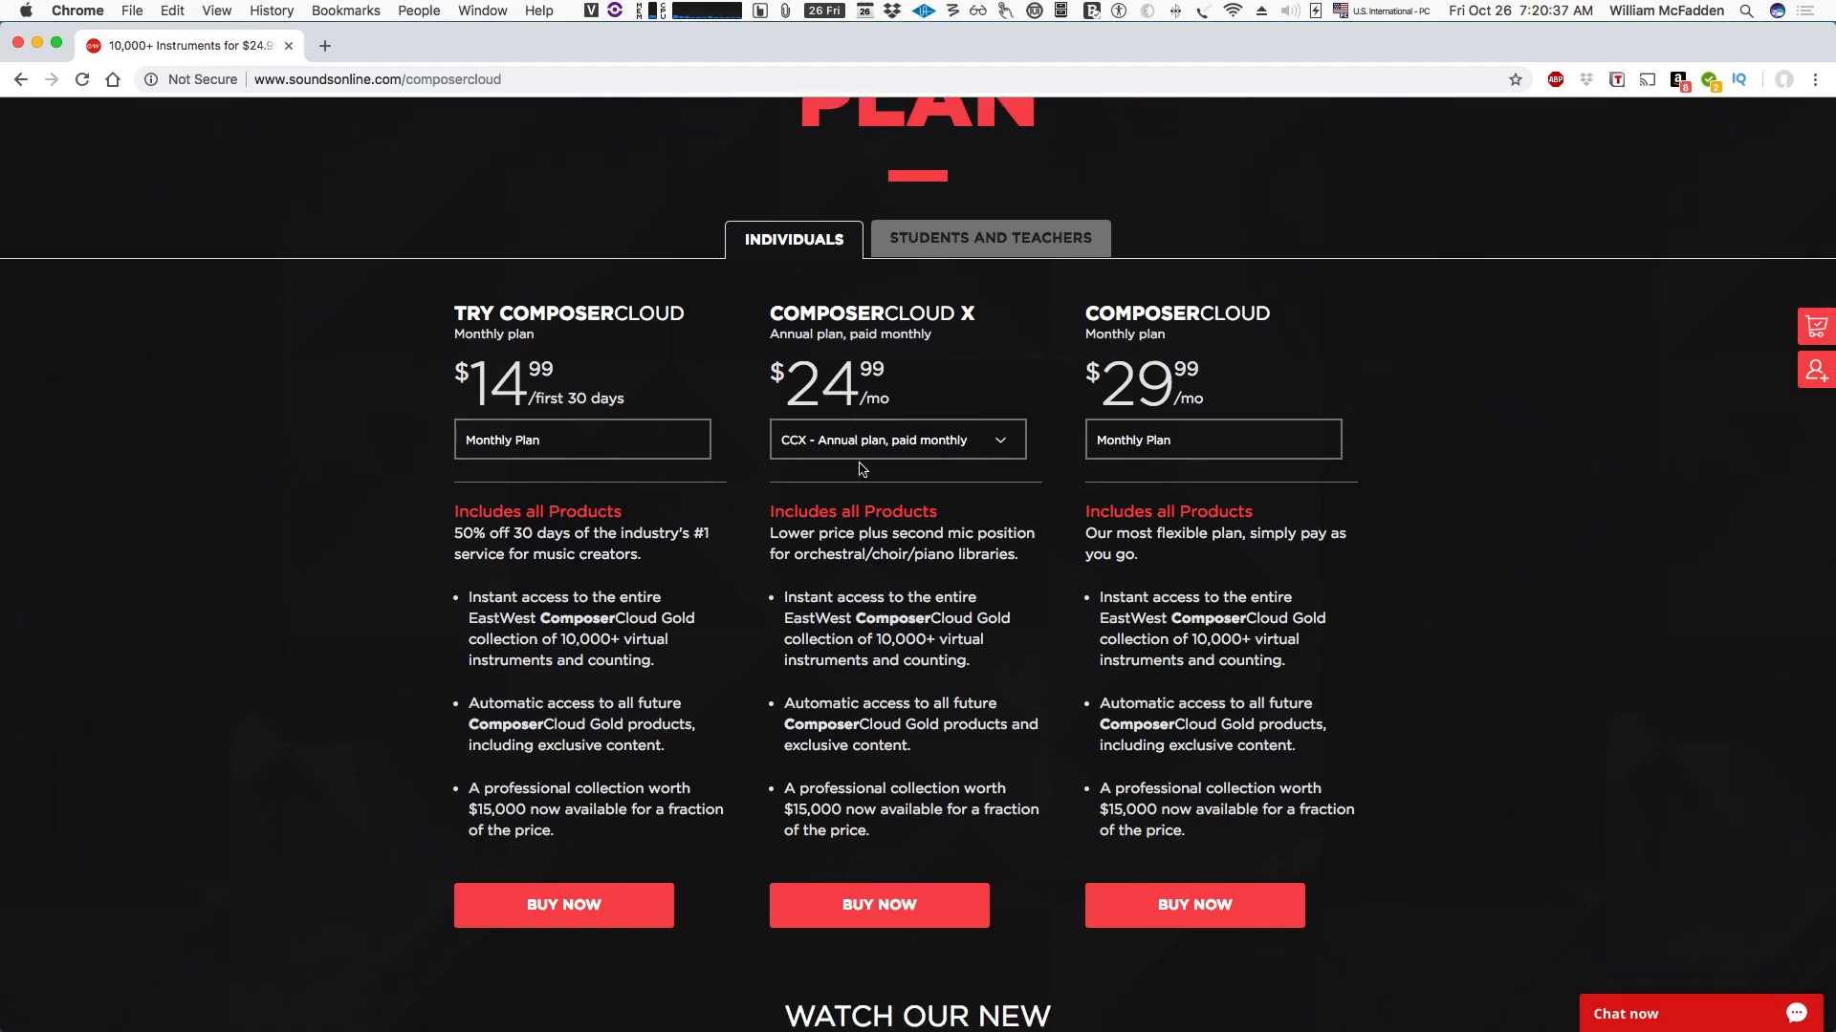
scroll(834, 400, "down", 2)
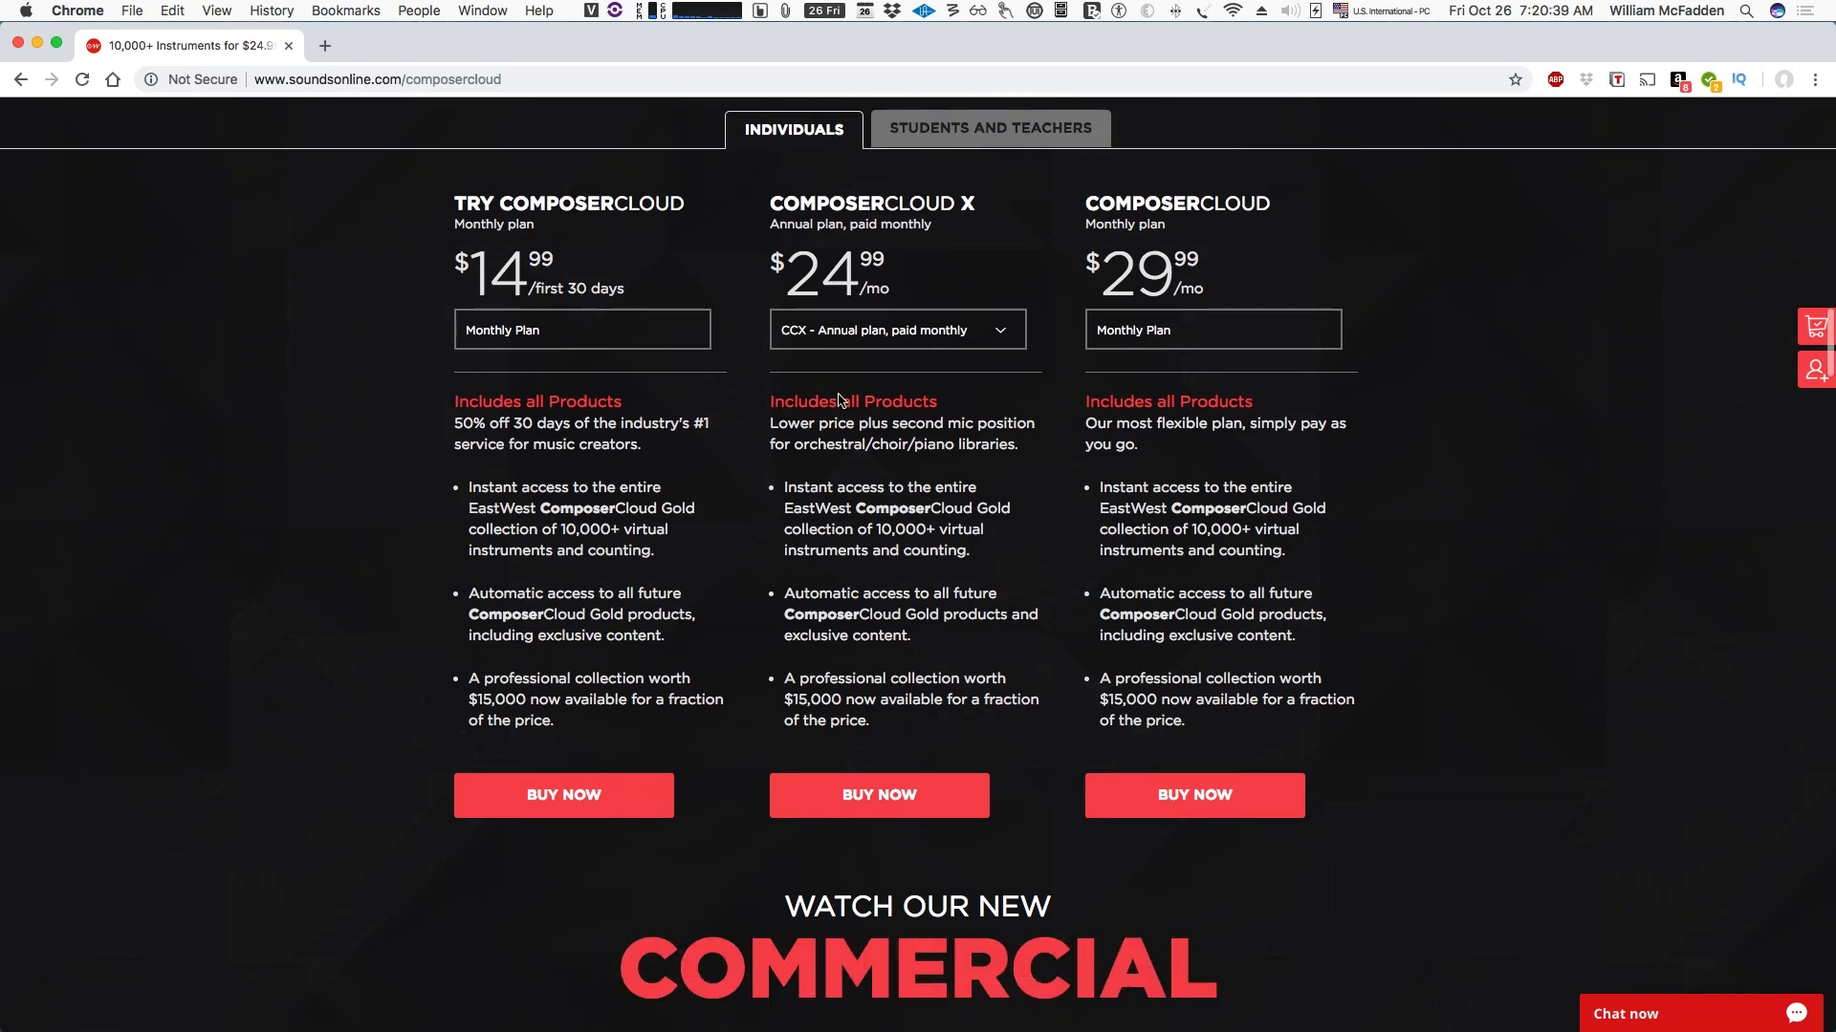
scroll(832, 411, "up", 6)
scroll(818, 492, "down", 2)
scroll(818, 499, "down", 10)
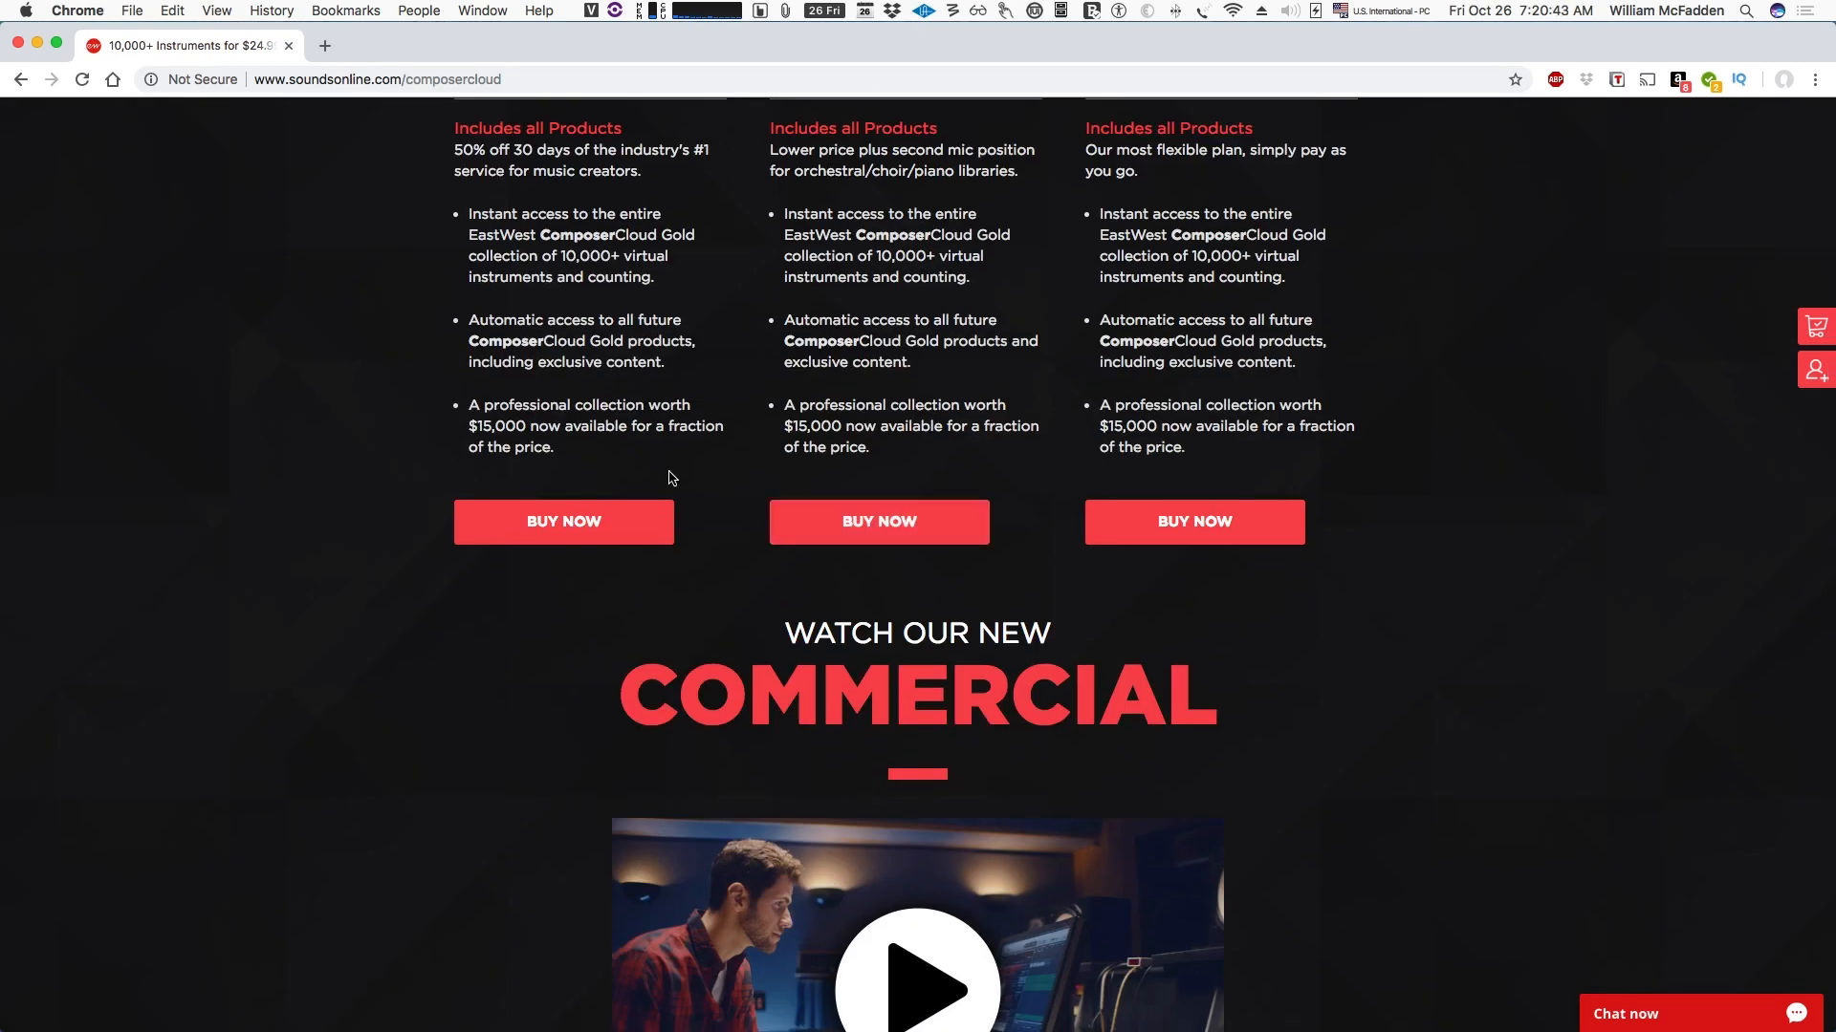
scroll(622, 469, "up", 5)
scroll(556, 505, "down", 15)
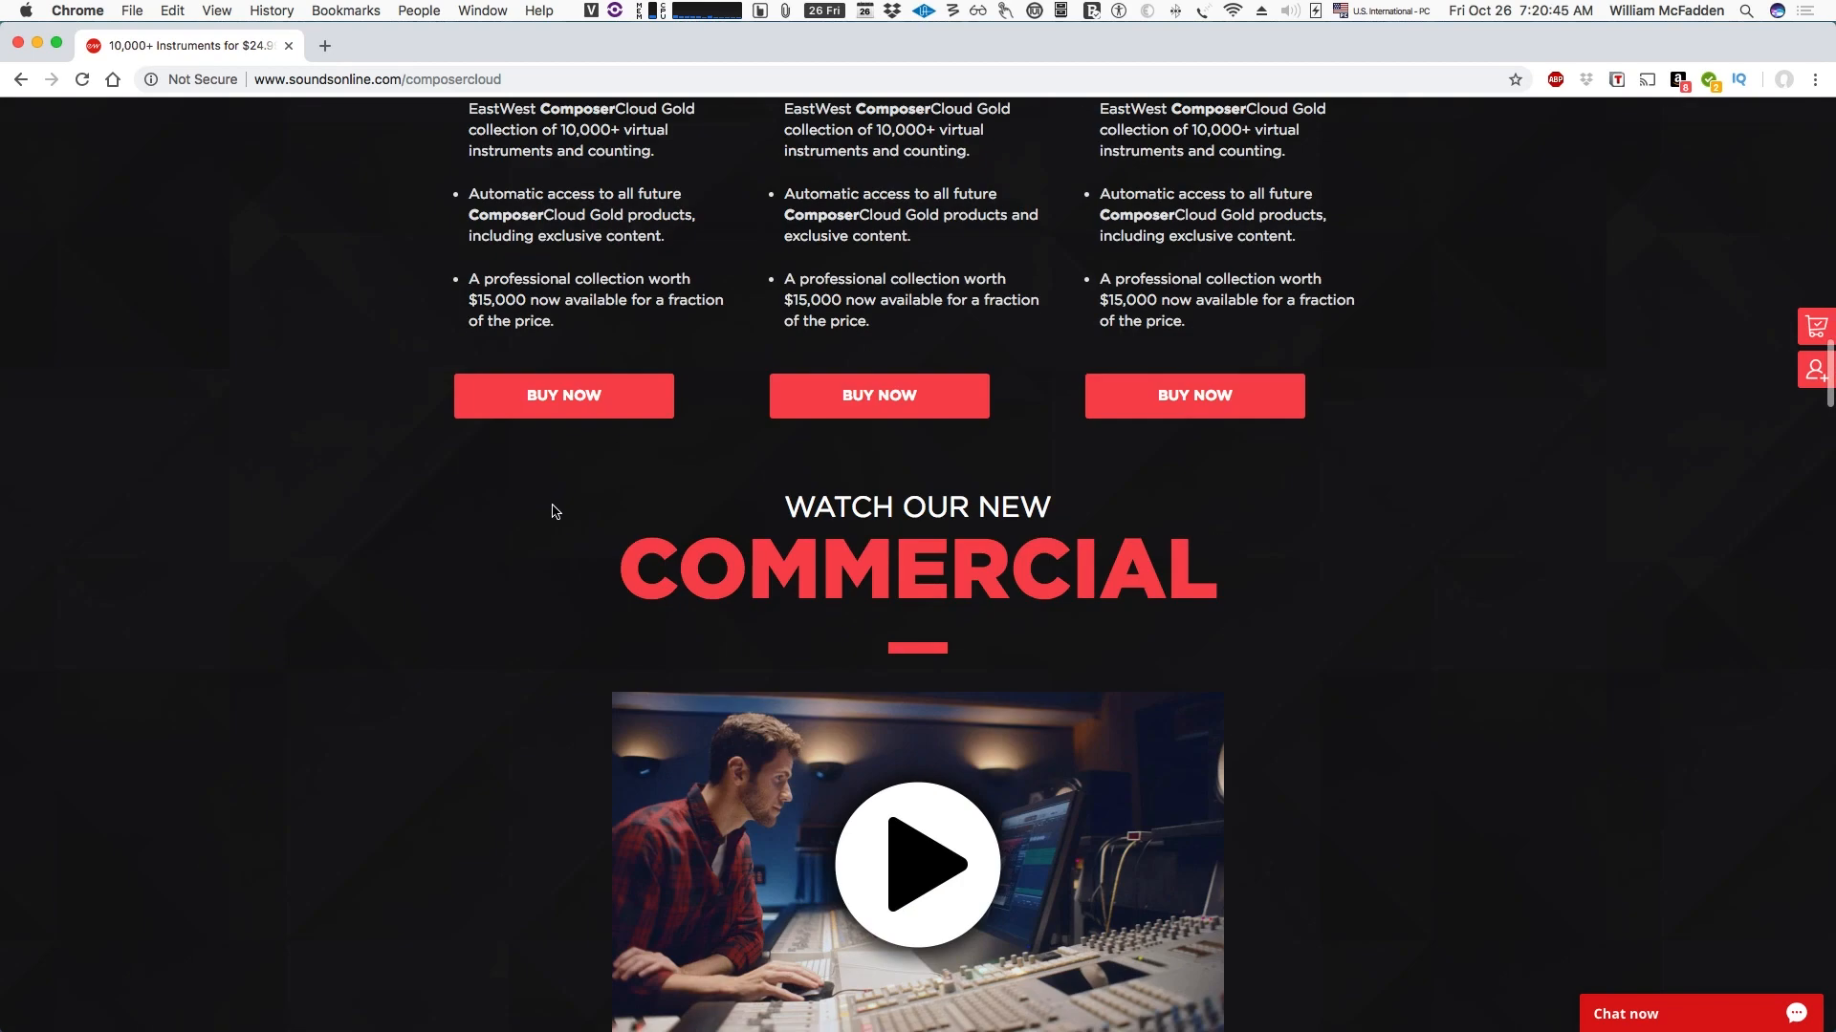
scroll(545, 512, "up", 14)
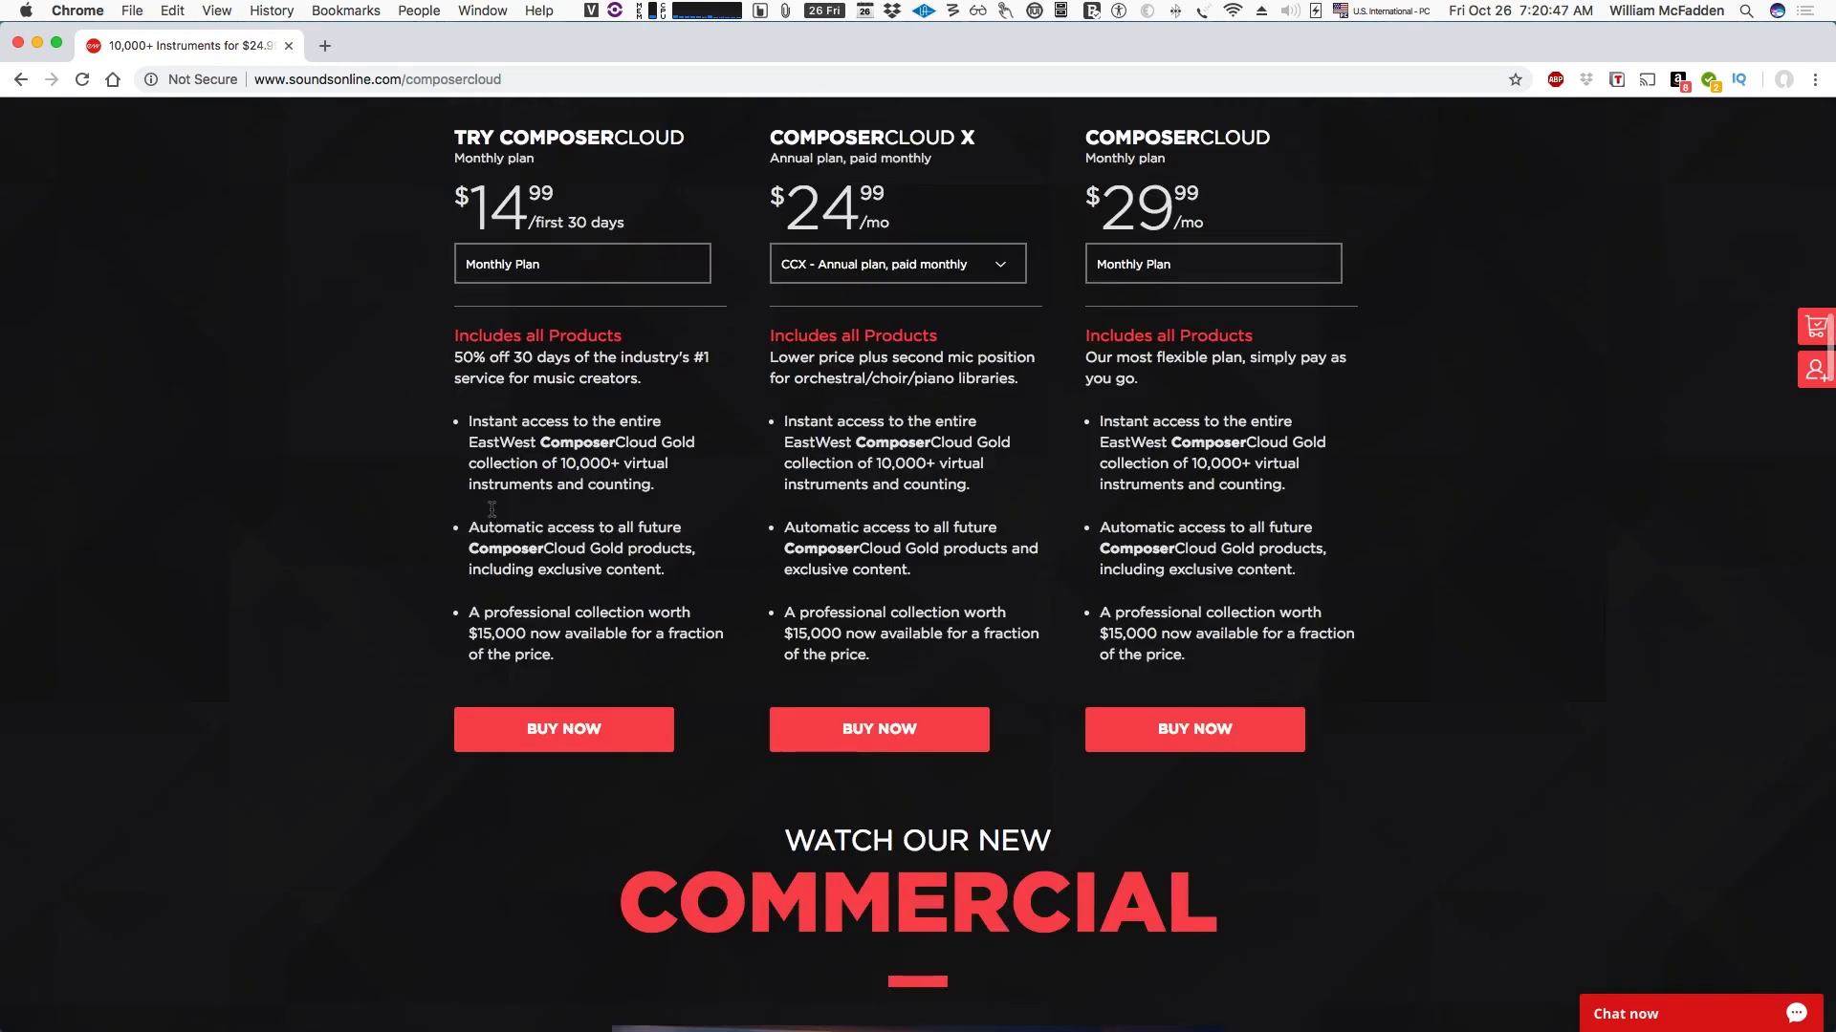
scroll(494, 516, "up", 11)
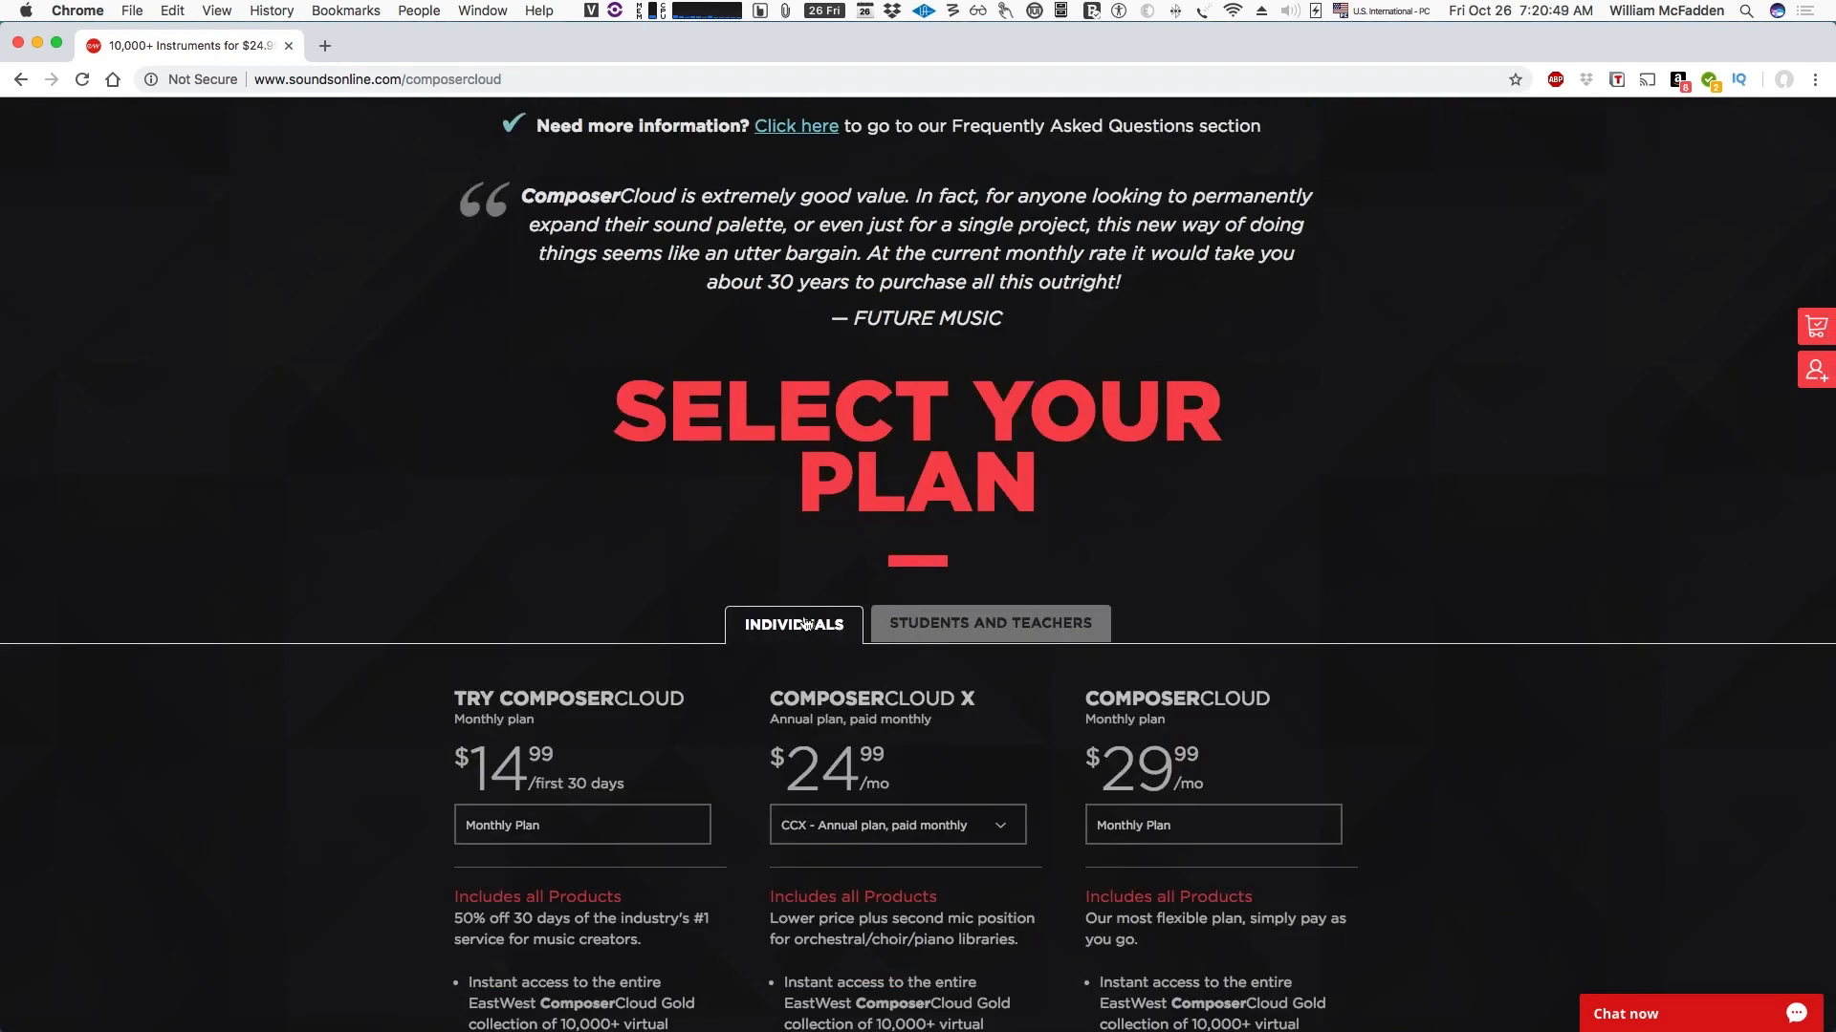
Show the plans for students and teachers and review the ComposerCloud EDU and ComposerCloud X EDU offers
left_click(986, 625)
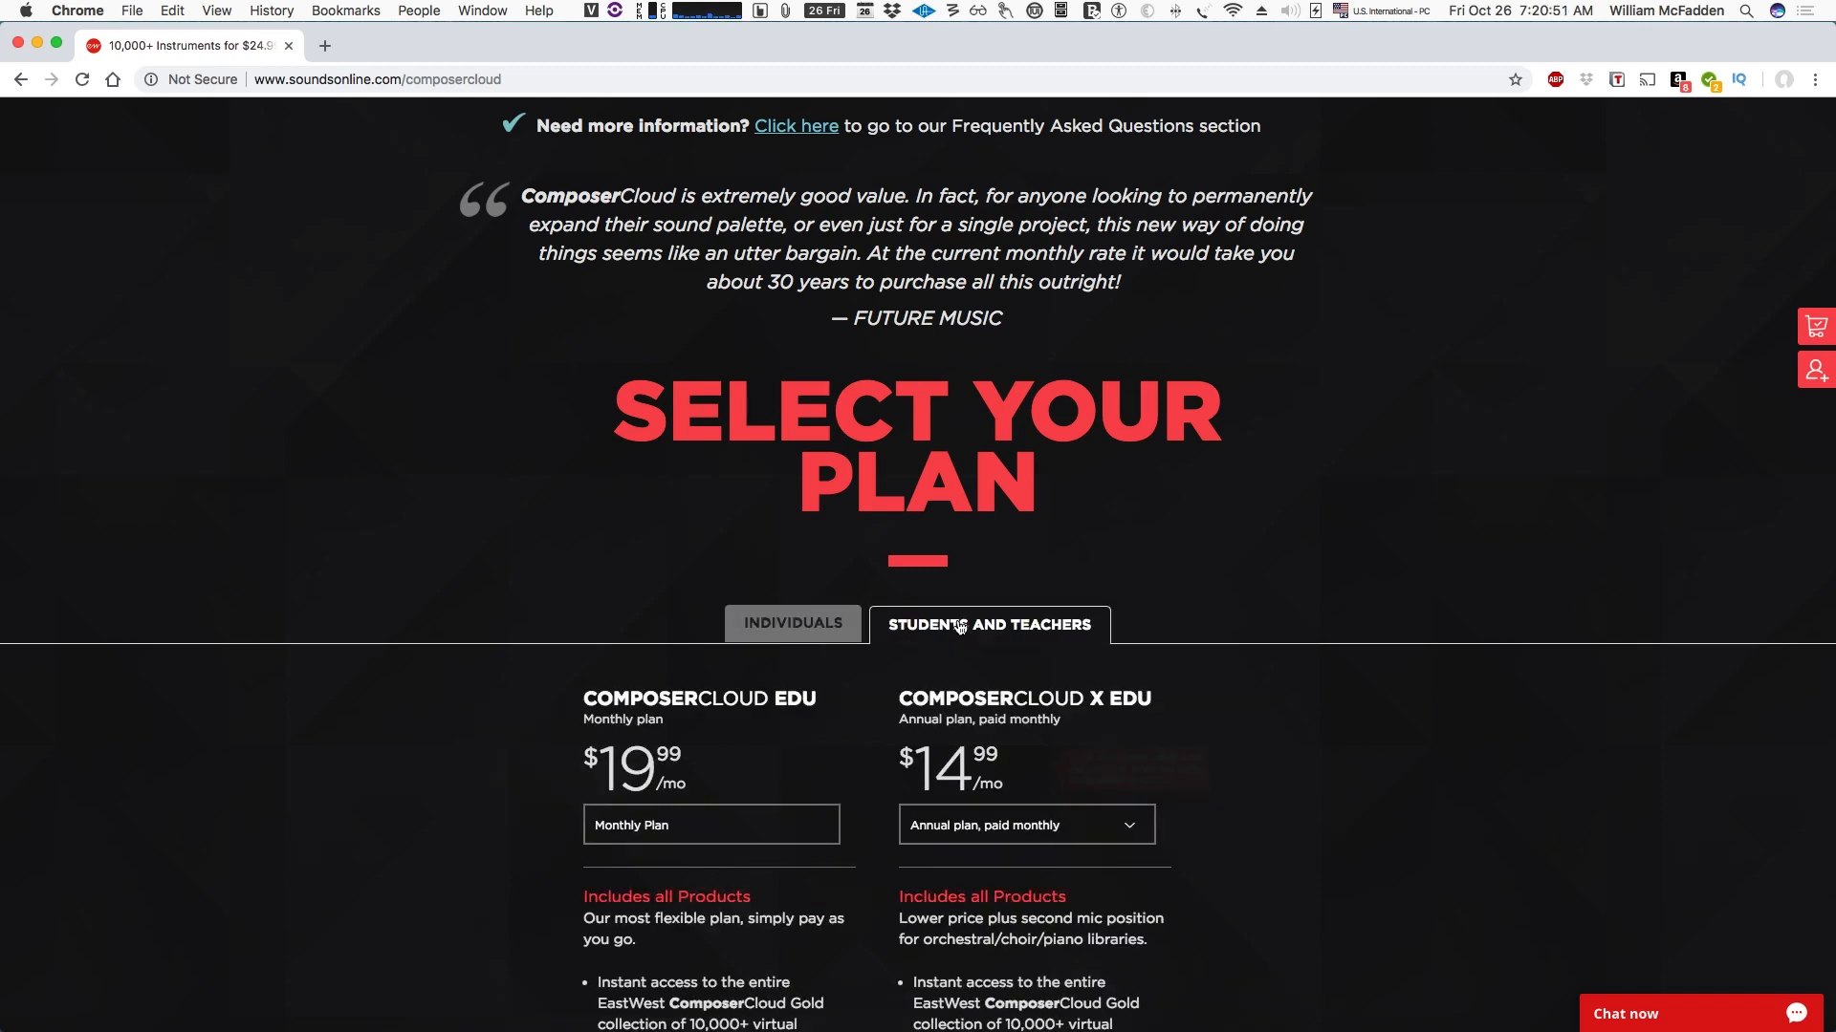
scroll(382, 586, "down", 3)
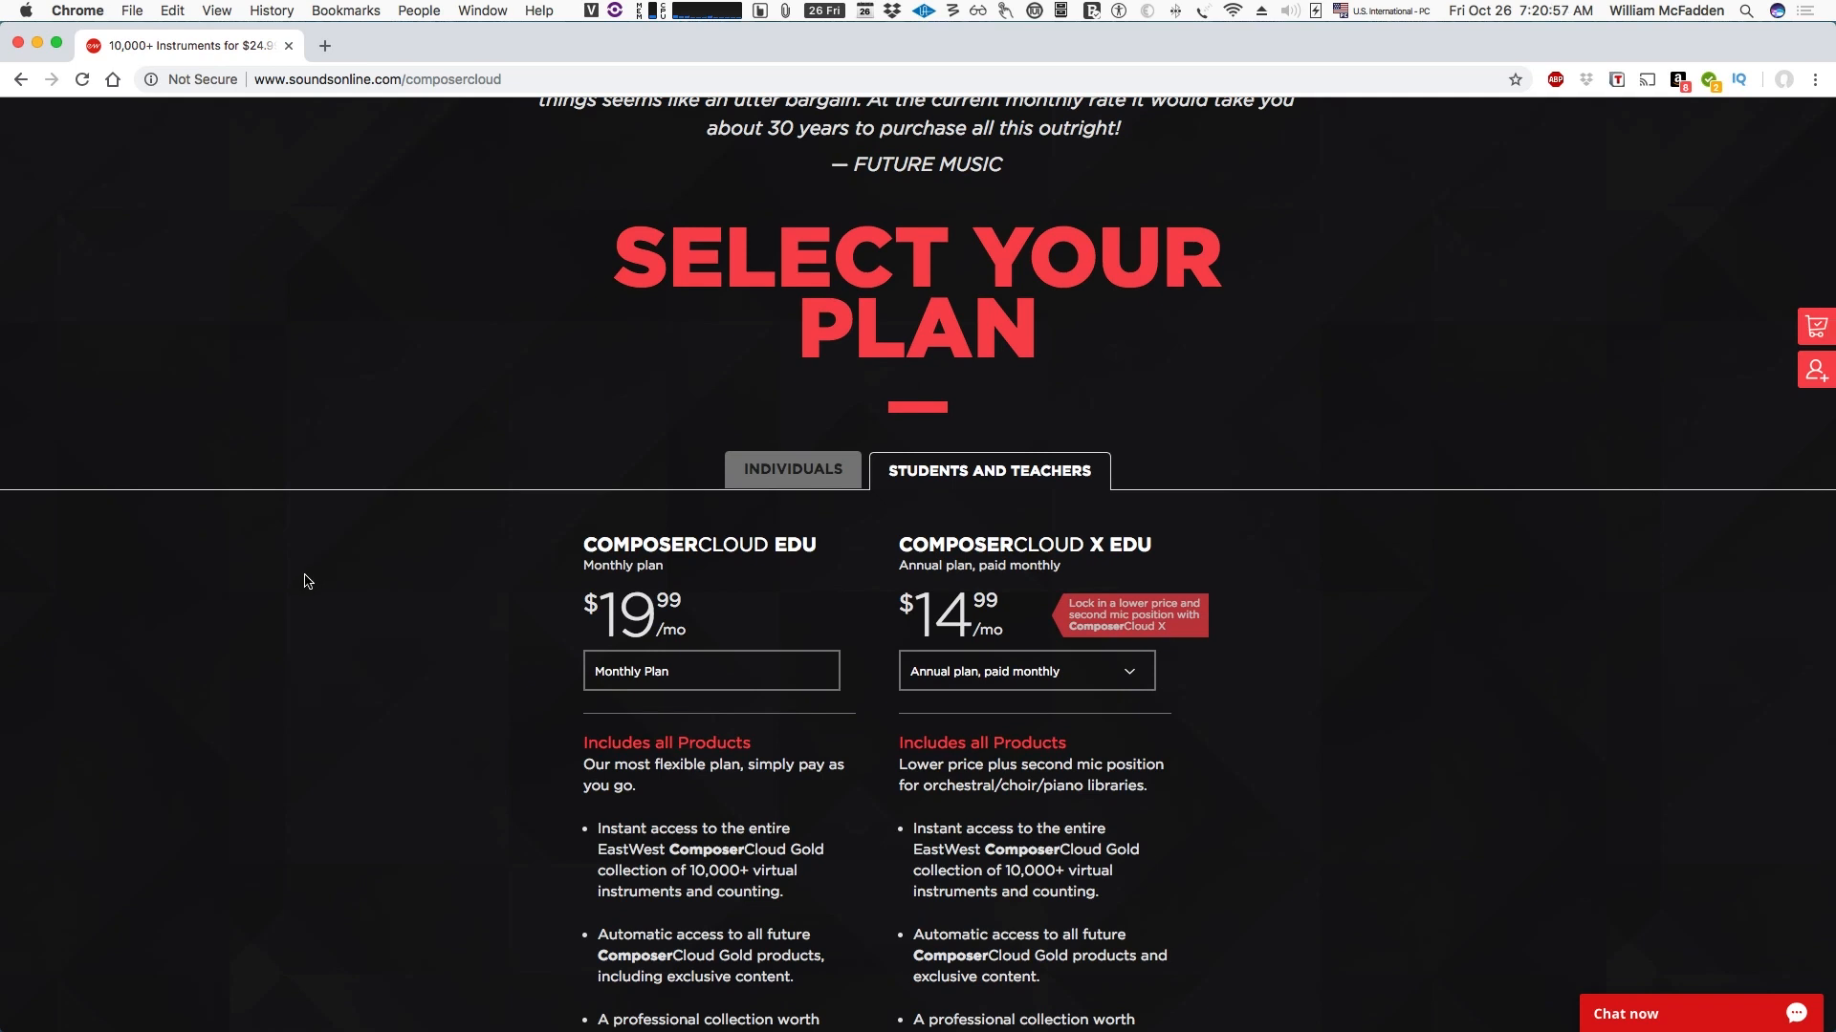
scroll(292, 591, "down", 3)
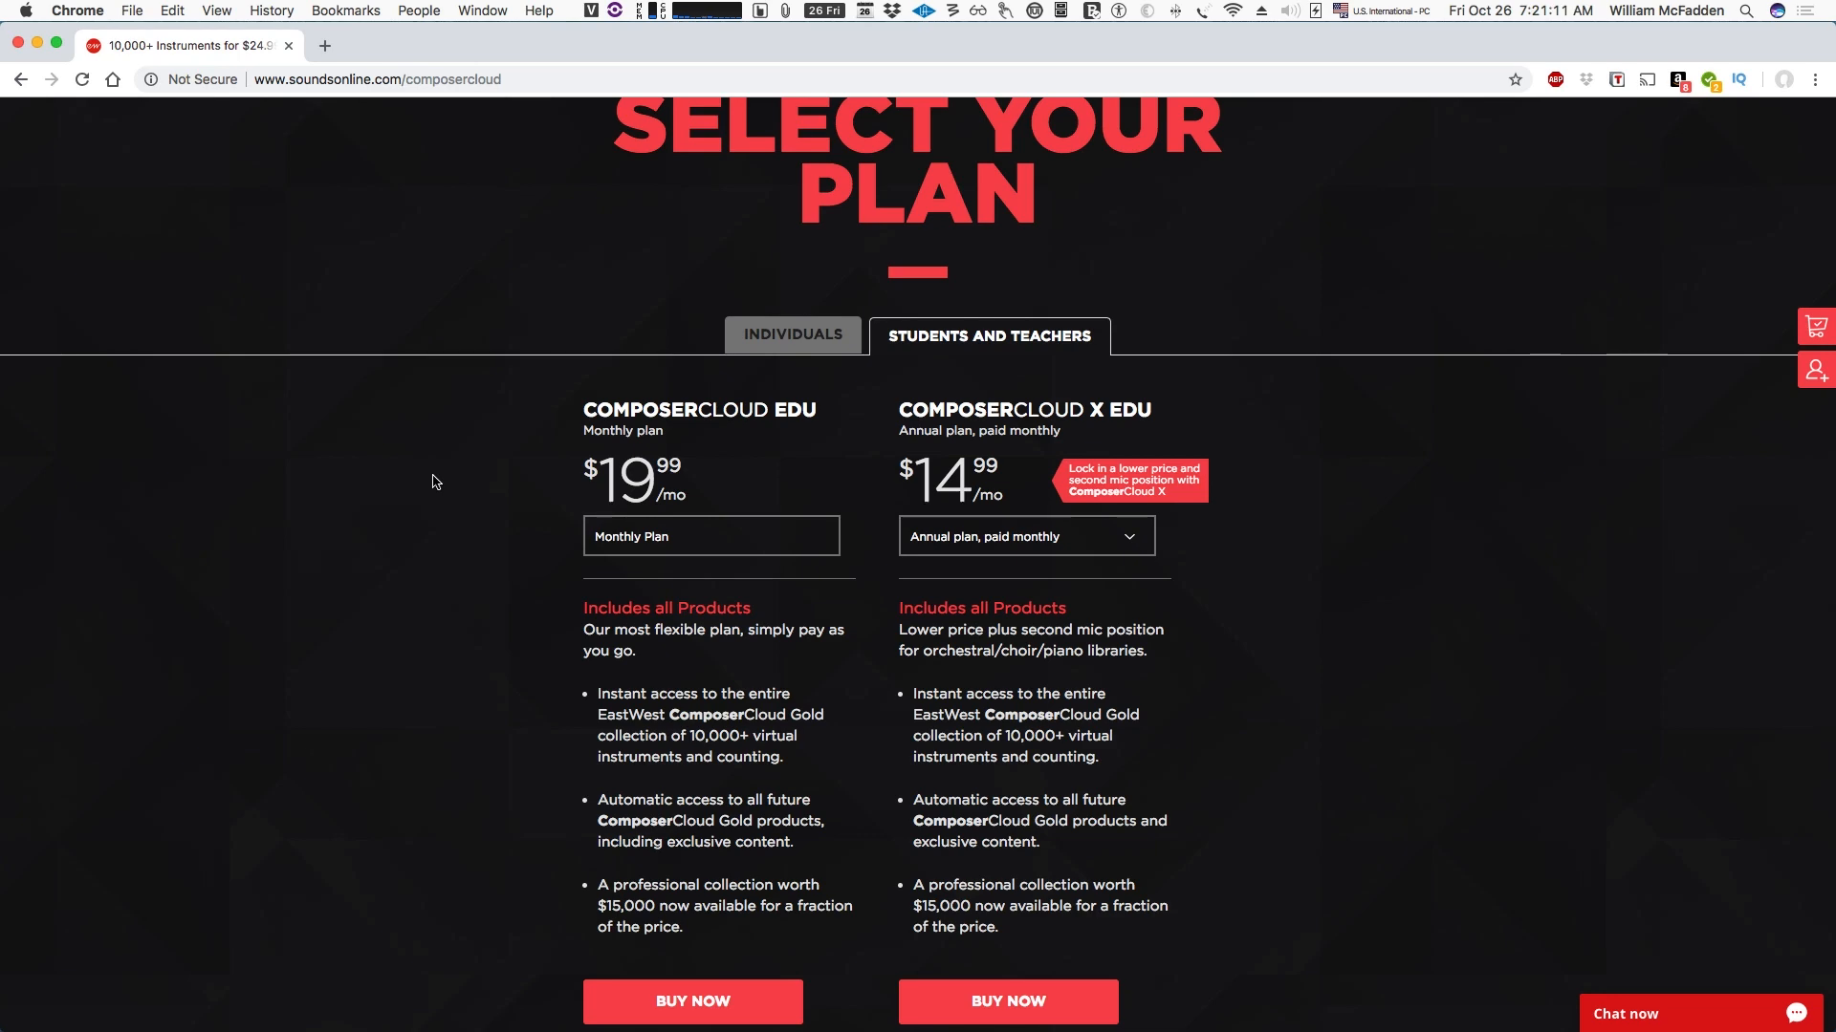
Switch back to the plans for individuals and examine the Try ComposerCloud offer for the first 30 days
scroll(435, 480, "up", 3)
left_click(774, 647)
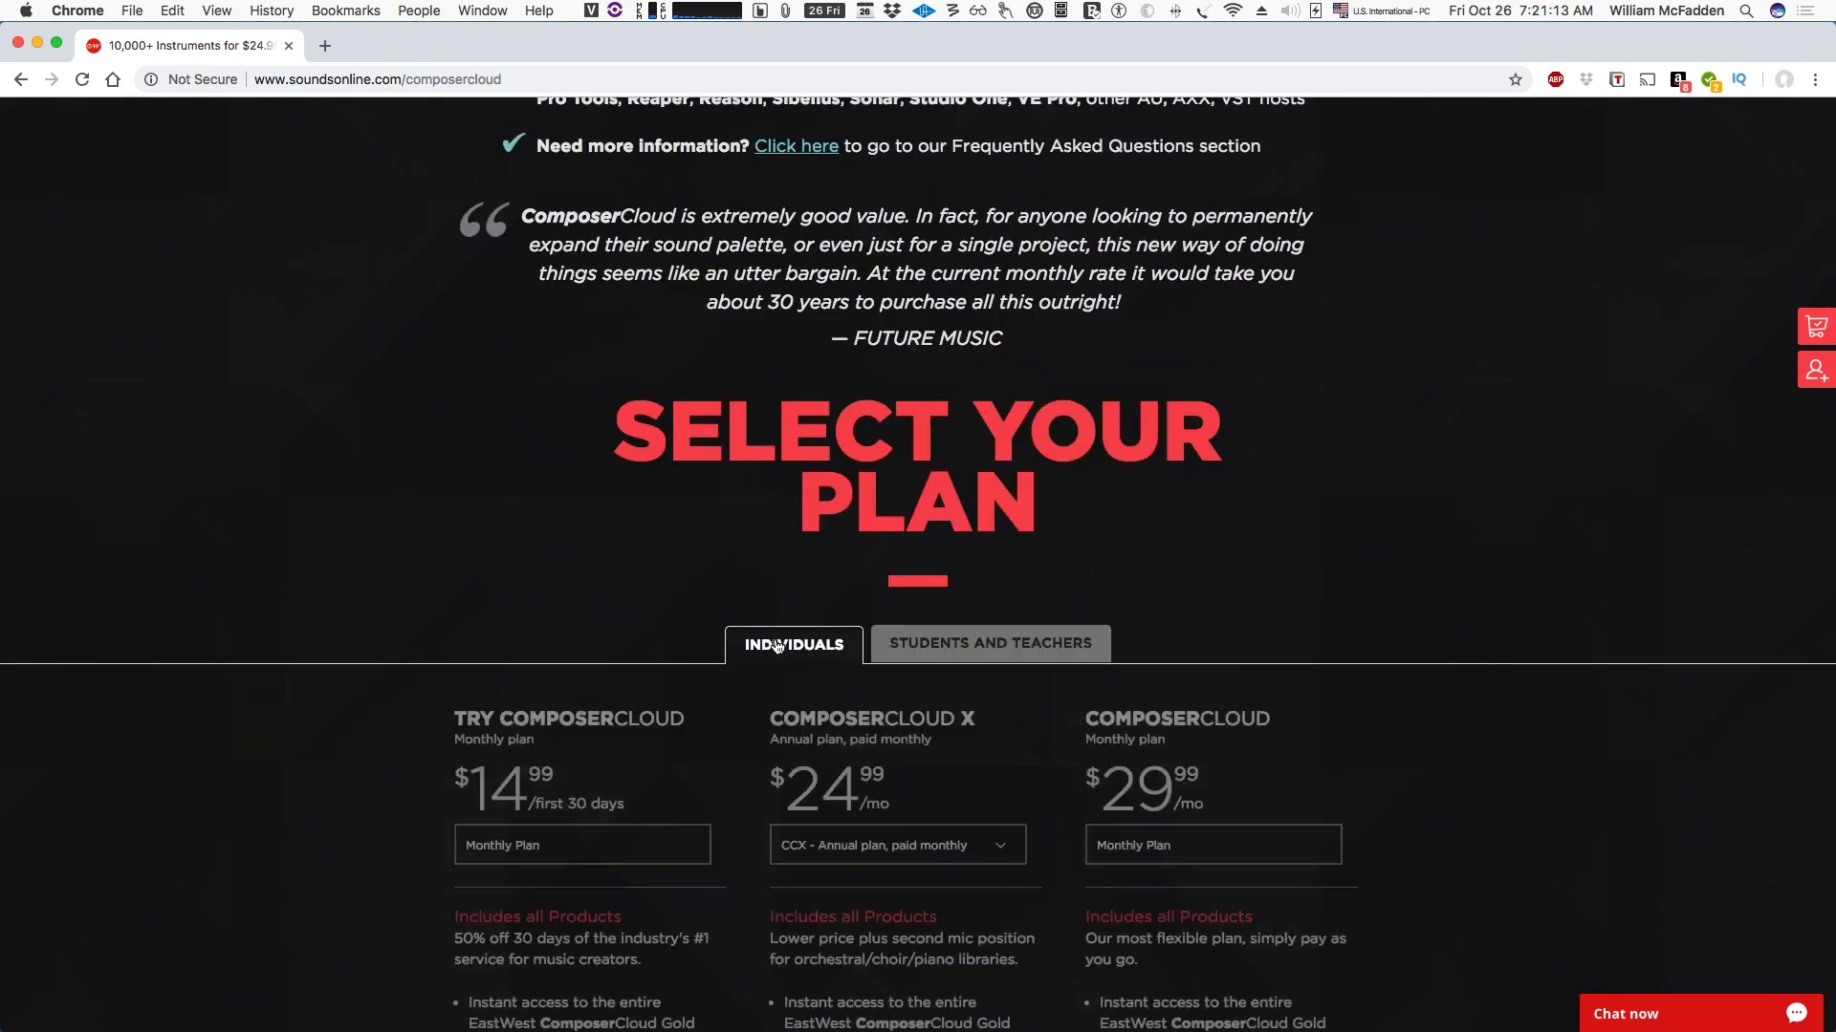
scroll(345, 705, "down", 1)
scroll(345, 705, "down", 2)
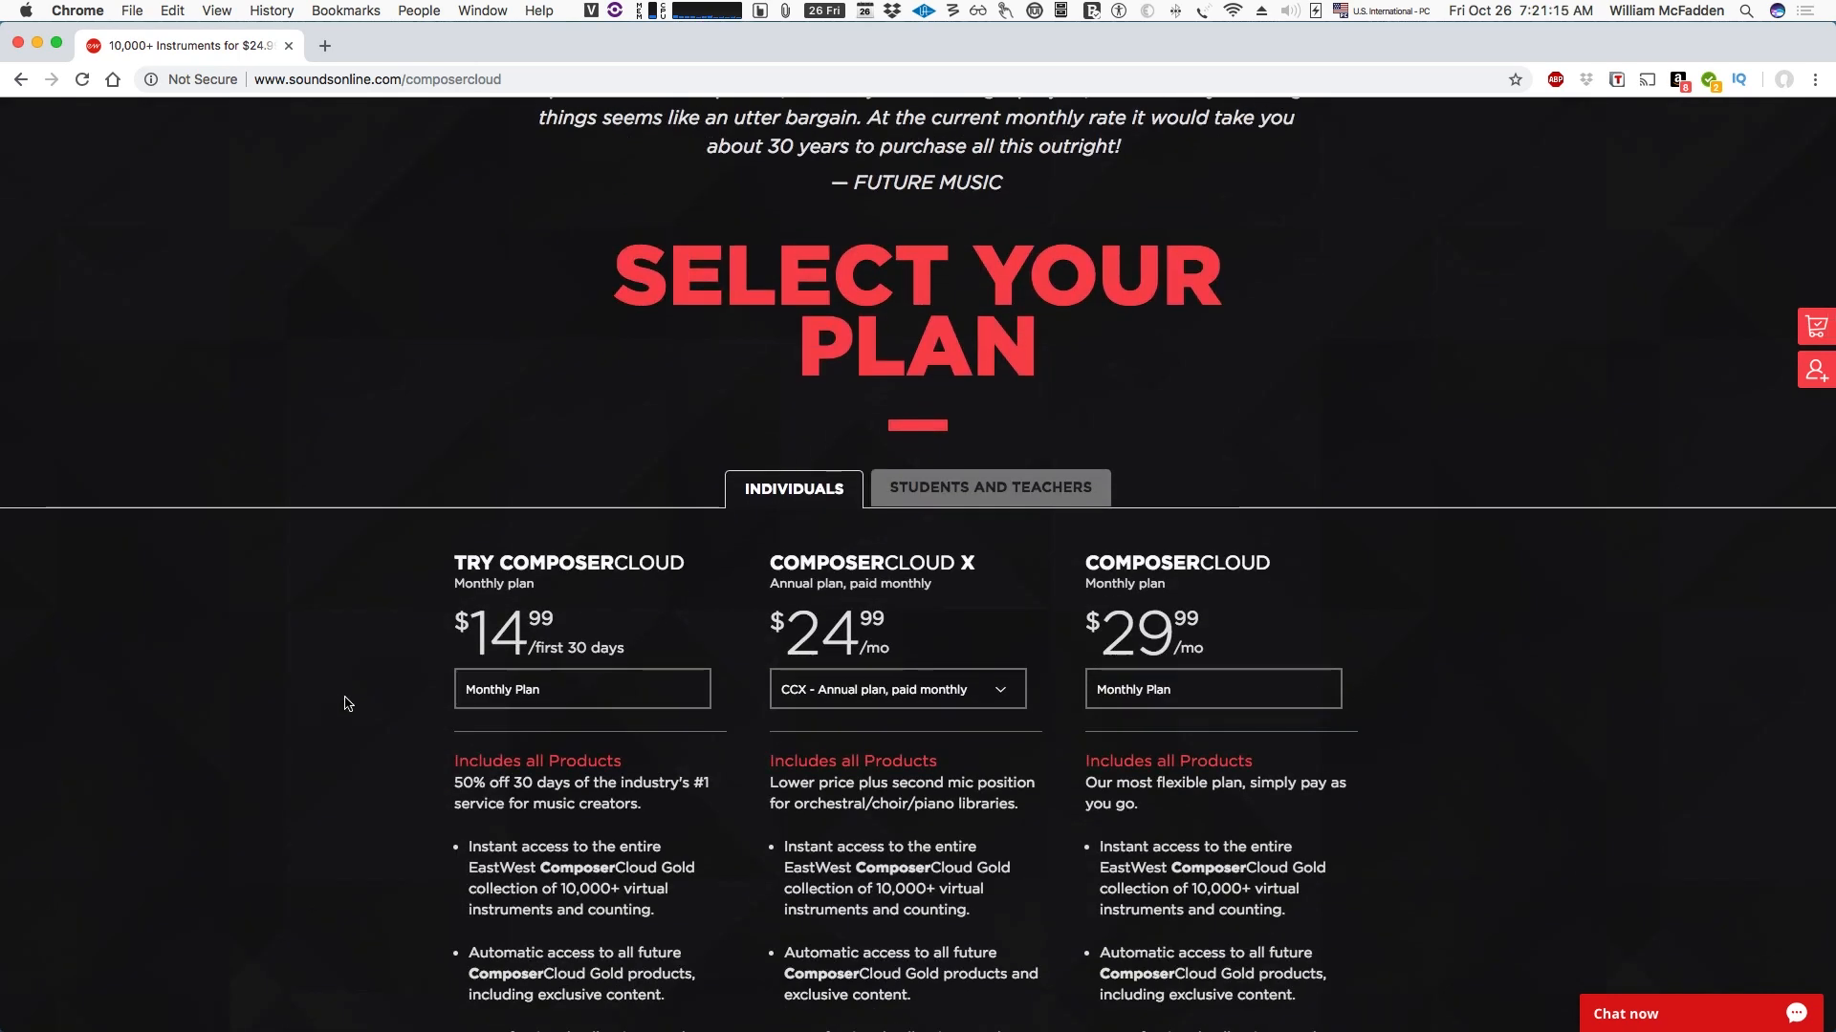
scroll(347, 705, "down", 1)
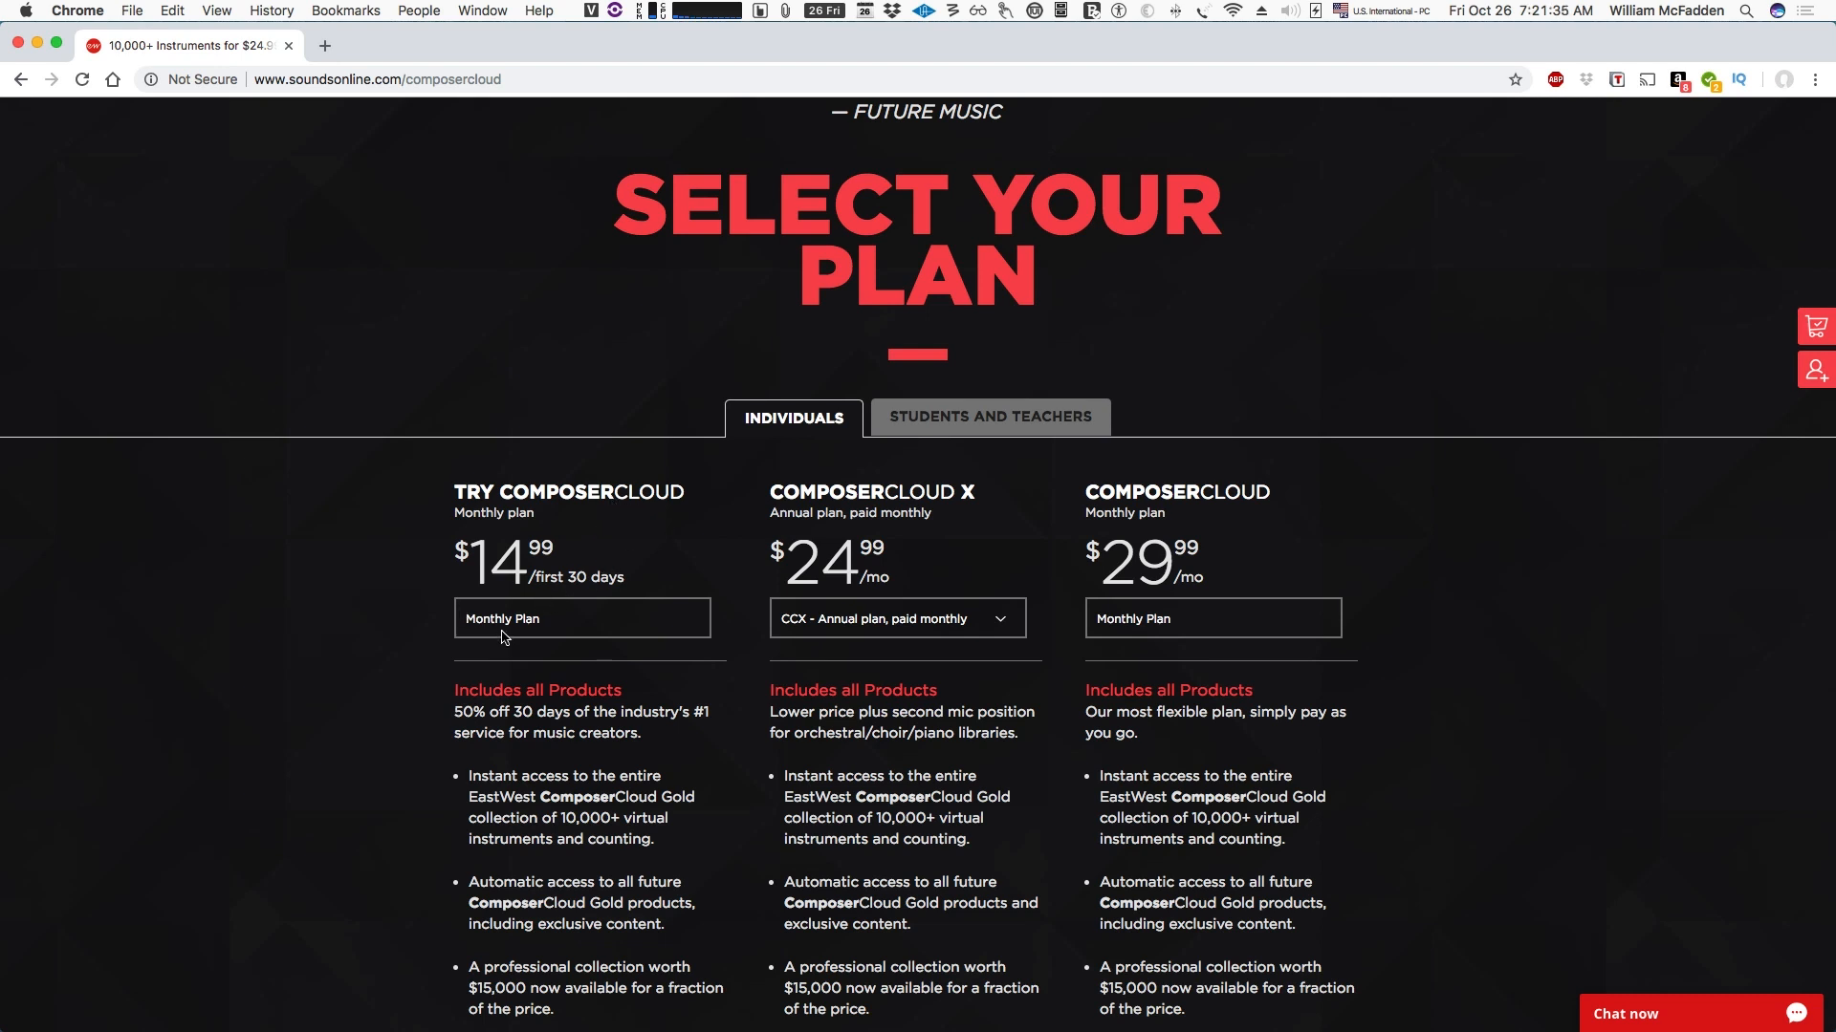
scroll(504, 638, "down", 1)
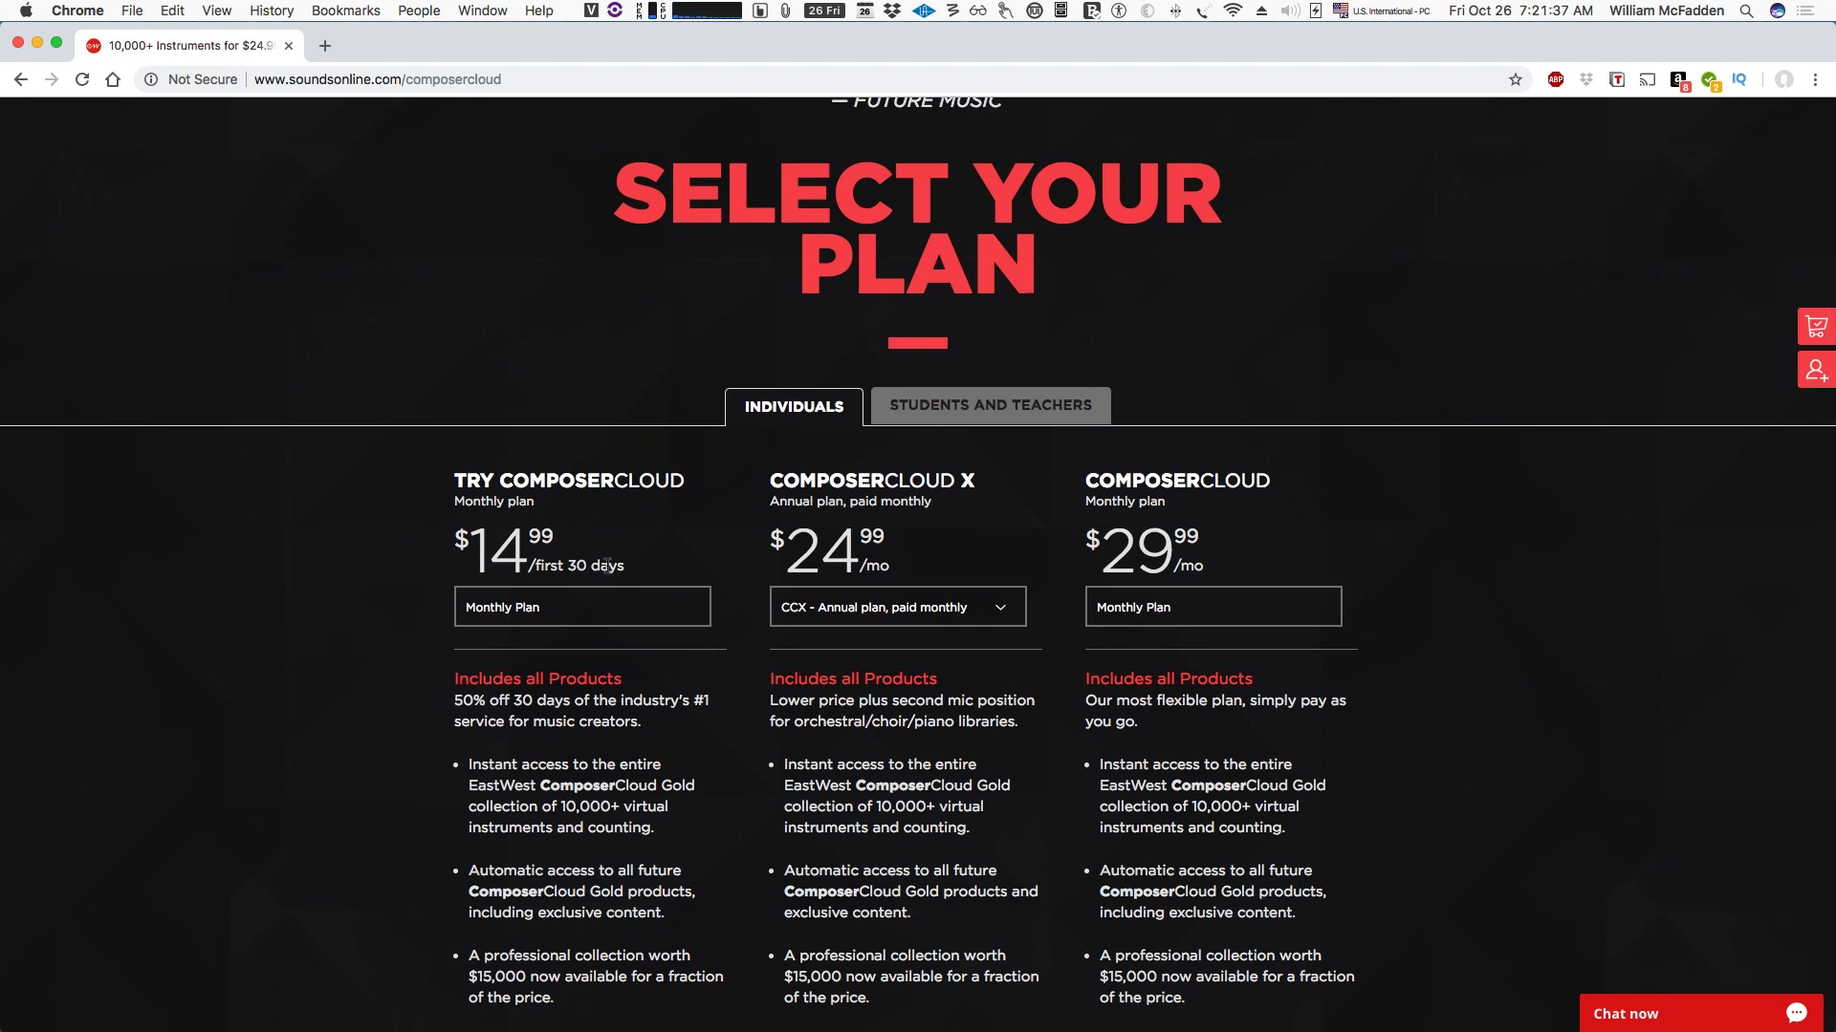
scroll(607, 565, "down", 2)
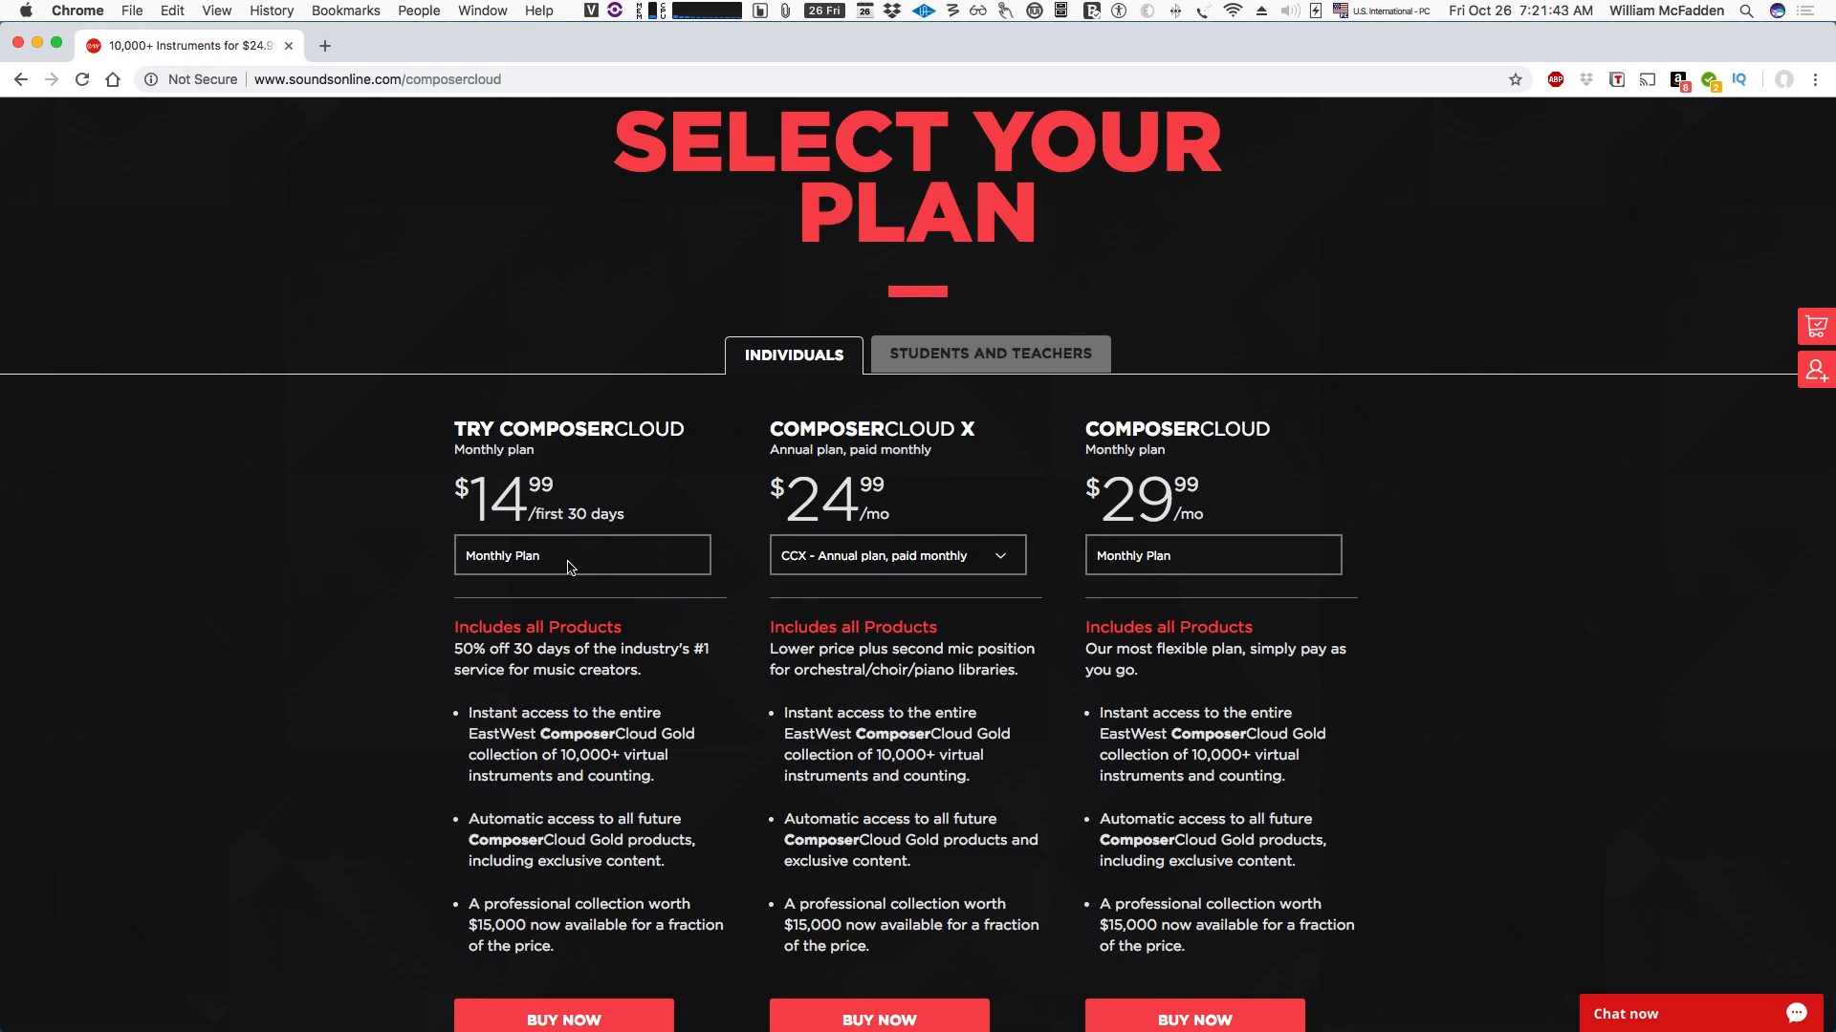
scroll(570, 568, "down", 1)
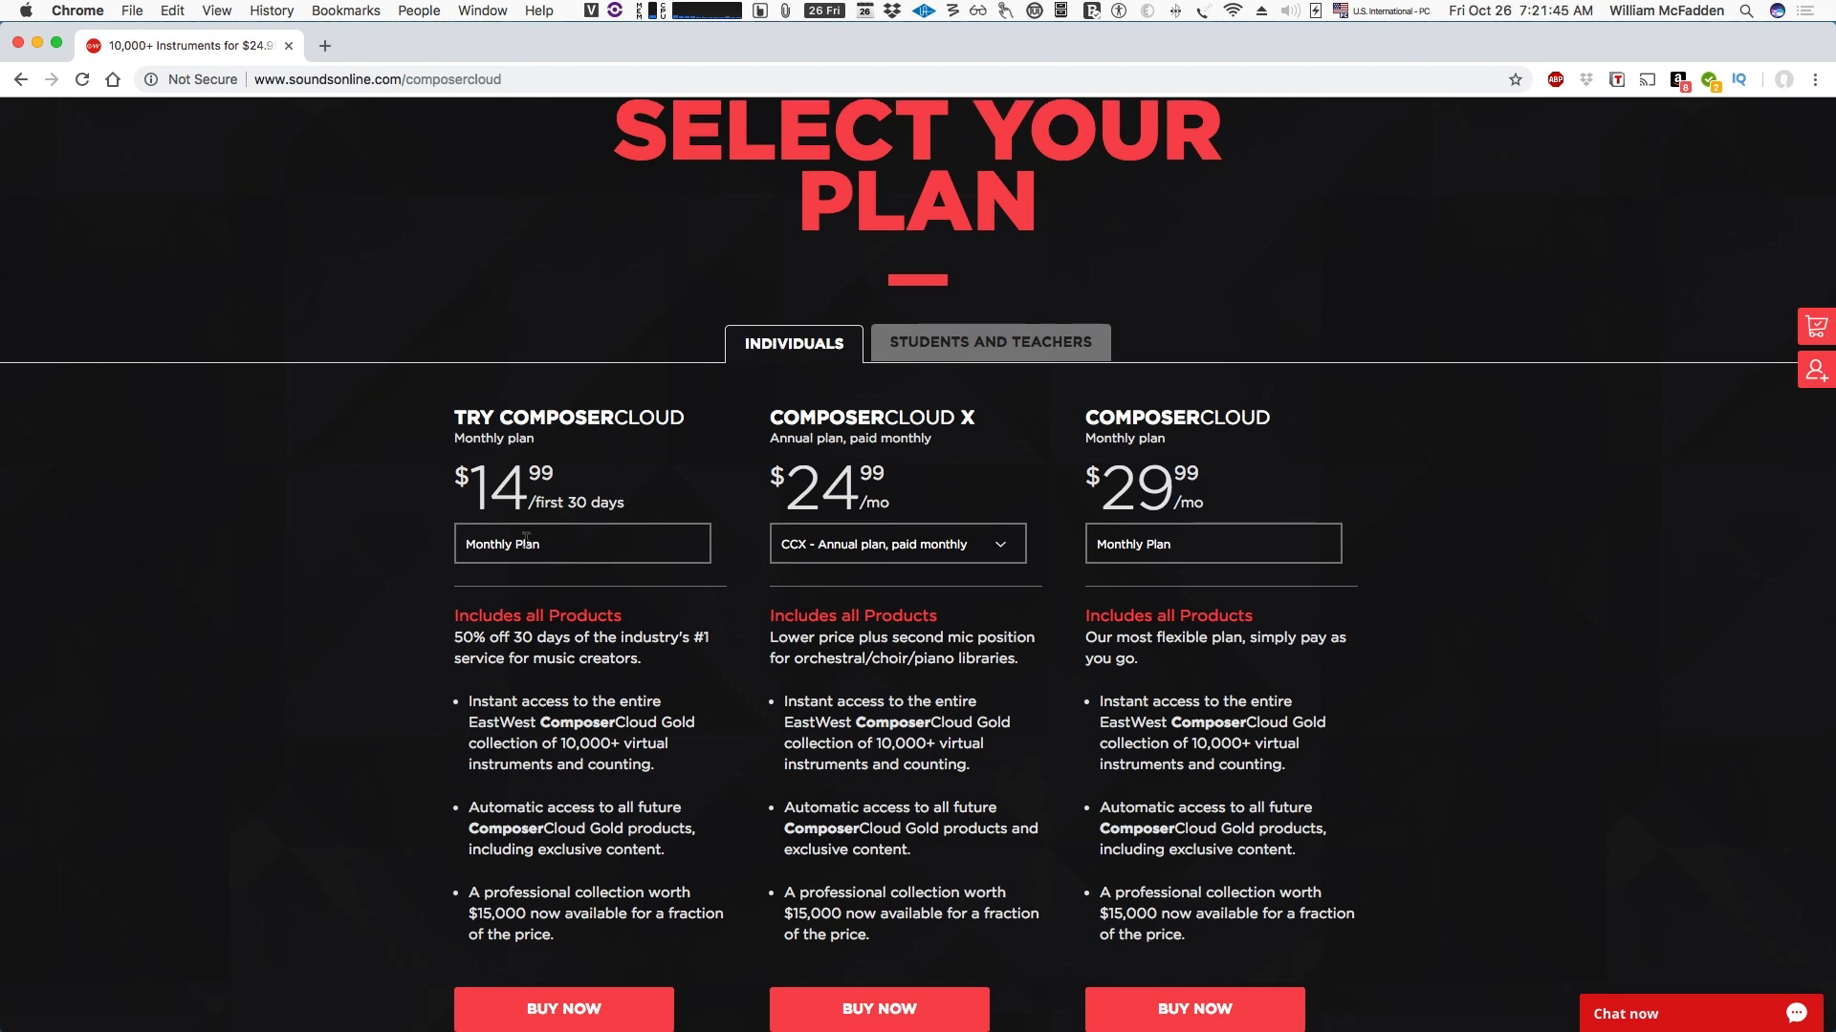
scroll(574, 546, "down", 1)
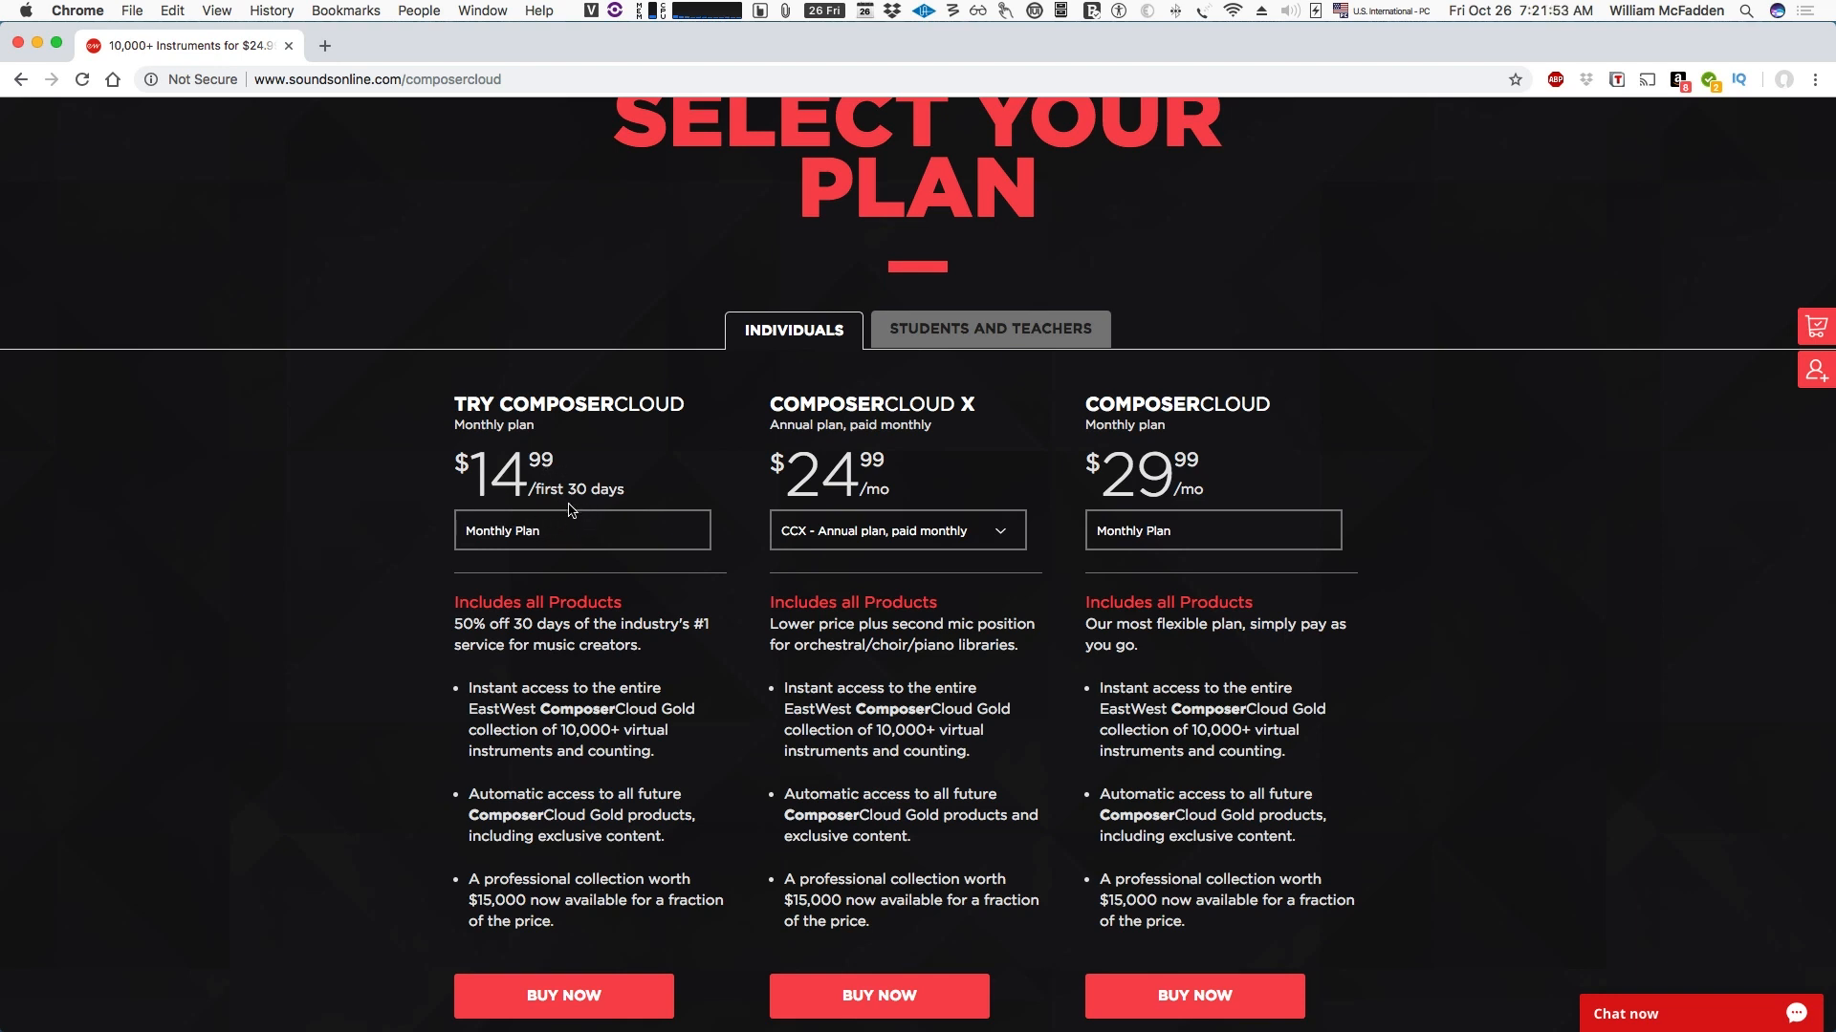
scroll(572, 516, "down", 1)
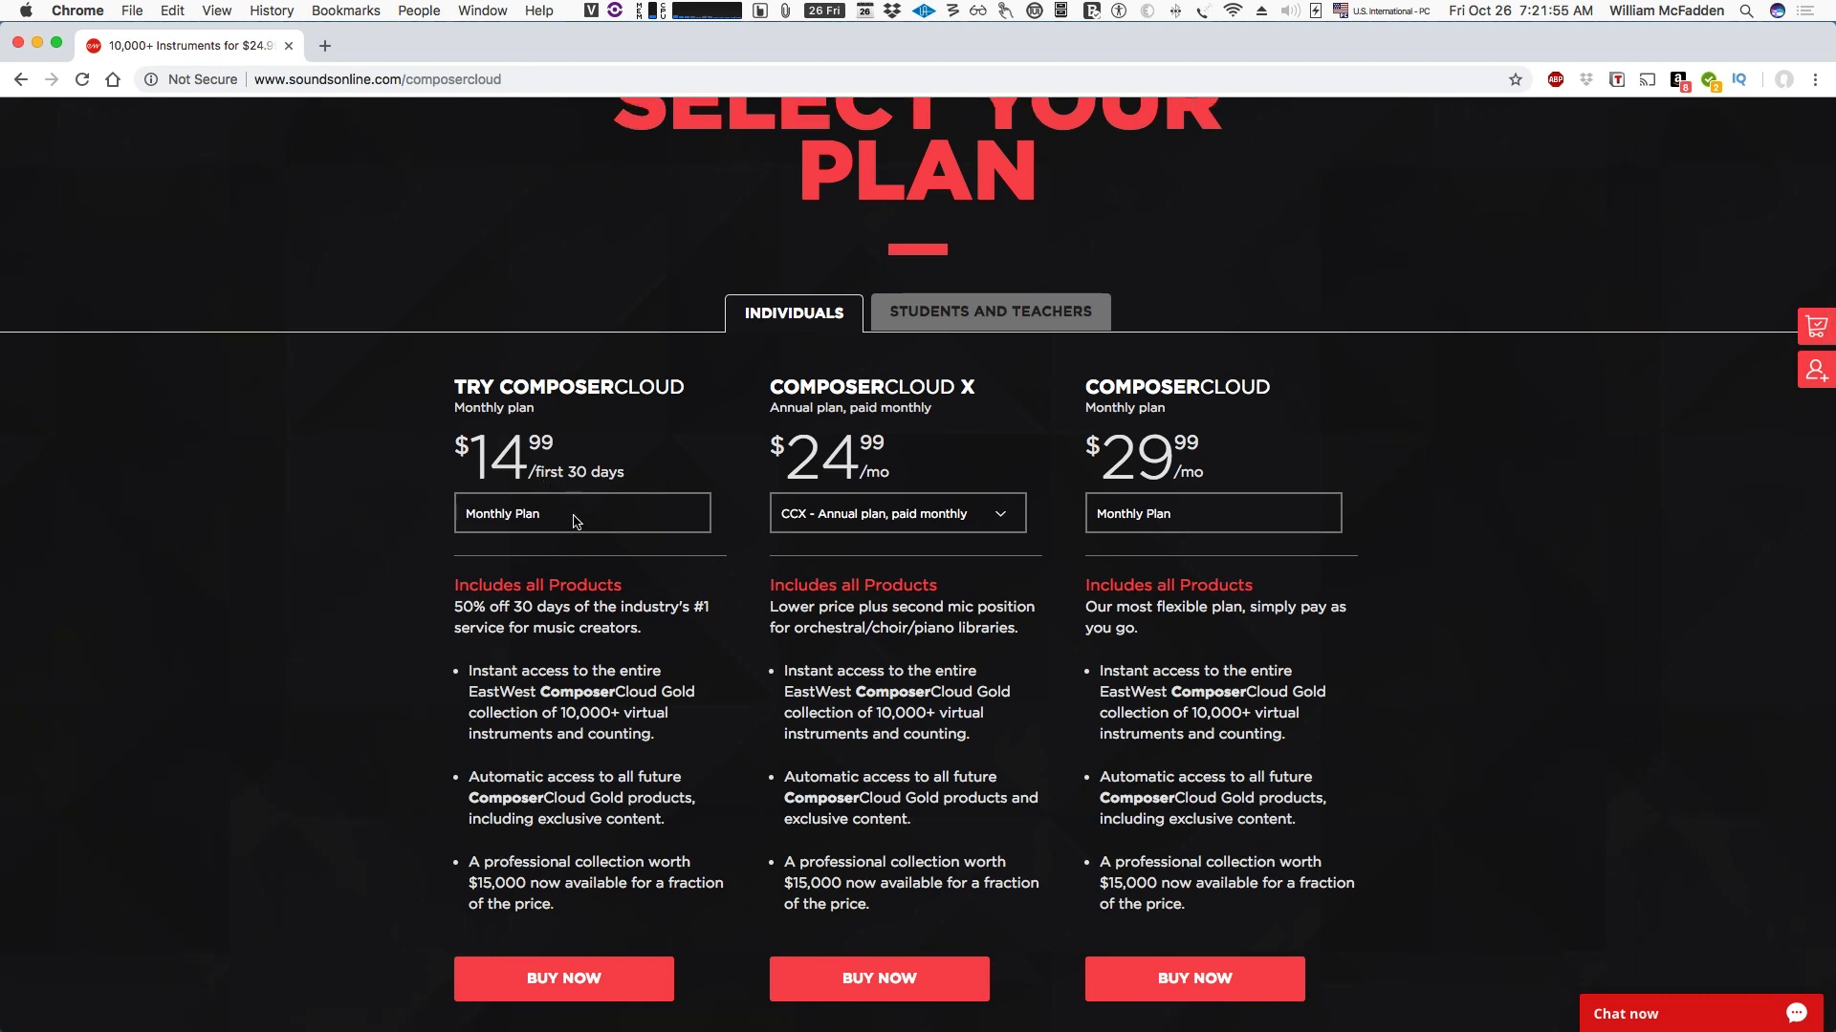
scroll(577, 521, "down", 1)
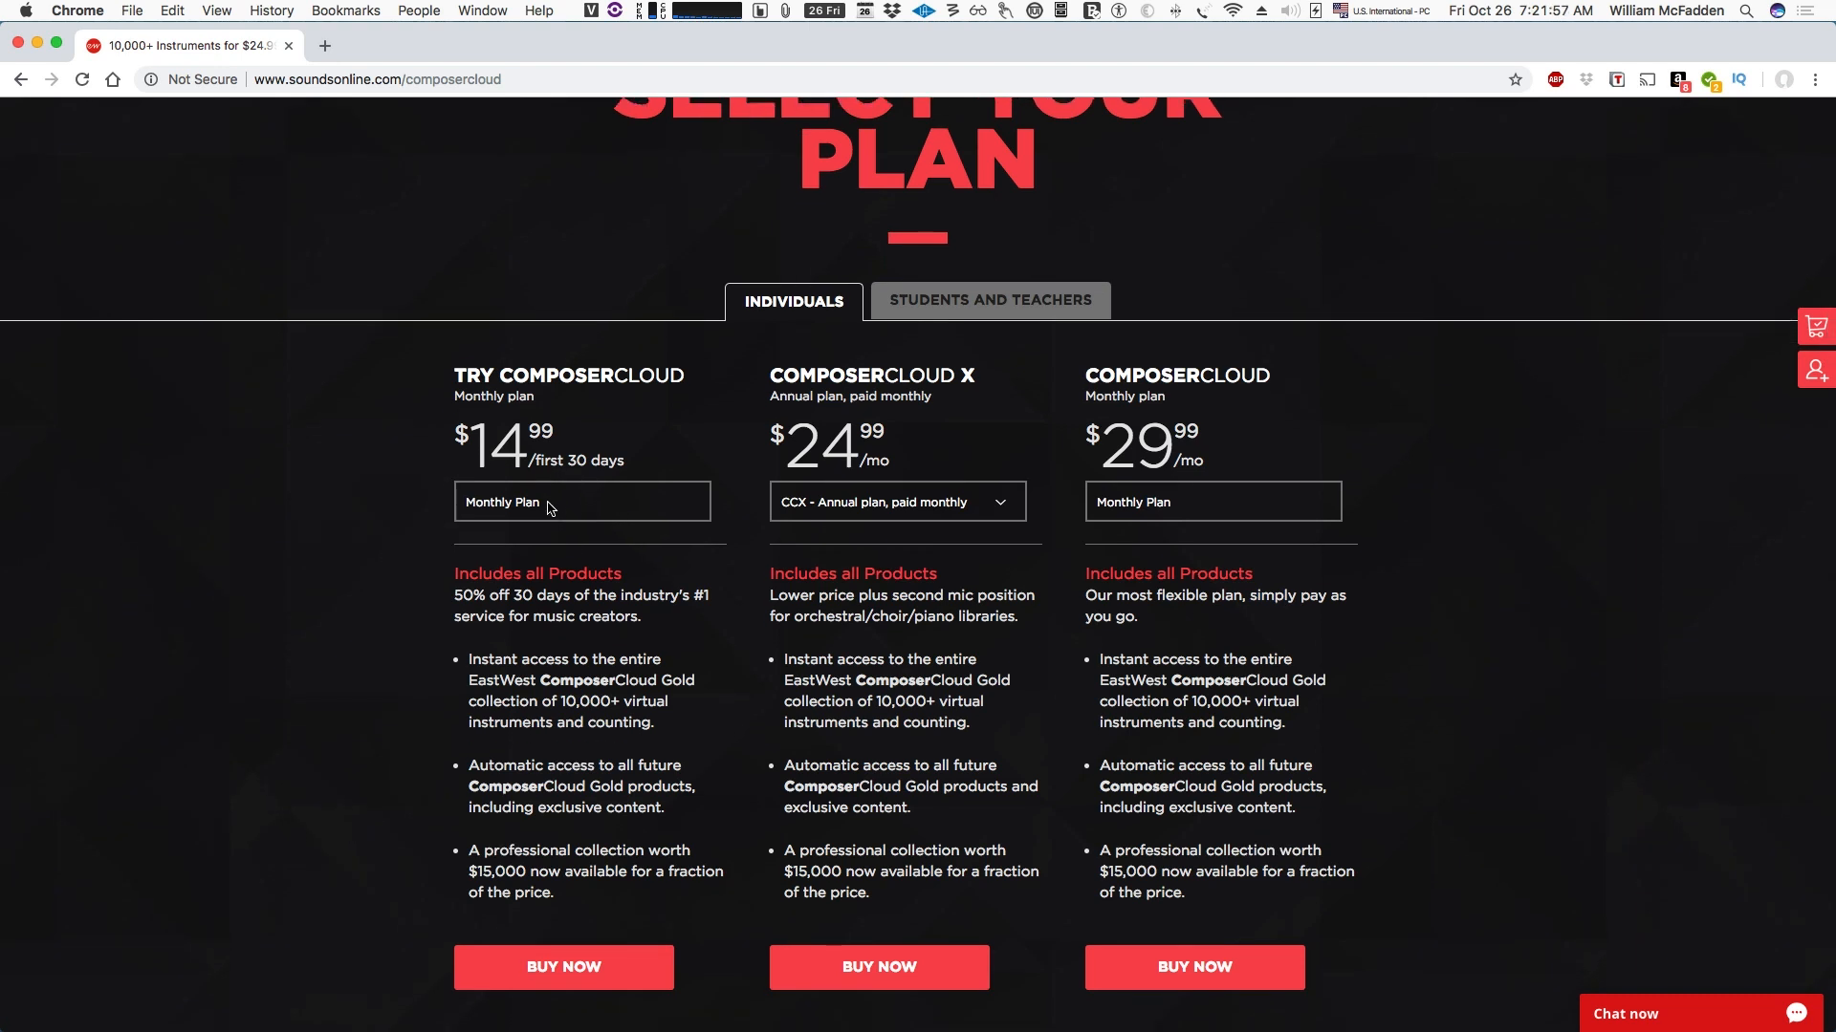
scroll(551, 507, "down", 1)
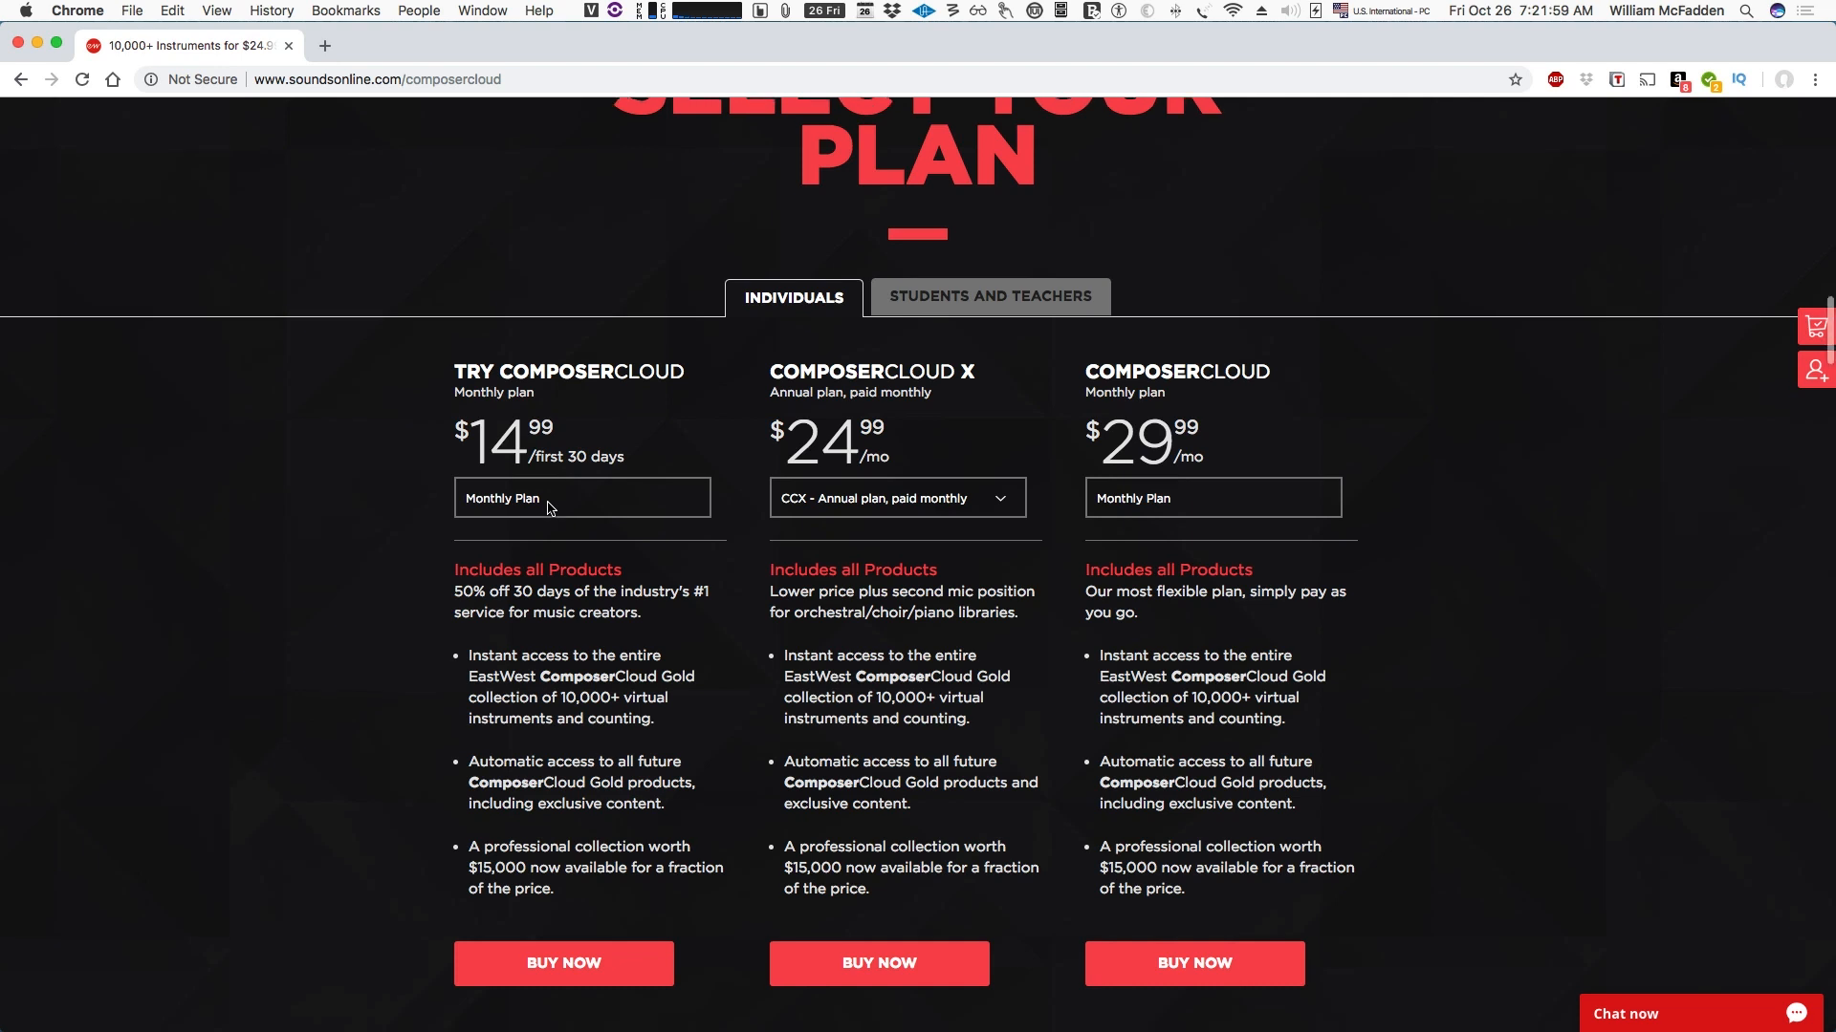
Buy the Try ComposerCloud monthly plan as a new membership and accept the membership terms
scroll(550, 508, "down", 10)
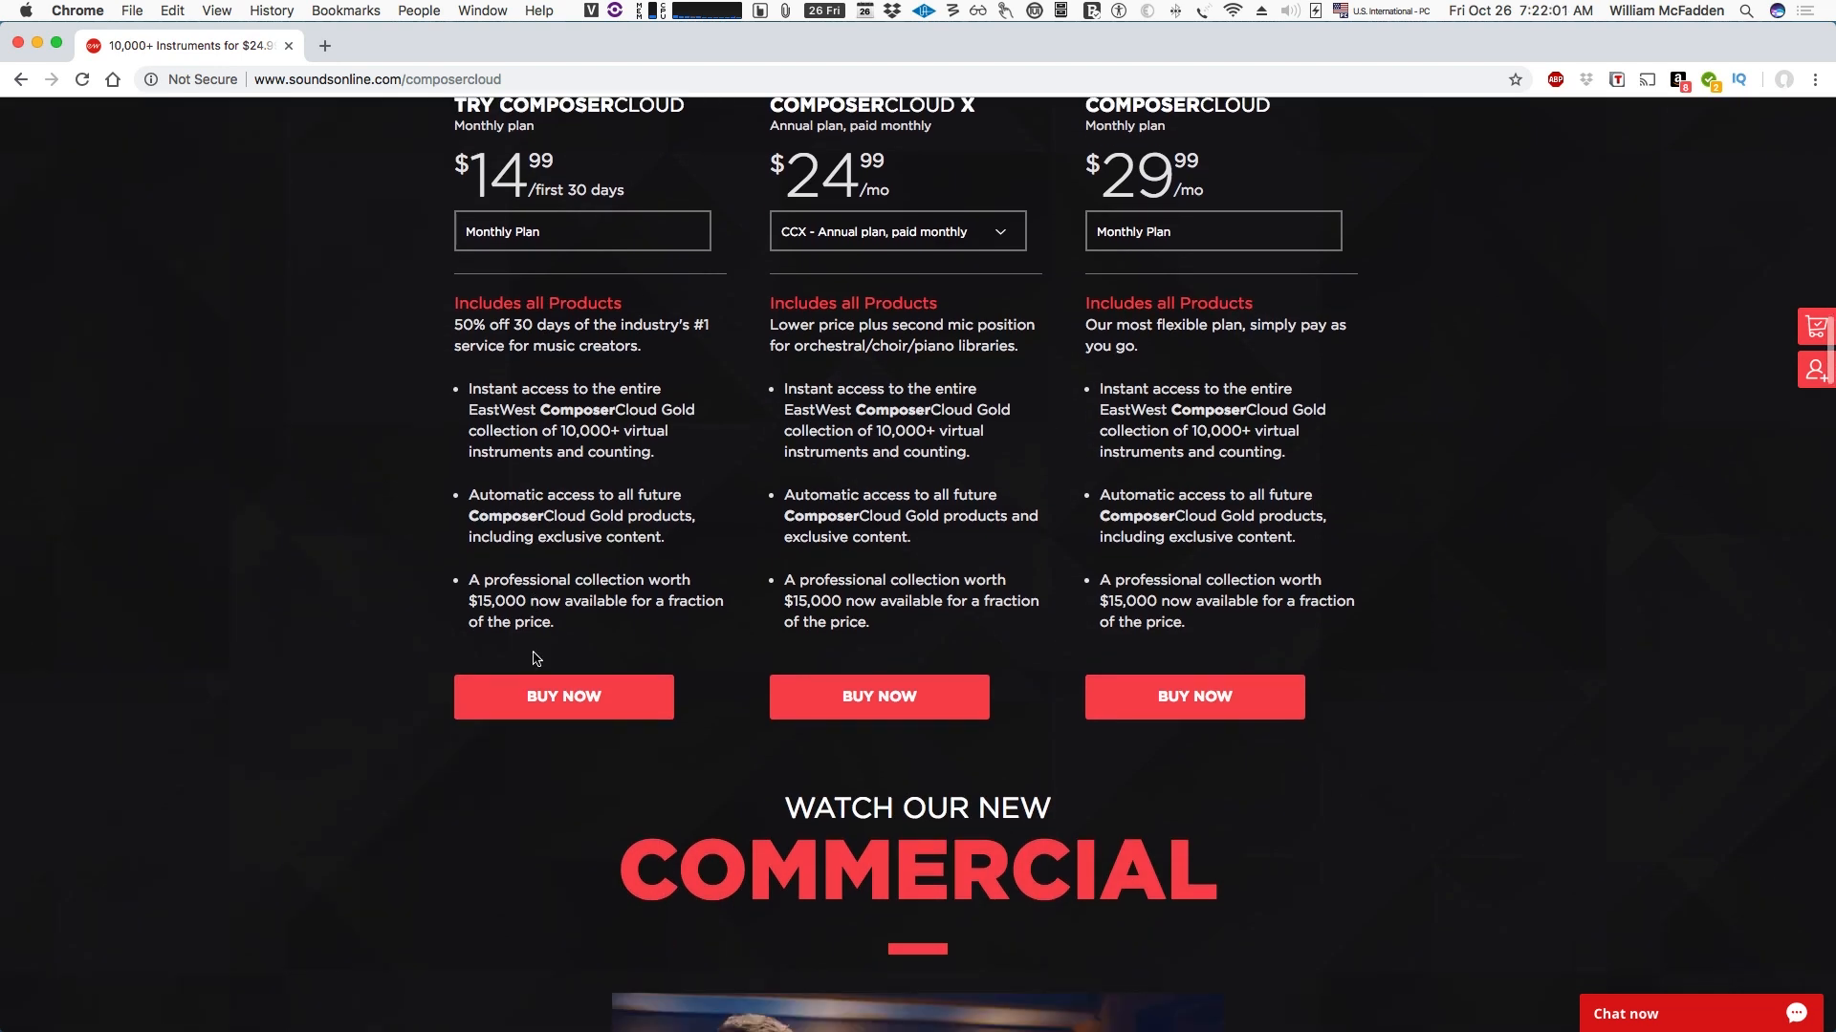
left_click(550, 695)
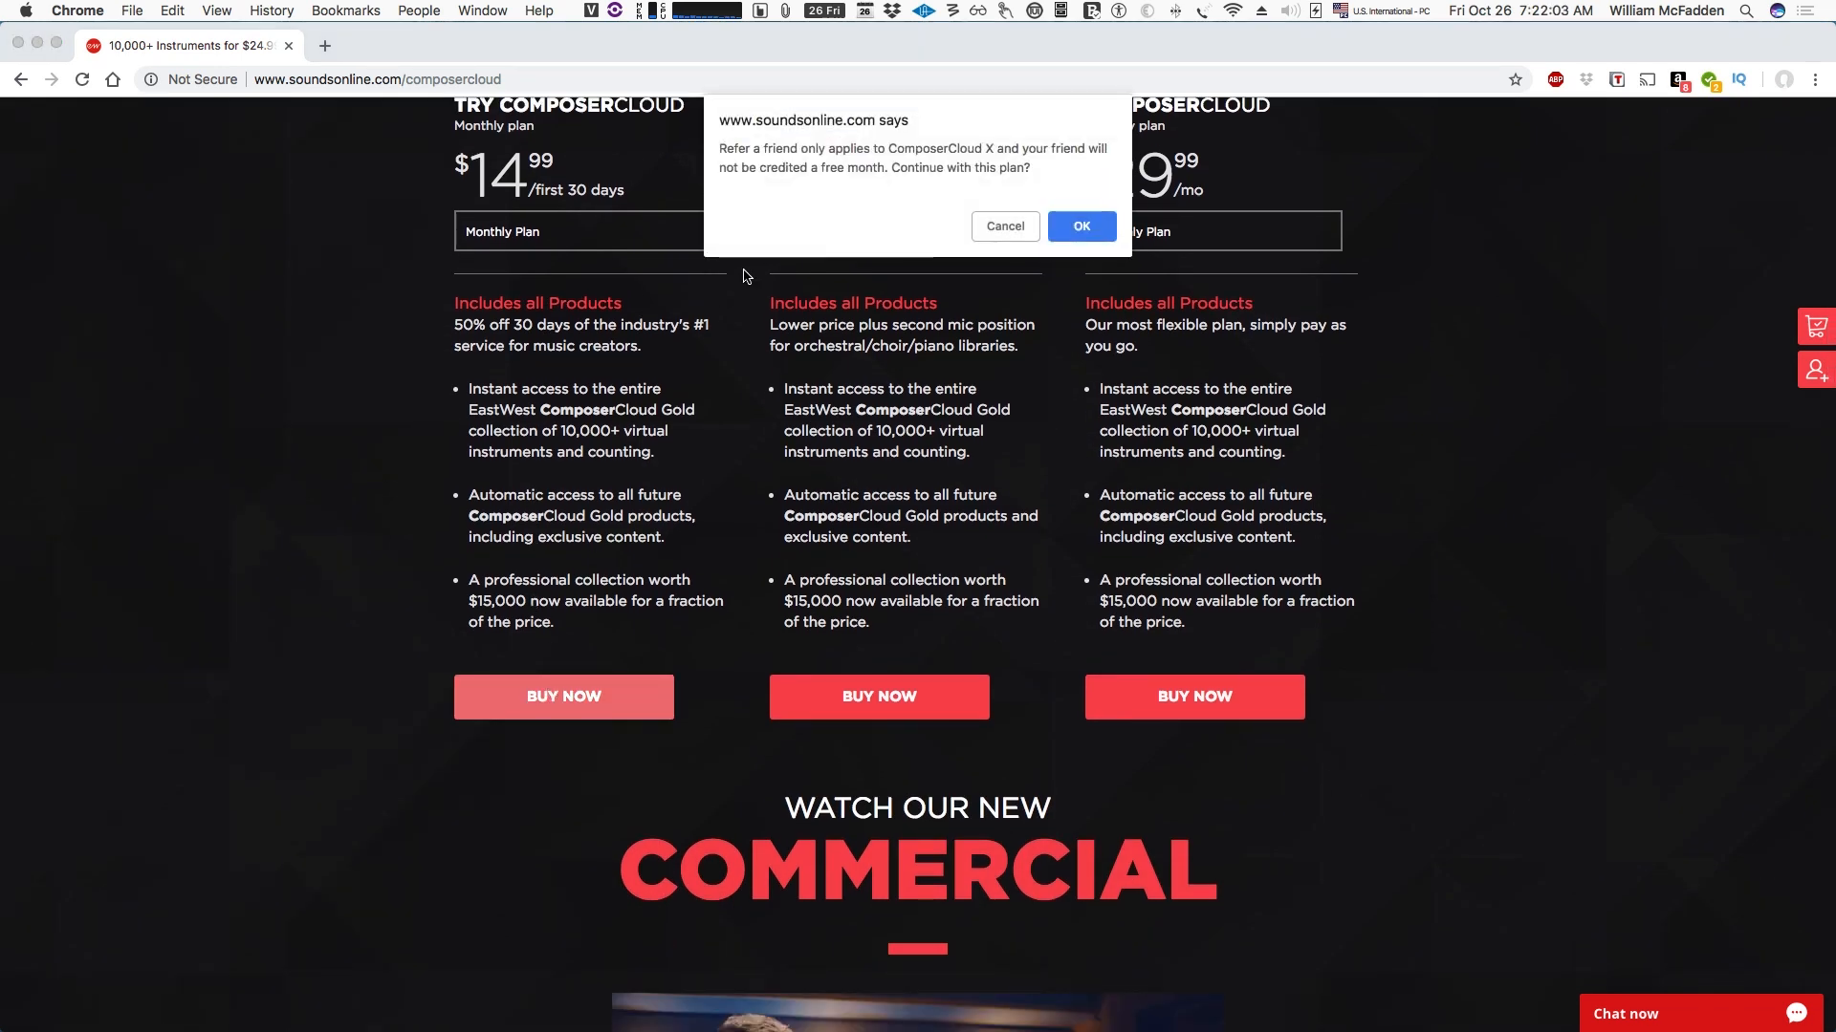
left_click(1059, 232)
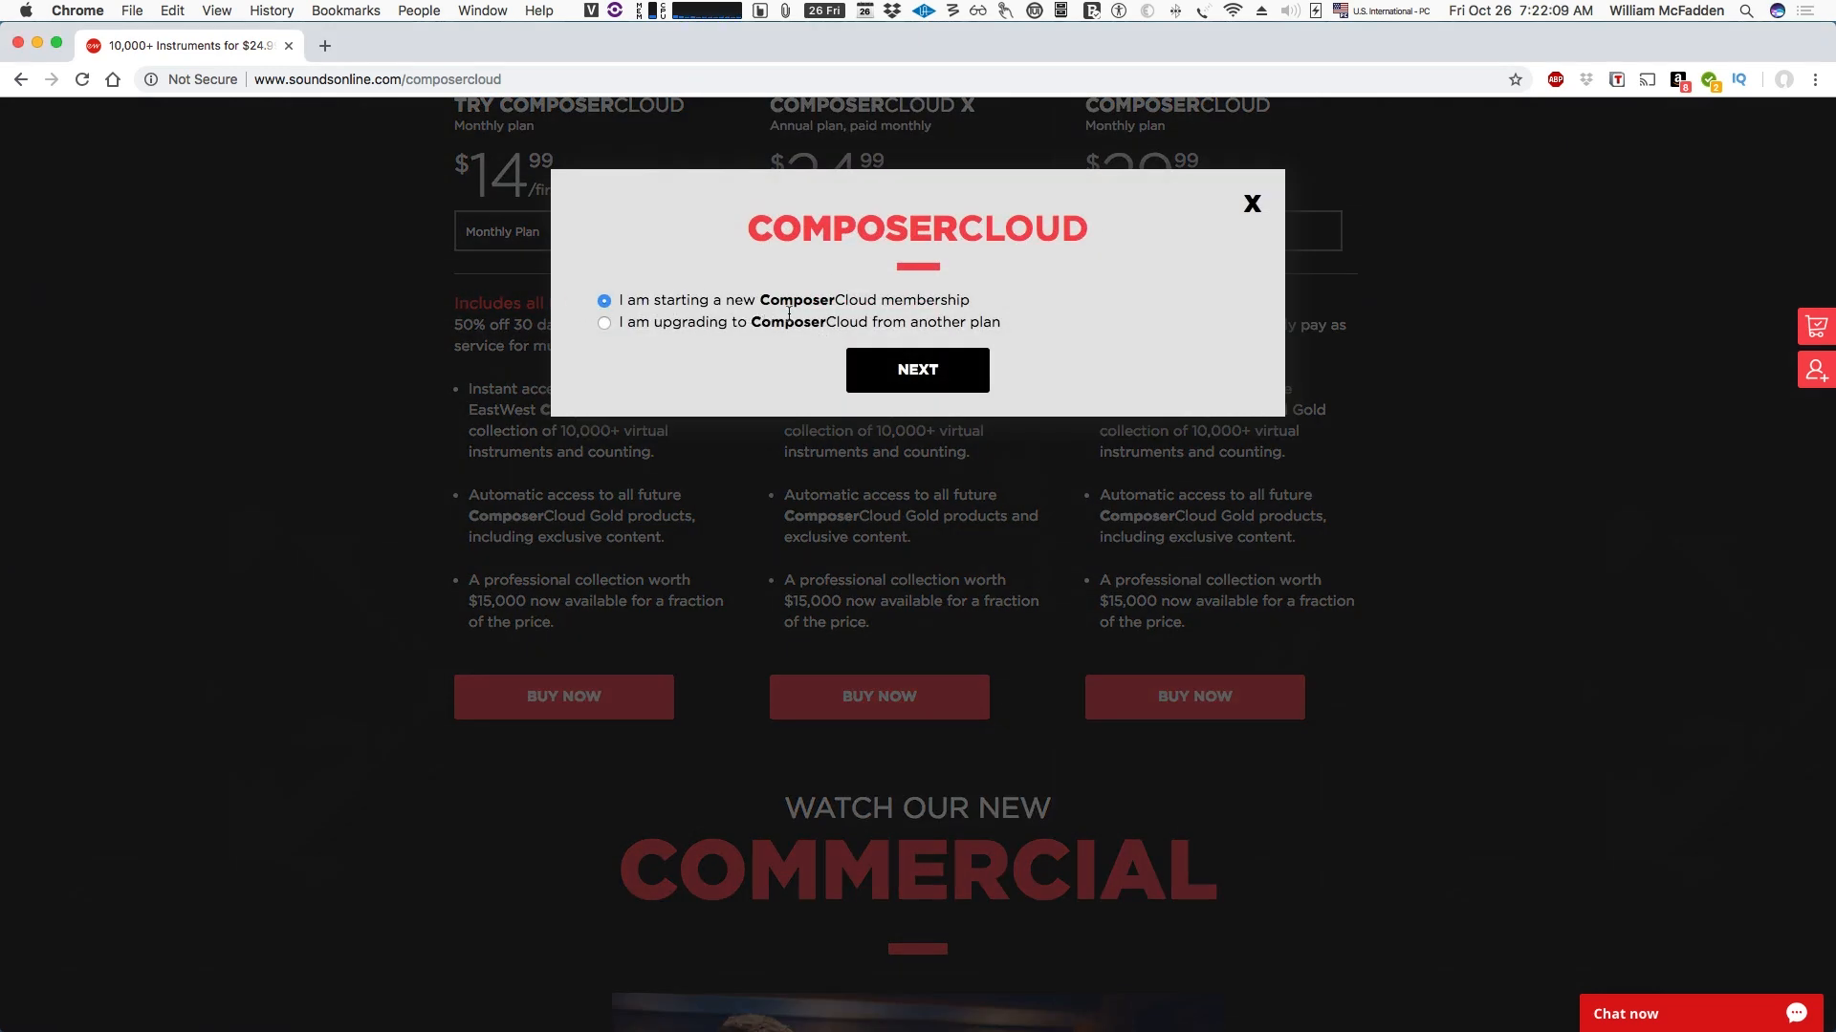
left_click(912, 375)
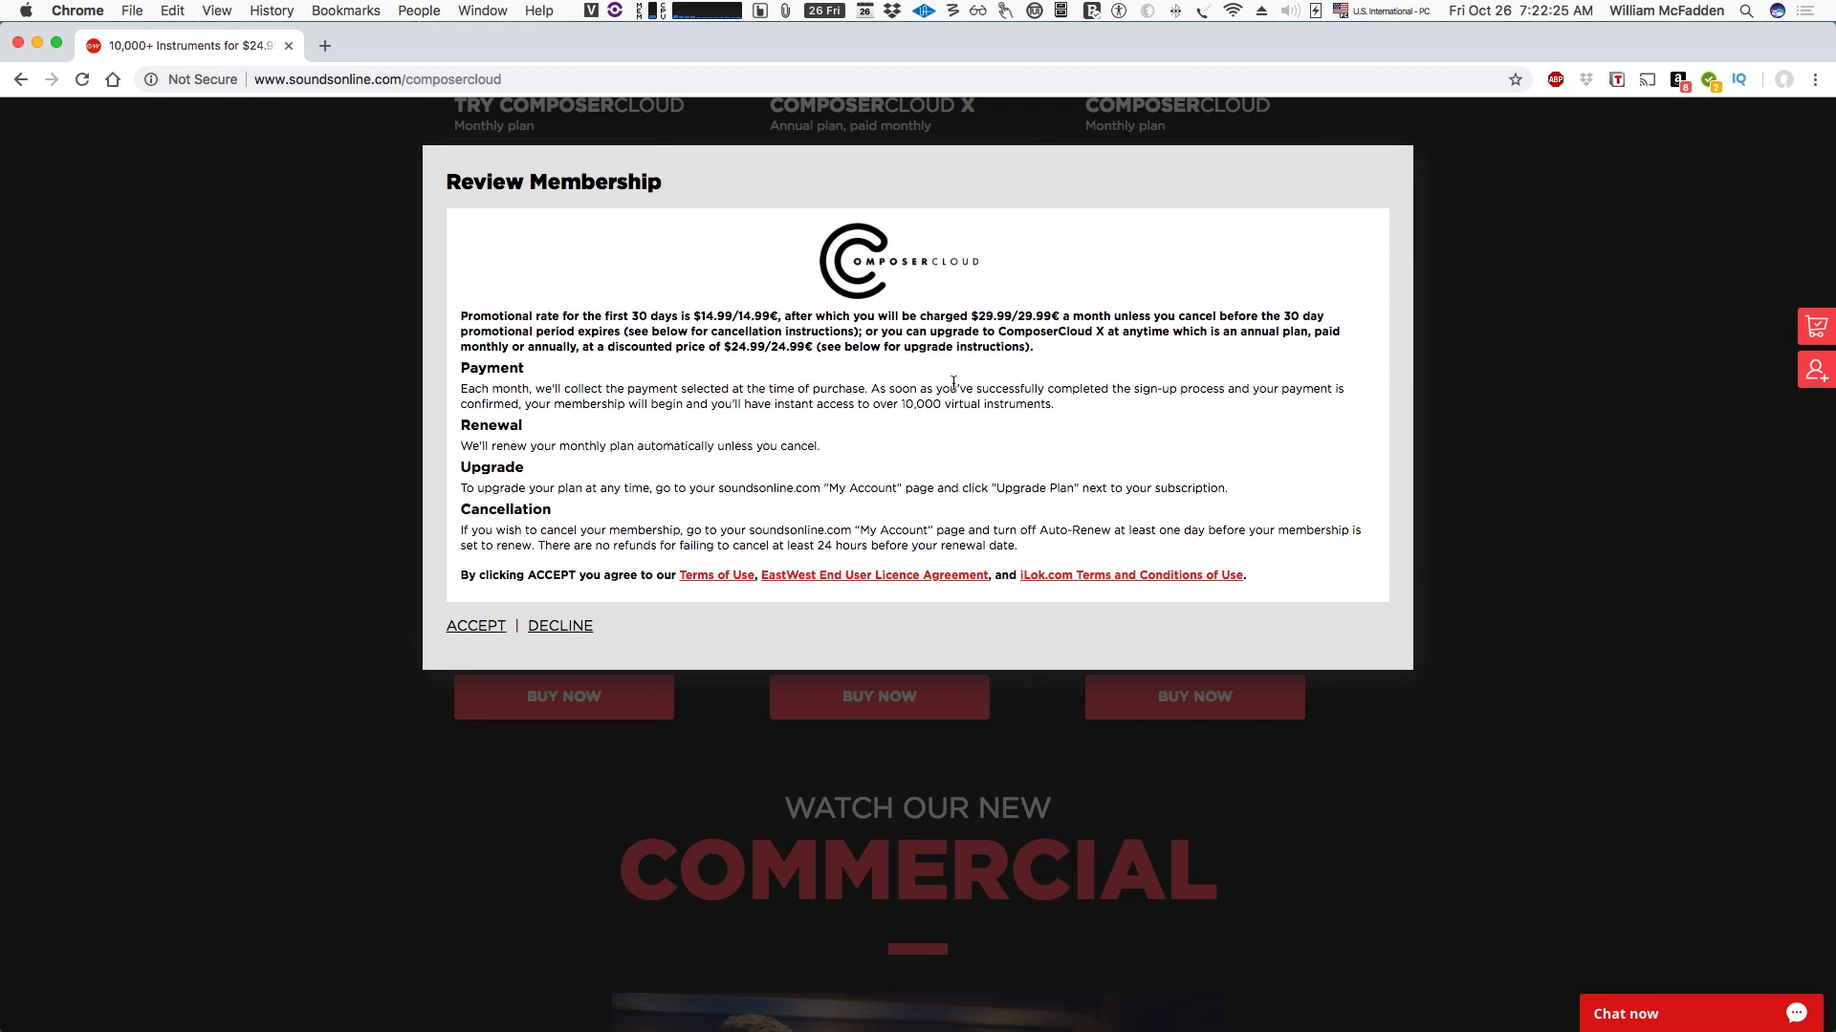
scroll(595, 468, "down", 2)
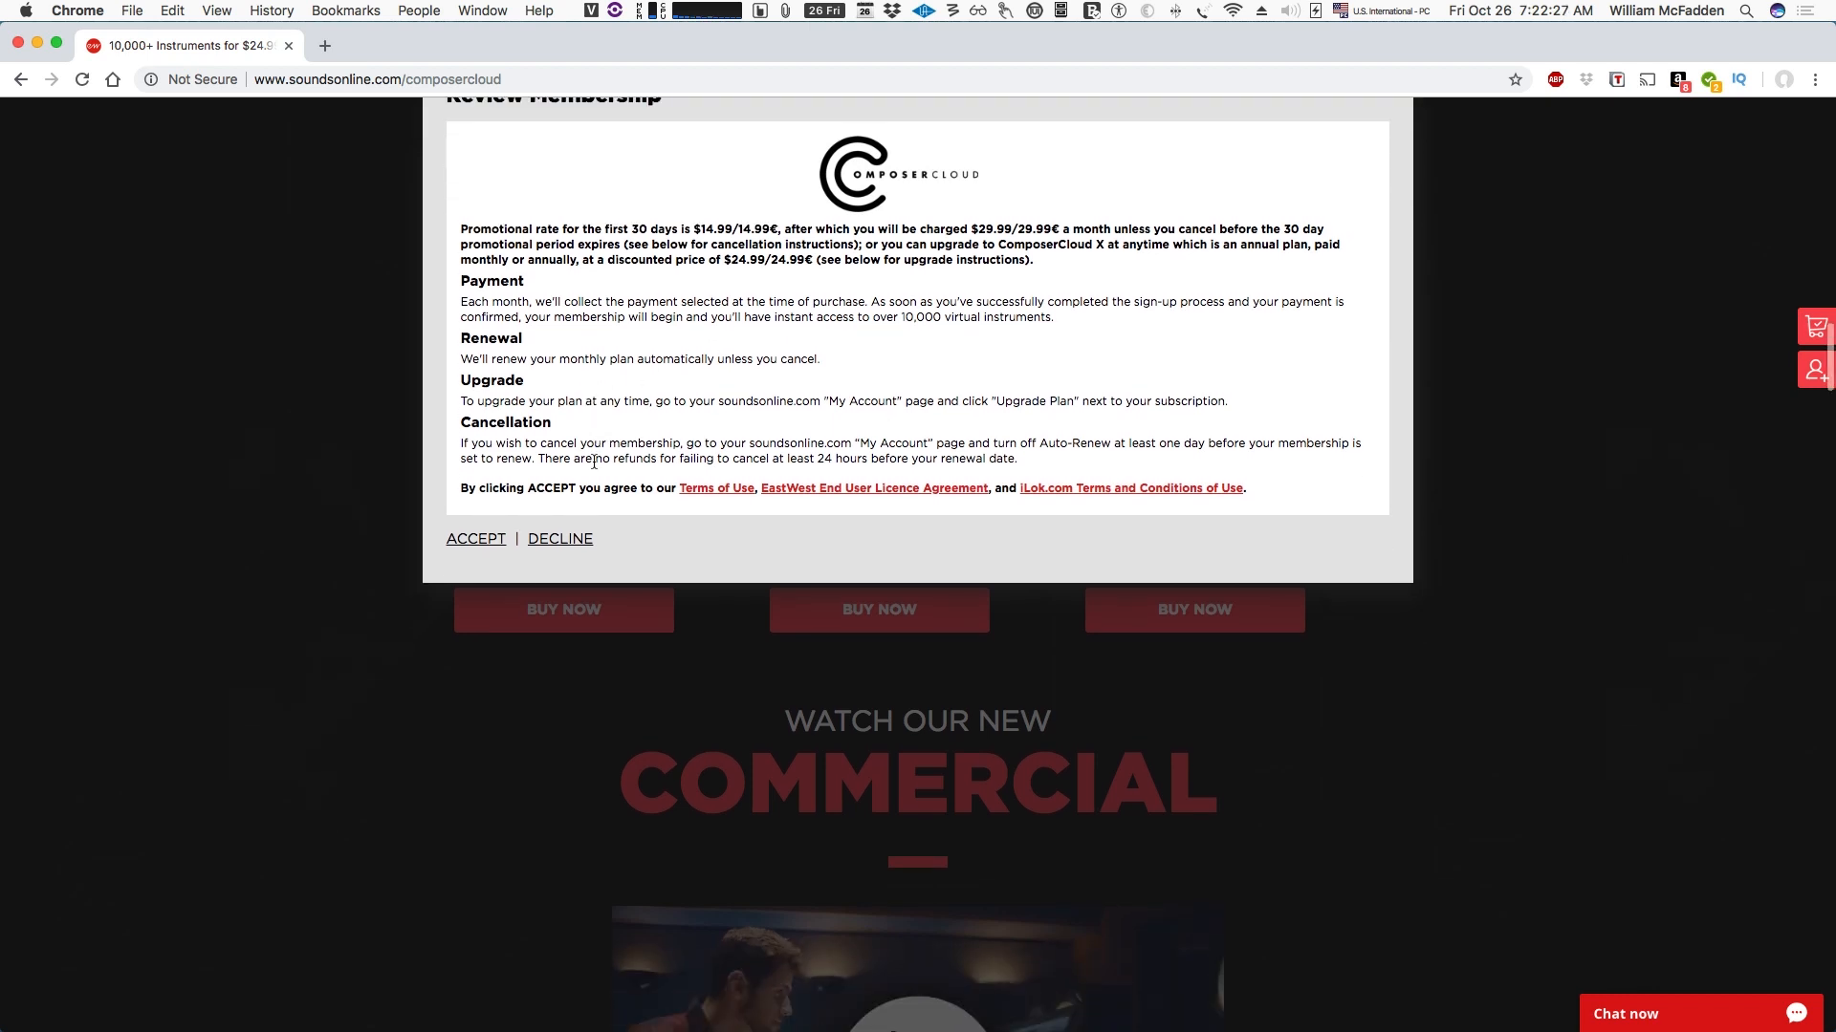
left_click(480, 541)
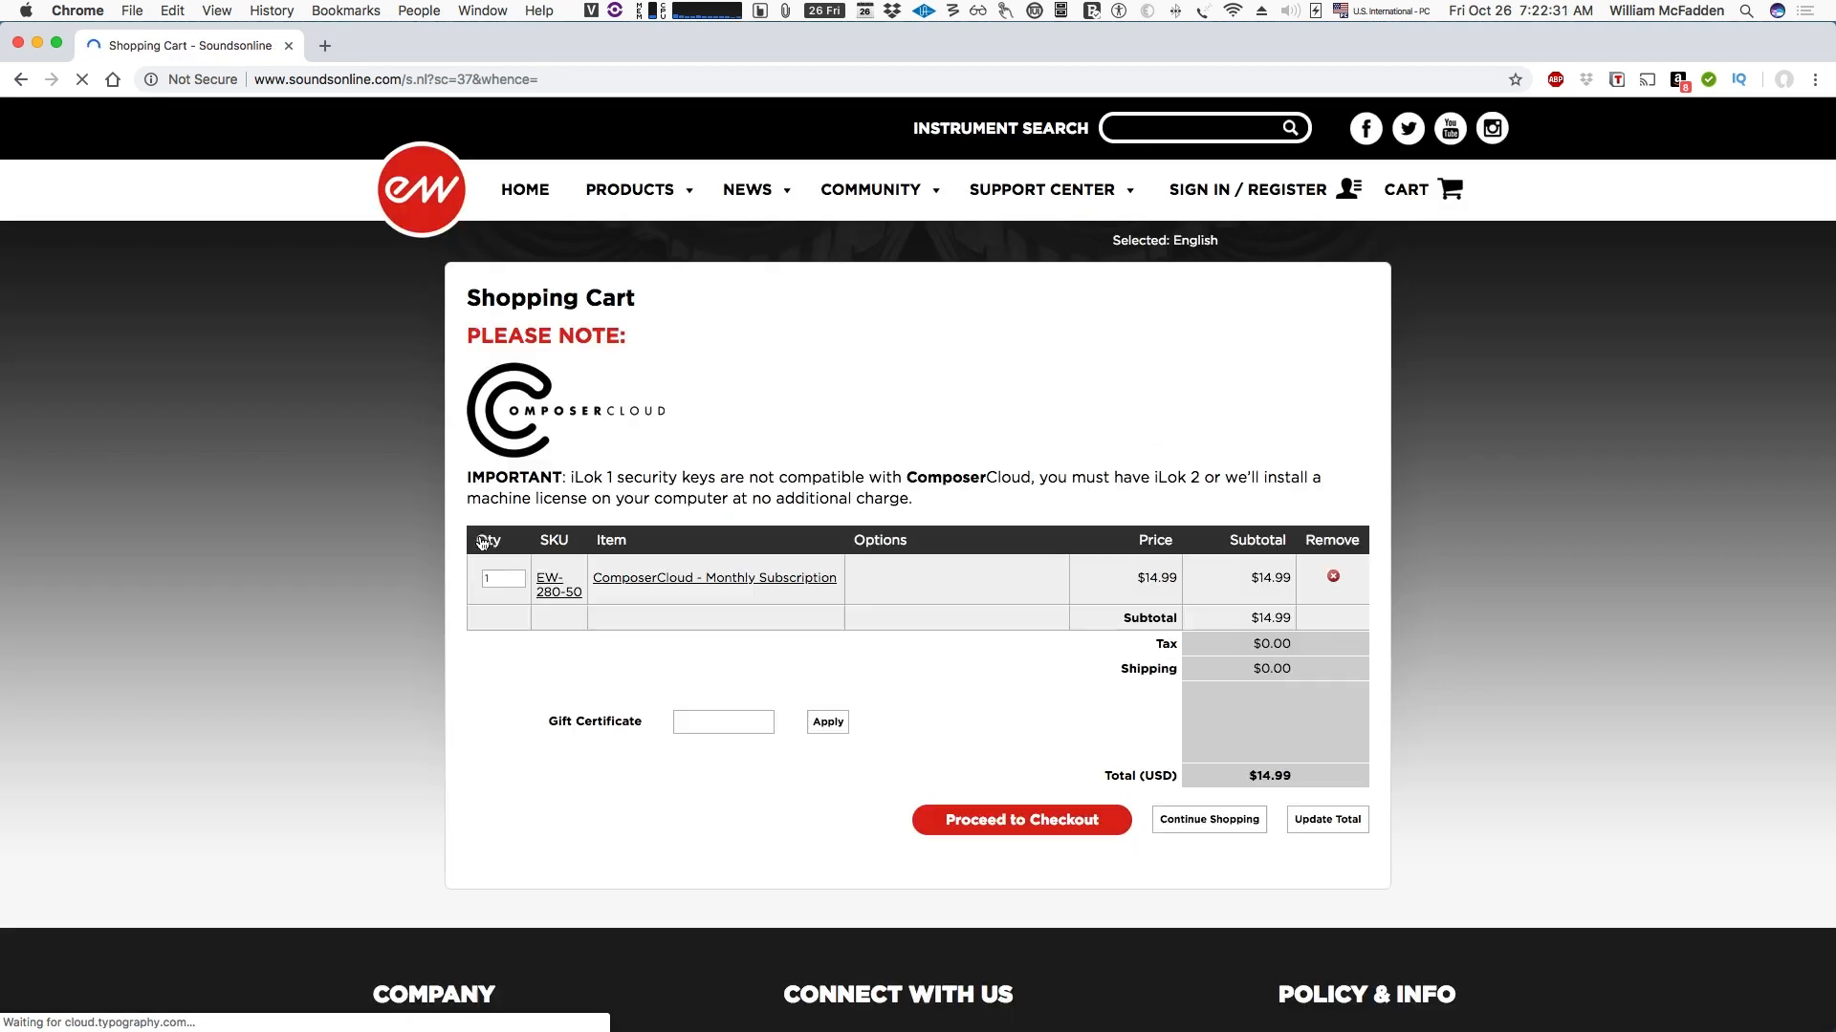
Proceed to checkout with the ComposerCloud monthly subscription and sign in as a returning customer with the saved credentials
scroll(655, 417, "down", 1)
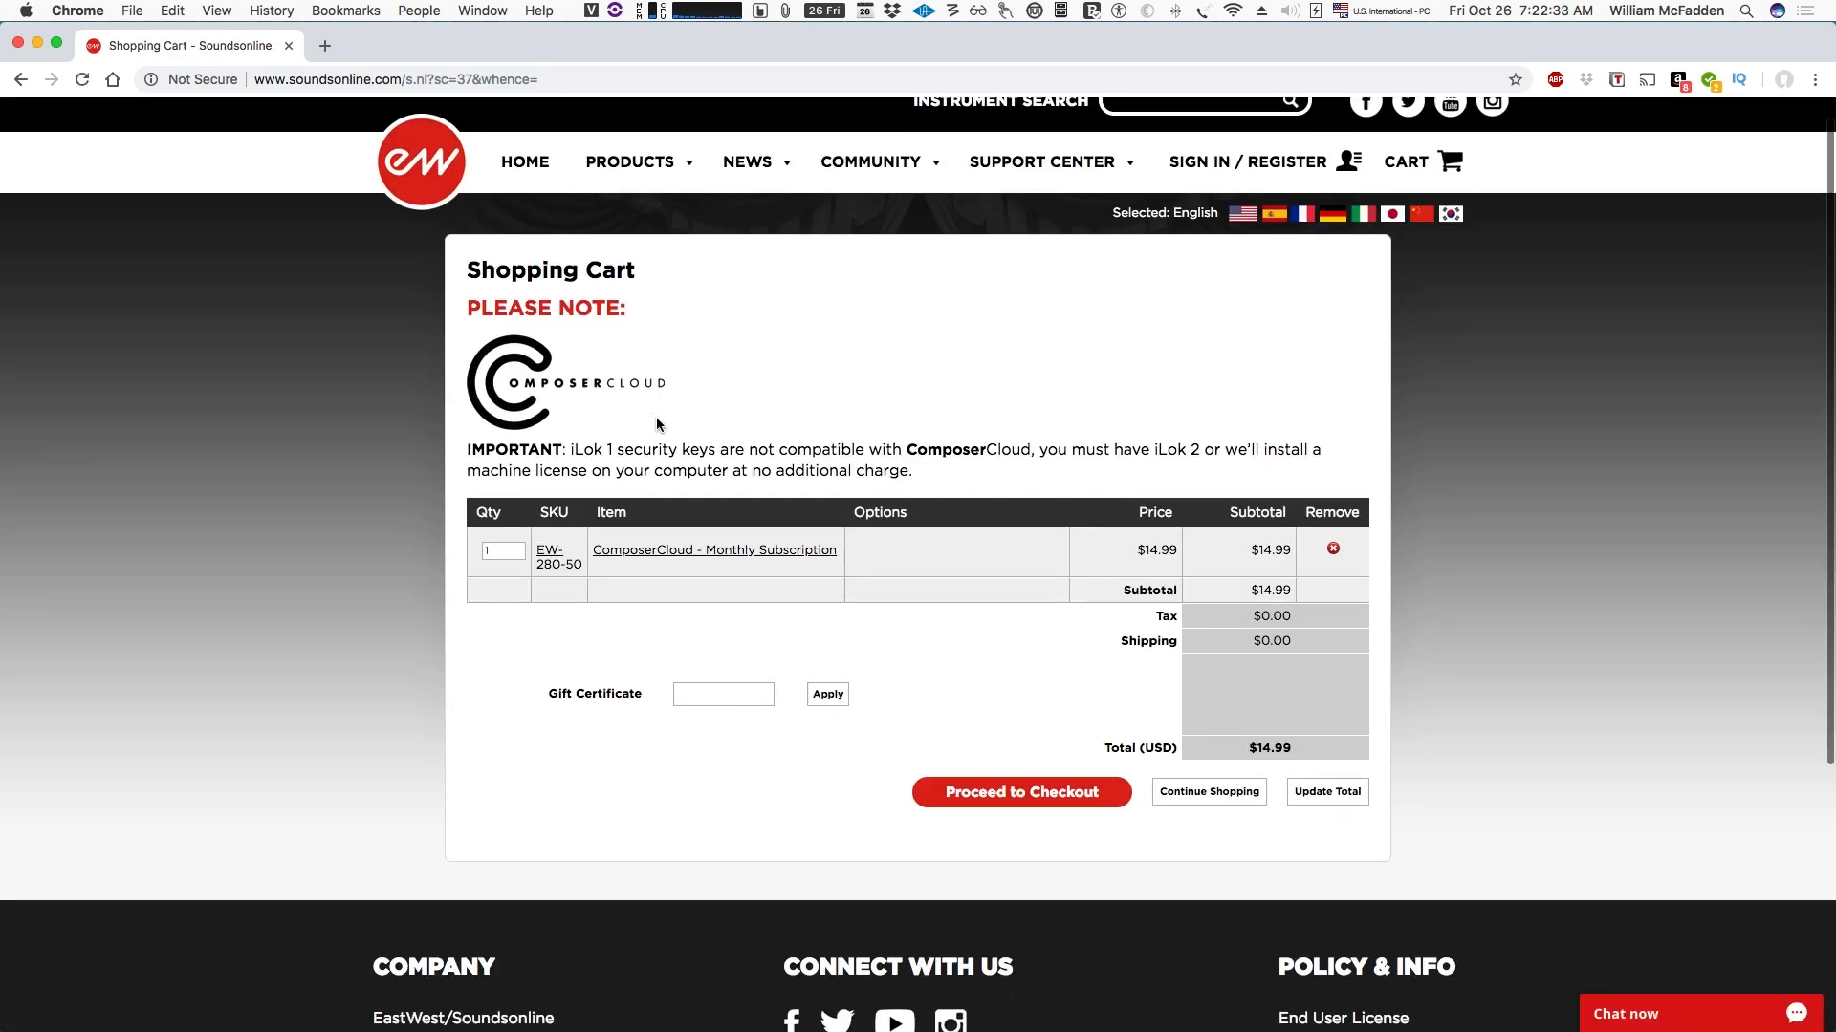
scroll(846, 550, "down", 1)
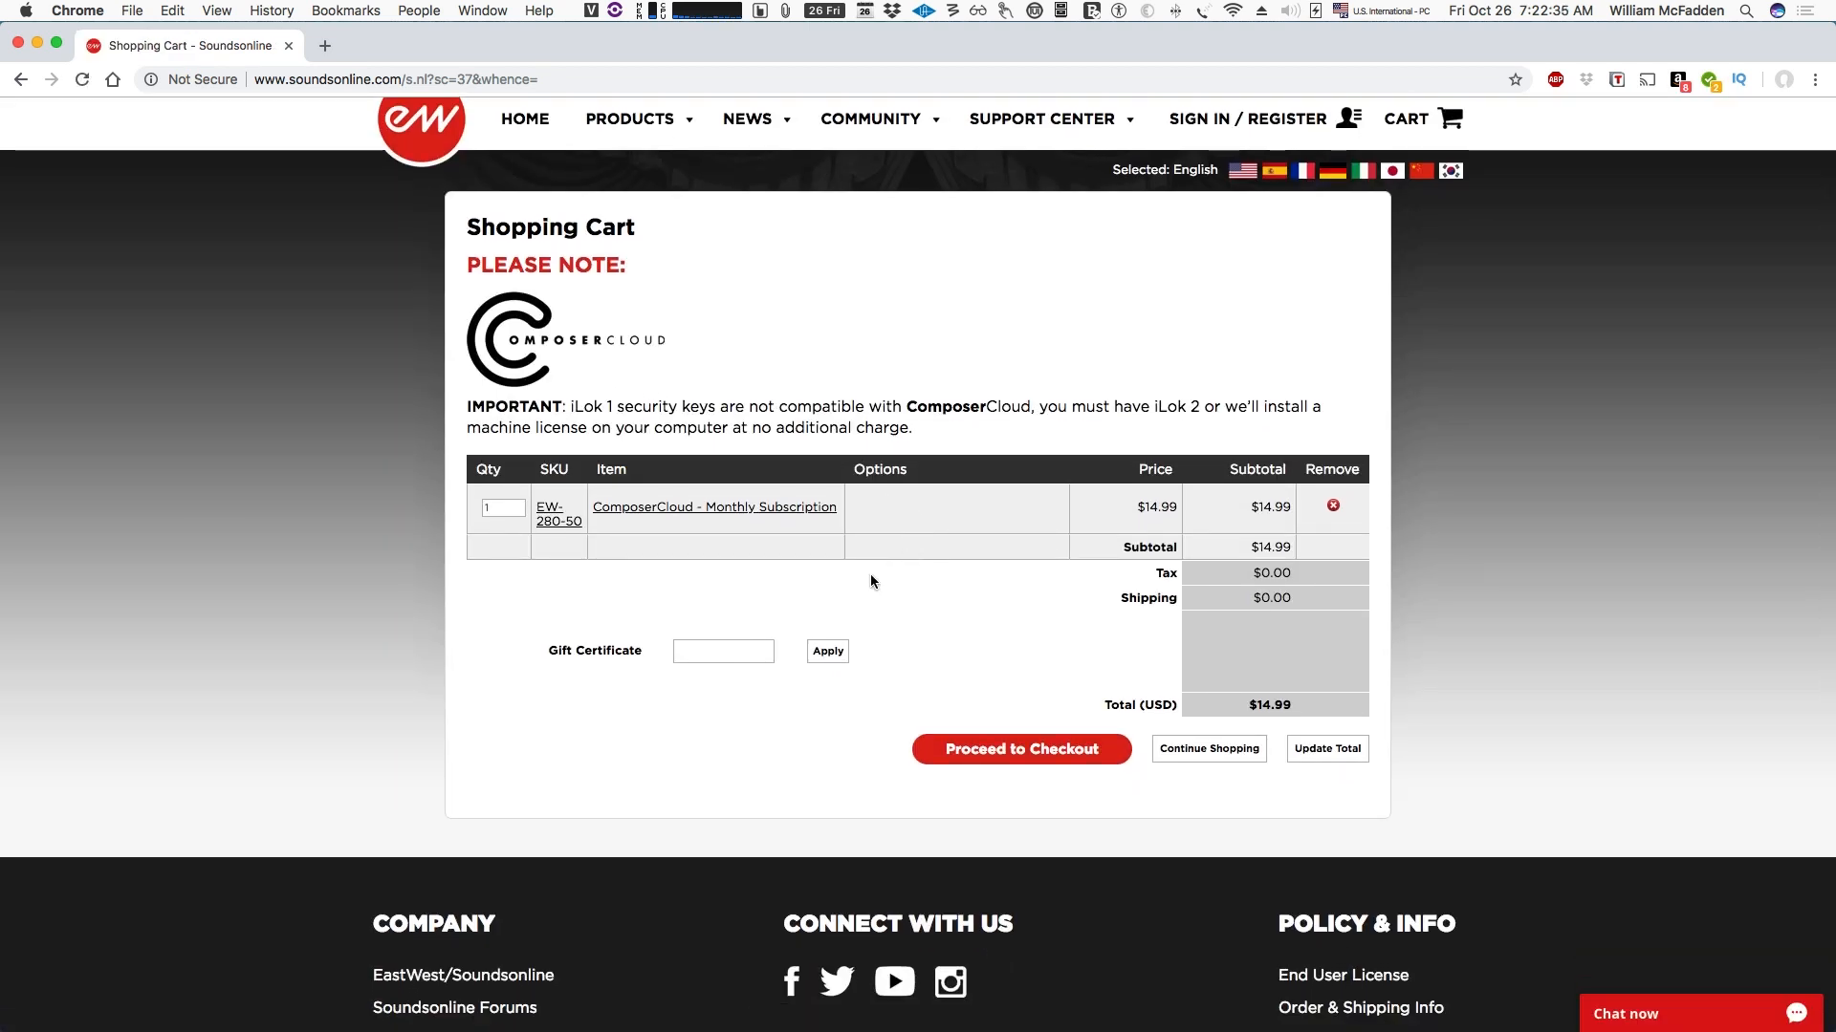
scroll(831, 616, "down", 3)
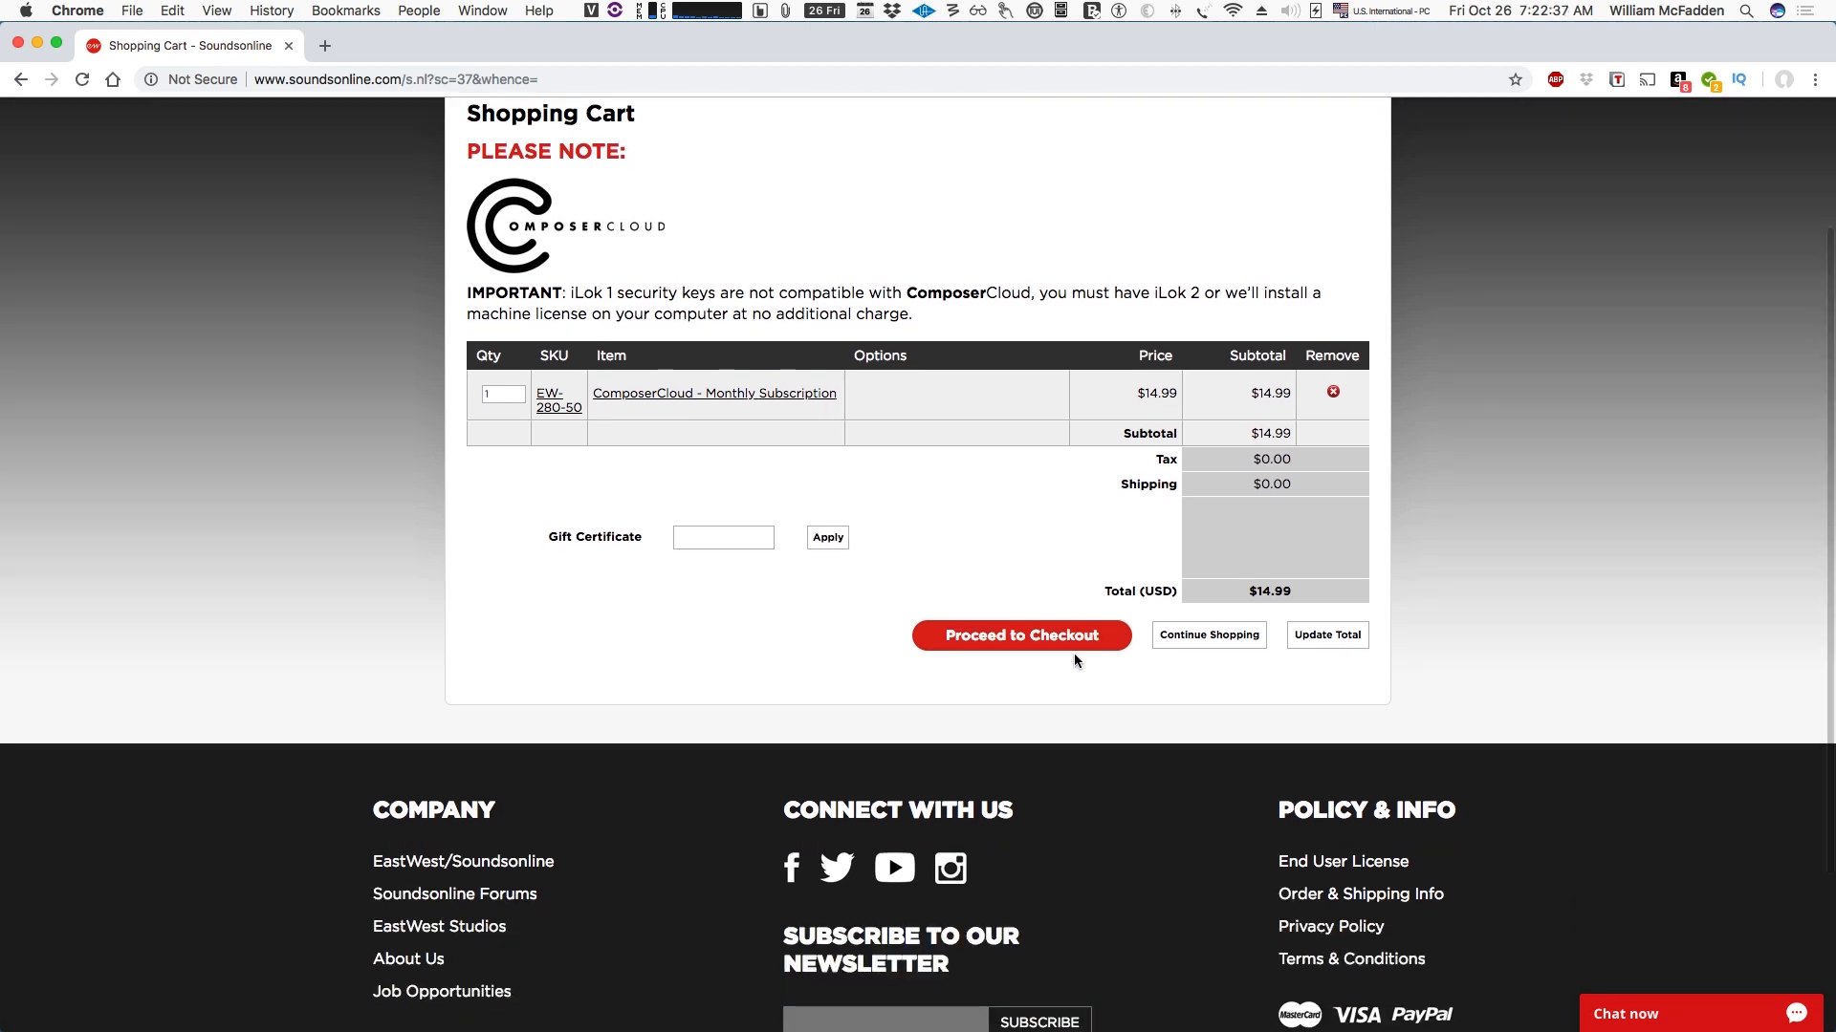
left_click(1027, 639)
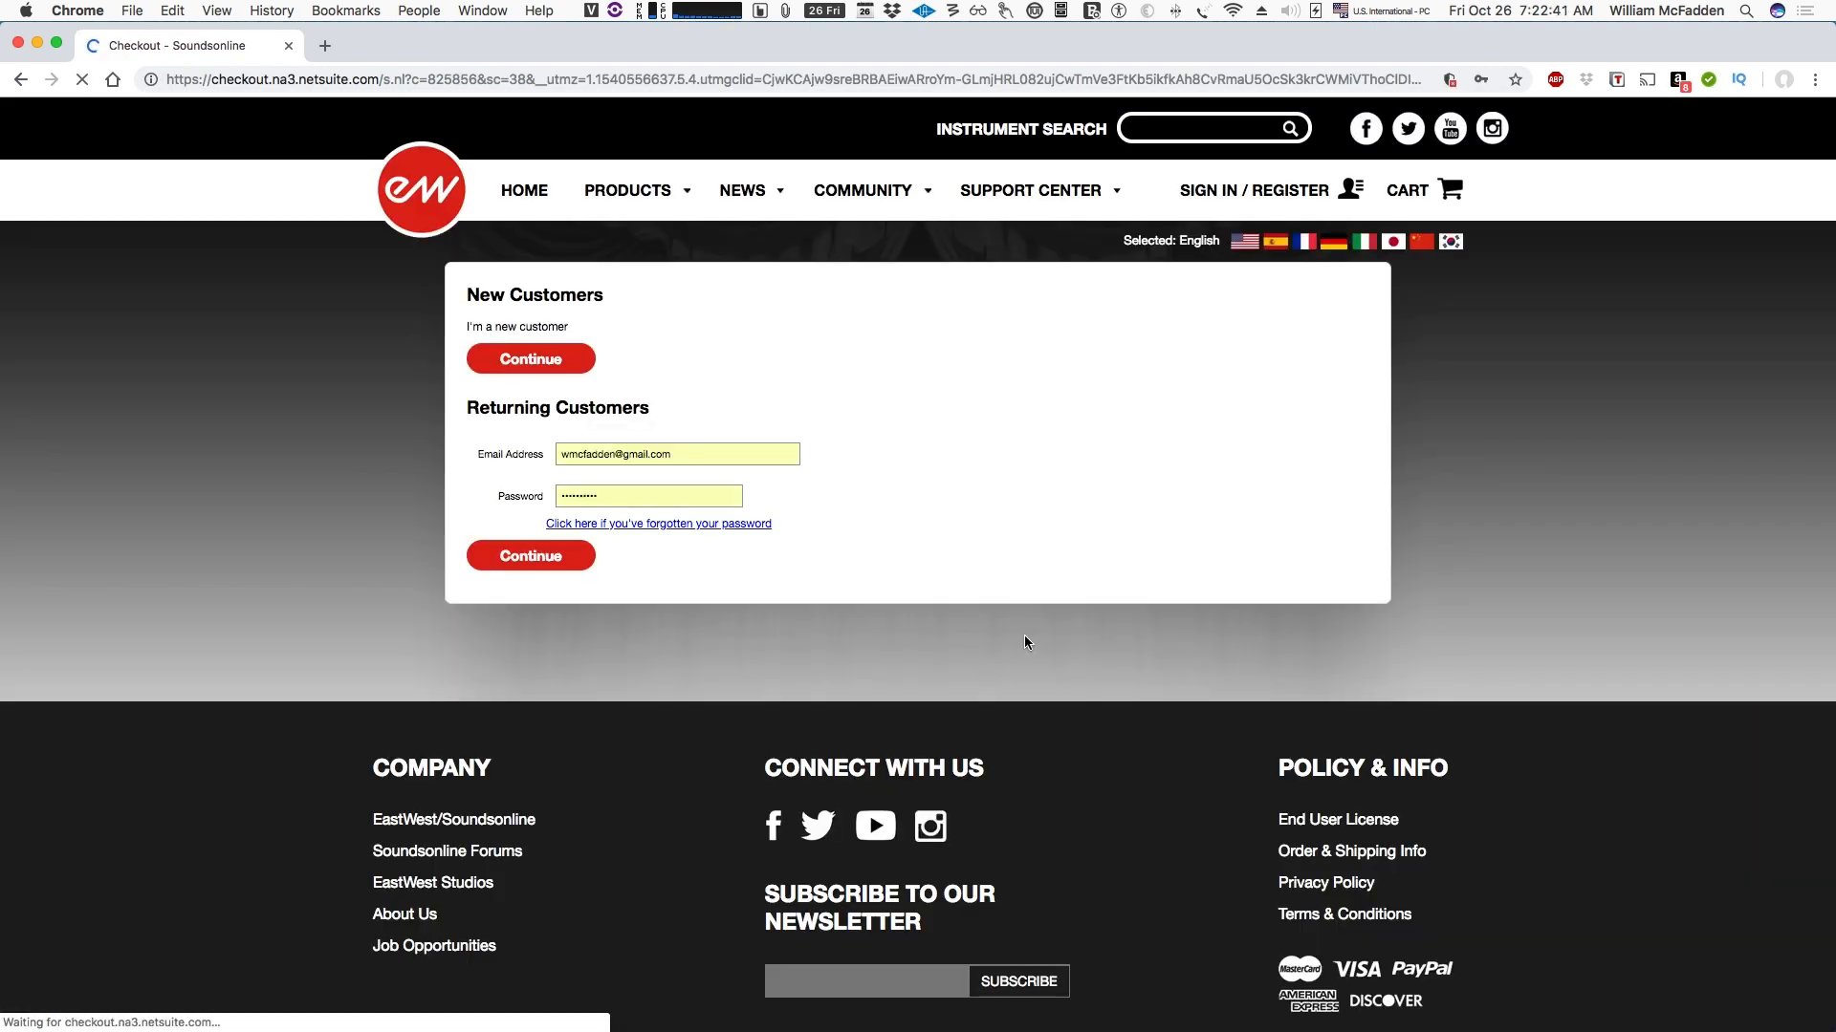
left_click(526, 556)
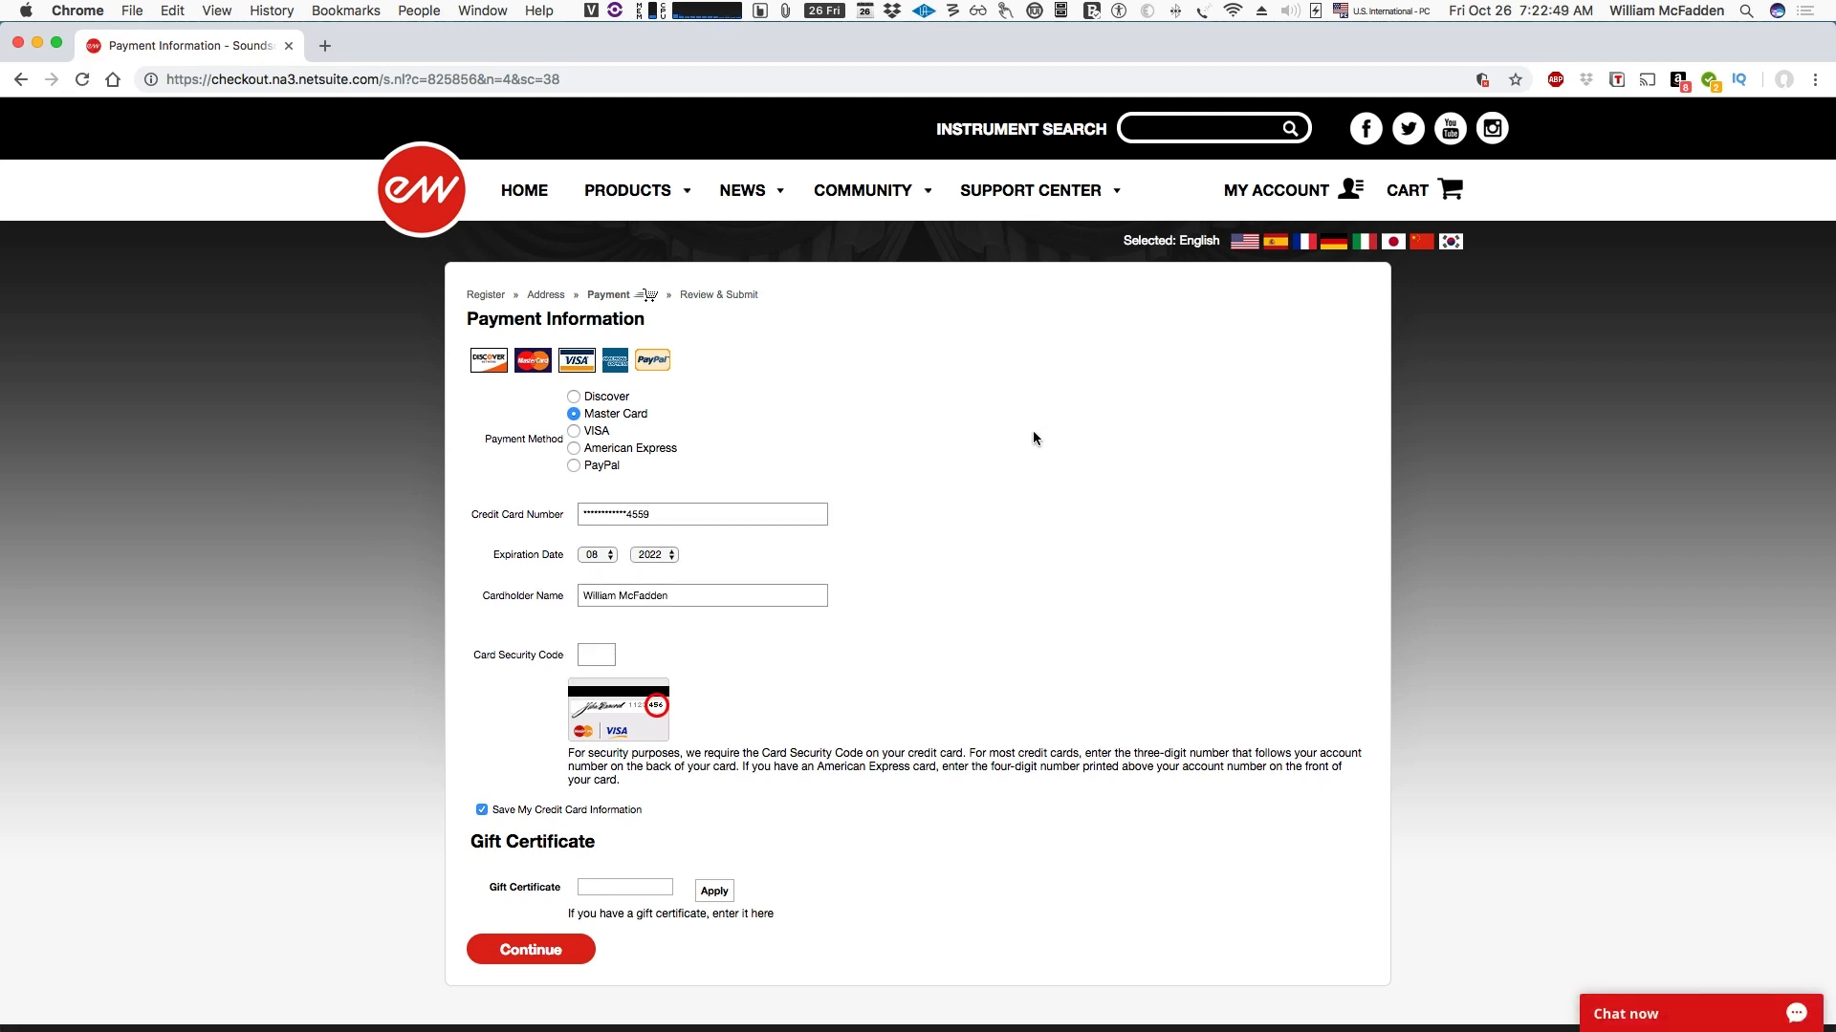
Agree to the Terms and Conditions and submit the order for the ComposerCloud monthly subscription, paid by Master Card
scroll(945, 491, "down", 1)
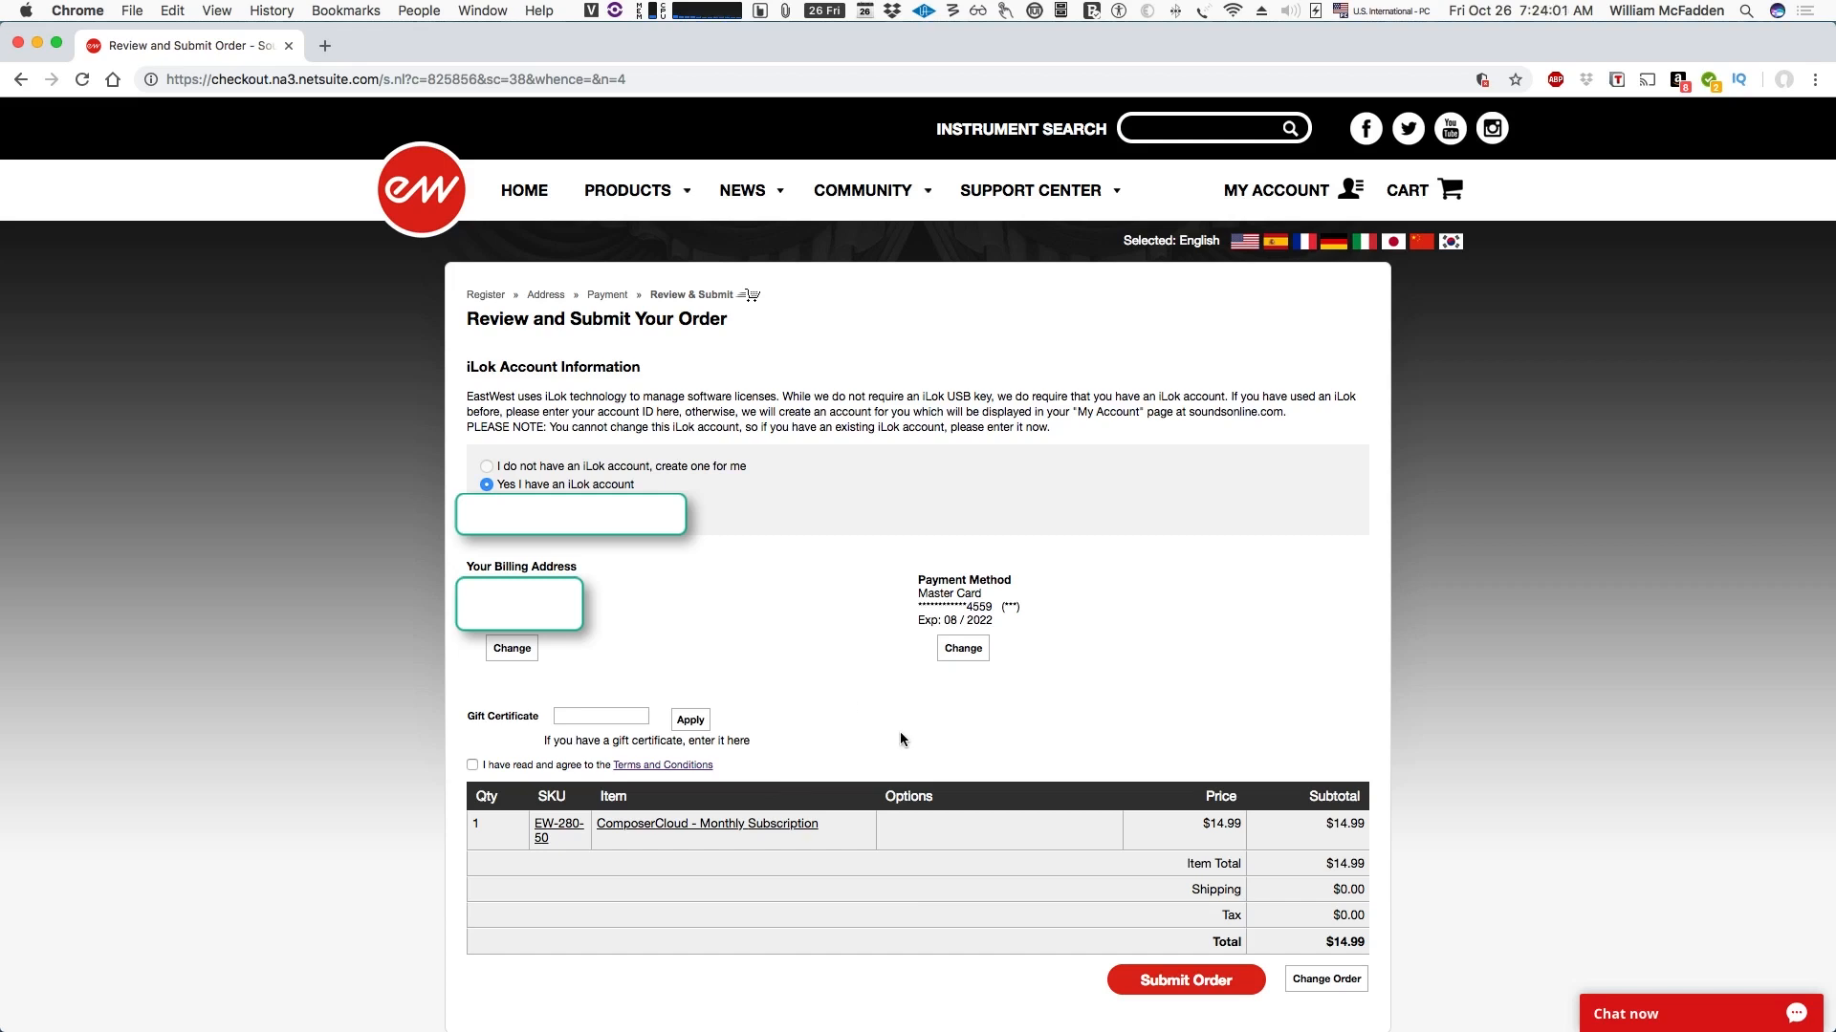
left_click(1175, 985)
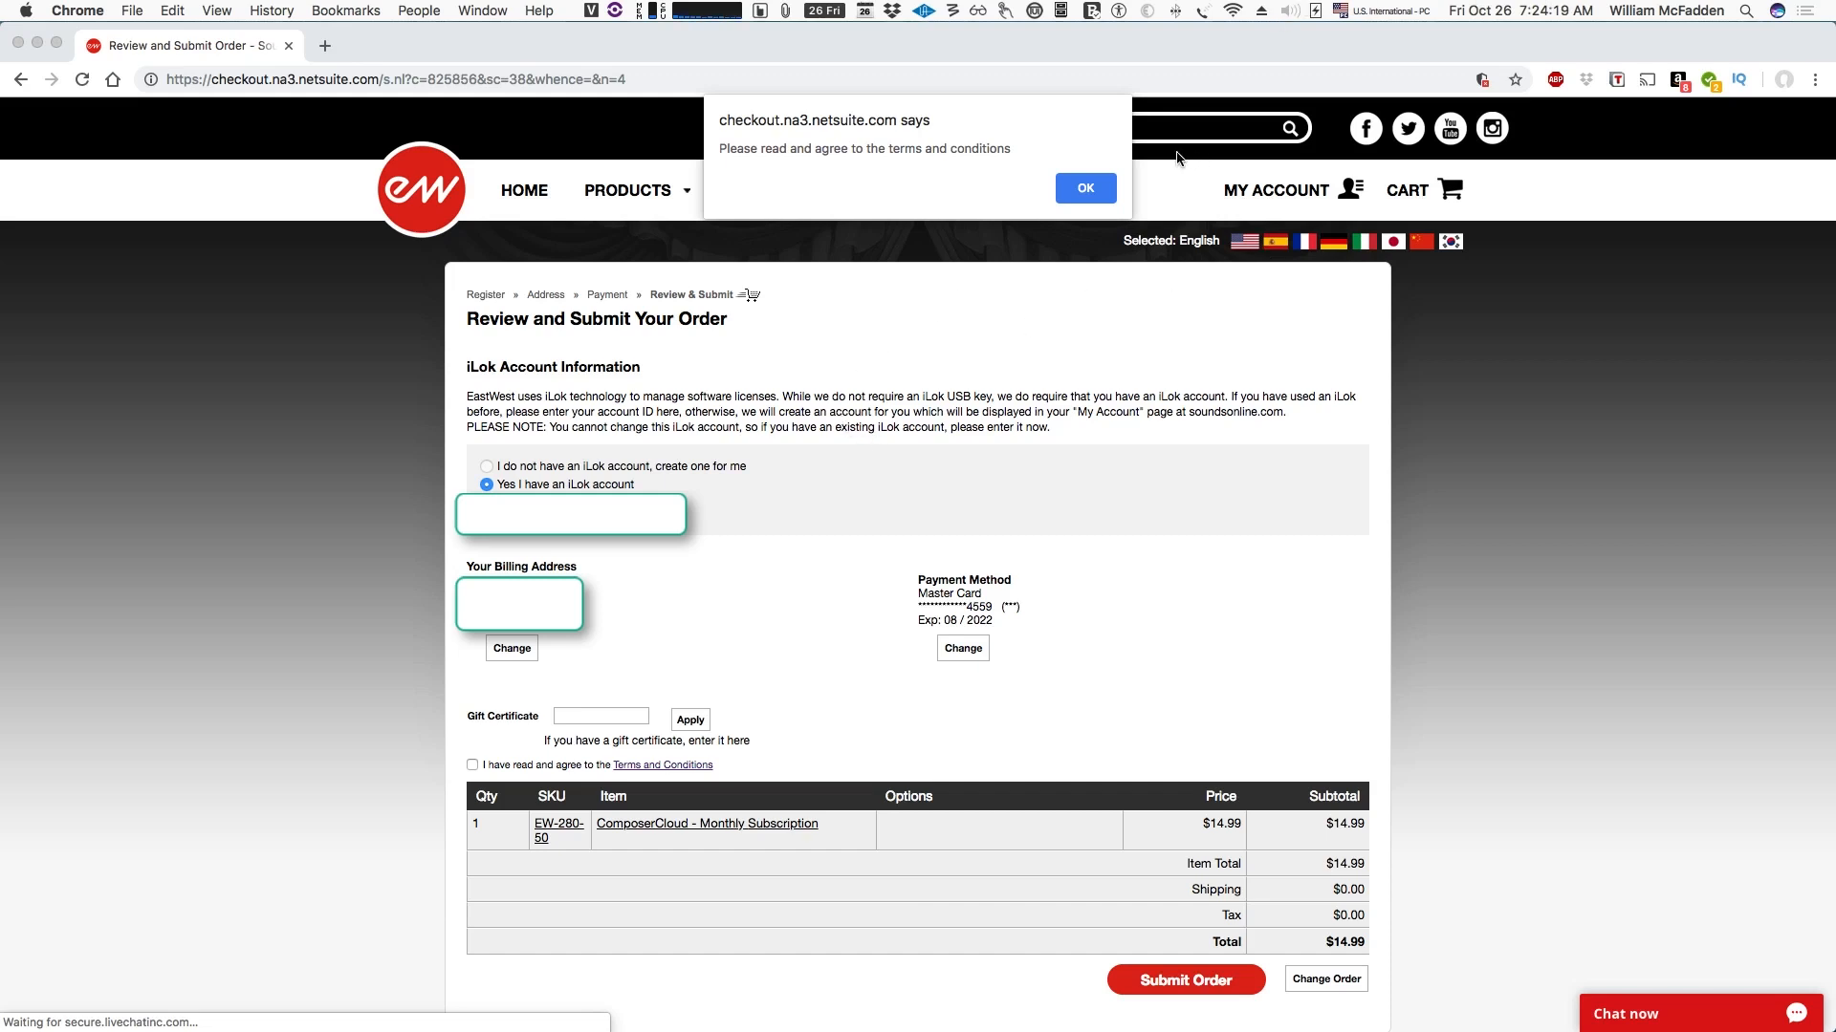
left_click(1072, 194)
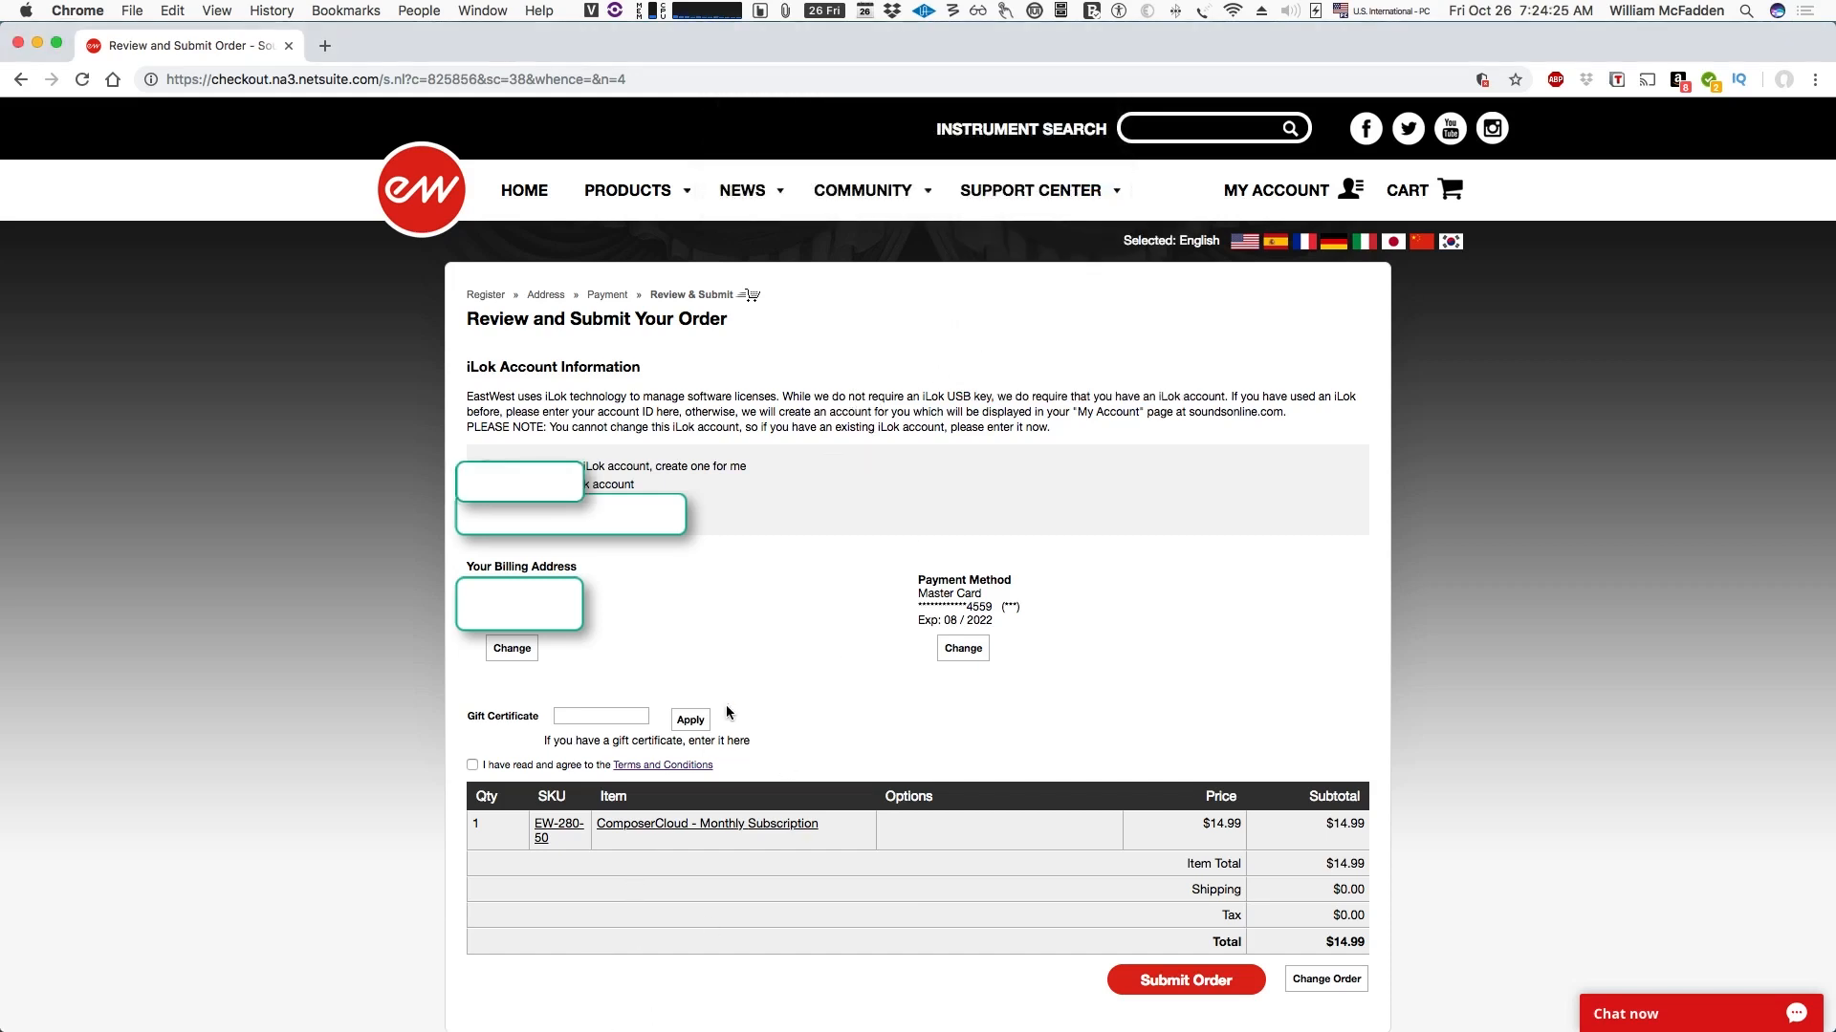
scroll(836, 662, "down", 1)
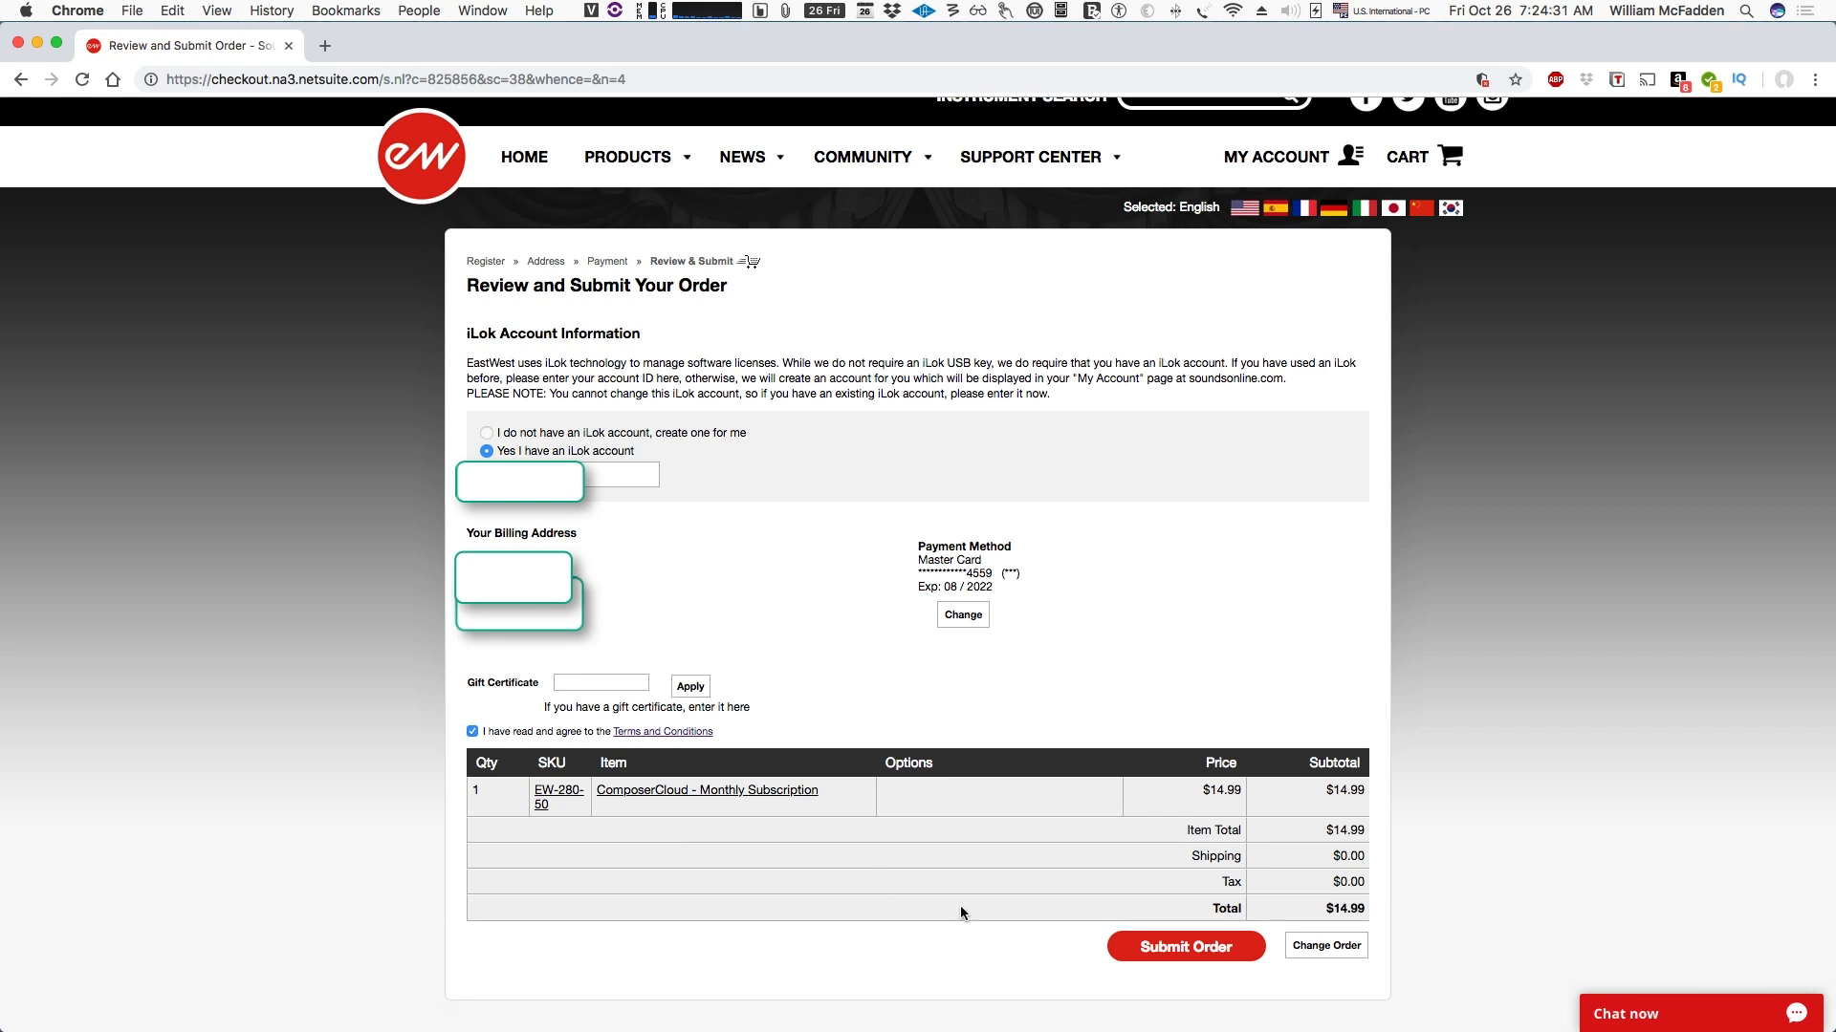
left_click(1172, 960)
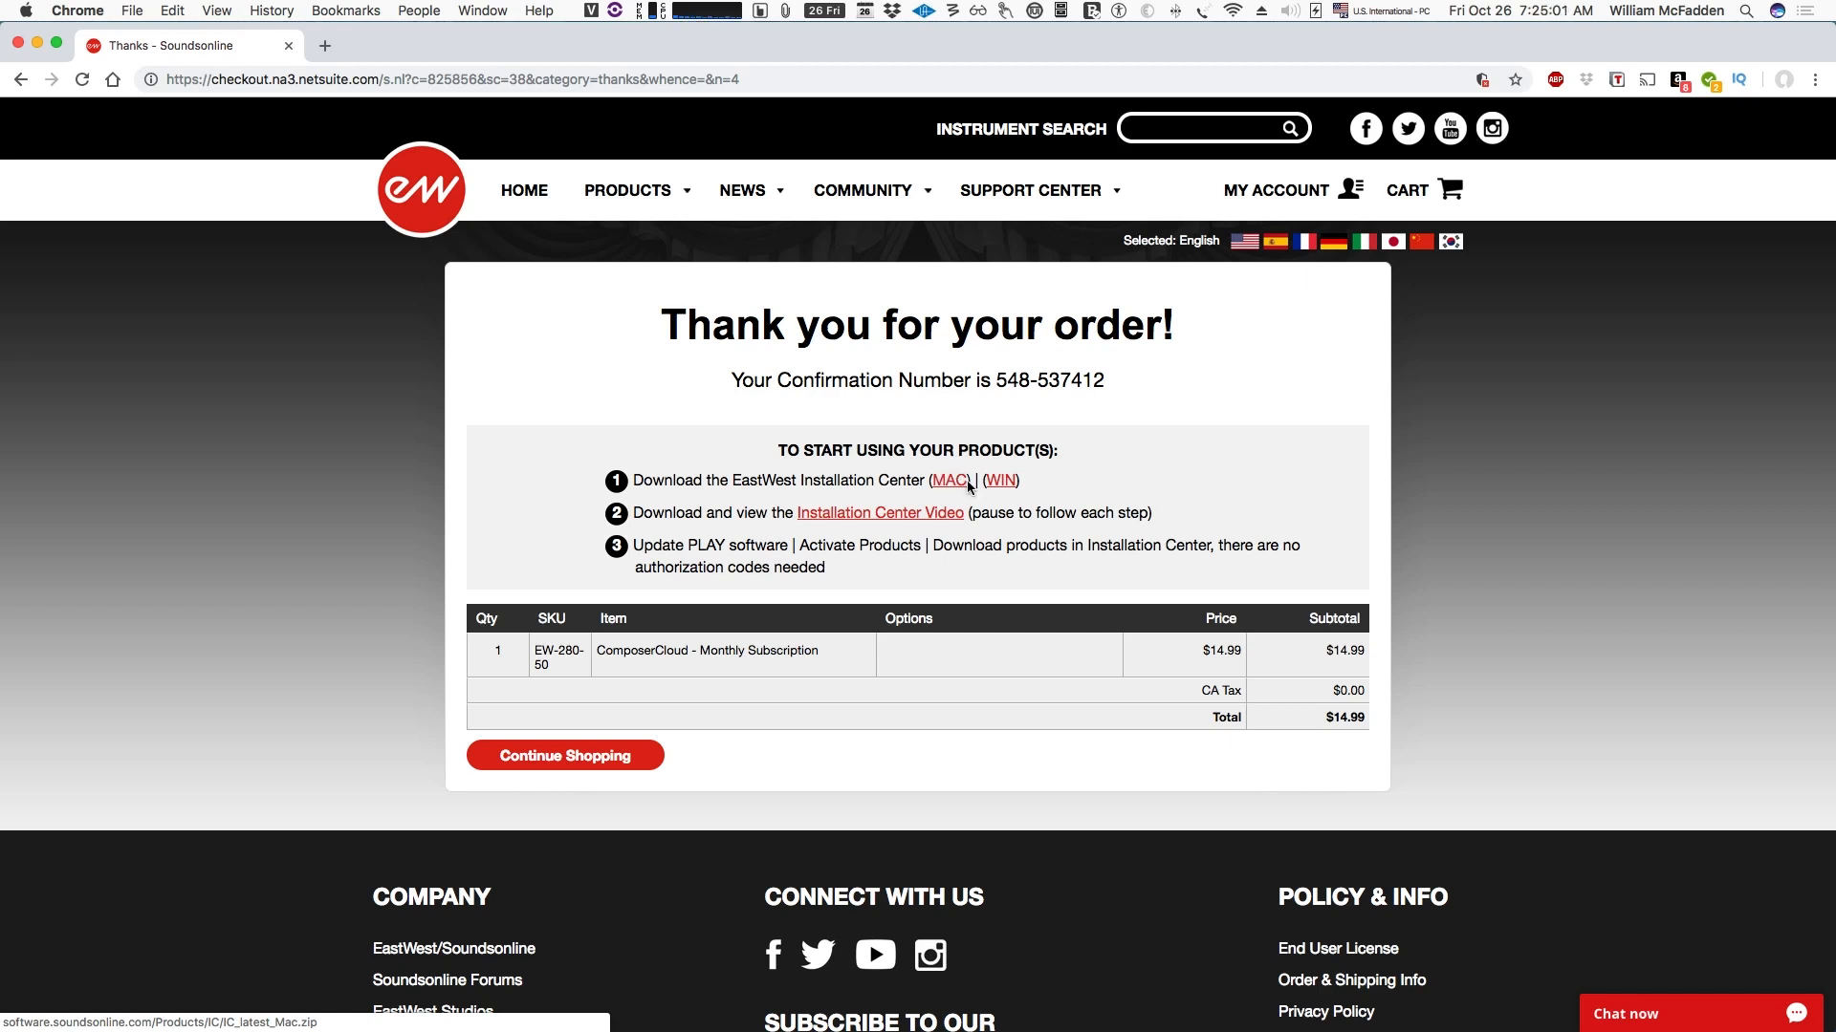
Download the Mac version of the EastWest Installation Center to the Desktop as IC_latest_Mac.zip and extract the archive in Finder
left_click(954, 483)
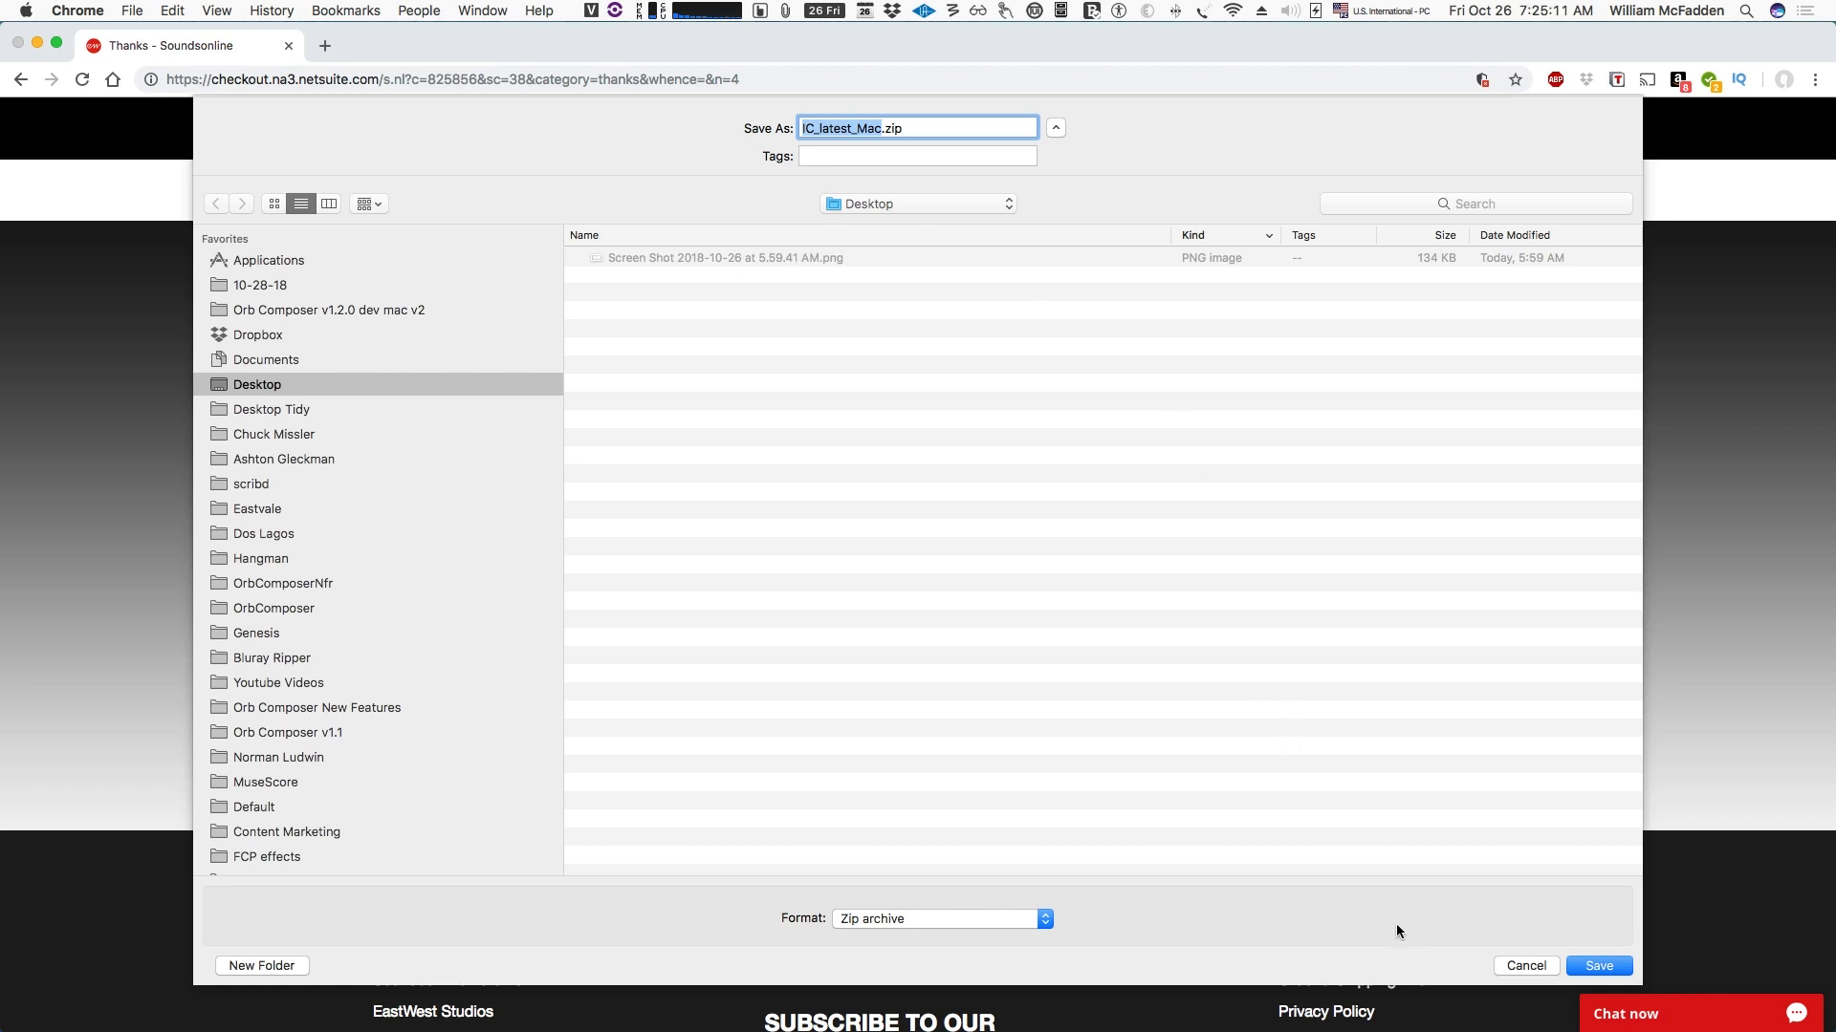
left_click(1598, 966)
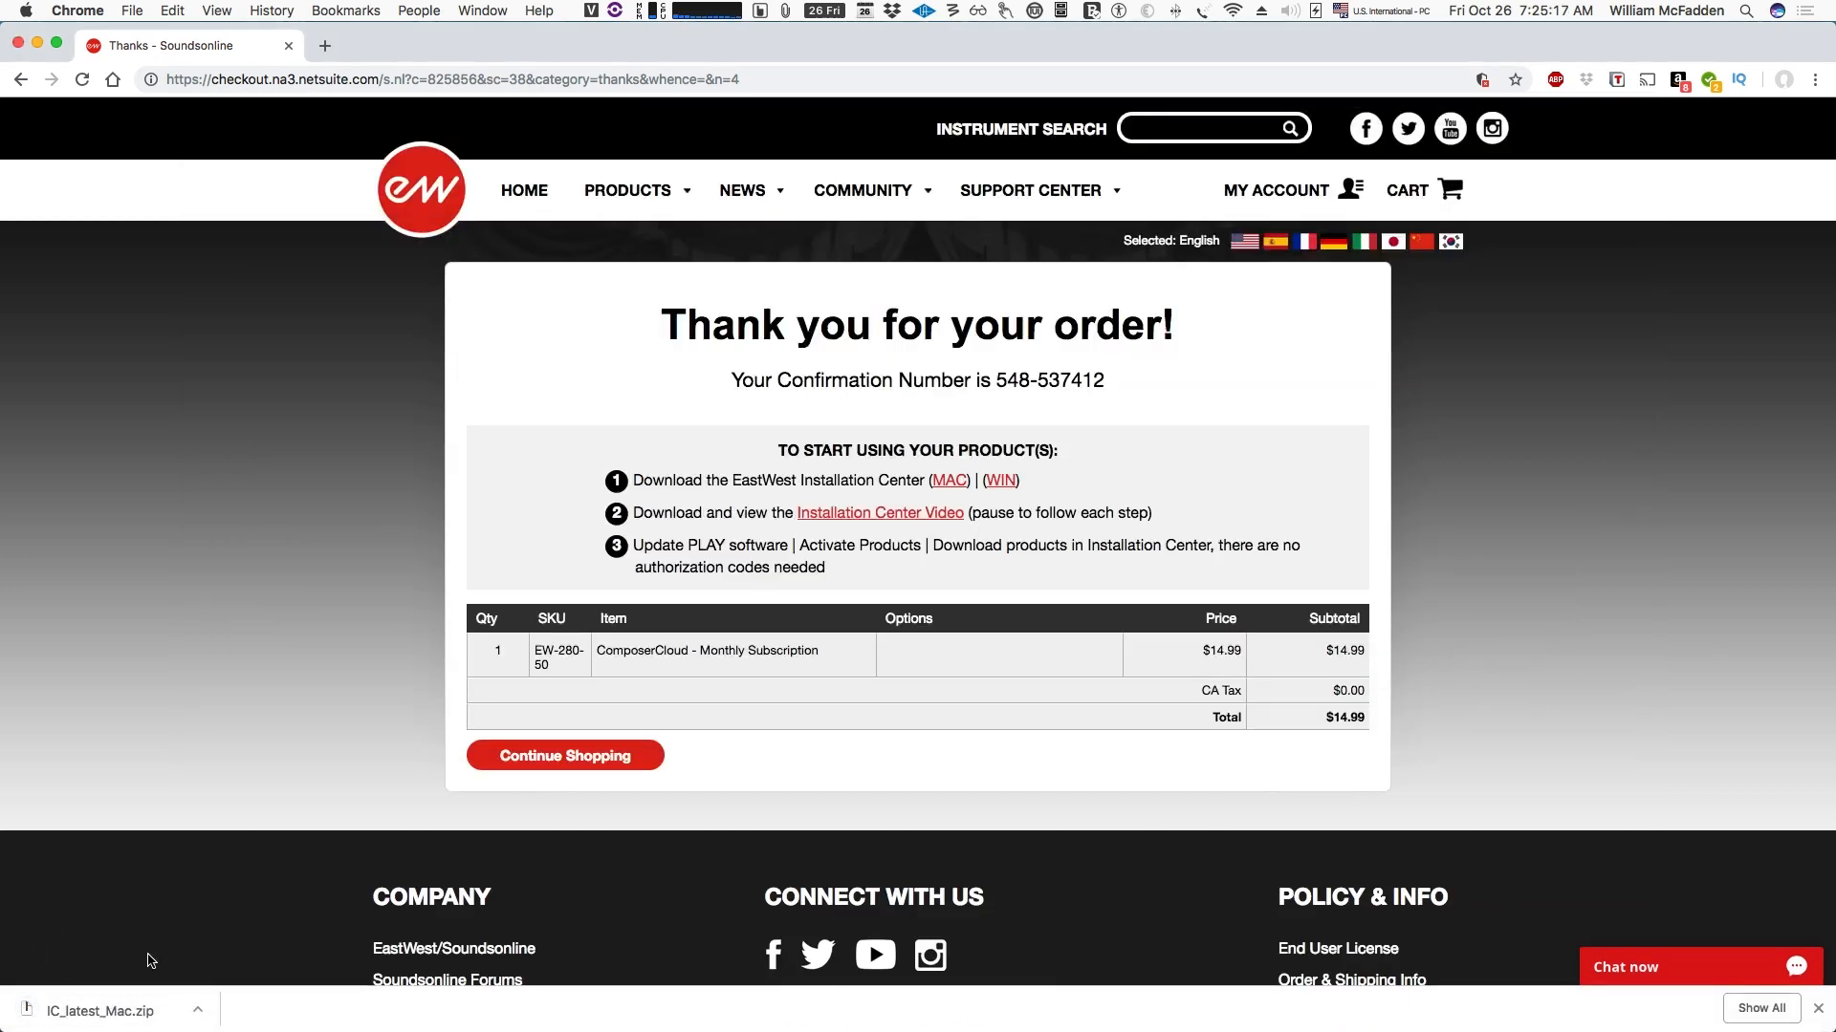
left_click(197, 1011)
left_click(265, 983)
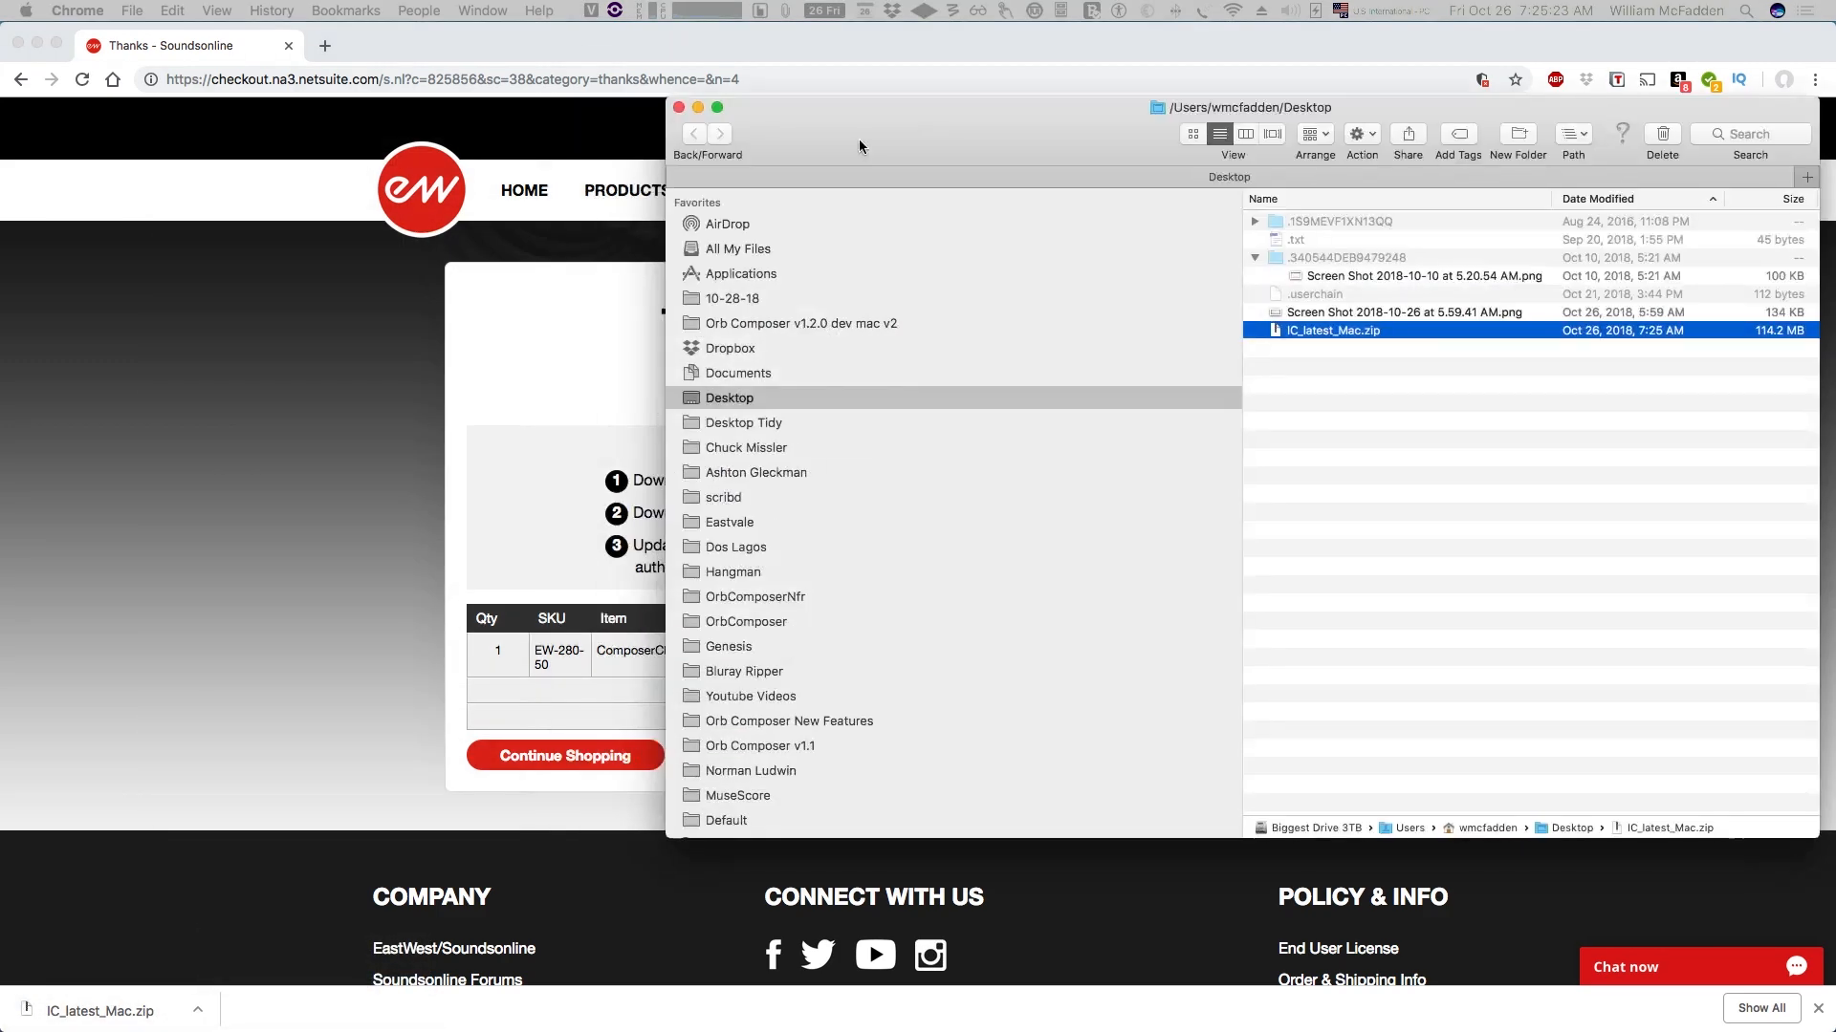
left_click_drag(858, 139, 559, 140)
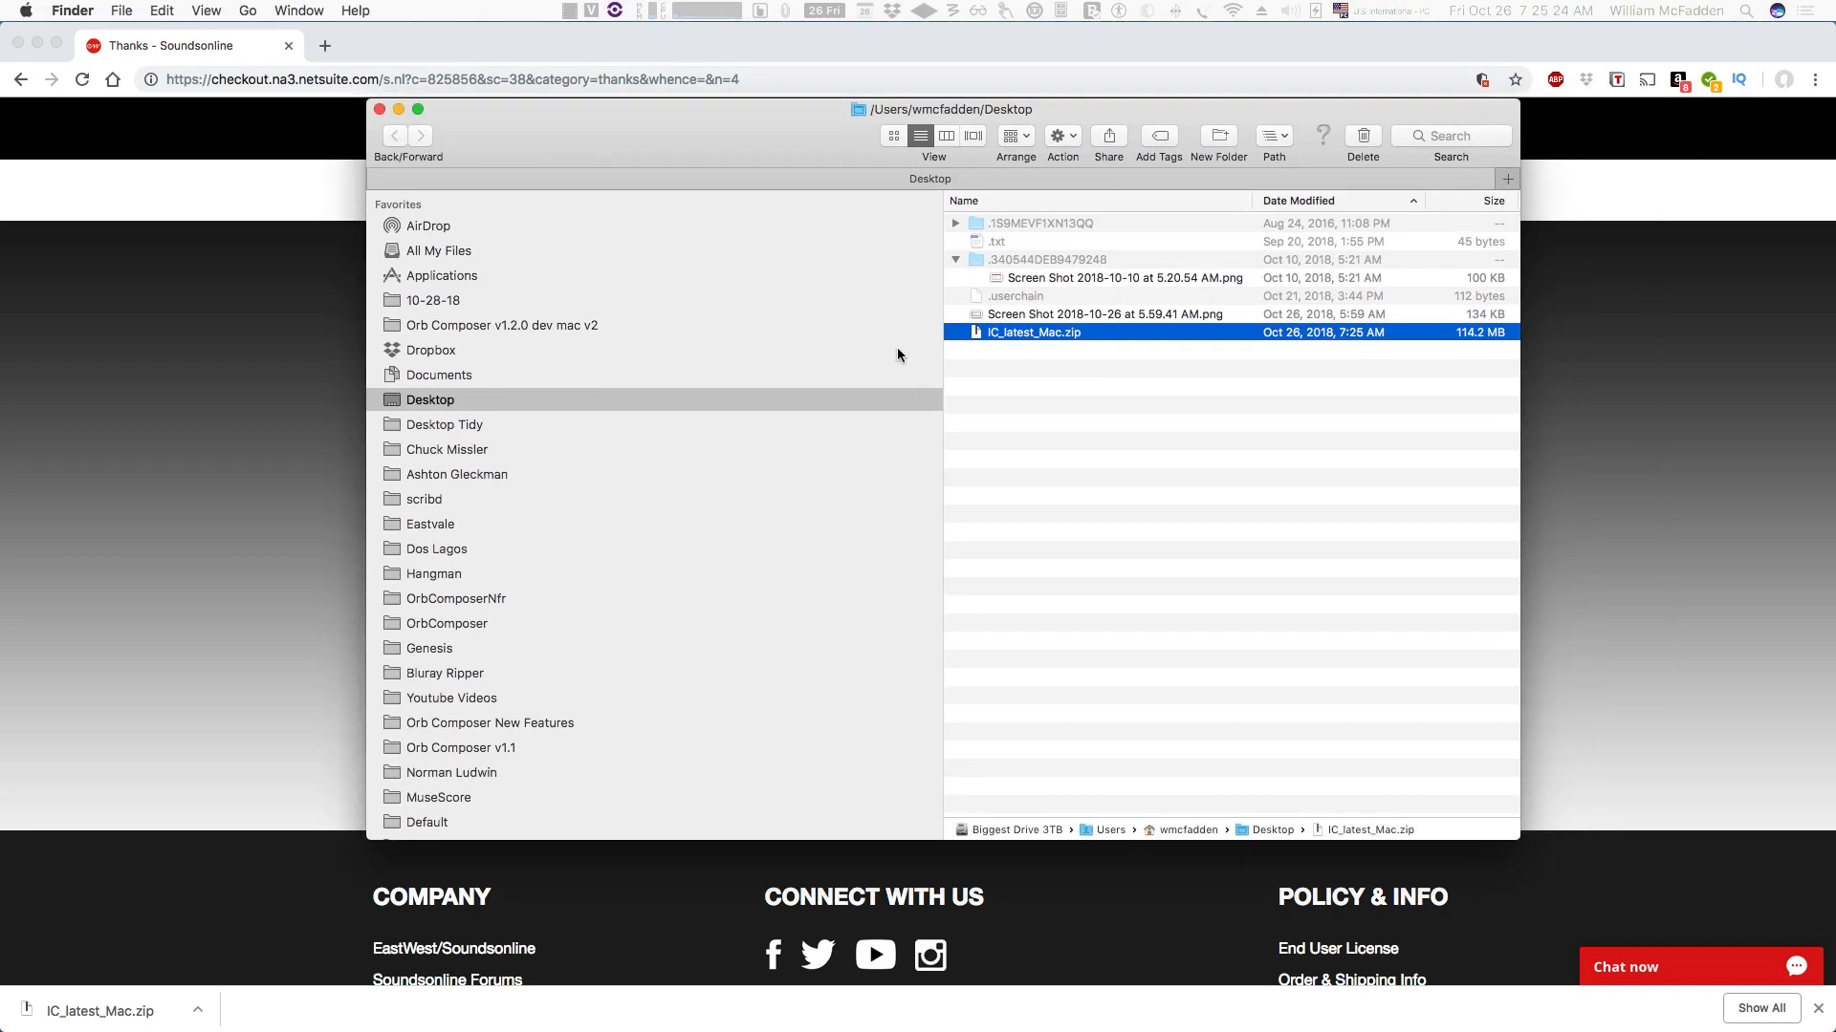
double_click(1046, 334)
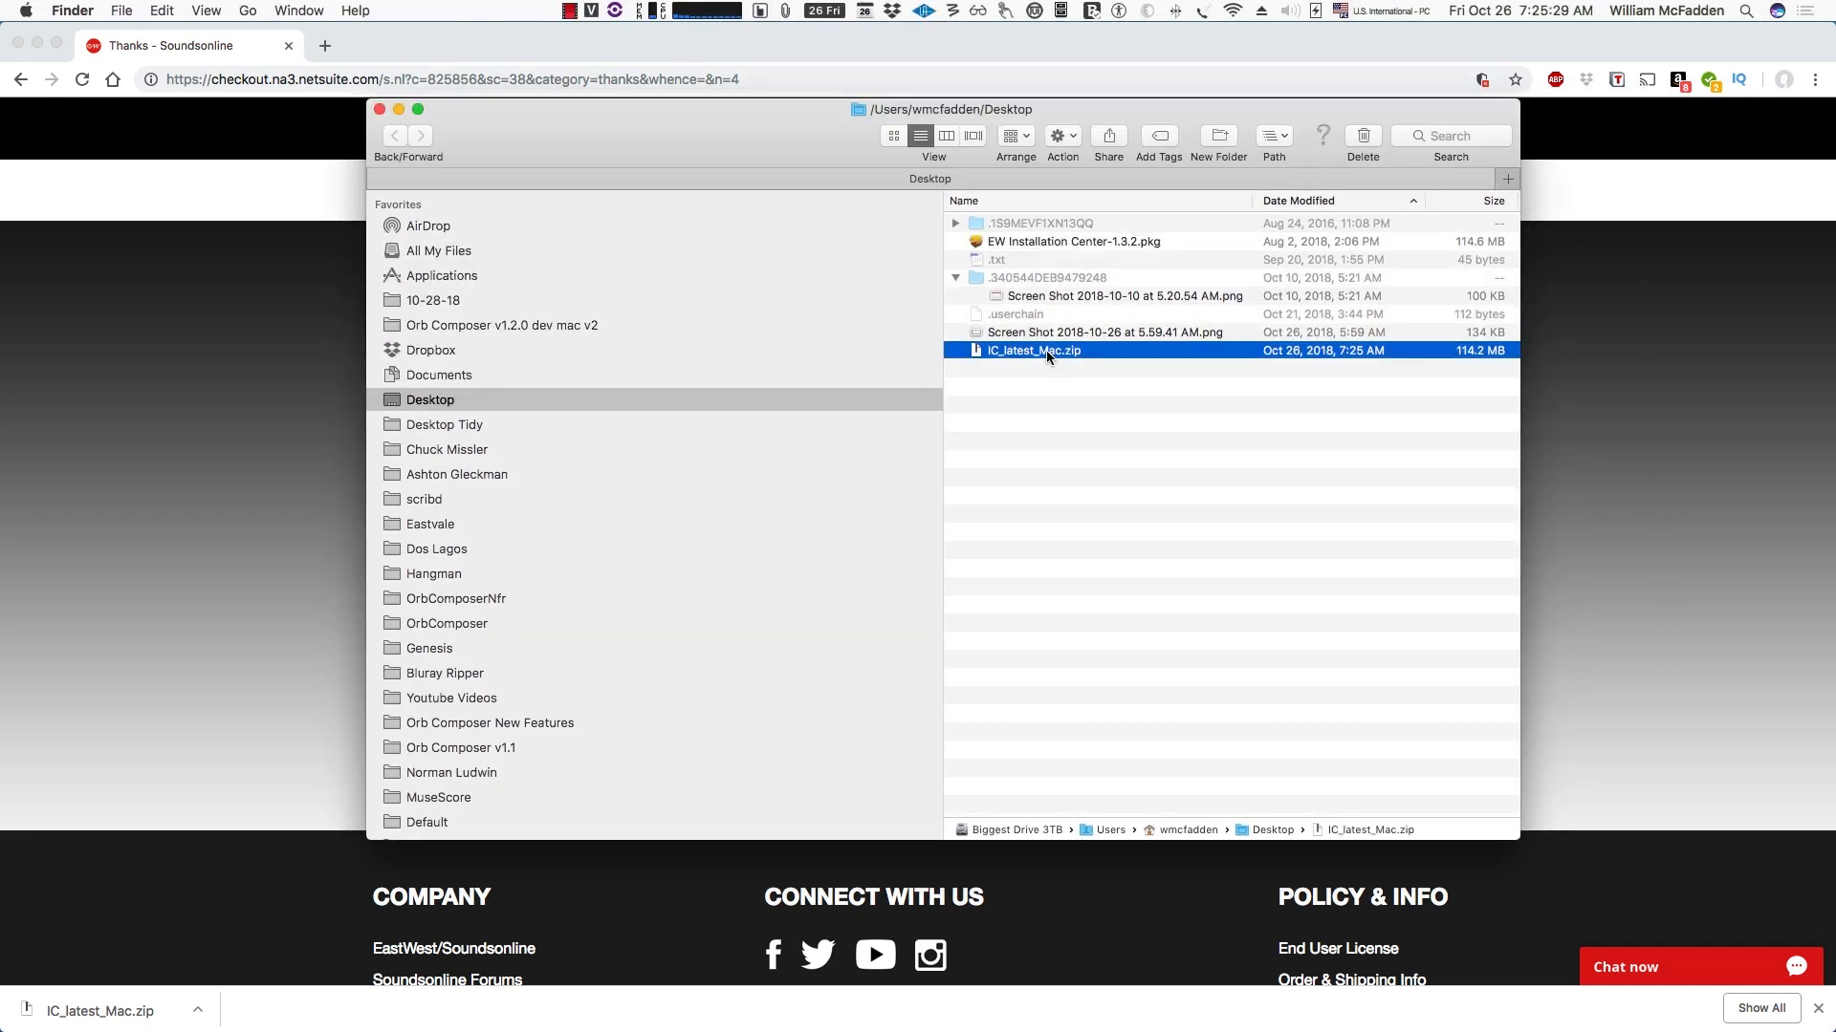
Install EW Installation Center-1.3.2.pkg as a standard installation, authorize it with the Mac account password, and close the finished installer
left_click(1032, 244)
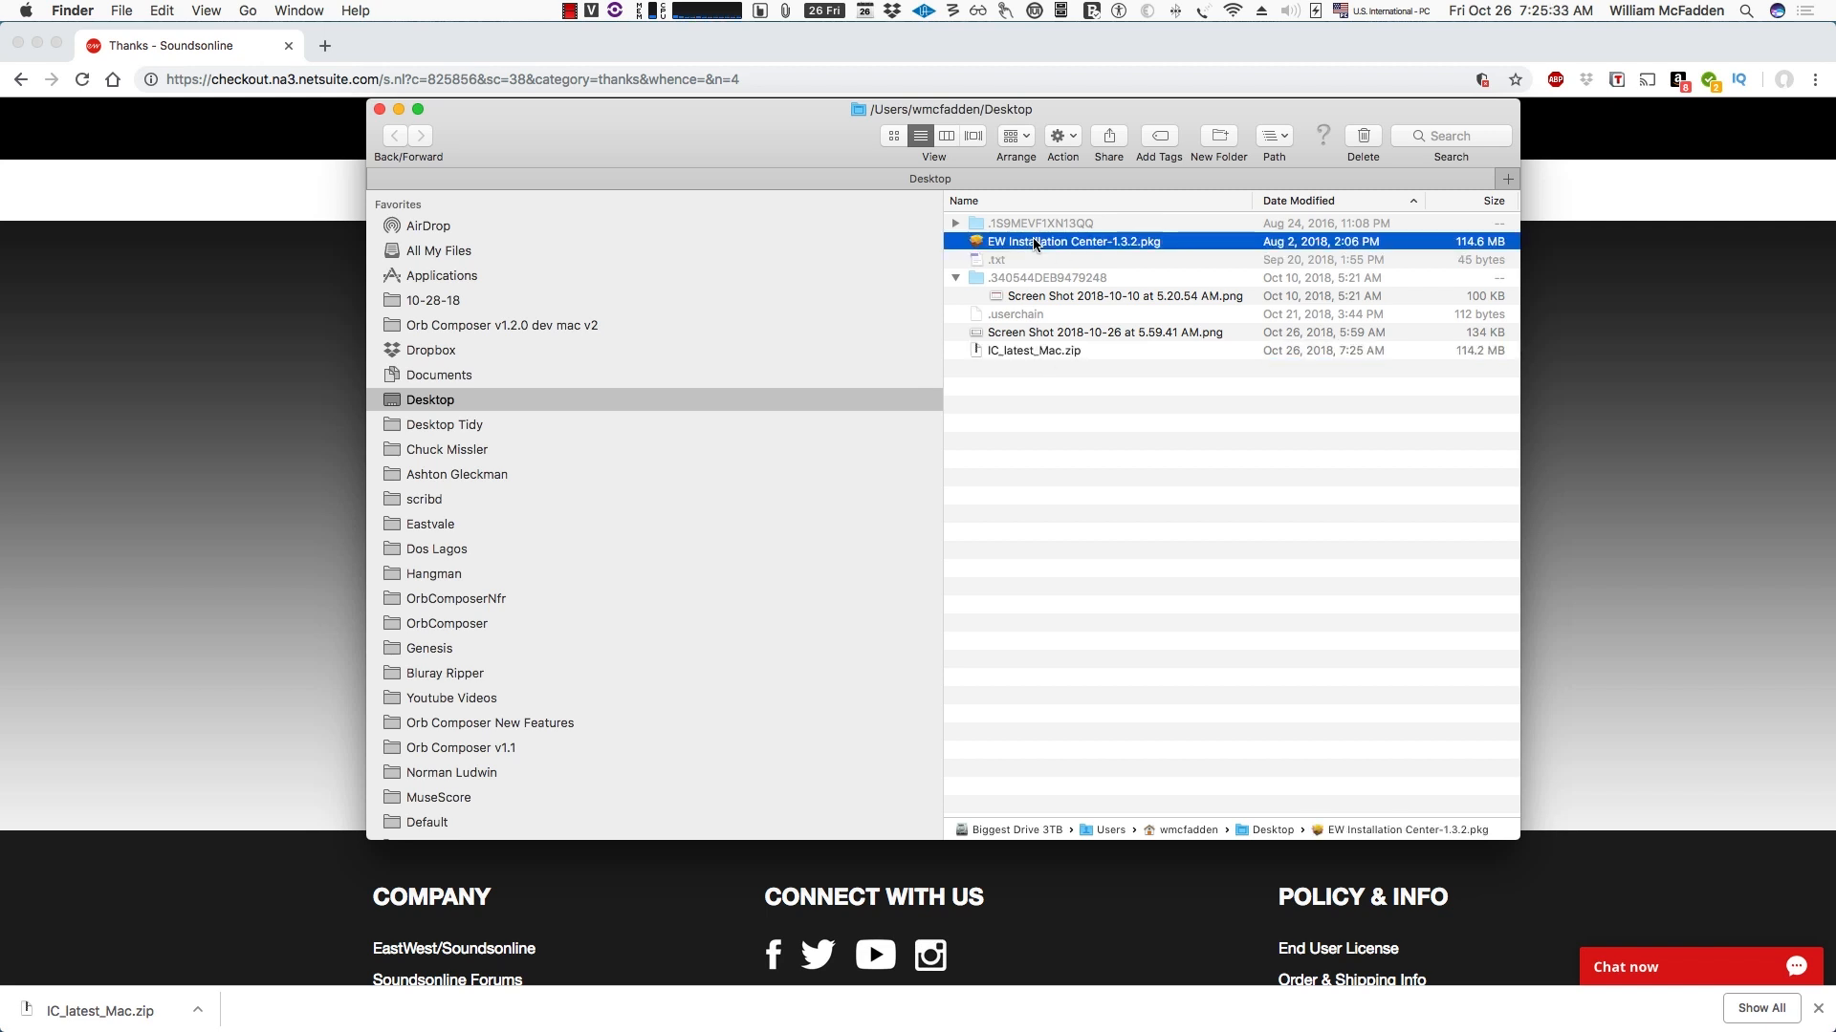
double_click(1030, 241)
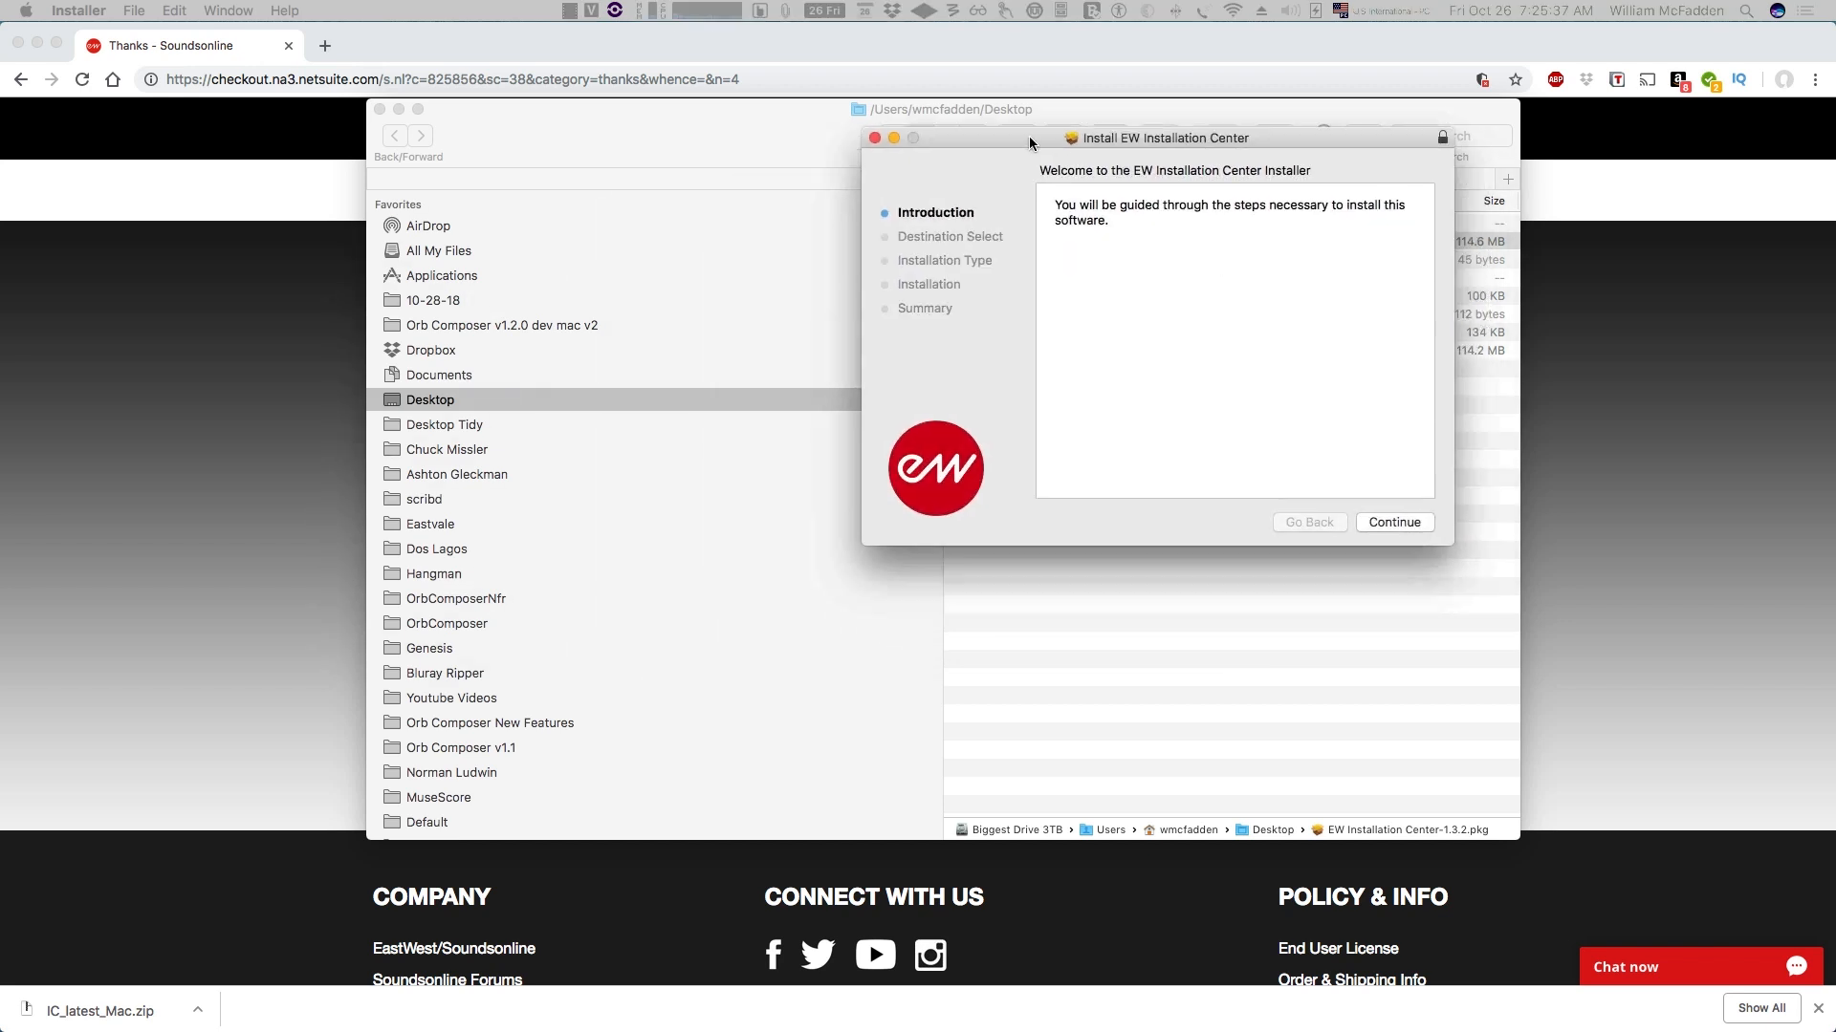
left_click(1201, 471)
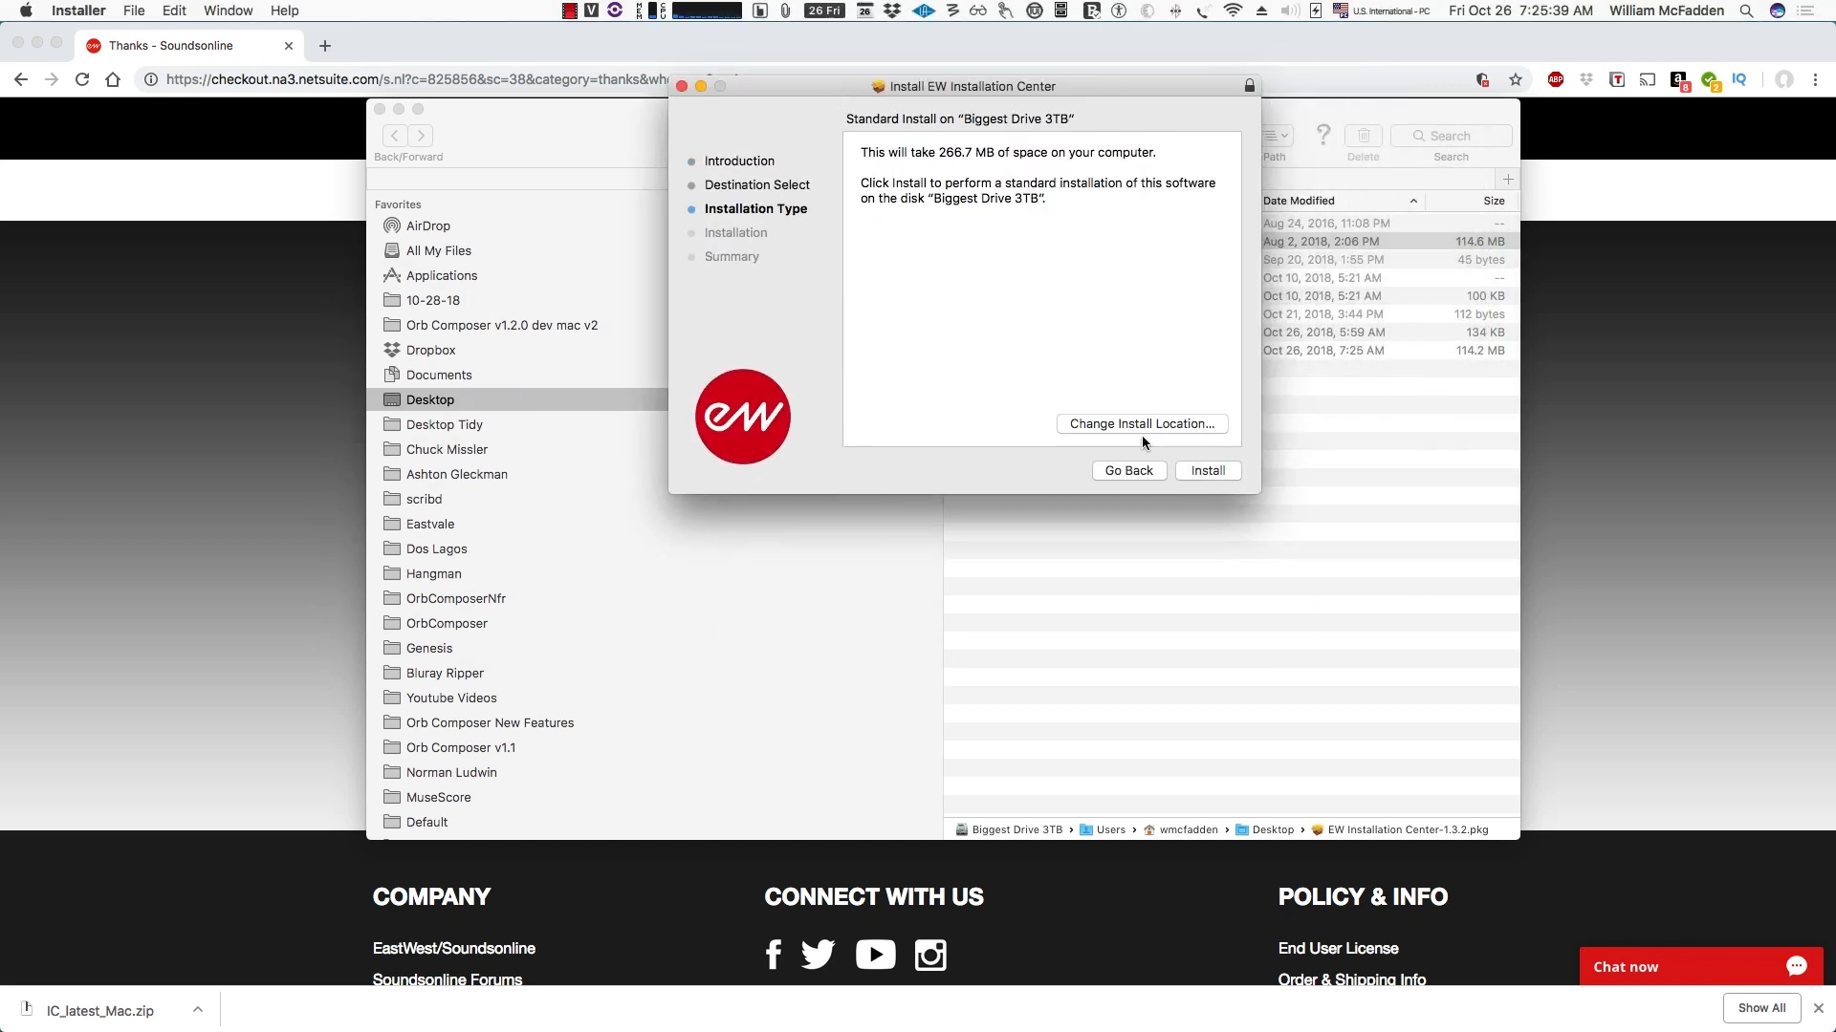
left_click(1208, 469)
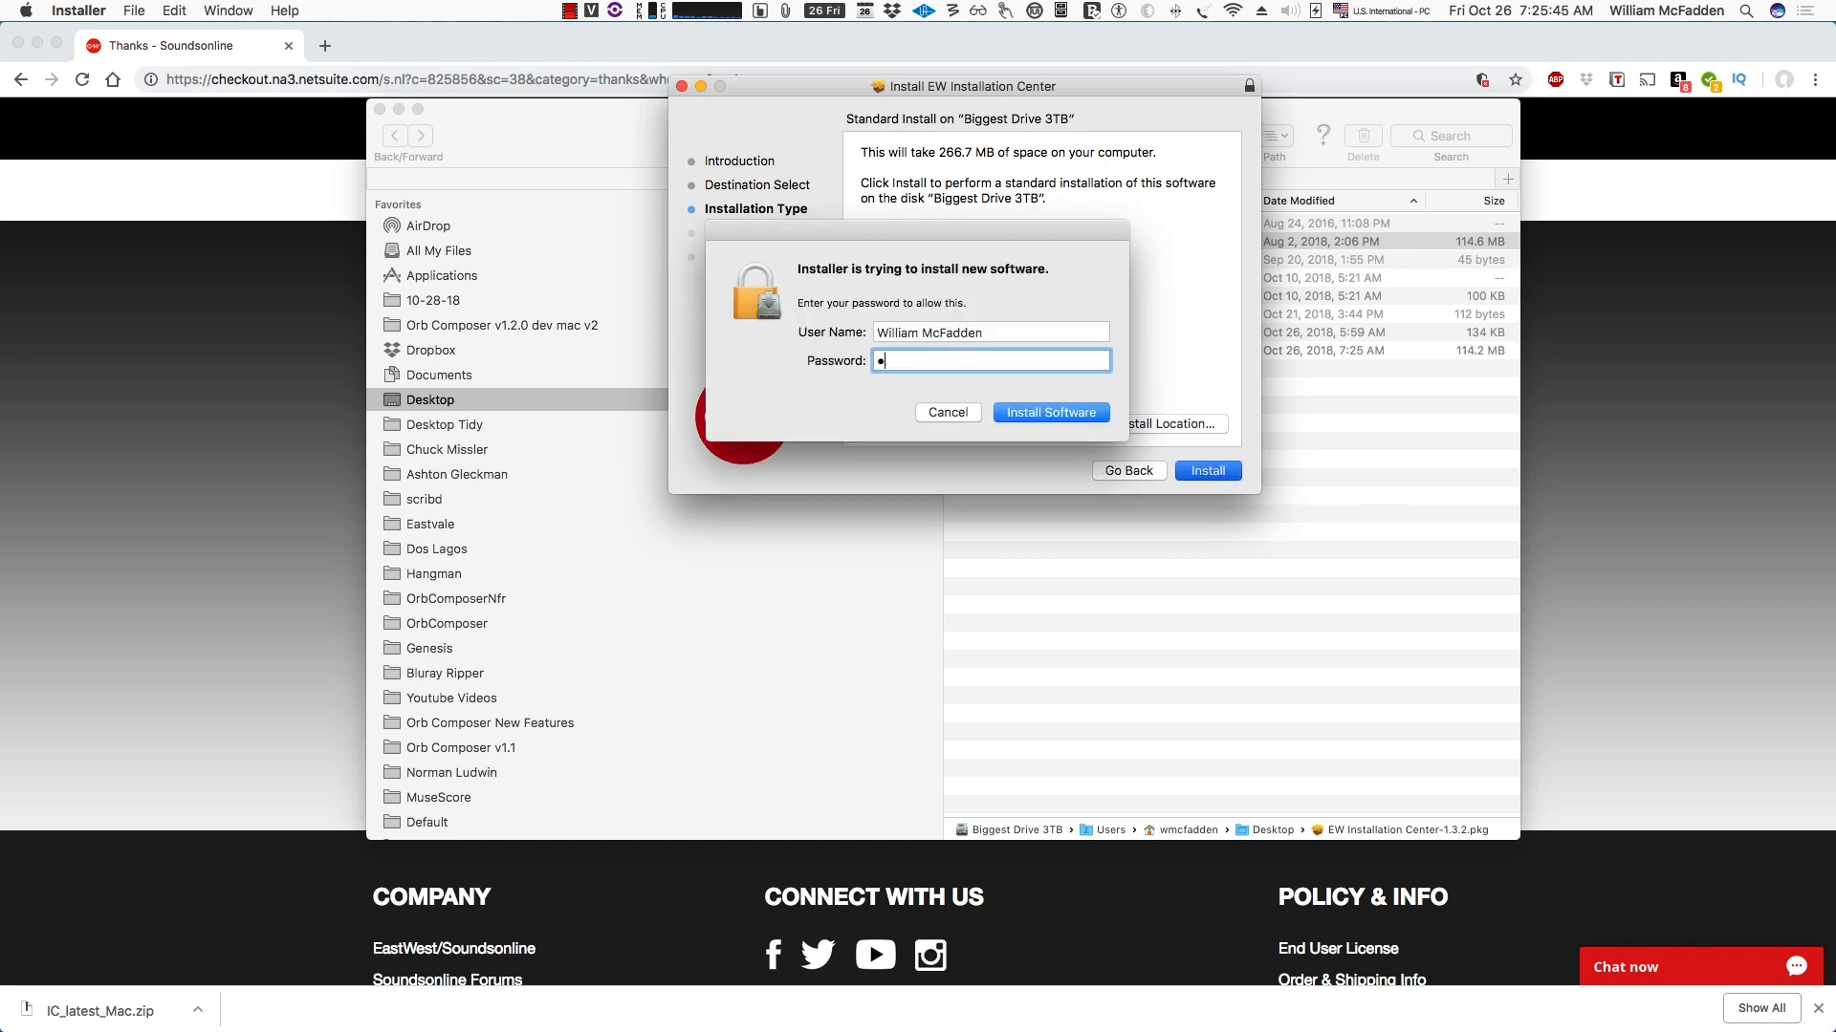
key("Return")
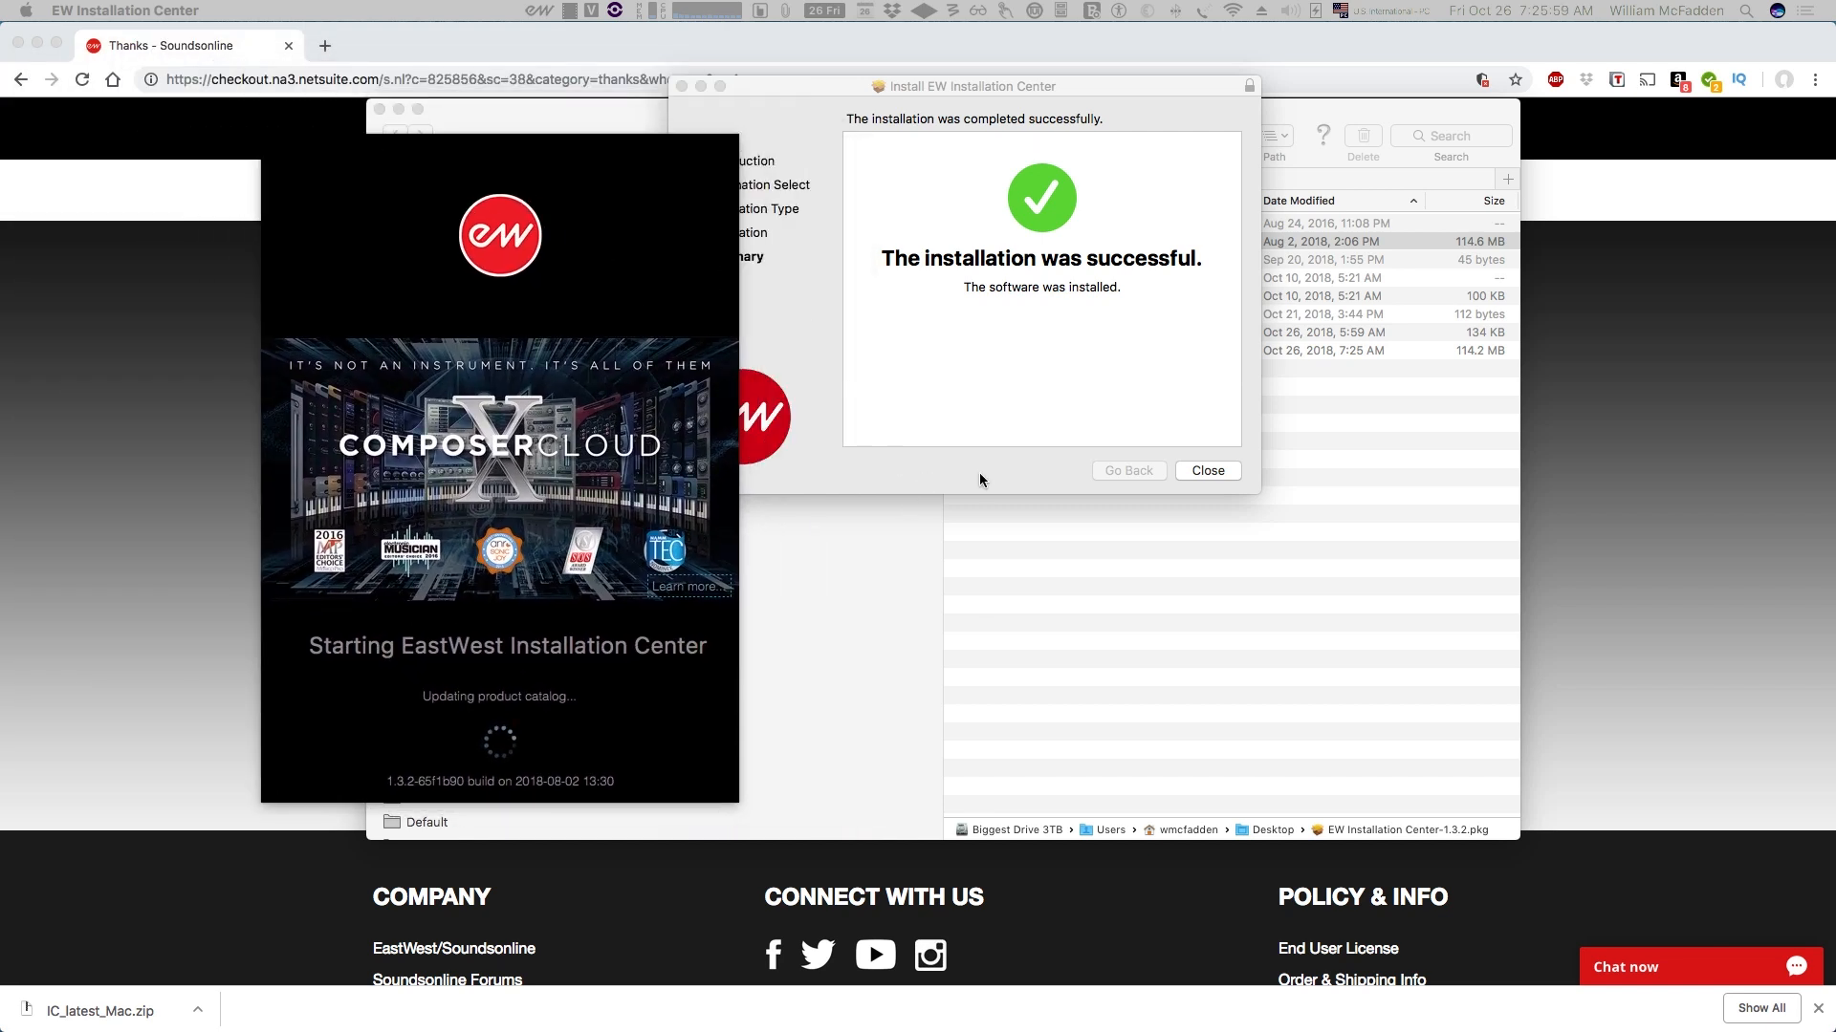
left_click(1206, 470)
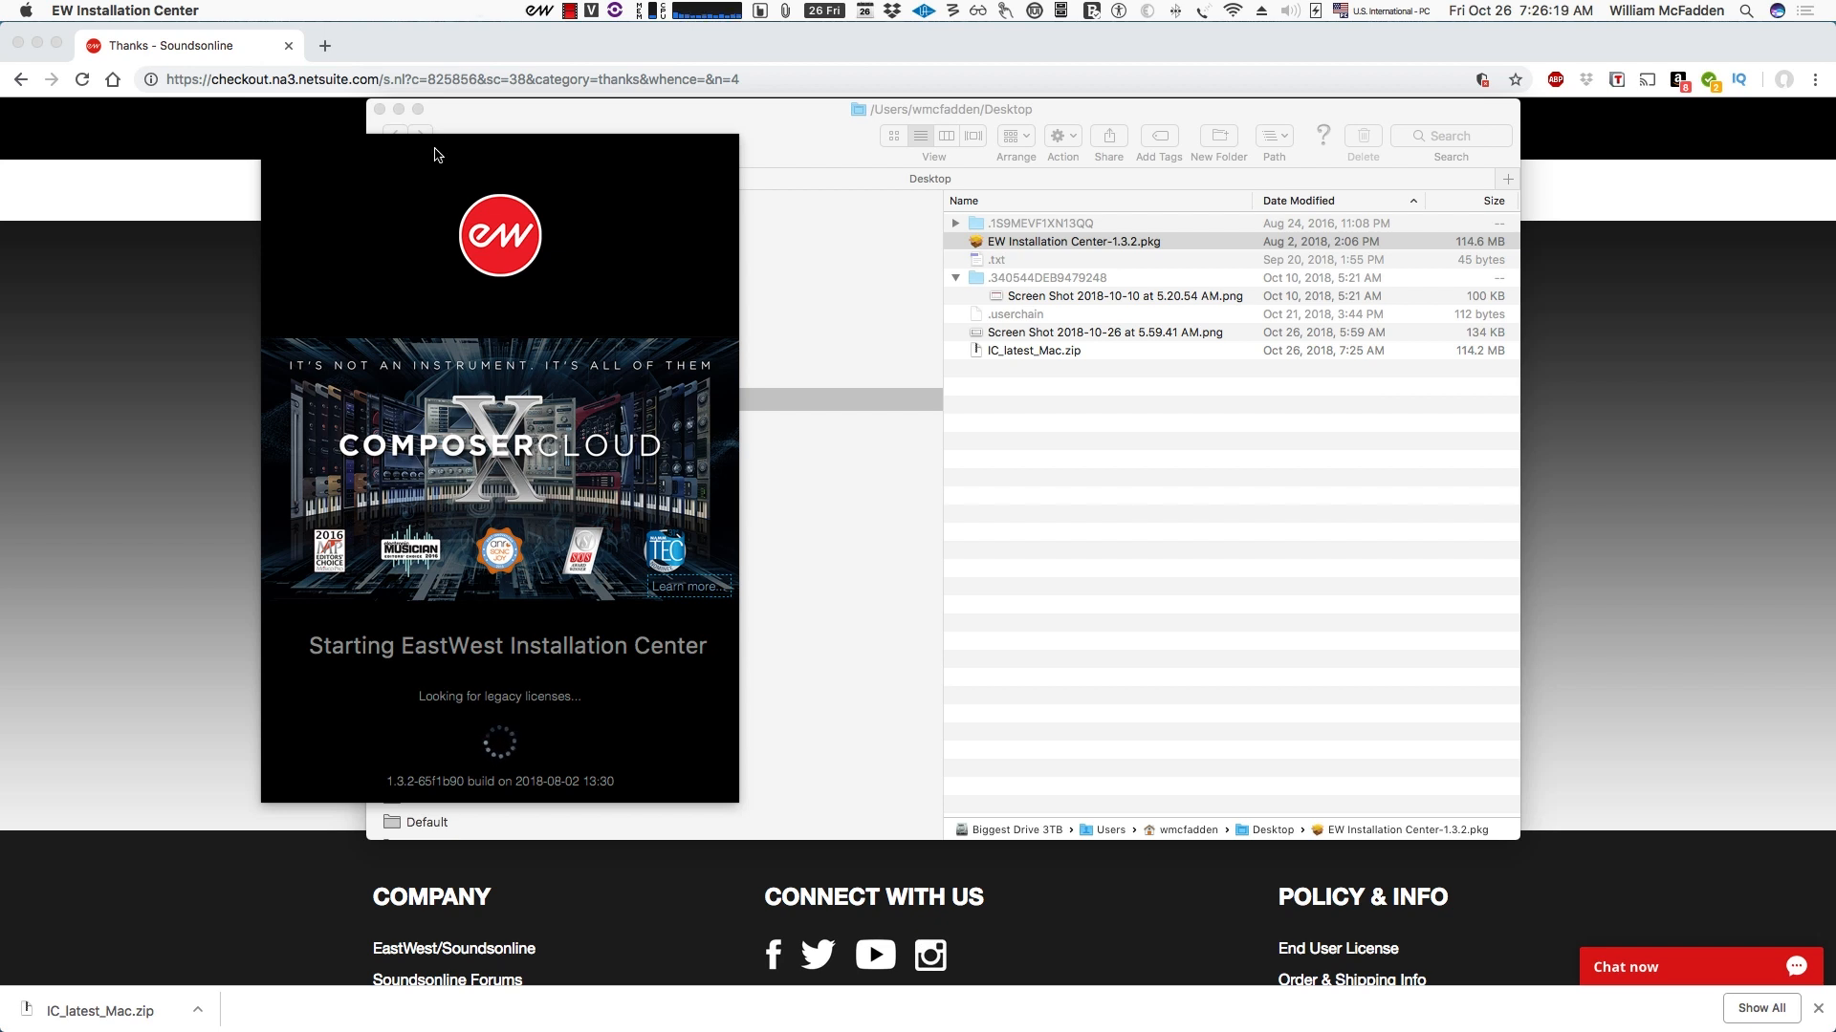
Download the Play Software 6.0.8 update and trust EW Installation Center in Bitdefender, authorizing the change with the account password
left_click_drag(435, 155, 541, 105)
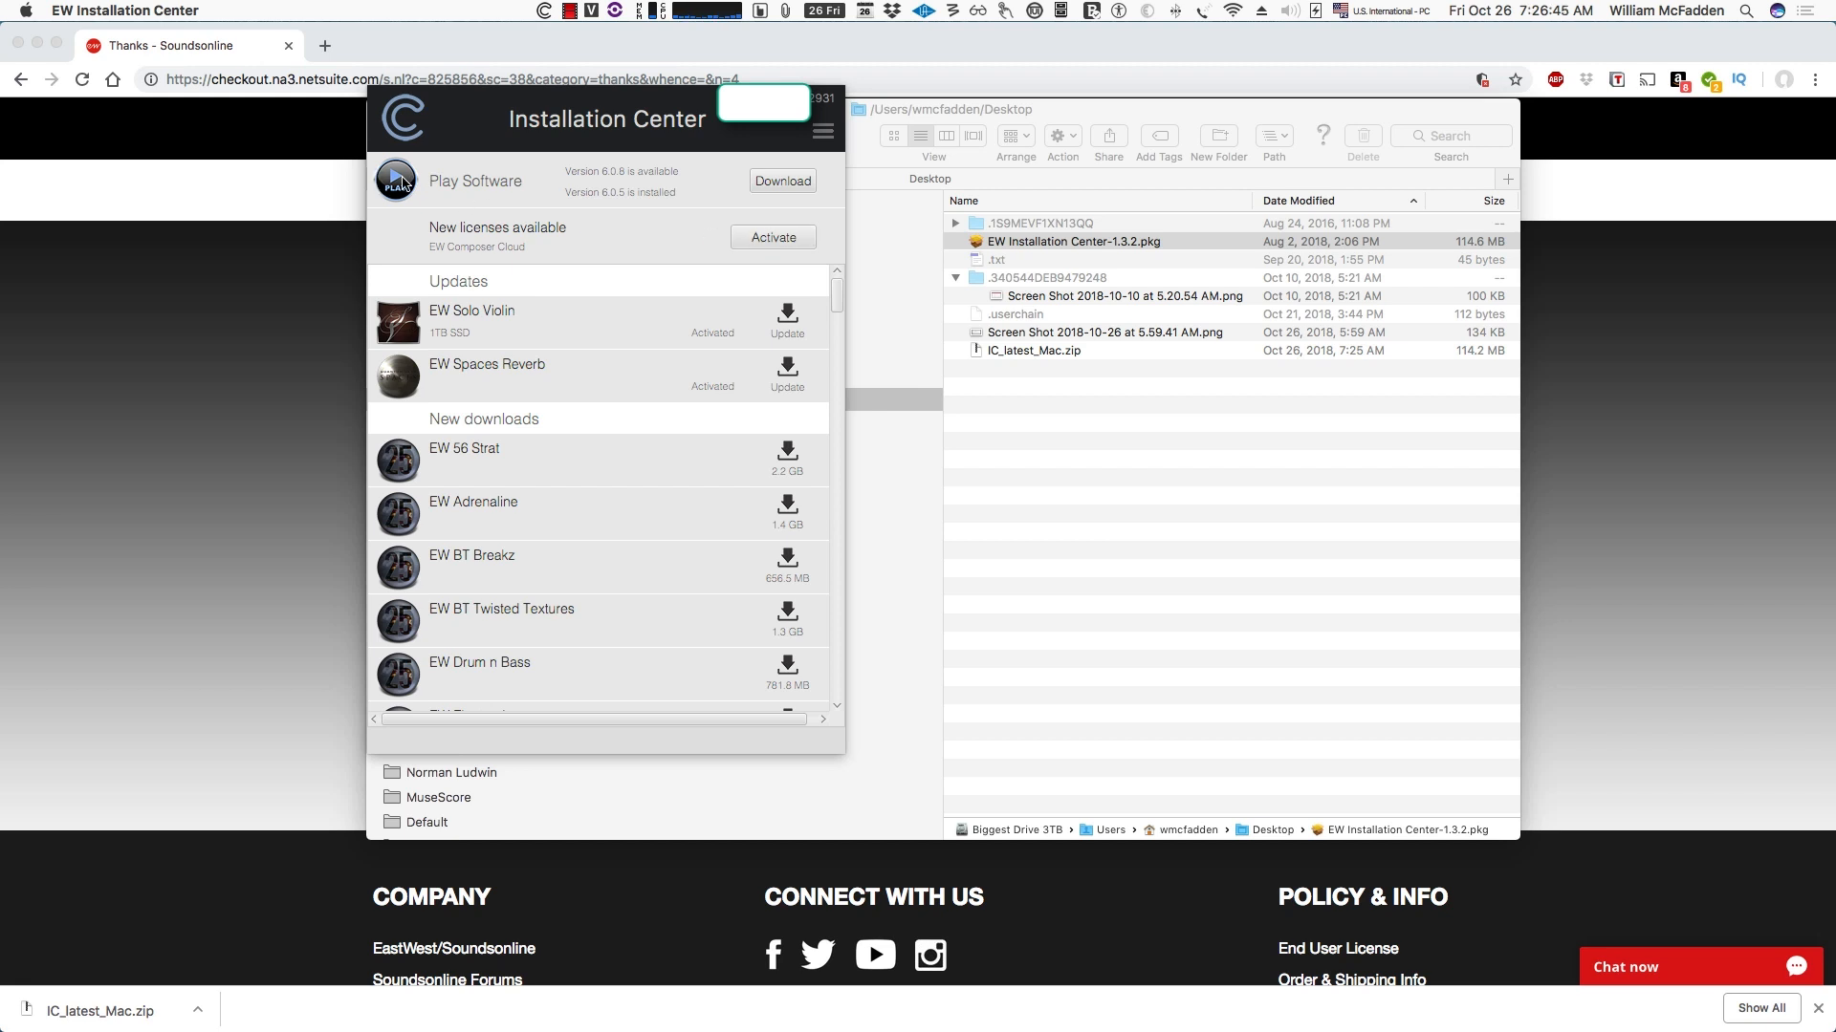
left_click(784, 180)
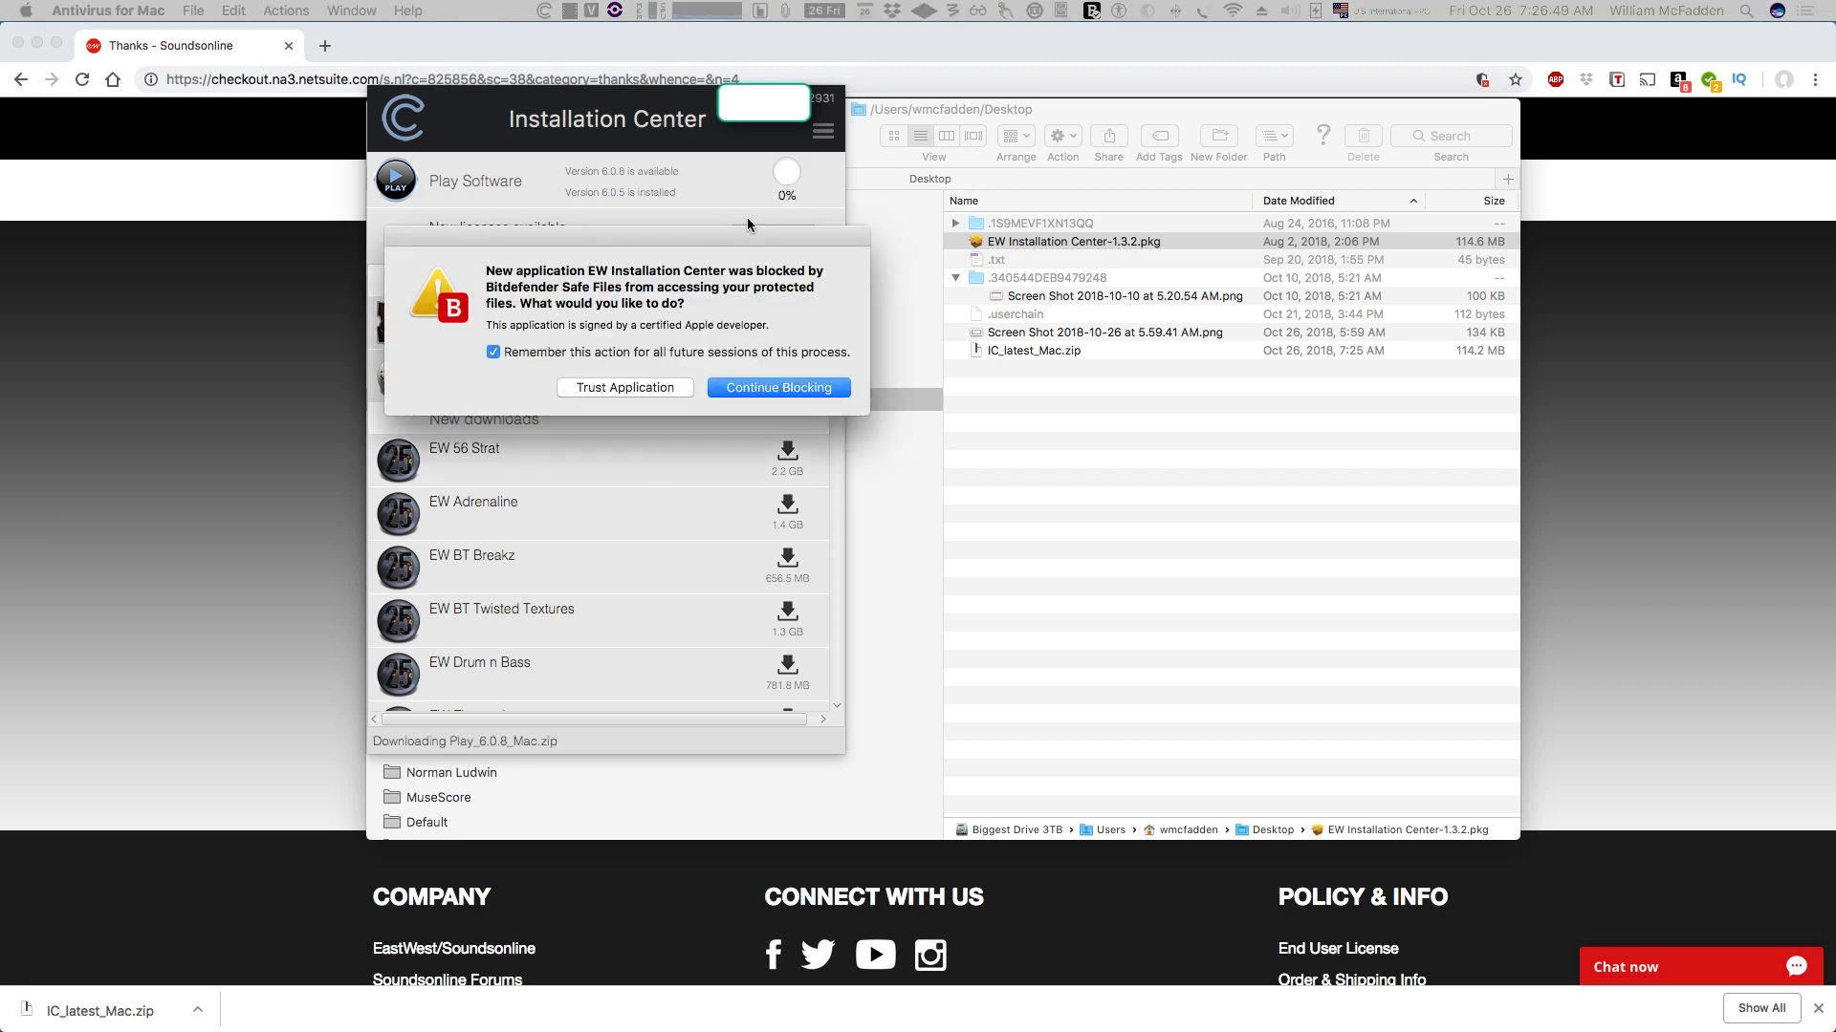
left_click(598, 387)
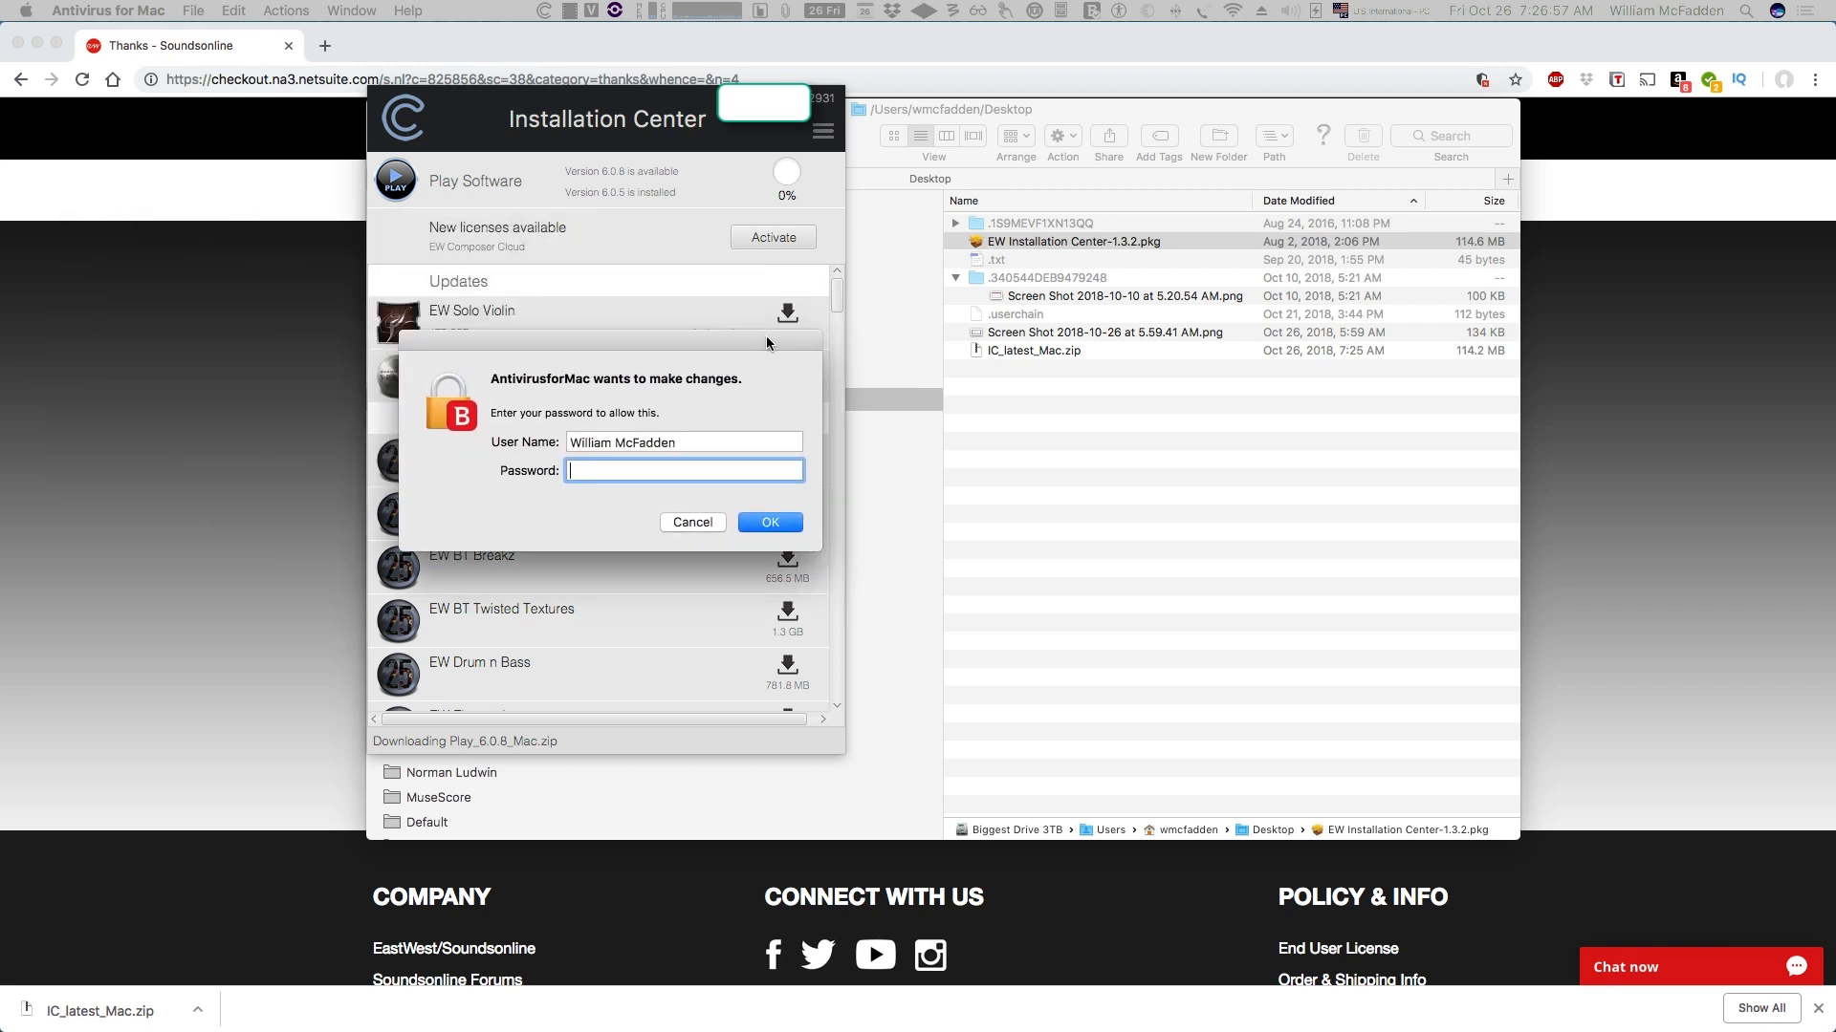
type("*******")
key("Return")
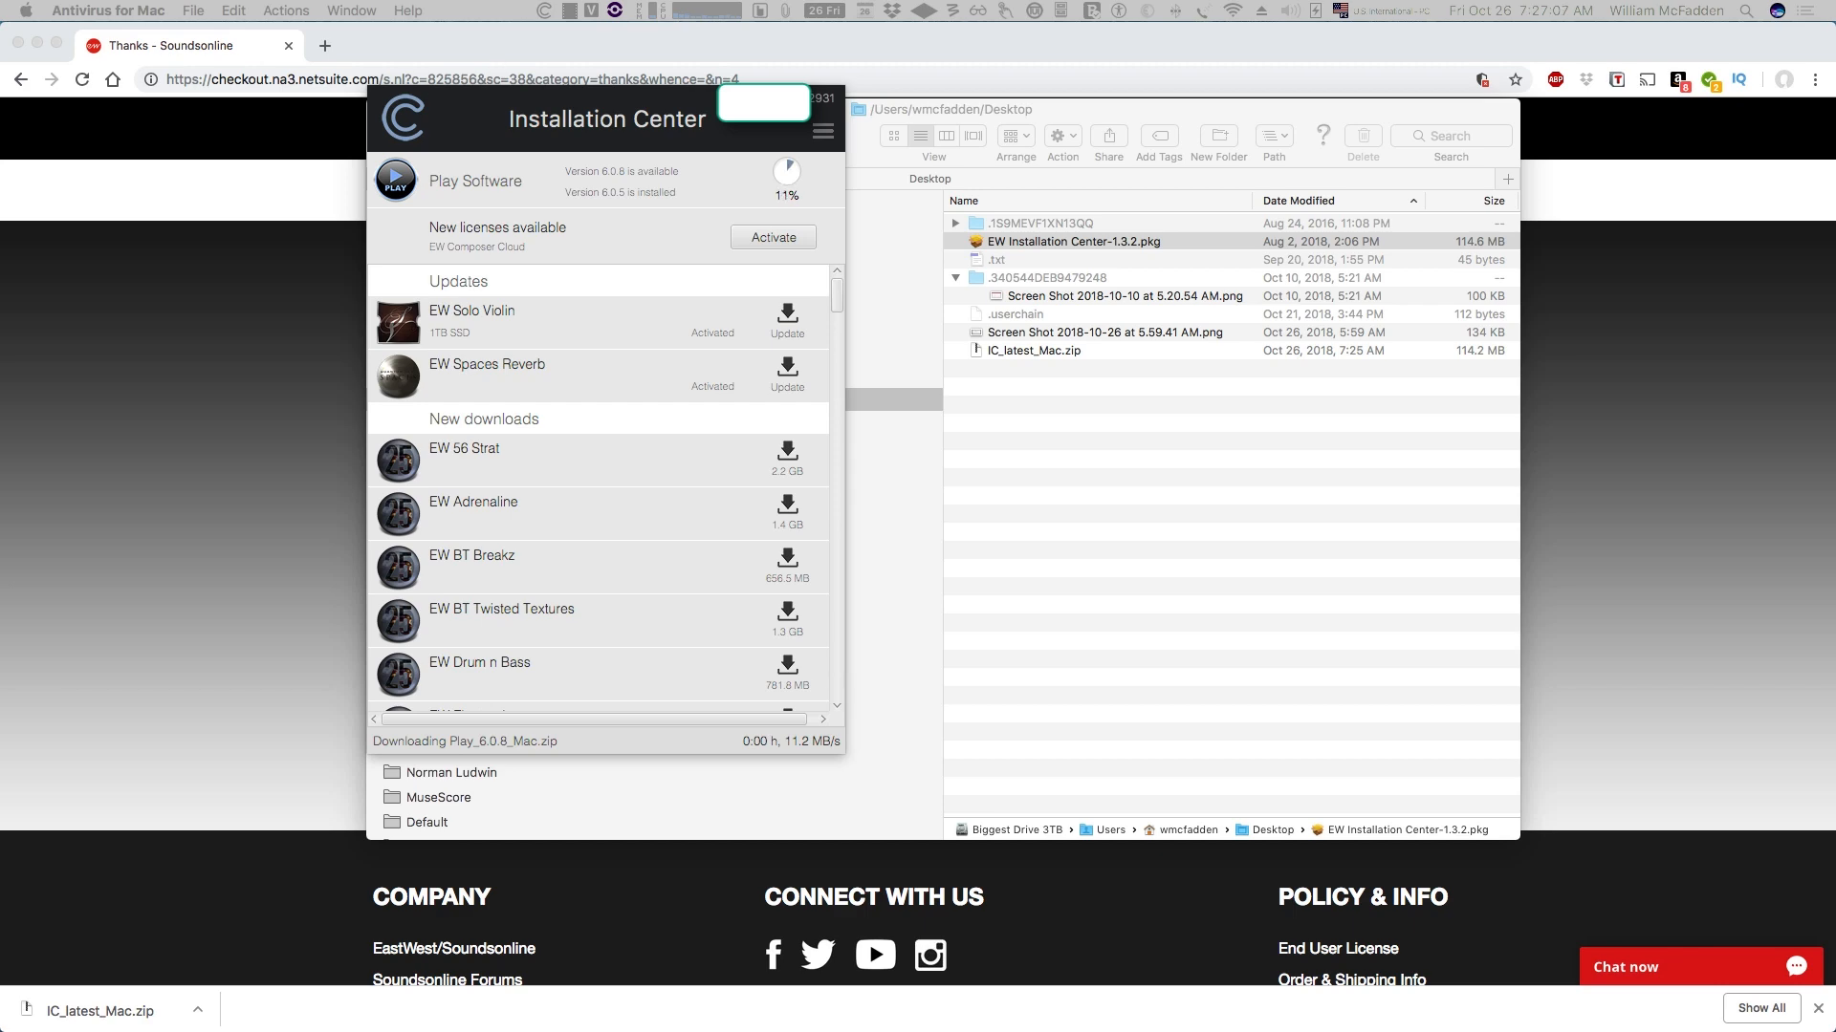
left_click_drag(0, 176, 638, 173)
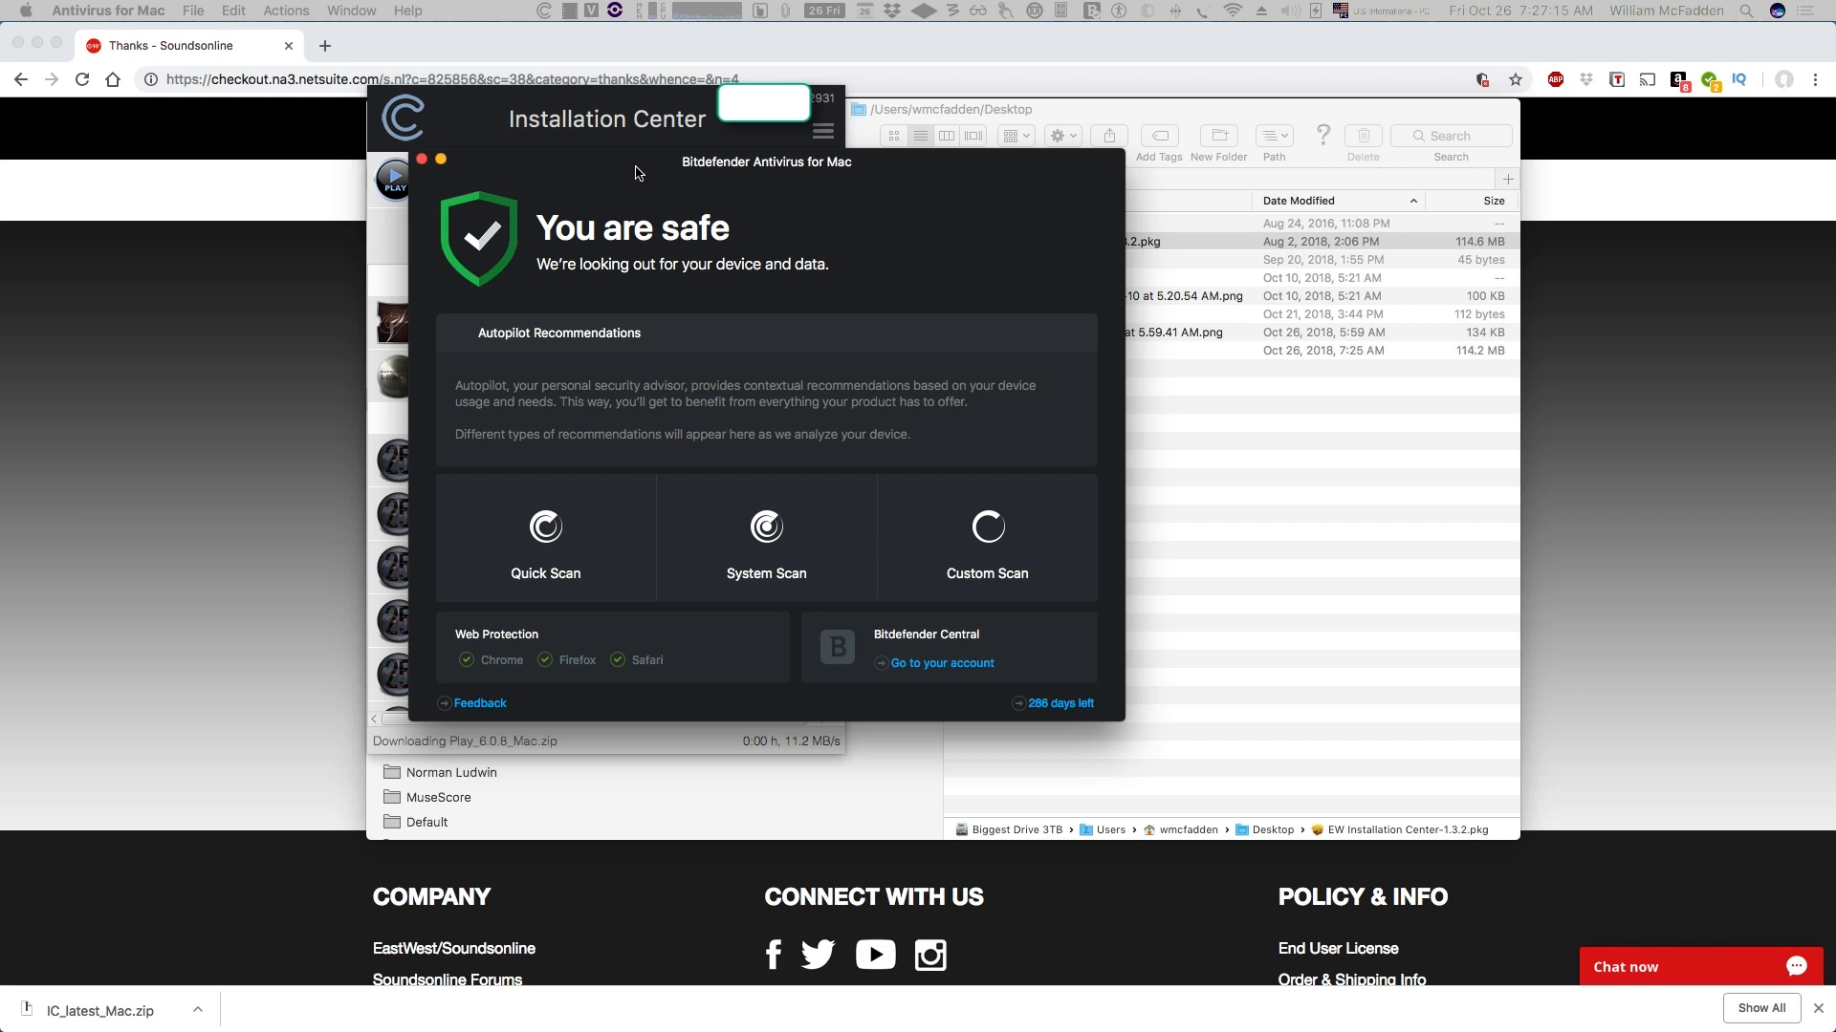
left_click_drag(638, 173, 0, 199)
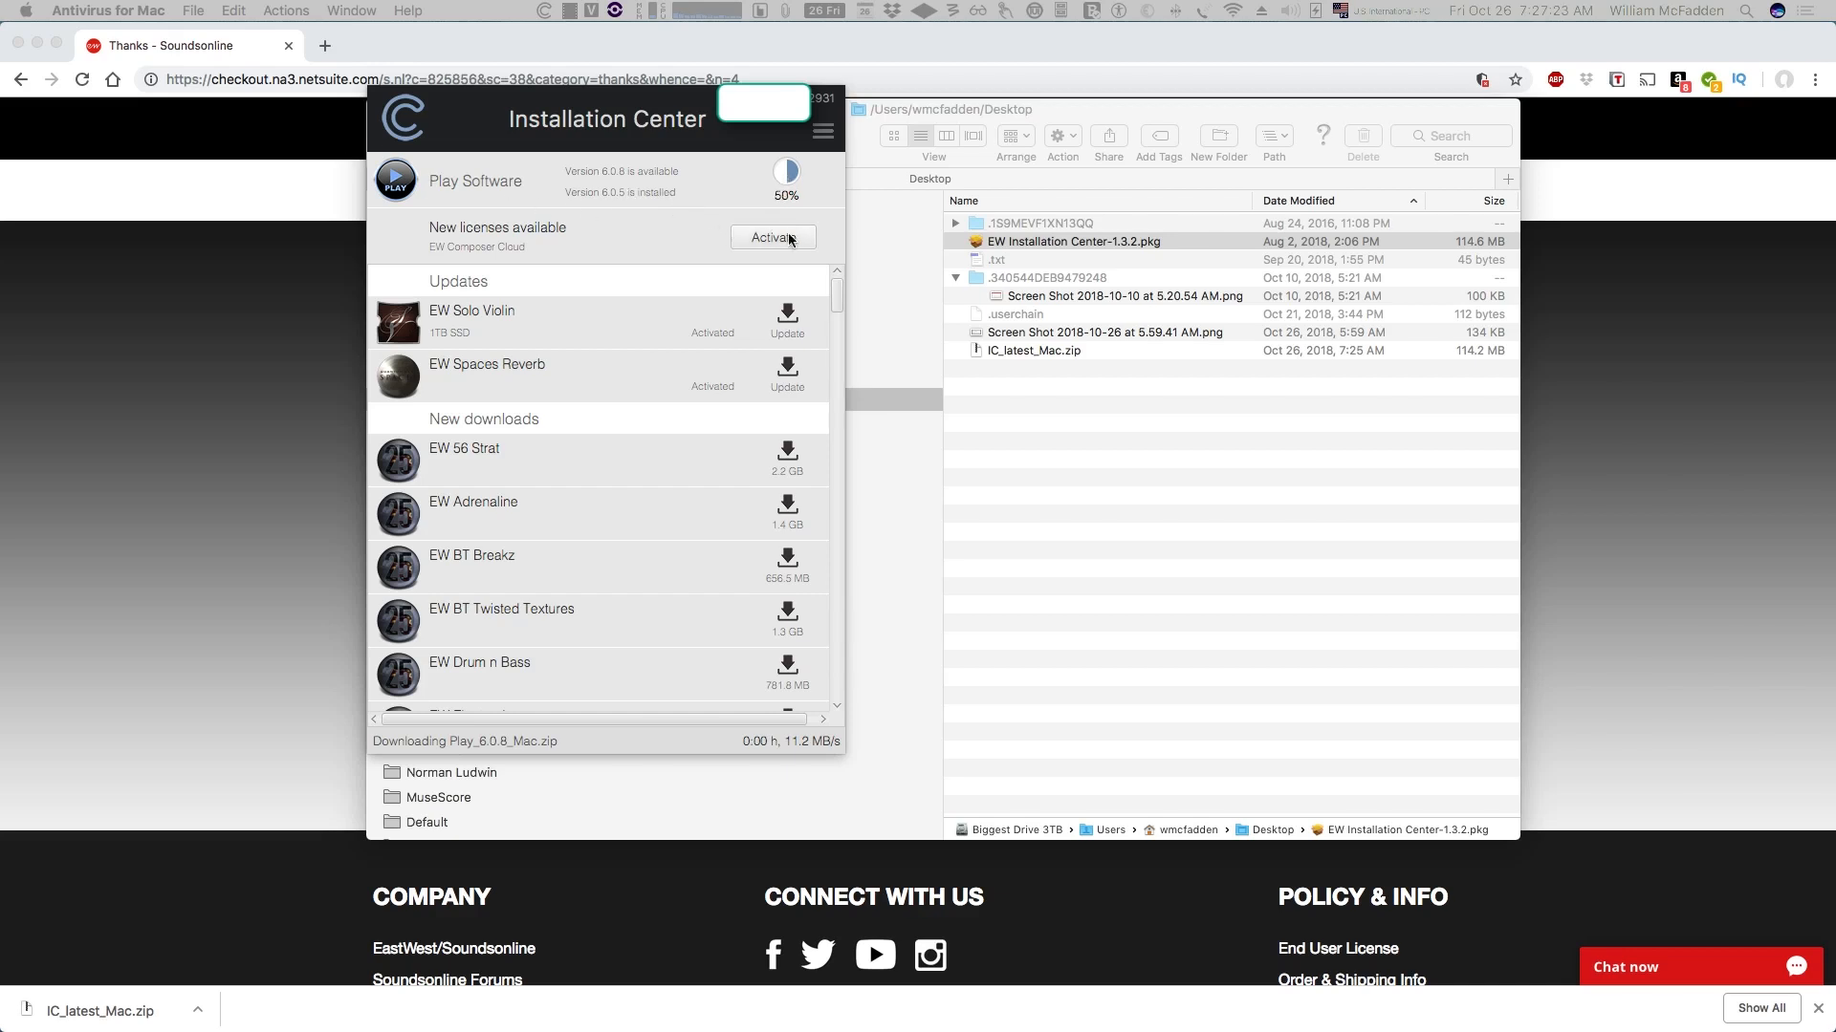
Look through the Installation Center's product list, from the new downloads to the libraries with missing sample data and the remaining products
scroll(564, 514, "down", 1)
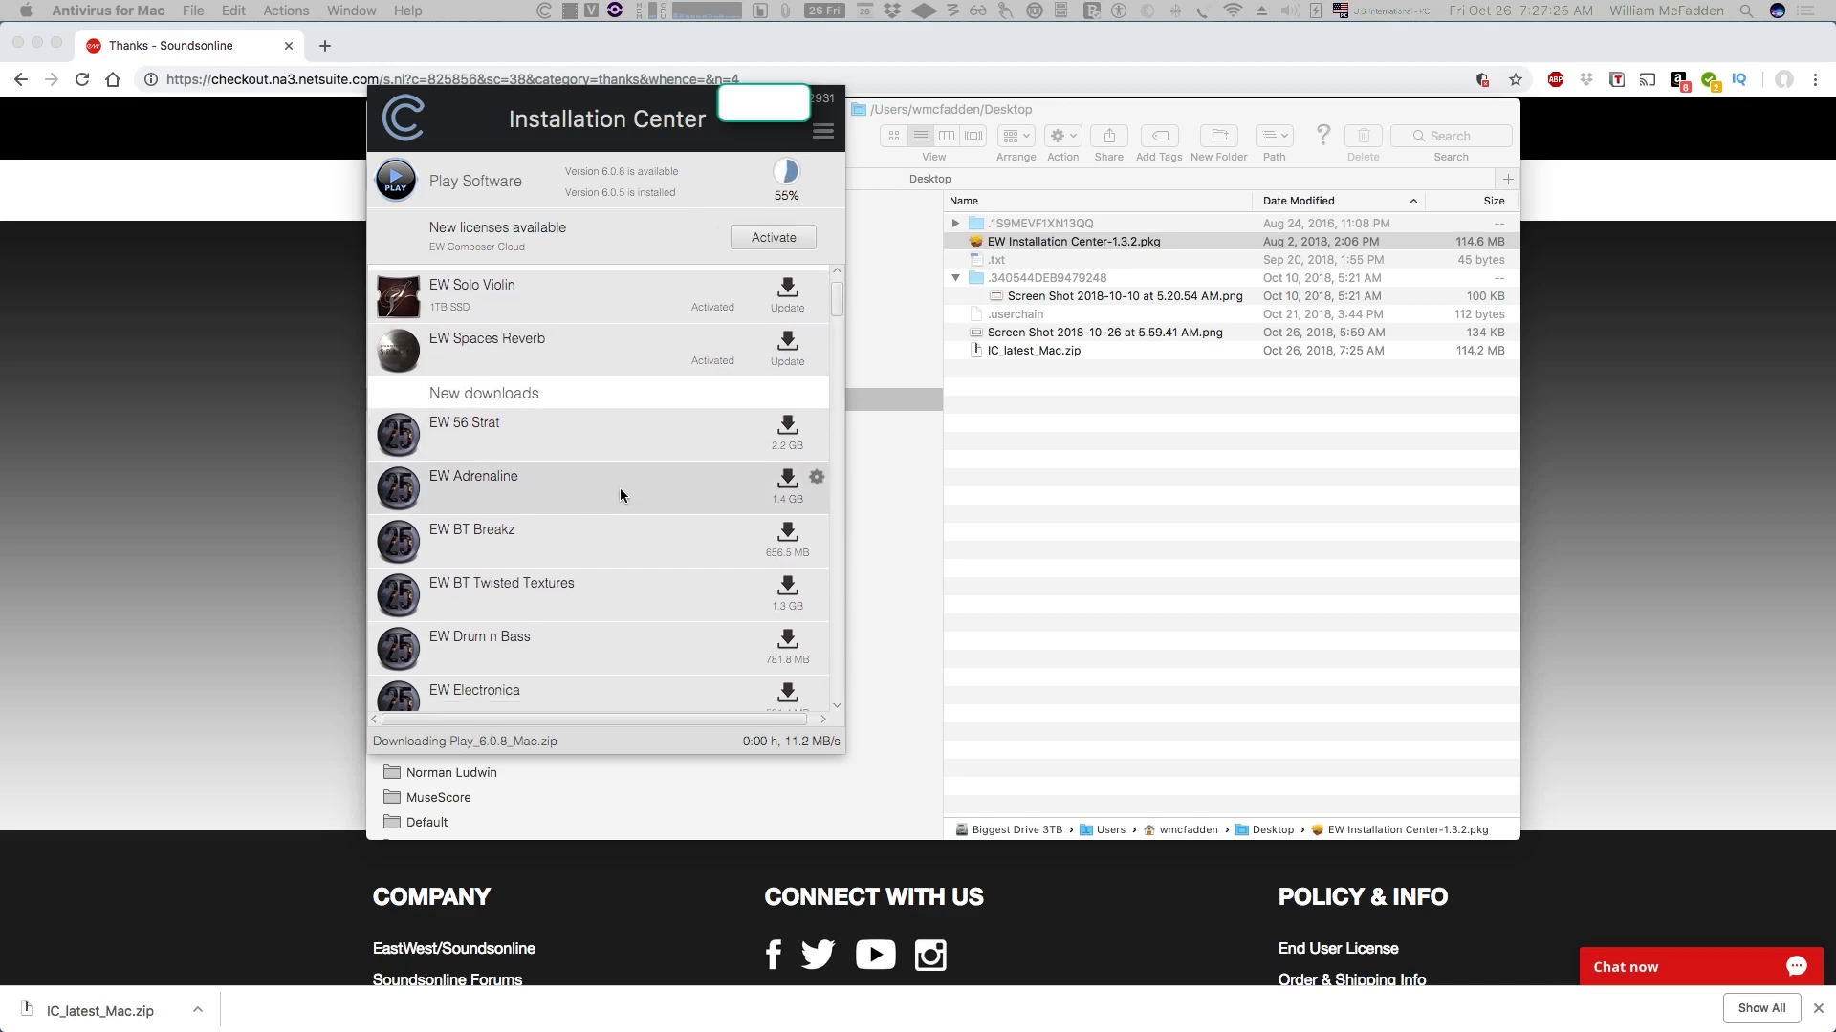
scroll(622, 494, "down", 3)
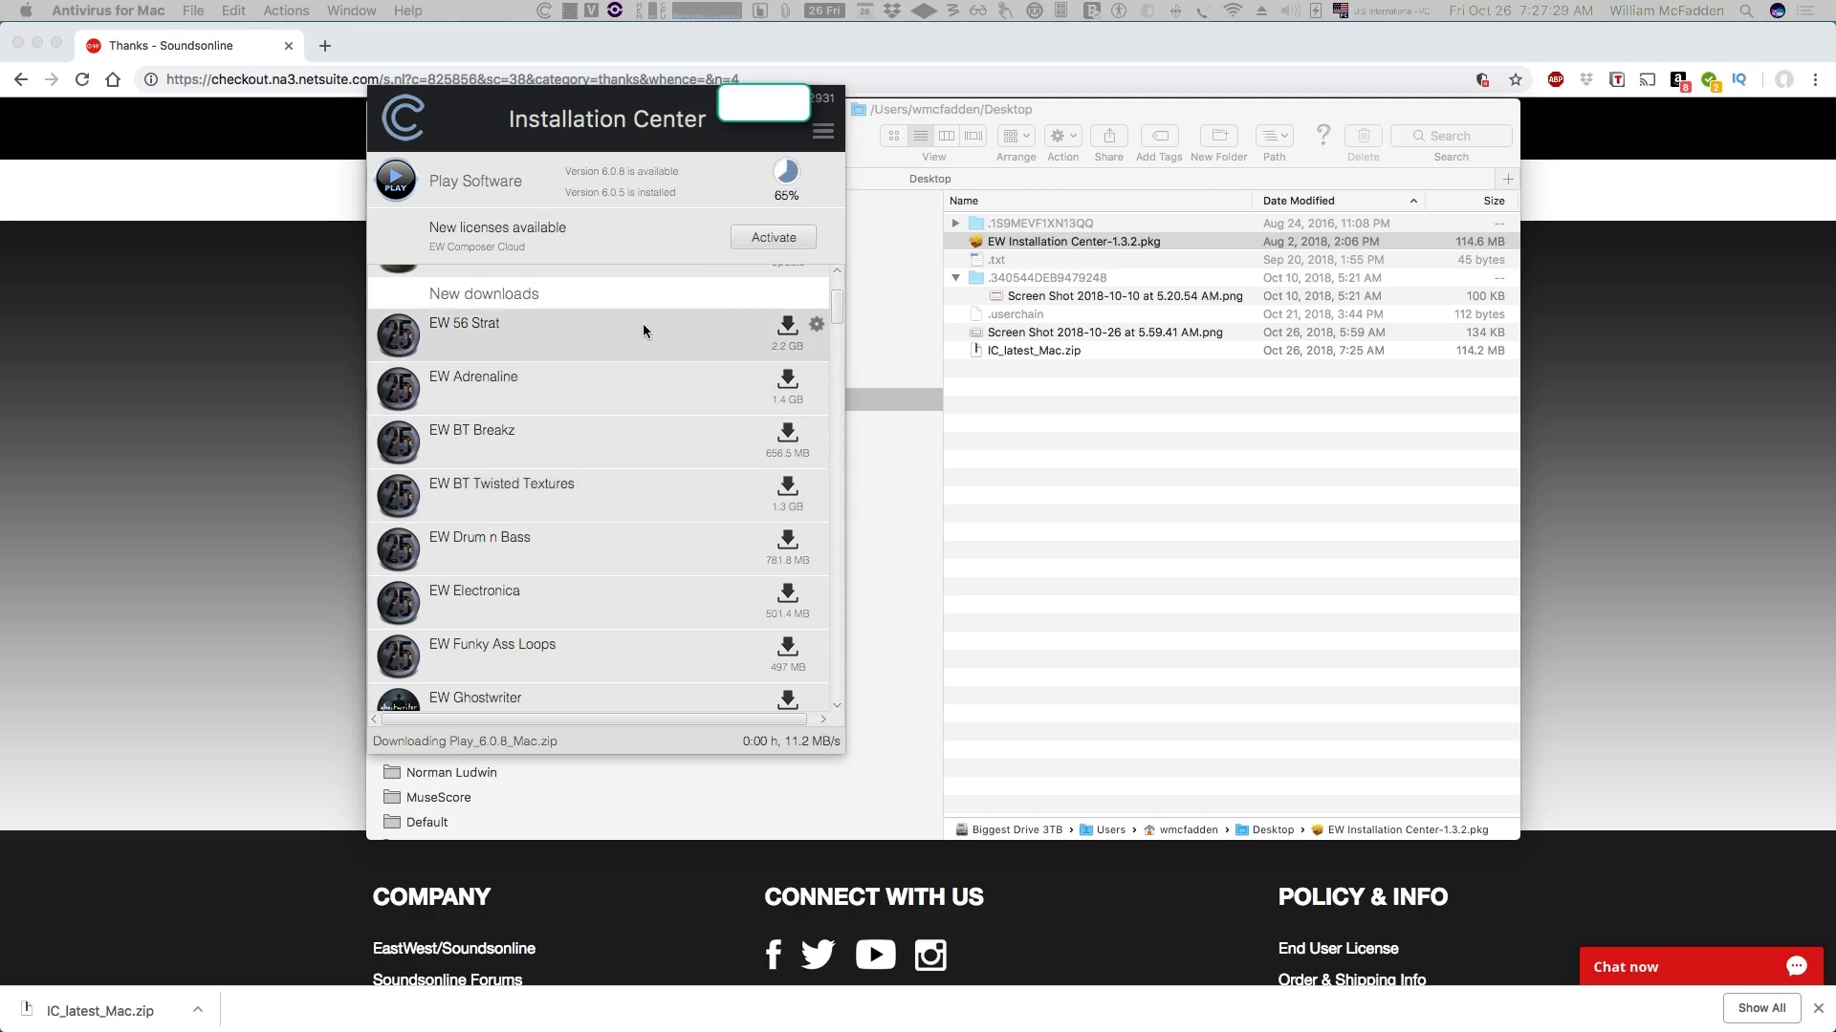
scroll(629, 455, "down", 3)
scroll(612, 478, "down", 5)
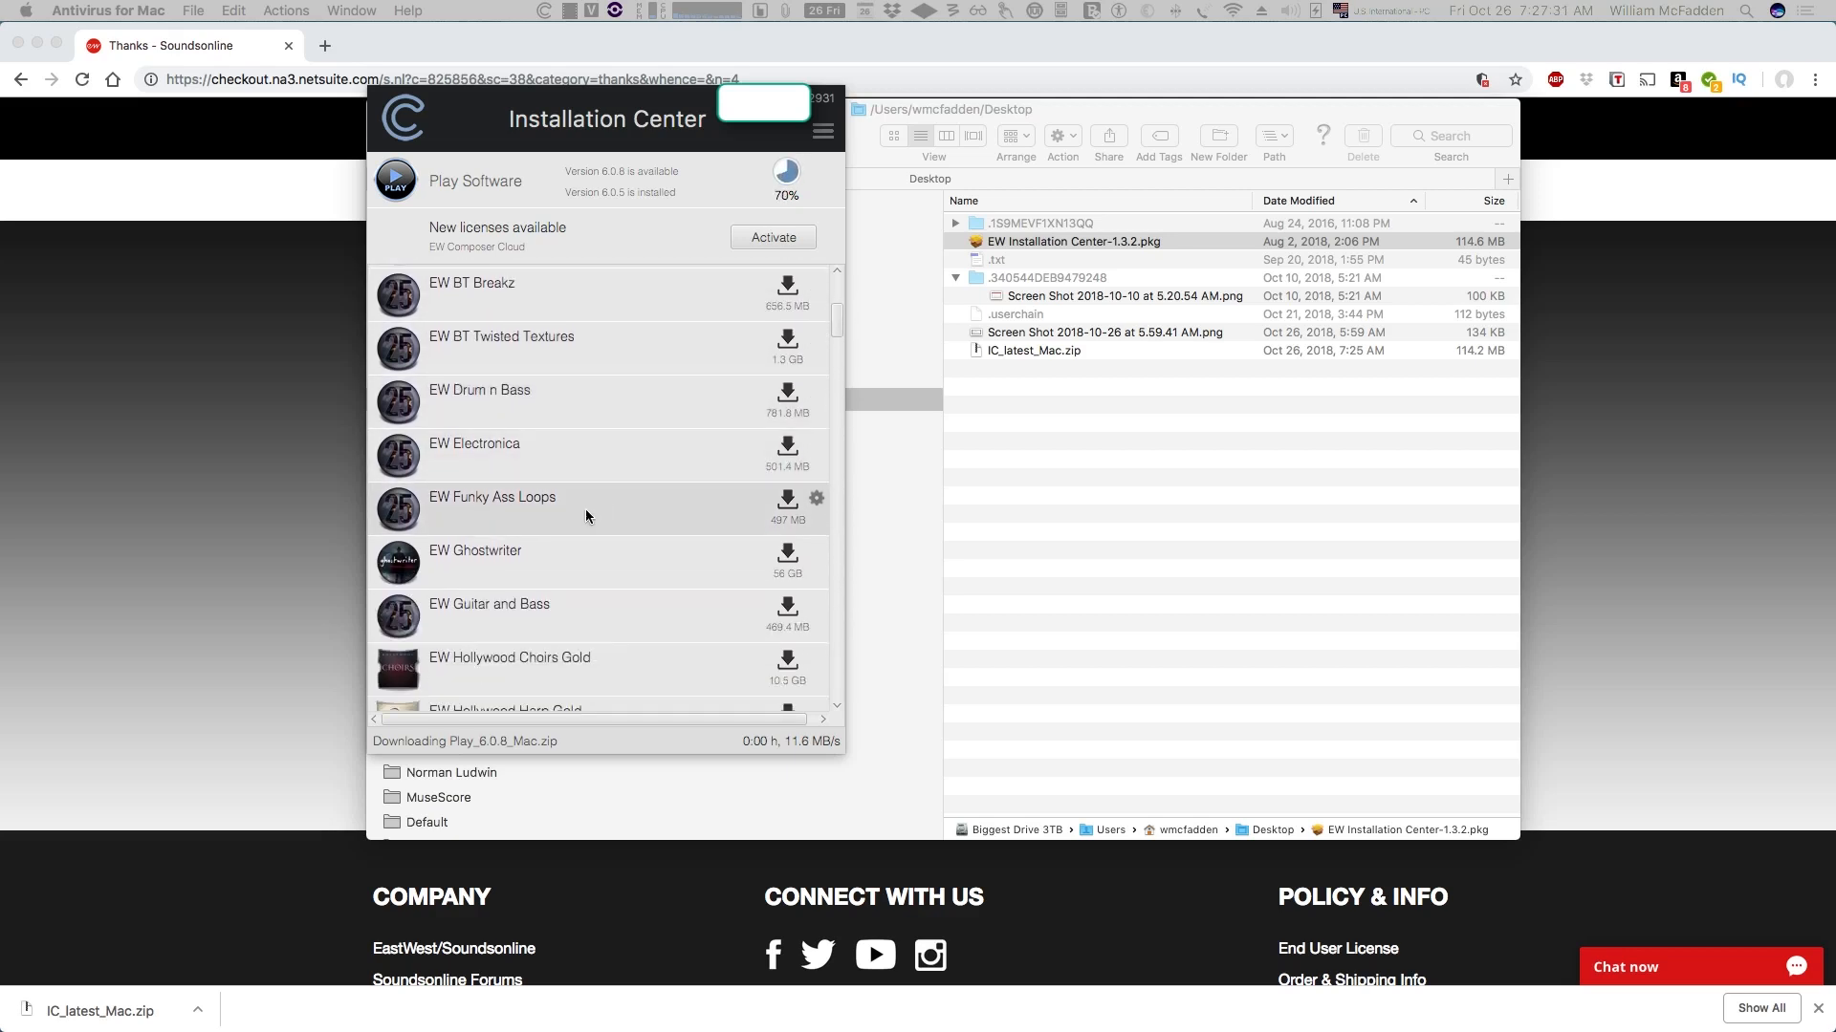
scroll(608, 510, "down", 9)
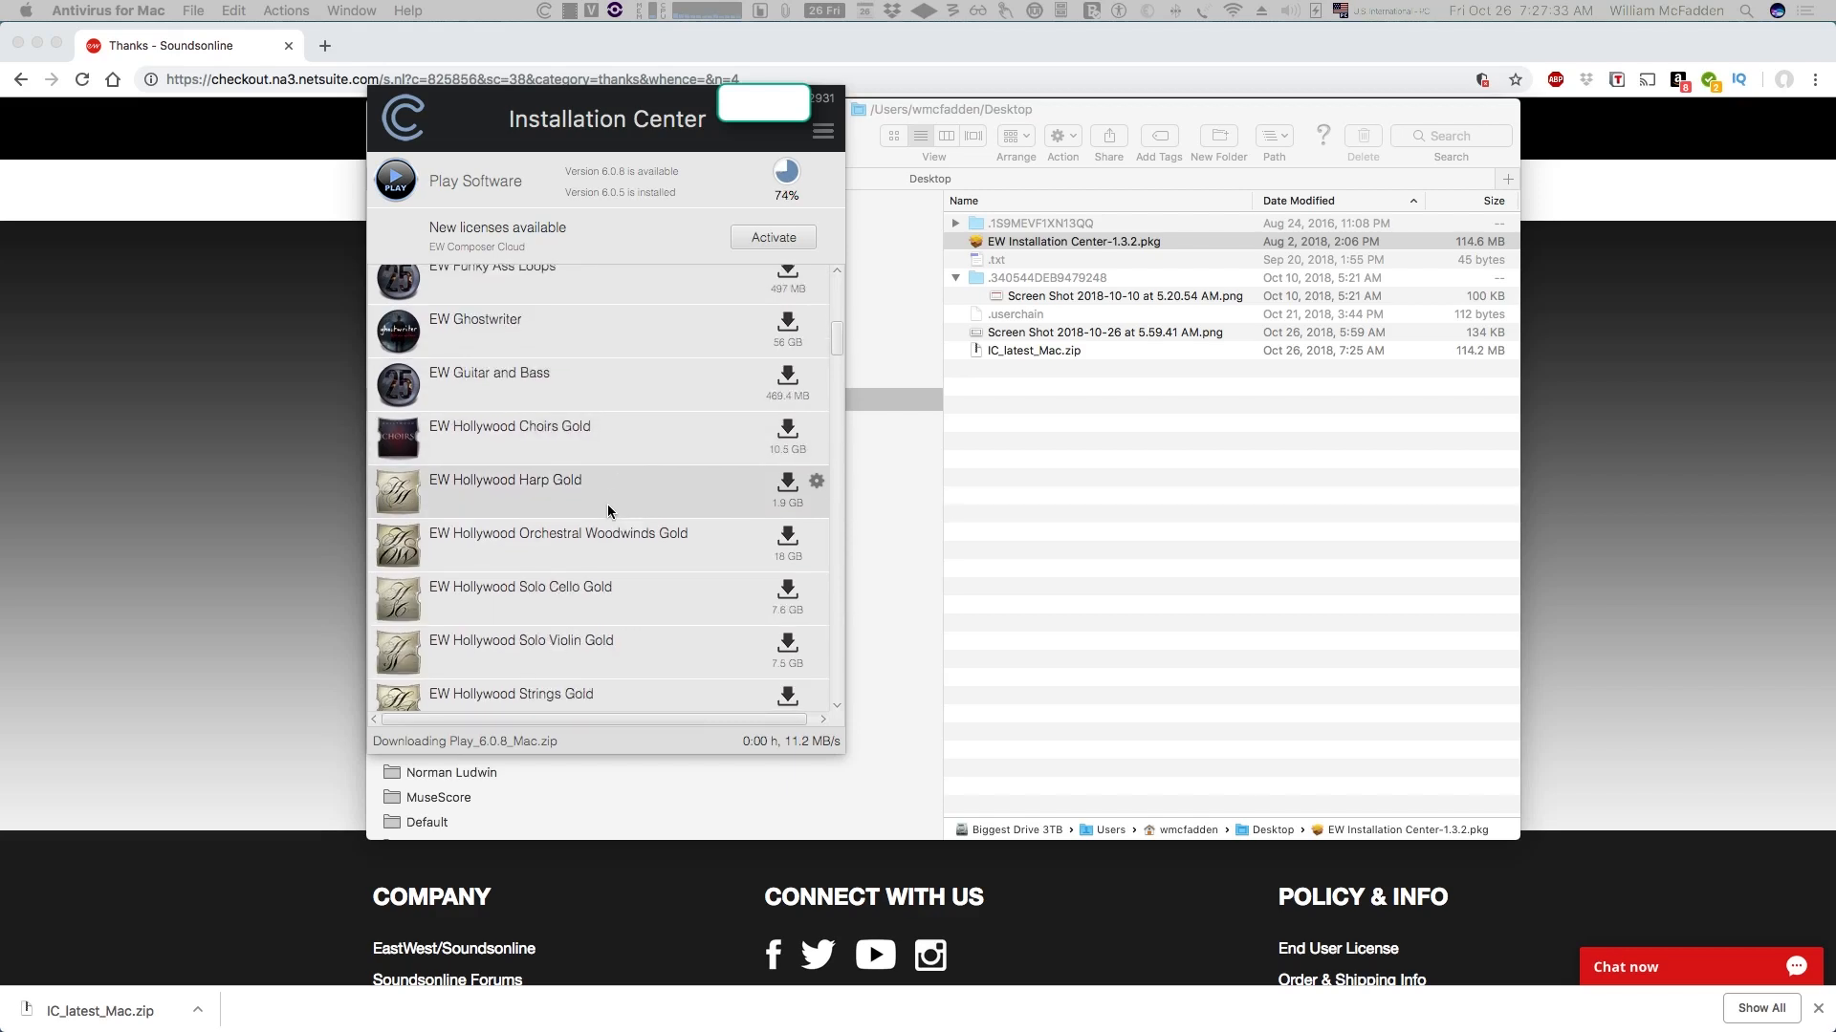
scroll(629, 514, "down", 5)
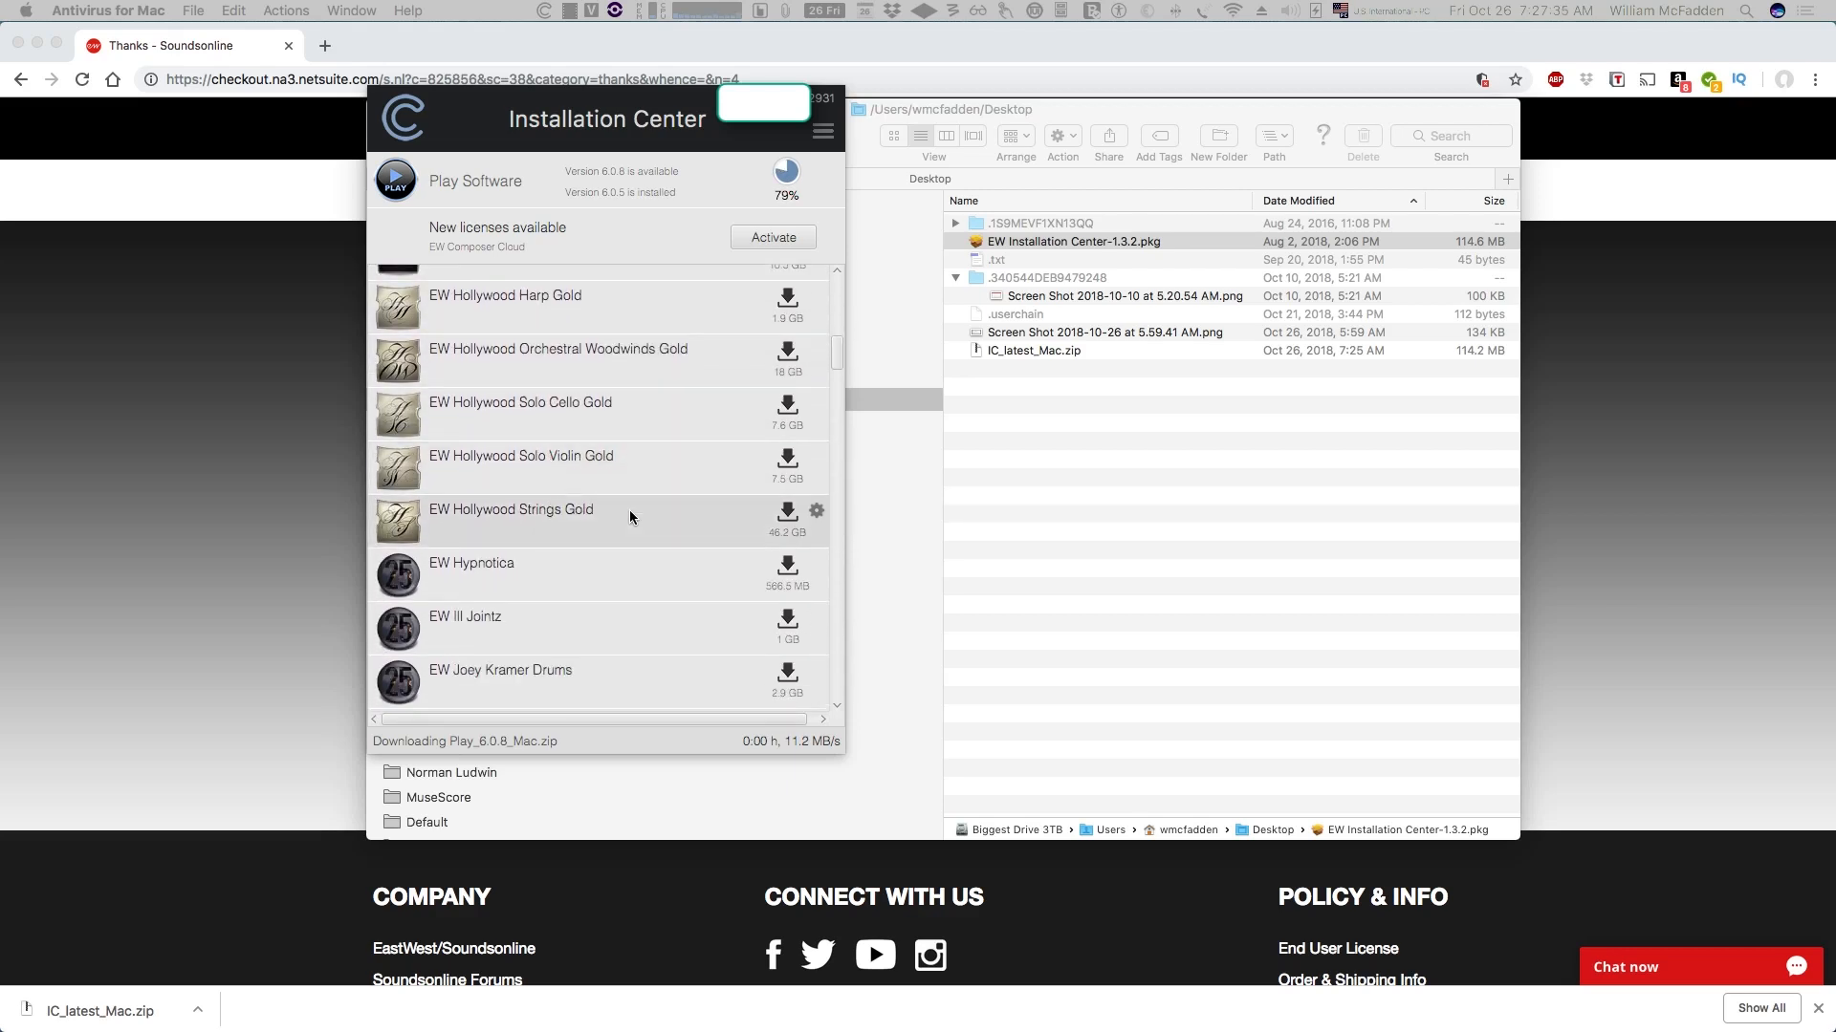
scroll(629, 516, "down", 7)
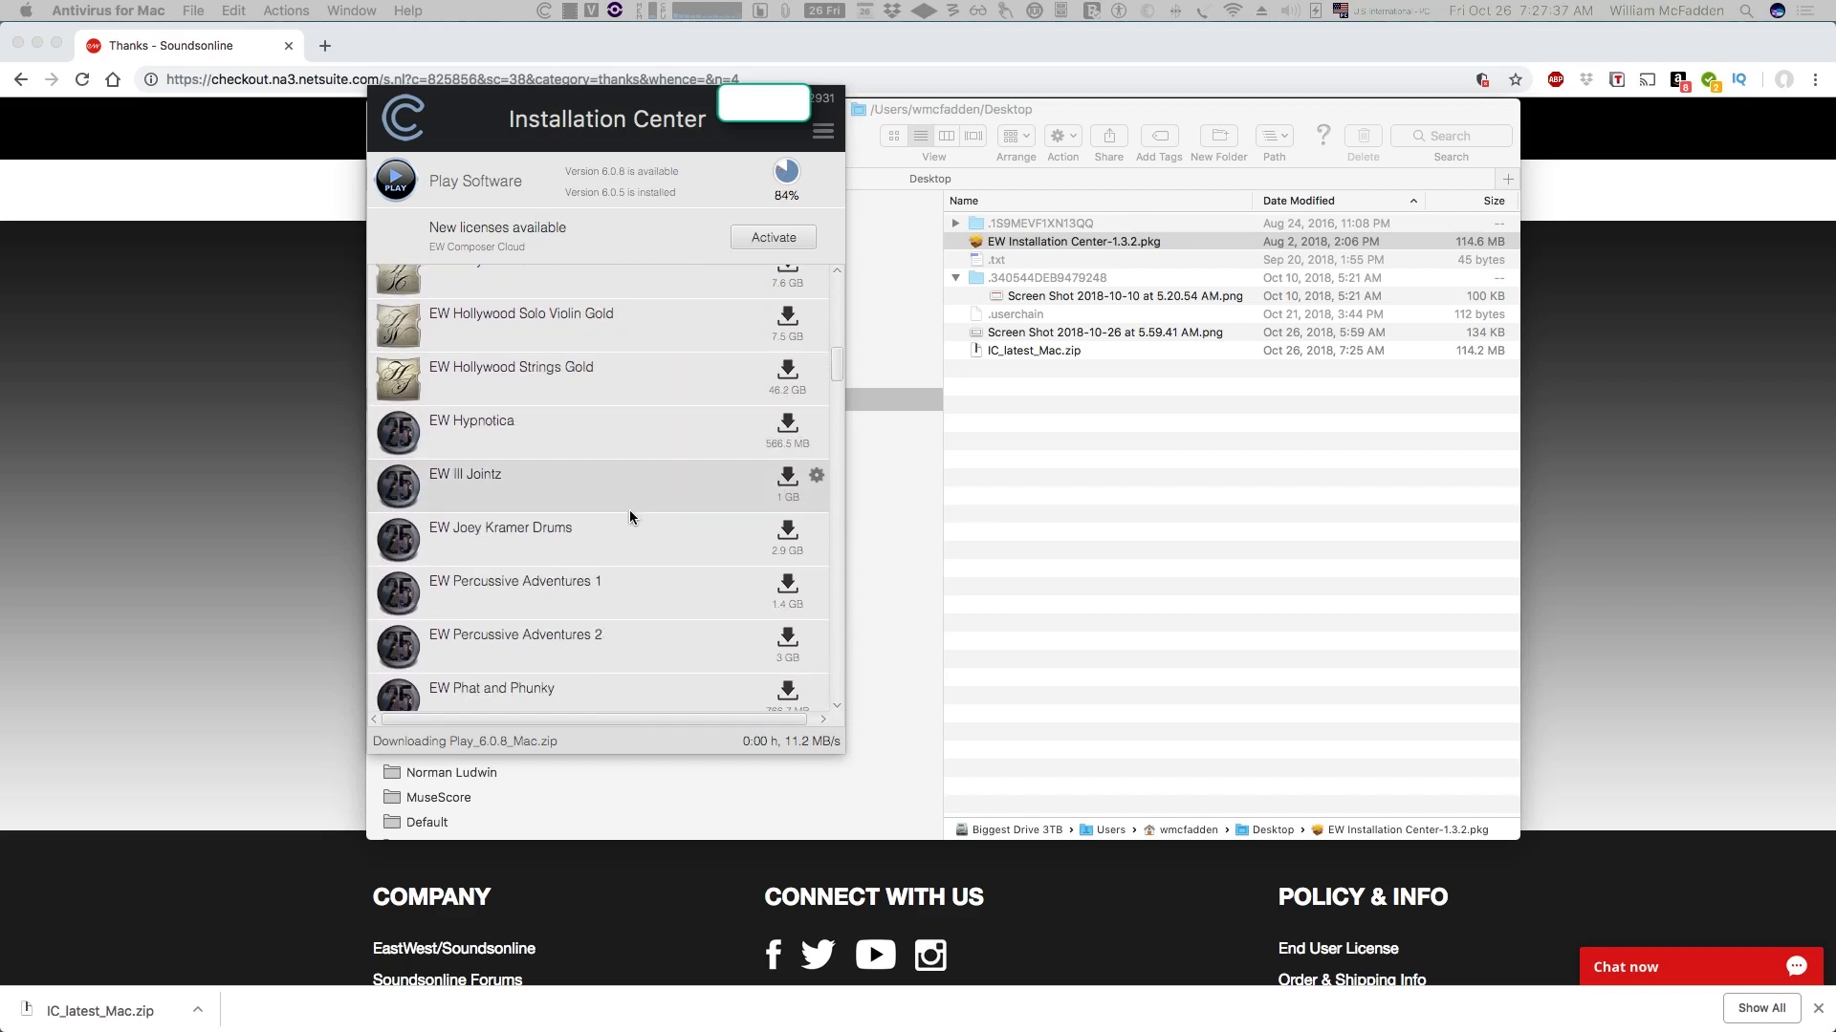
scroll(629, 518, "down", 8)
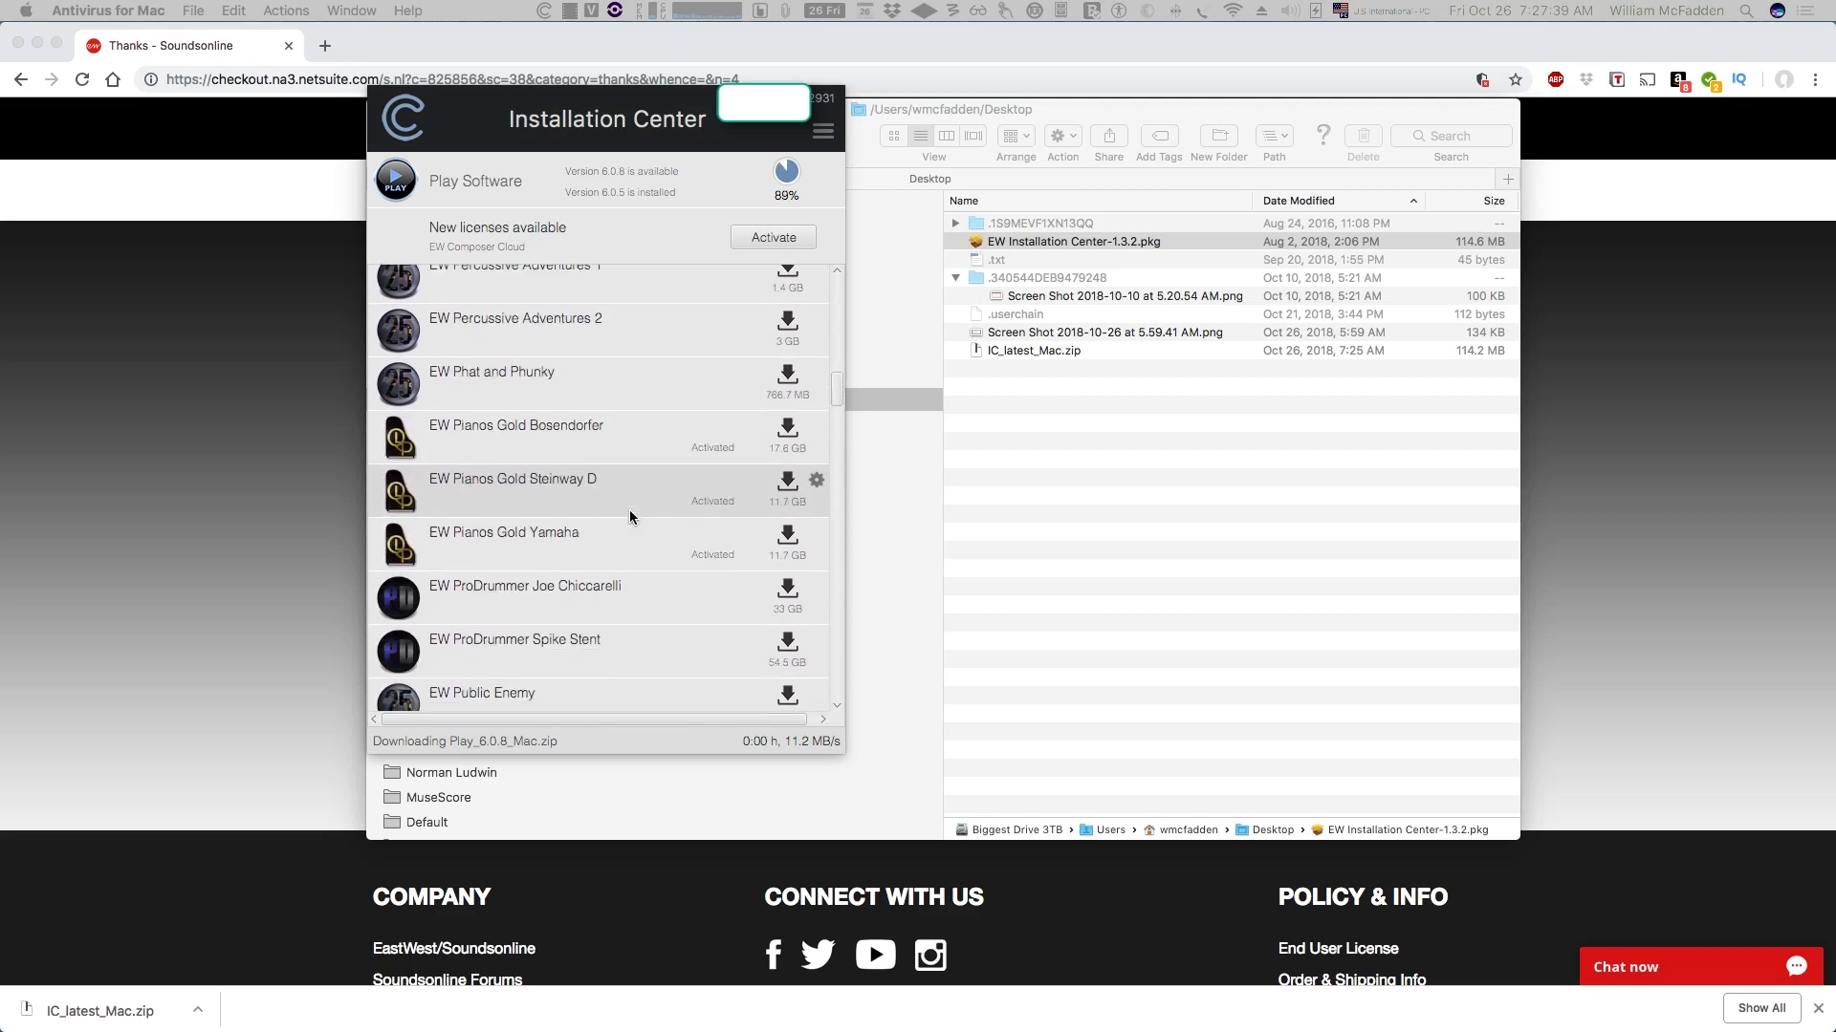
scroll(629, 518, "down", 5)
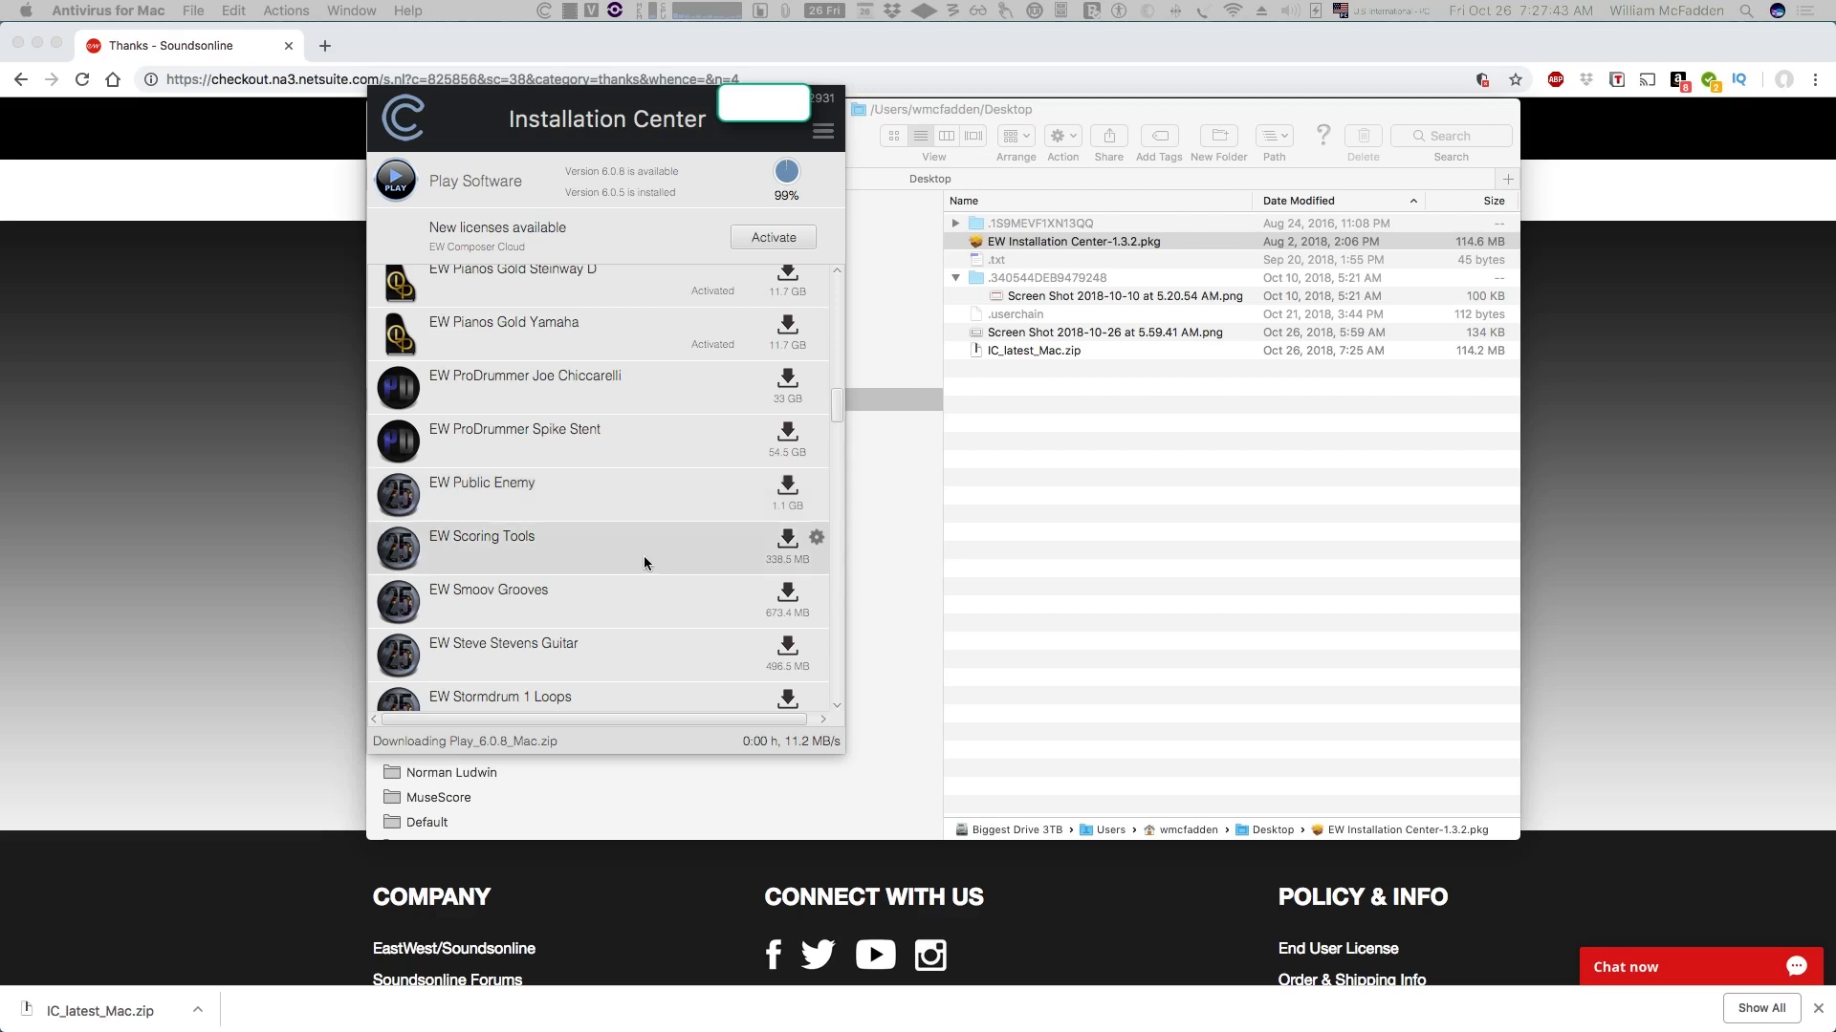
scroll(656, 554, "down", 8)
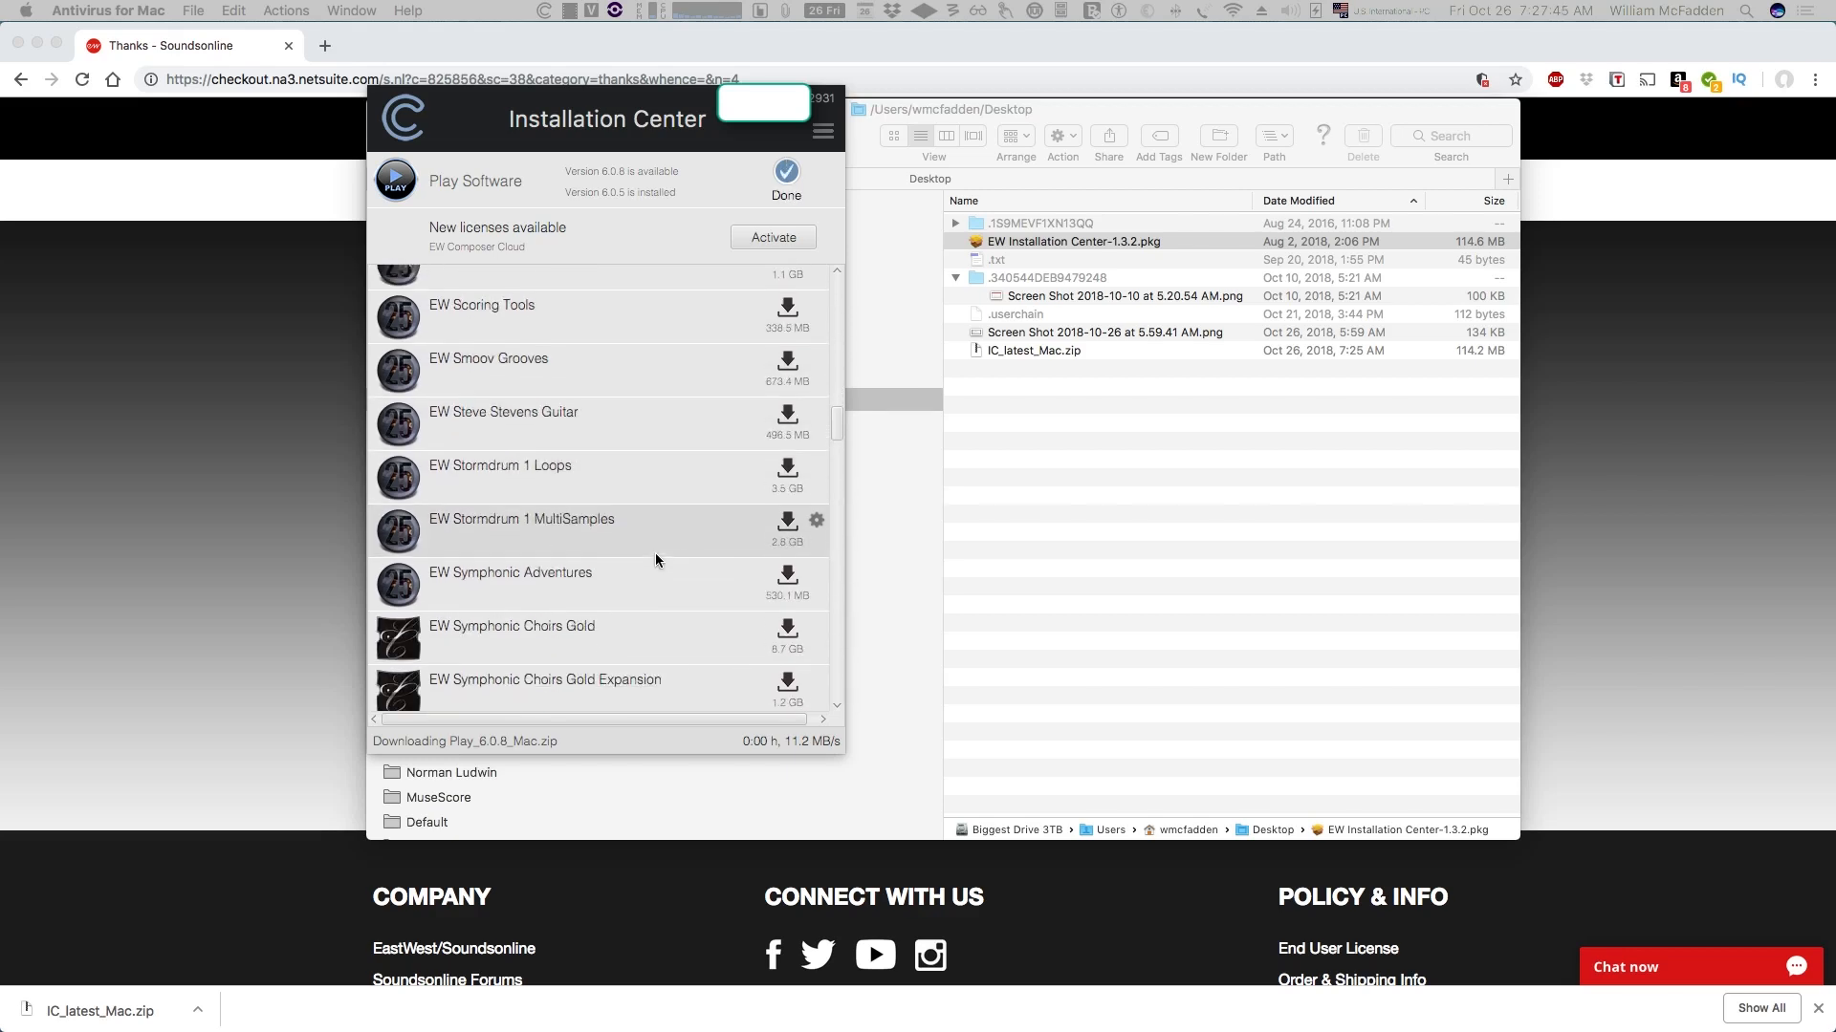
scroll(656, 557, "down", 5)
scroll(655, 559, "down", 10)
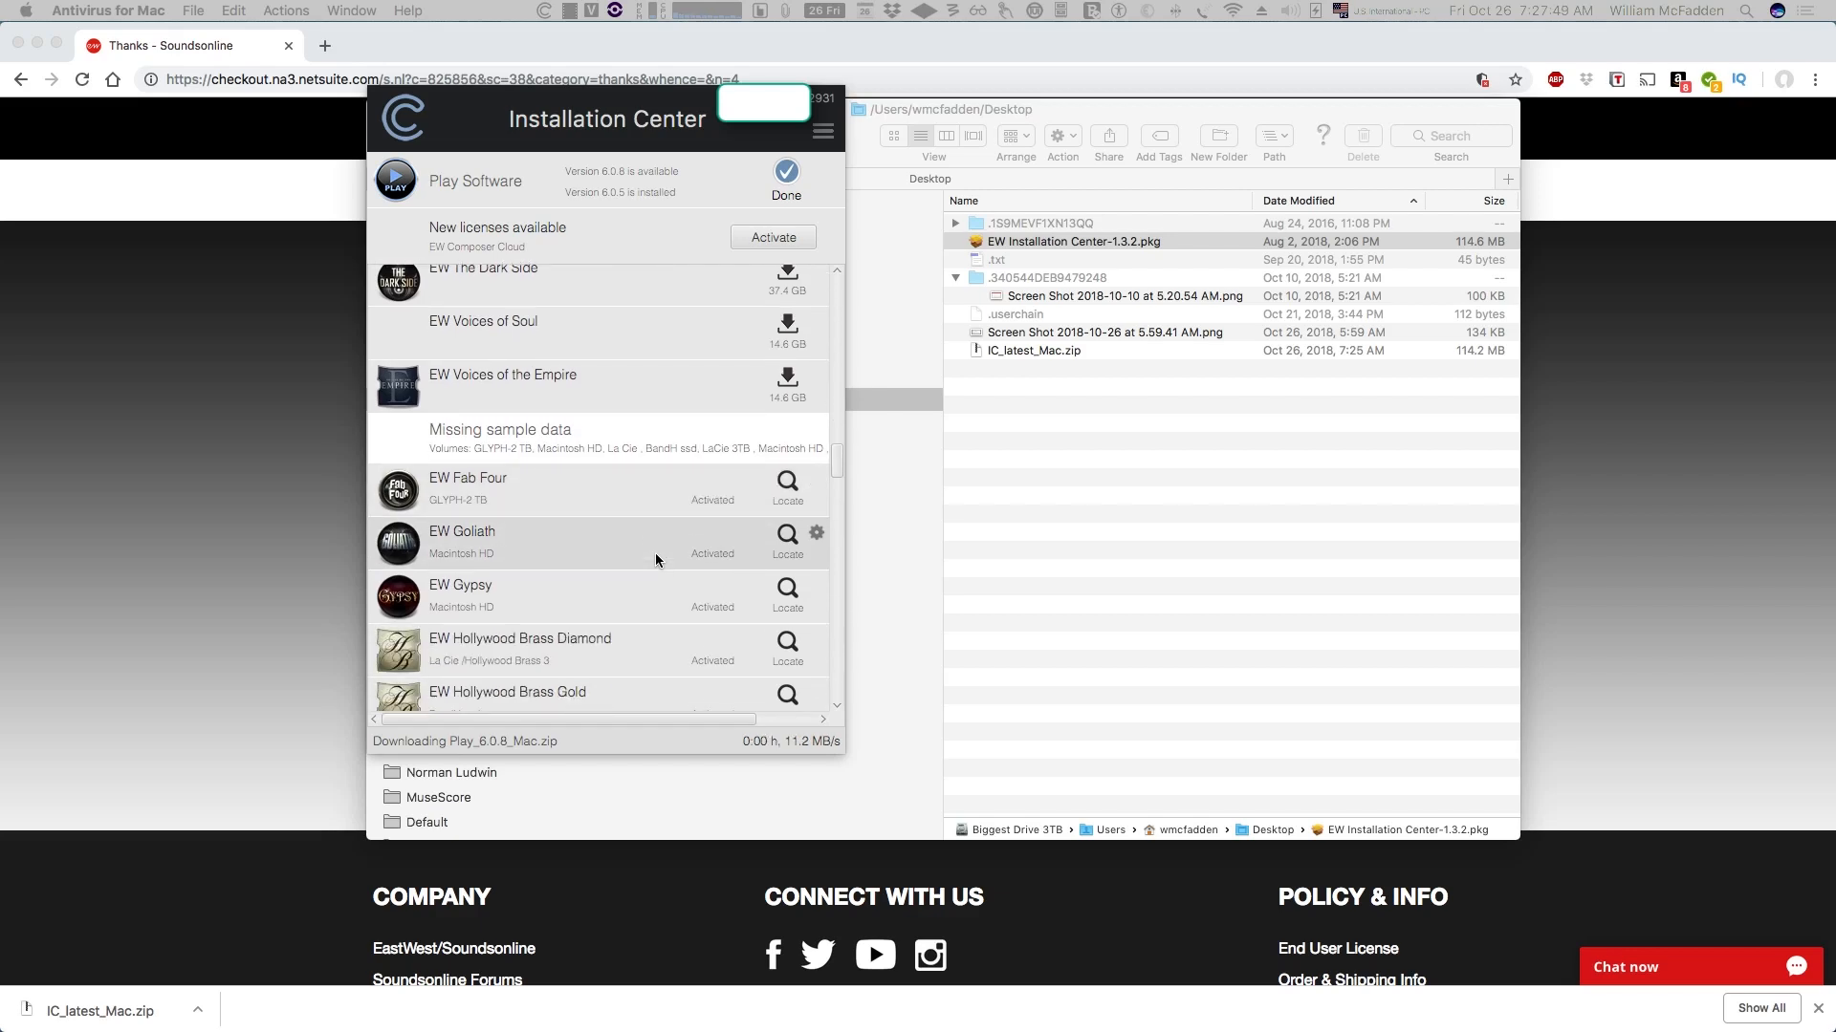
scroll(656, 561, "down", 1)
scroll(656, 559, "down", 2)
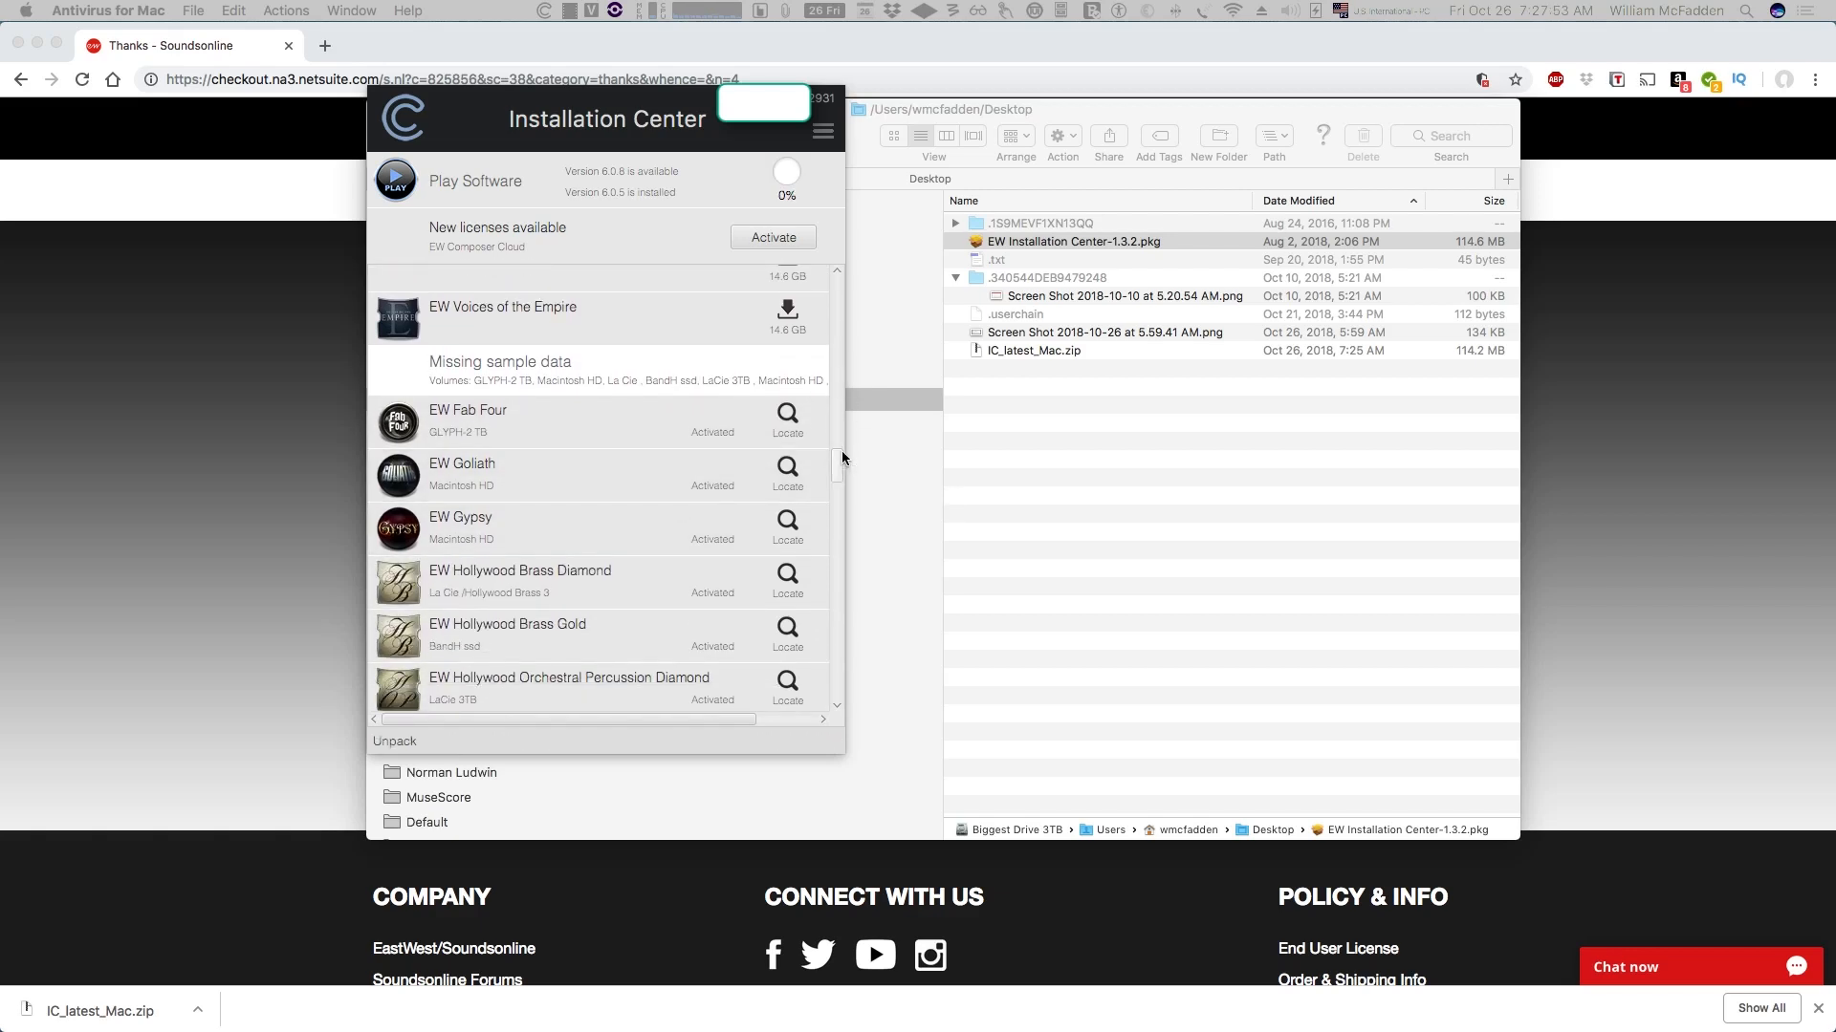
left_click_drag(842, 468, 840, 492)
scroll(840, 509, "down", 15)
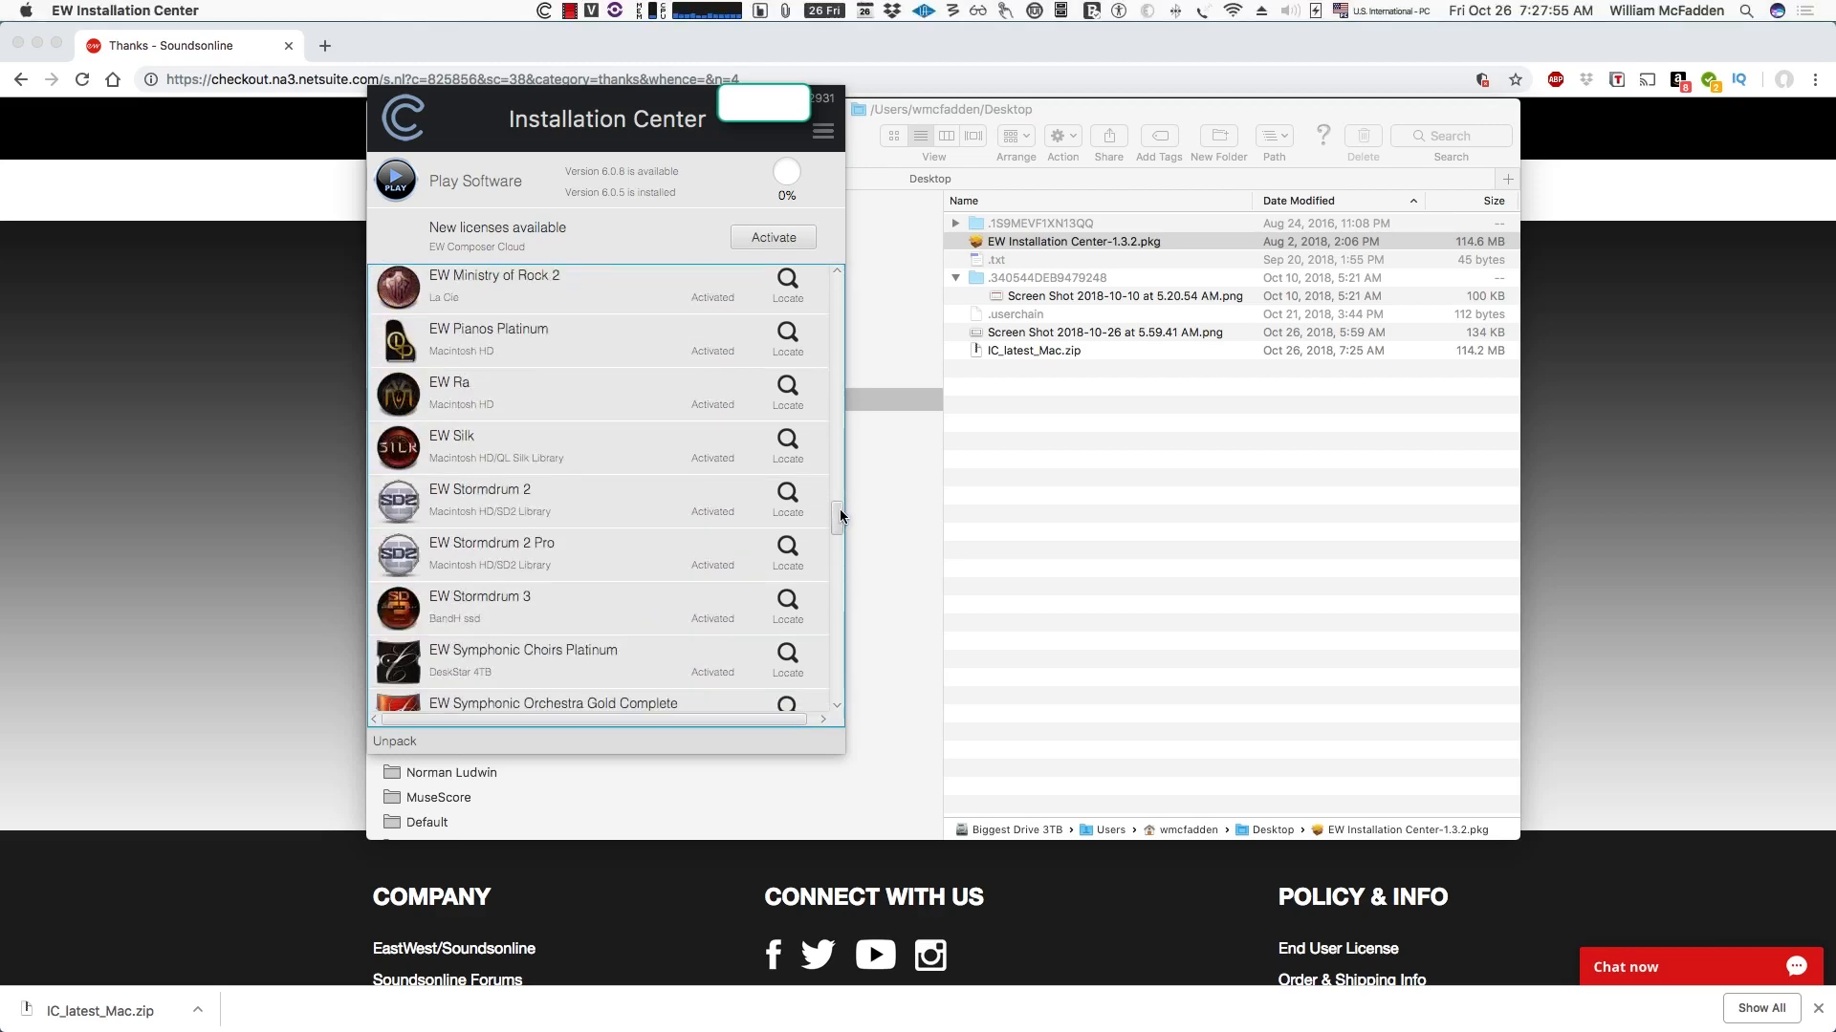
scroll(837, 579, "up", 10)
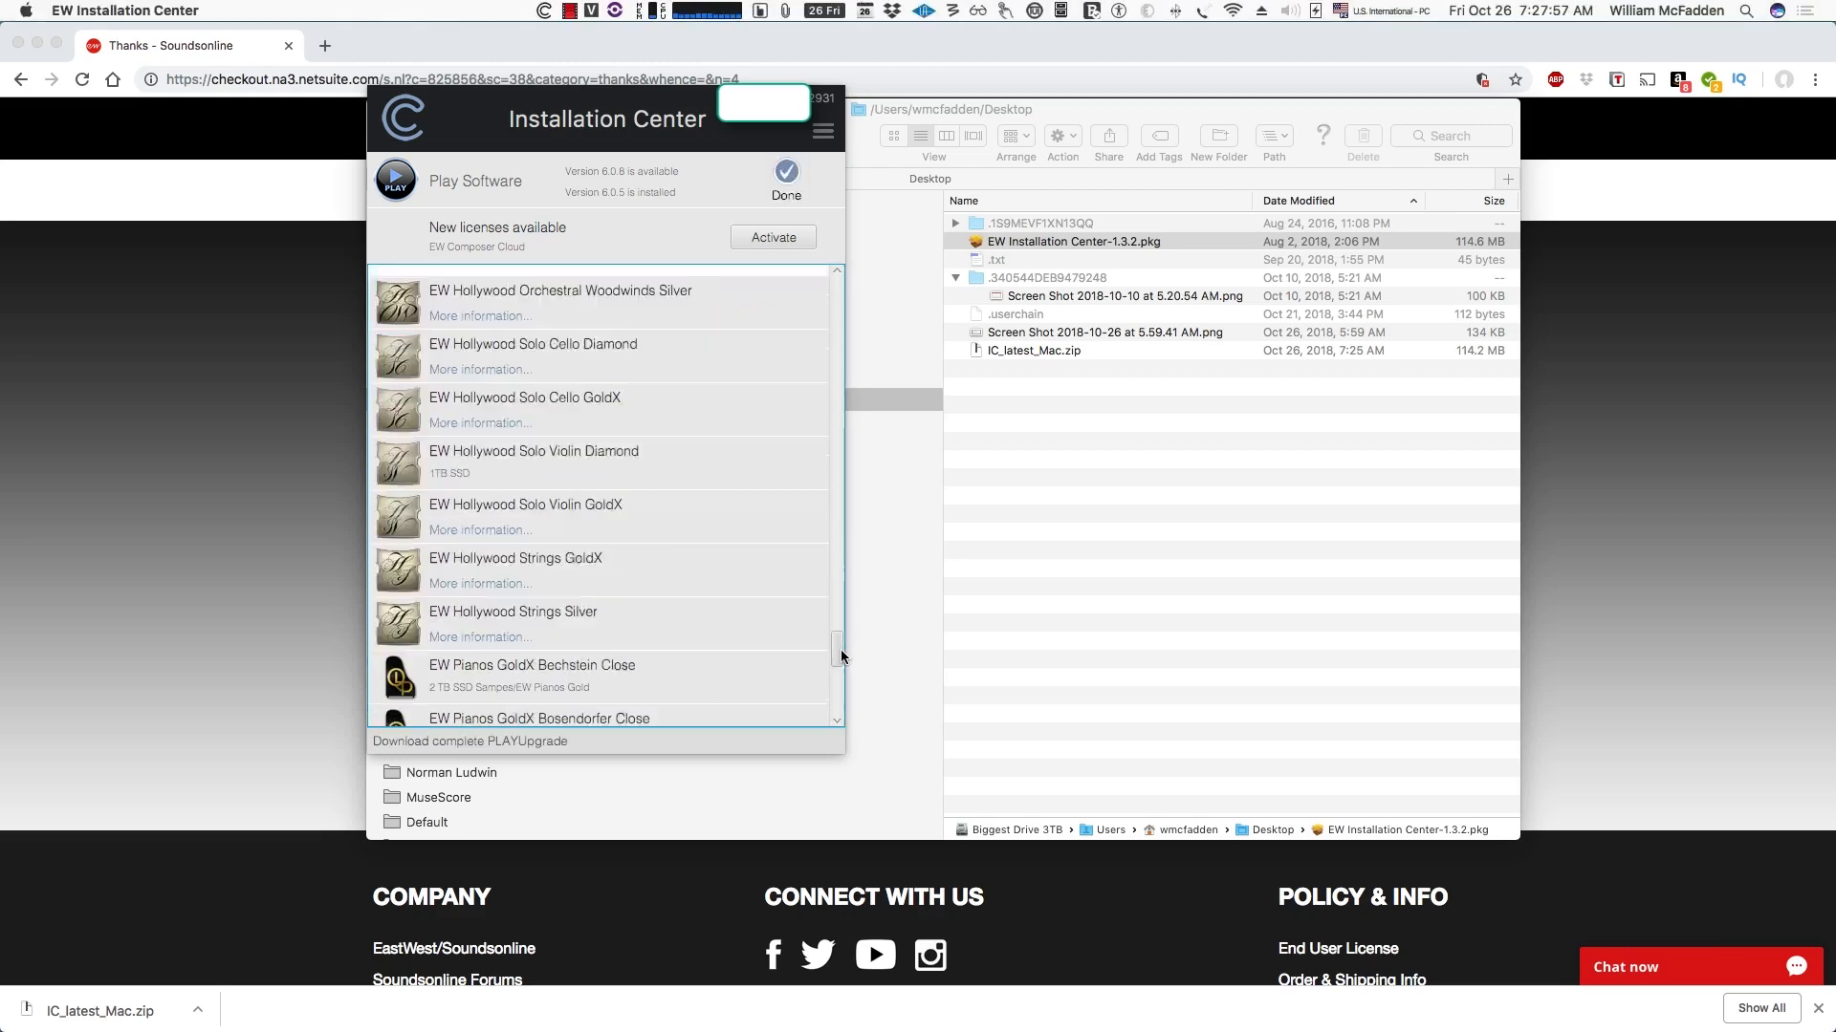
scroll(825, 466, "up", 5)
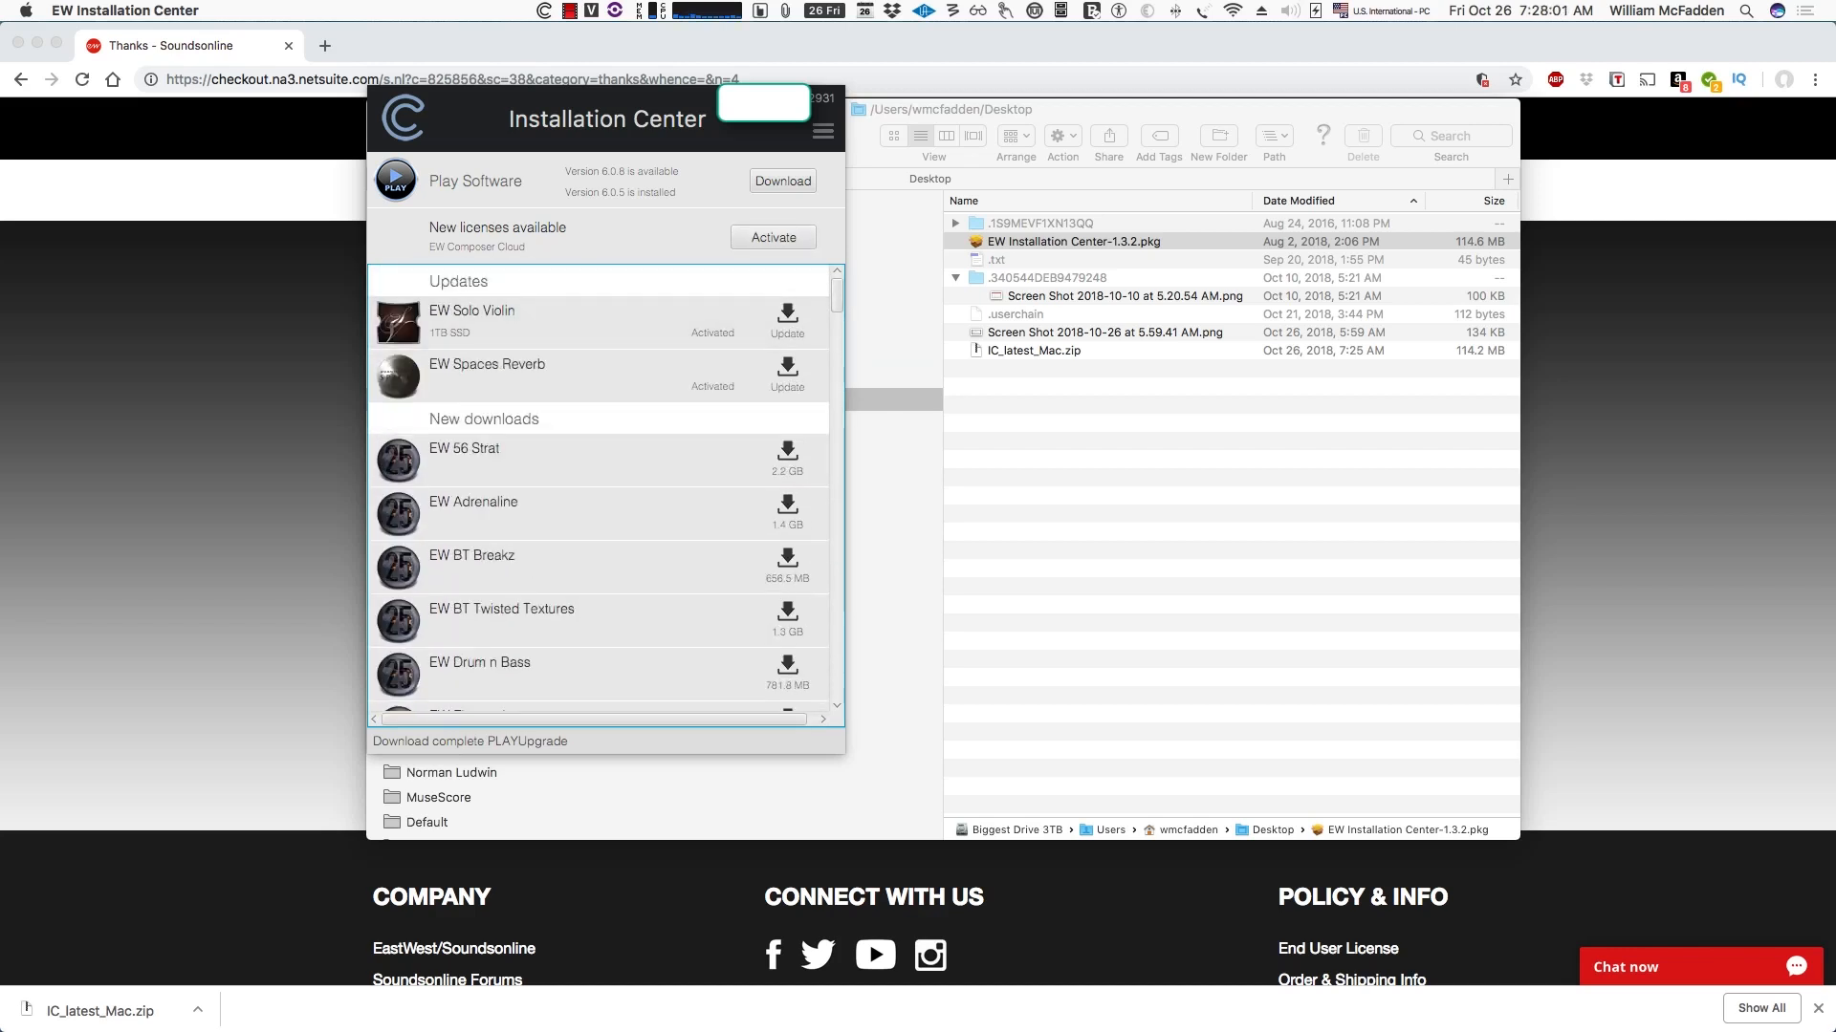
Accept the PLAY license agreement and run the standard installation on Biggest Drive 3TB, authorizing it with the Mac account password
left_click_drag(595, 153, 724, 130)
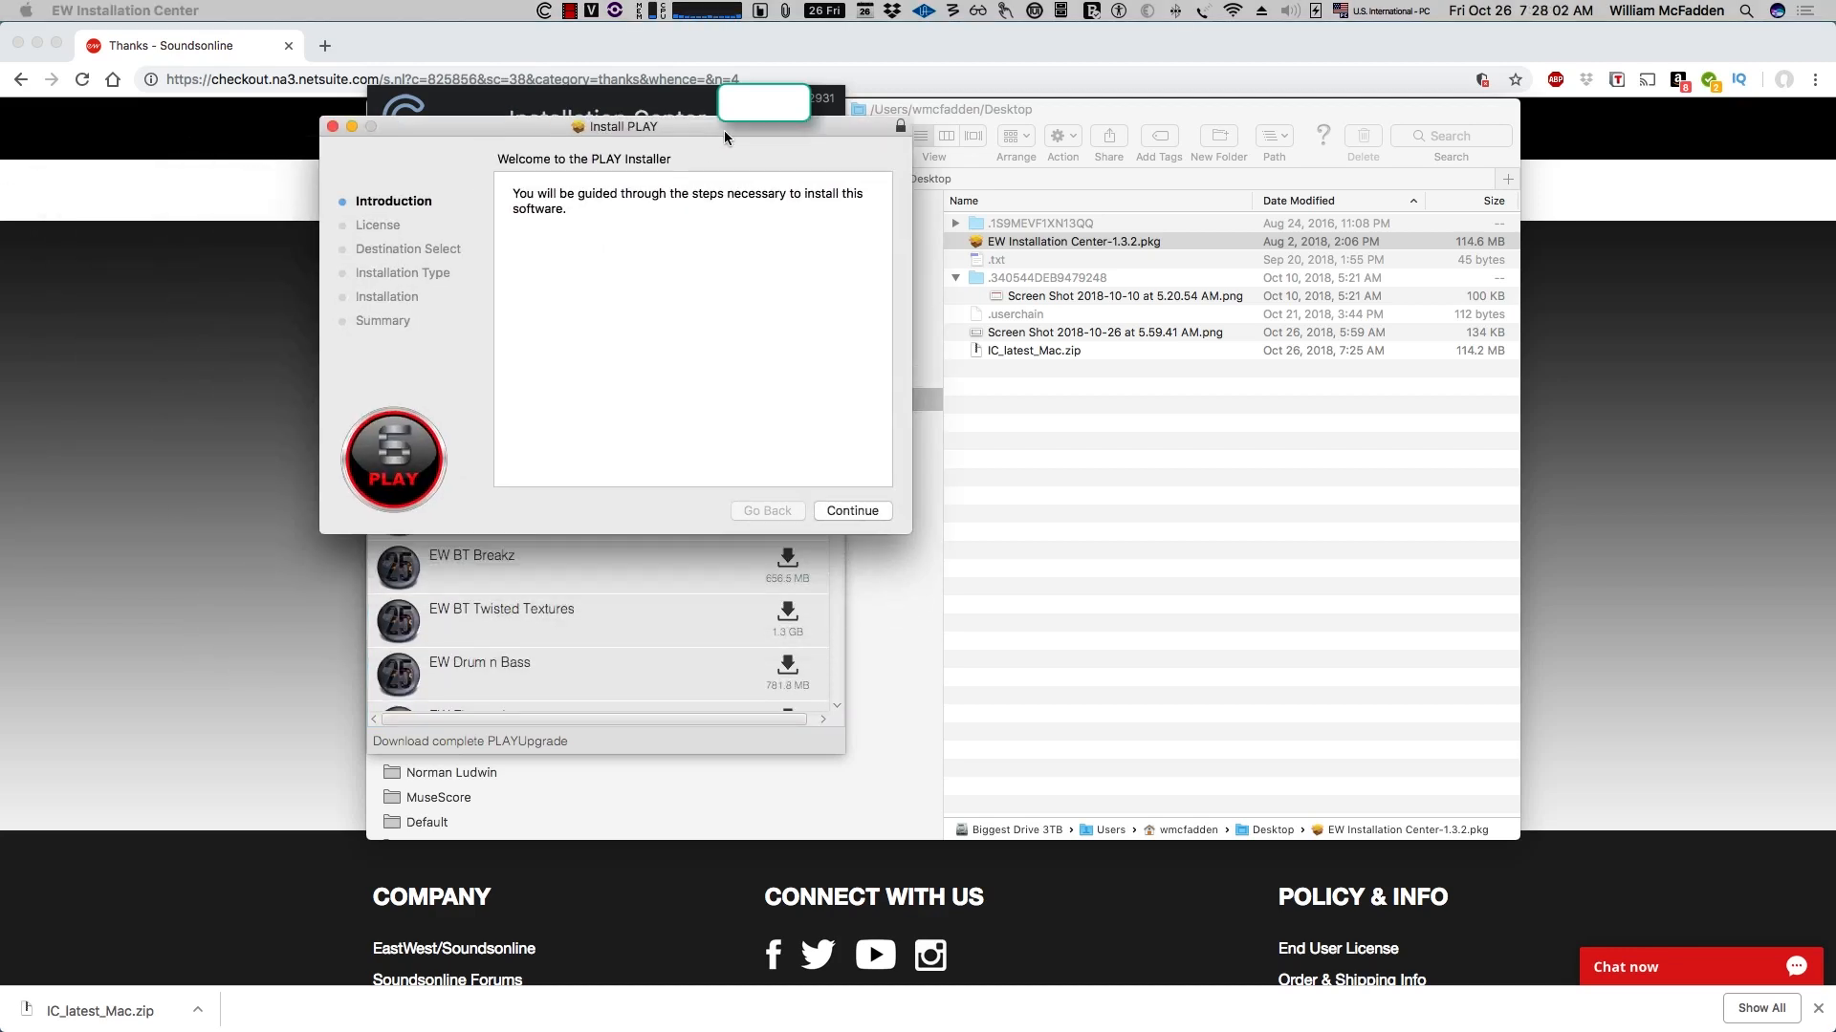
left_click(854, 513)
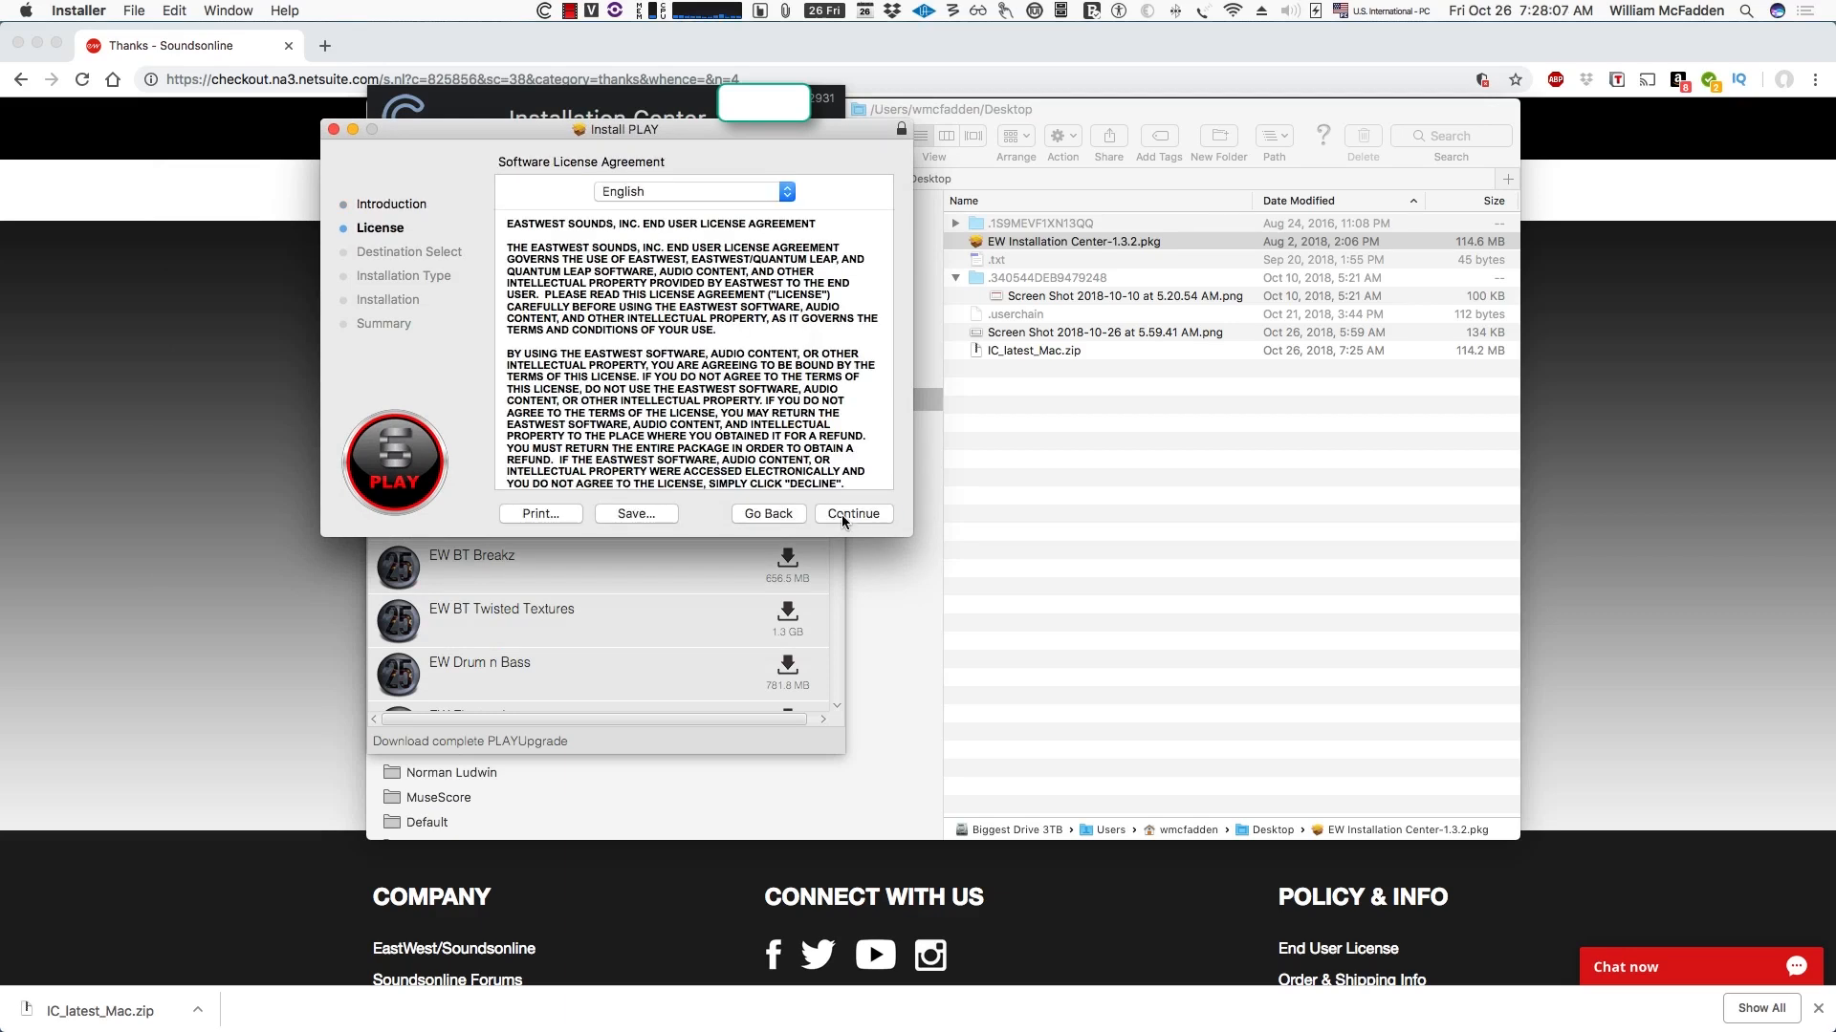
left_click(842, 514)
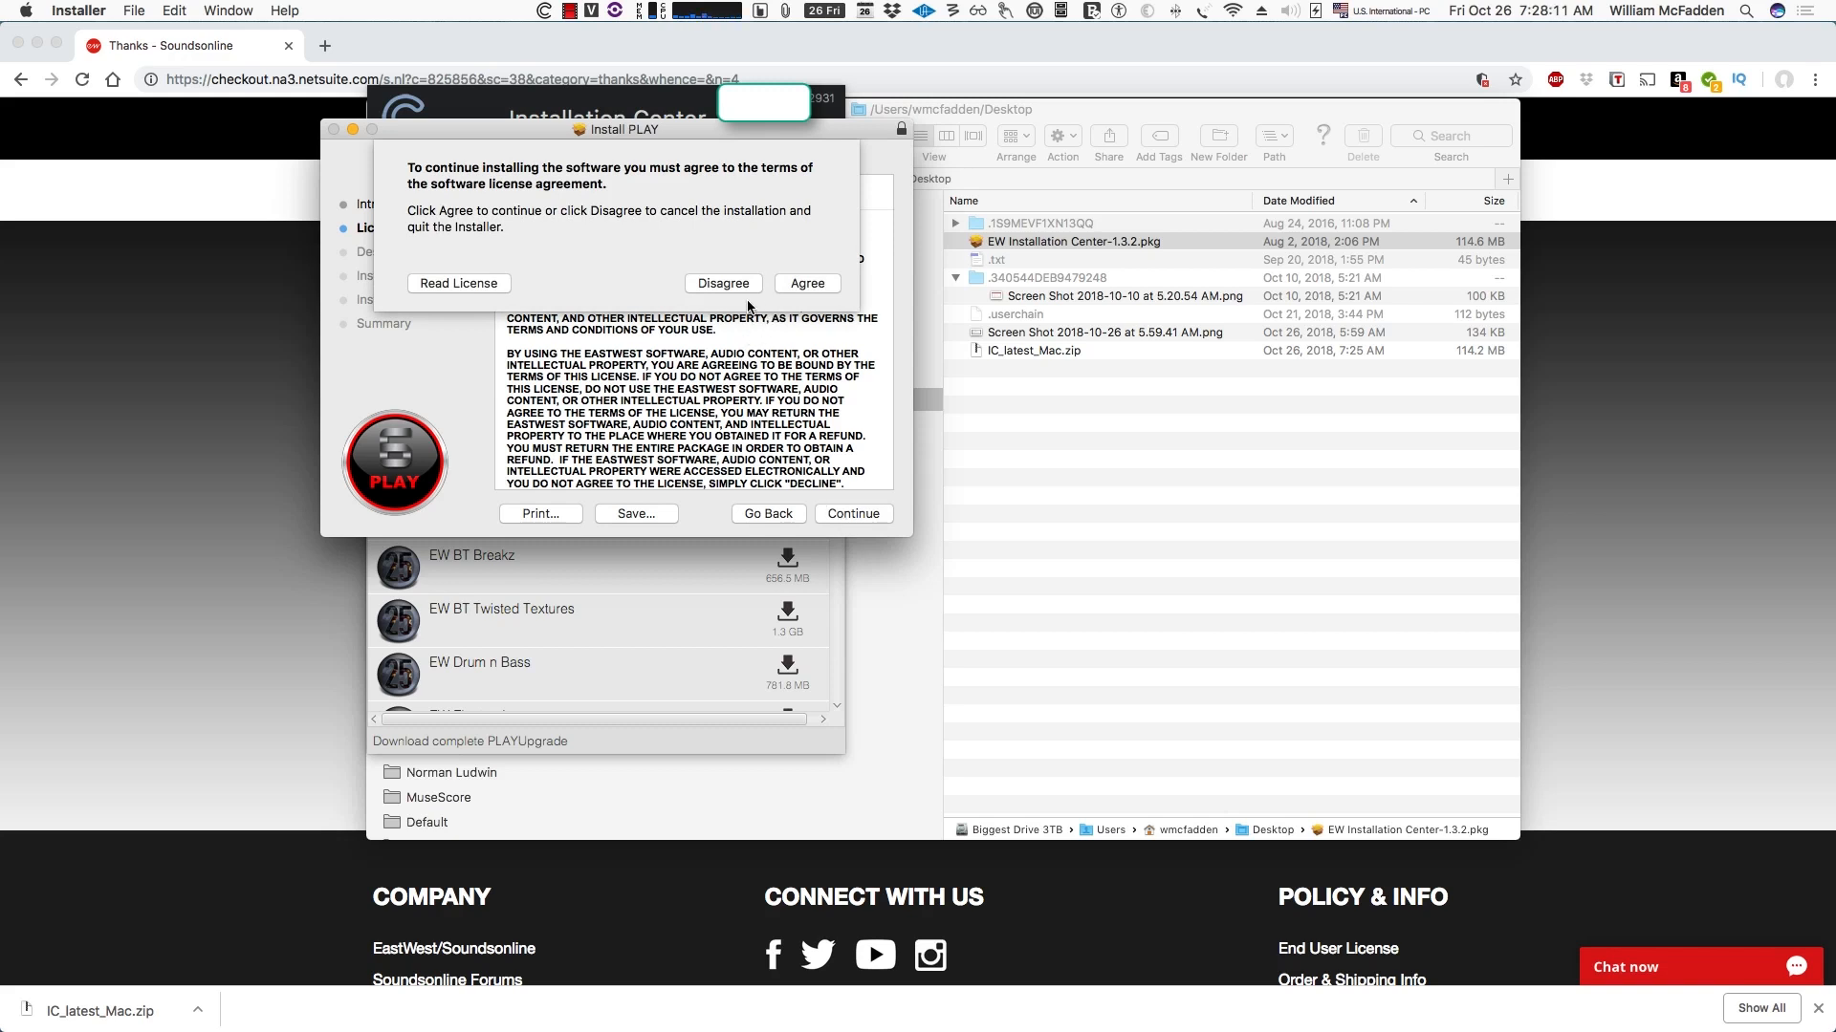
left_click(803, 283)
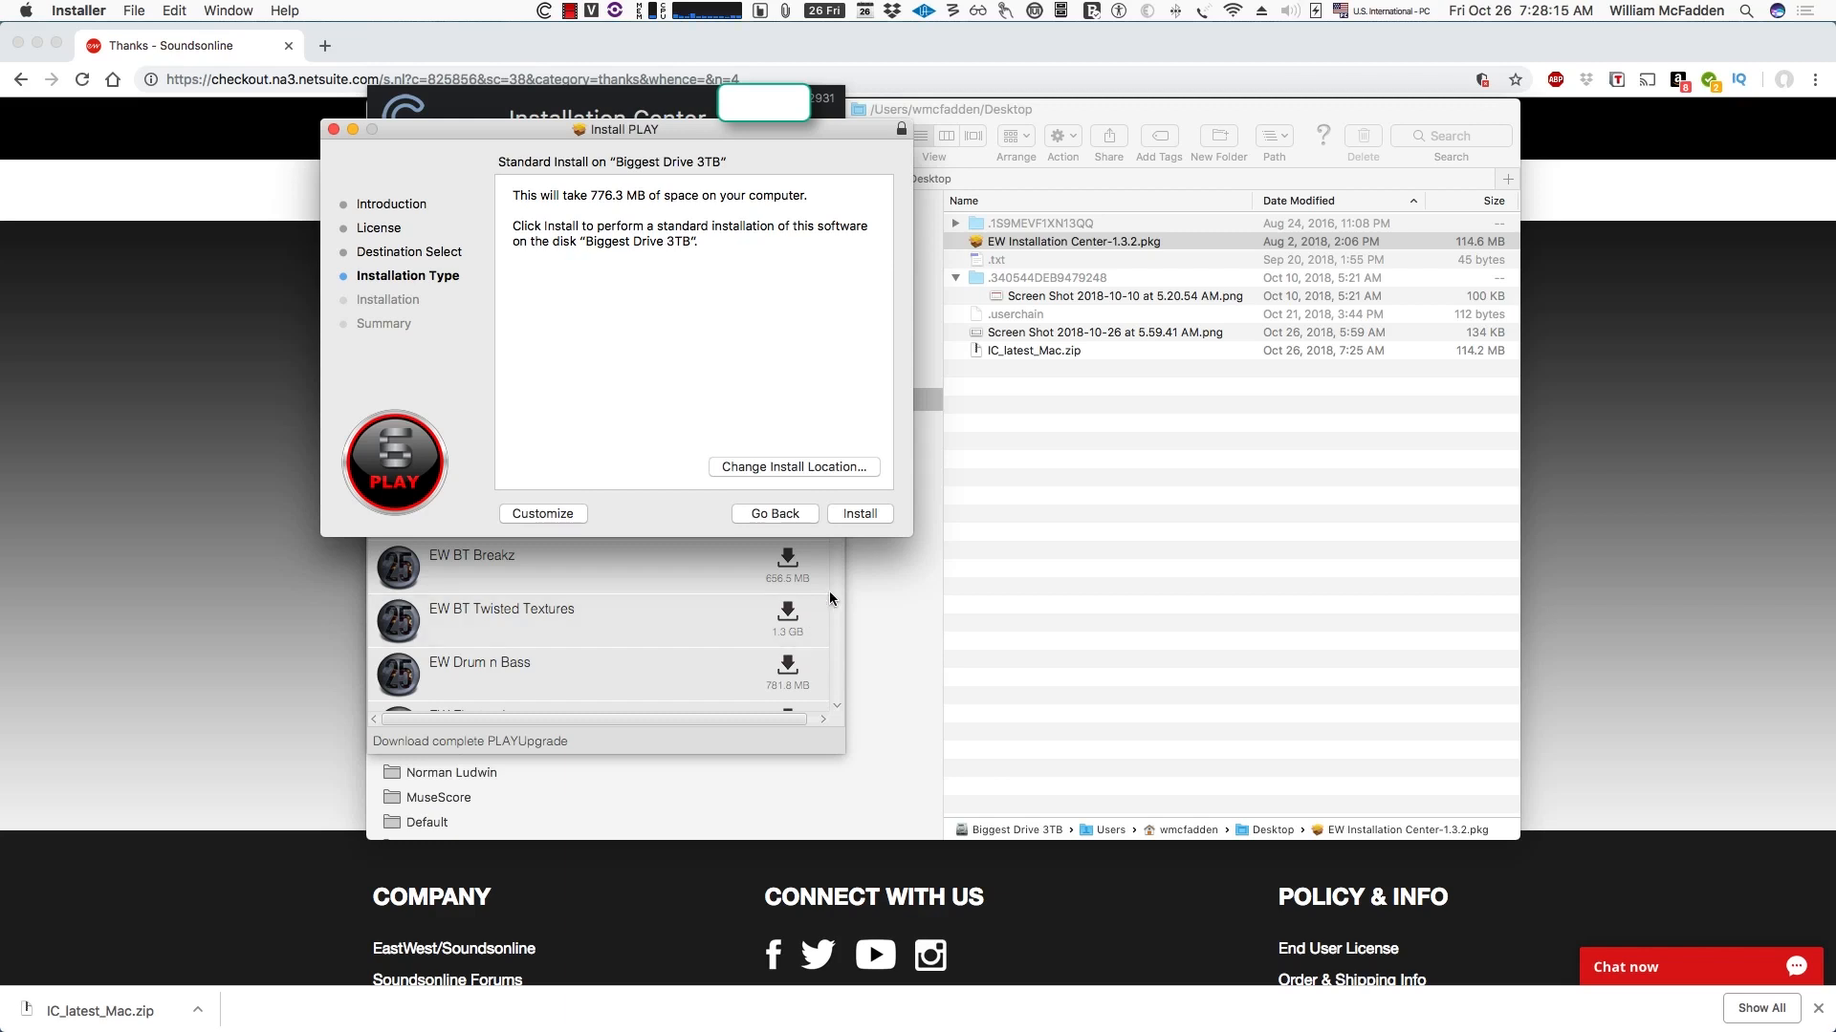
left_click(852, 515)
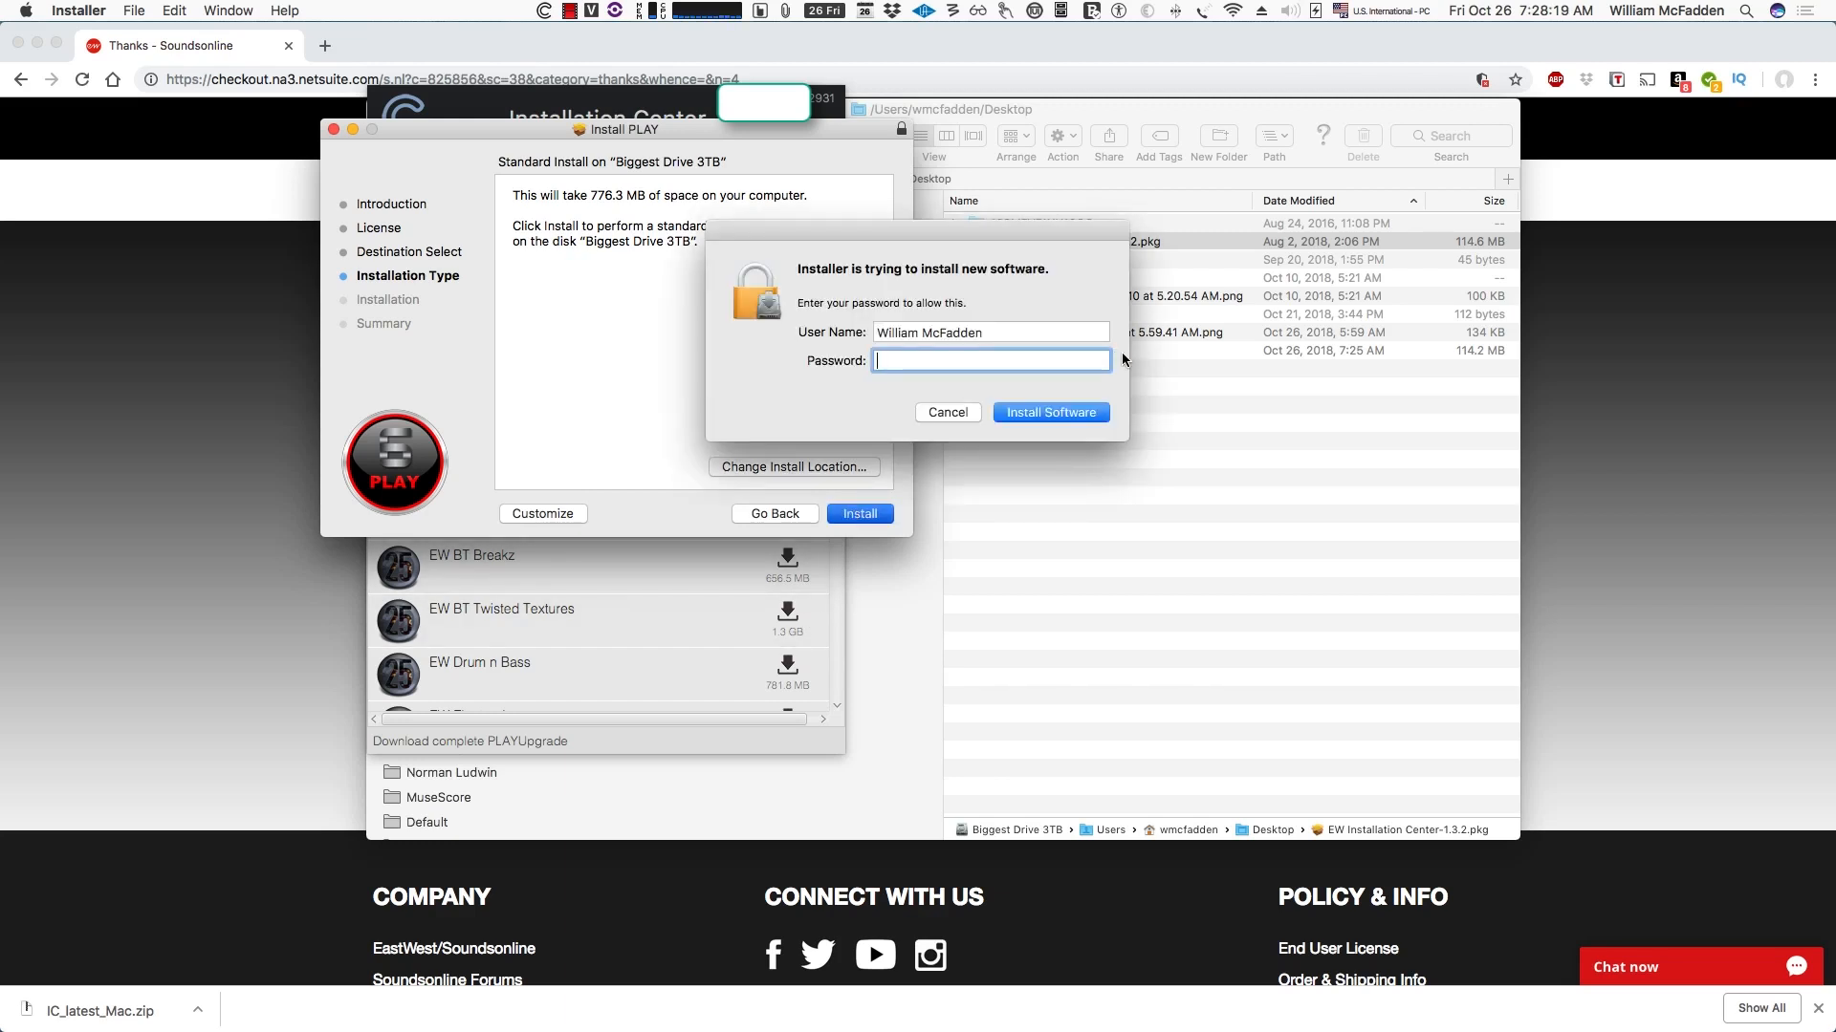
type("•••••••")
key("Return")
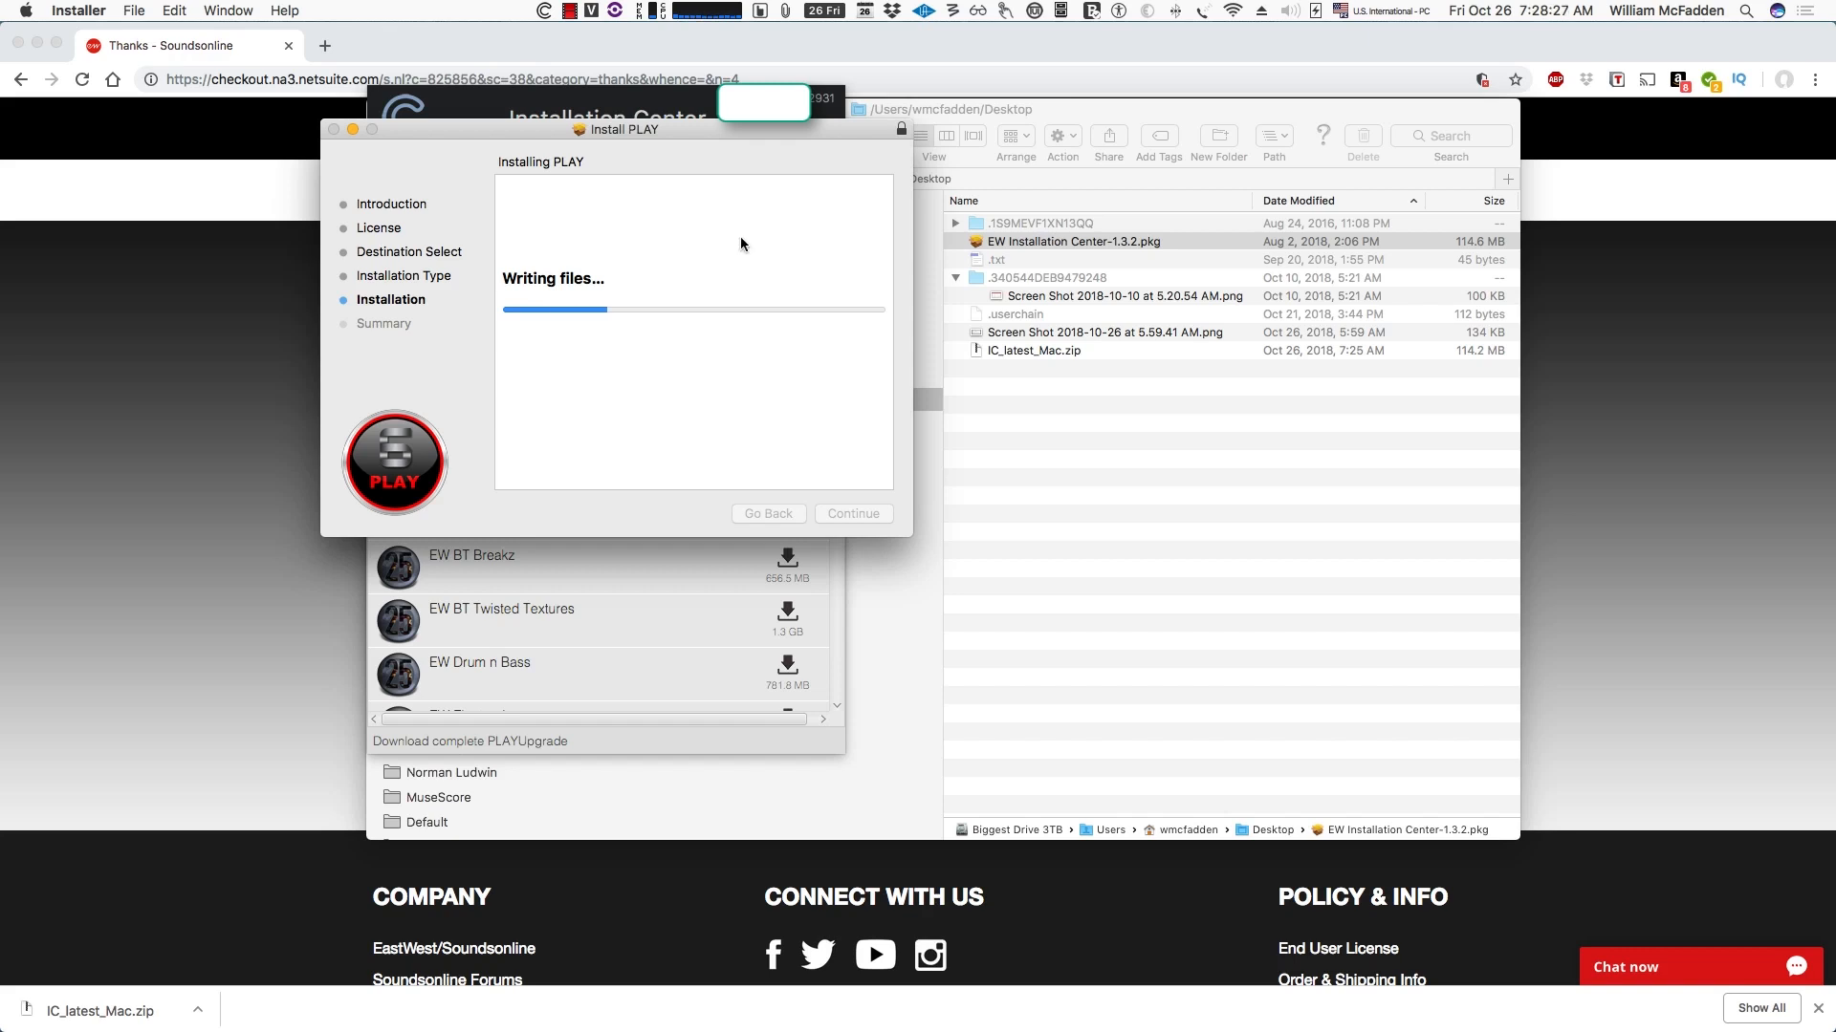
Close the finished PLAY installer and move its package to the Trash
left_click_drag(673, 130, 810, 122)
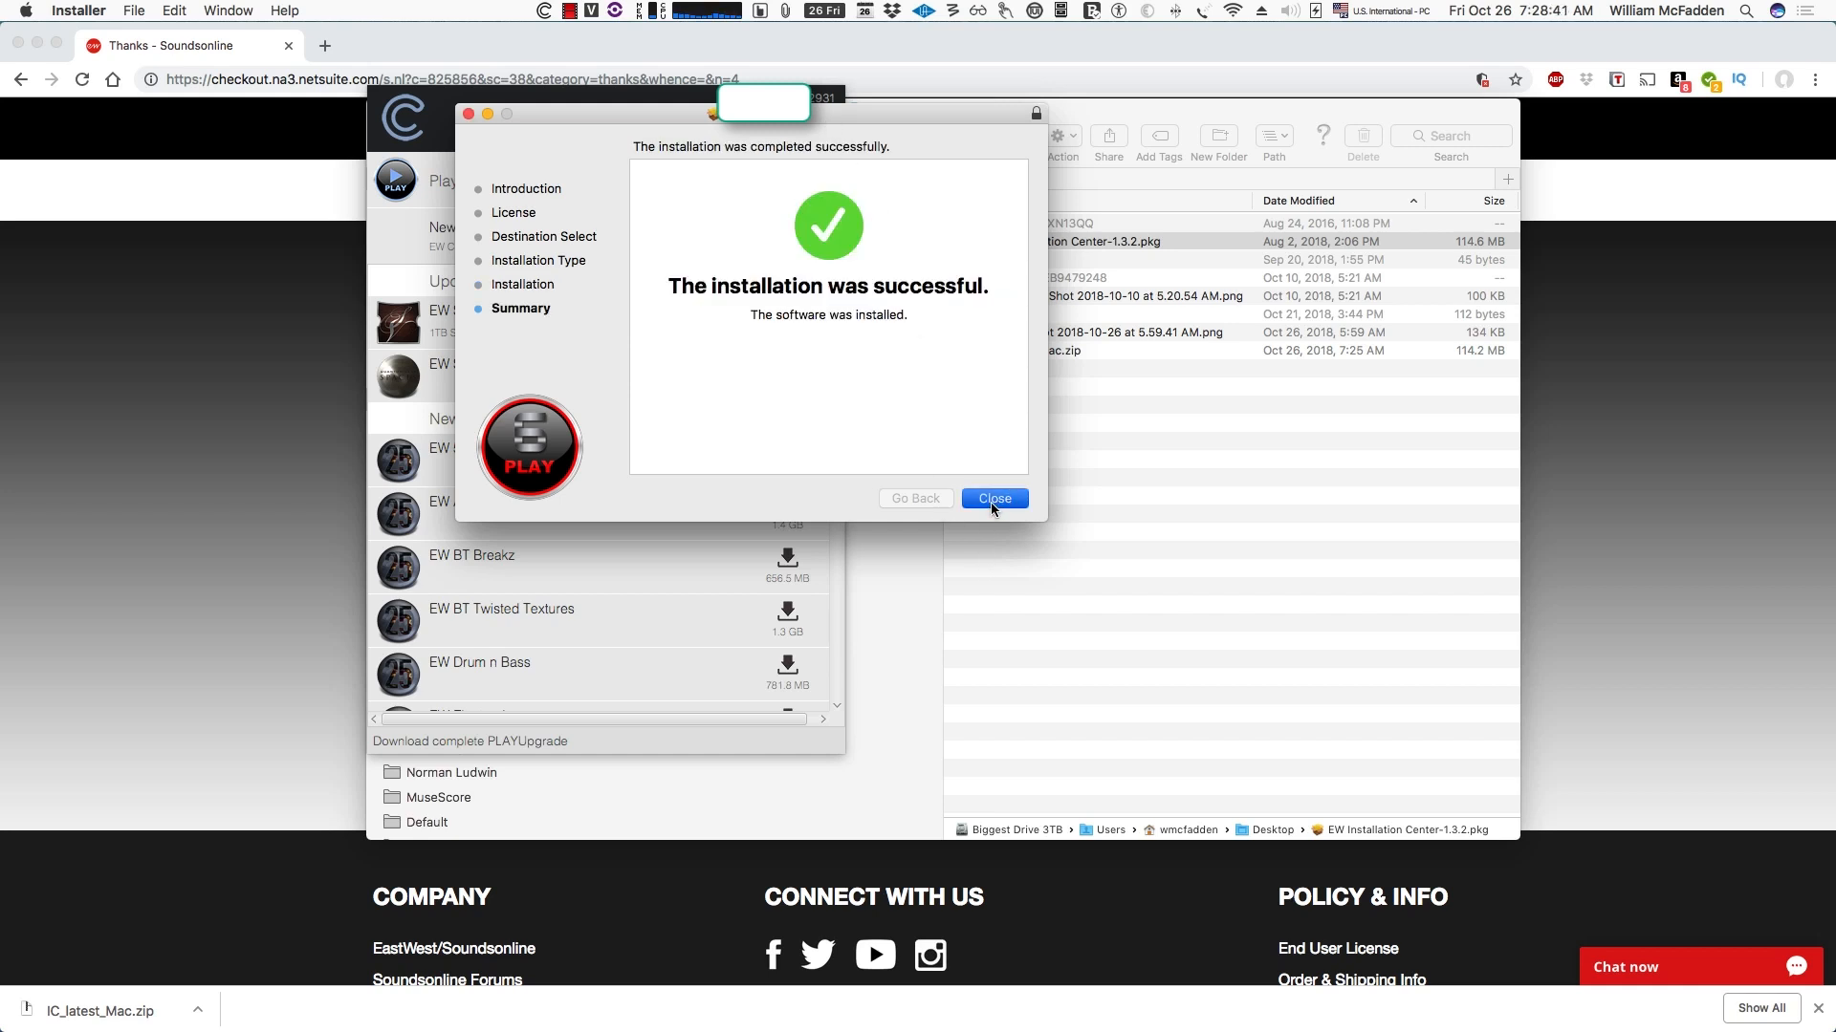
left_click(990, 499)
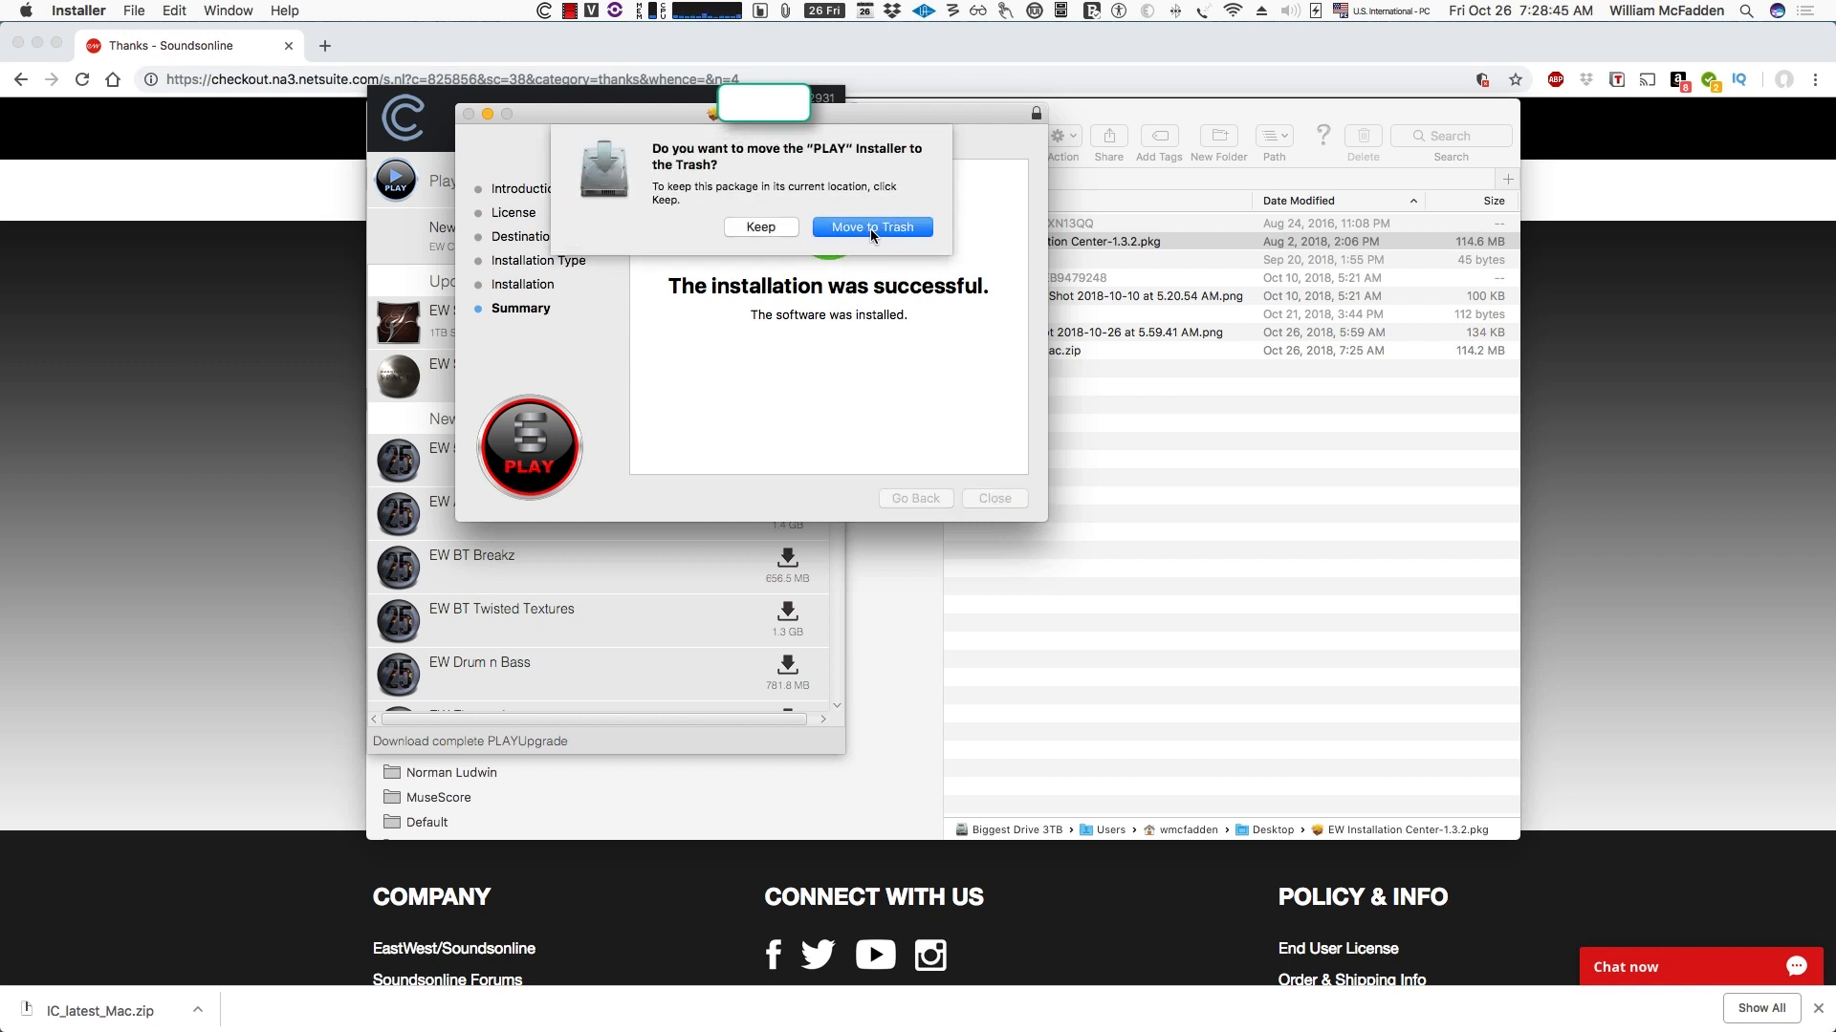
left_click(870, 228)
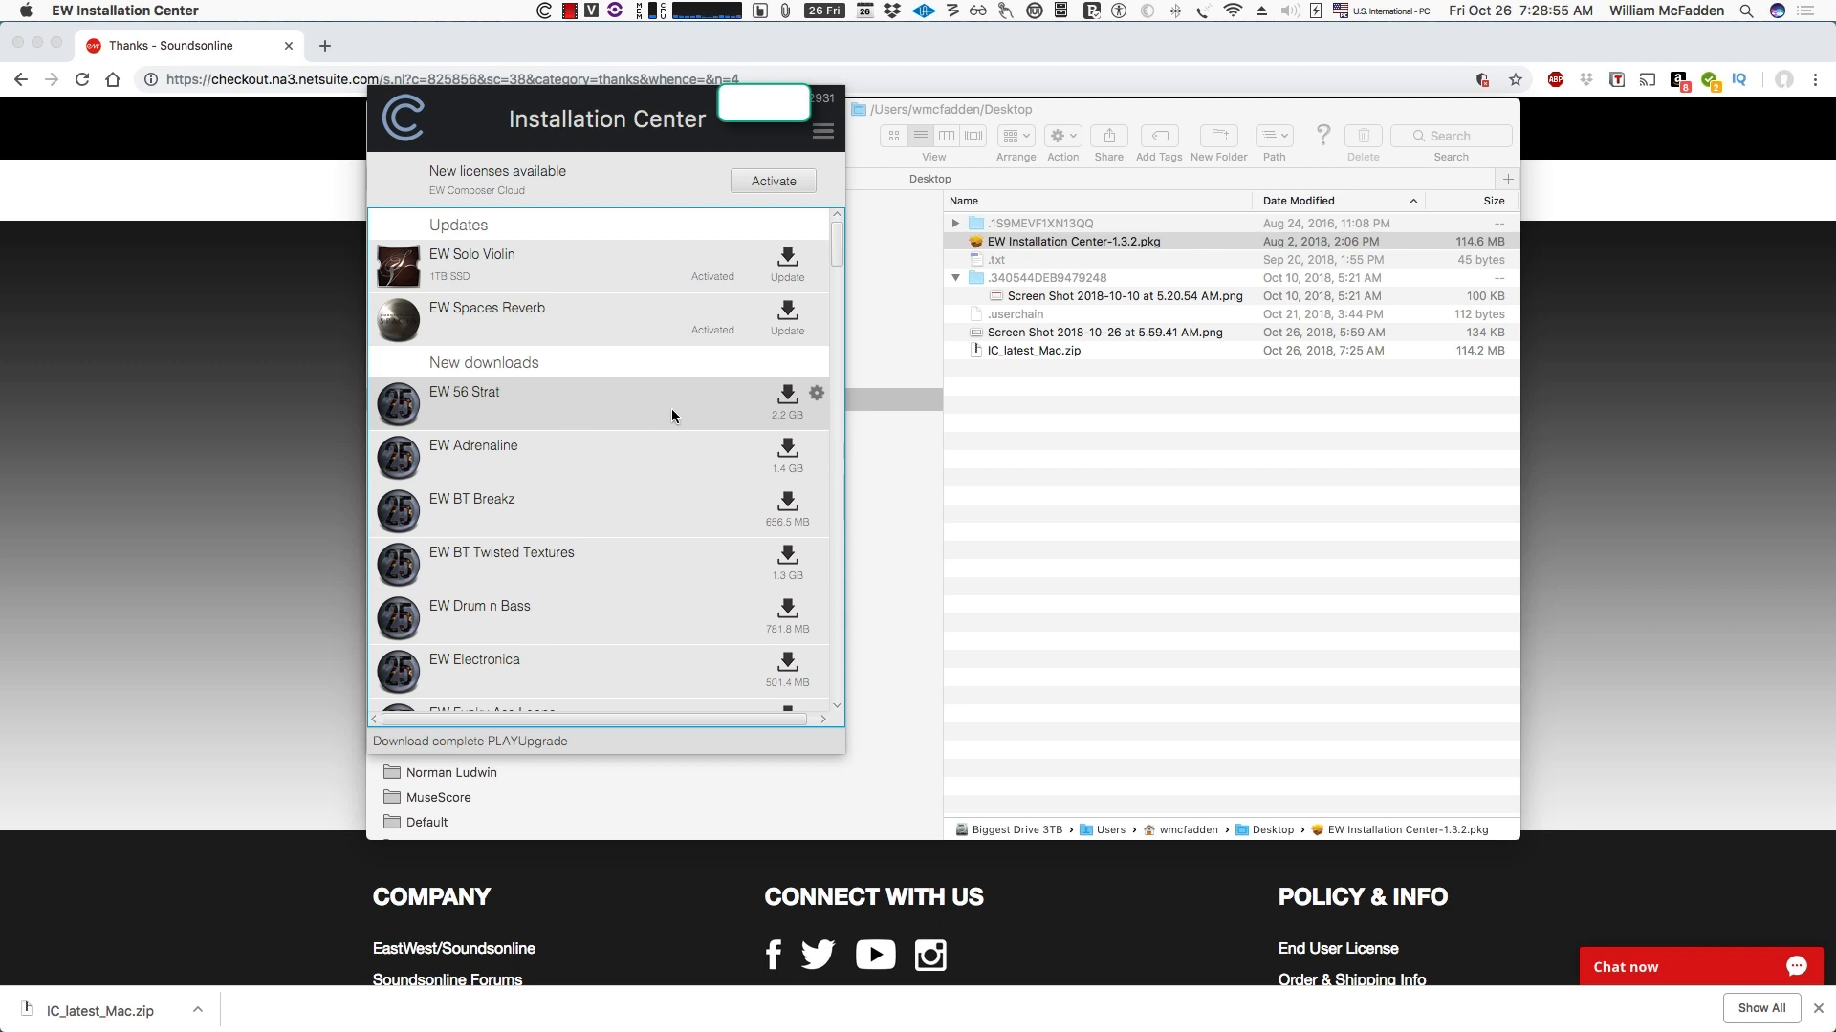
Look through the new downloads from EW 56 Strat to the EW Pianos Gold libraries, and return to the start of the list
scroll(673, 410, "down", 1)
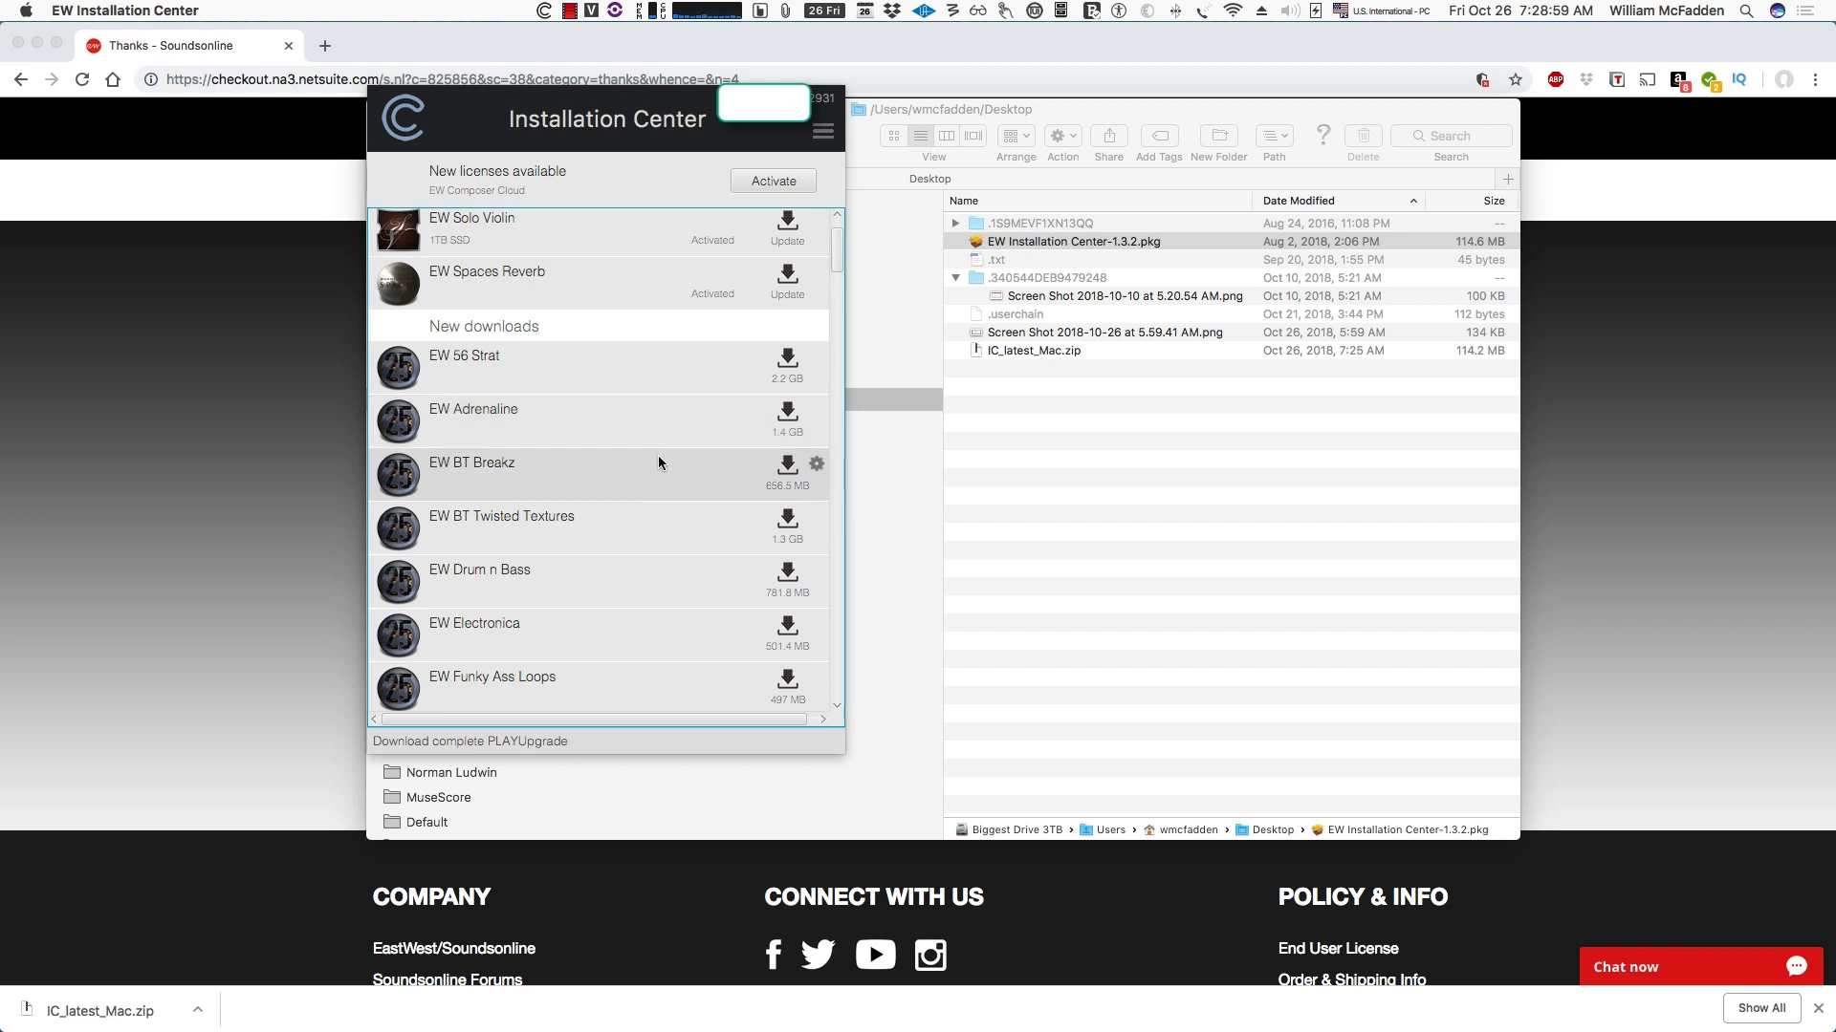
scroll(659, 472, "down", 3)
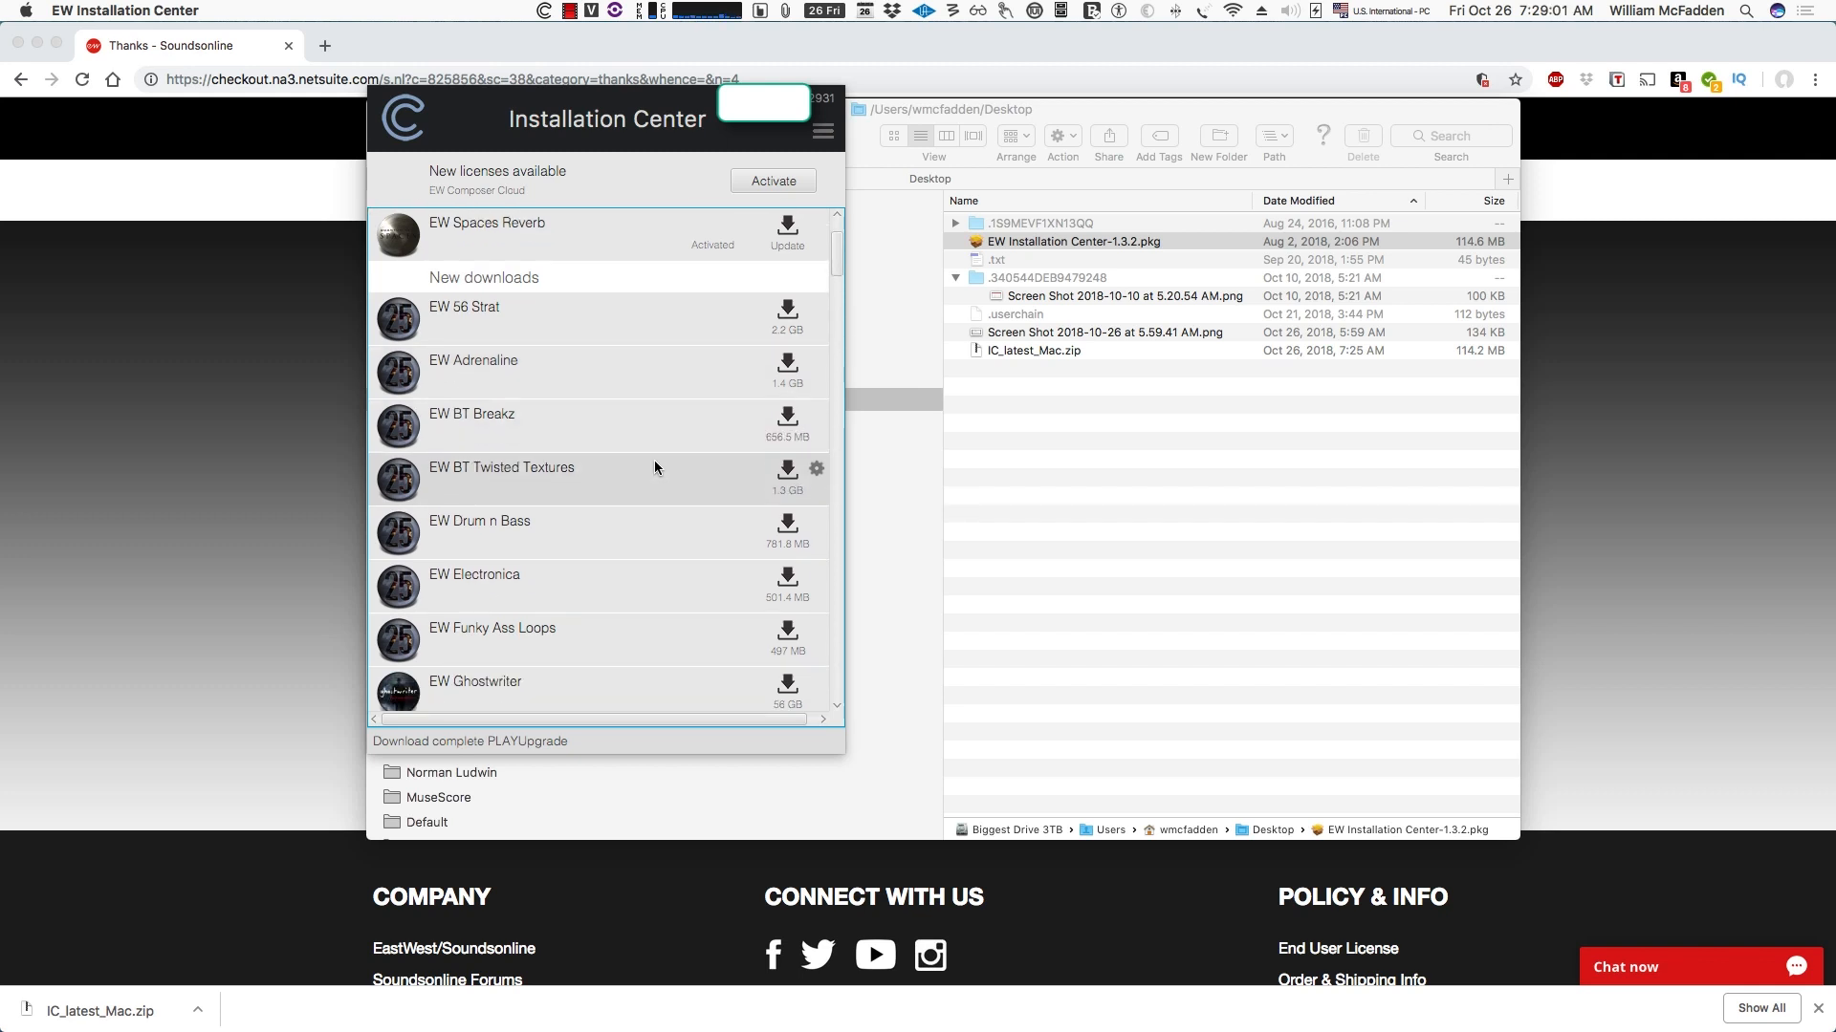
scroll(648, 458, "up", 4)
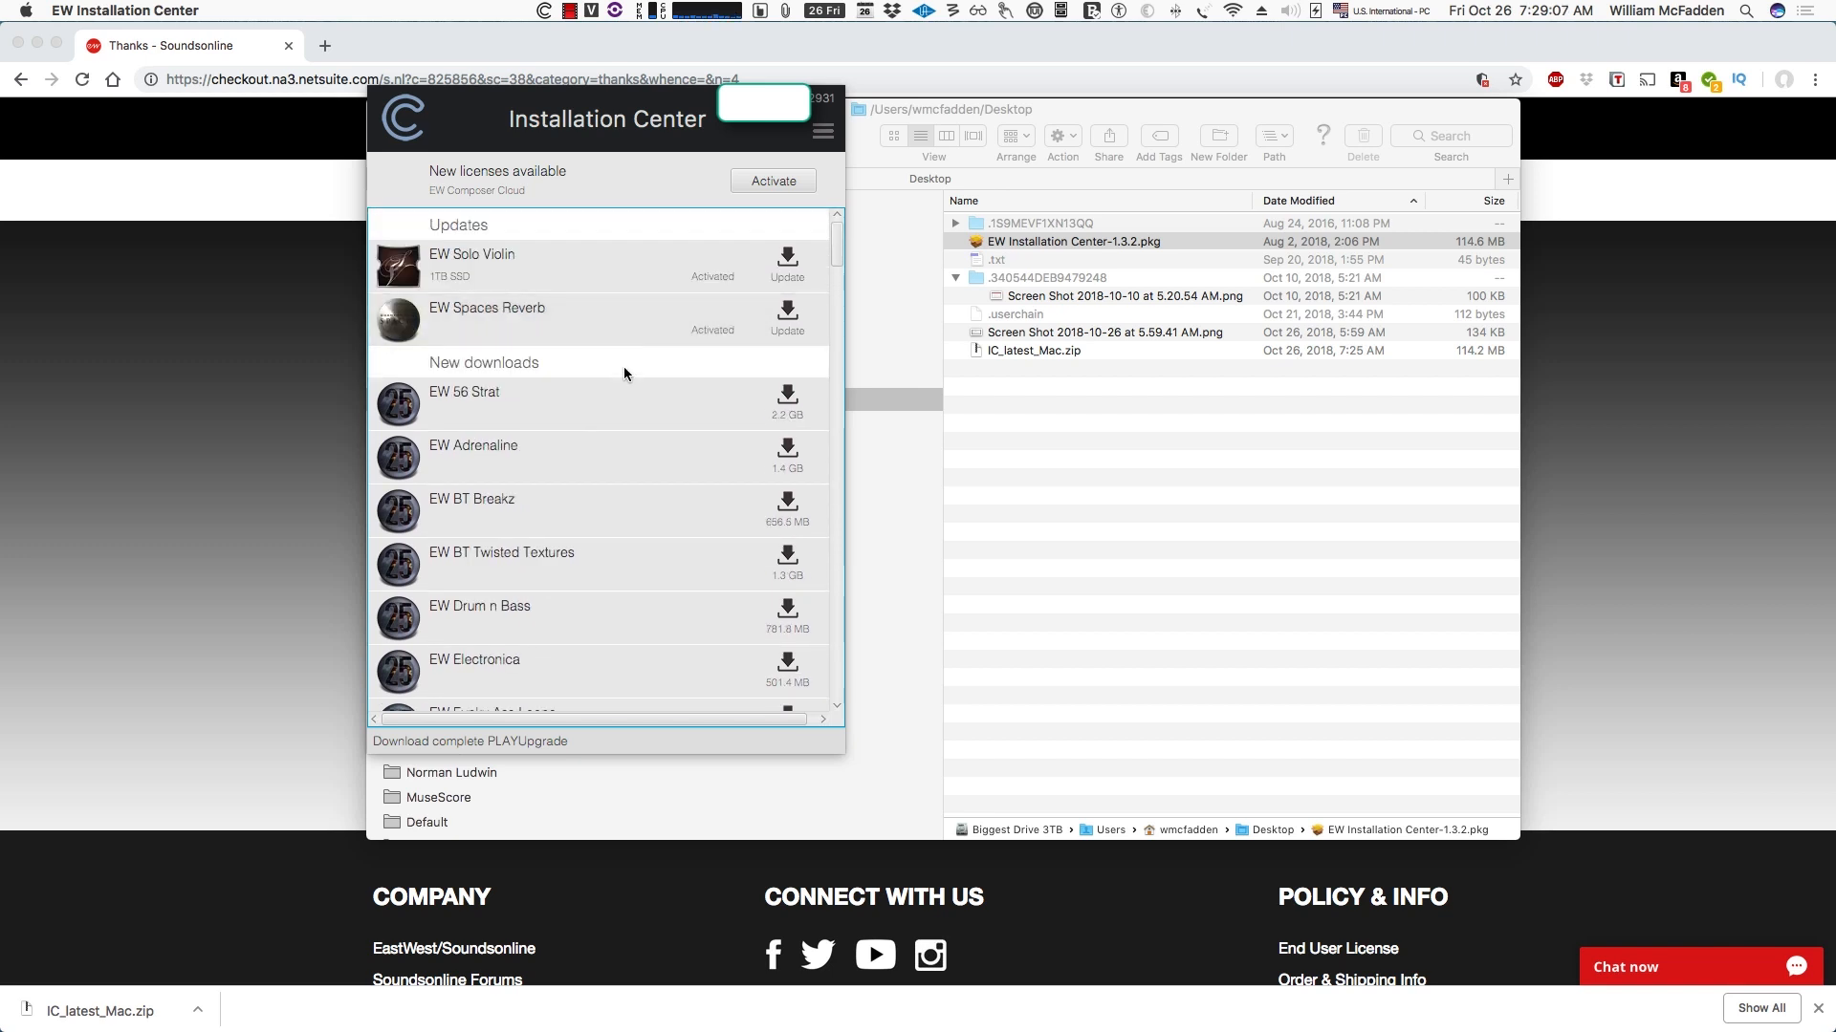
scroll(629, 409, "down", 1)
scroll(600, 472, "down", 1)
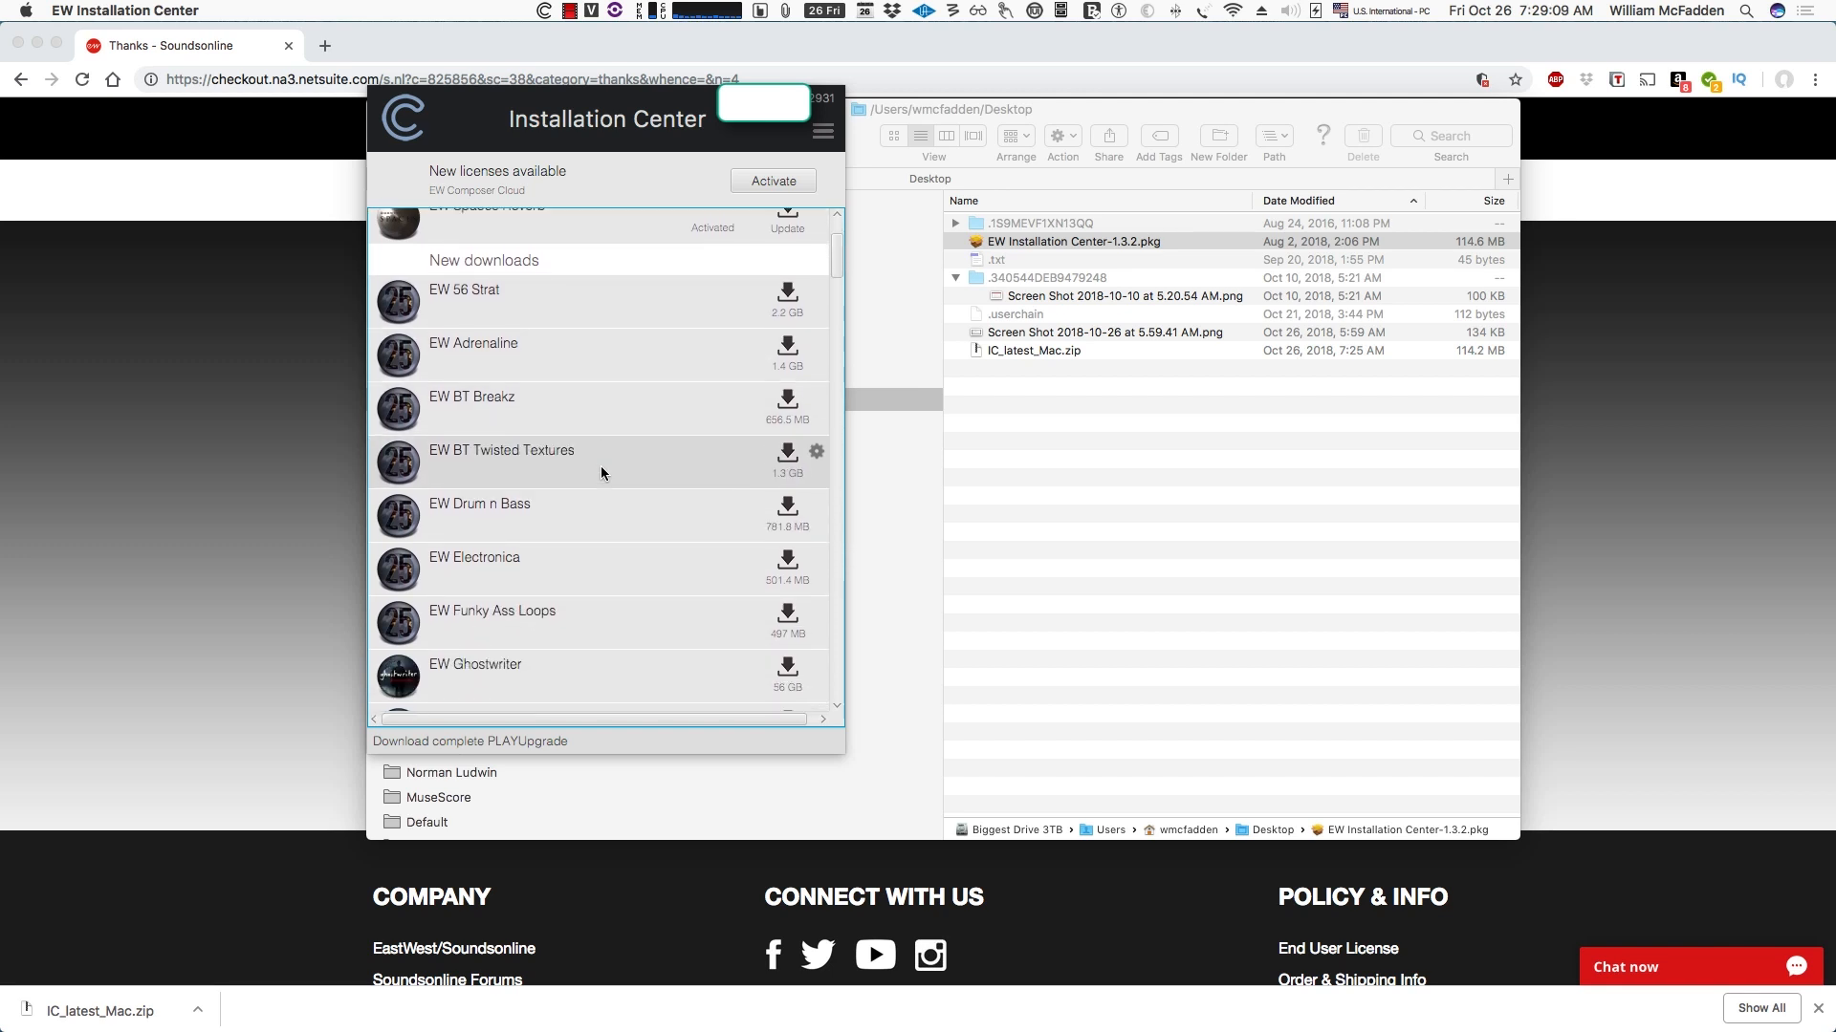
scroll(600, 473, "down", 2)
scroll(601, 472, "down", 2)
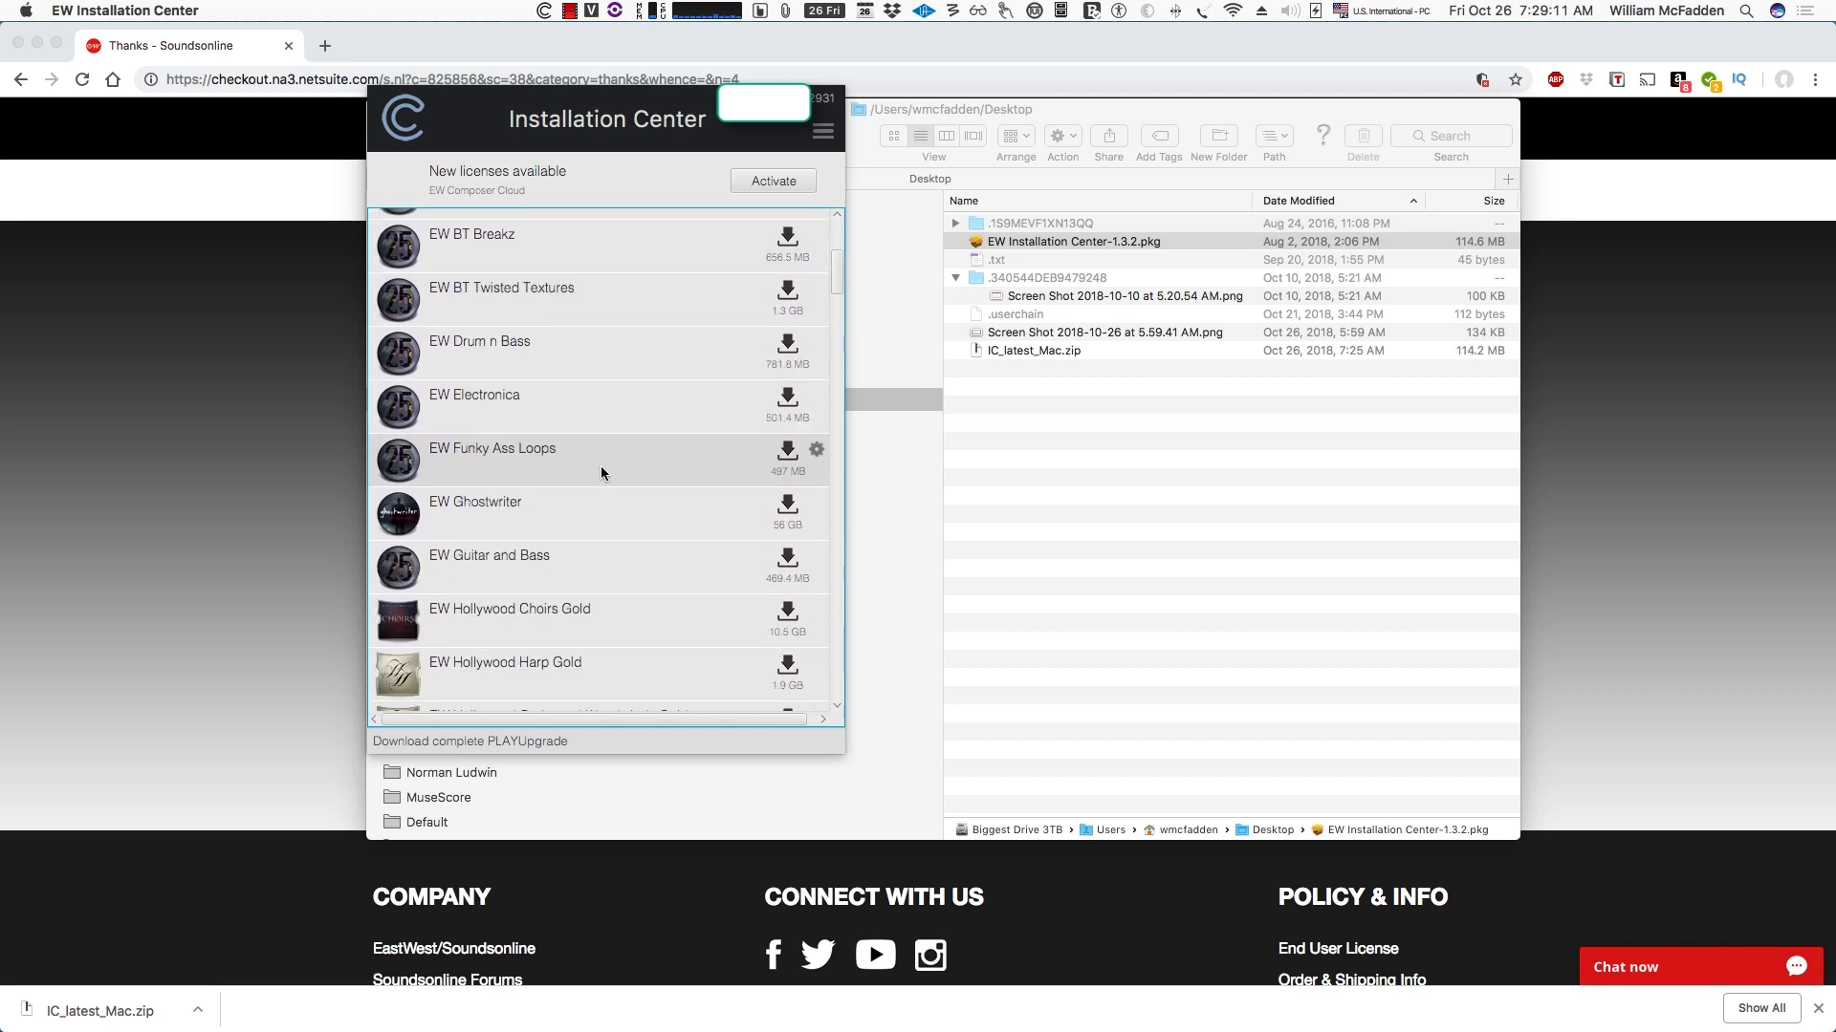
scroll(635, 382, "down", 2)
scroll(634, 501, "down", 4)
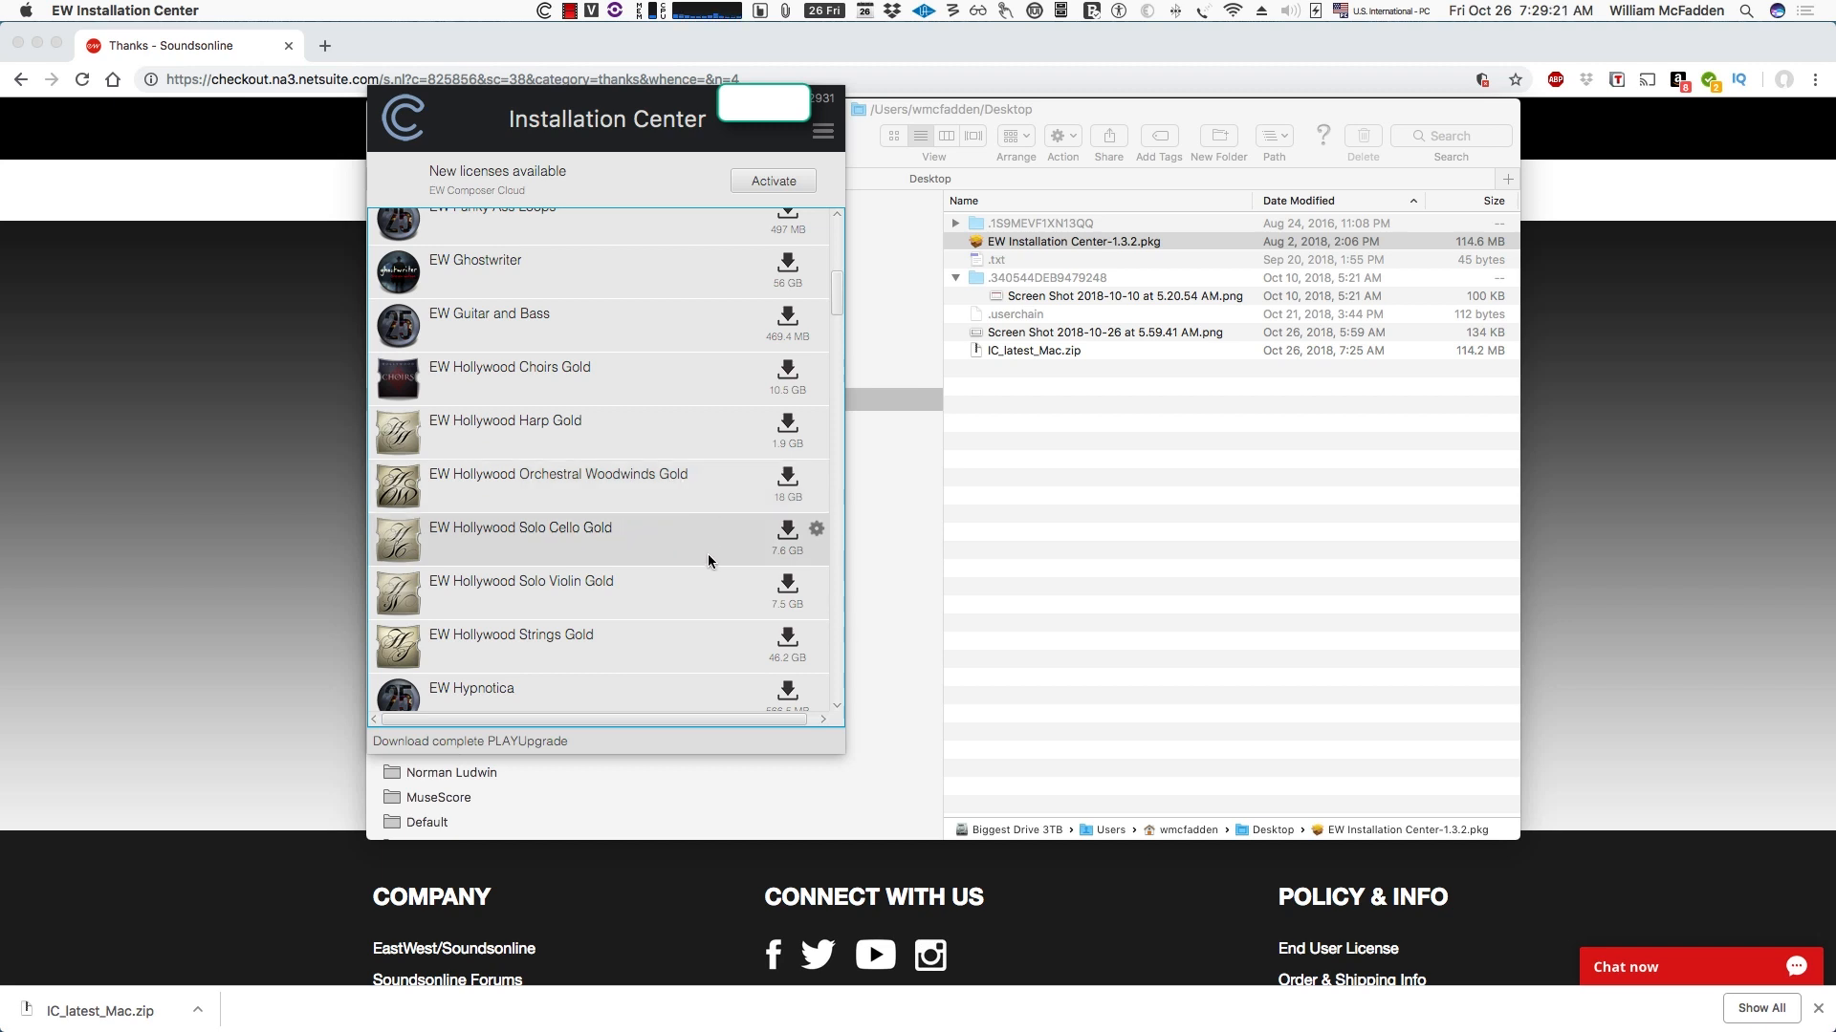
scroll(606, 653, "down", 1)
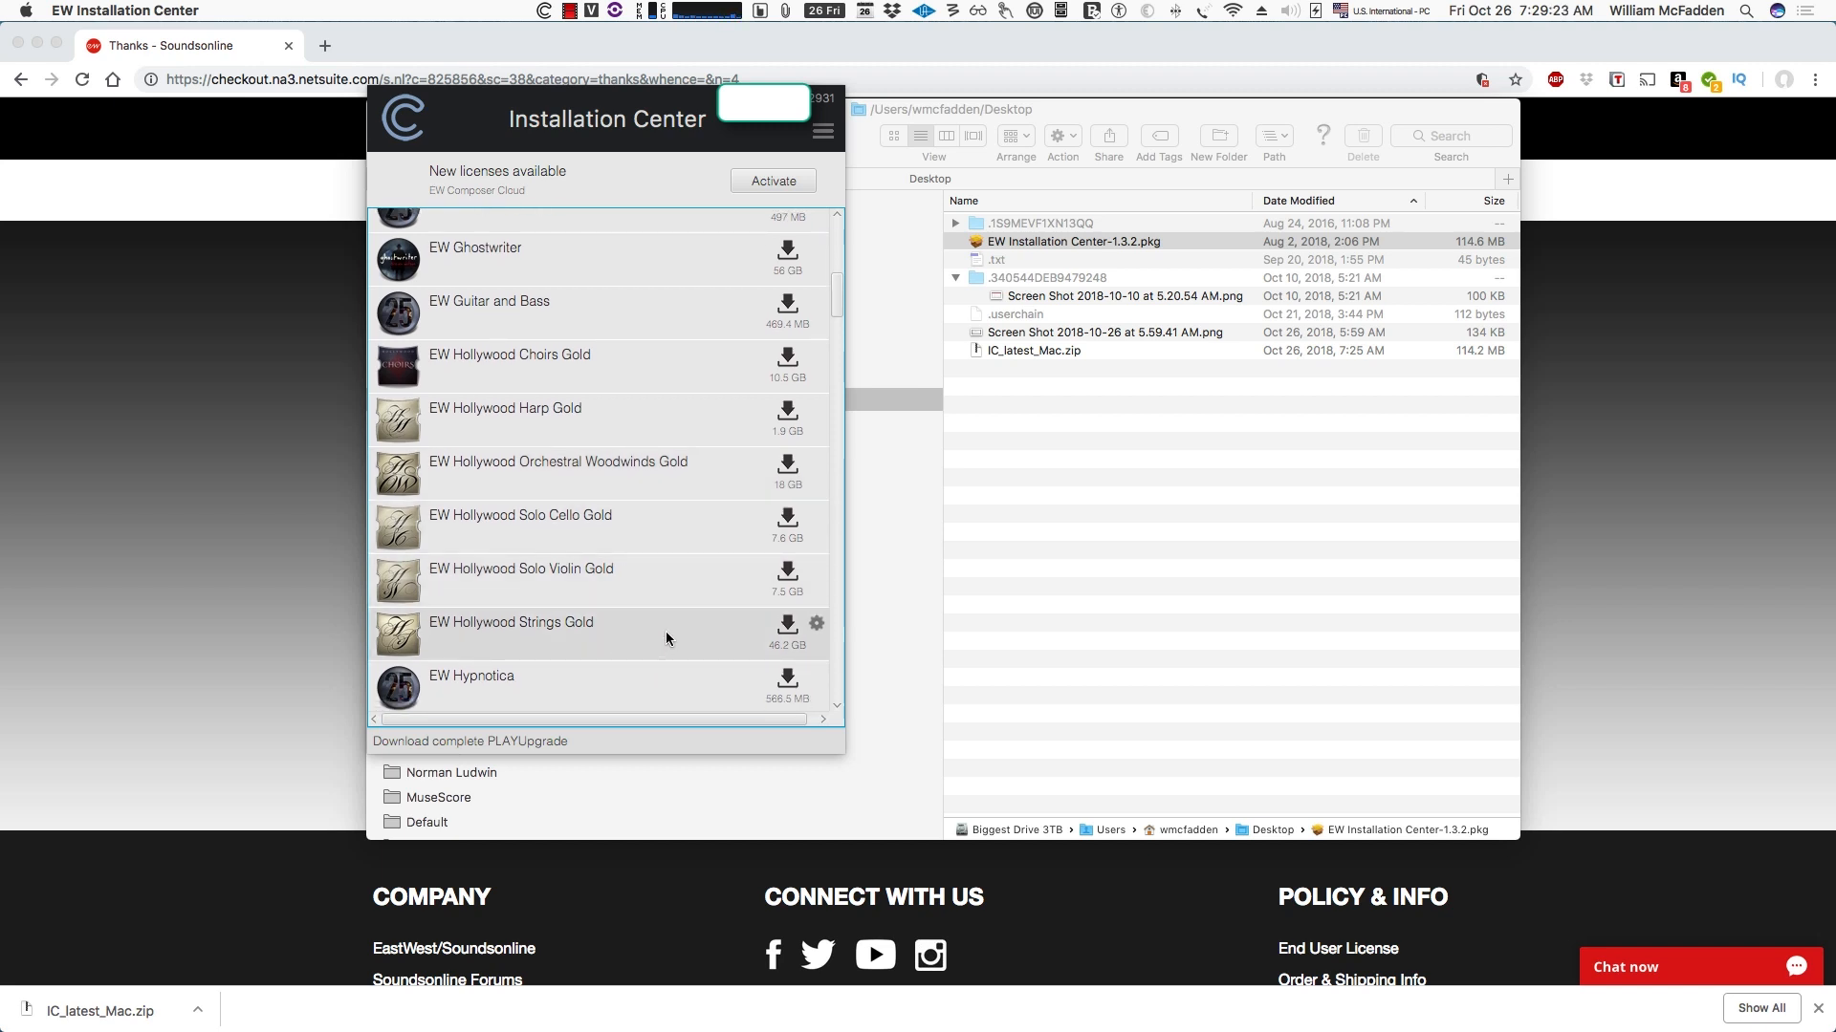
scroll(667, 637, "down", 1)
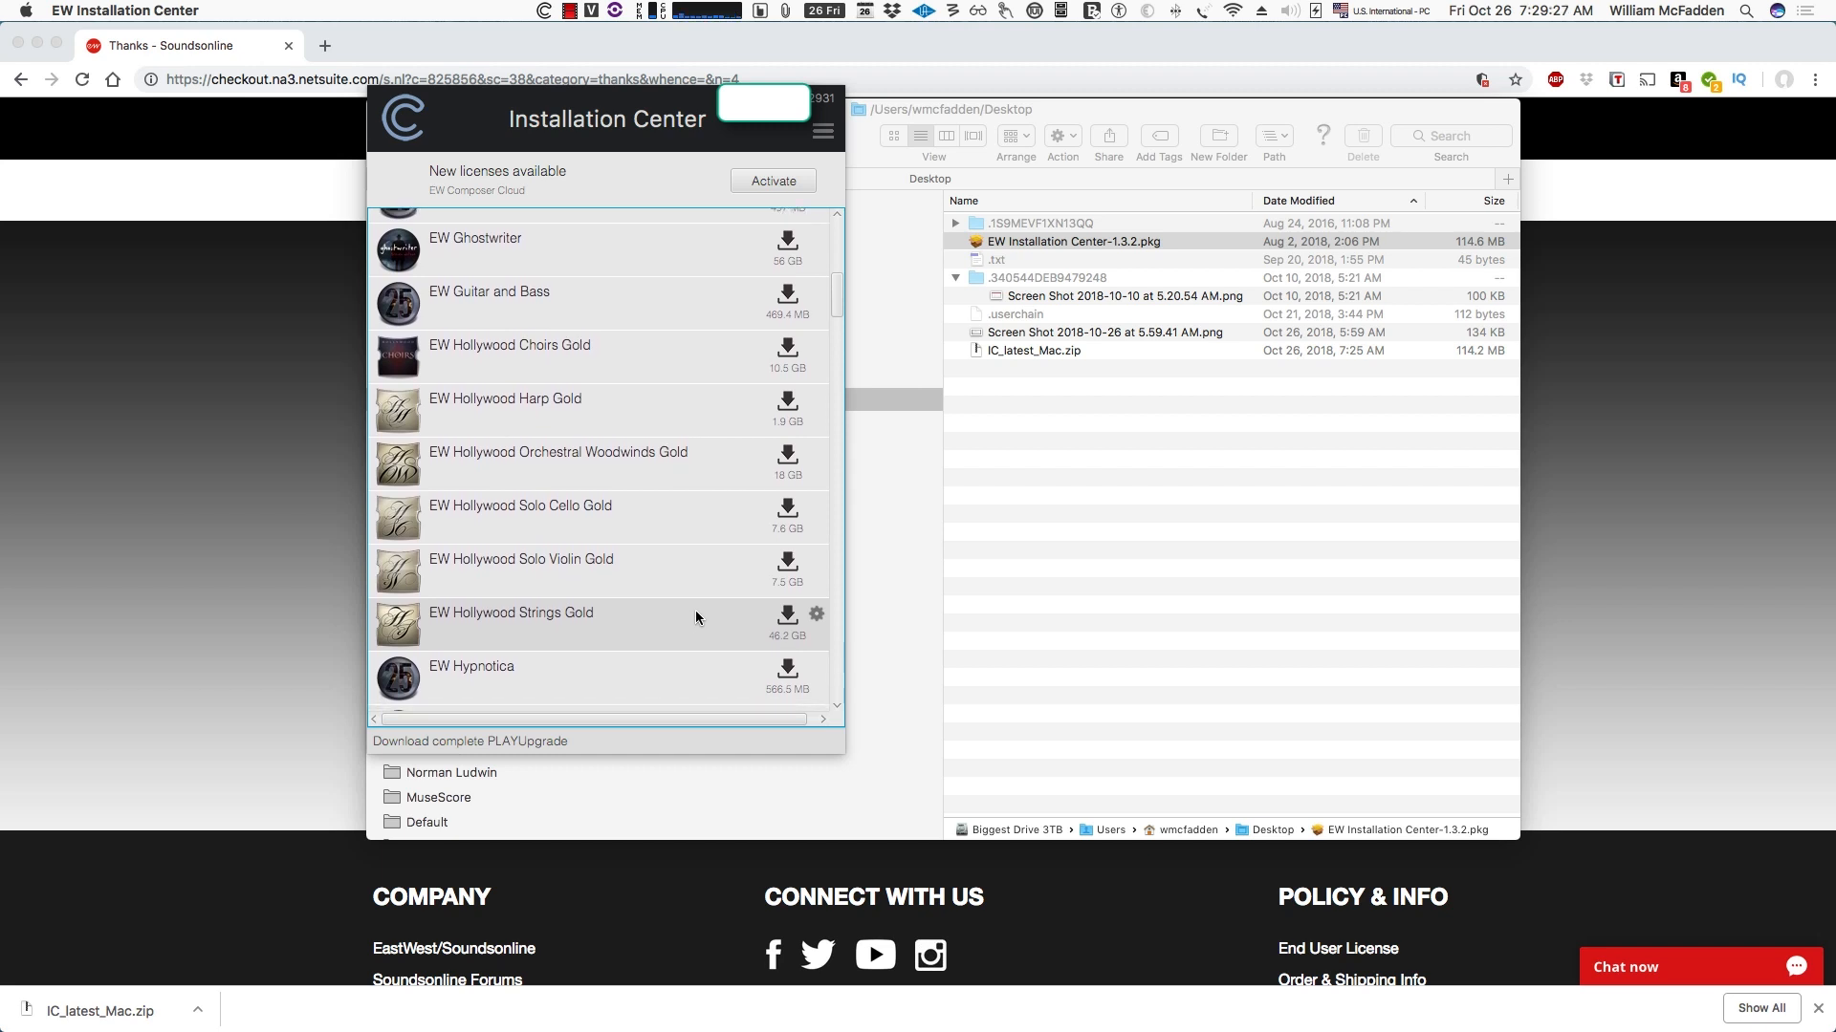
scroll(695, 613, "down", 2)
scroll(695, 616, "down", 5)
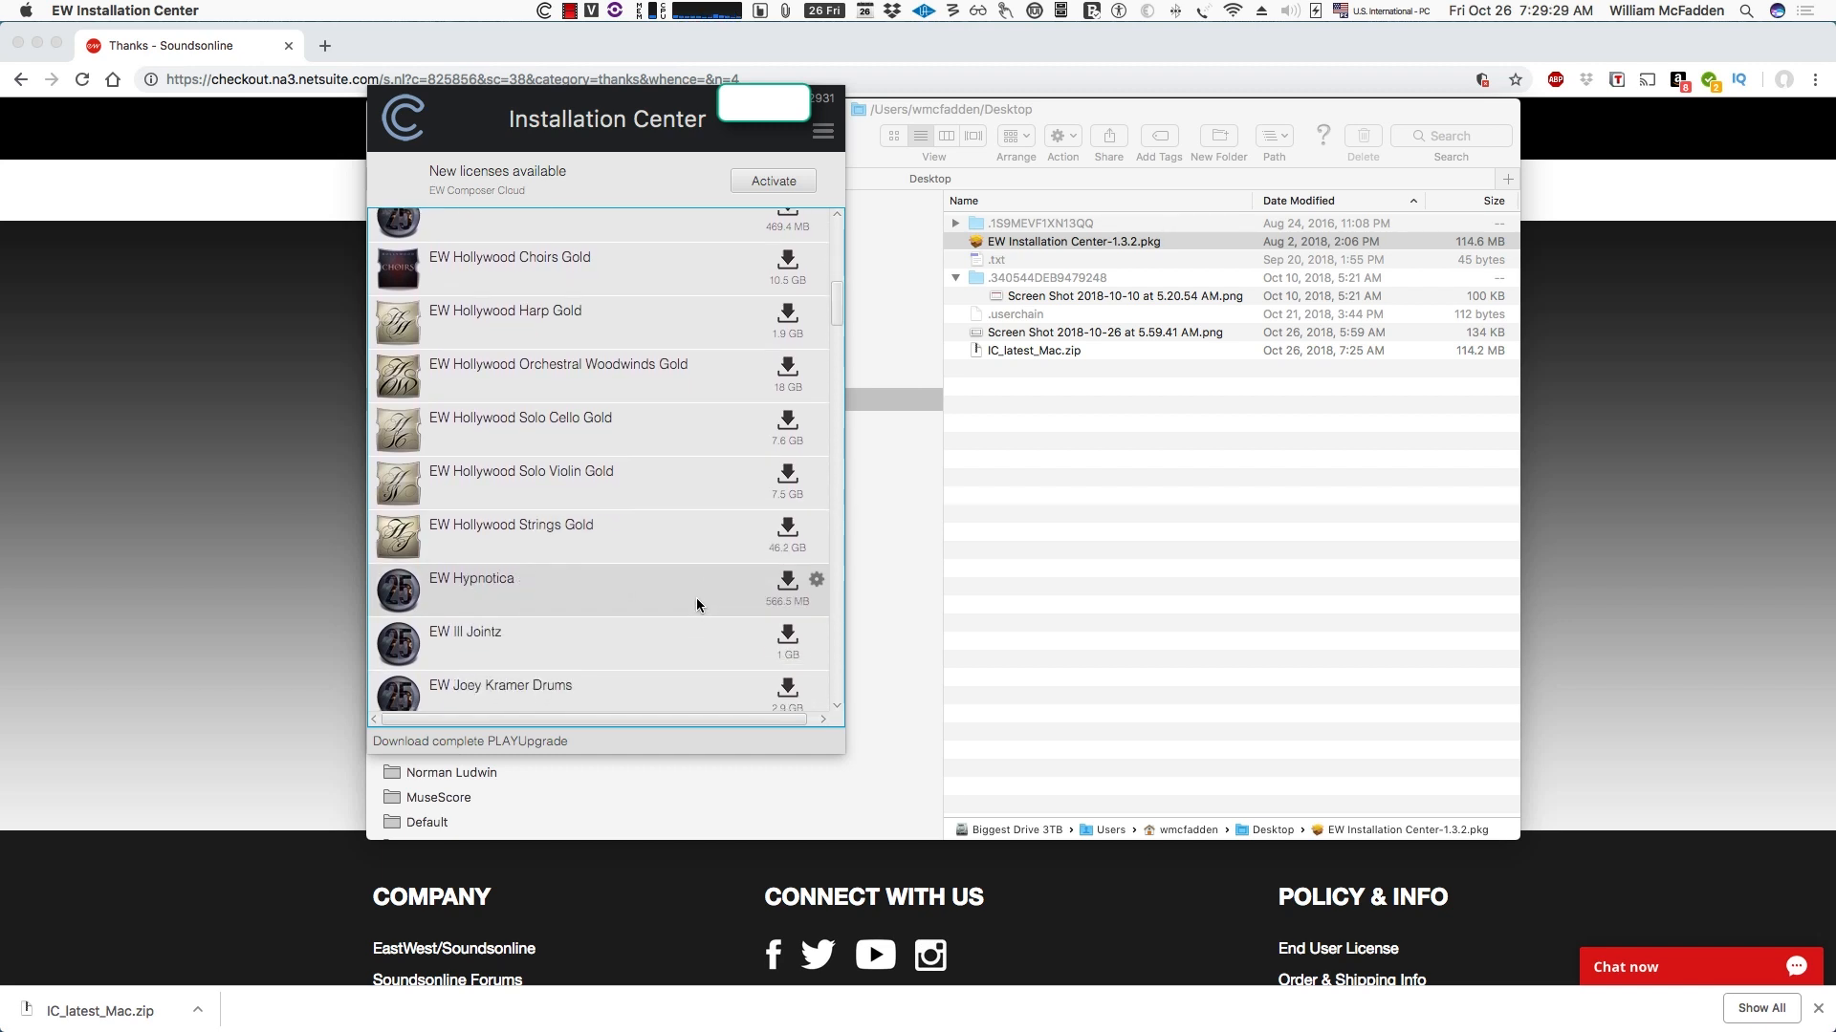
scroll(696, 588, "down", 15)
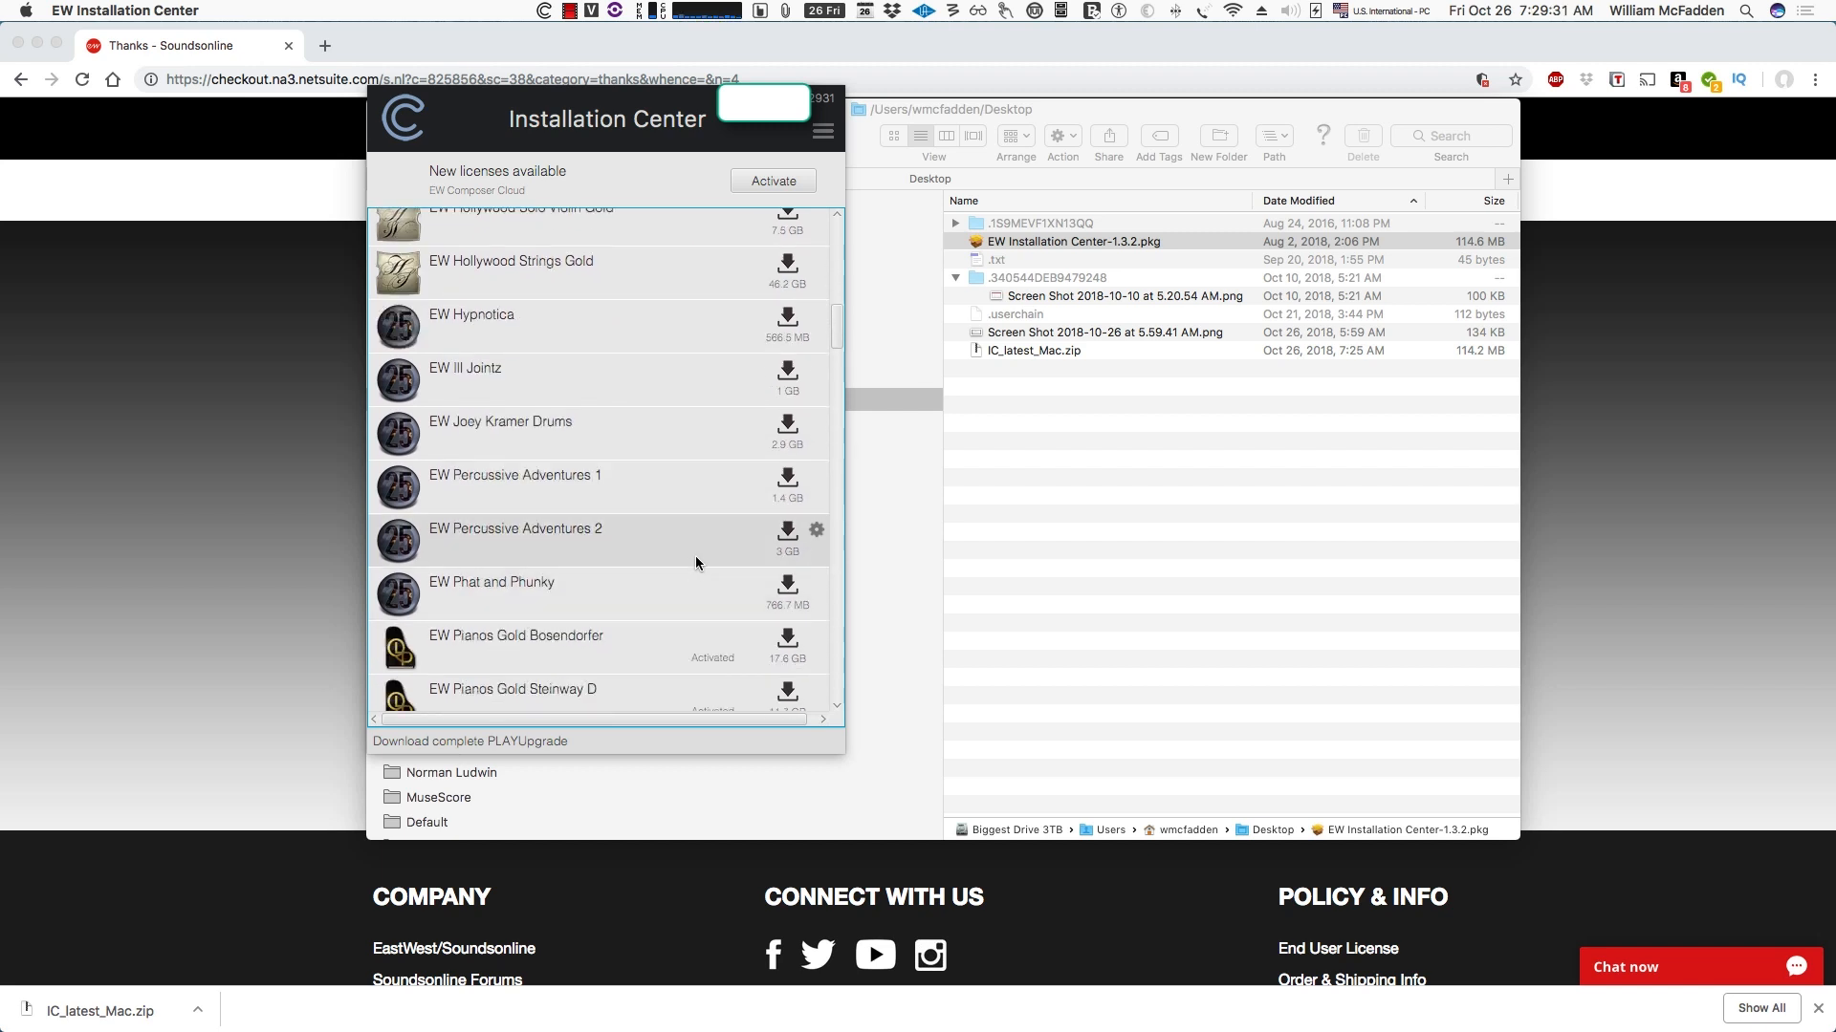
scroll(692, 561, "down", 2)
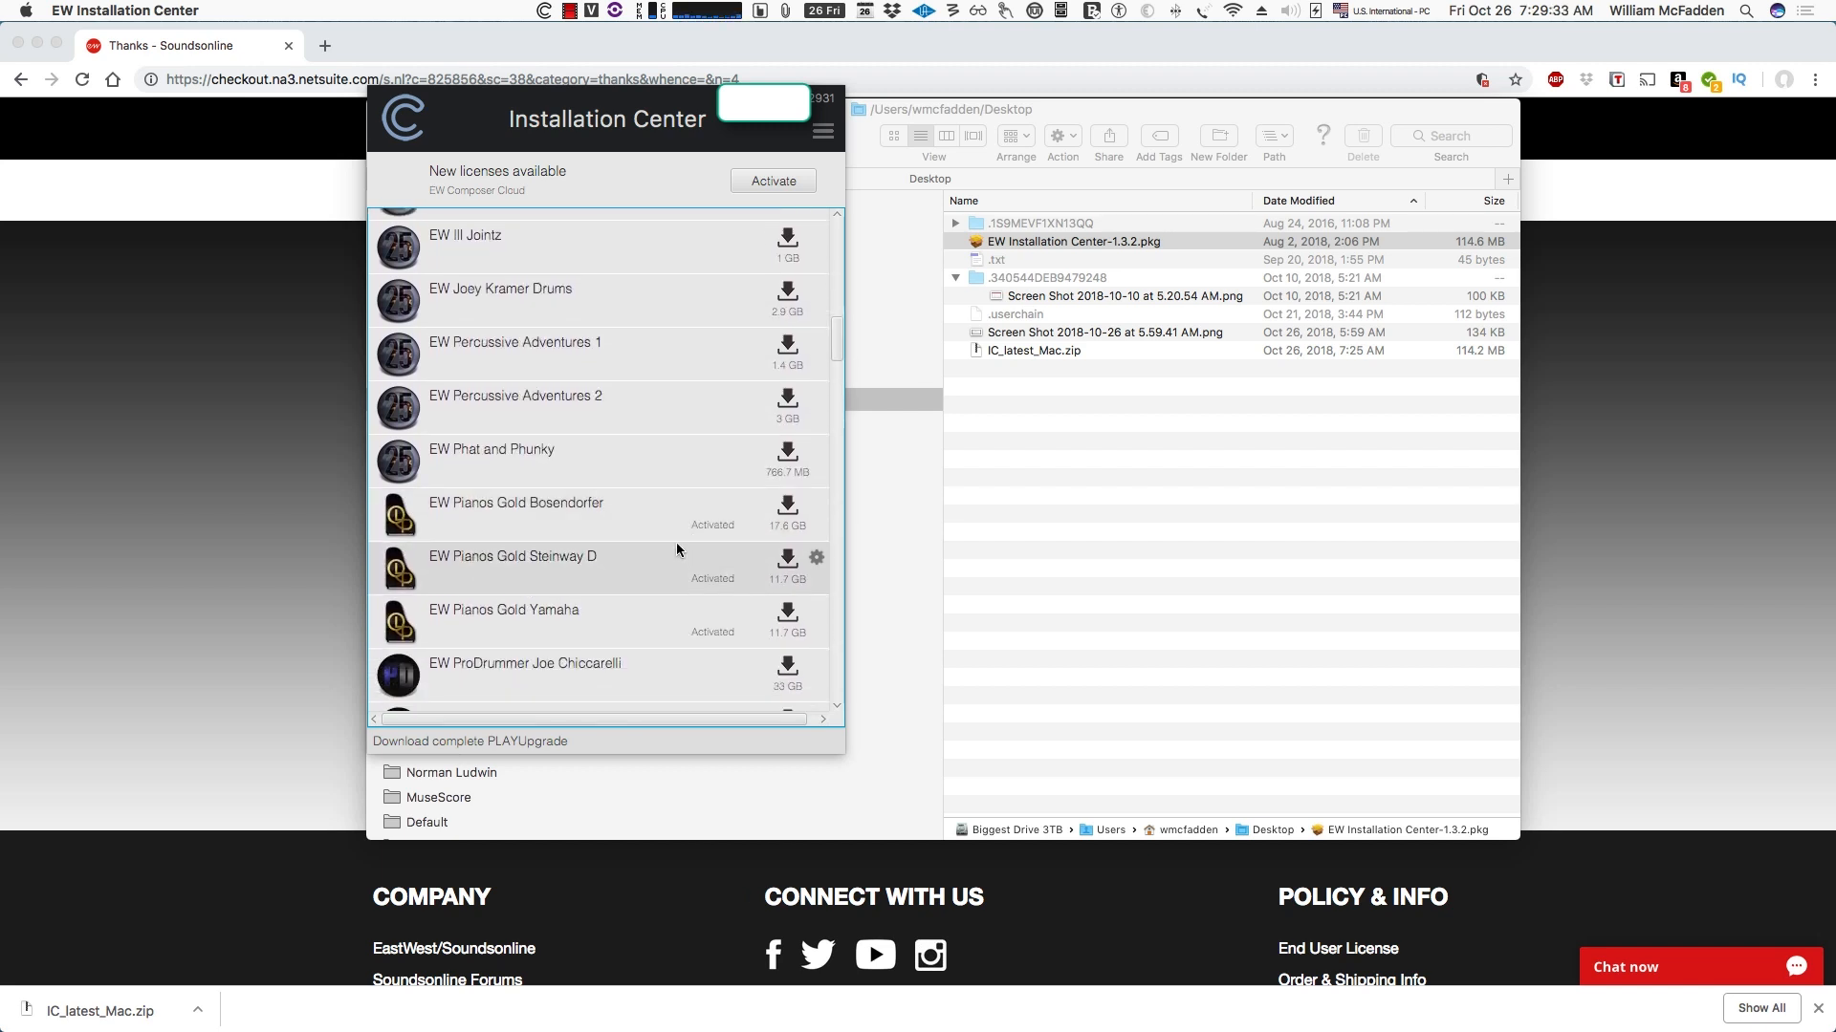
scroll(675, 542, "up", 5)
scroll(663, 507, "up", 20)
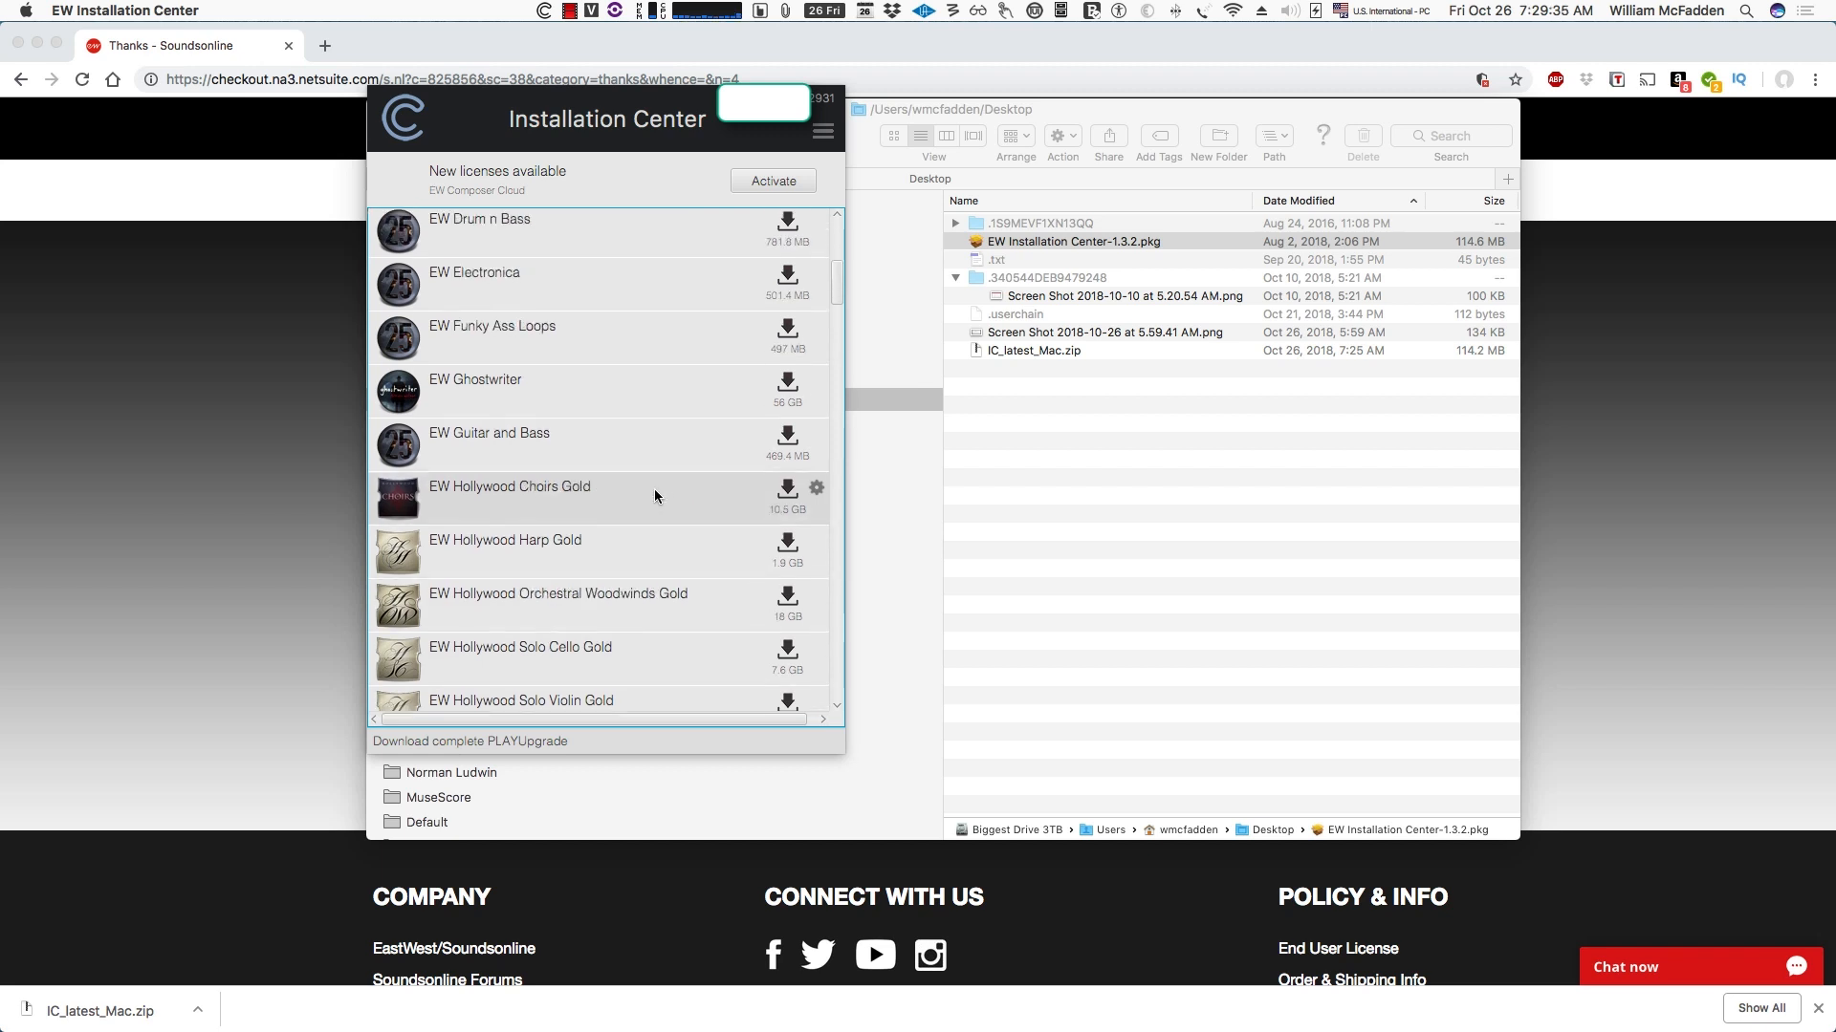
scroll(653, 497, "up", 10)
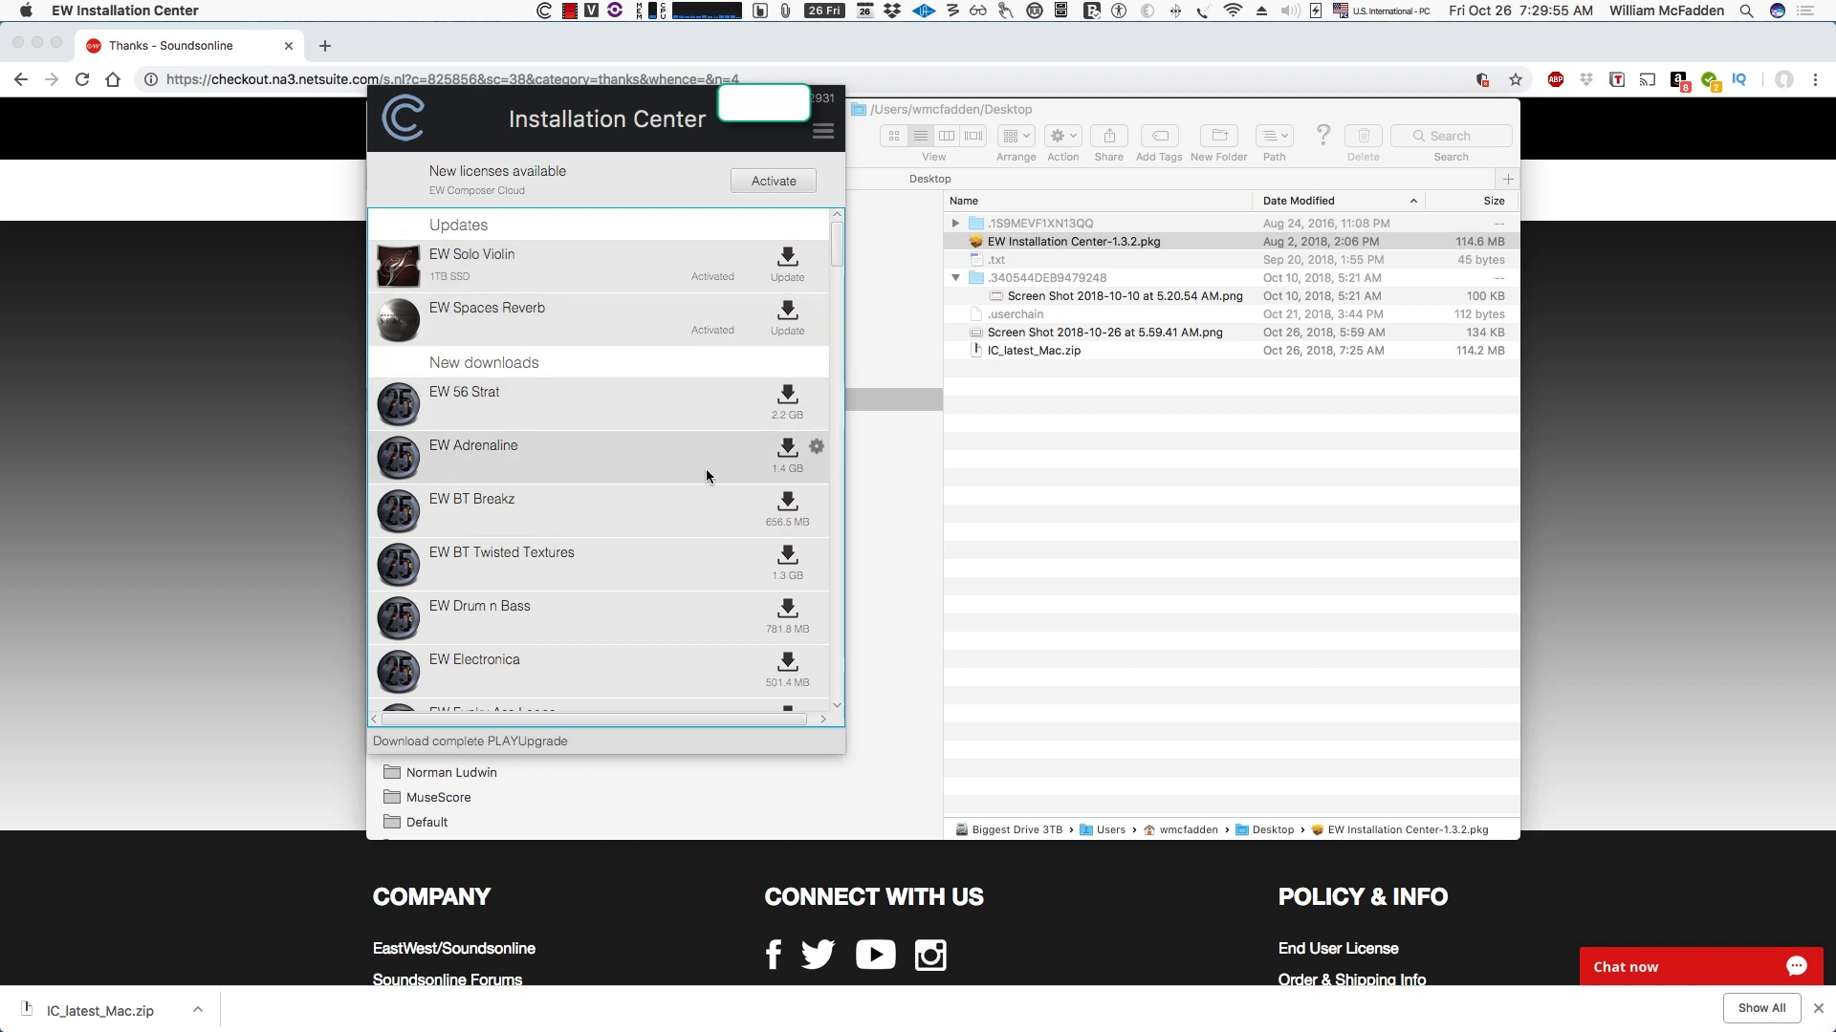
Review the new downloads and their sizes again, from the Hollywood Gold libraries through the pianos and ProDrummer to EW Scoring Tools
scroll(700, 520, "down", 2)
scroll(700, 520, "down", 5)
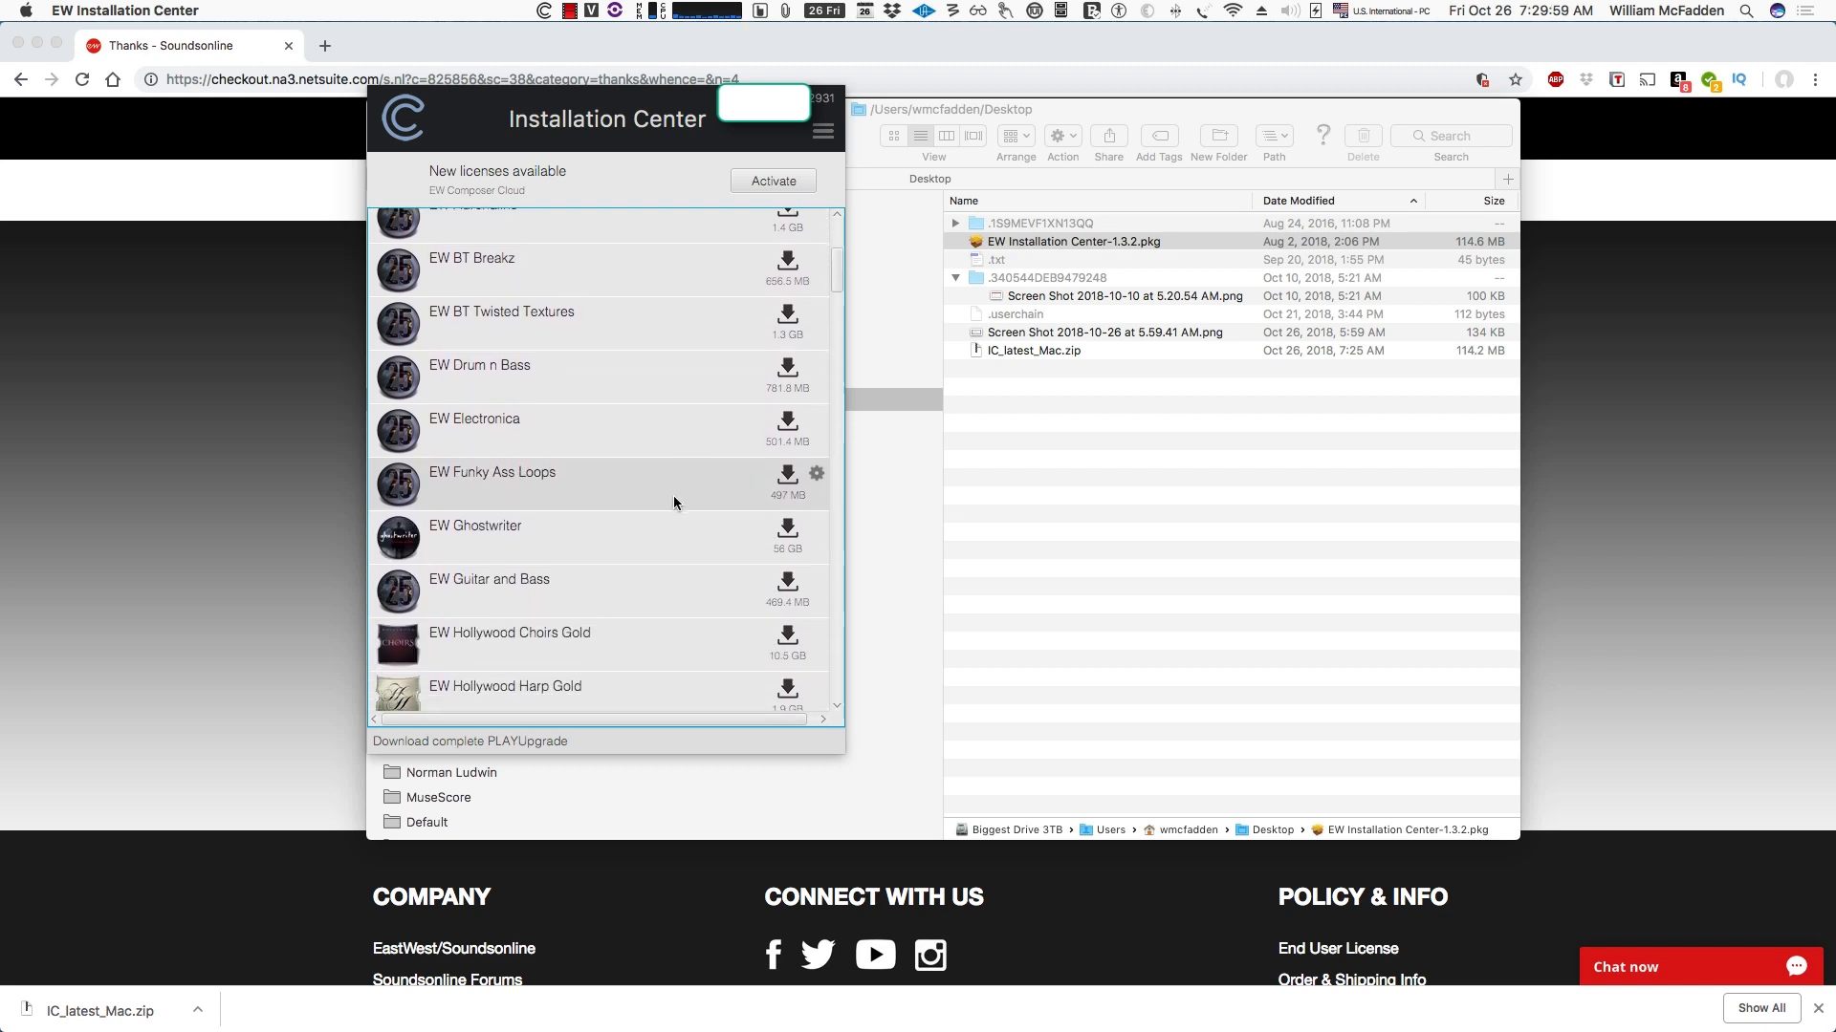
scroll(673, 502, "down", 1)
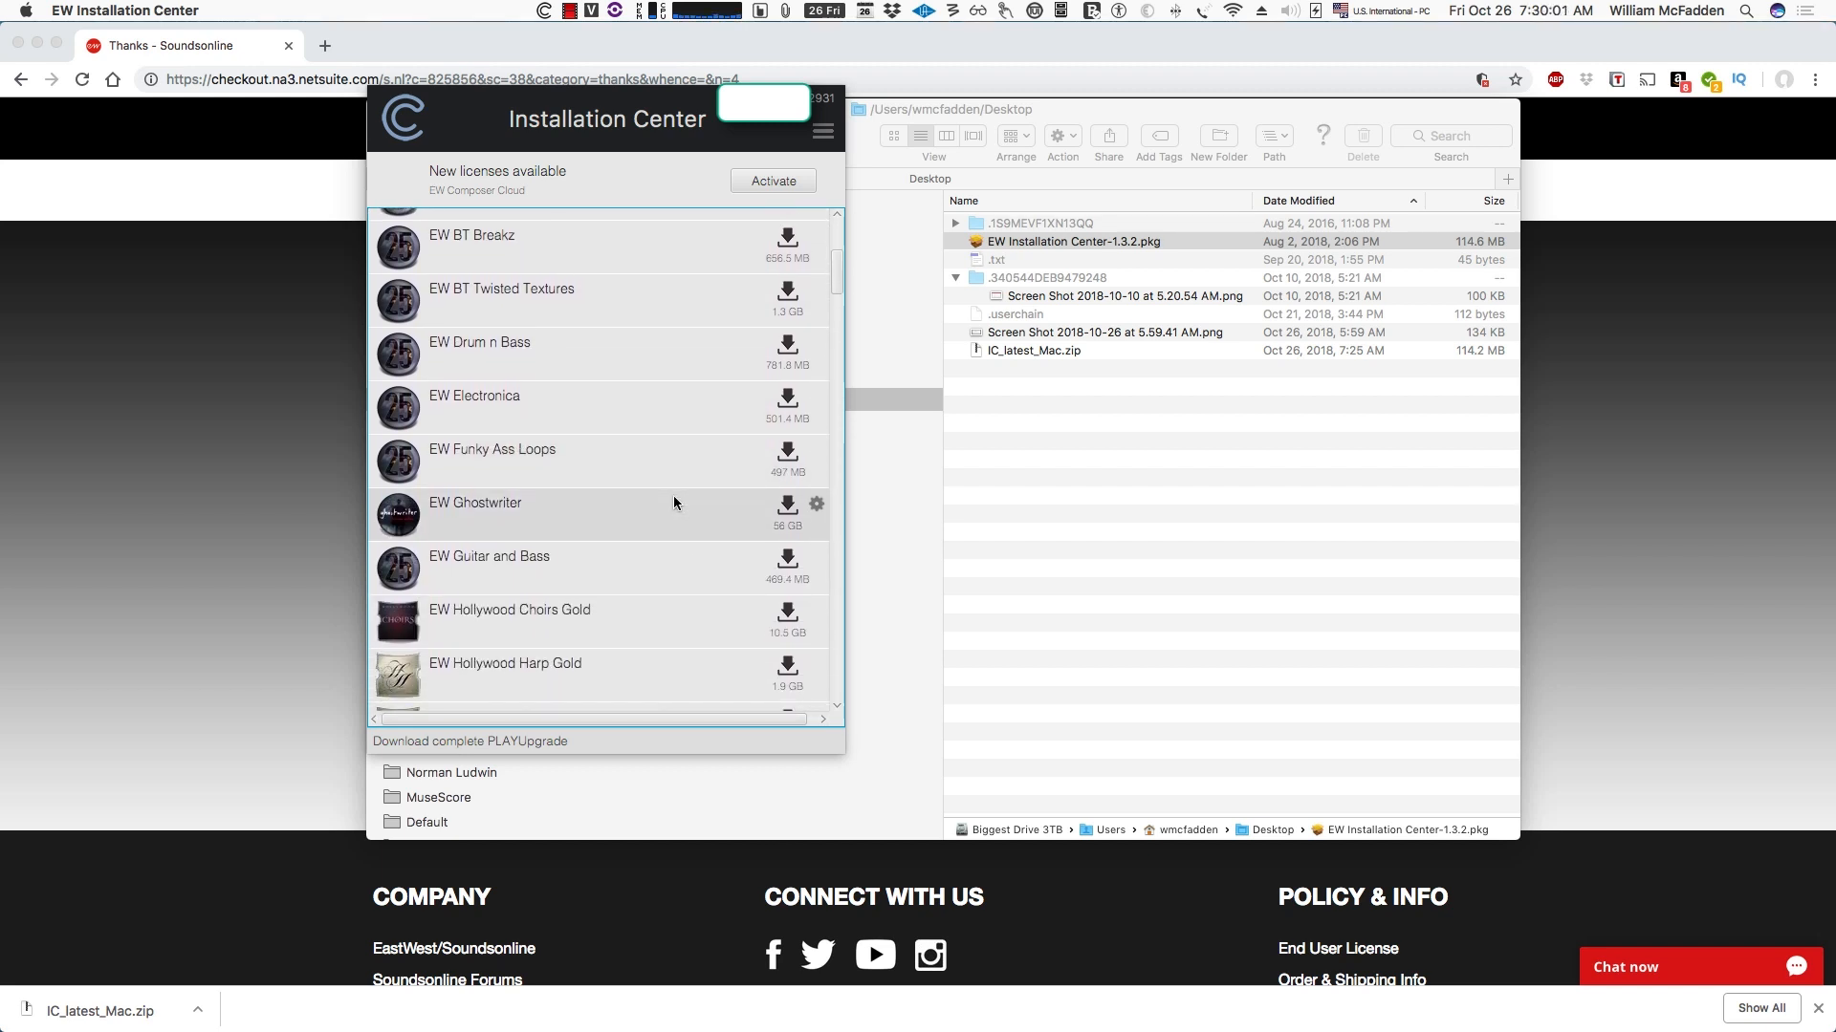
scroll(690, 461, "down", 1)
scroll(686, 471, "down", 1)
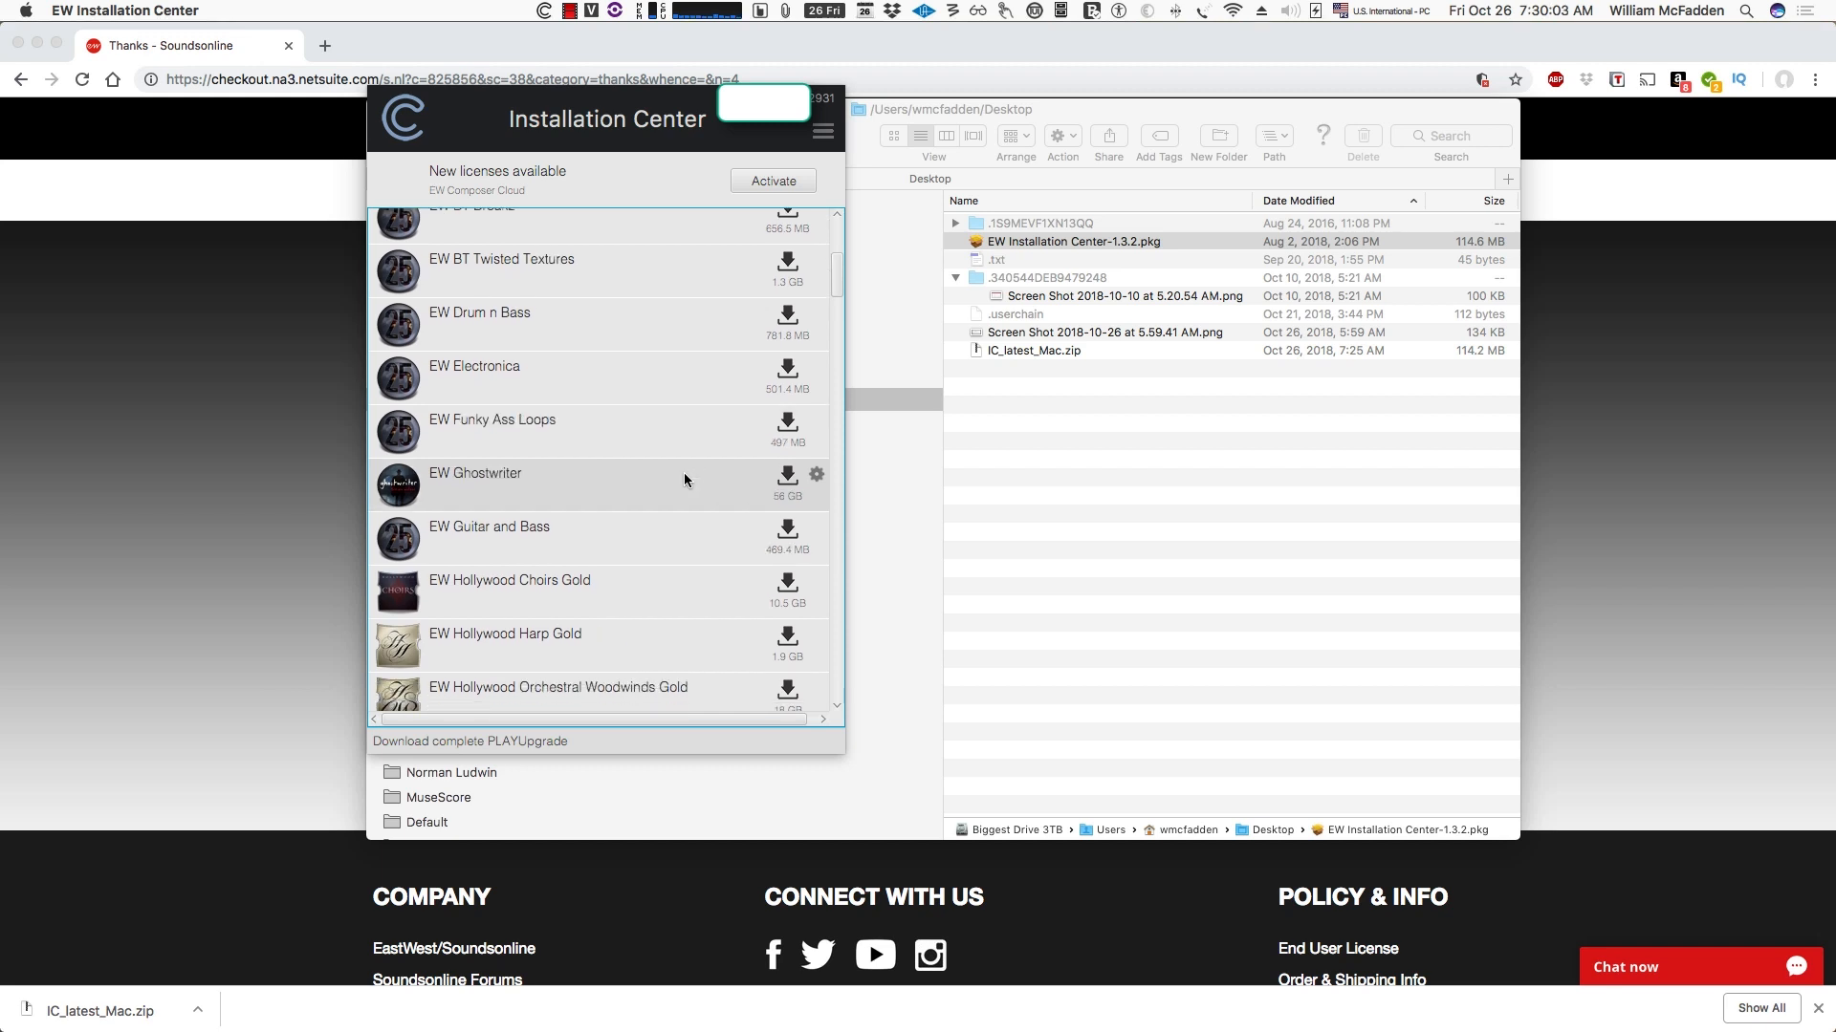
scroll(684, 478, "down", 2)
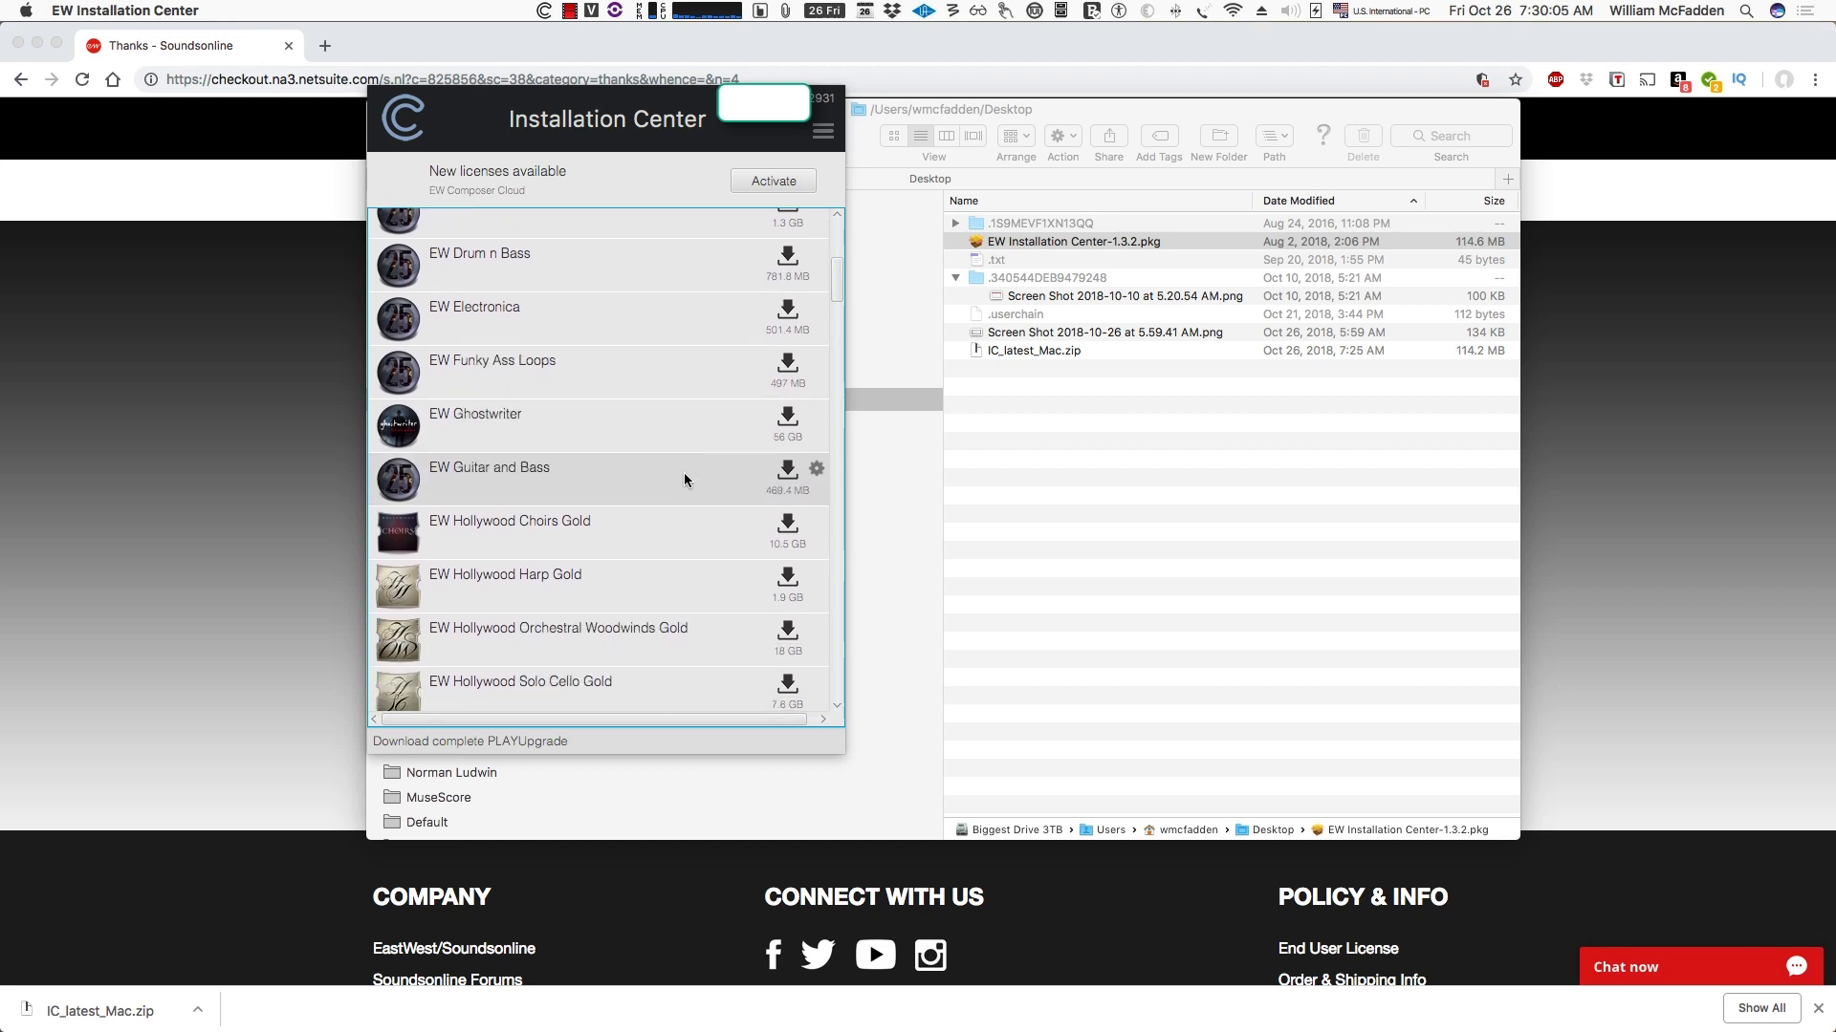
scroll(685, 476, "down", 3)
scroll(684, 473, "down", 4)
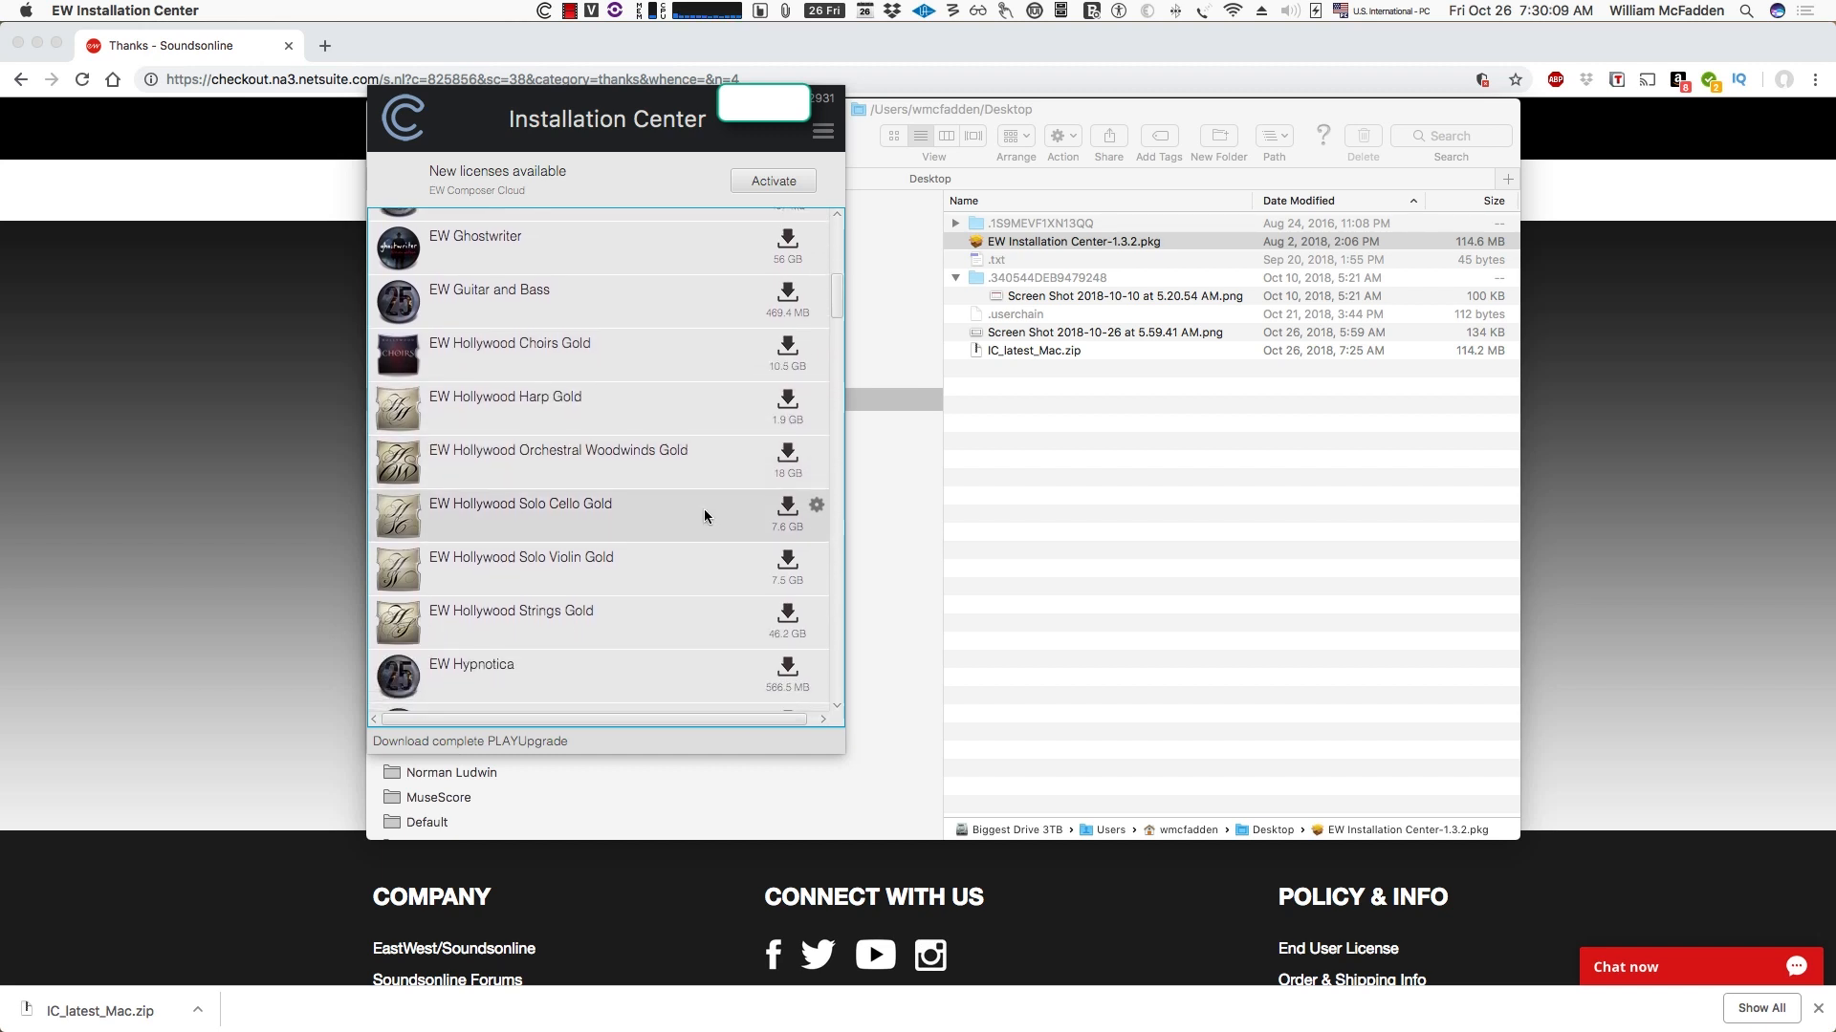
scroll(686, 498, "down", 1)
scroll(685, 491, "down", 1)
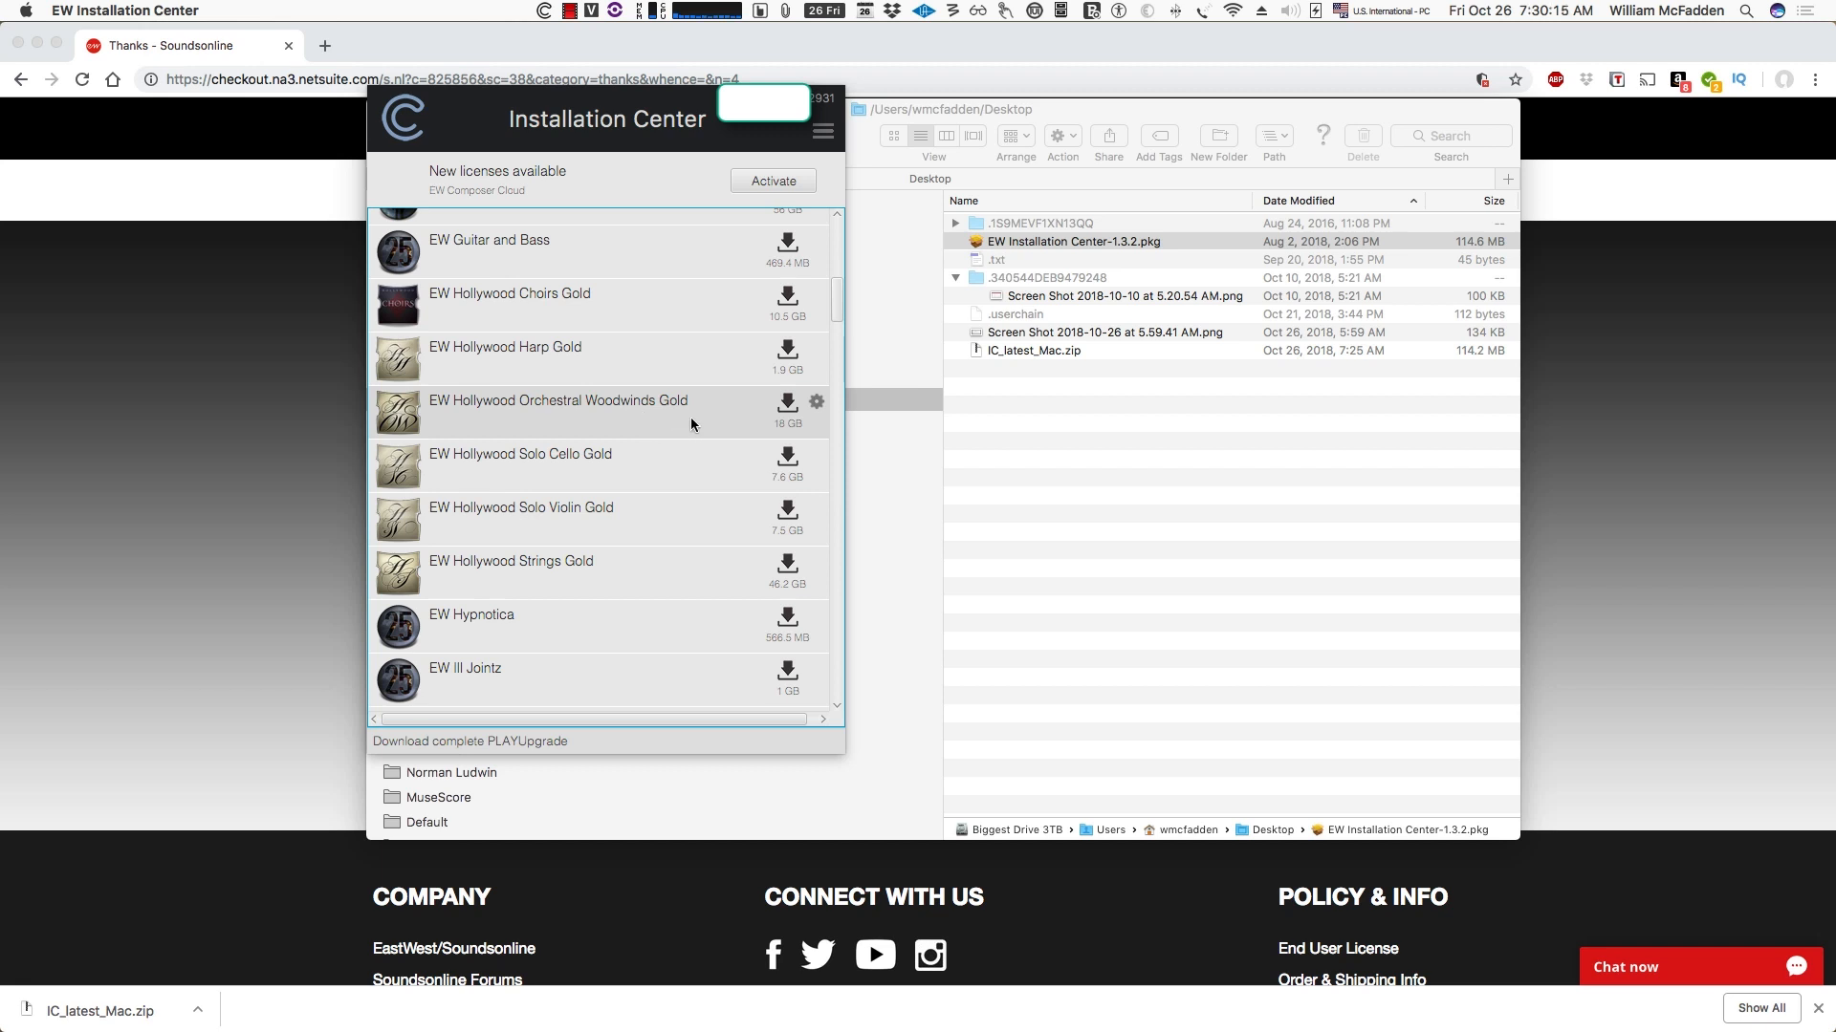
scroll(708, 417, "down", 2)
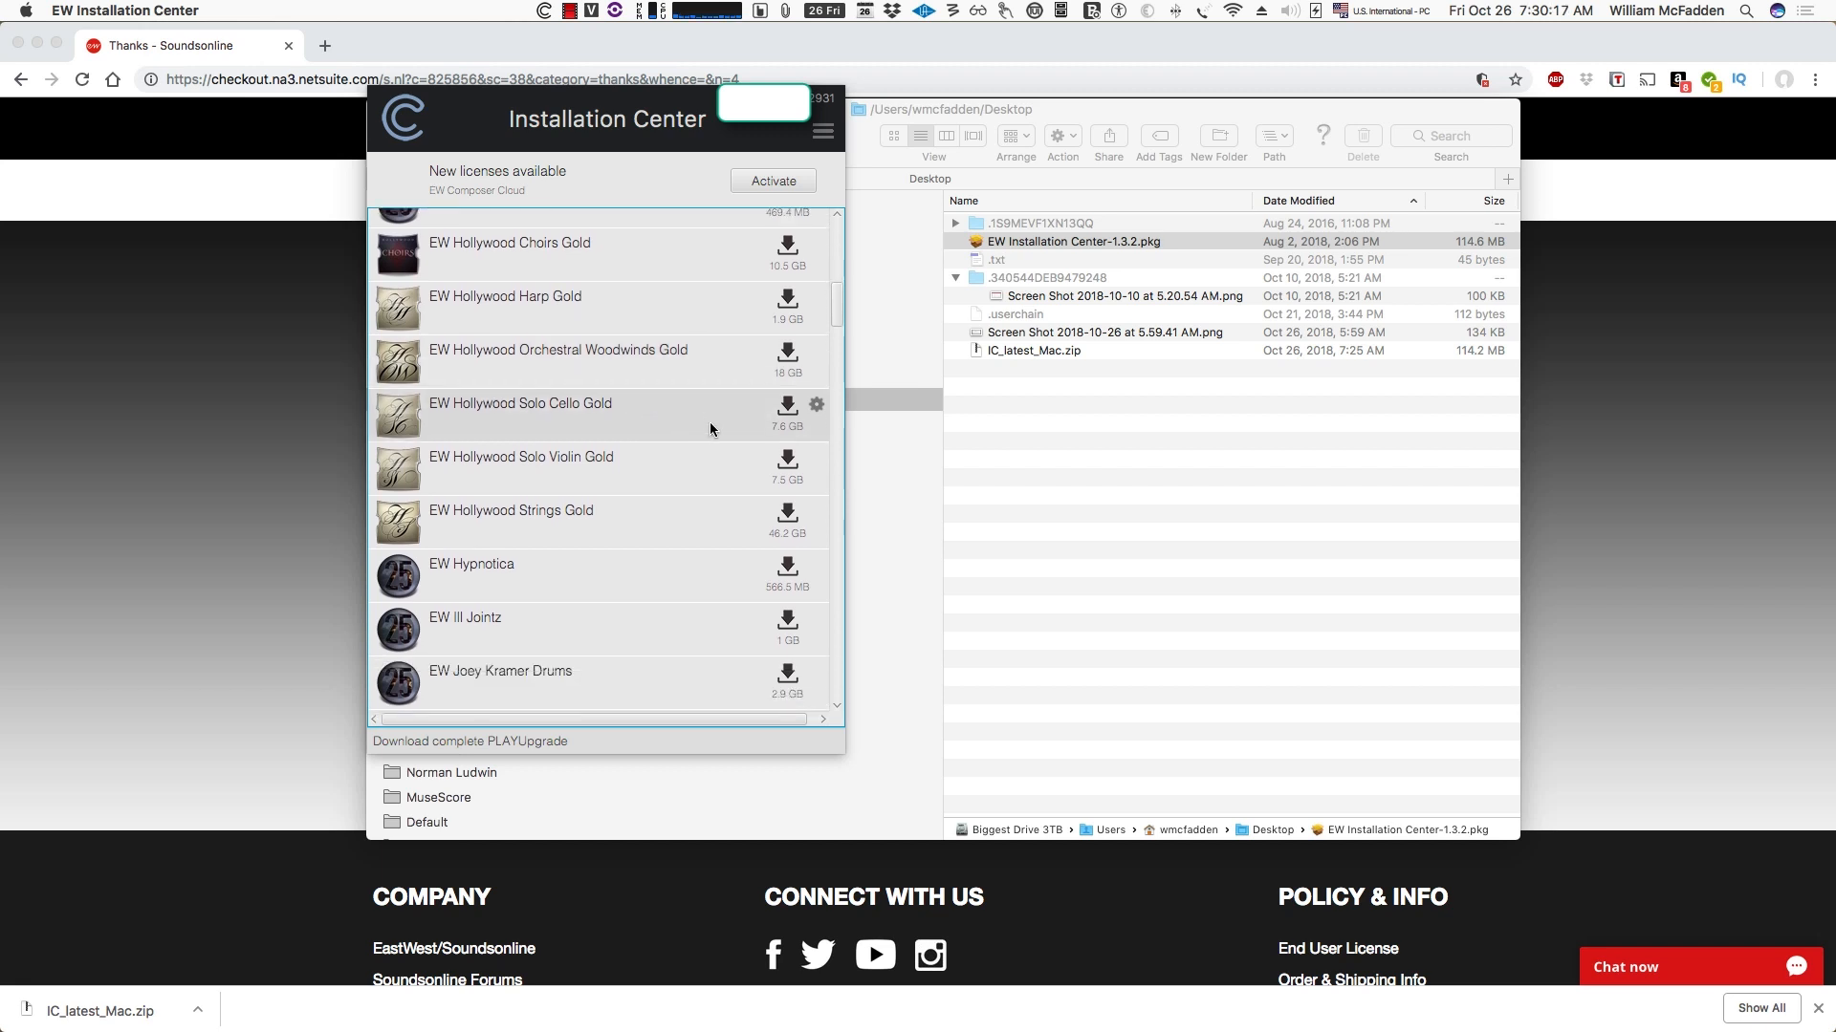
scroll(694, 434, "down", 1)
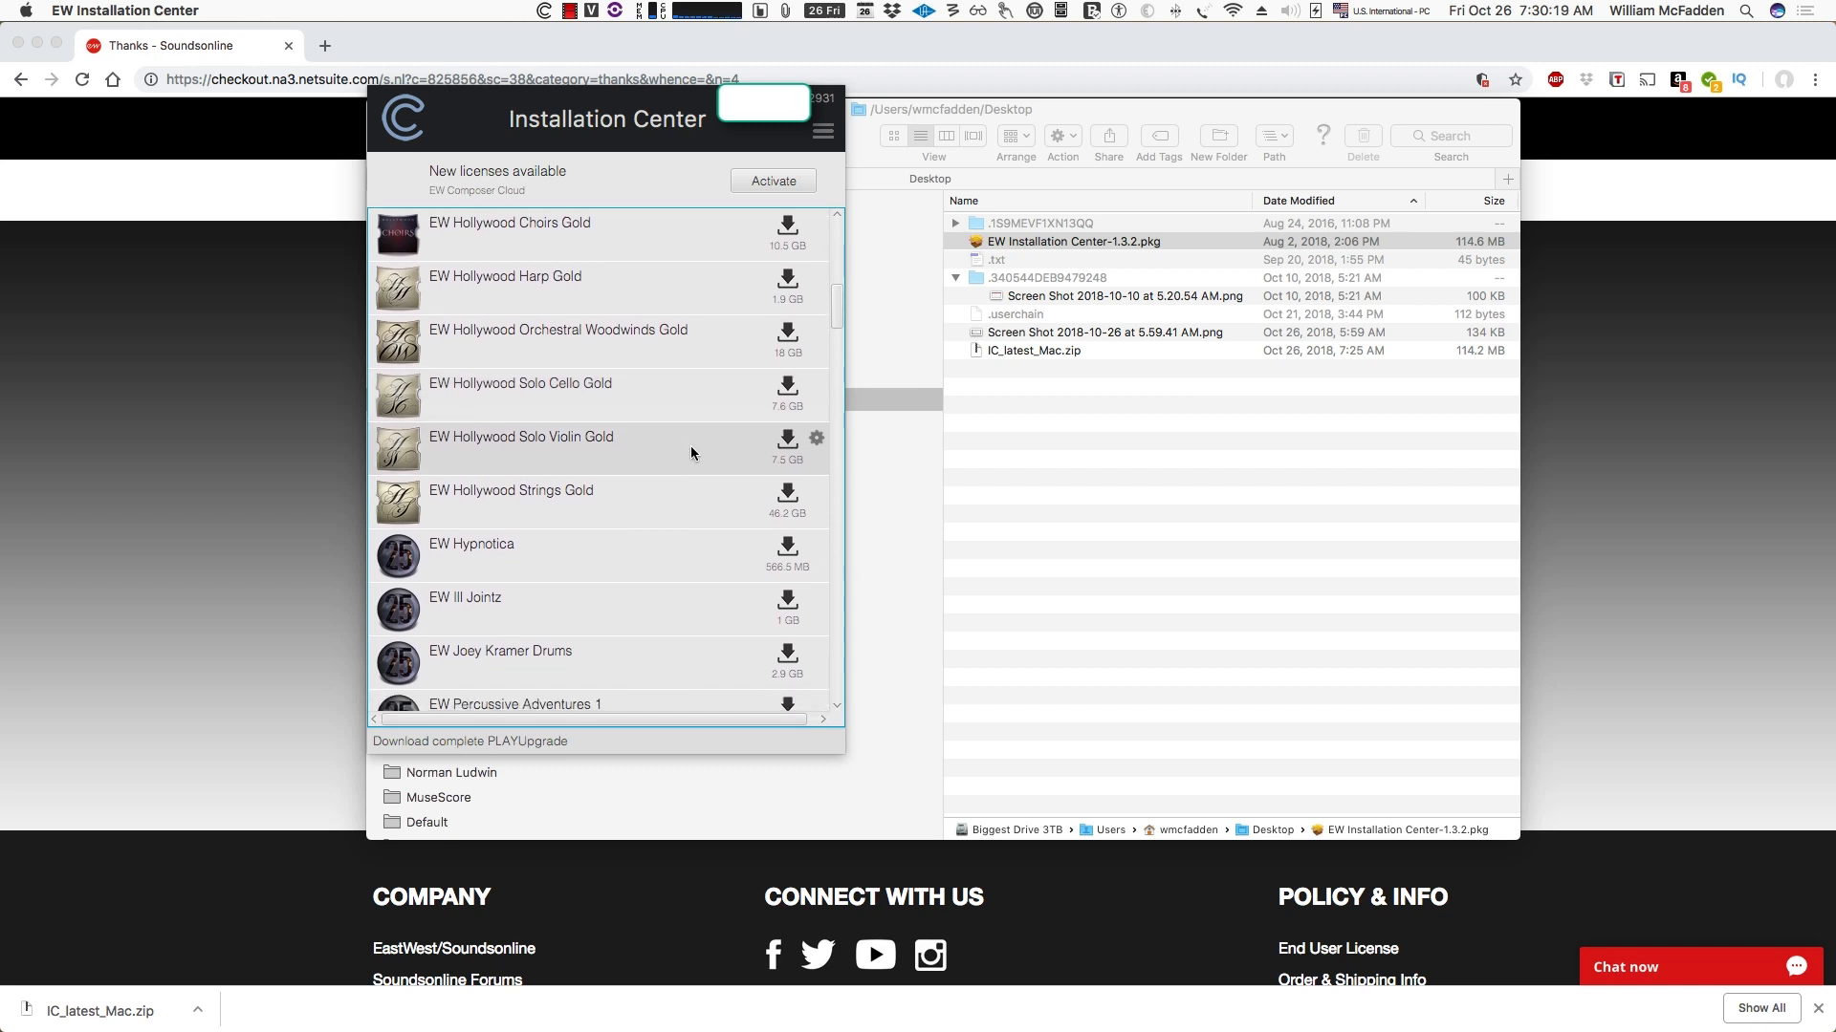
scroll(690, 445, "down", 5)
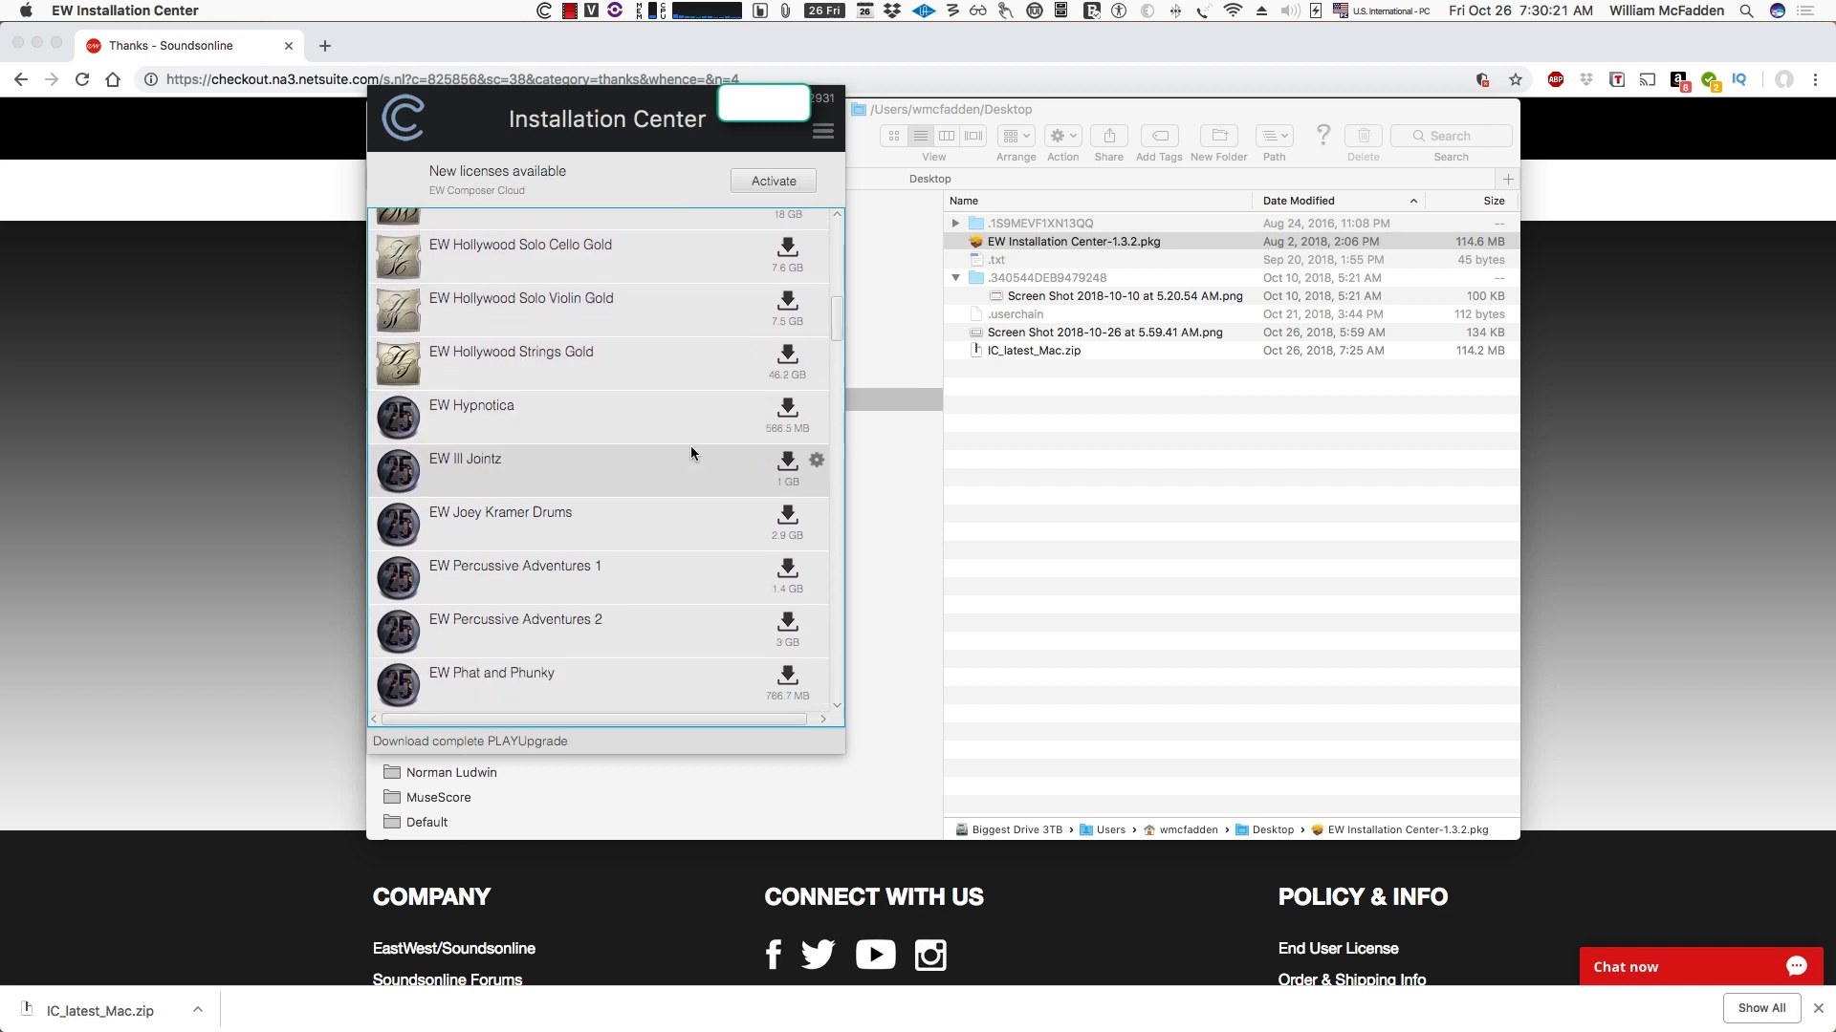
scroll(690, 446, "down", 5)
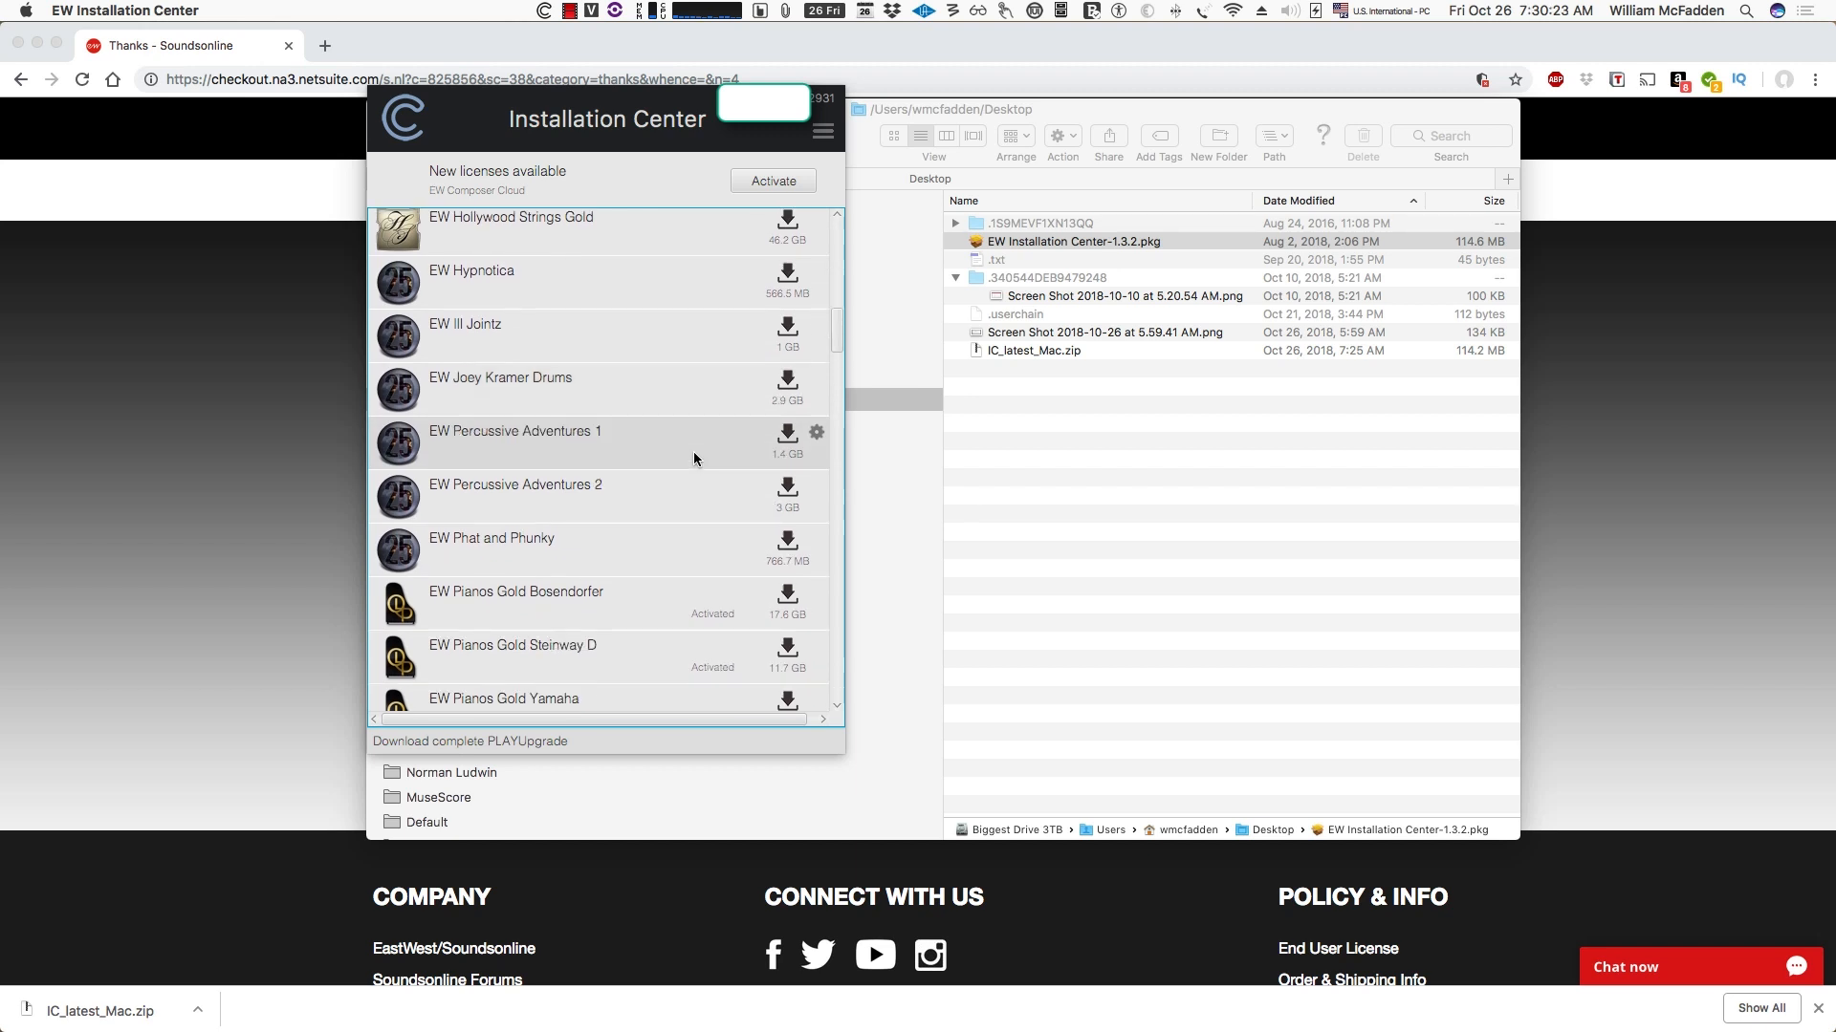
scroll(694, 455, "down", 4)
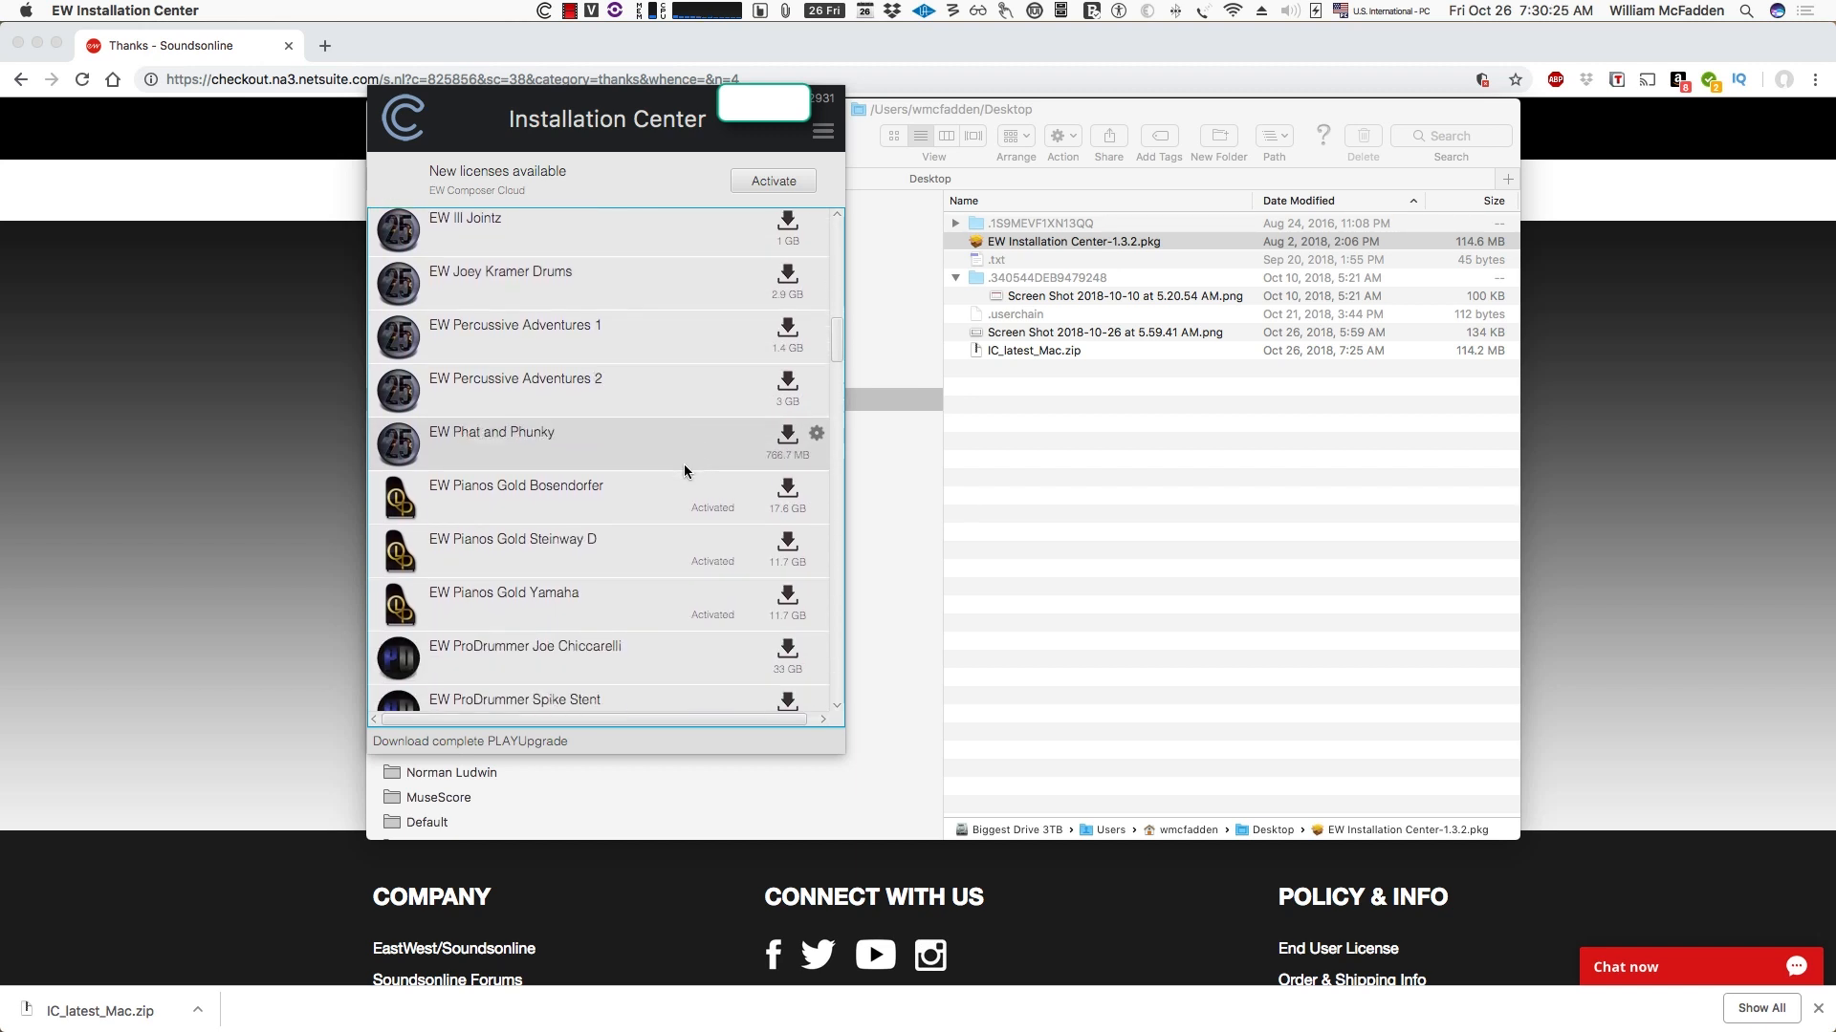
scroll(688, 453, "down", 2)
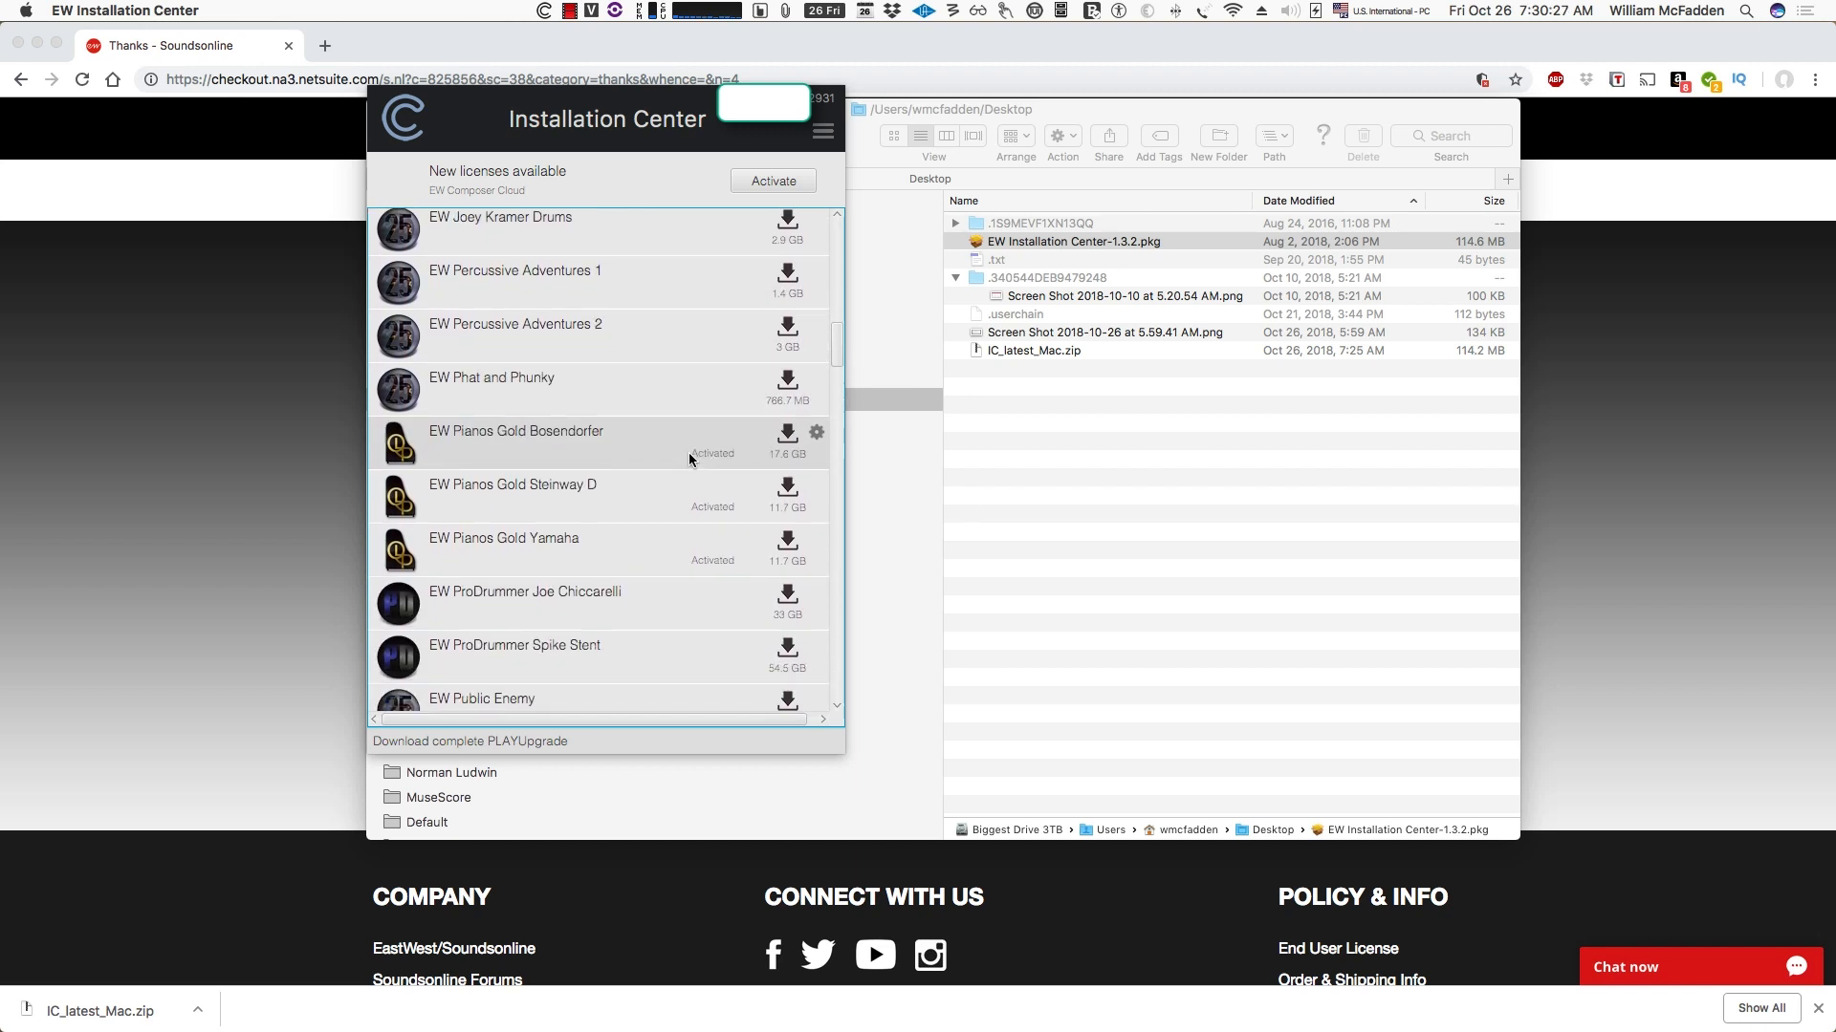
scroll(687, 463, "down", 2)
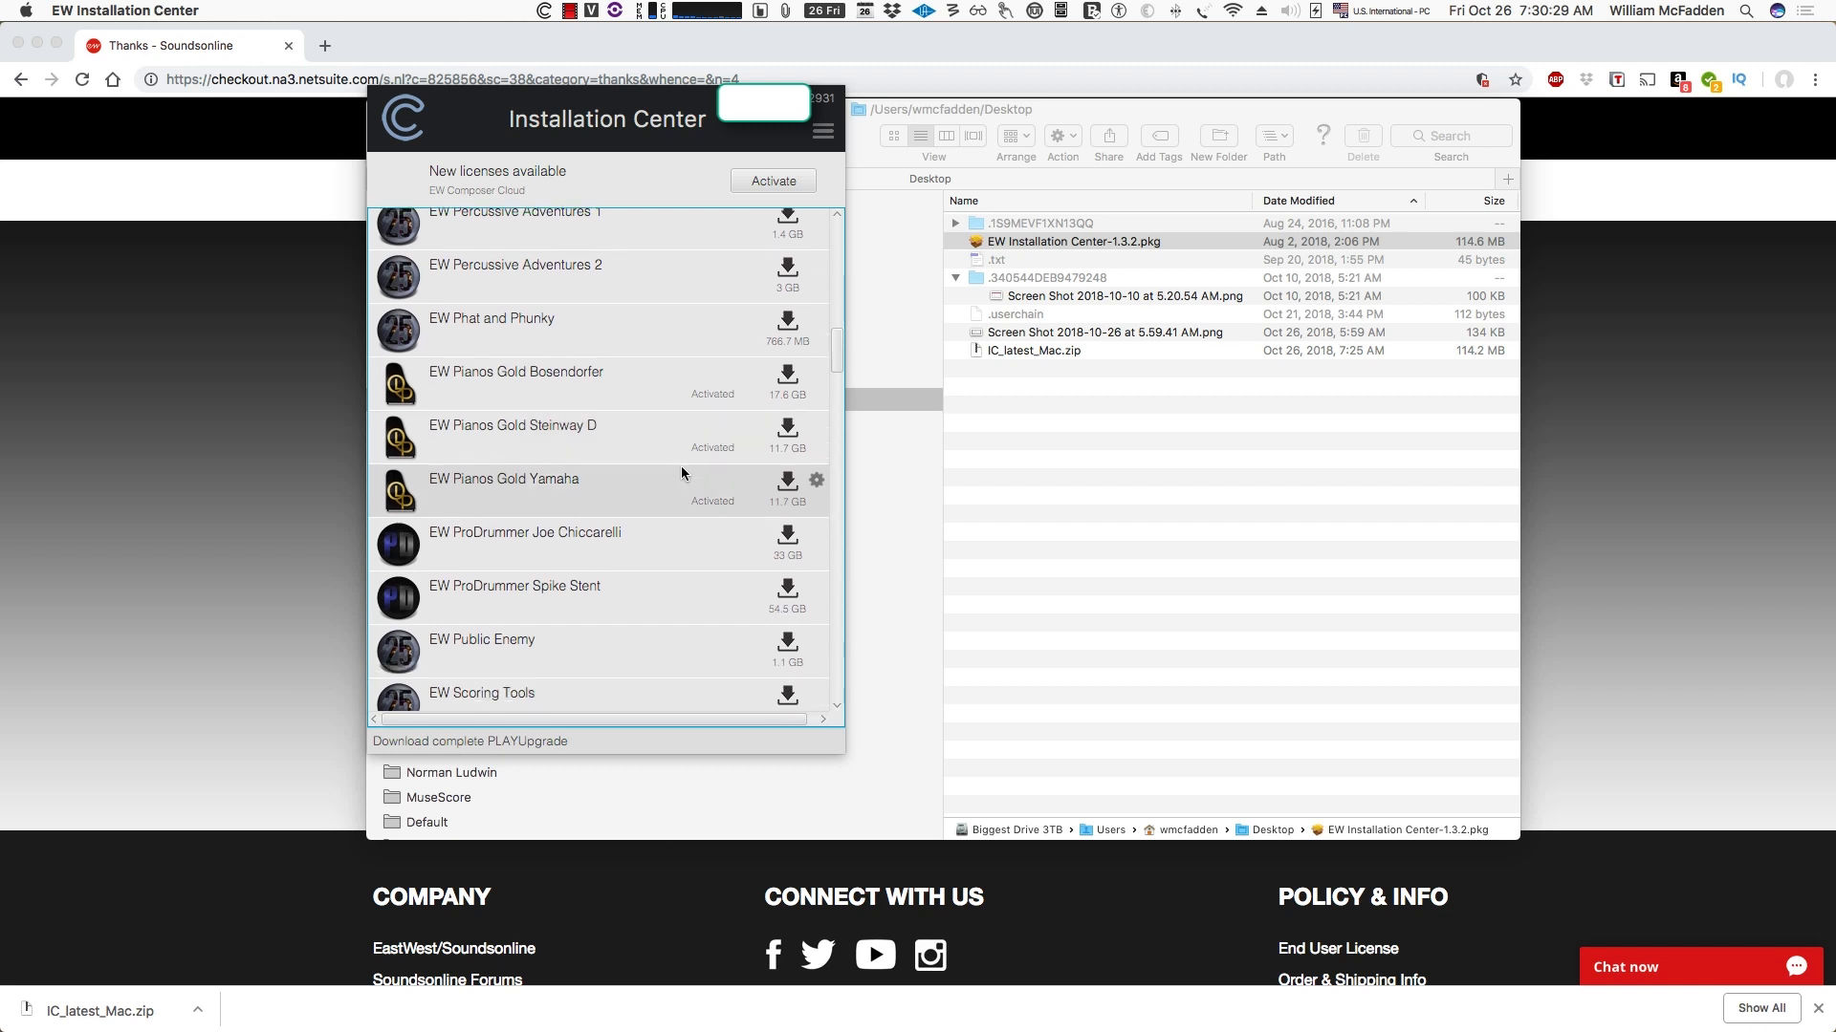
Review the remaining new downloads and their sizes, from the EW Pianos Gold libraries through Stormdrum and Symphonic Choirs to EW Voices of the Empire
scroll(693, 463, "down", 1)
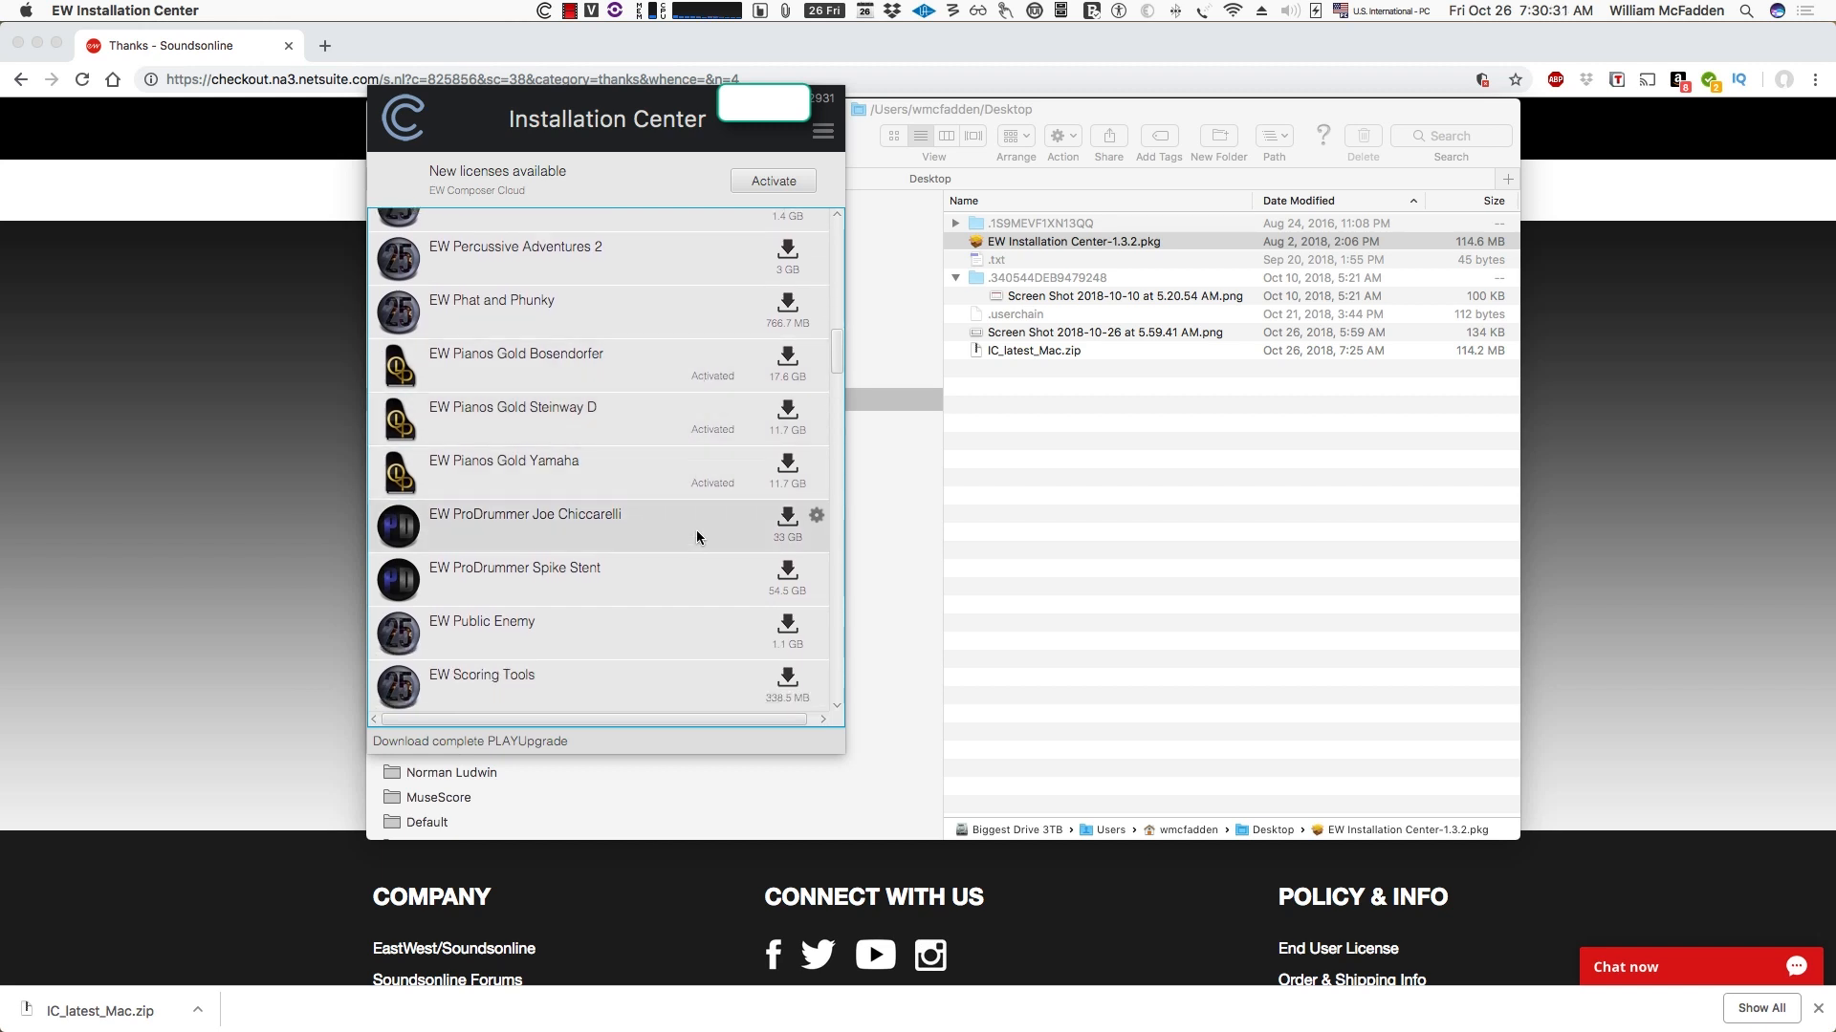
scroll(695, 522, "down", 1)
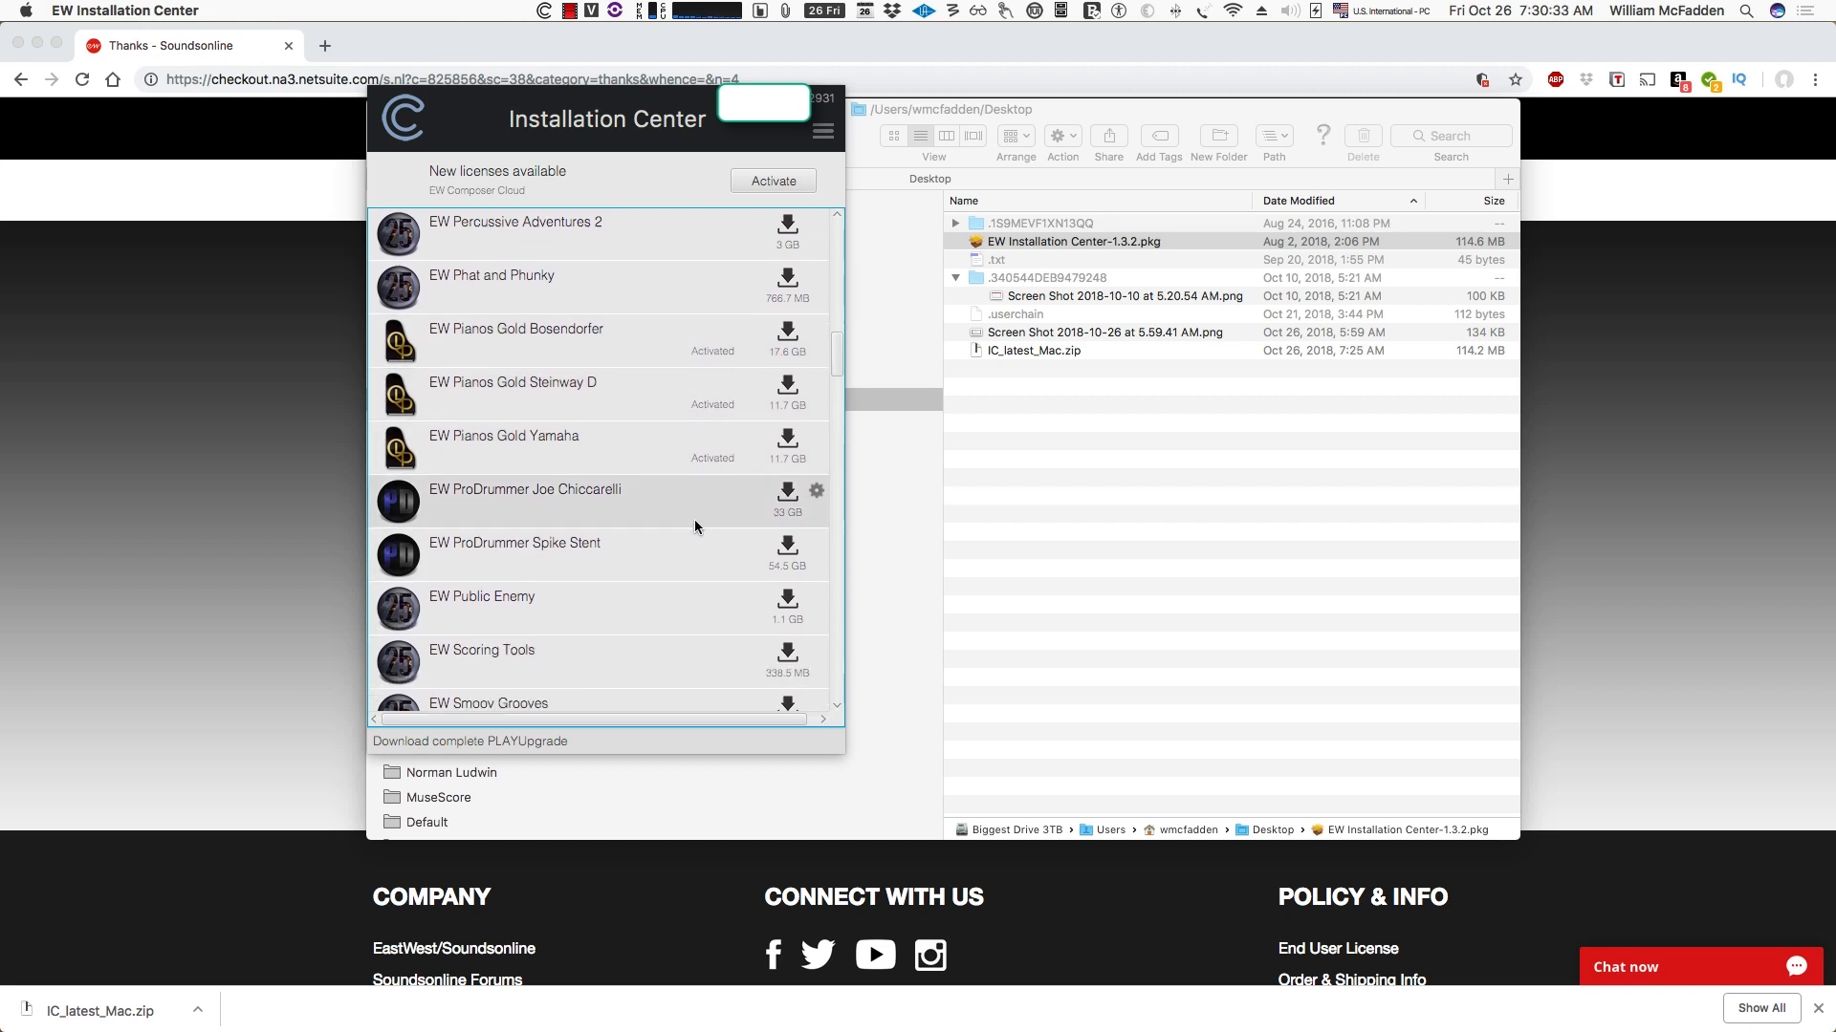
scroll(697, 517, "down", 2)
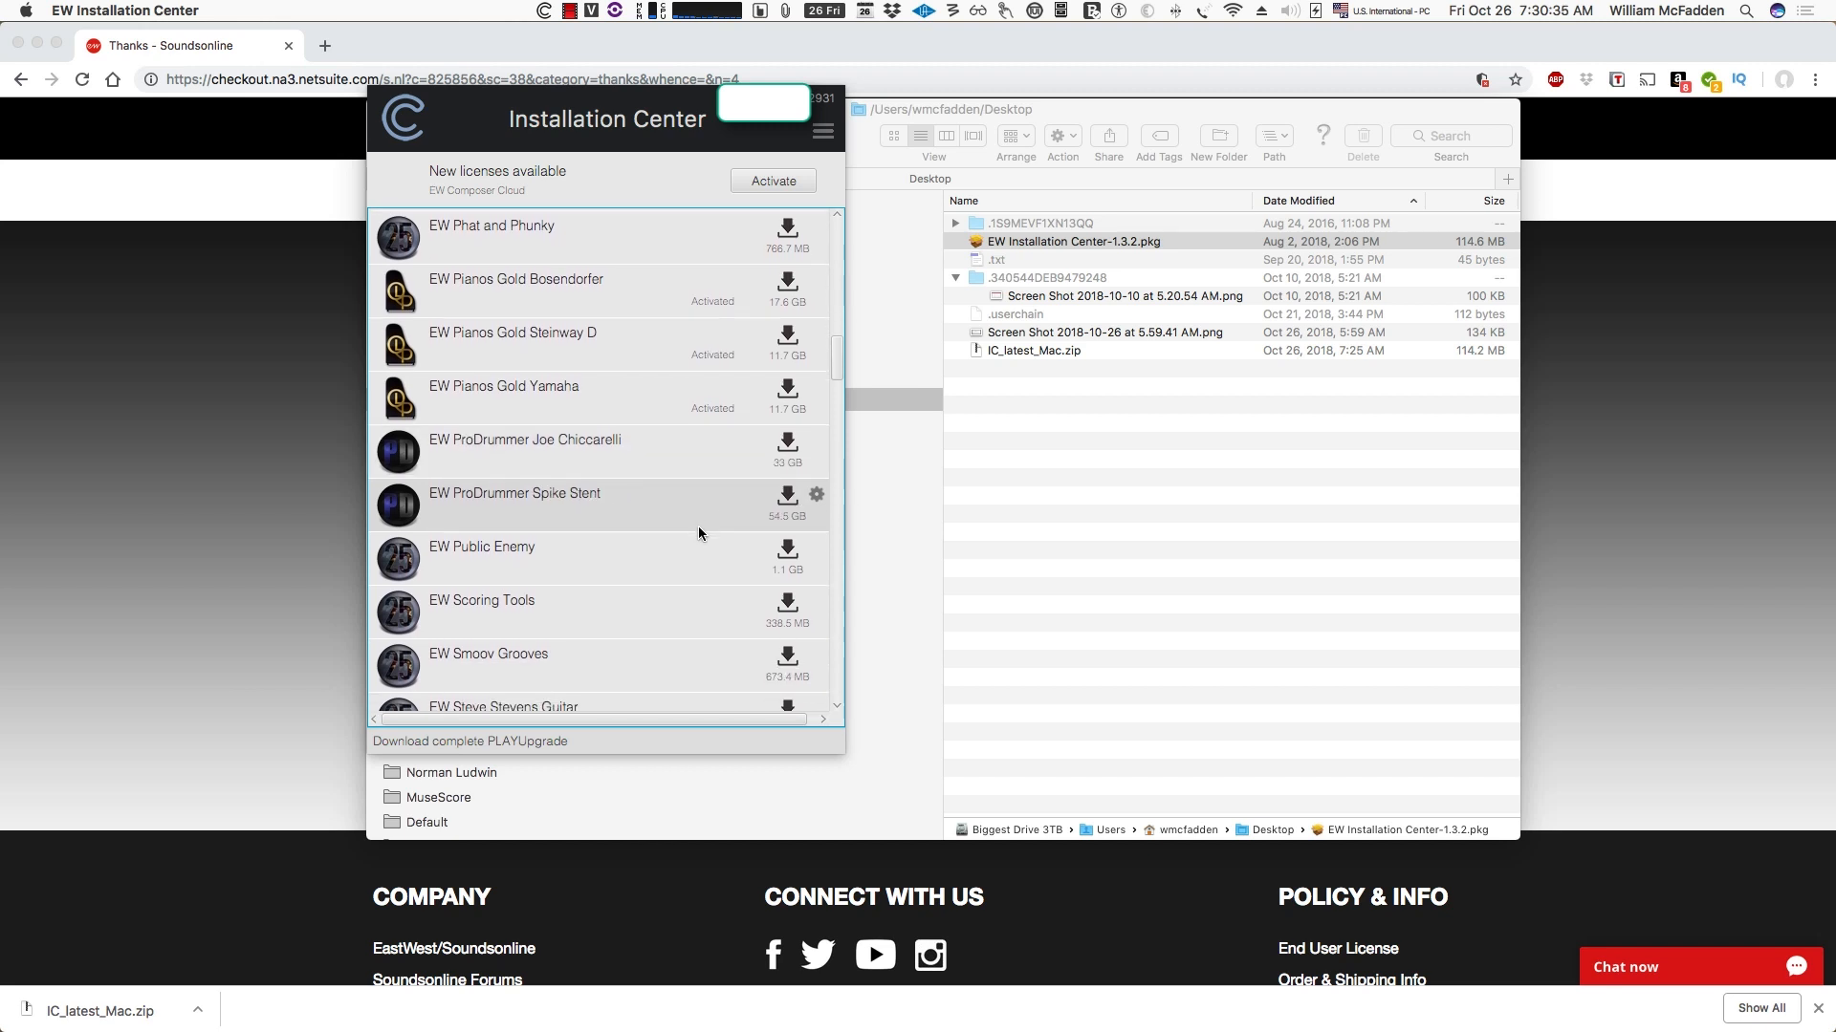
scroll(696, 534, "down", 5)
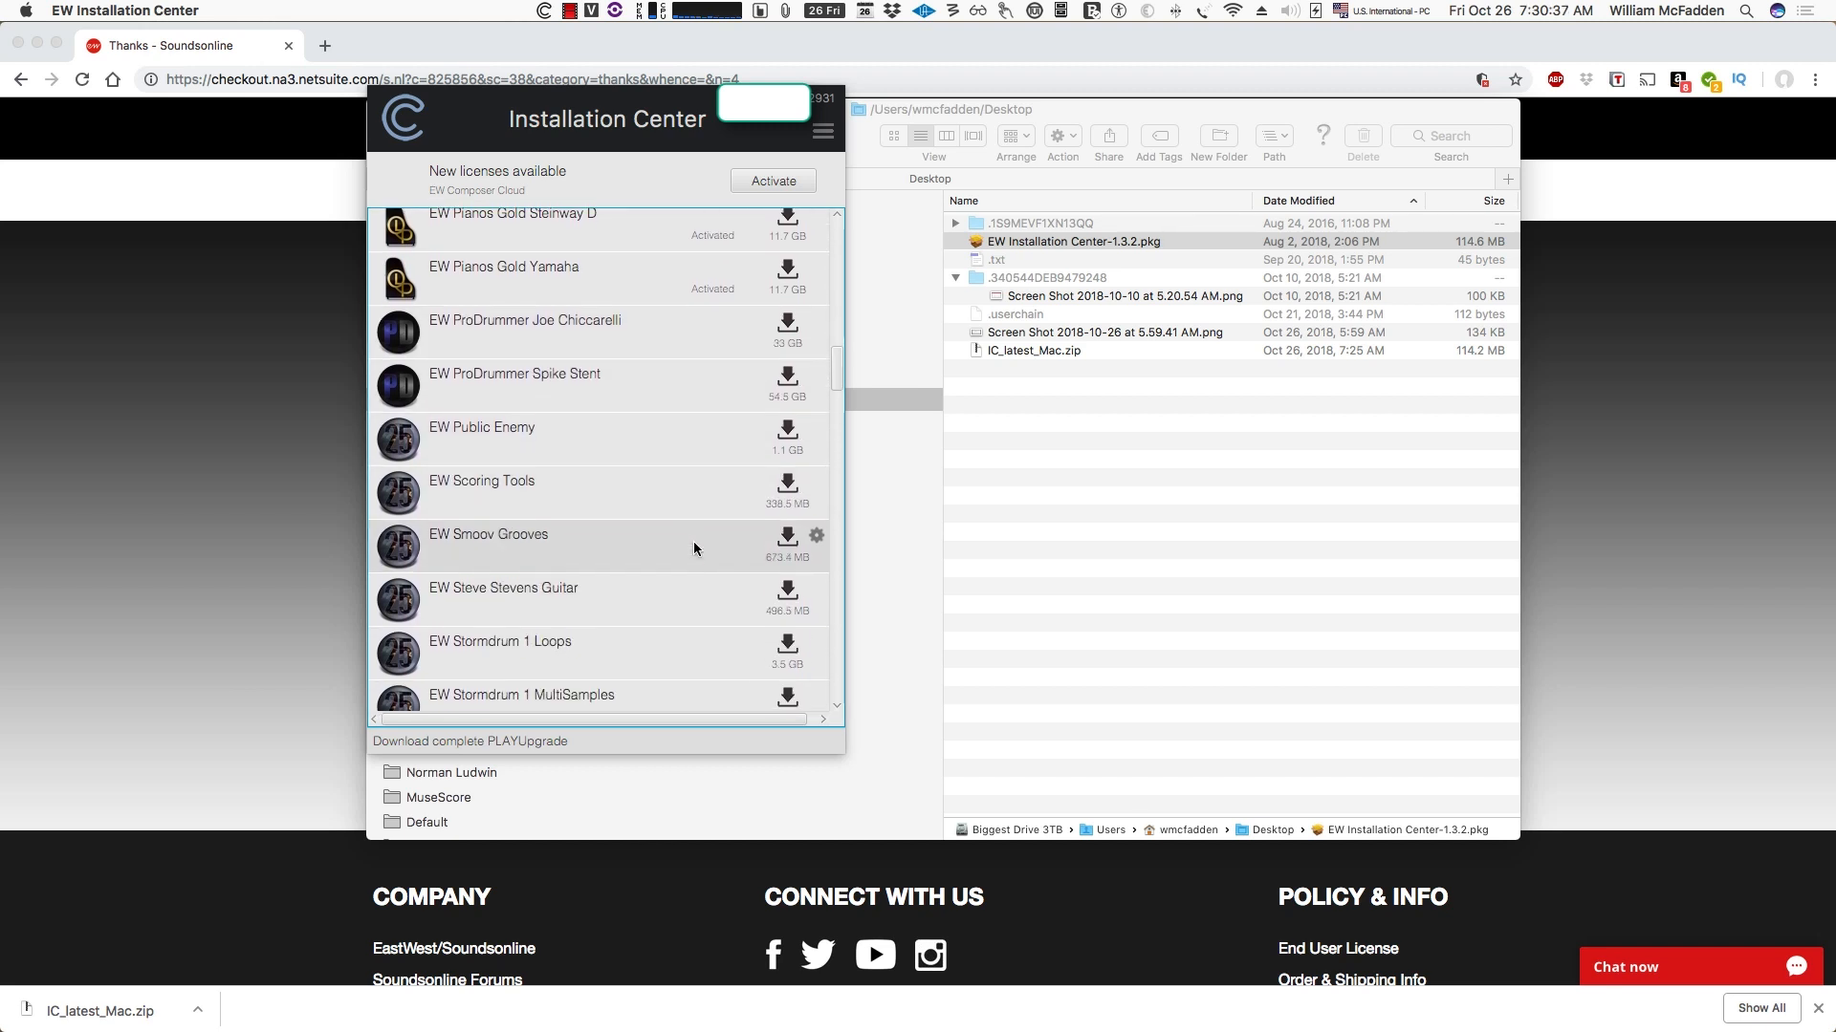
scroll(696, 543, "down", 3)
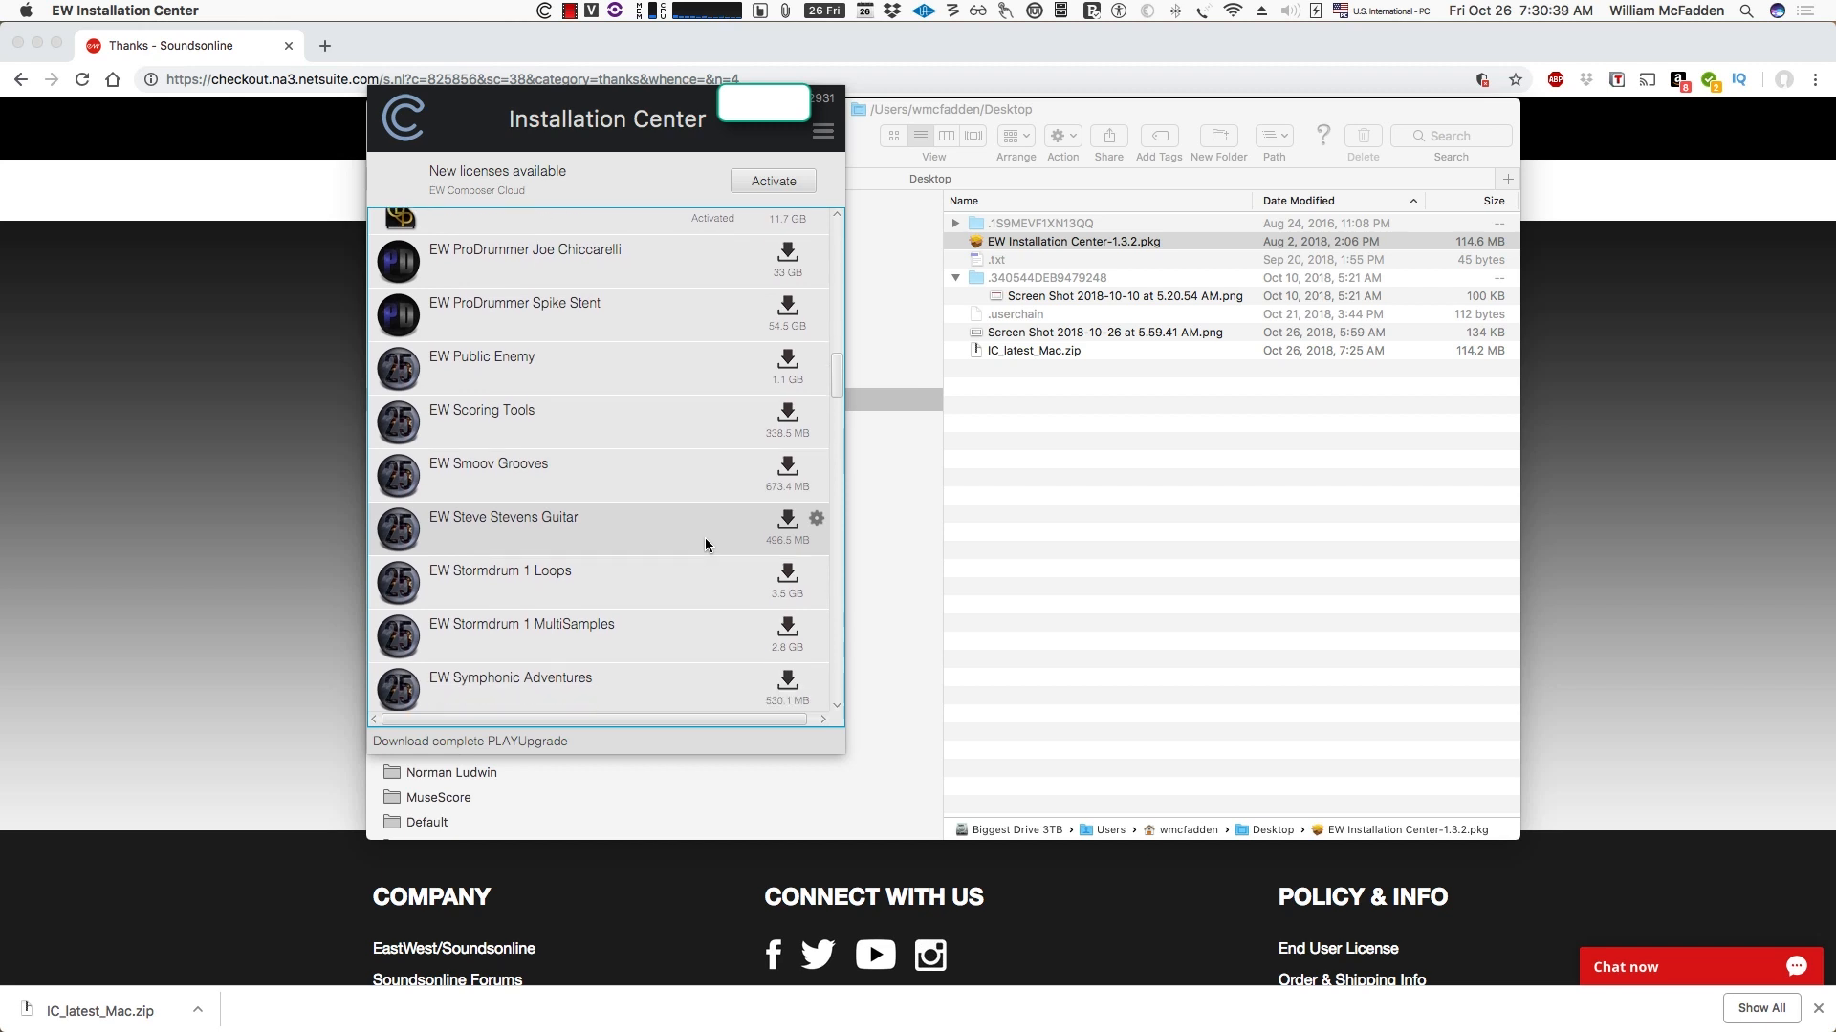
scroll(706, 544, "down", 1)
scroll(706, 545, "down", 3)
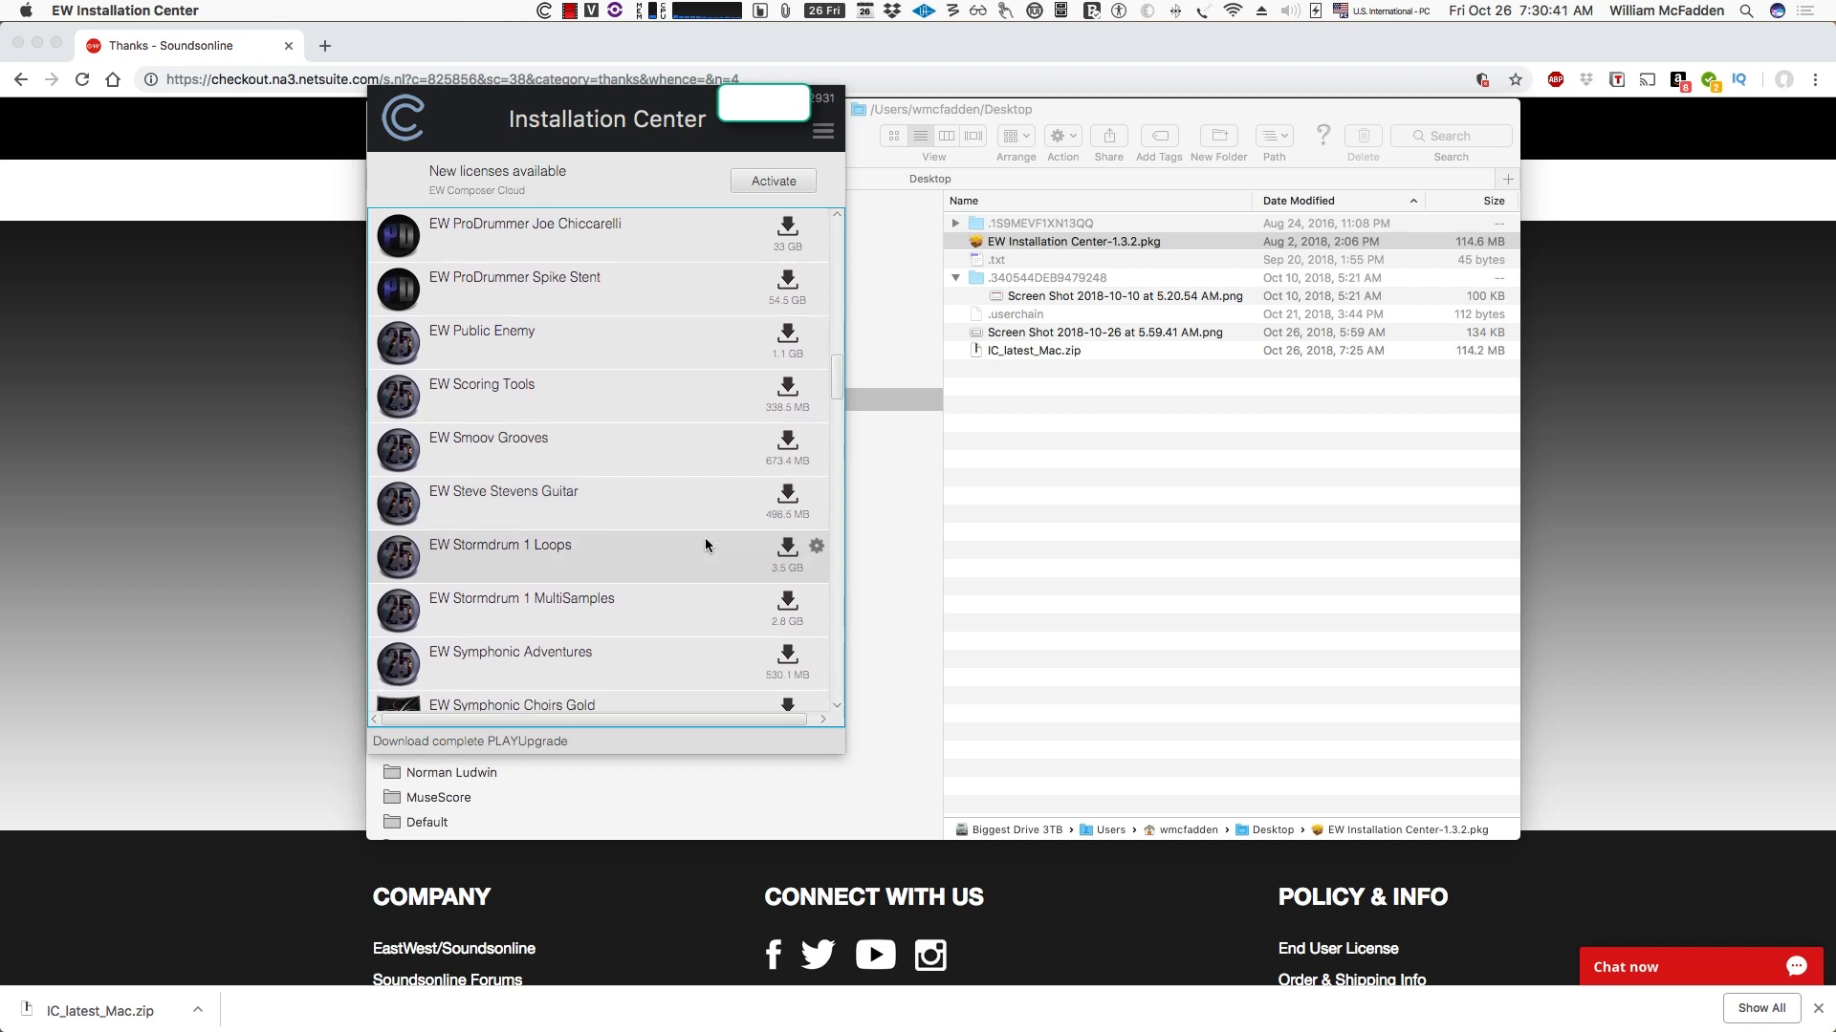
scroll(706, 545, "down", 9)
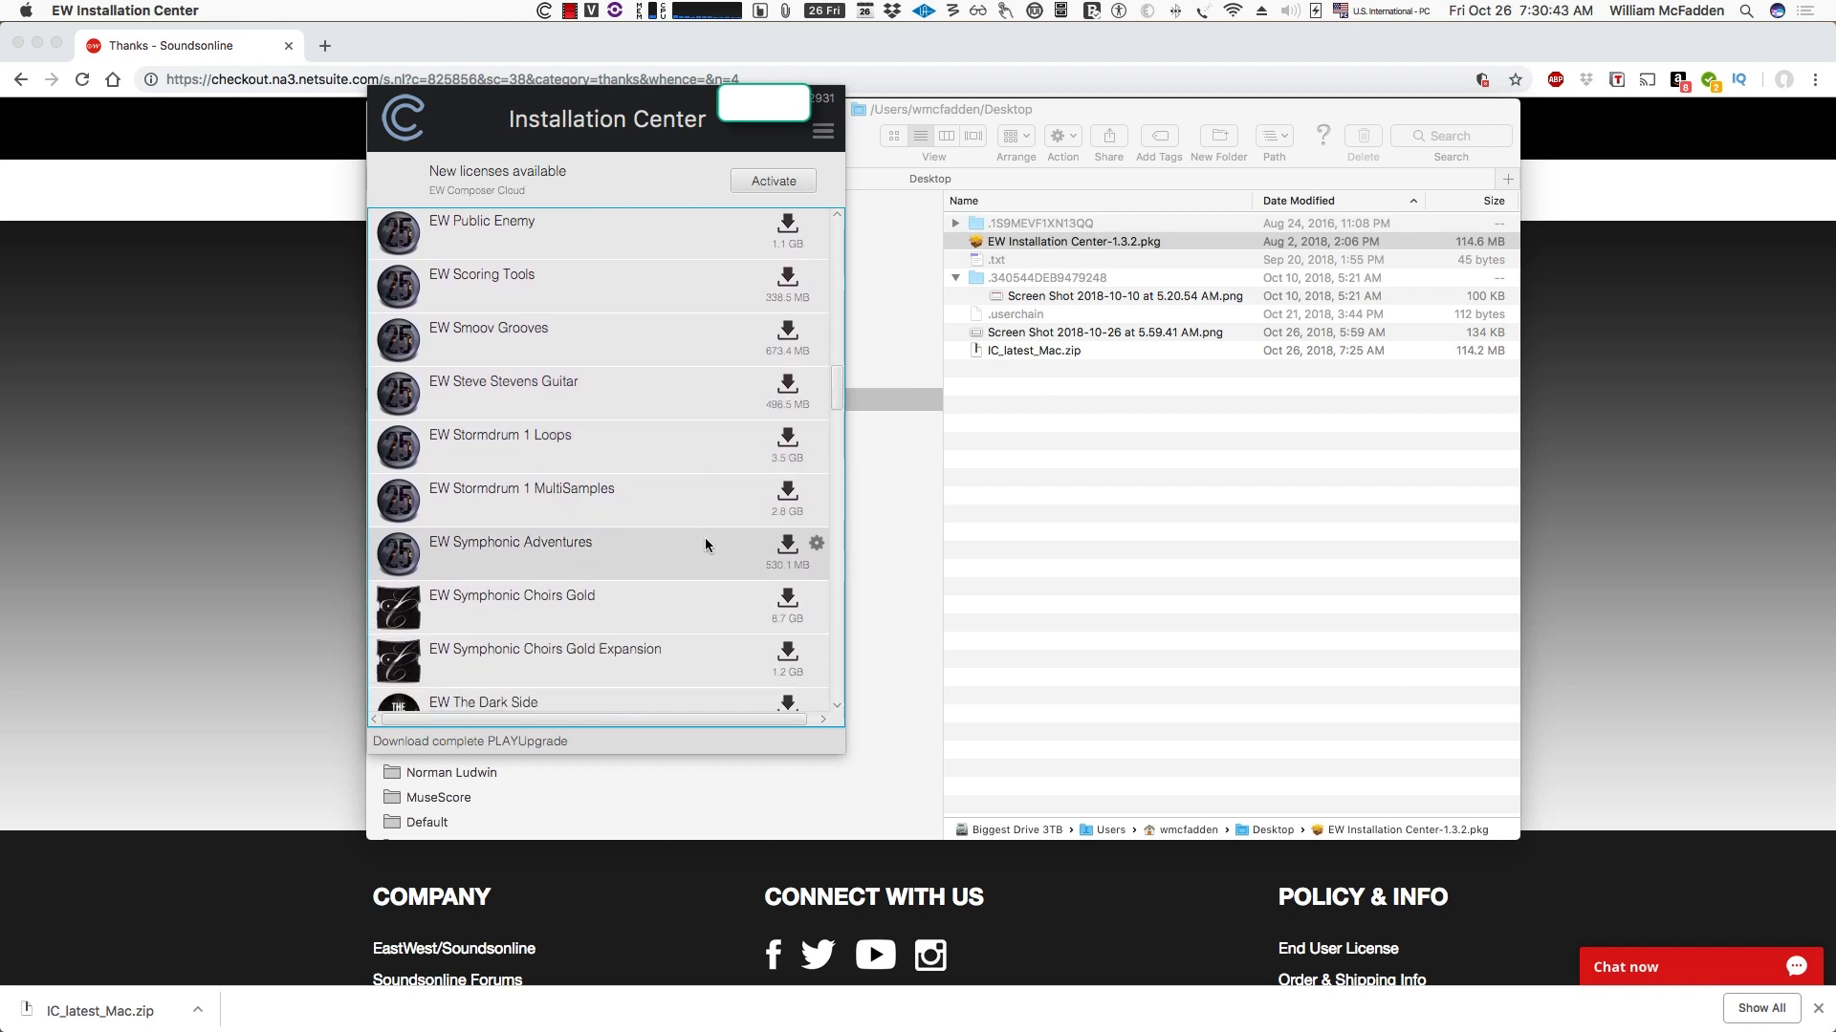
scroll(706, 545, "down", 2)
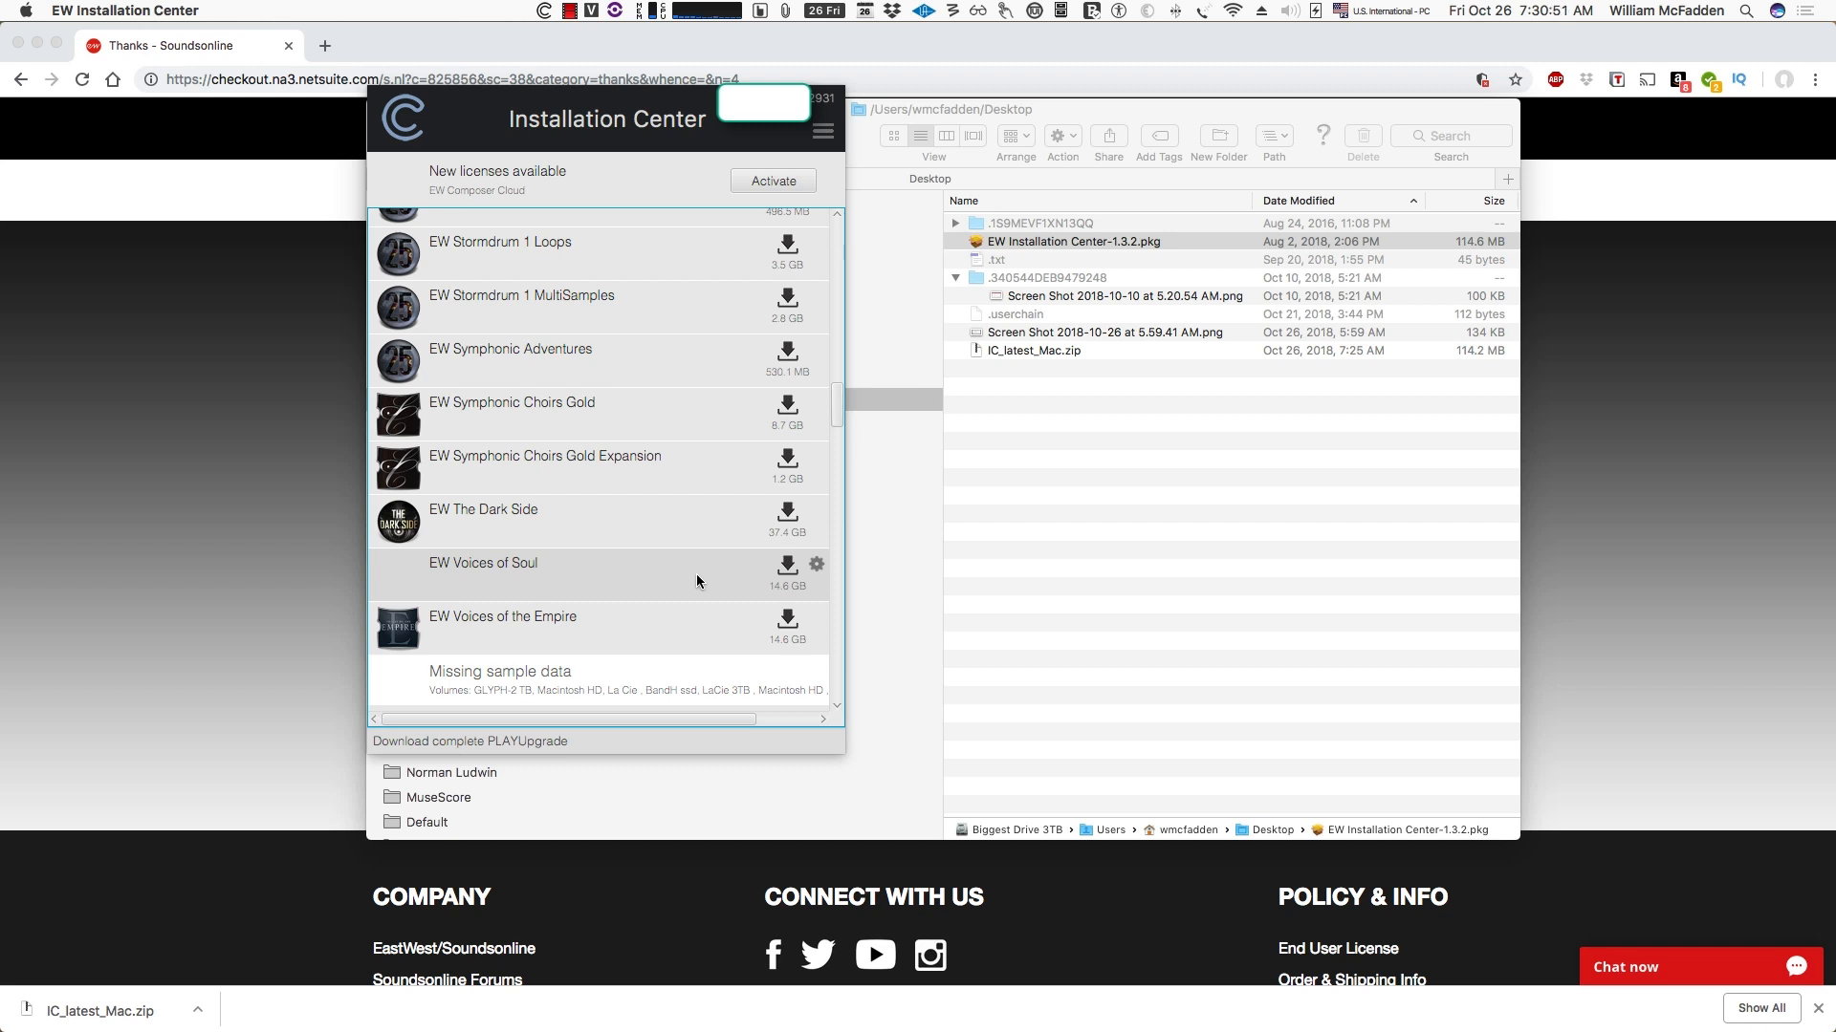
Start downloading the EW Voices of Soul library, and cancel it after checking its destination folder
left_click(782, 569)
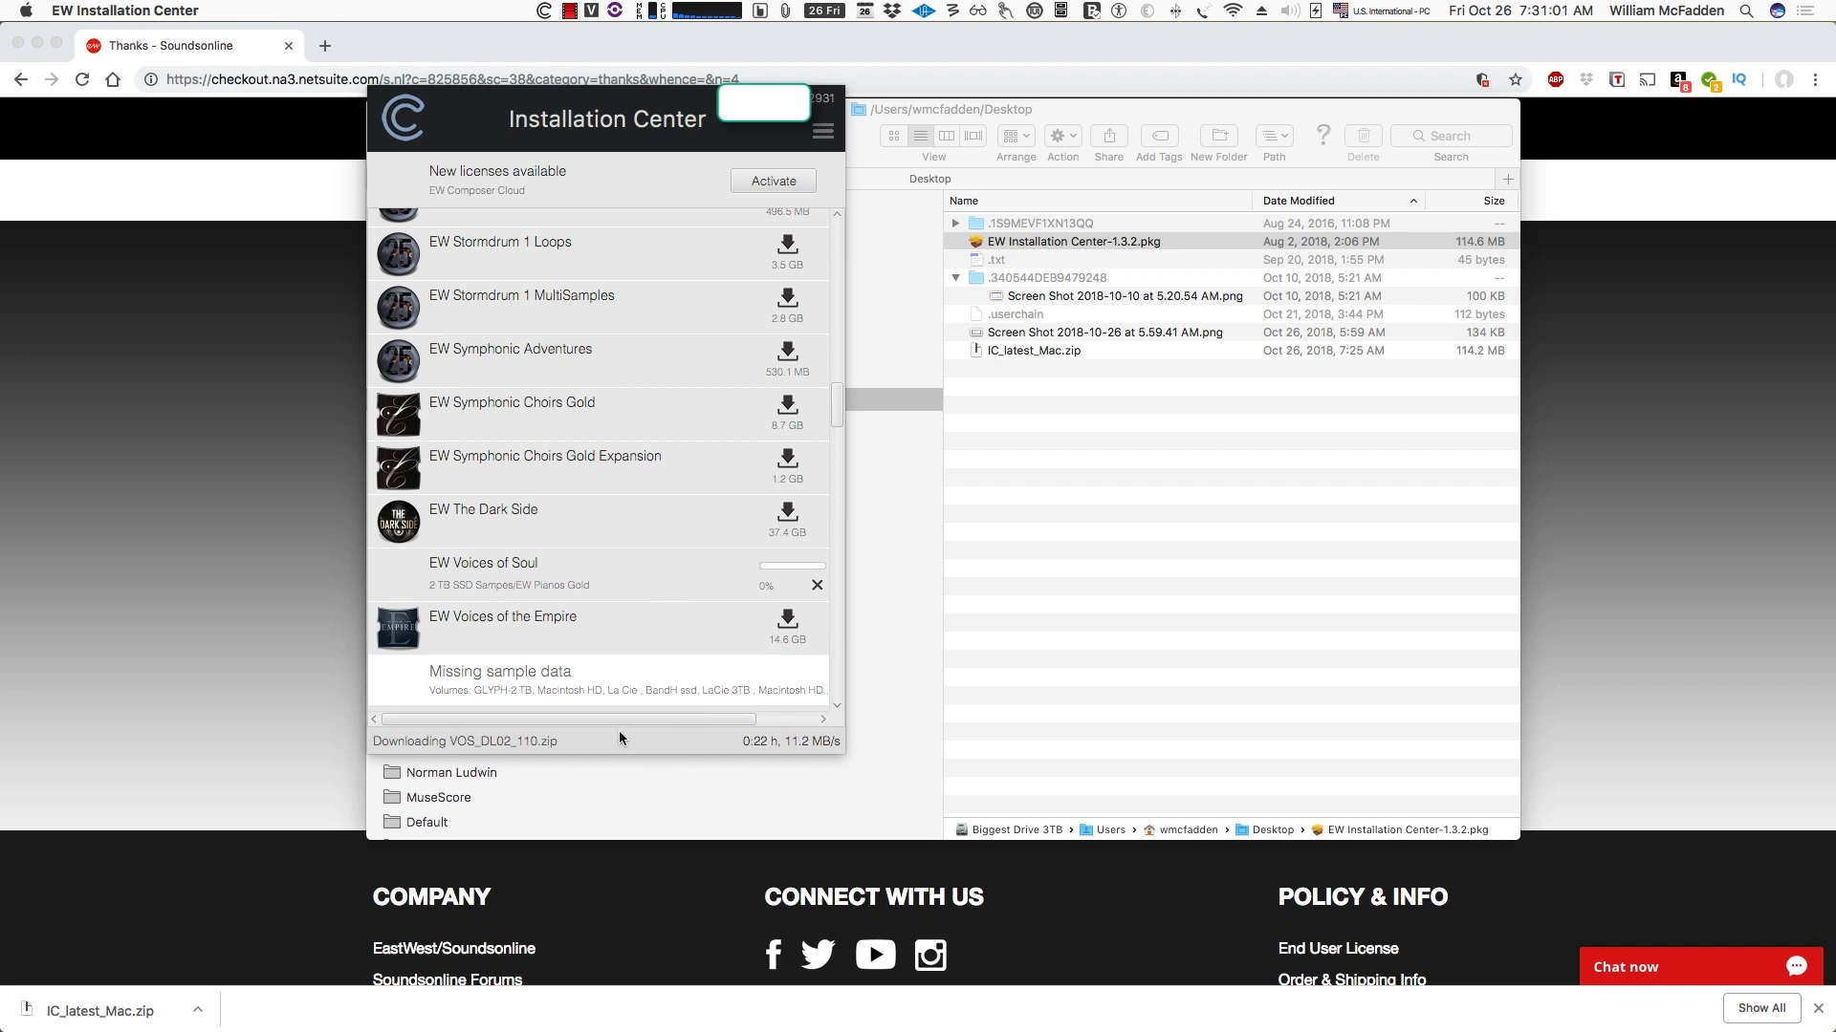
mouse_move(622, 715)
left_mouse_down()
mouse_move(755, 713)
mouse_move(644, 708)
left_mouse_up()
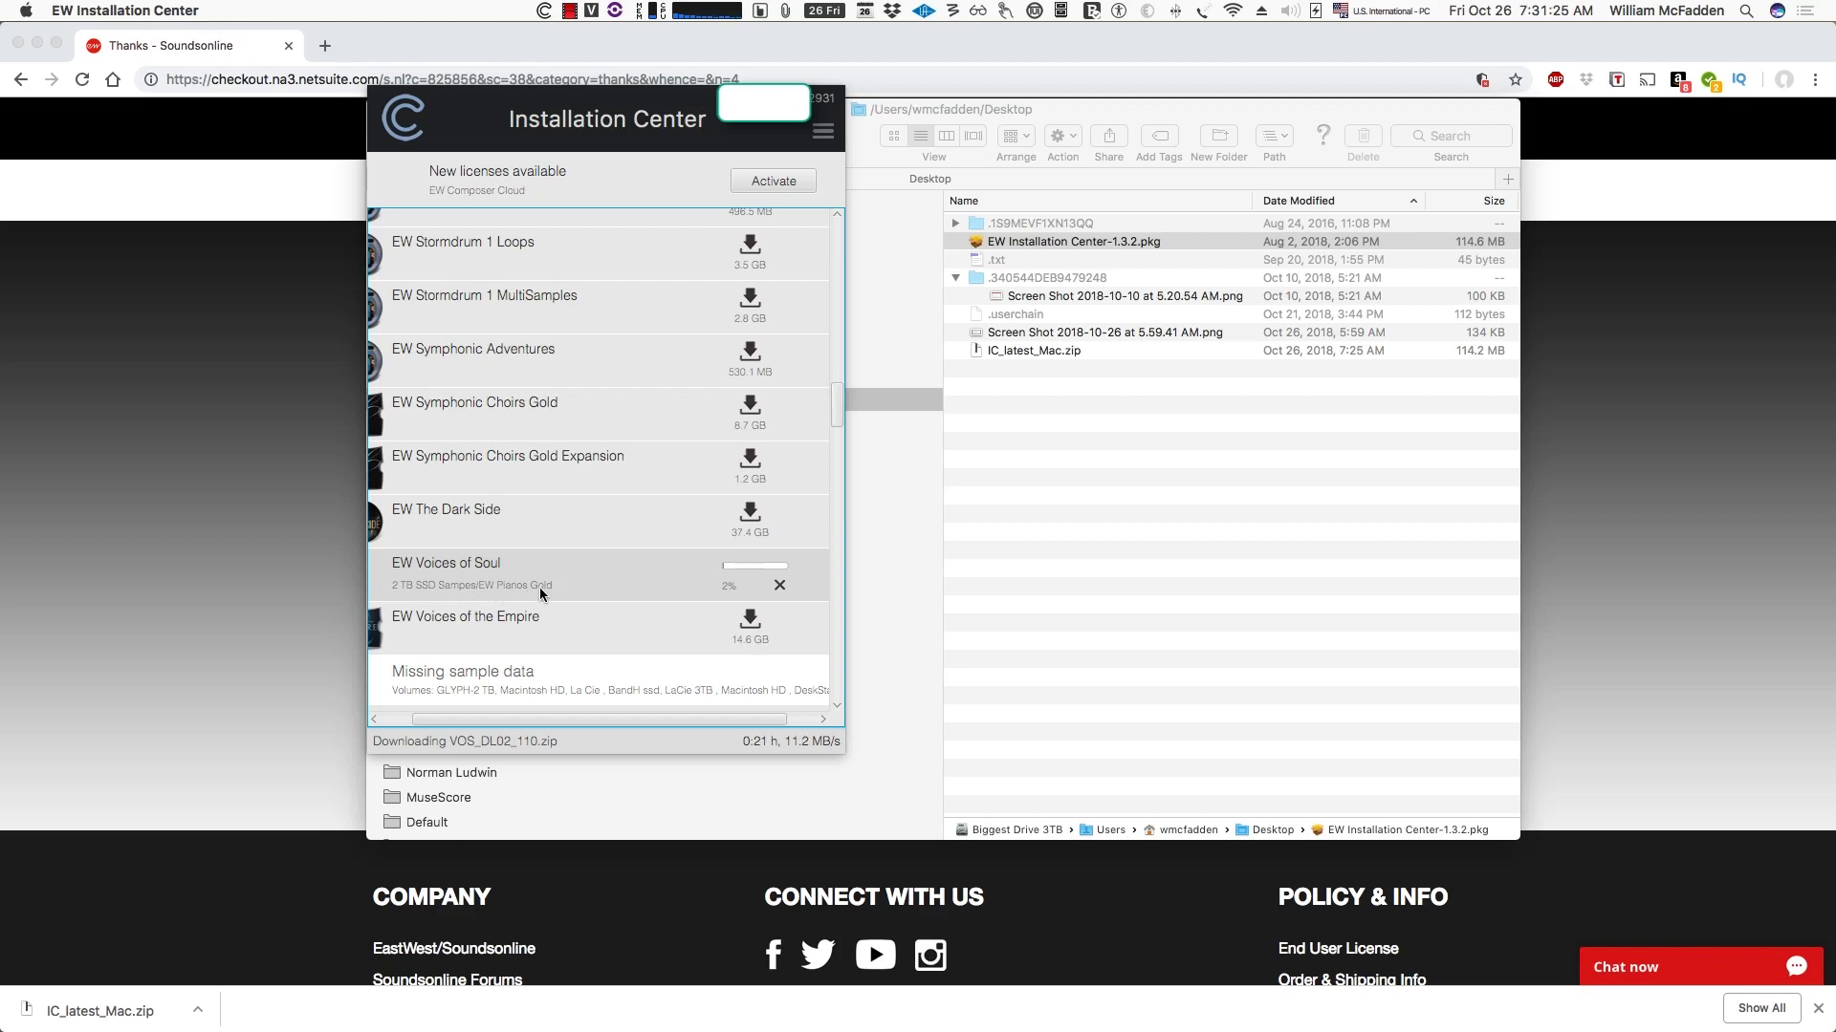
left_click(780, 585)
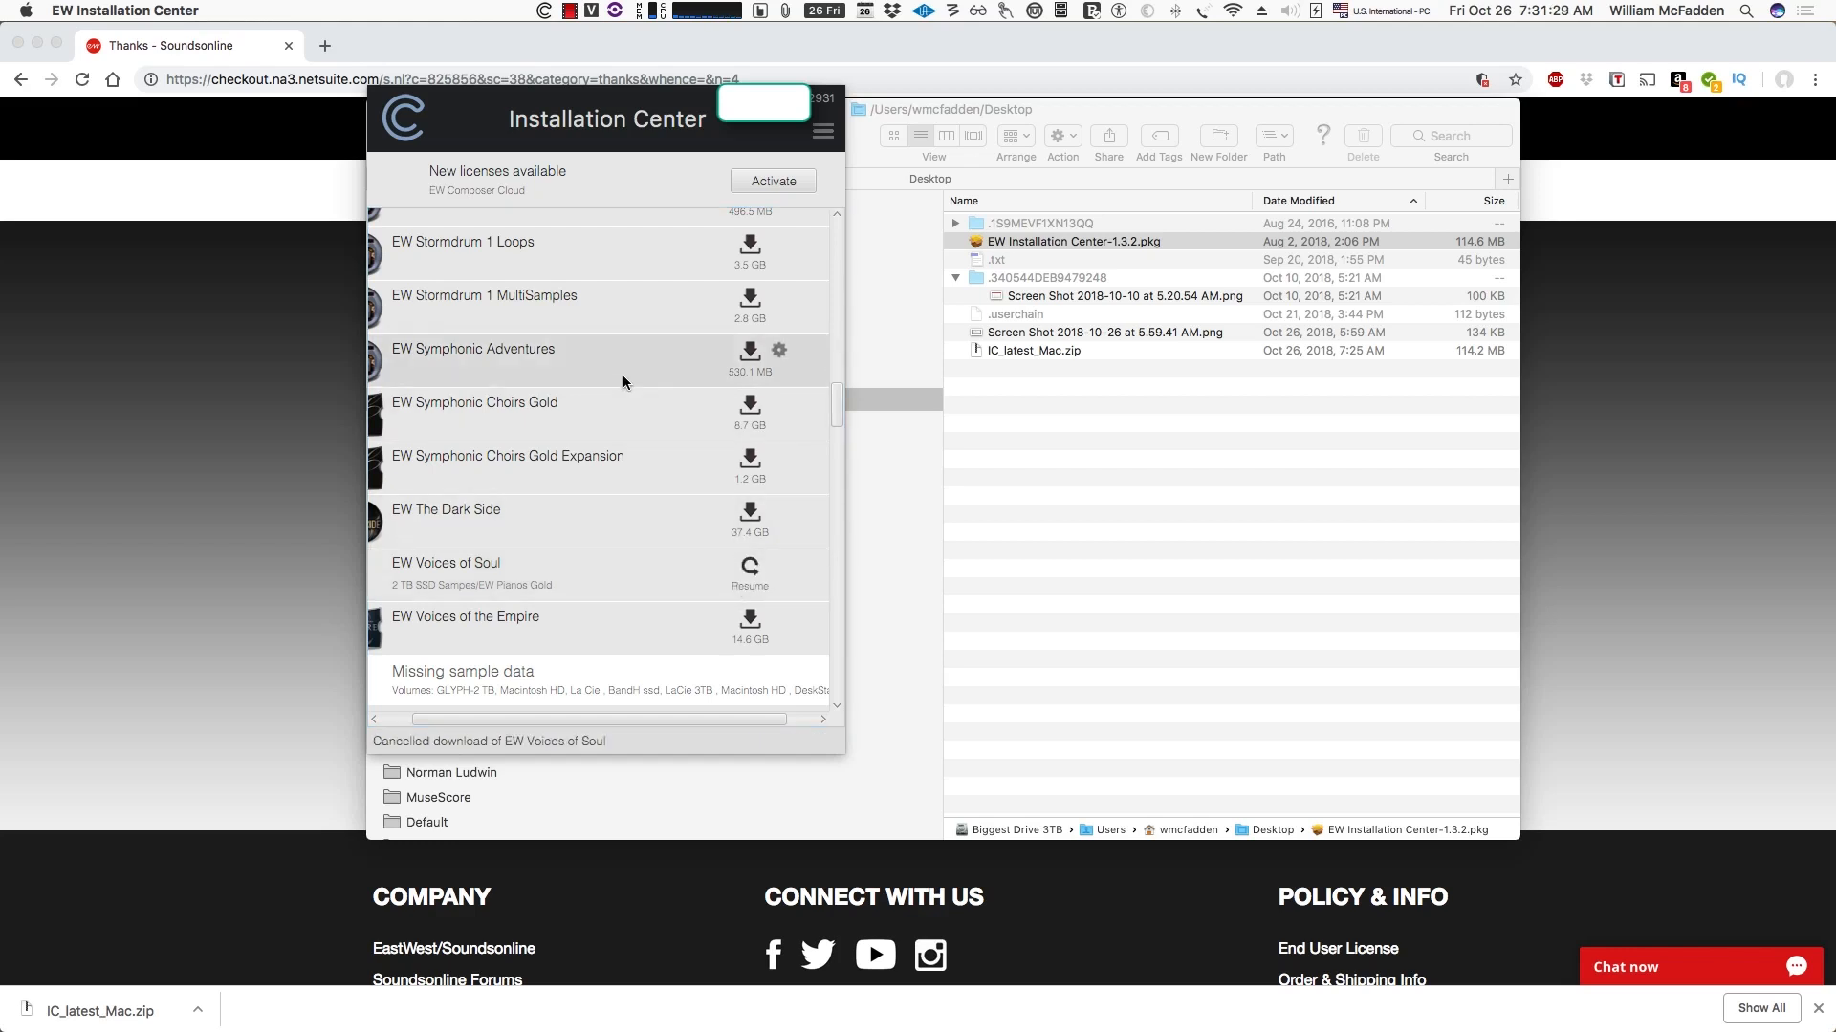
Add a new folder named Play Subscription on the 2 TB SSD Sampes drive to the library directories
left_click(824, 131)
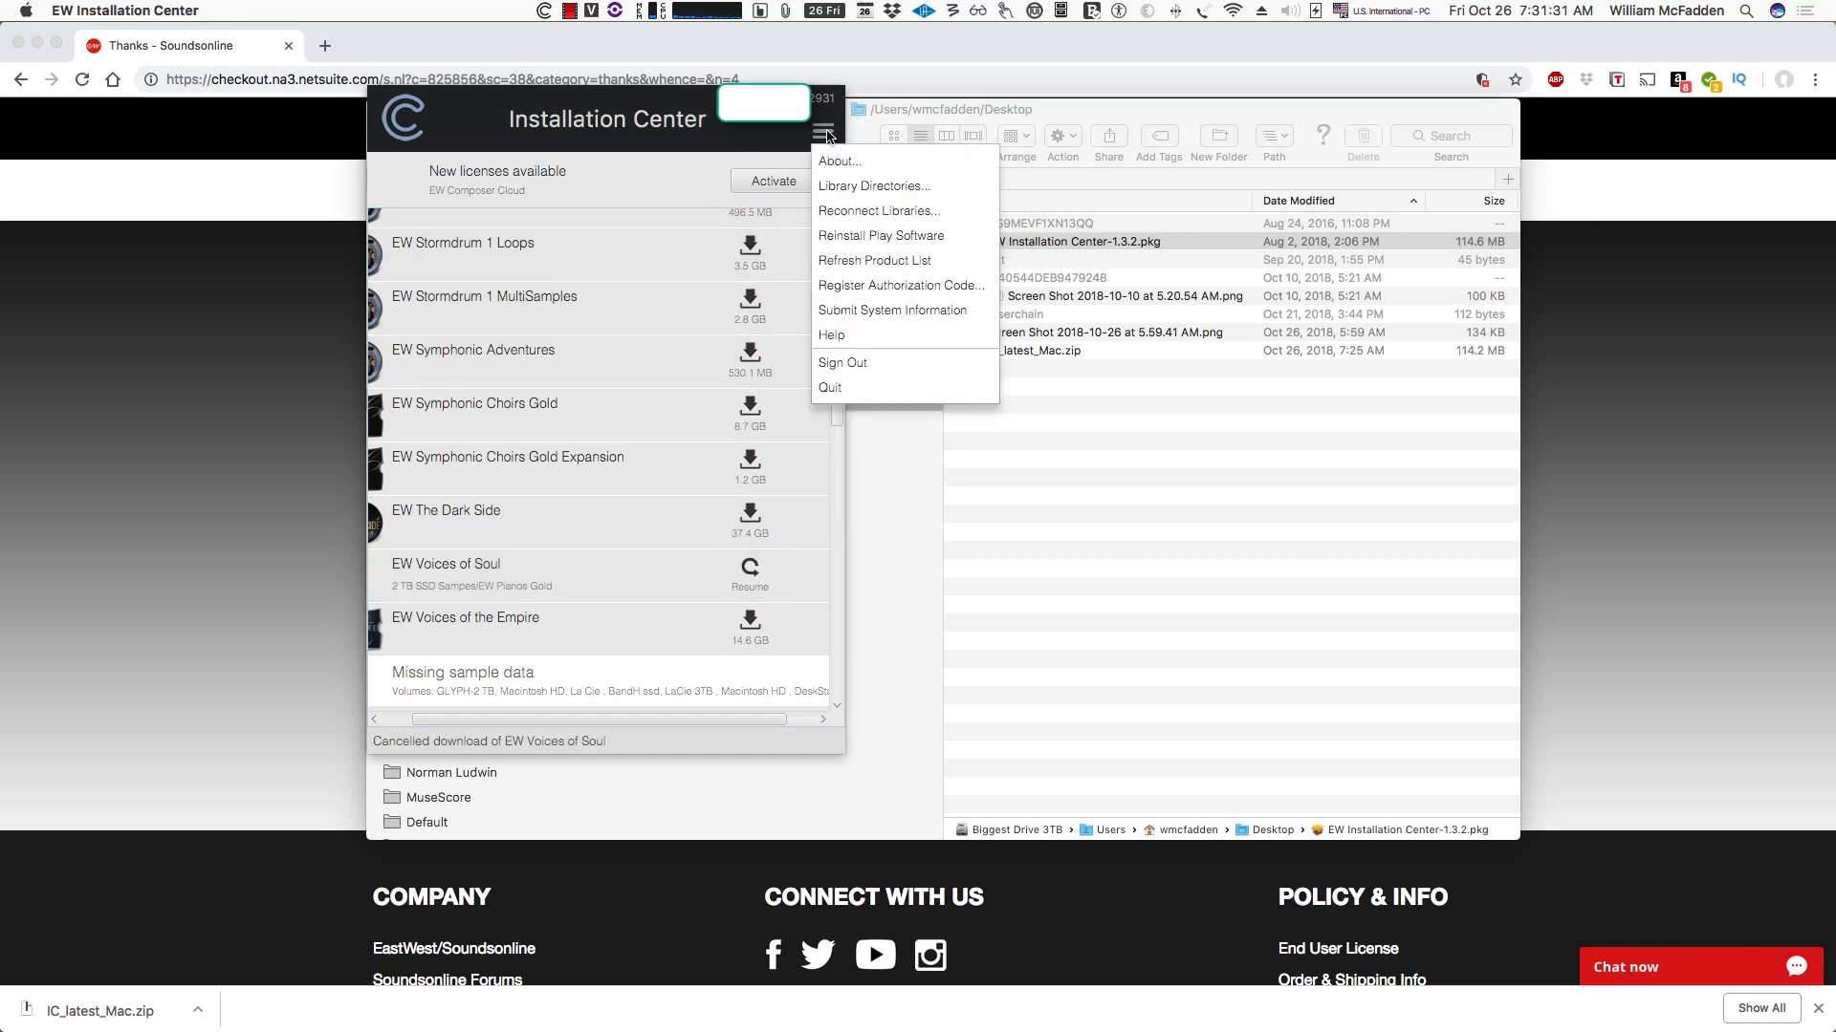
left_click(845, 186)
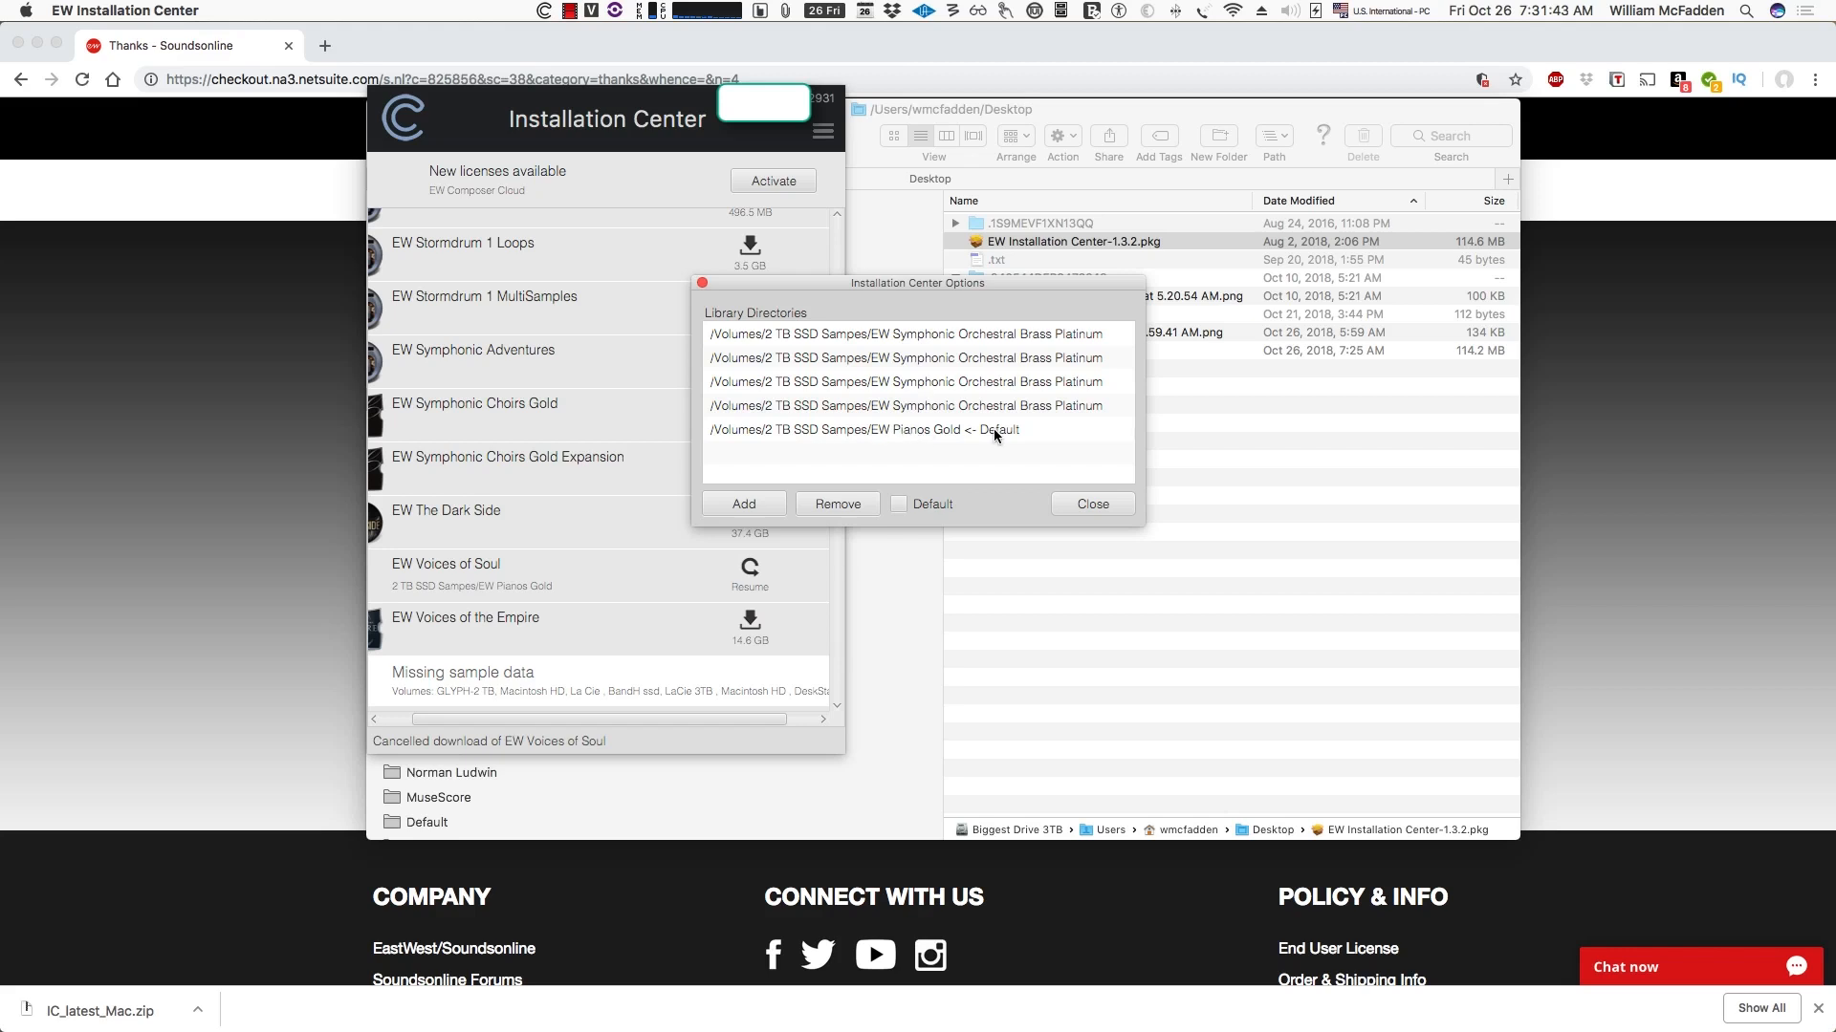
left_click(743, 502)
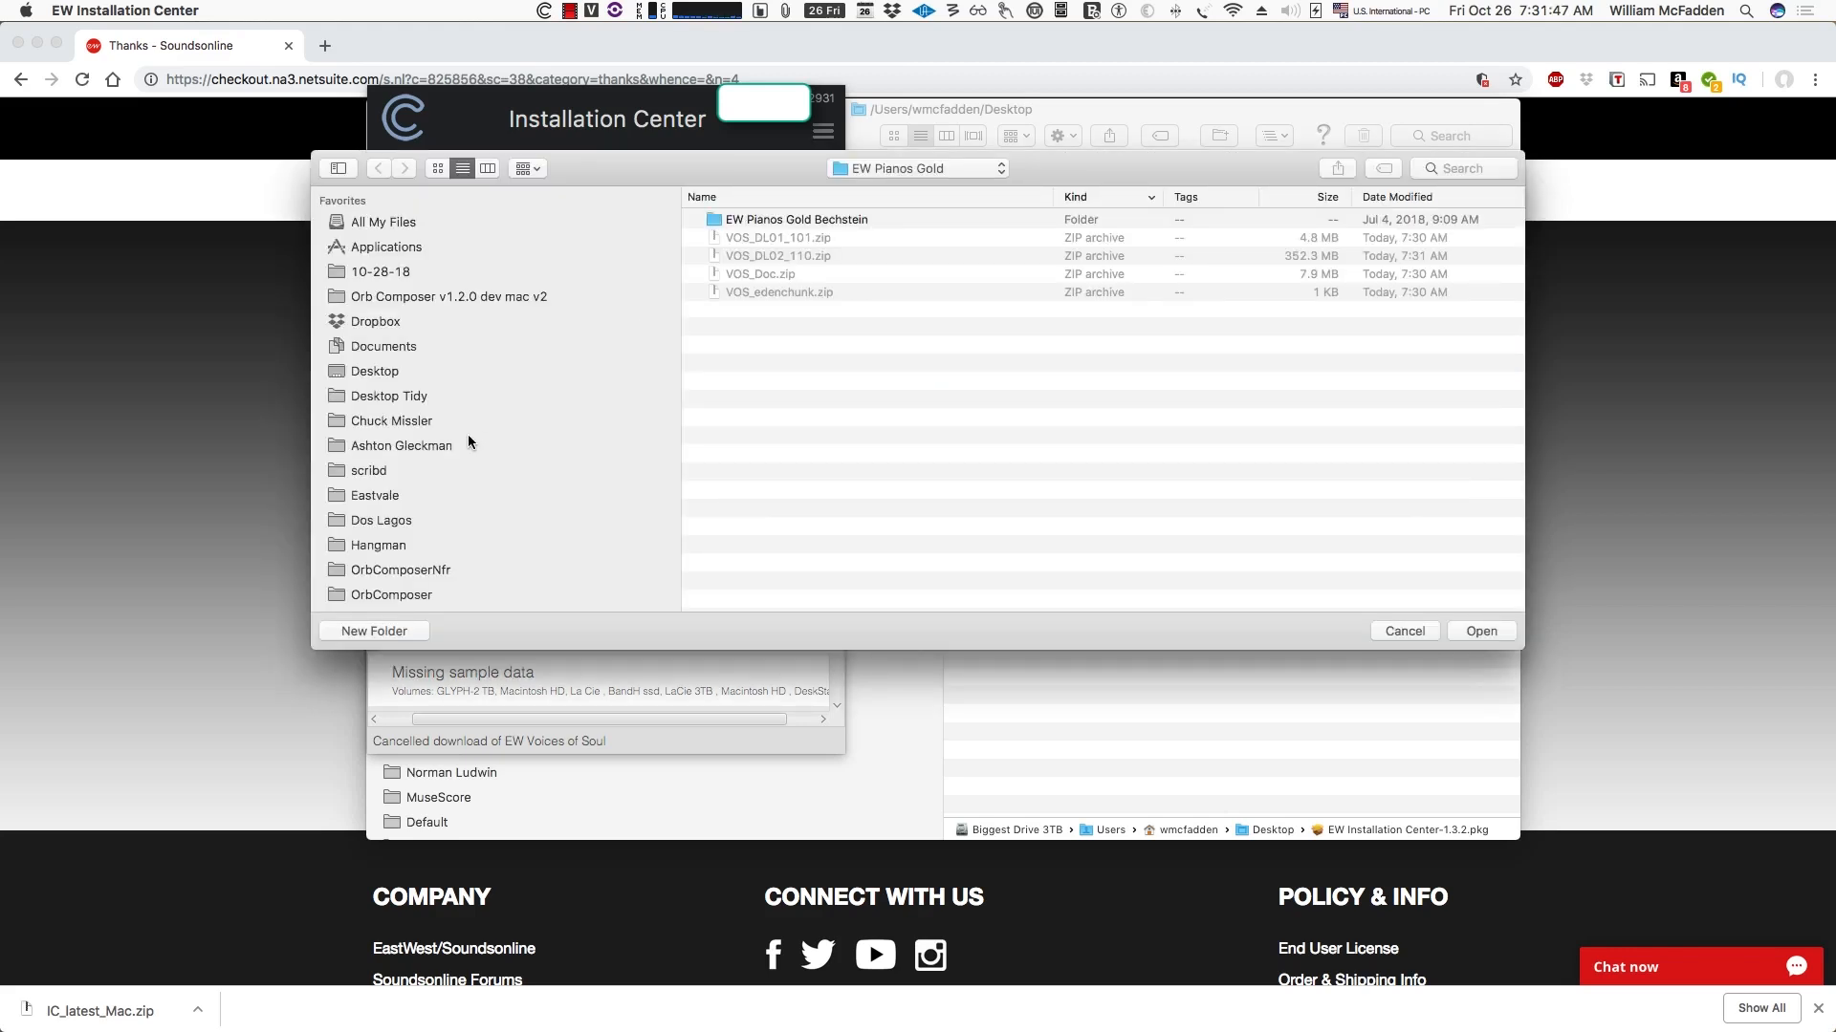
scroll(467, 434, "down", 10)
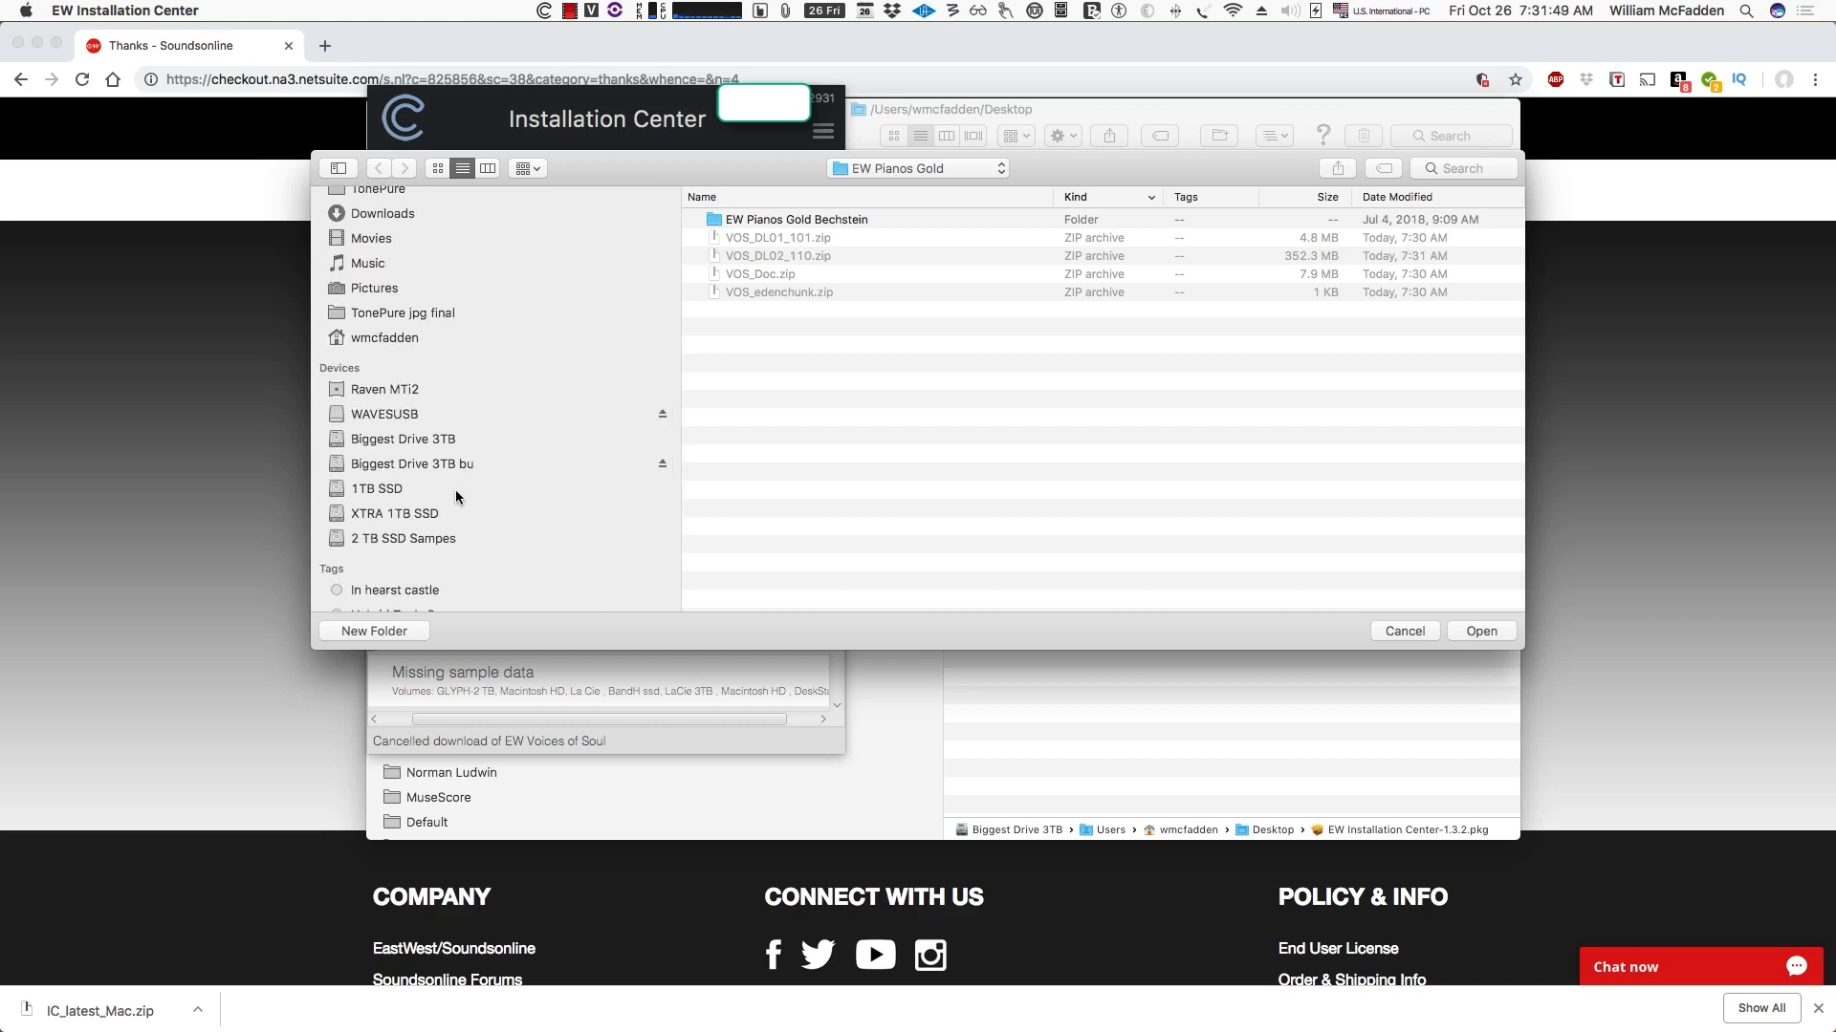
left_click(392, 537)
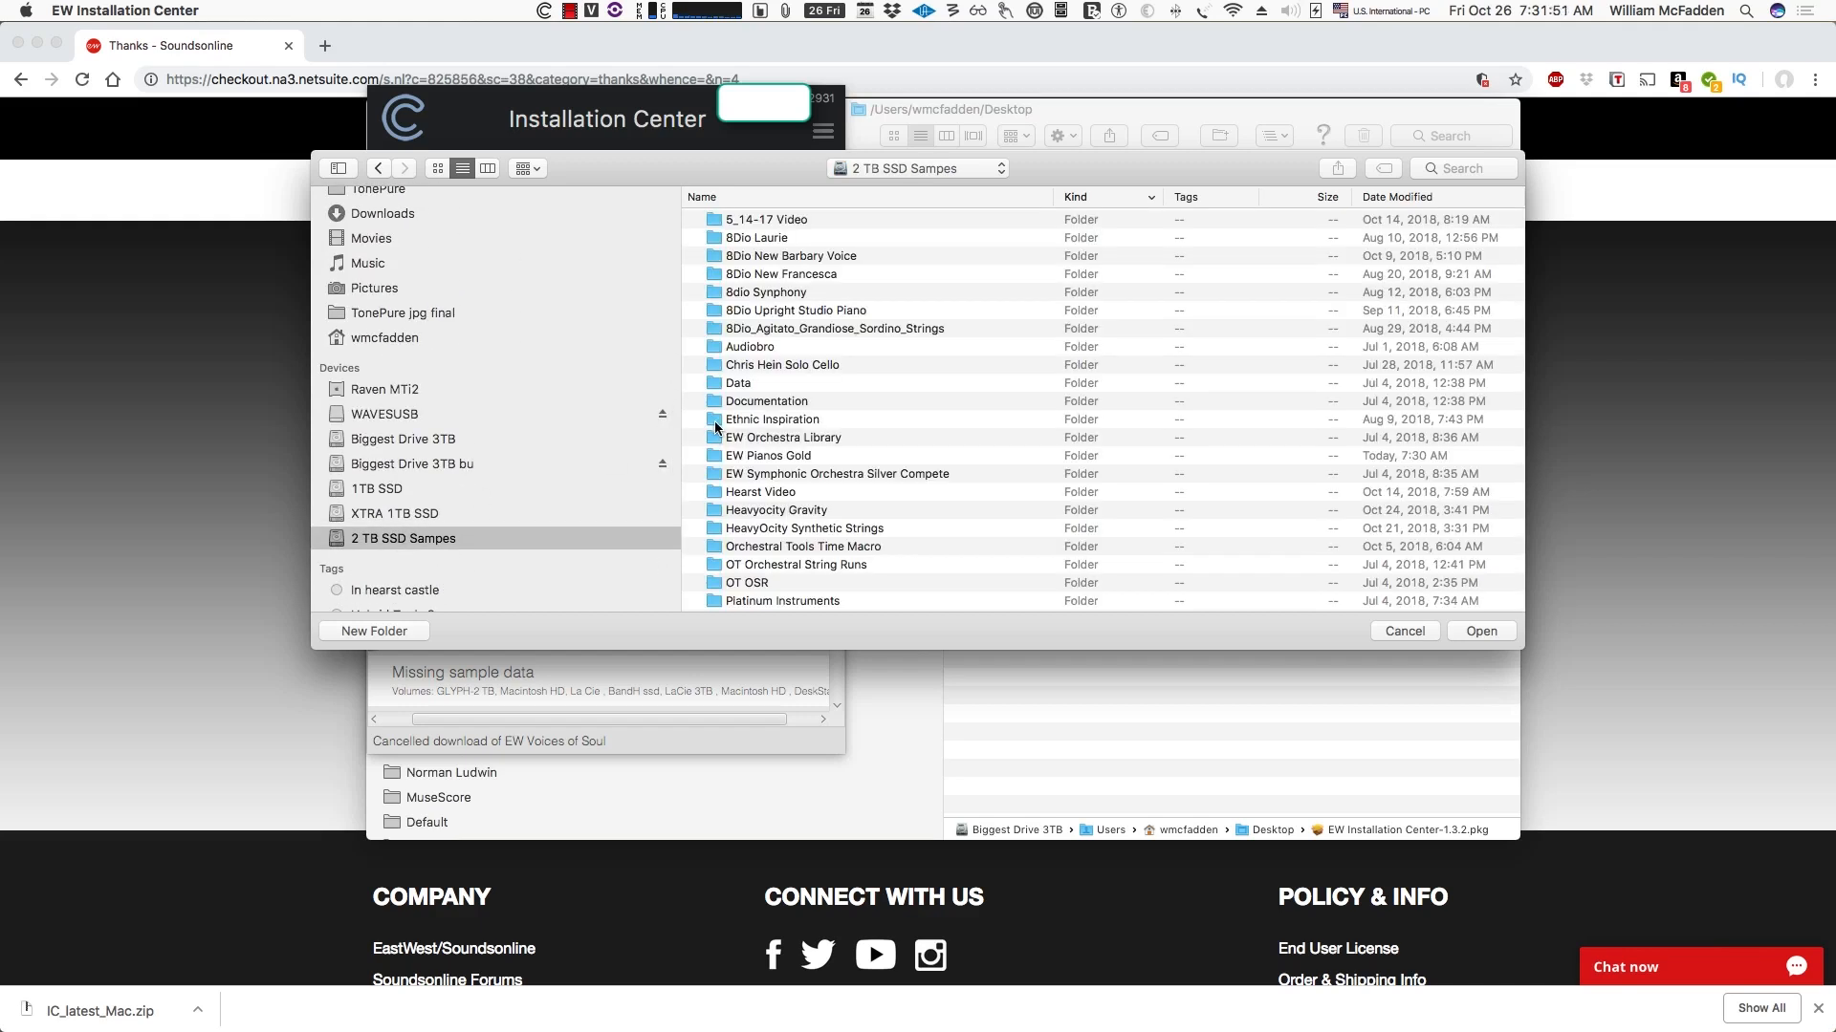
scroll(714, 426, "down", 10)
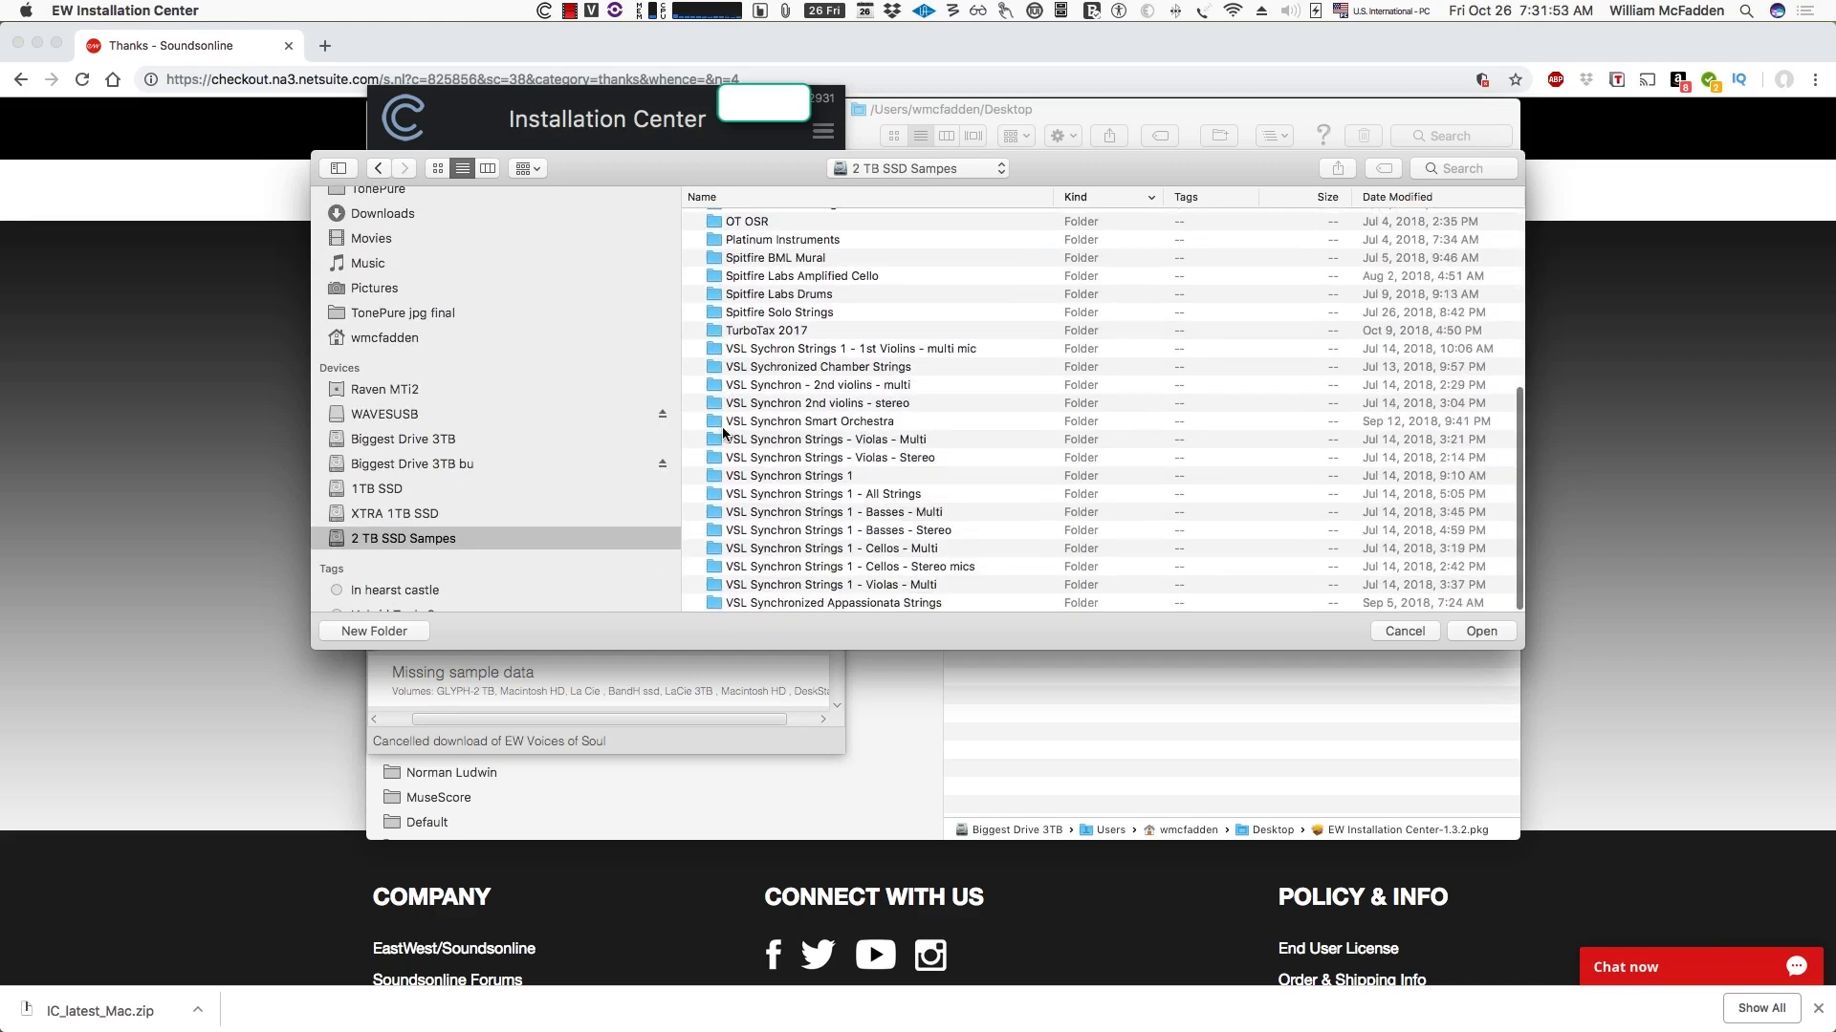
left_click(355, 632)
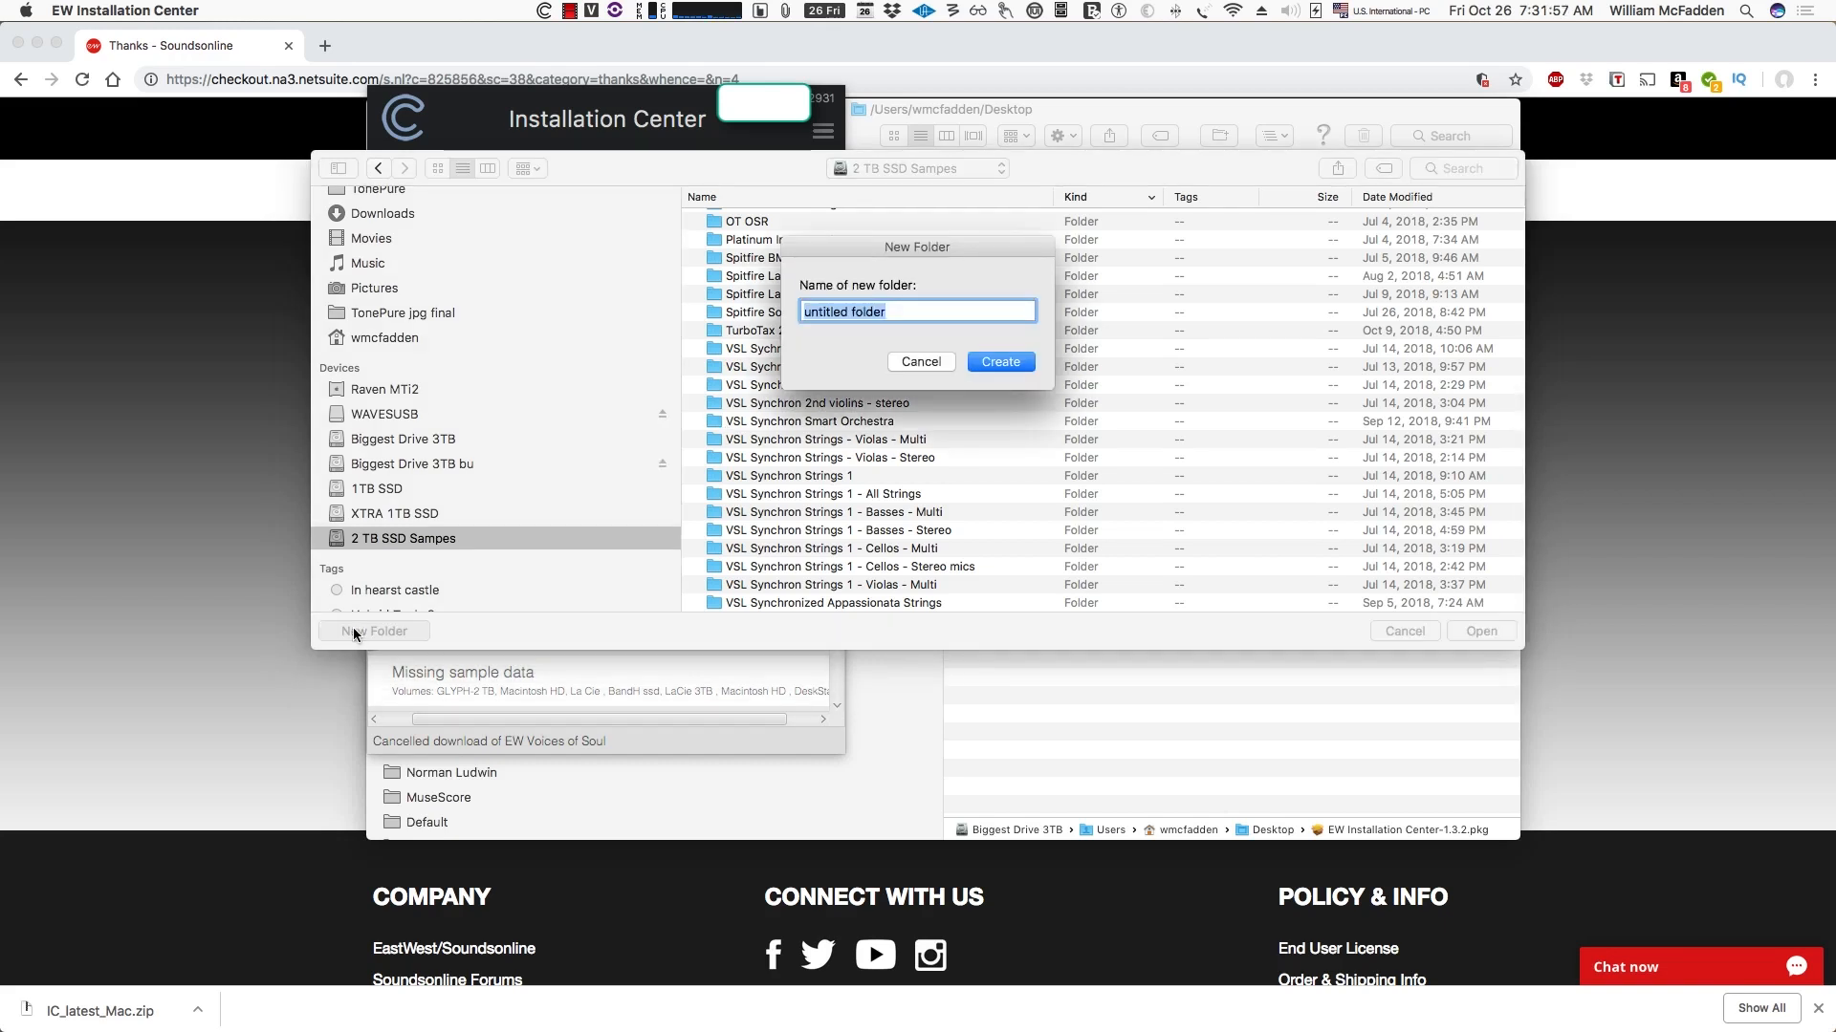
type("Play")
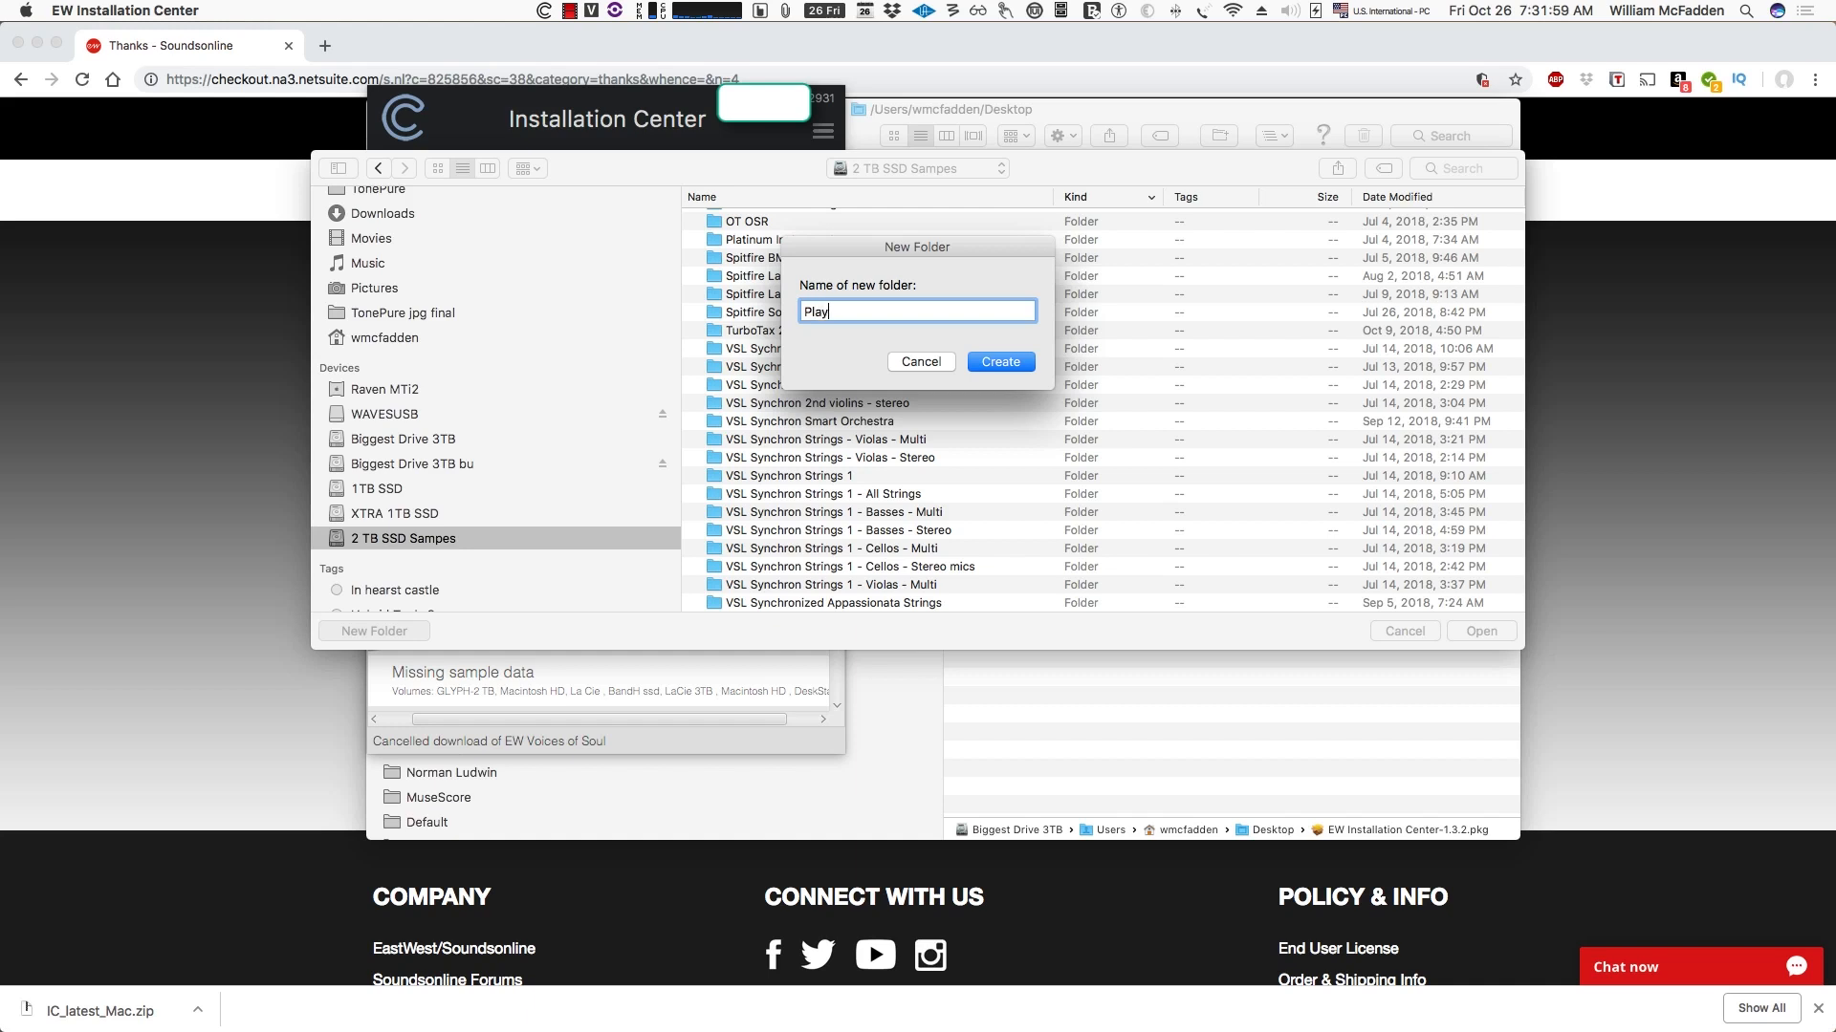
type(" Subscription")
left_click(989, 364)
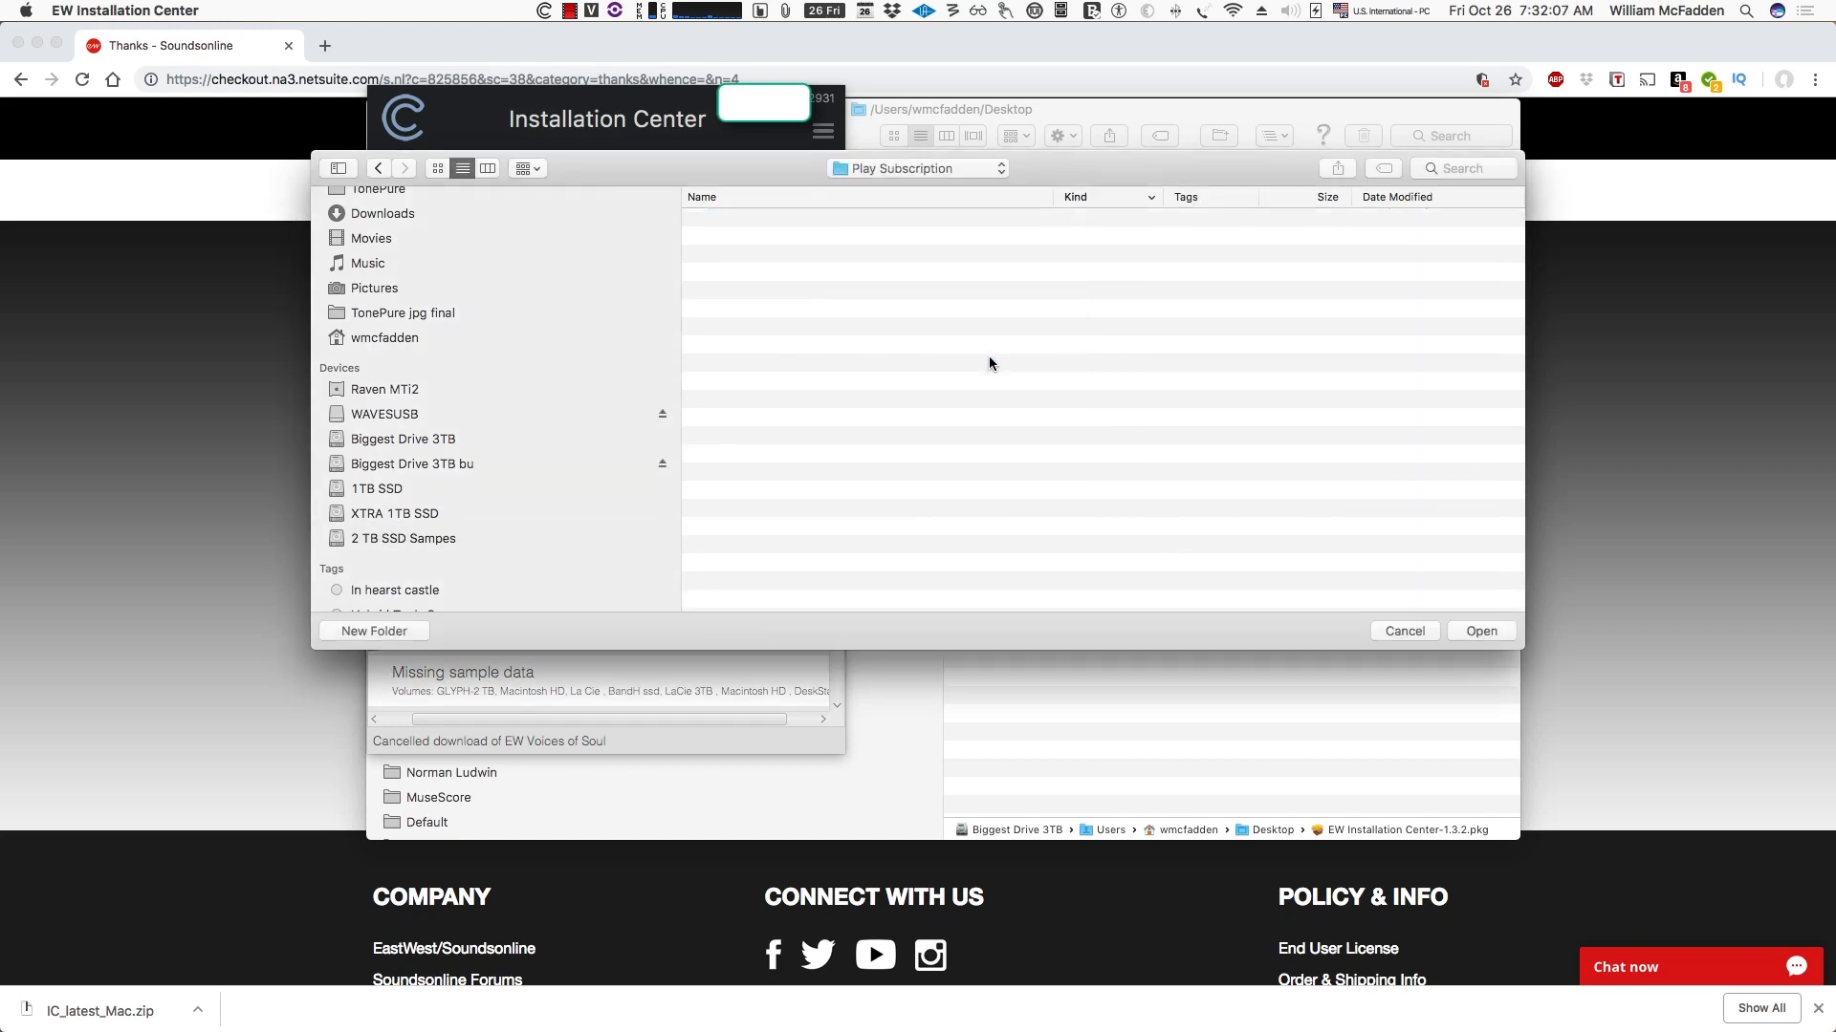
left_click(1489, 635)
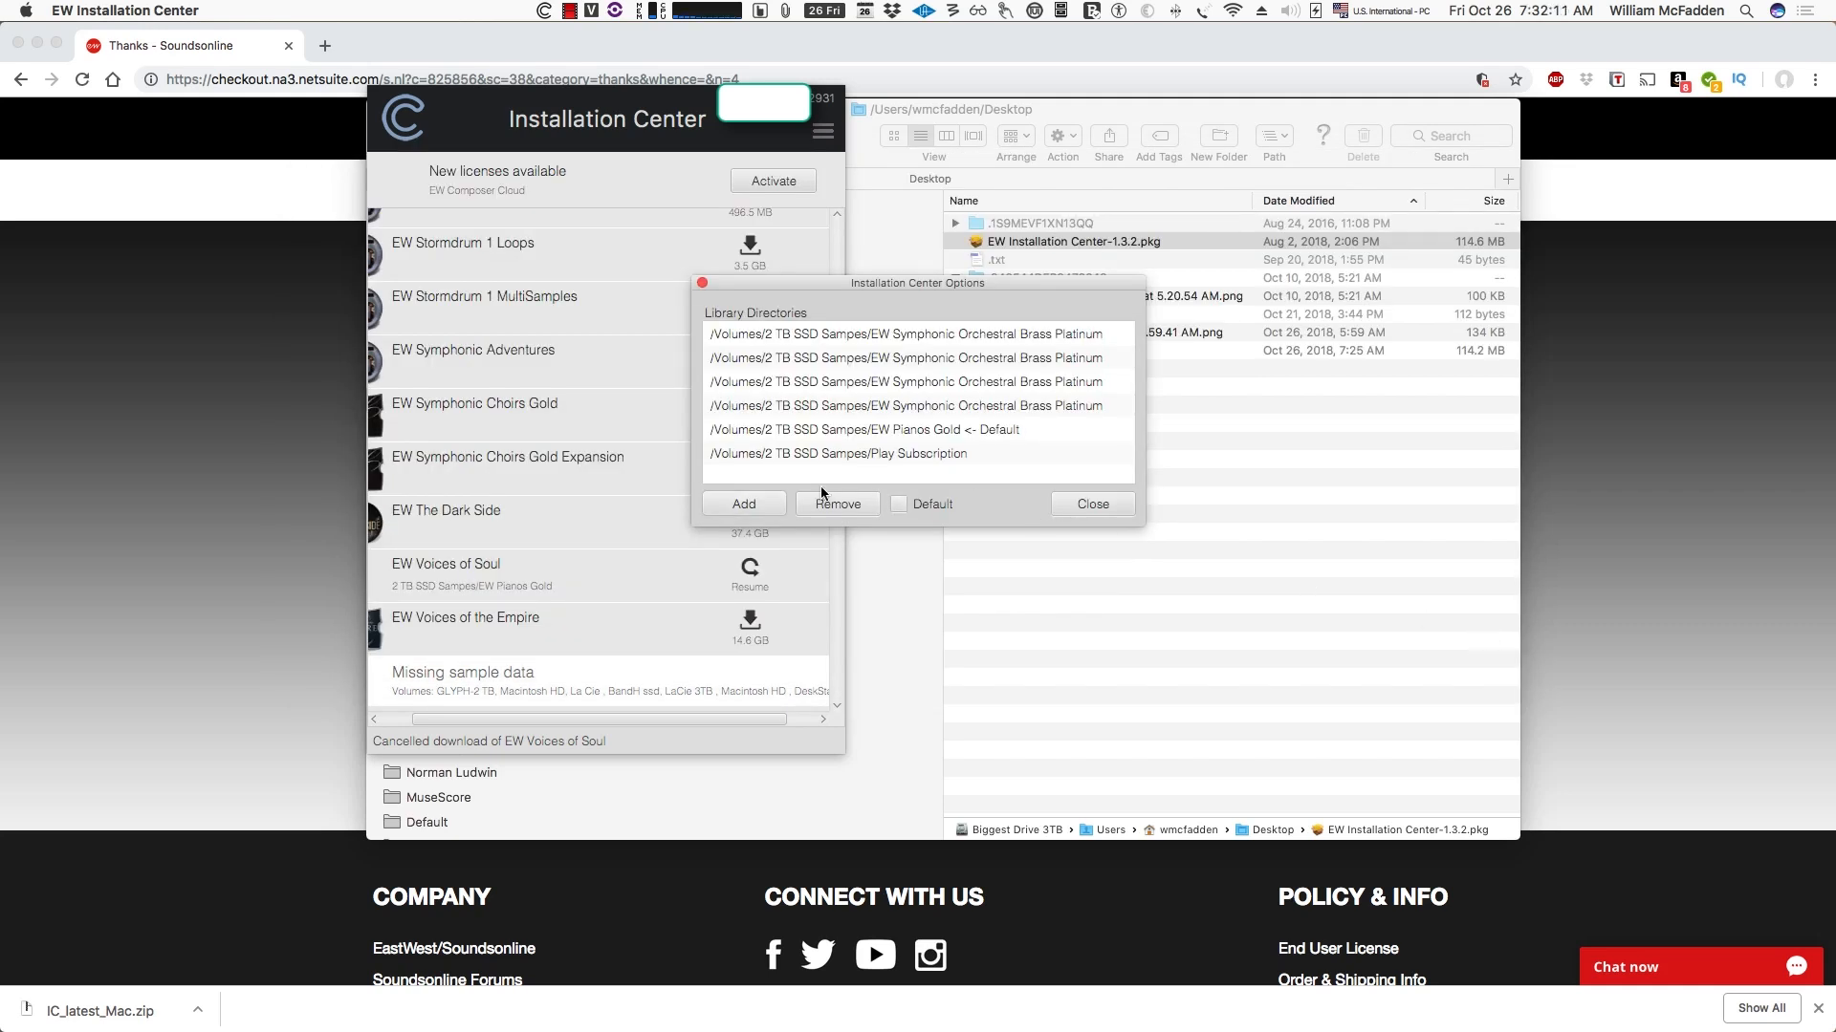
Make the Play Subscription folder the default library directory and close the Installation Center options
left_click(861, 457)
left_click(904, 505)
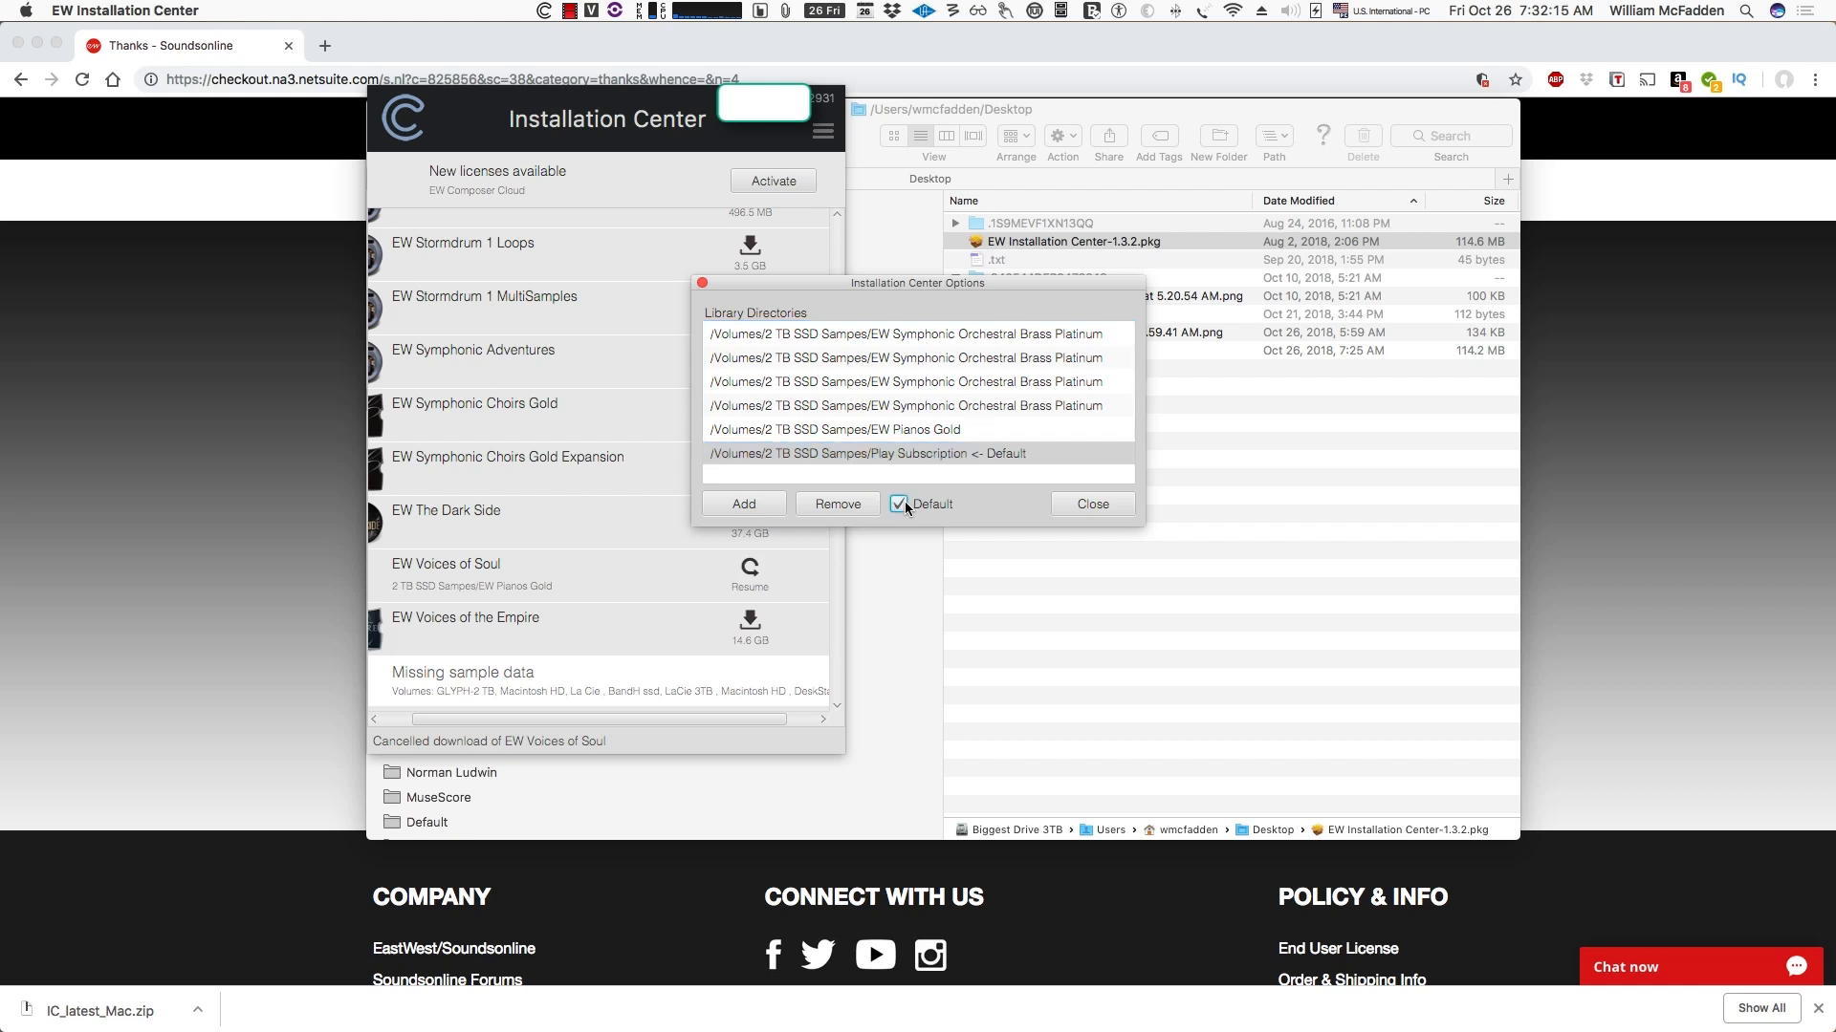
left_click(1099, 504)
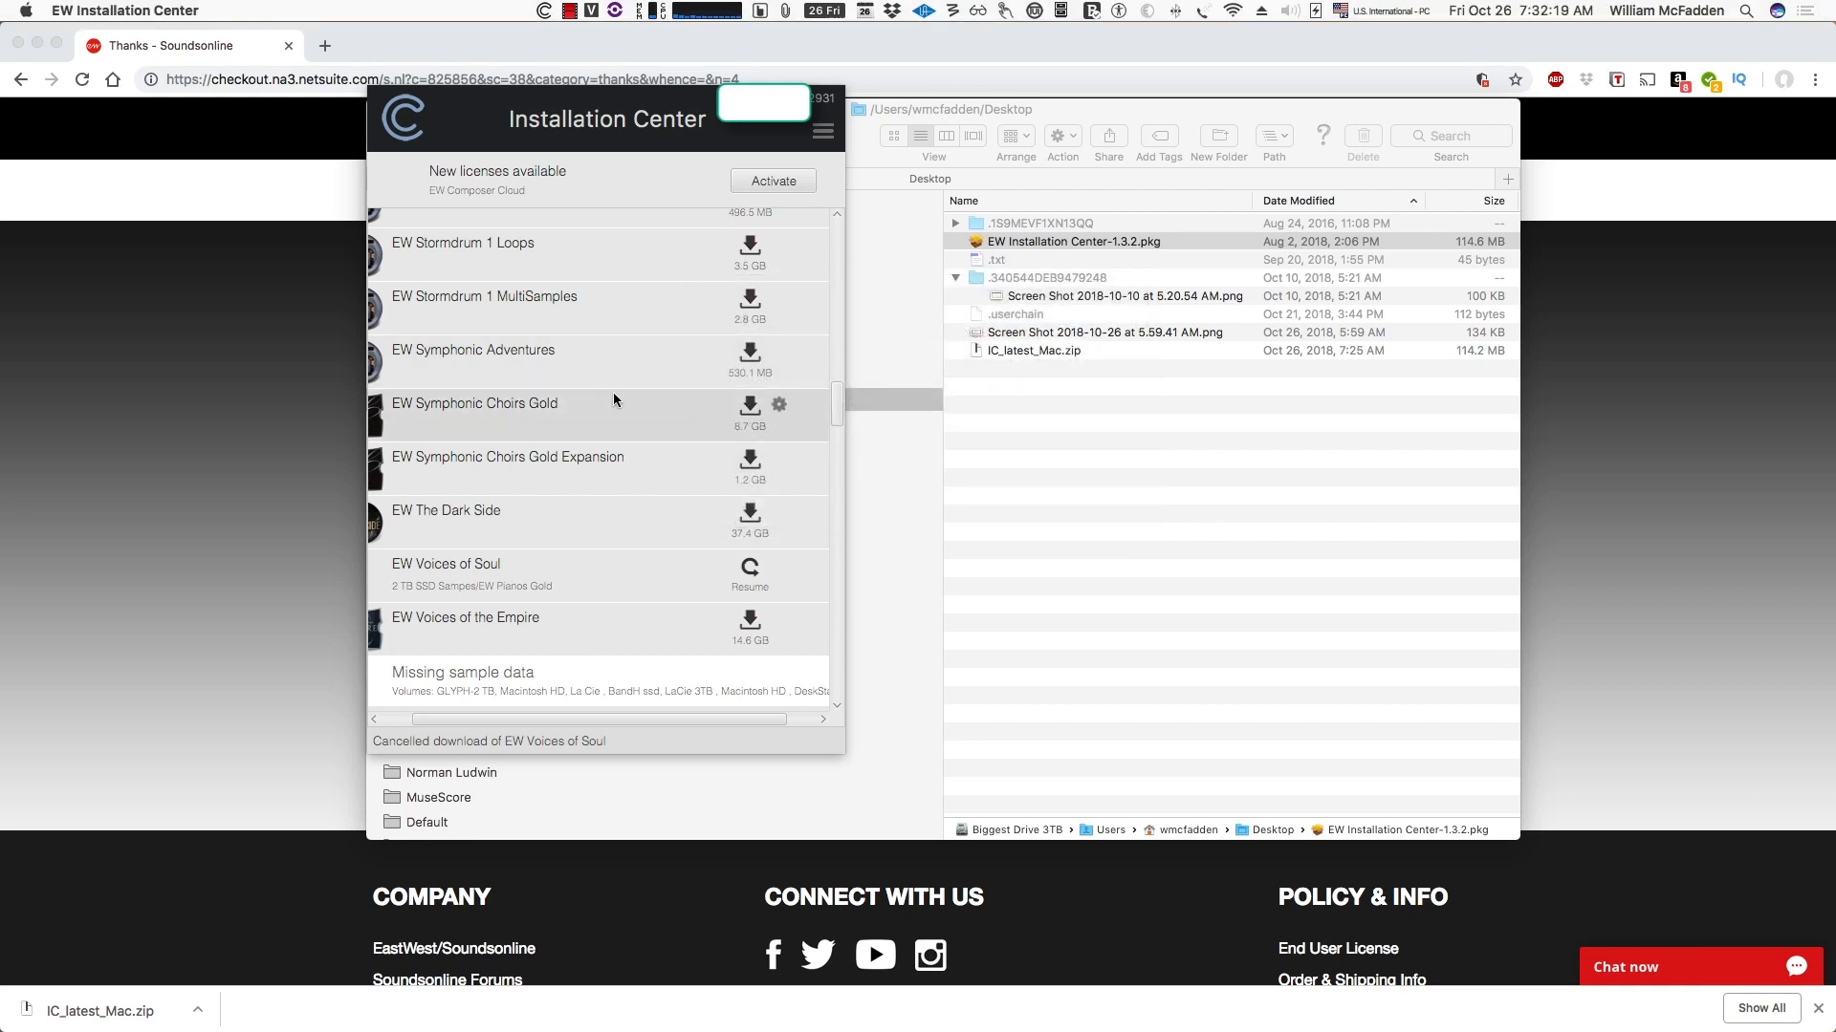
Choose to locate a directory and reinstall for EW Voices of Soul, and create a folder named Soul inside Play Subscription for it
scroll(612, 392, "down", 1)
scroll(612, 392, "up", 5)
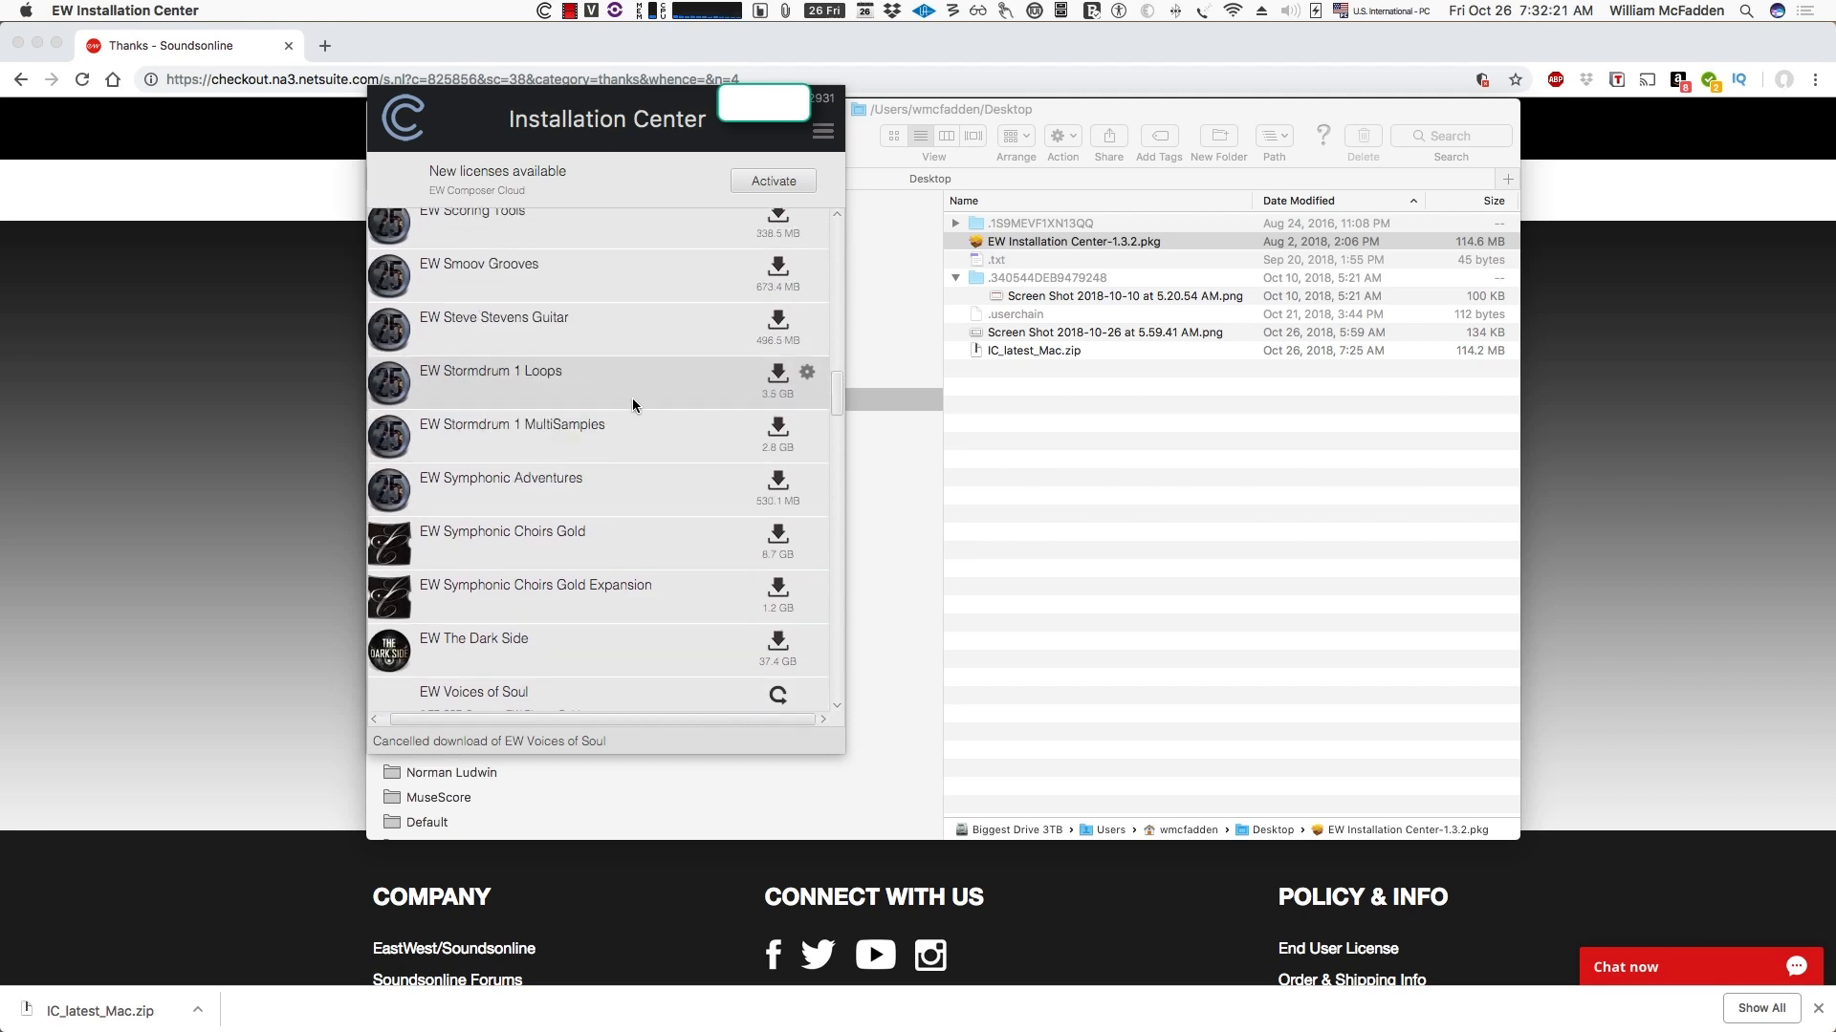
scroll(642, 435, "down", 5)
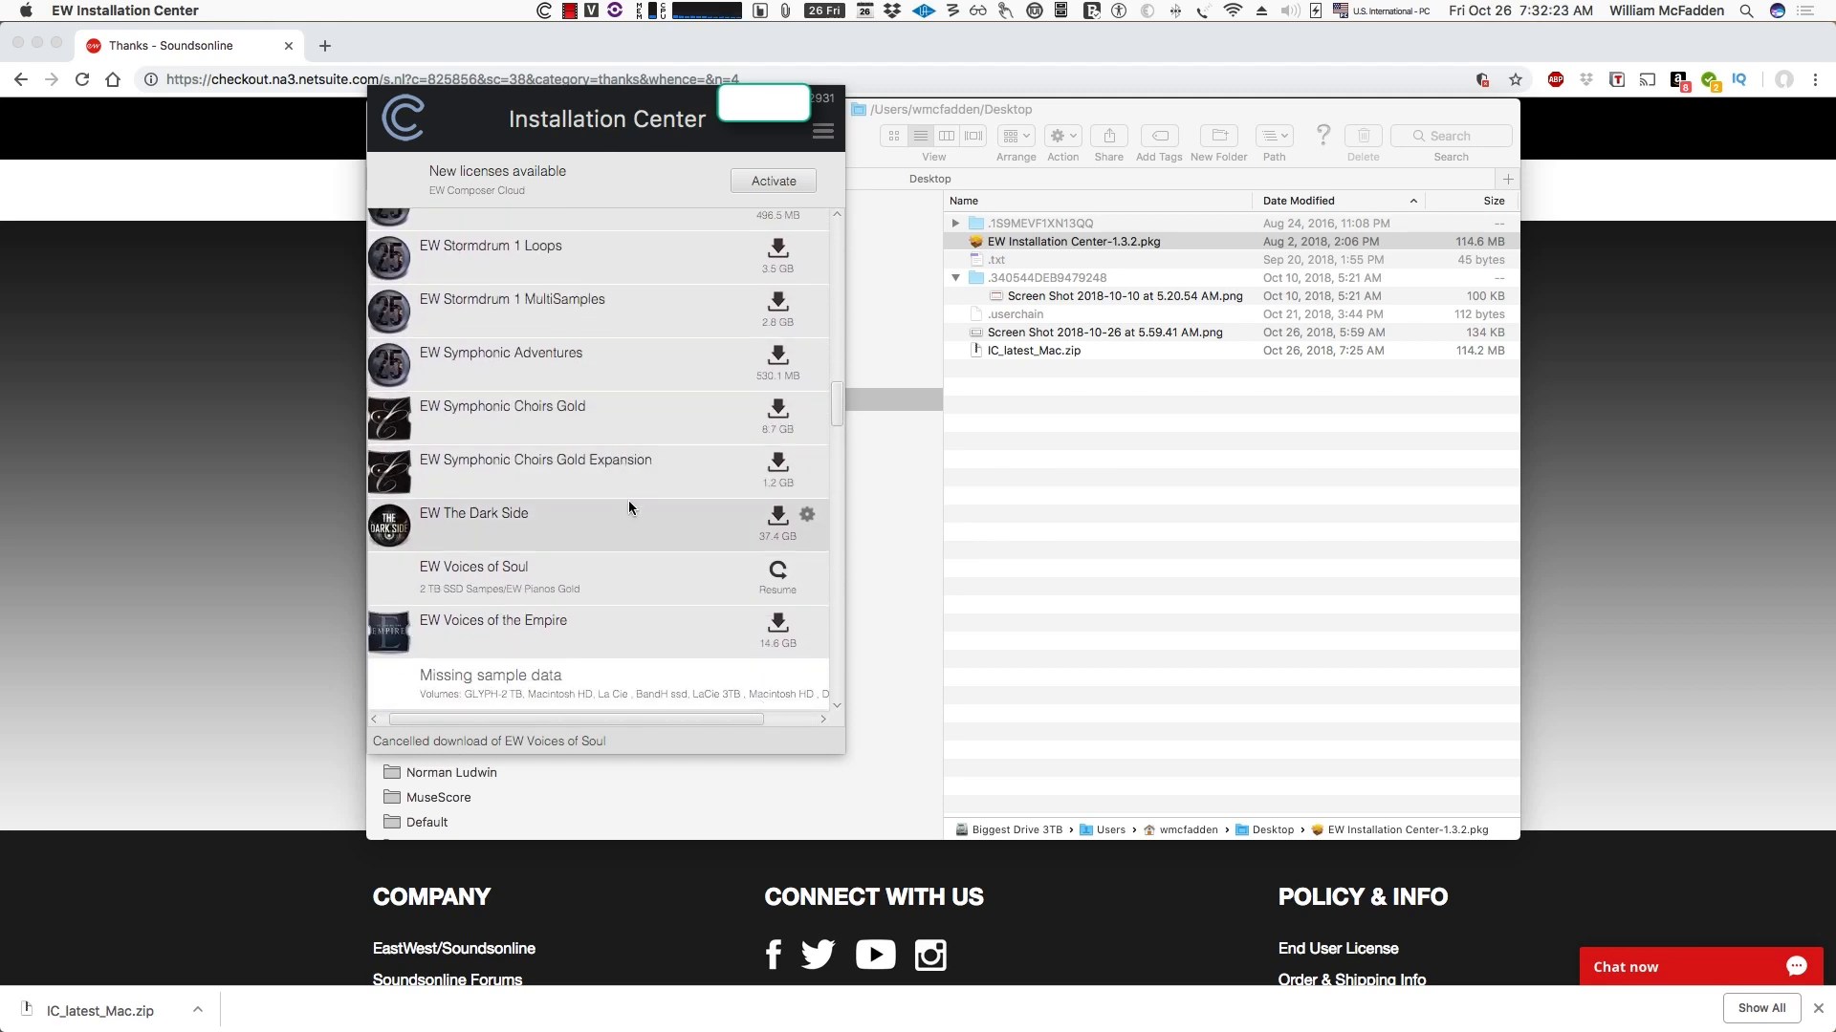
left_click(806, 525)
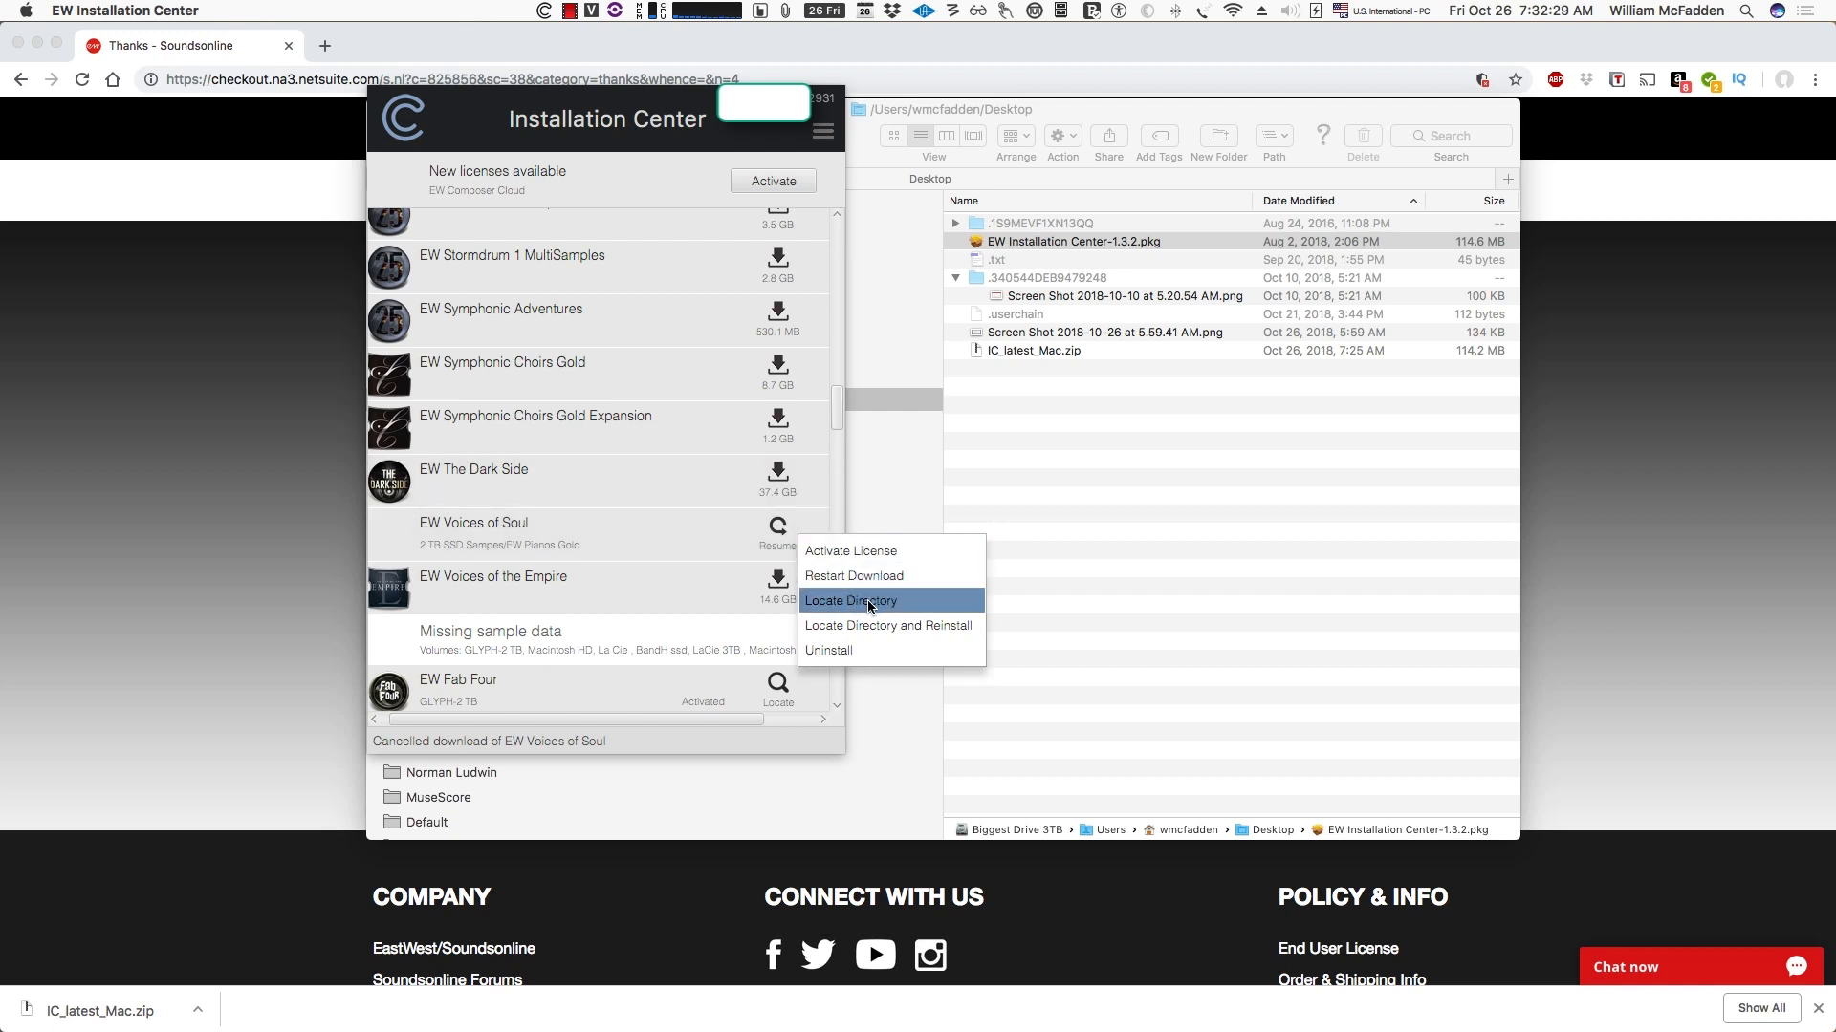
left_click(887, 627)
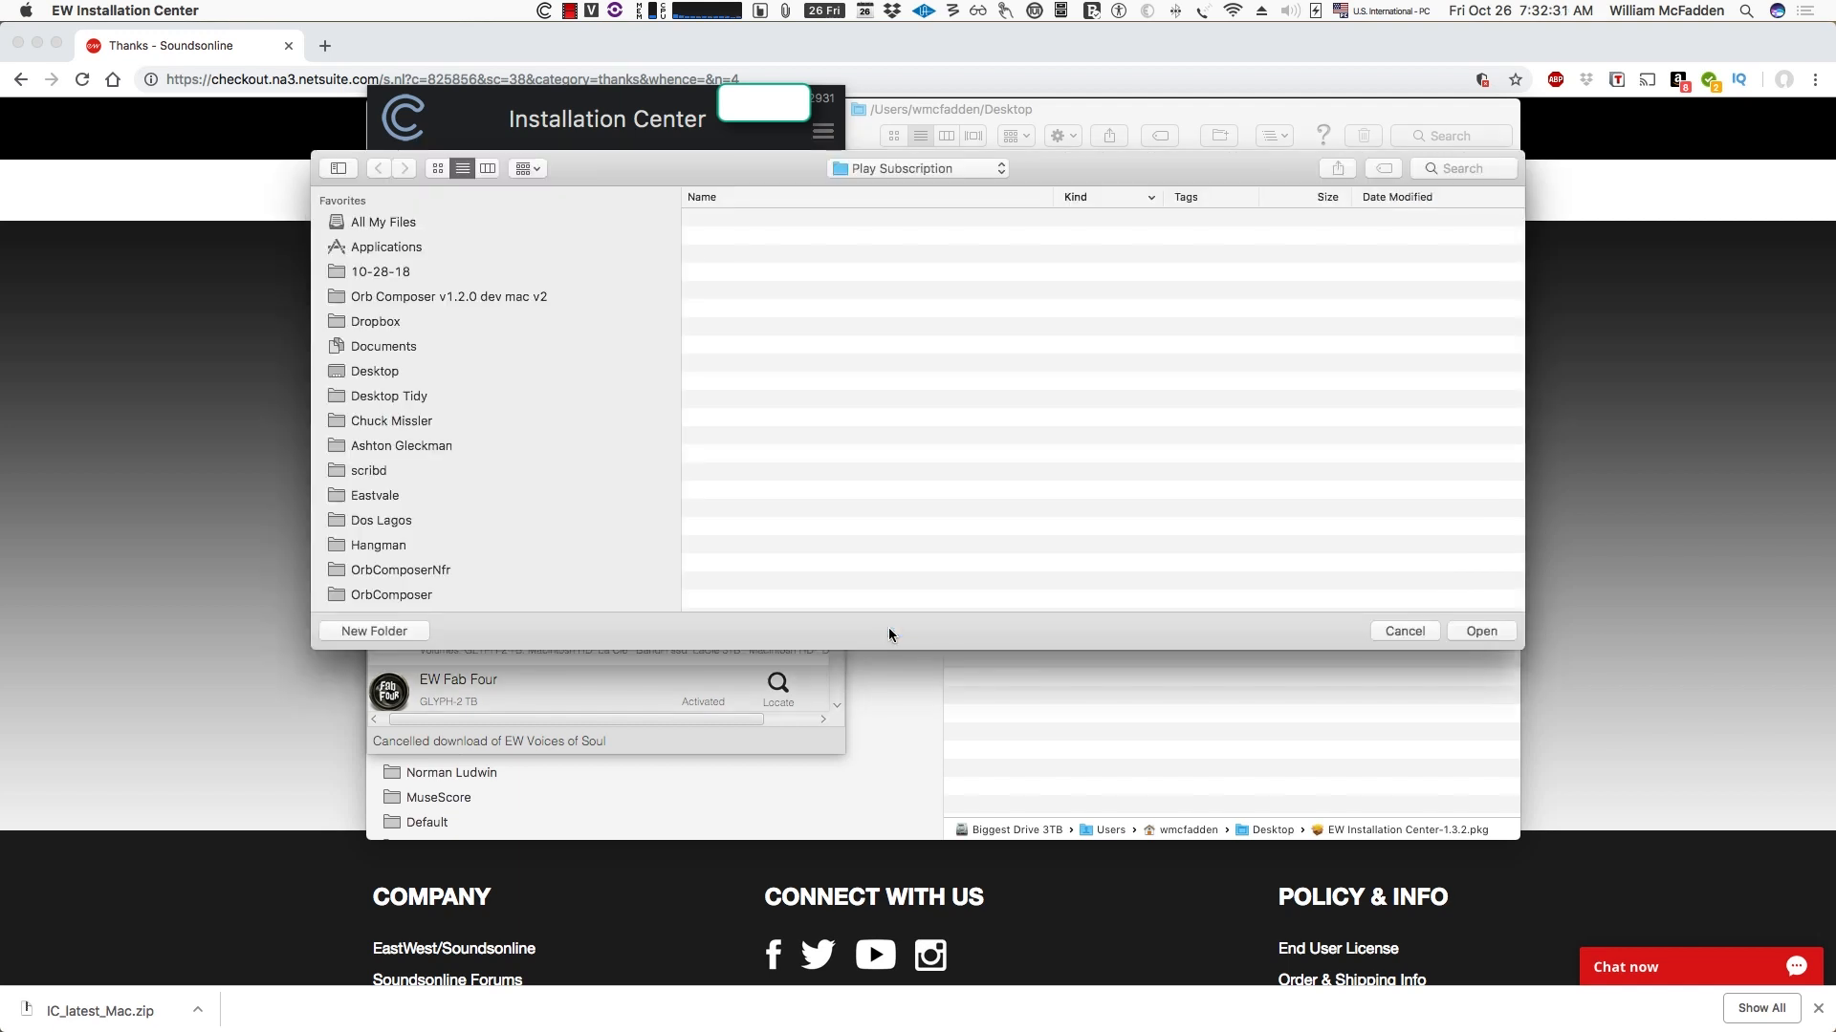
scroll(463, 456, "down", 10)
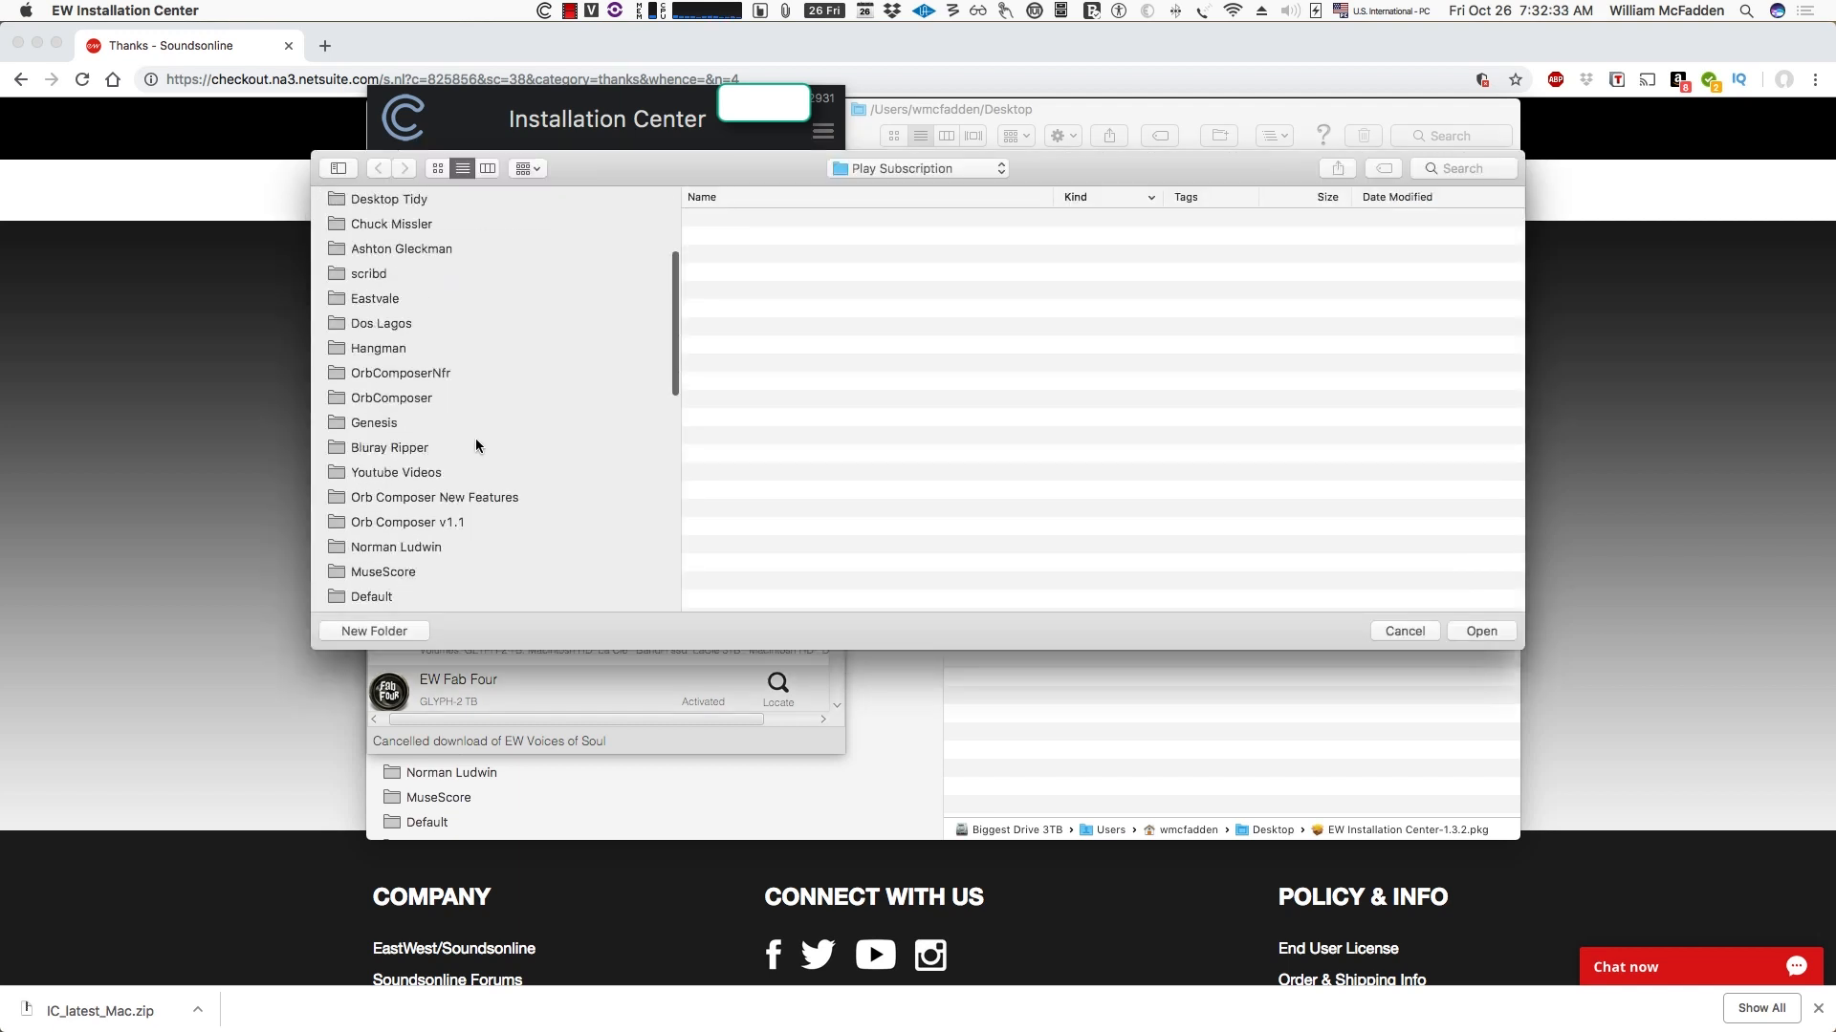
scroll(524, 470, "up", 5)
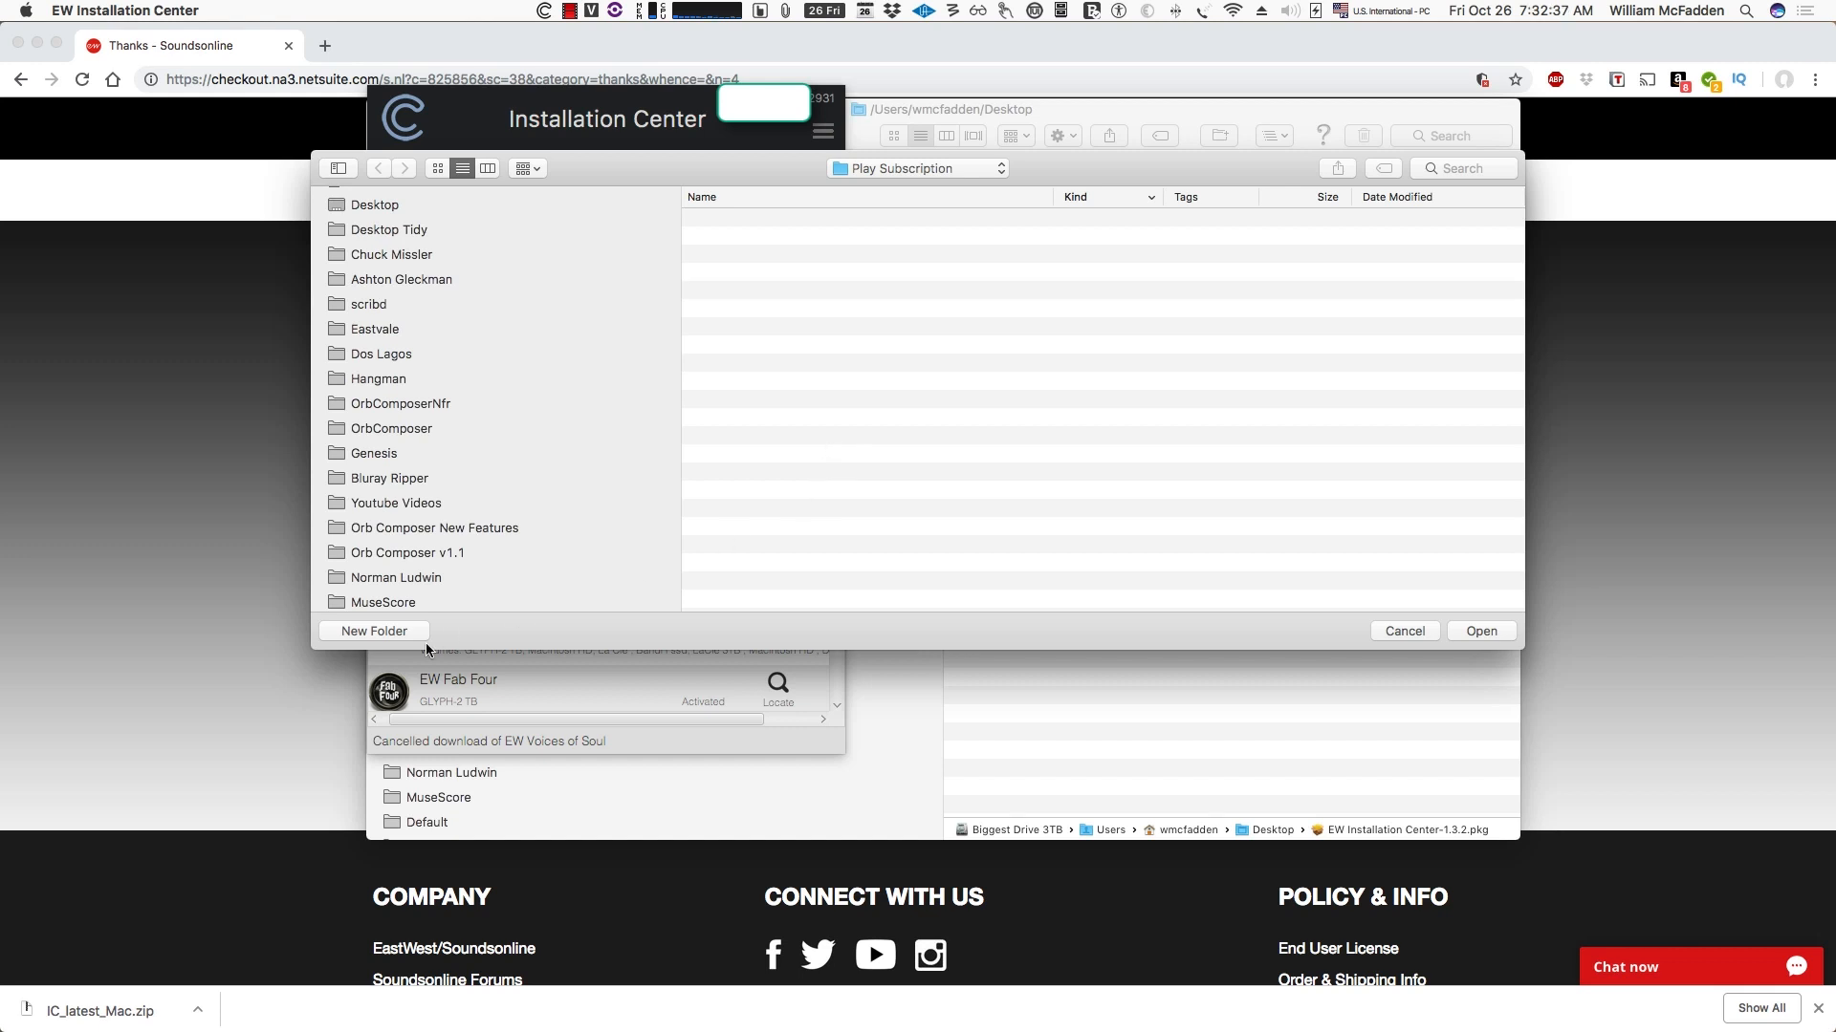
left_click(387, 633)
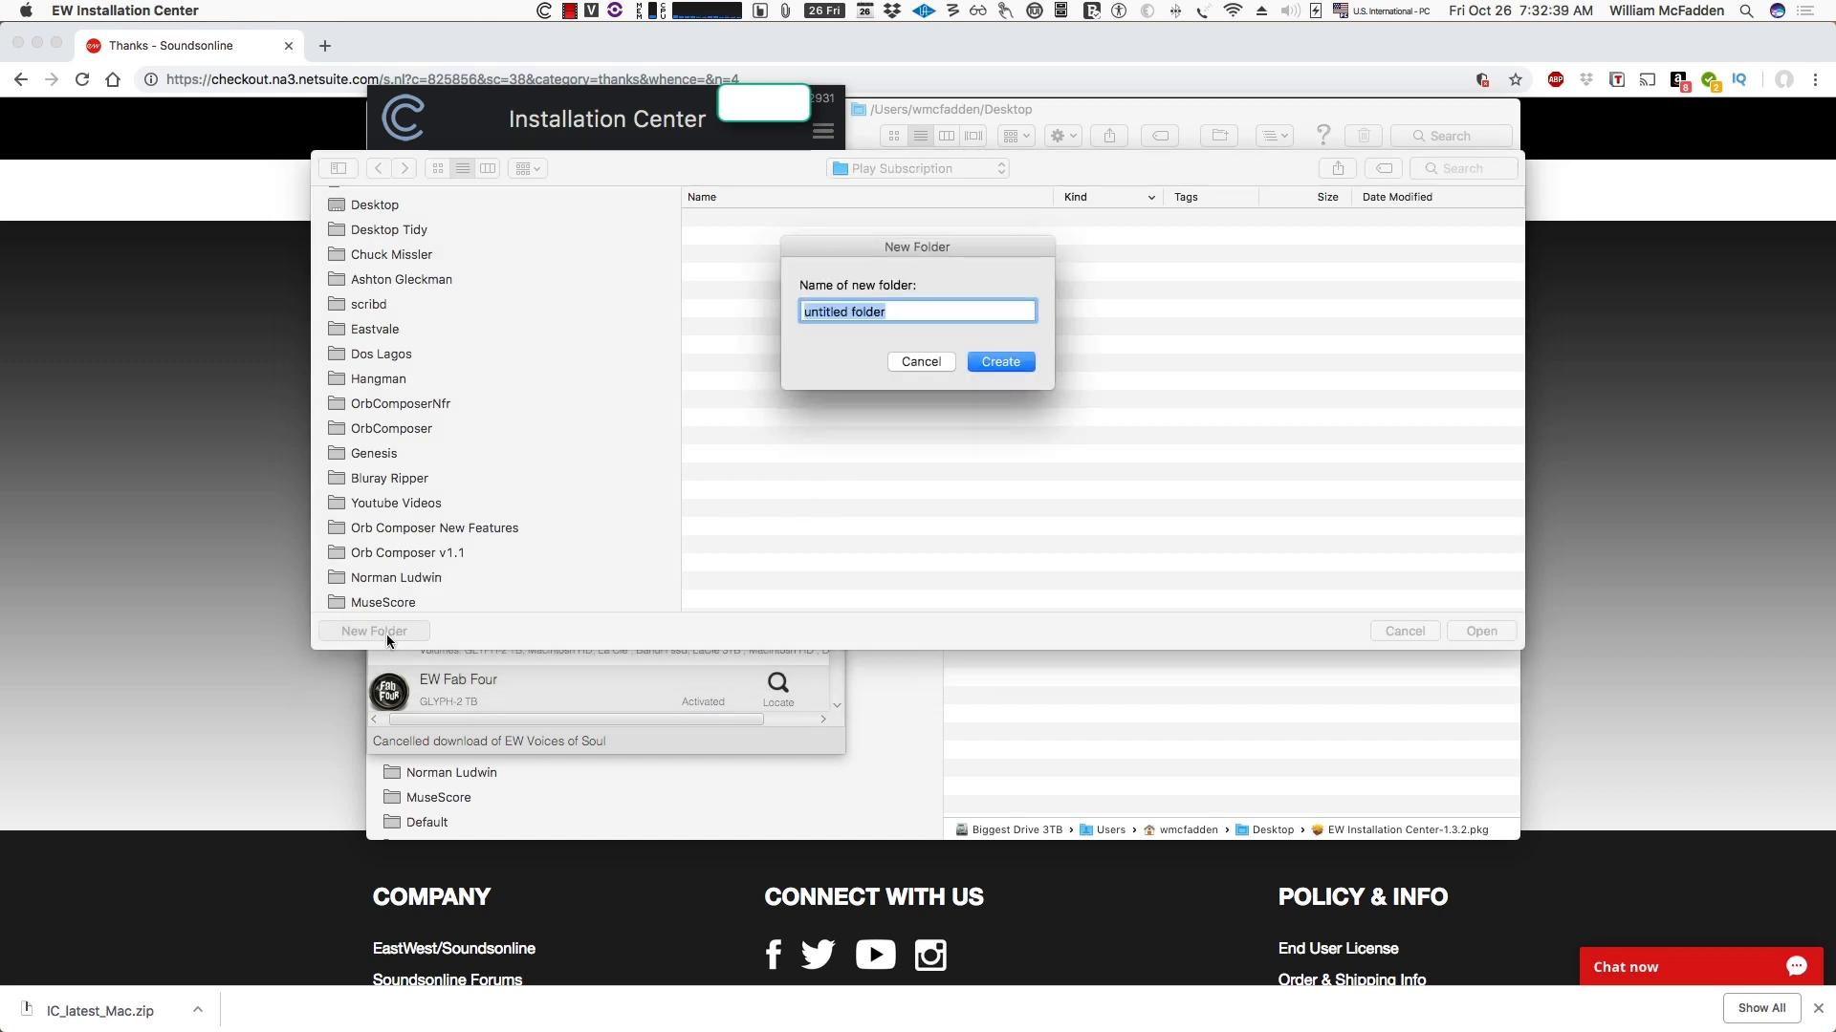
type("Soul")
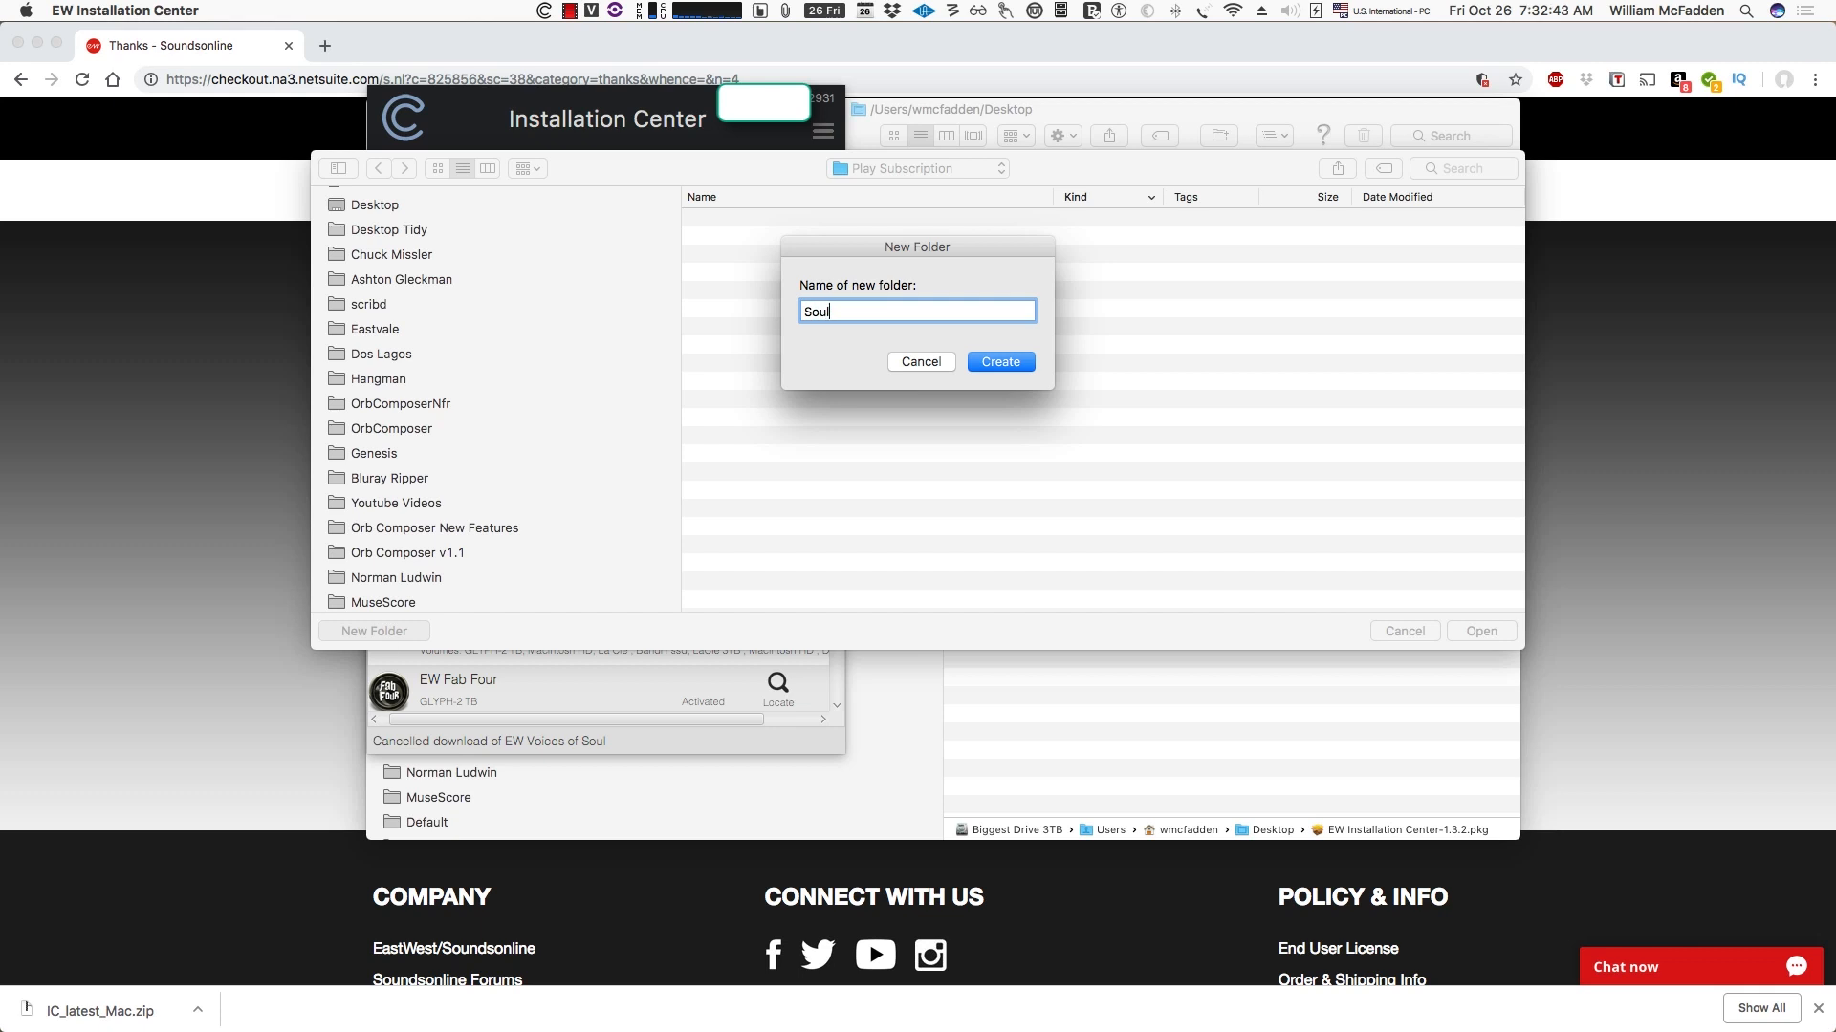
left_click(1019, 362)
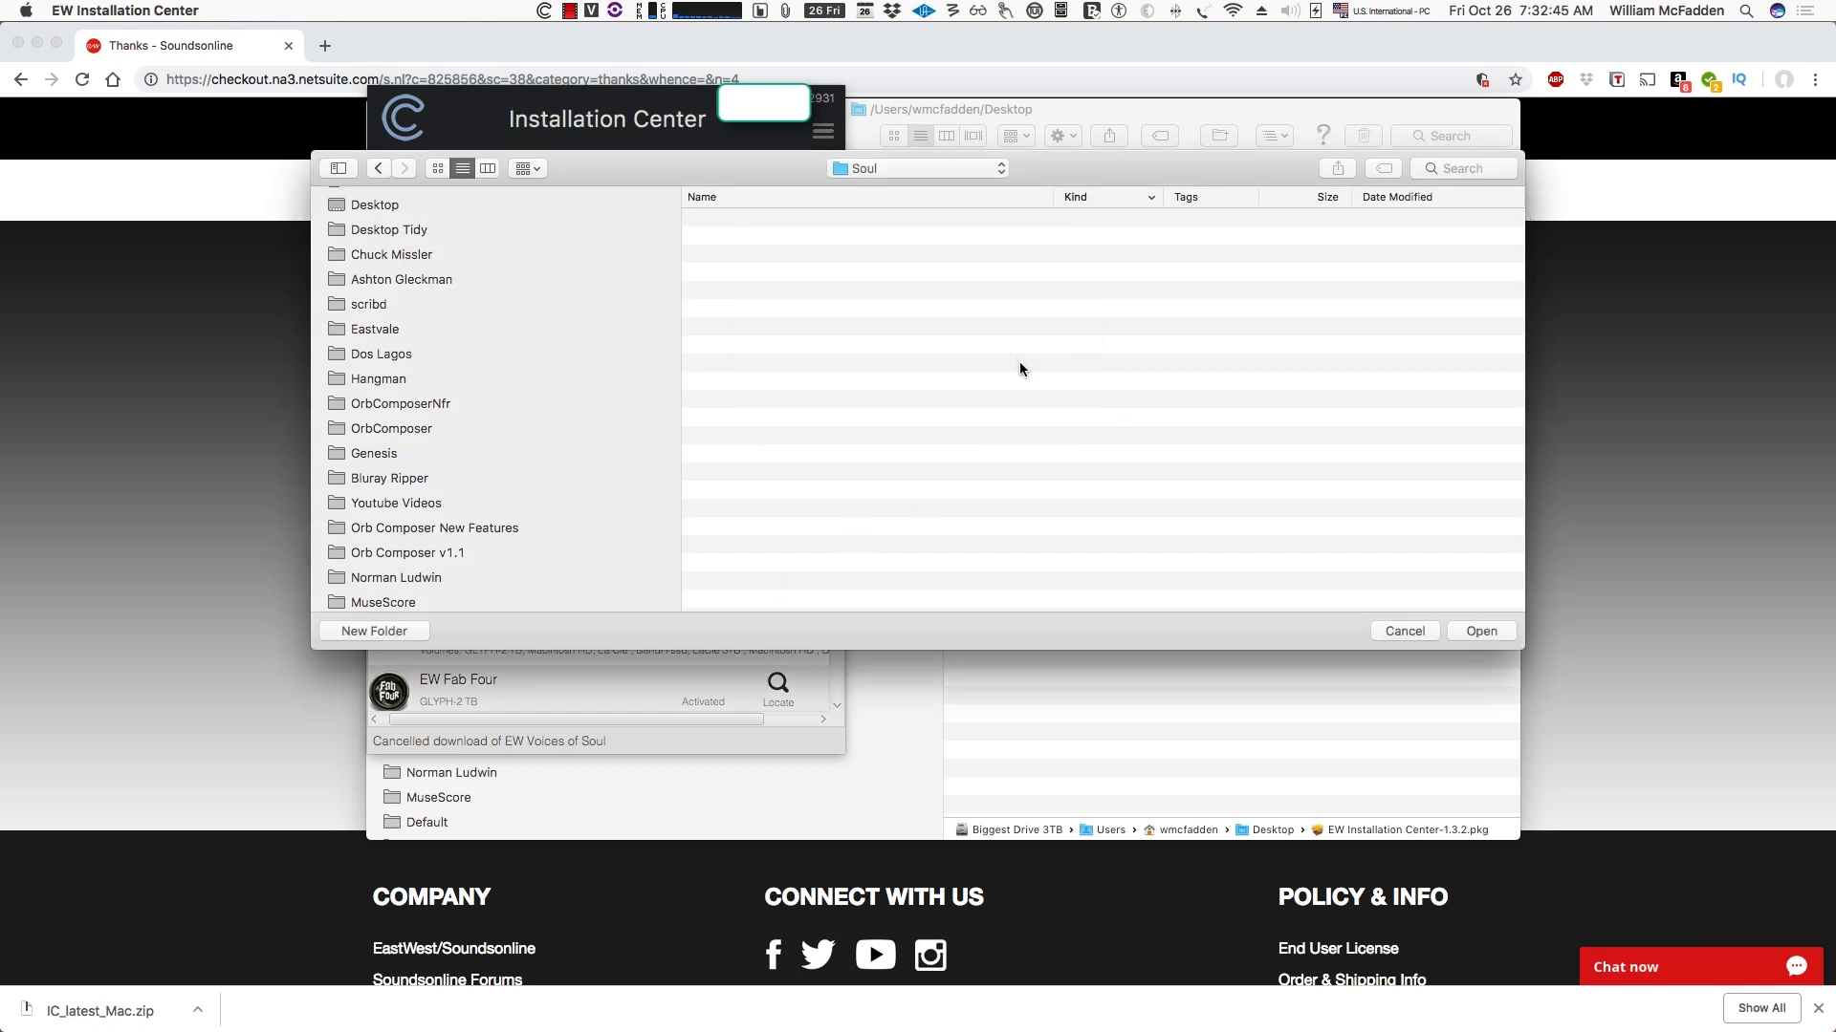
Try to assign the Soul folder as the EW Voices of Soul directory, dismissing the warning and choosing the folder again
left_click(1479, 631)
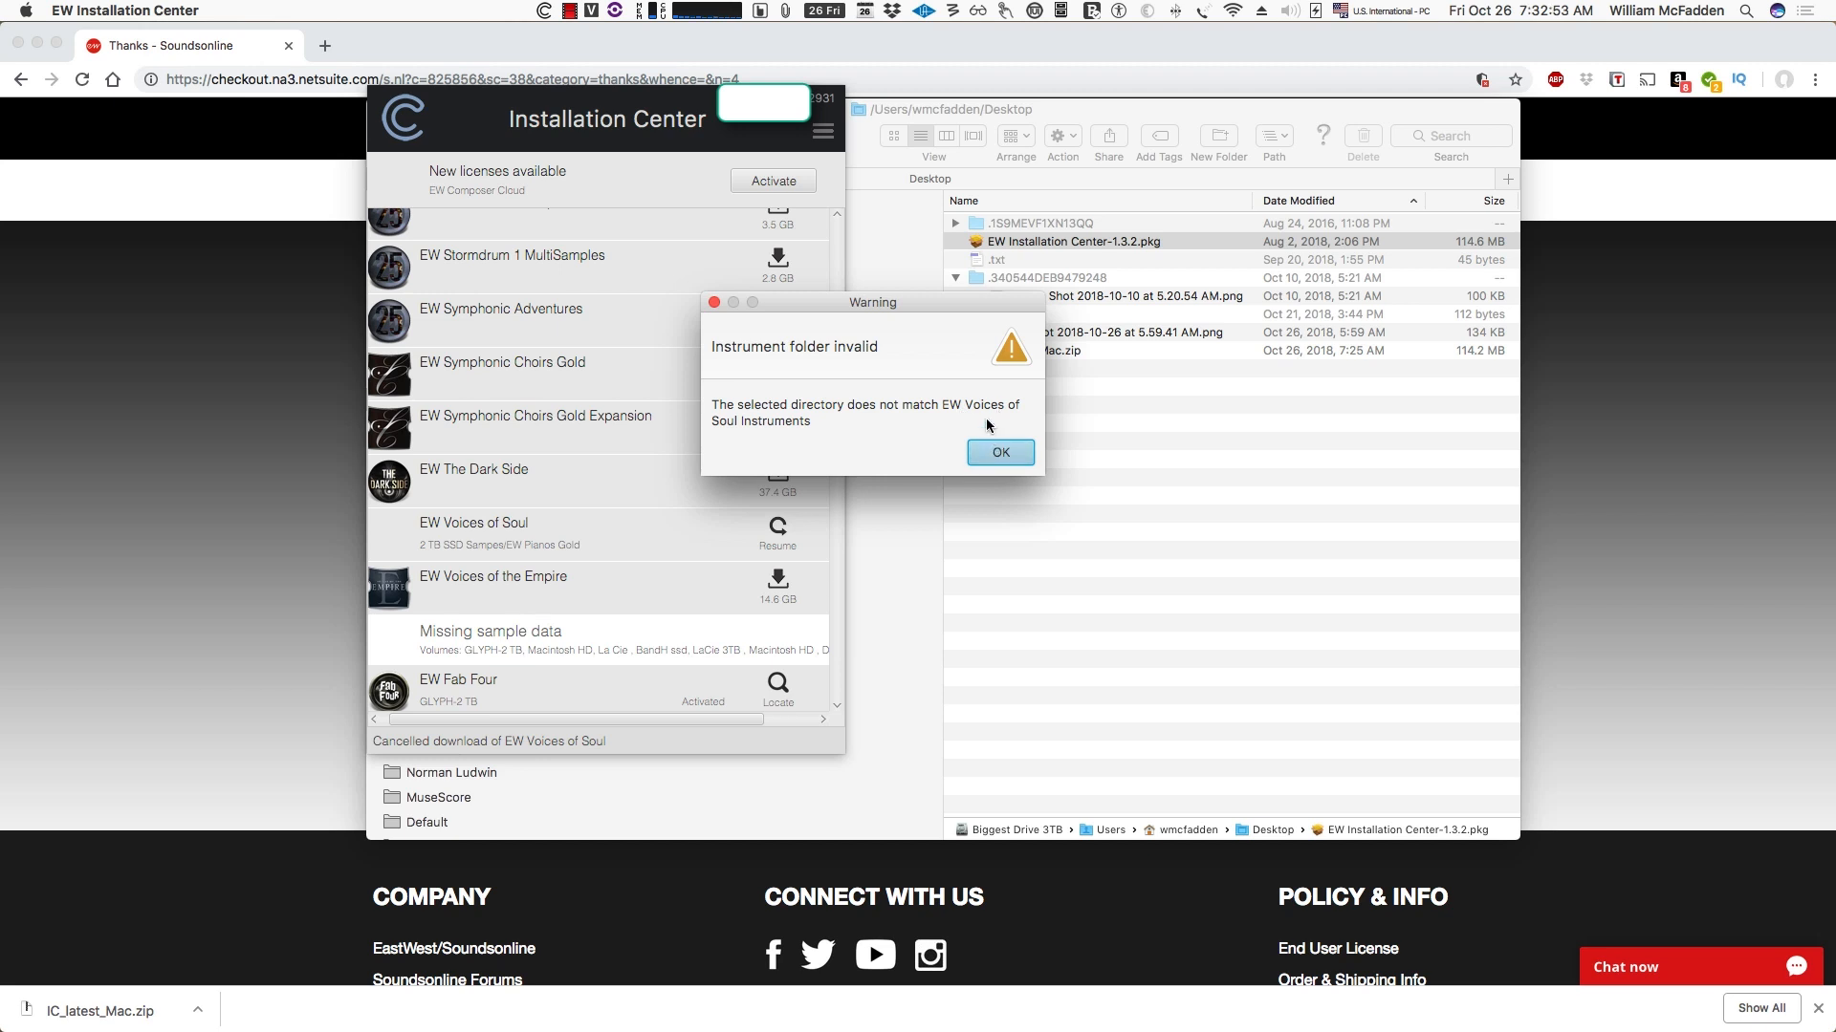
left_click(994, 457)
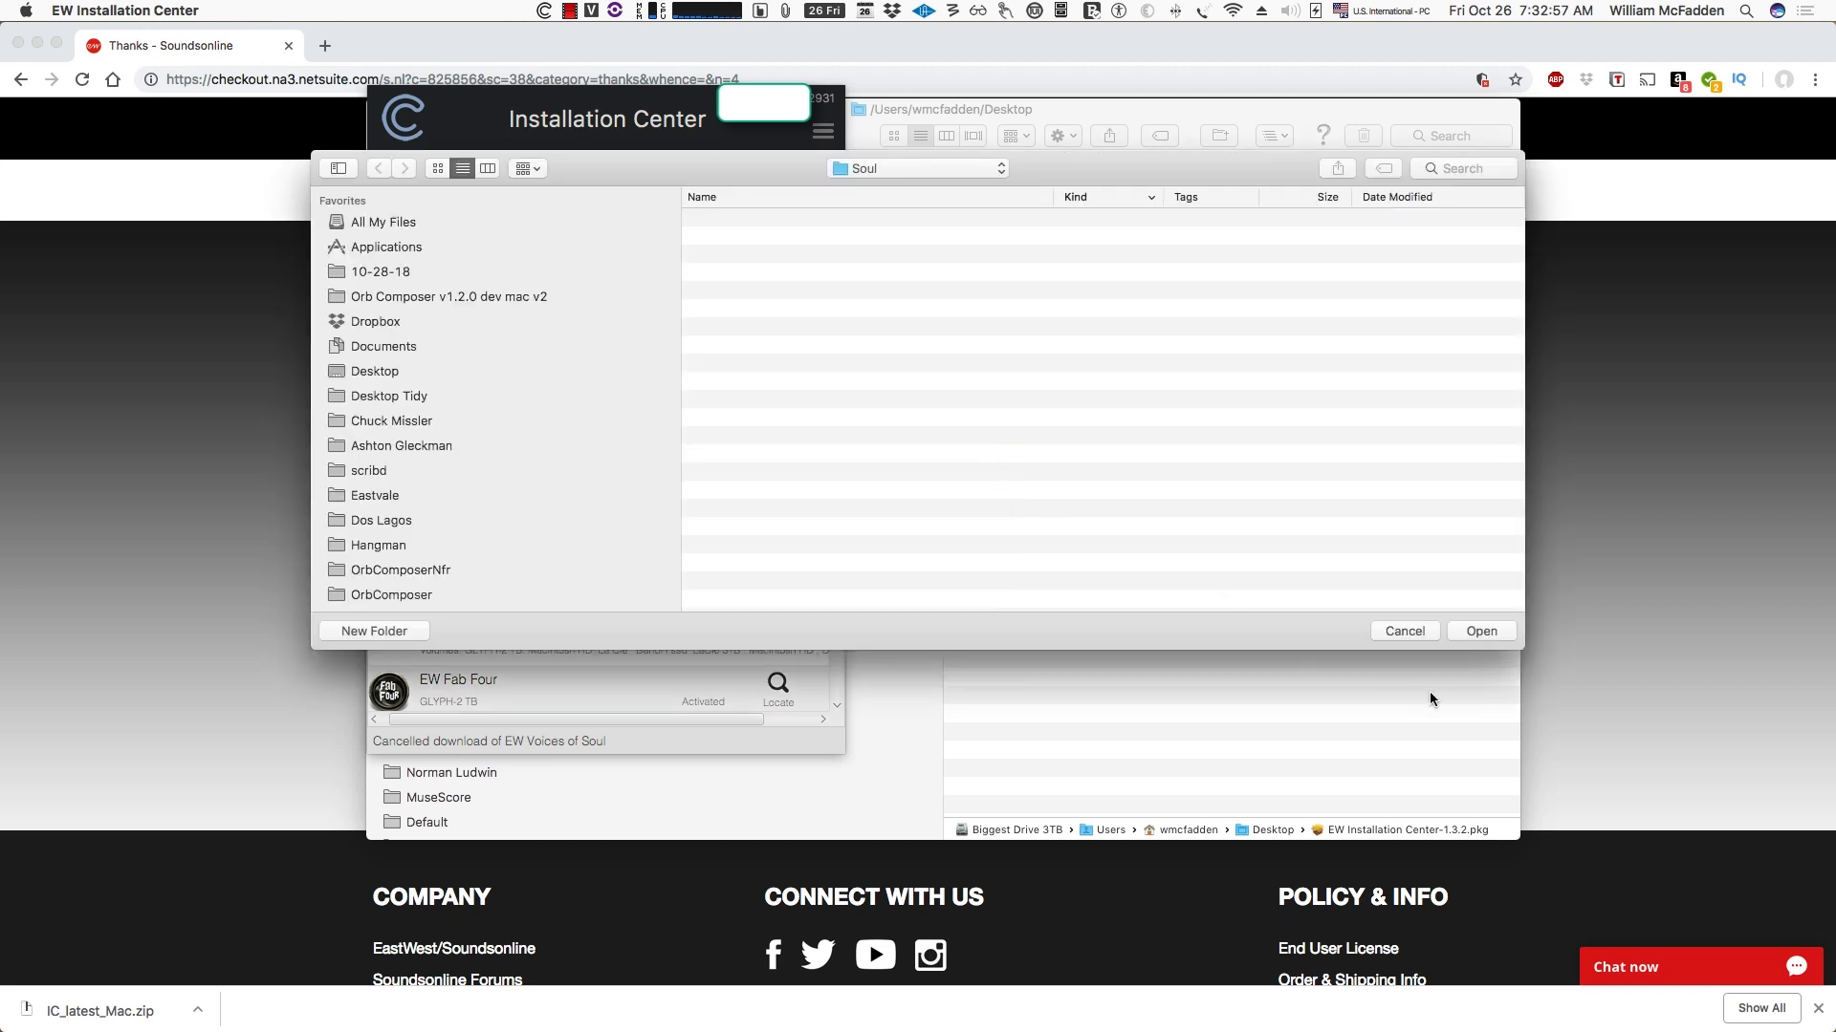
left_click(1479, 635)
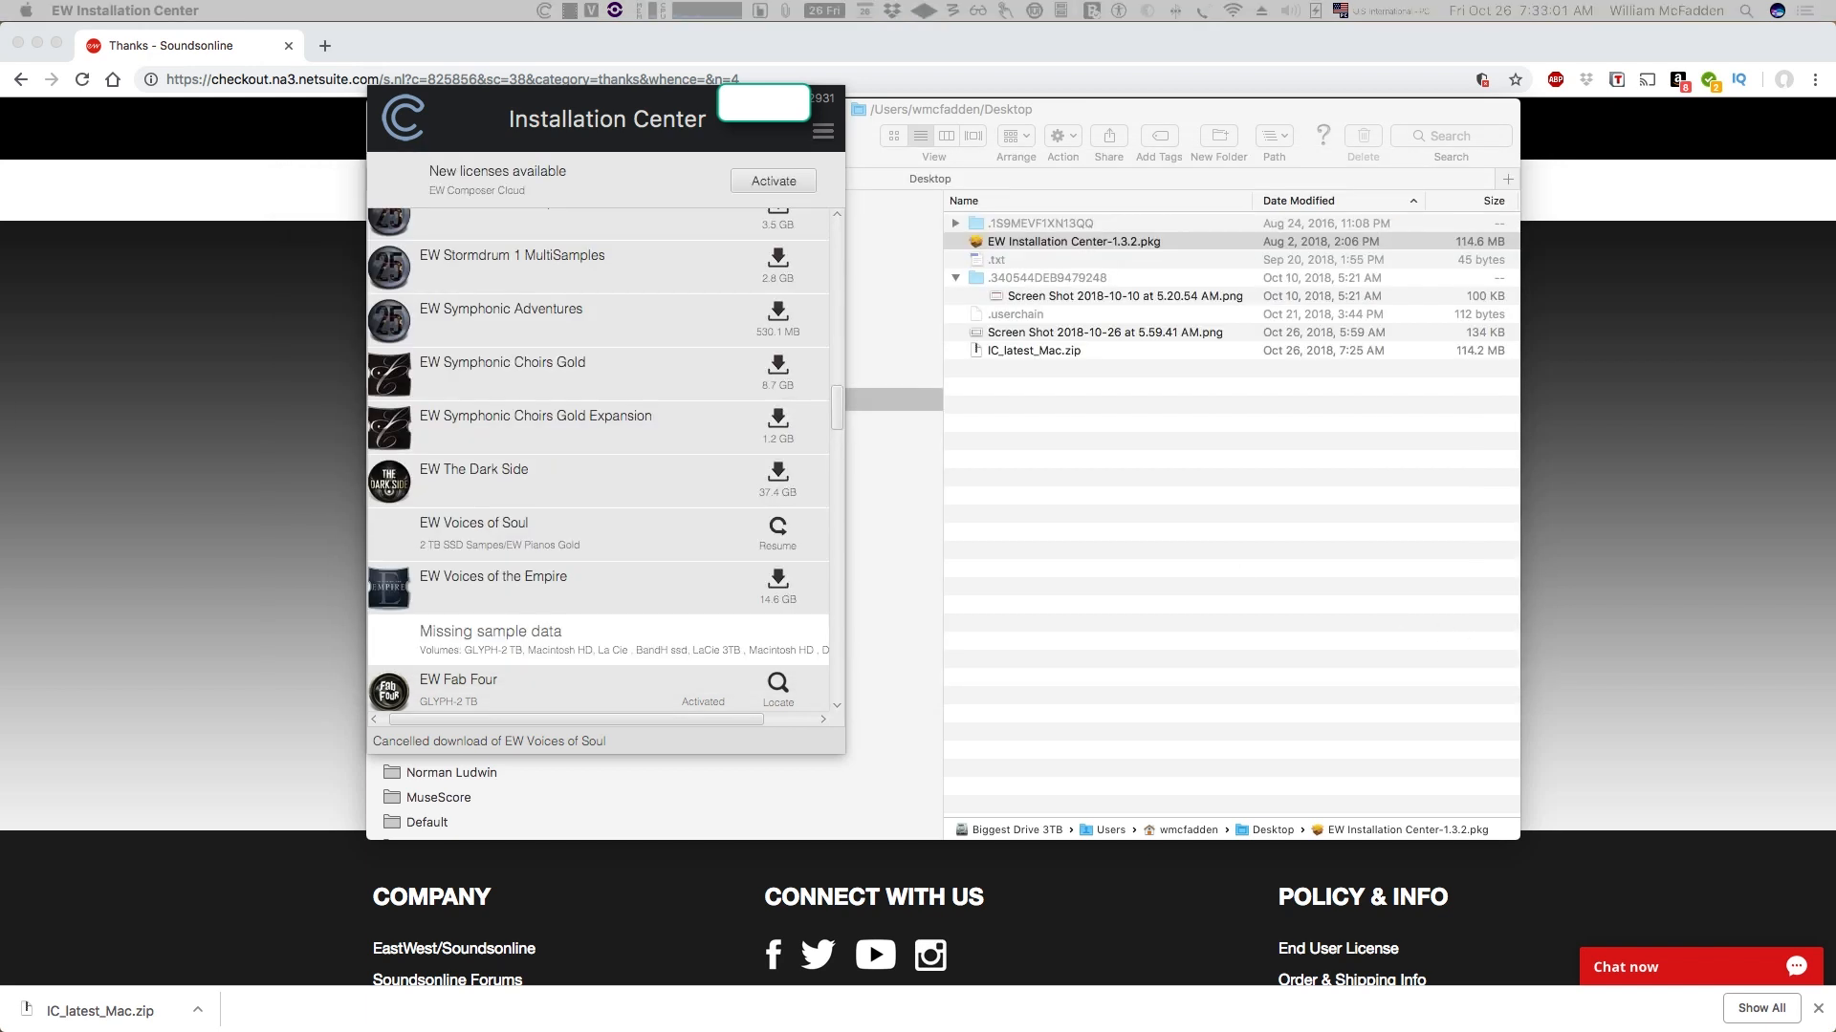
Cancel choosing a directory for EW Voices of Soul and resume its download
left_click_drag(0, 143, 697, 197)
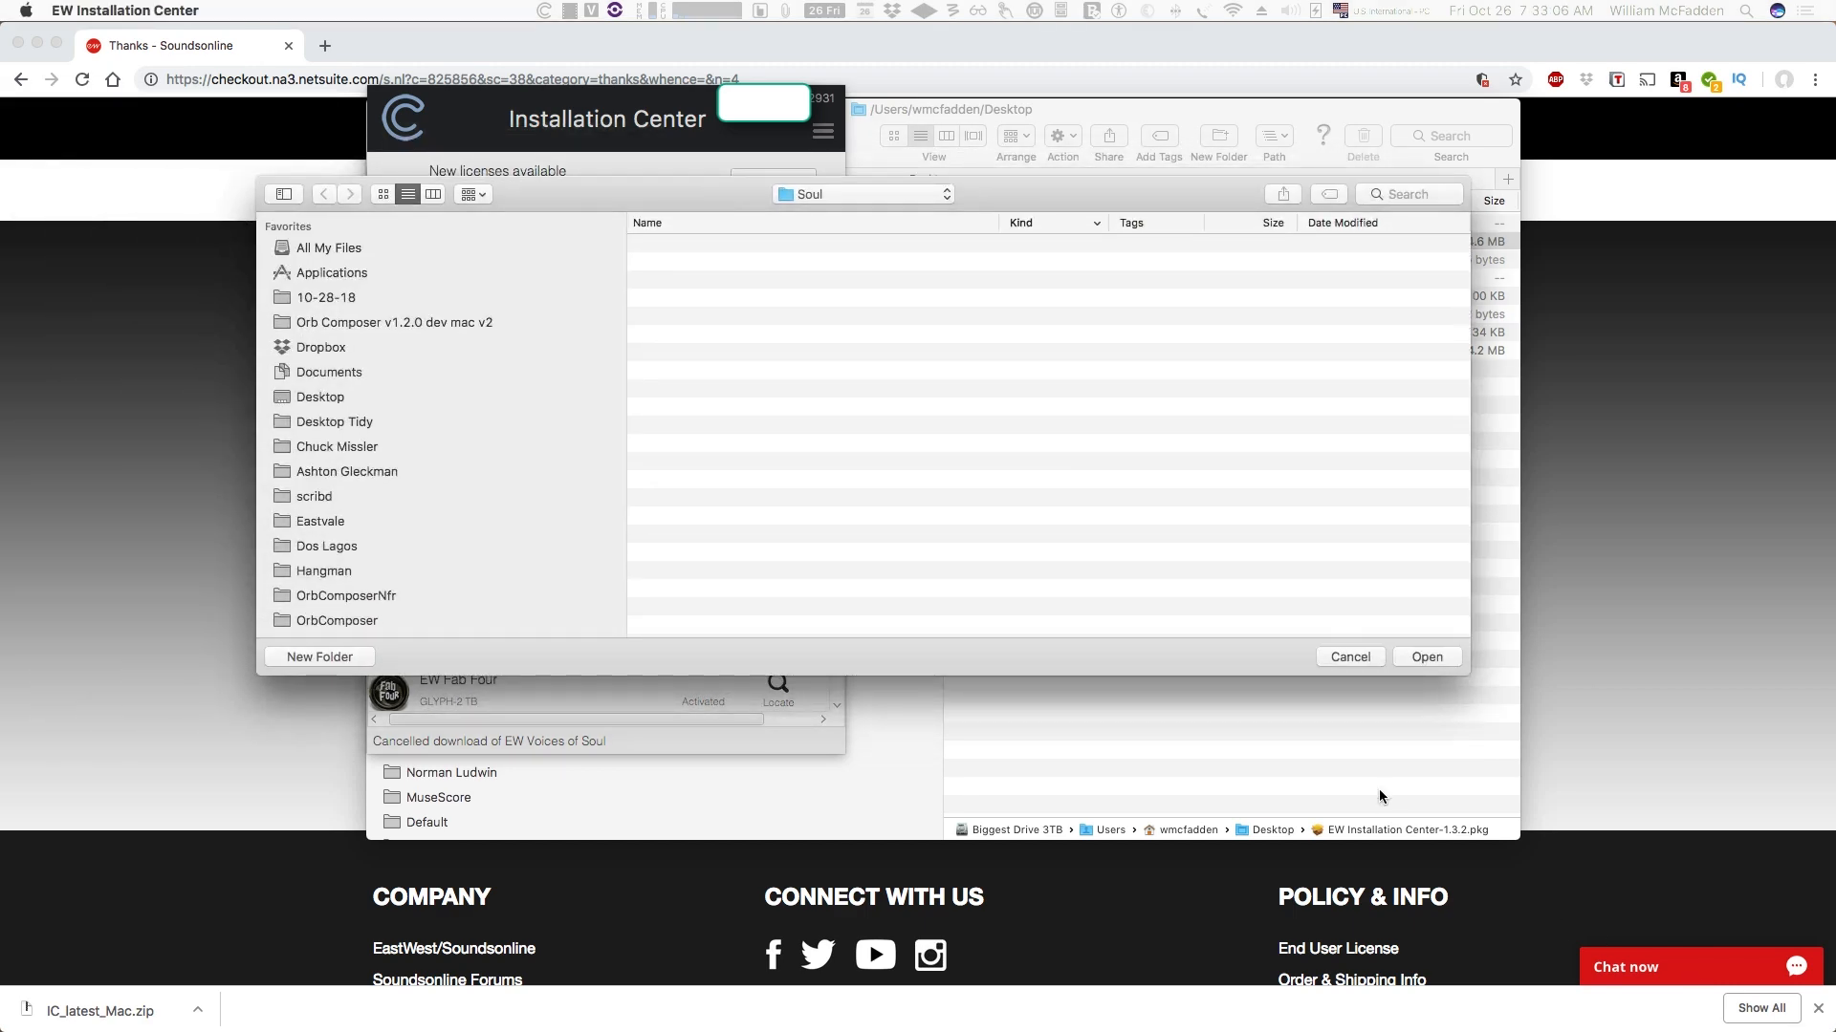
left_click(1349, 657)
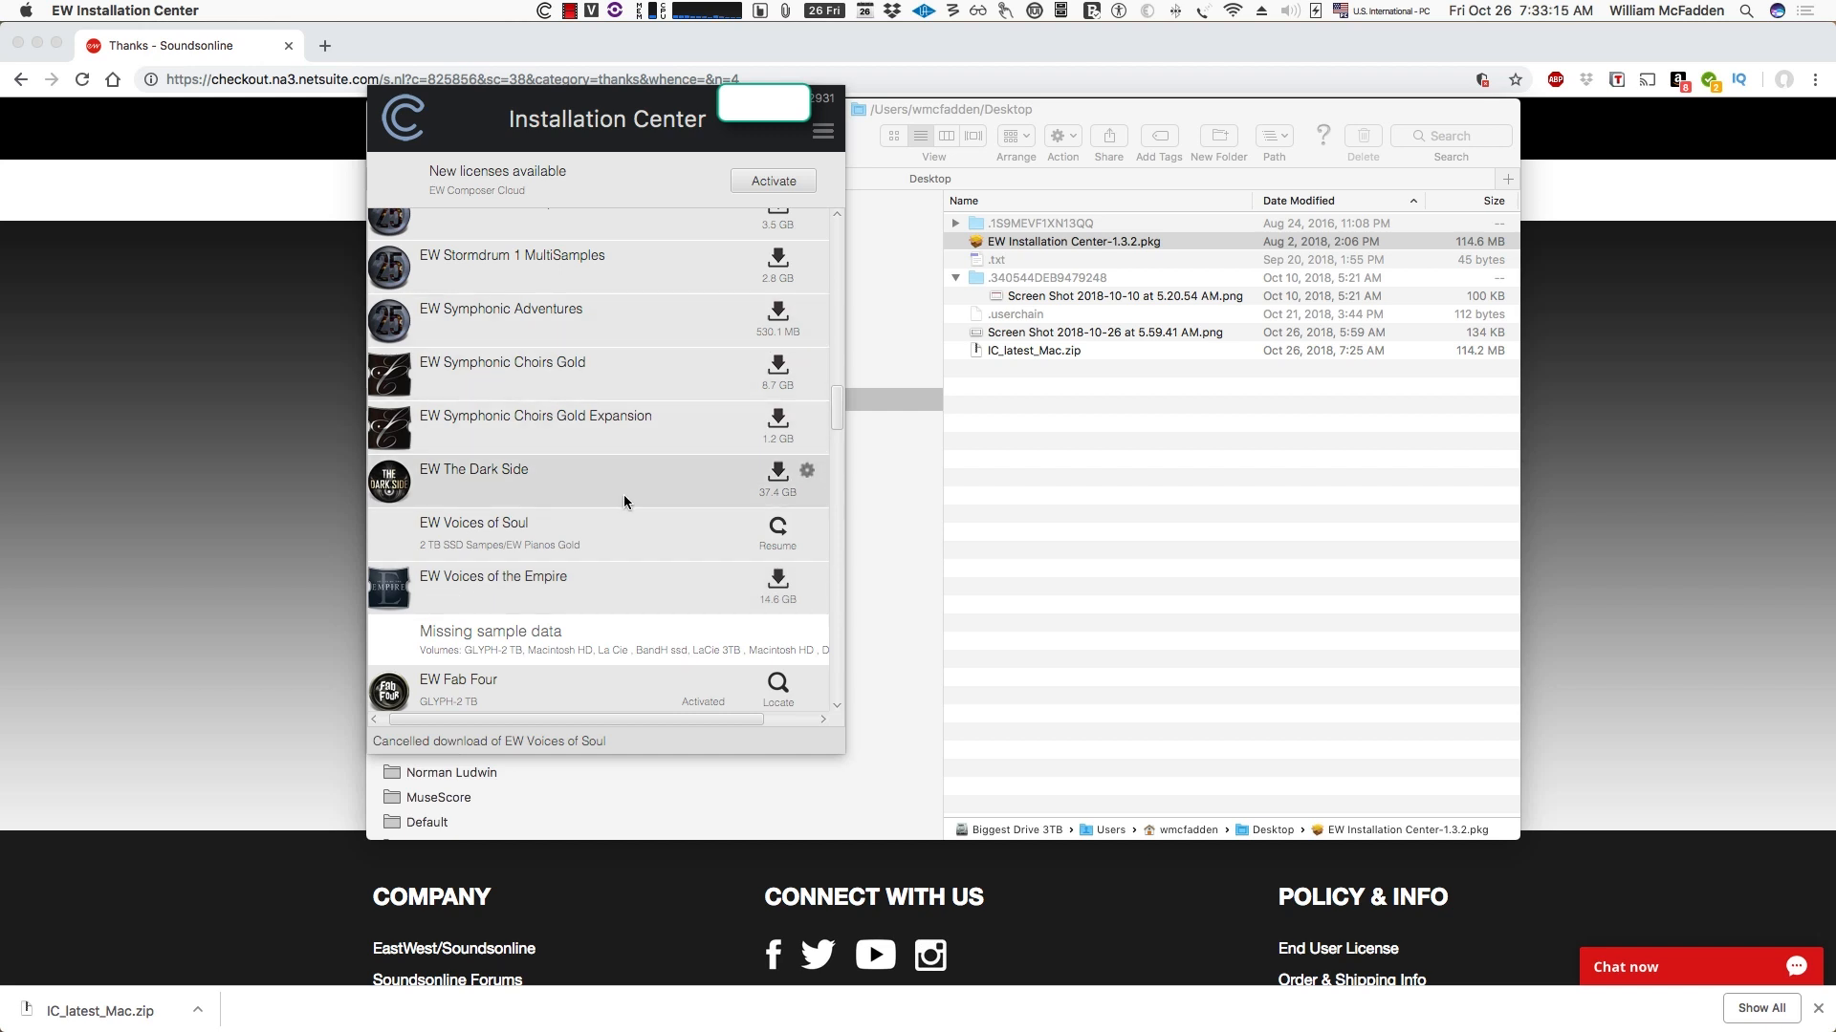
left_click(770, 531)
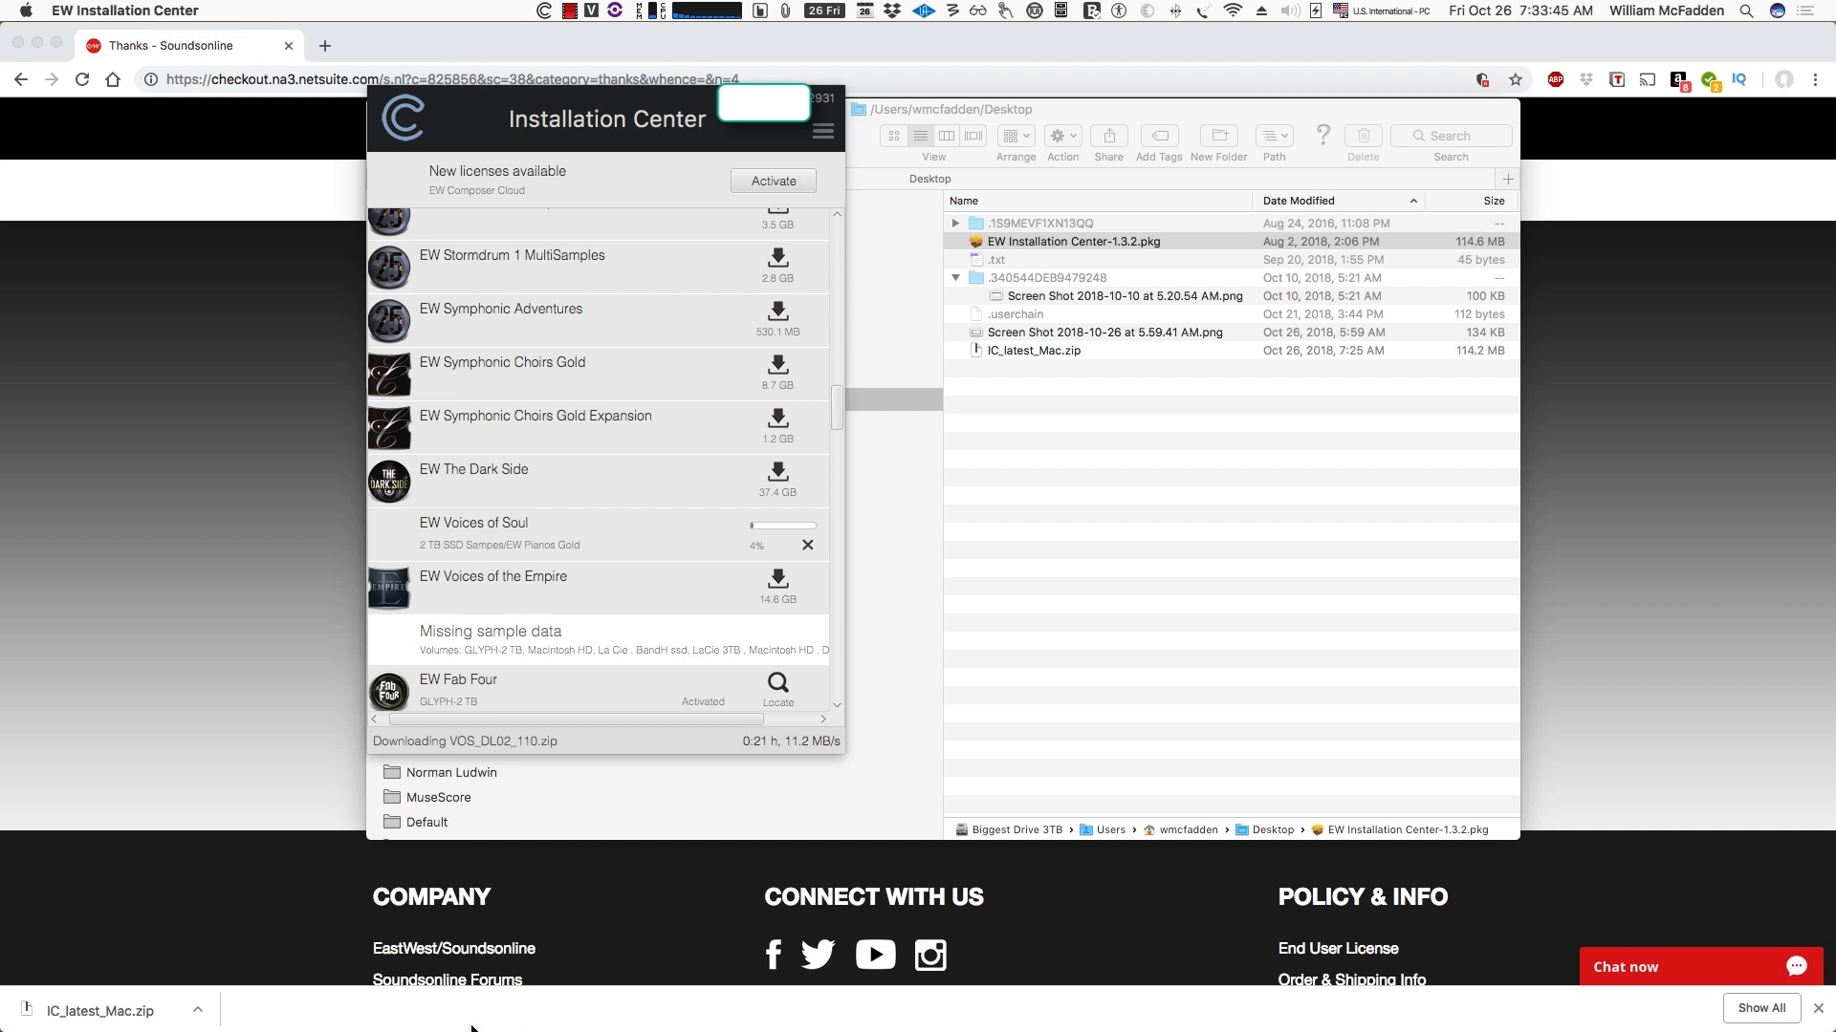
Launch Cubase while the library download continues
mouse_move(462, 1031)
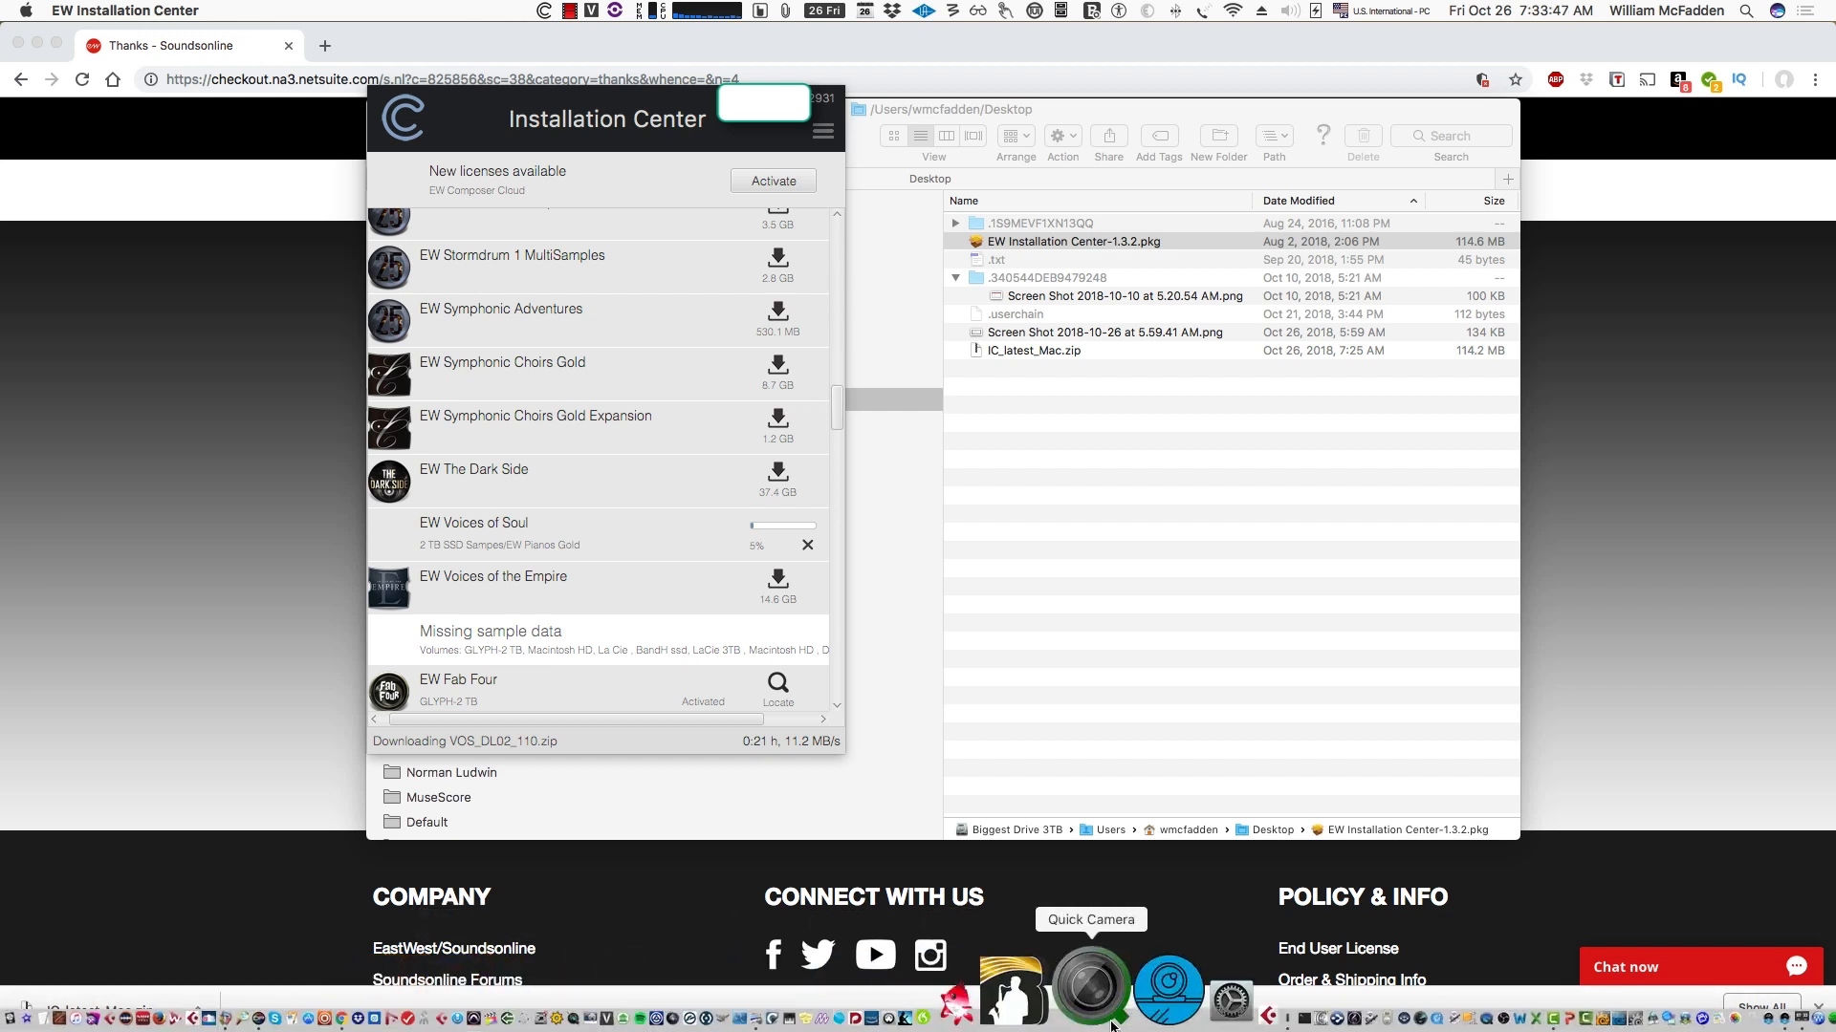
left_click(1144, 1008)
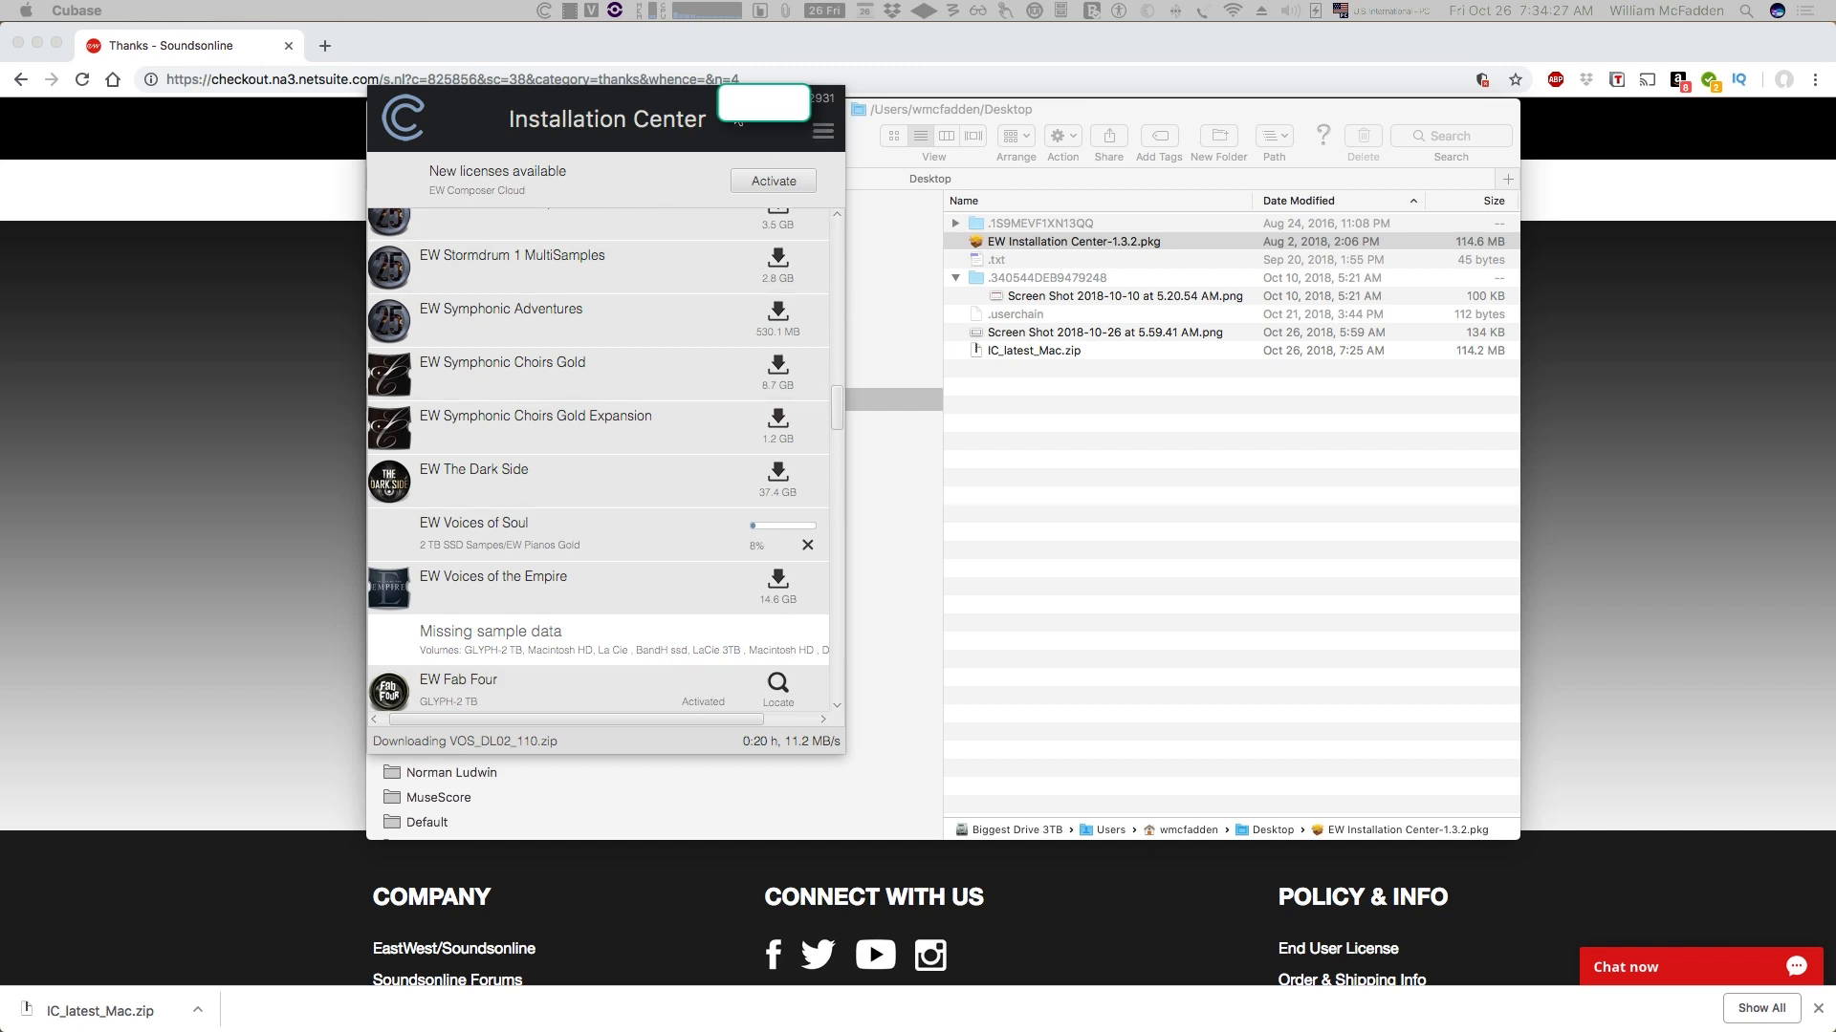
Review the library directories in the Installation Center options, then close the options
left_click(824, 138)
left_click(824, 134)
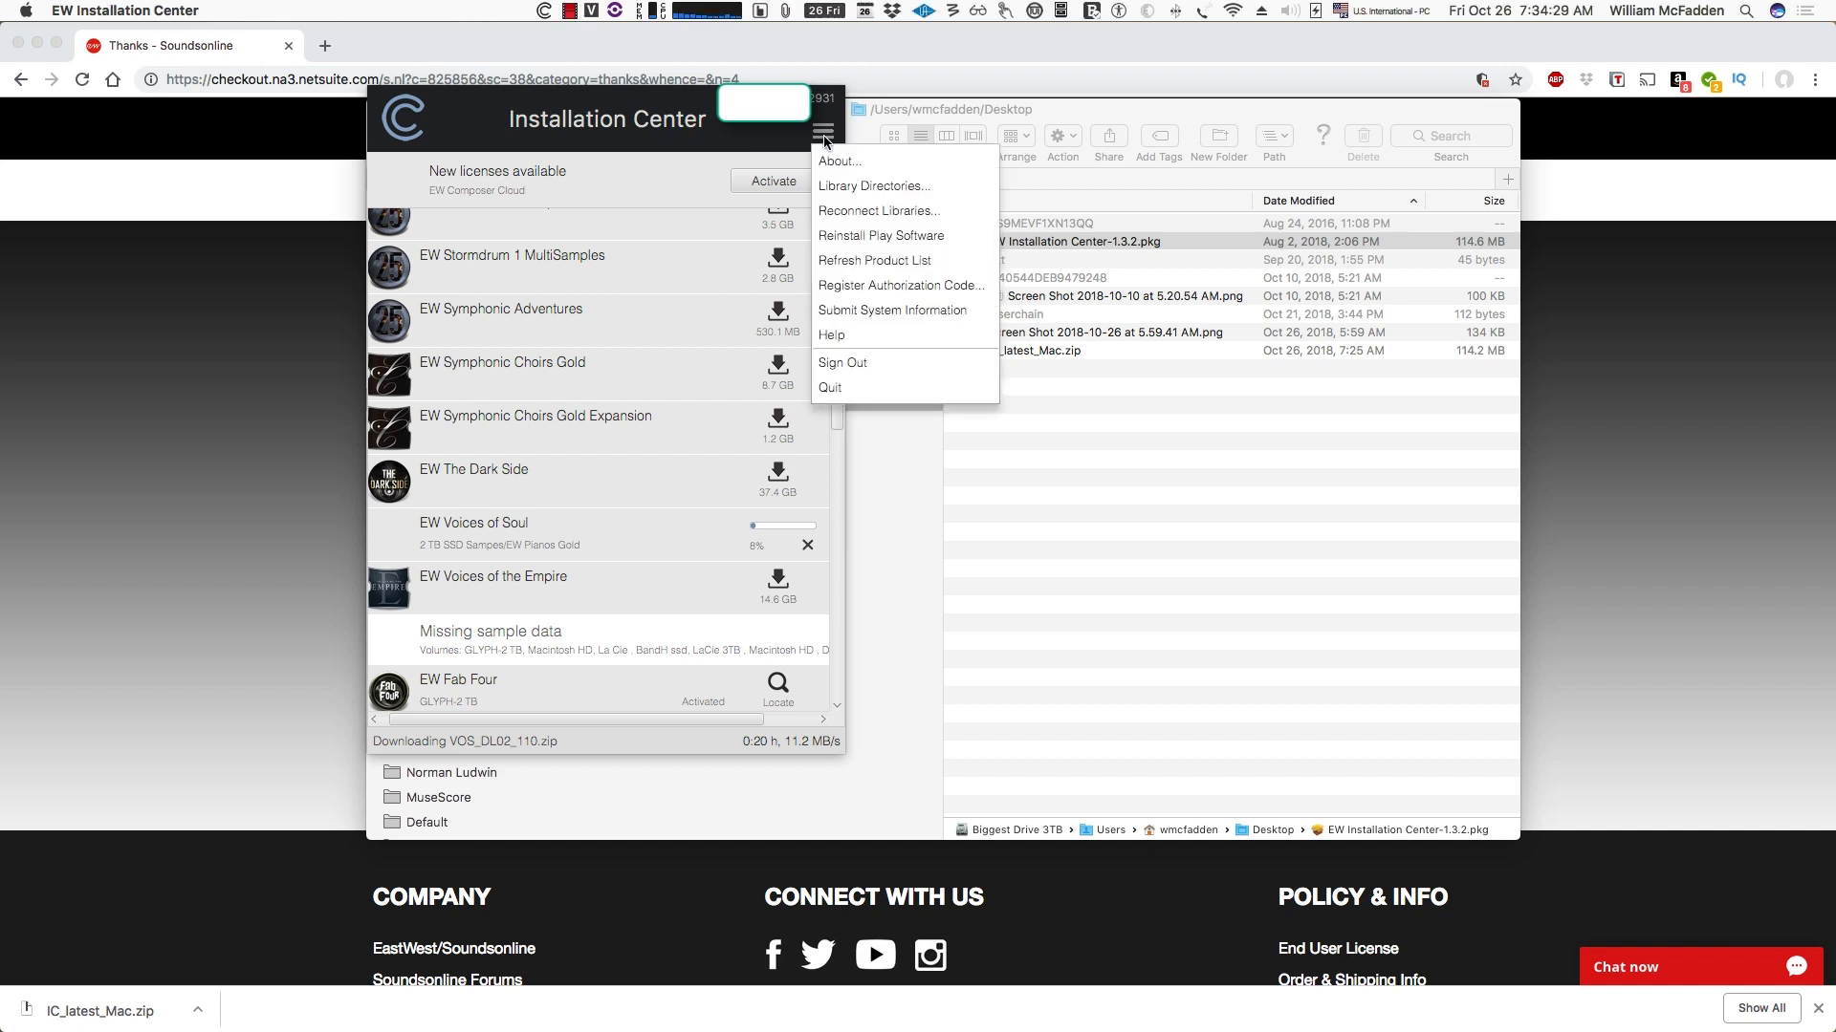
left_click(851, 192)
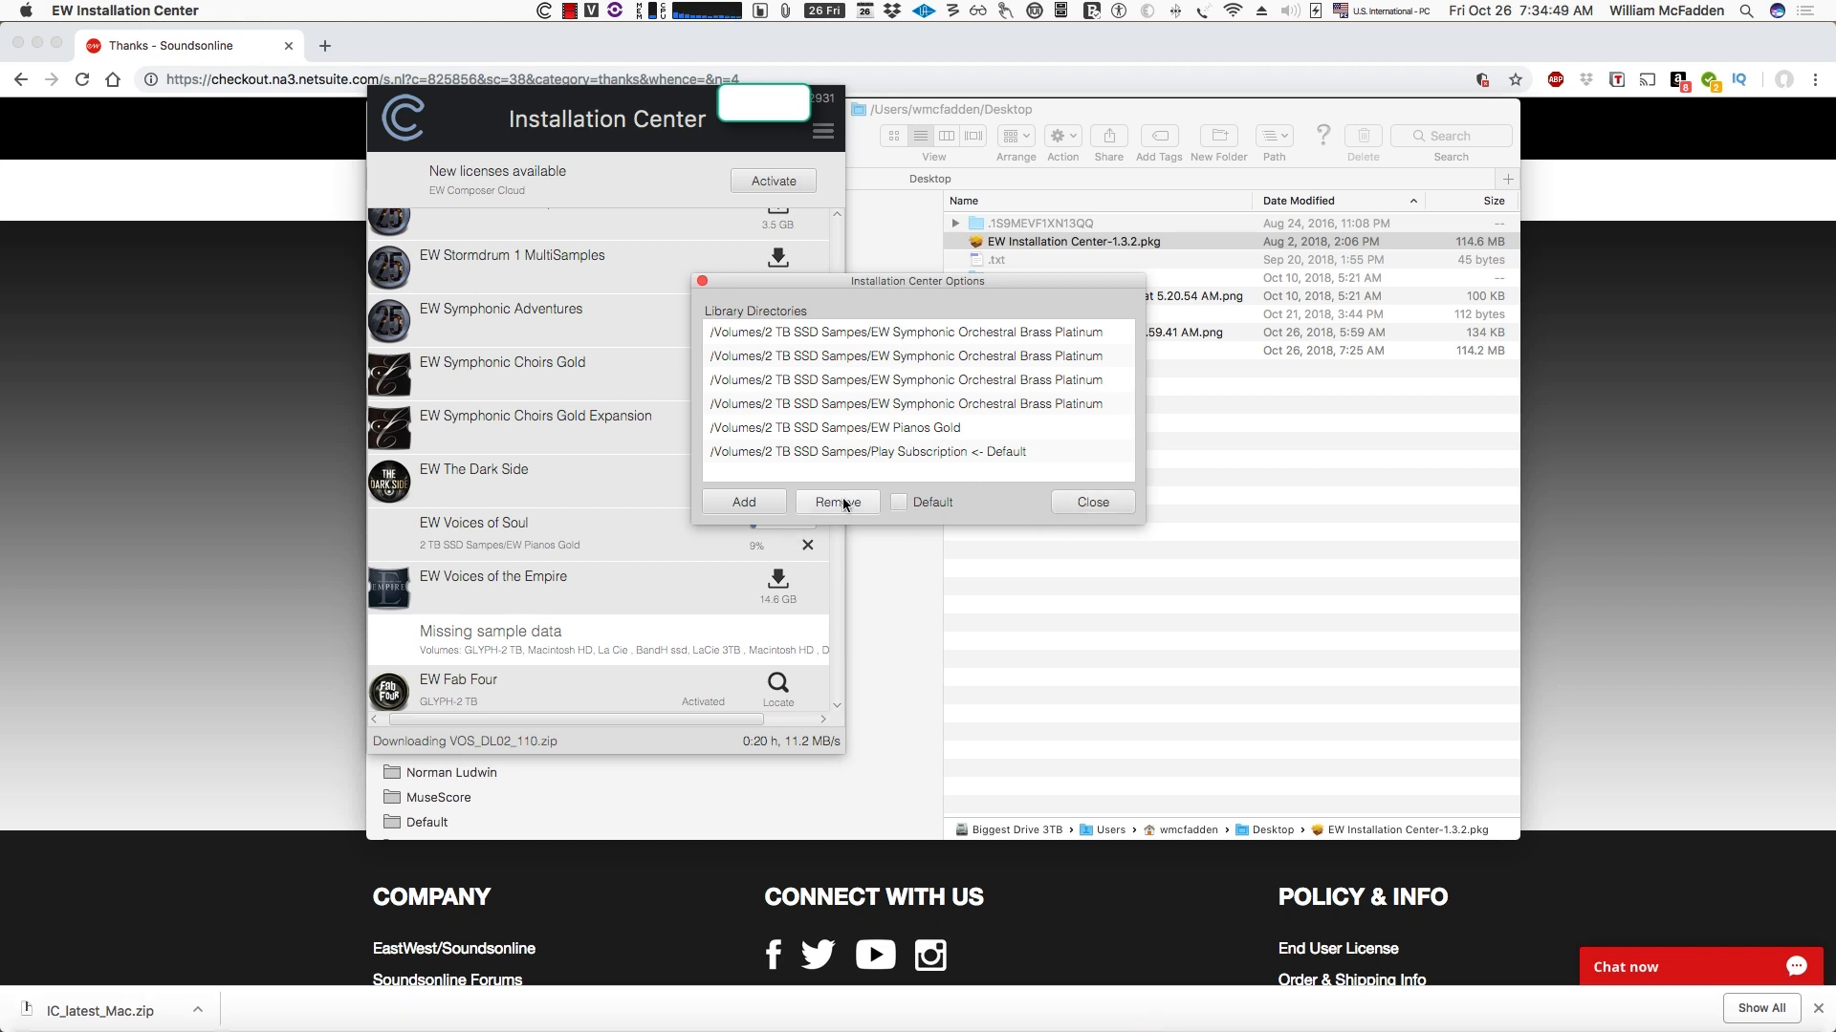
left_click(1088, 504)
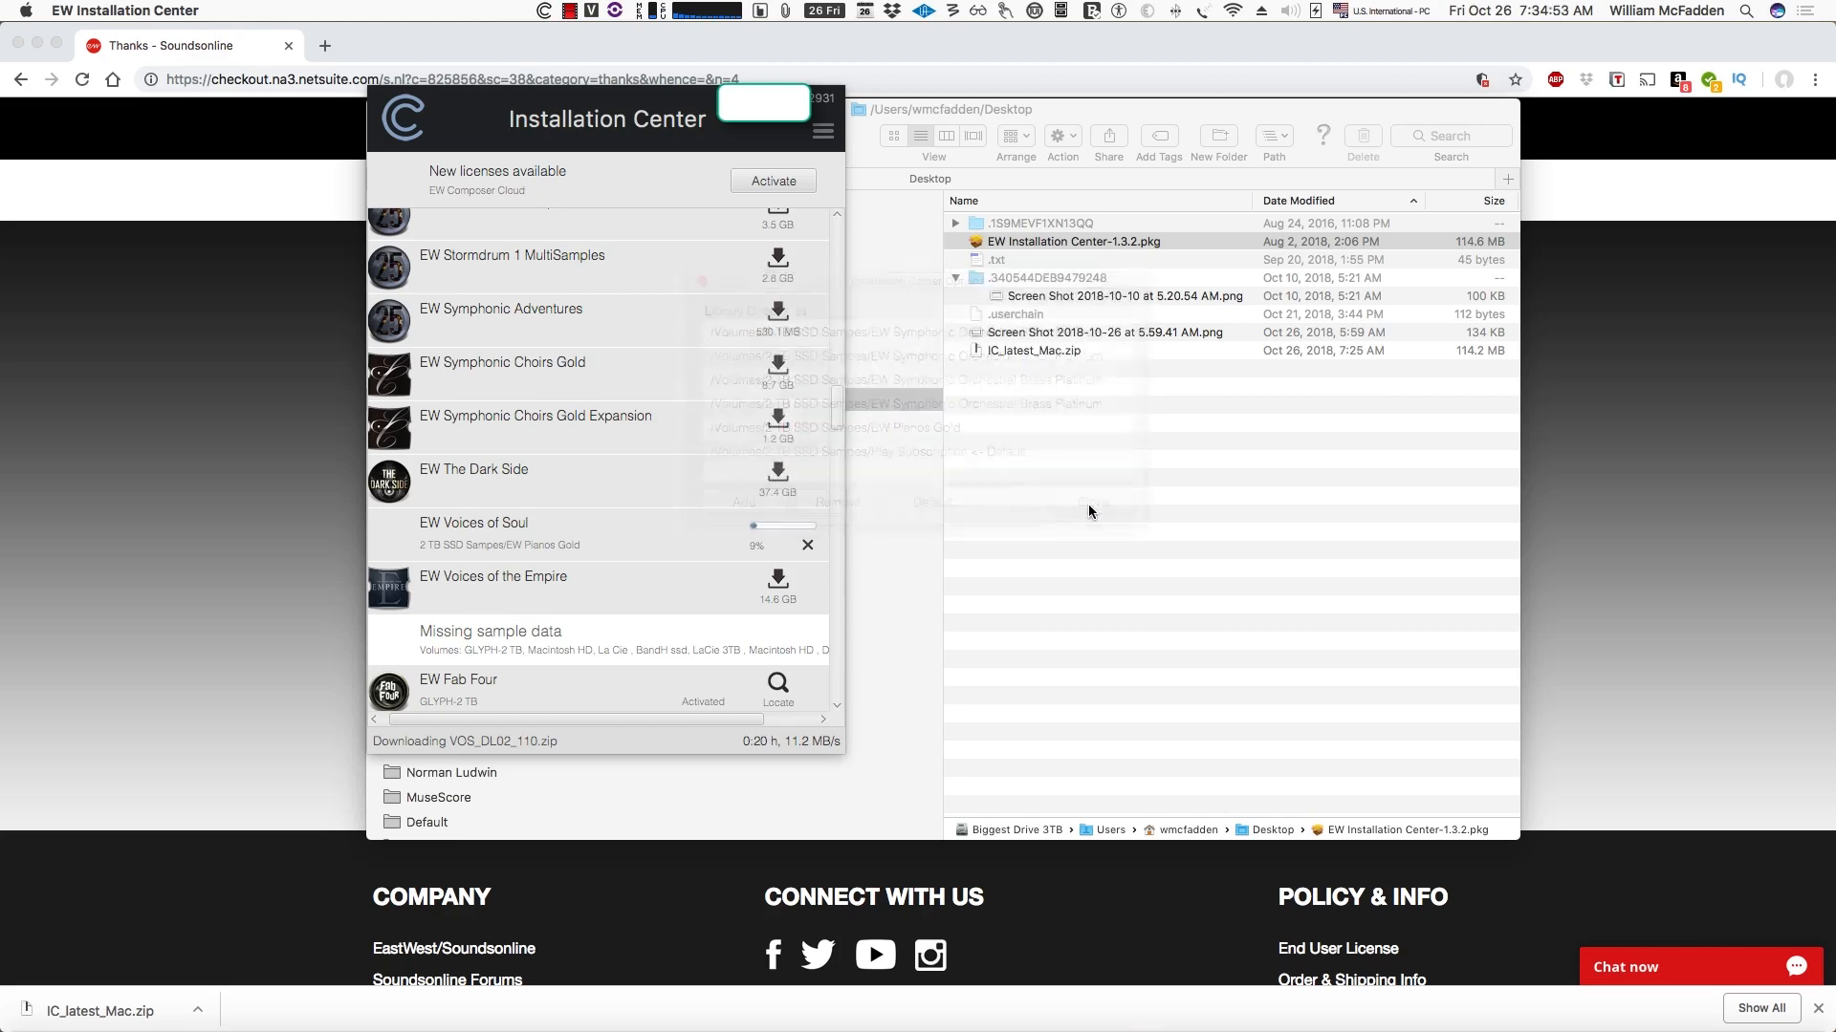
left_click(824, 133)
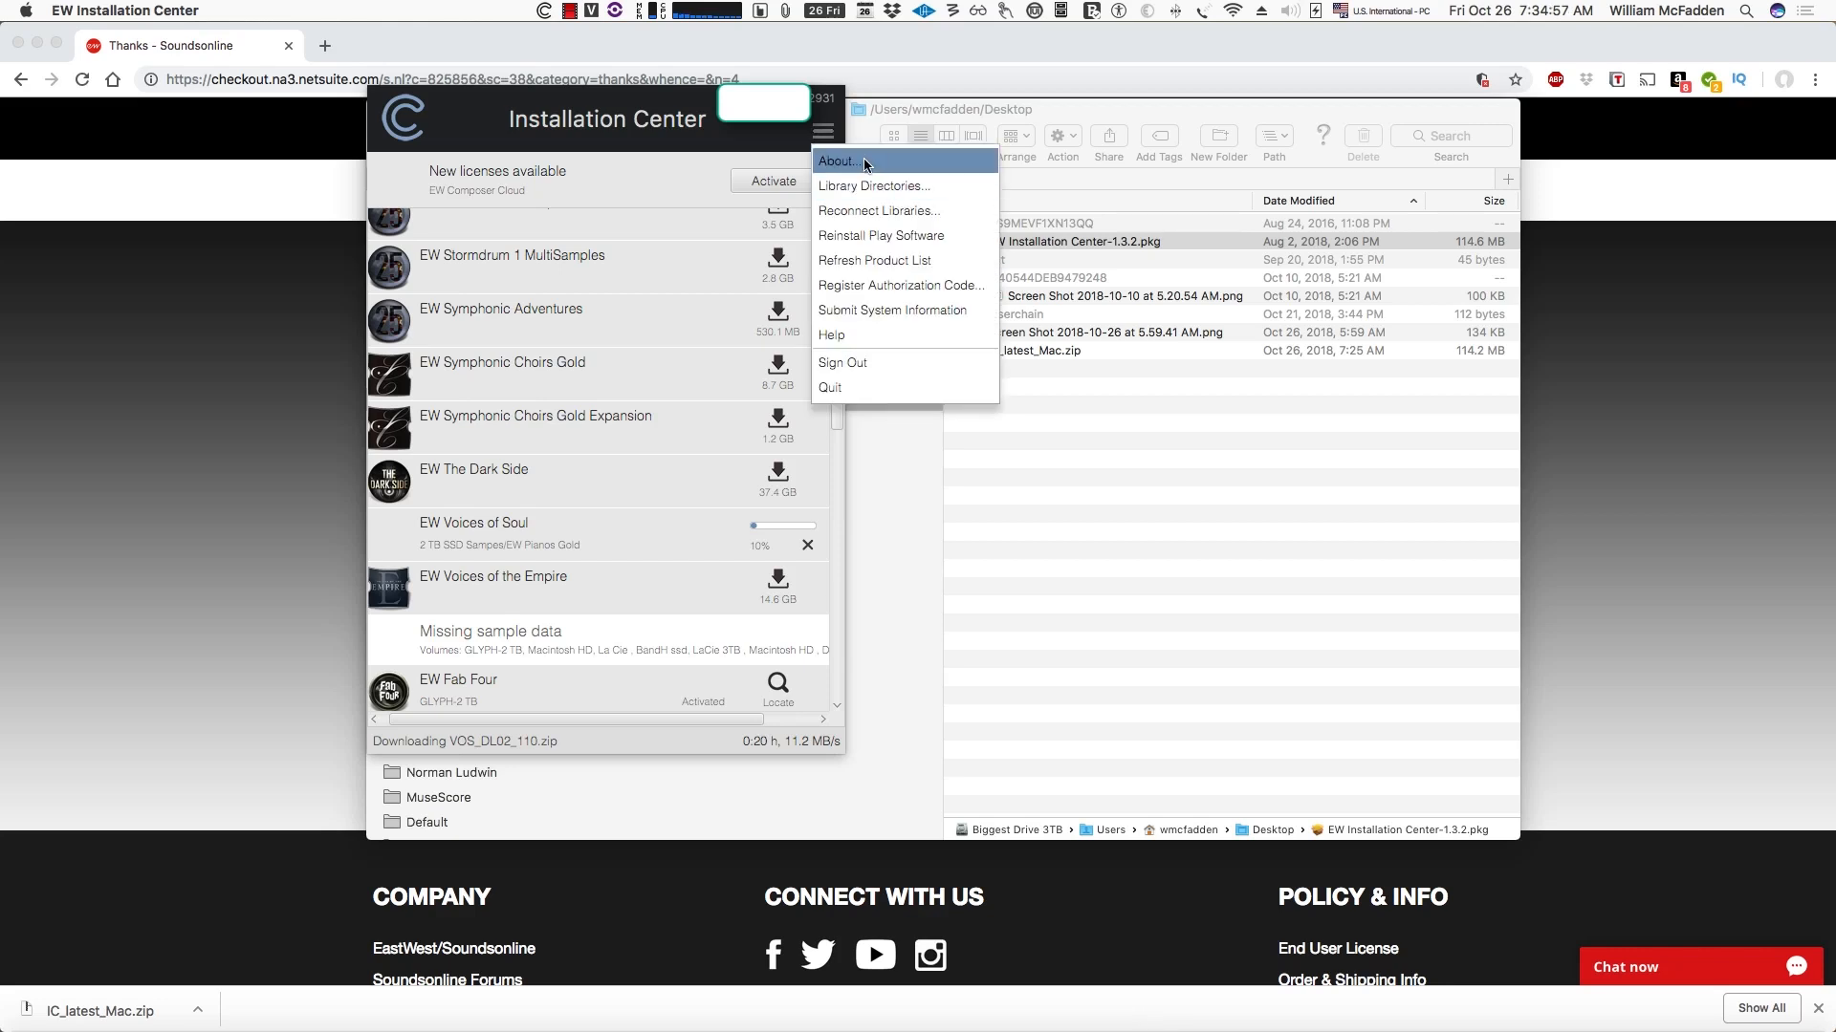
left_click(1055, 488)
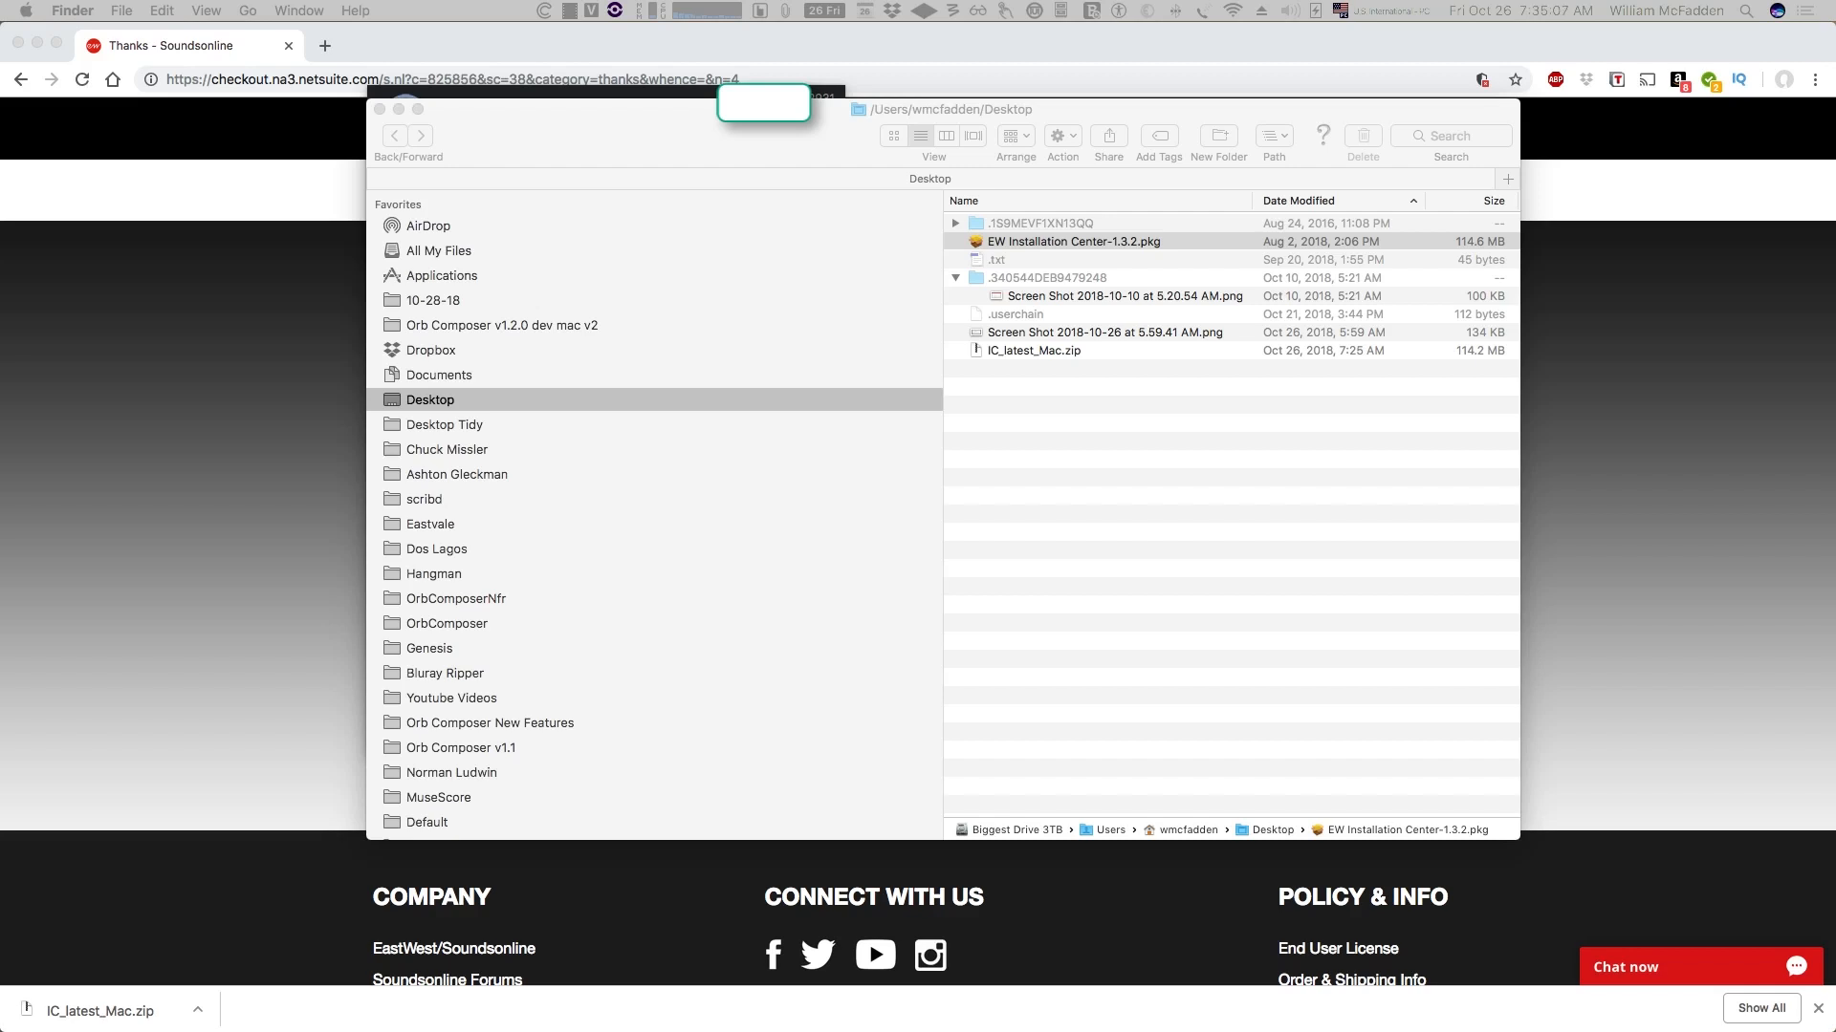
Create a new Cubase project from the Empty template in the default location
left_click_drag(0, 90, 405, 92)
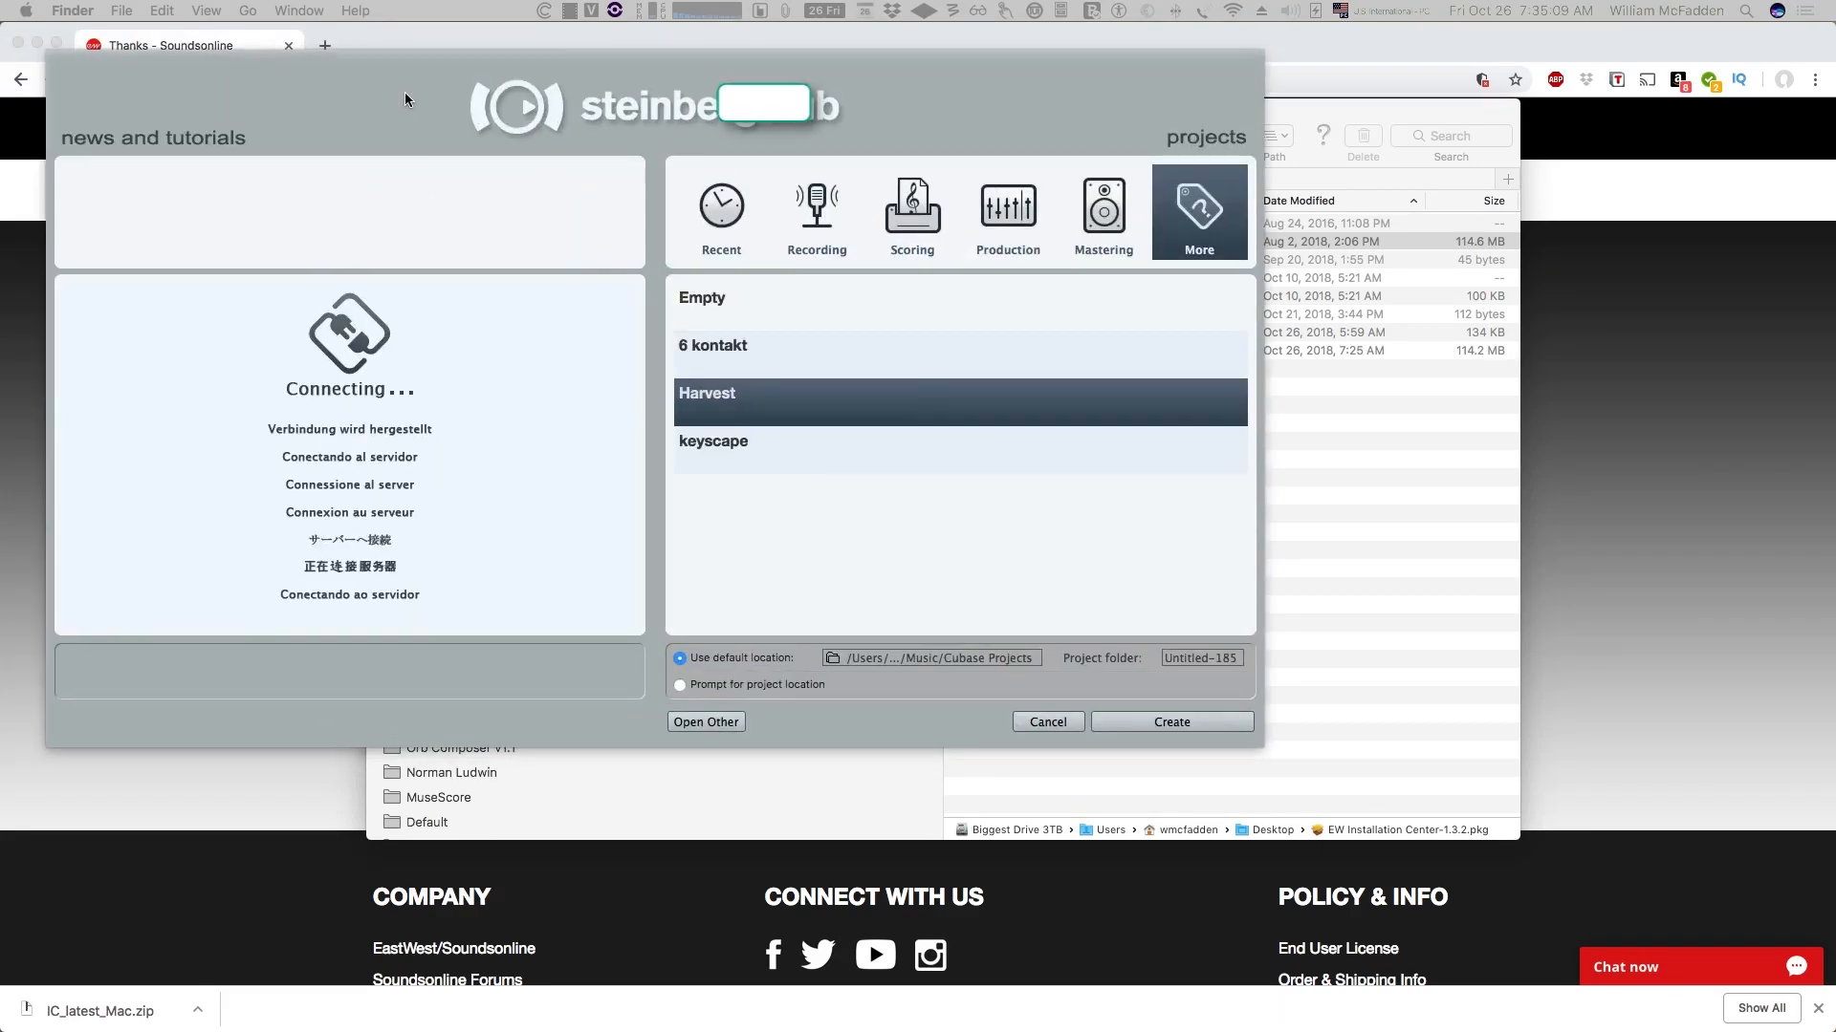
left_click(709, 302)
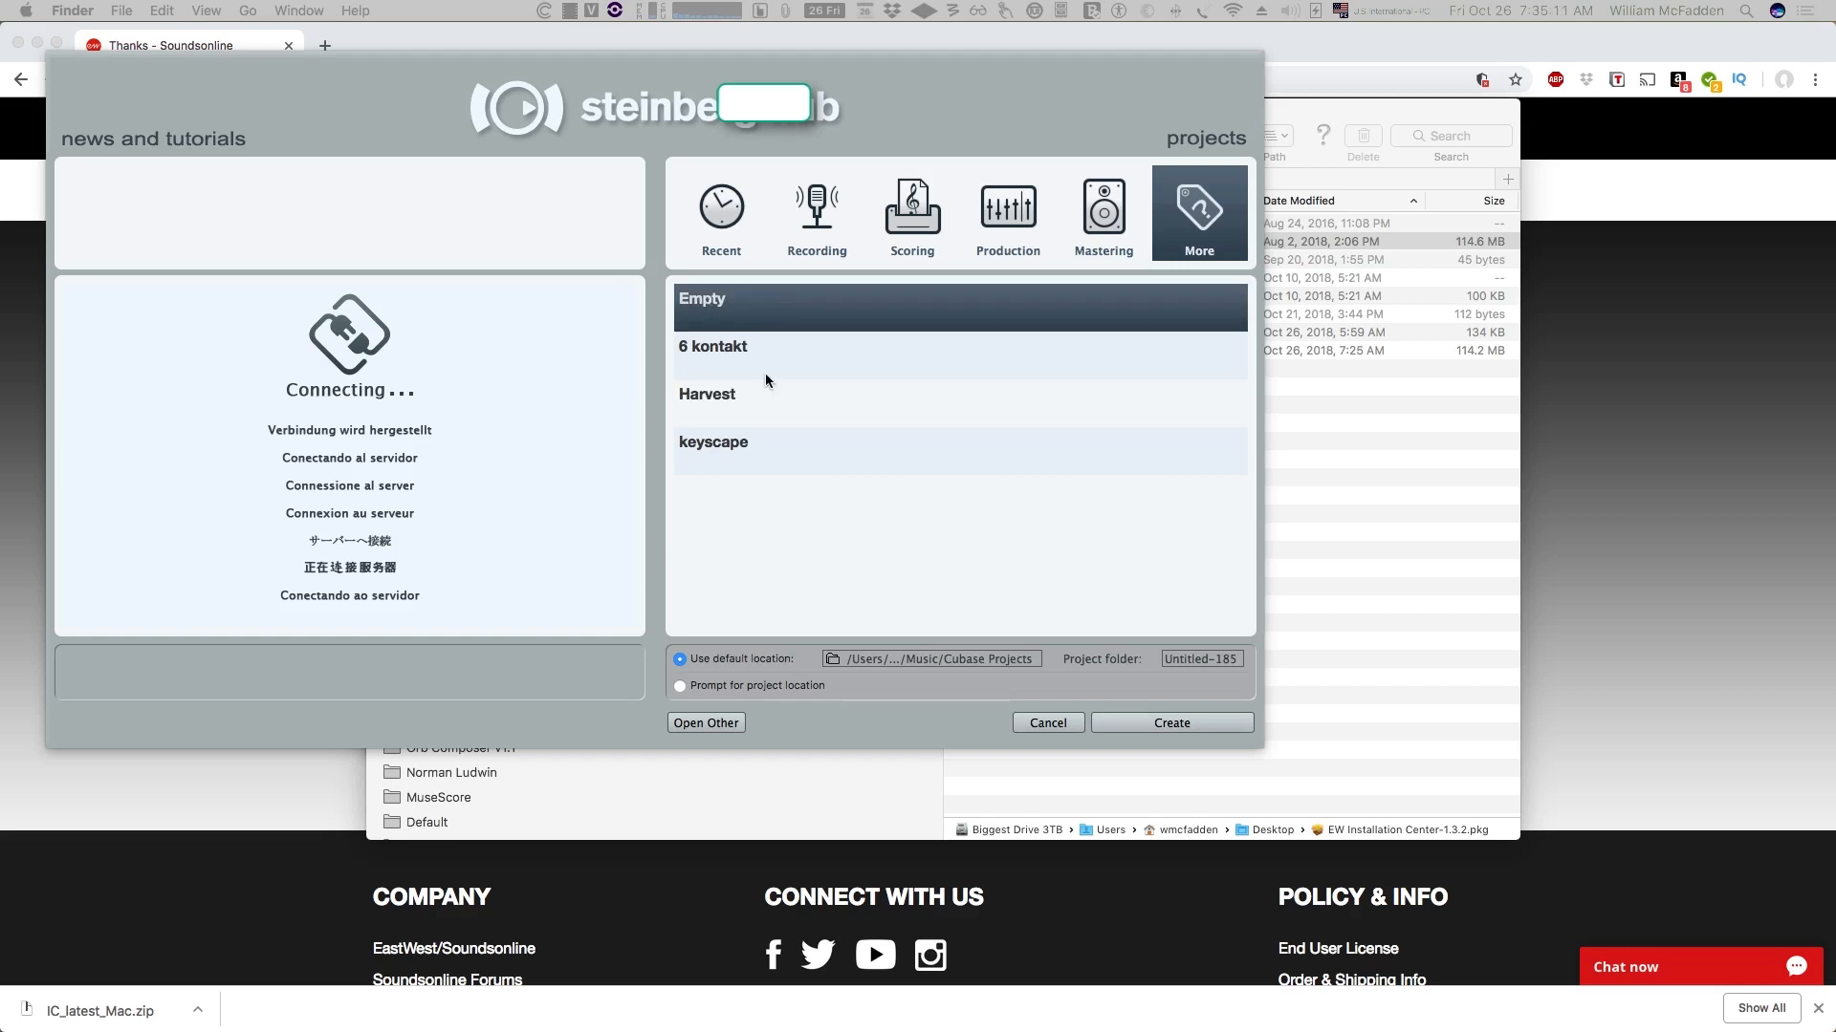
left_click(1168, 724)
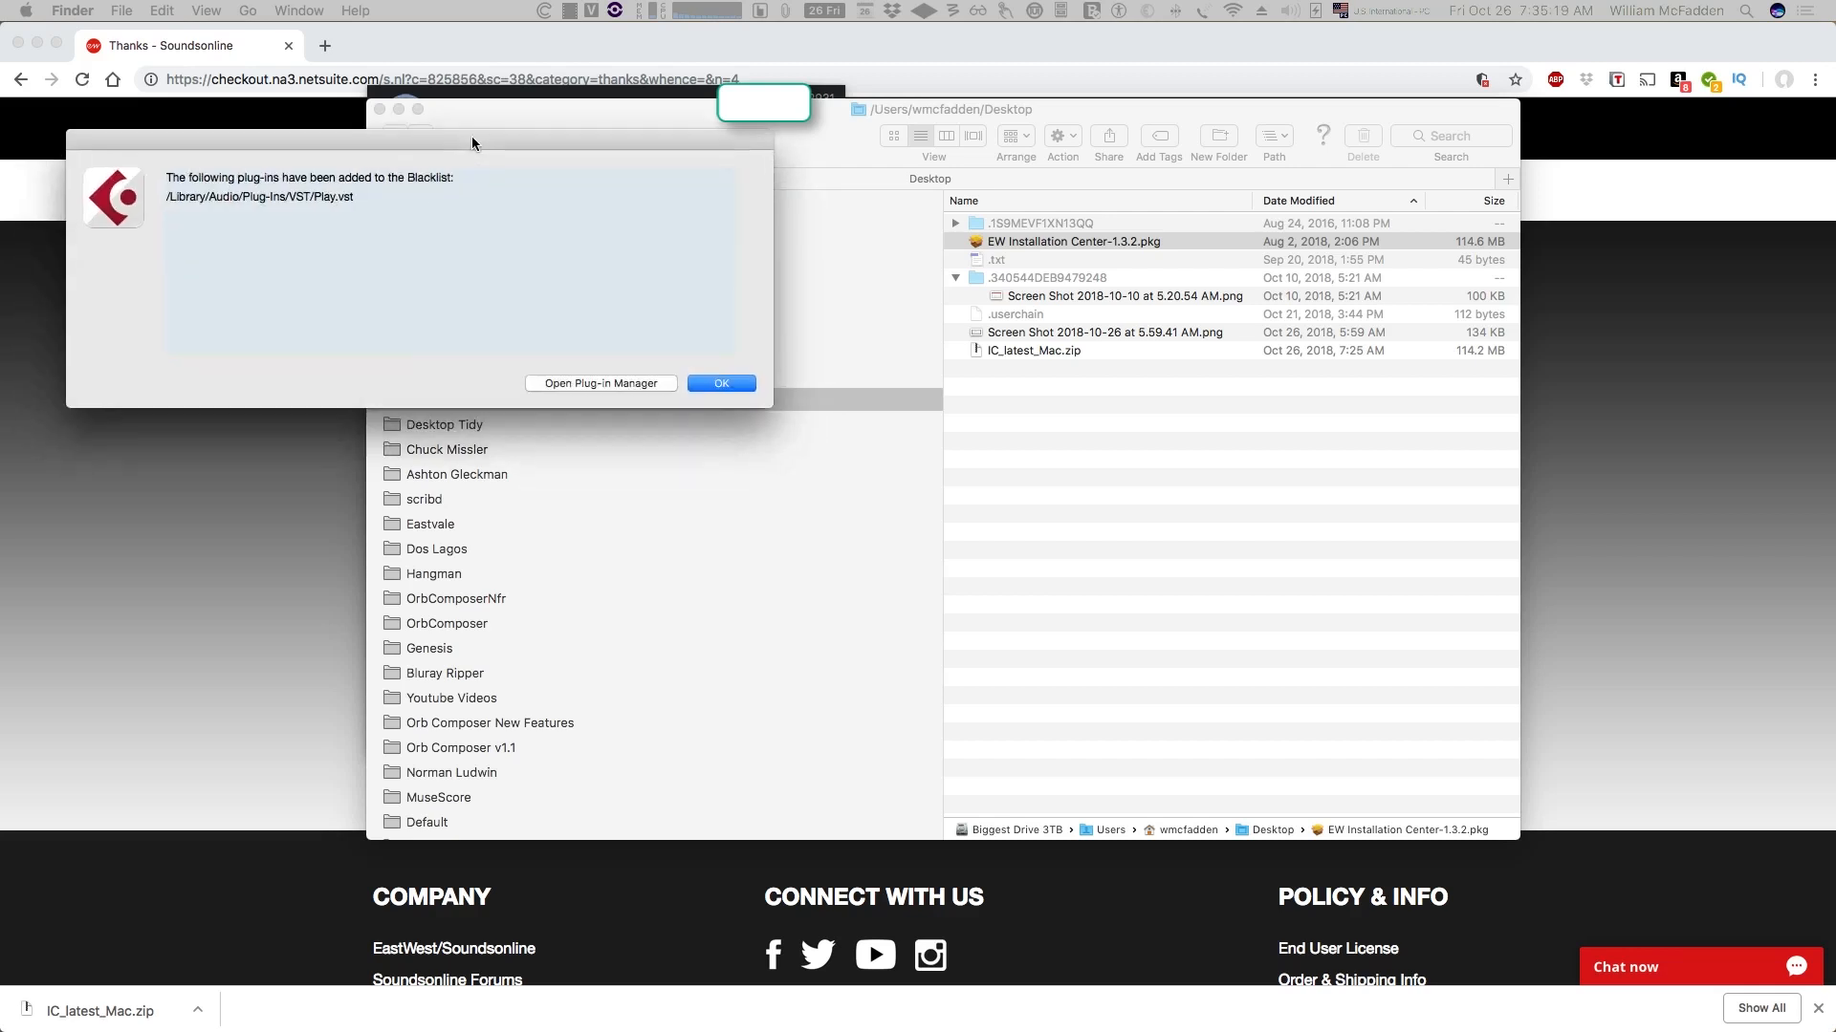
Open the VST Plug-in Manager from the blacklist notice and locate Play.vst in the Blacklist
left_click_drag(472, 140, 913, 85)
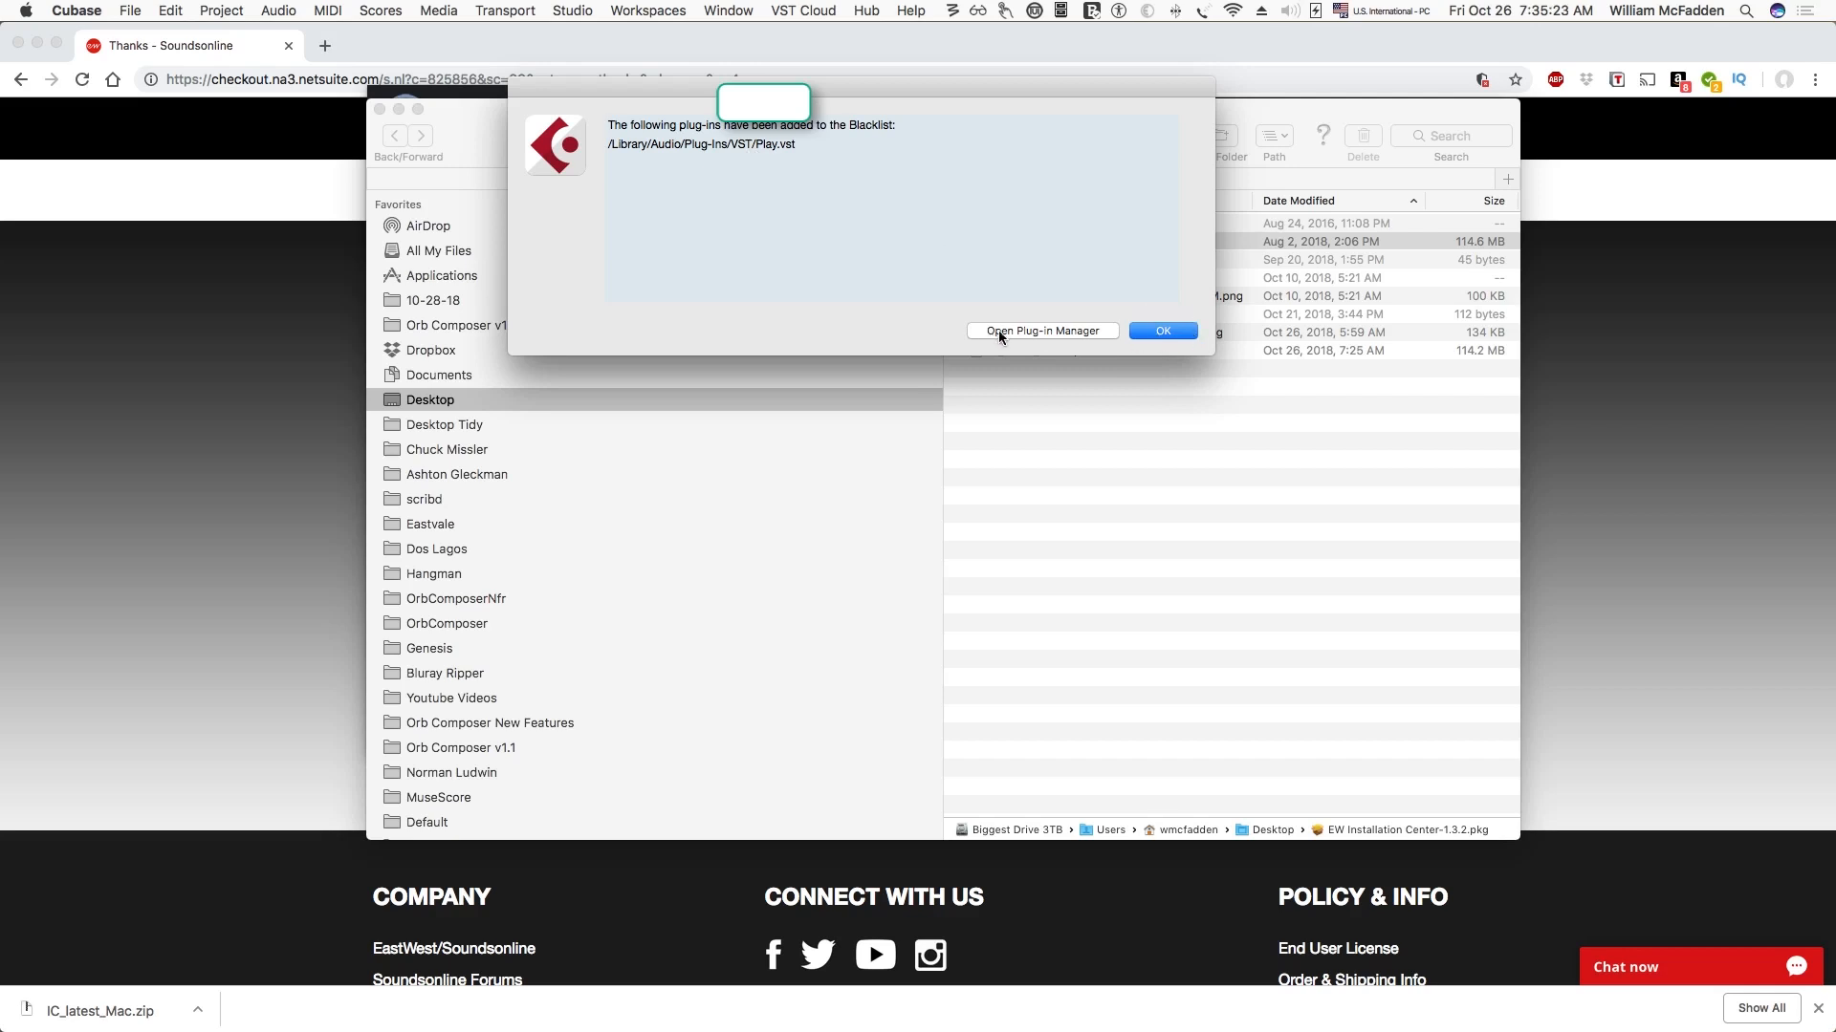
left_click(1033, 330)
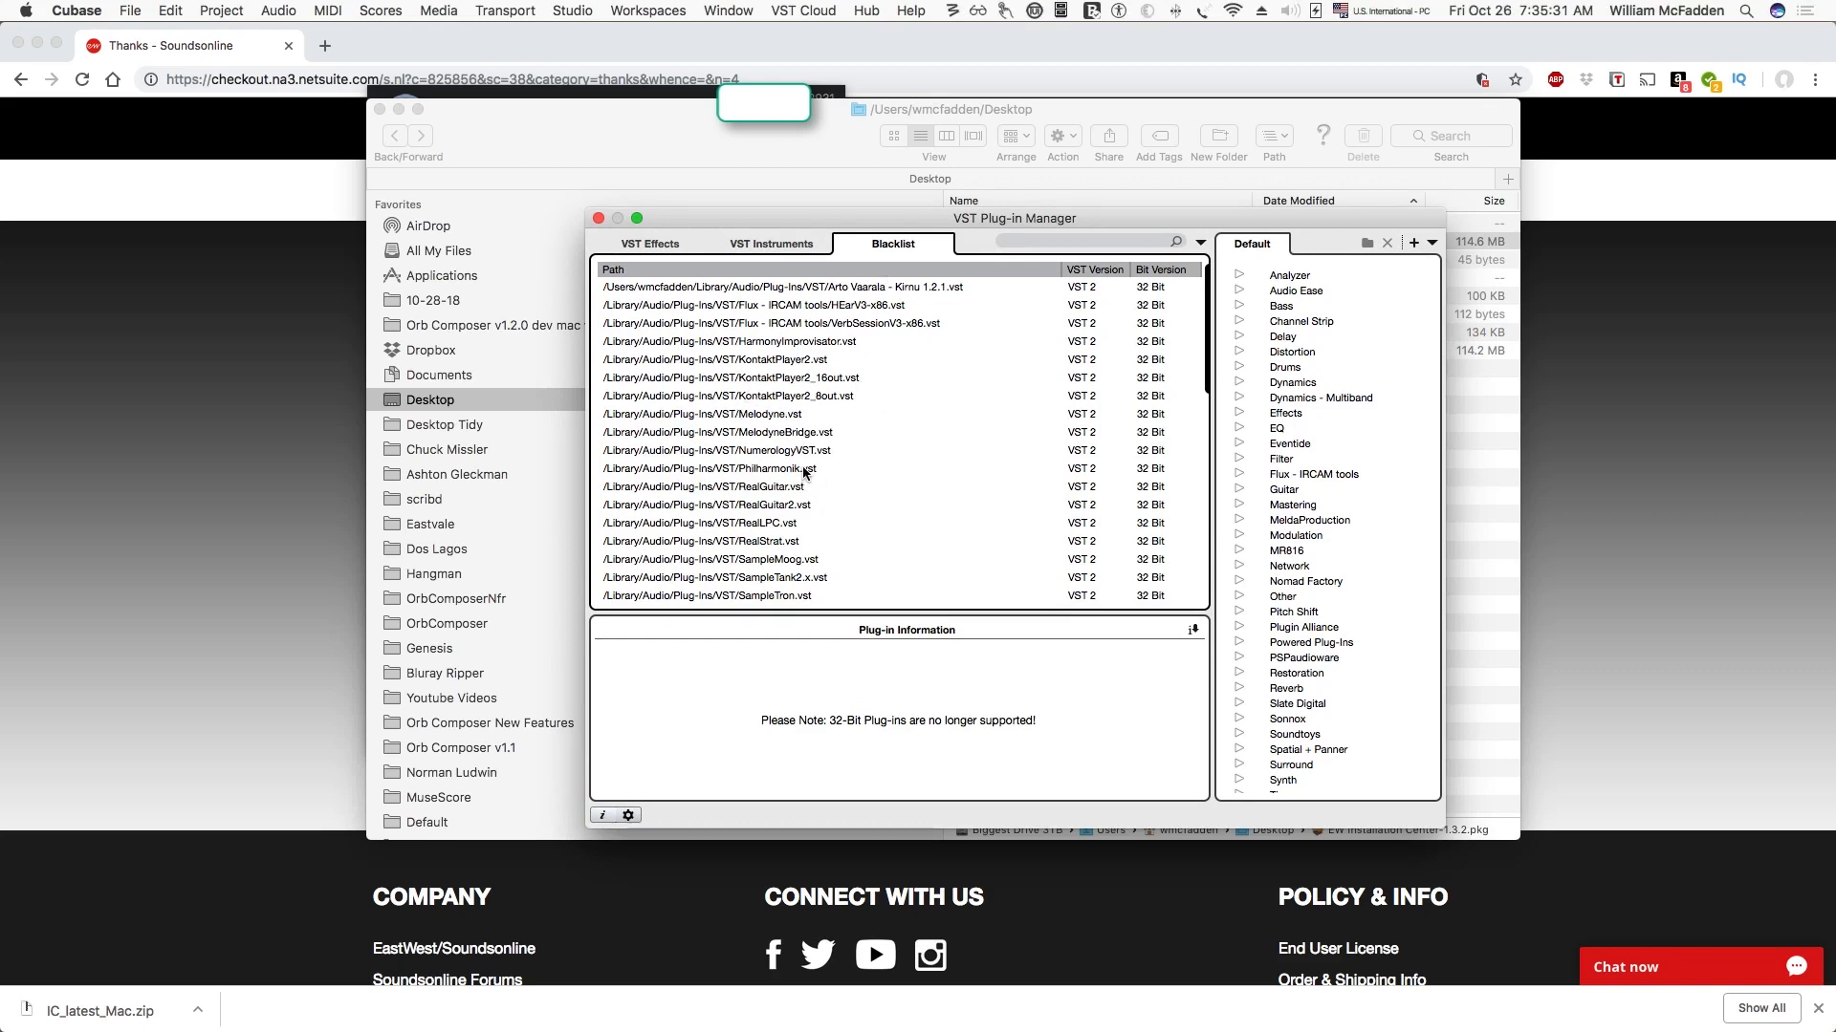
scroll(805, 470, "down", 10)
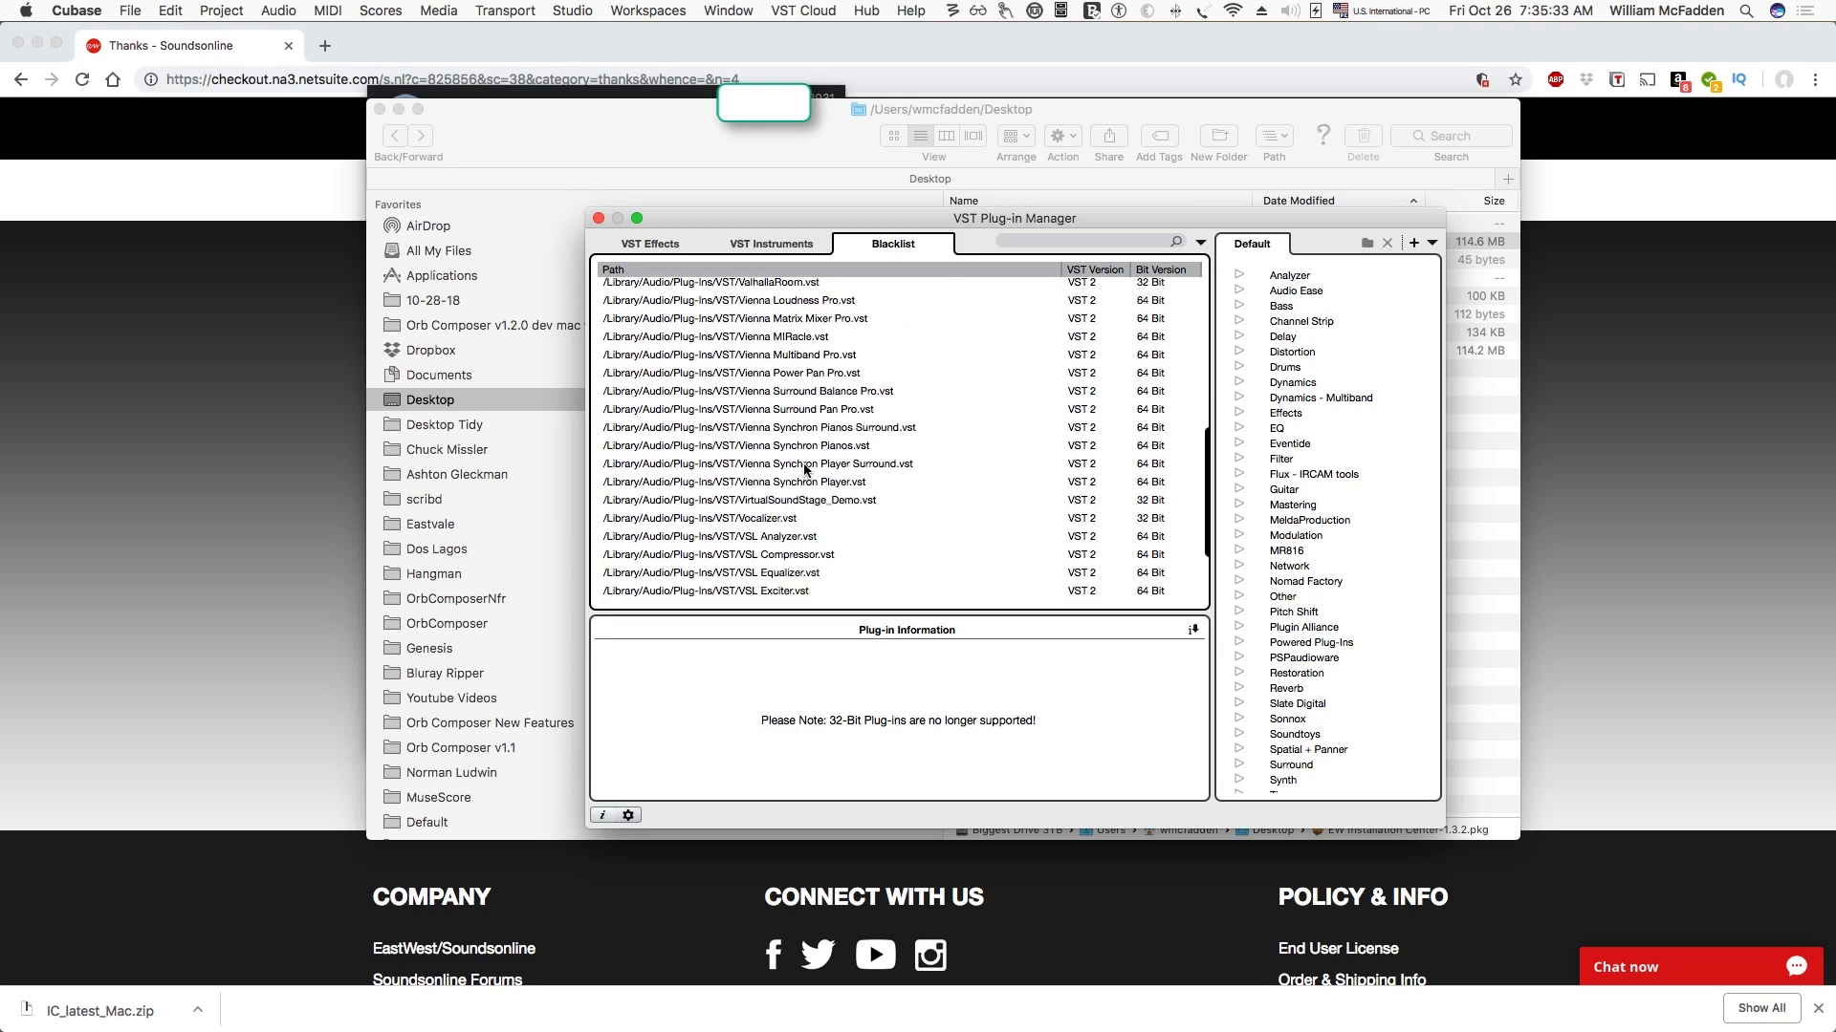
scroll(805, 471, "down", 4)
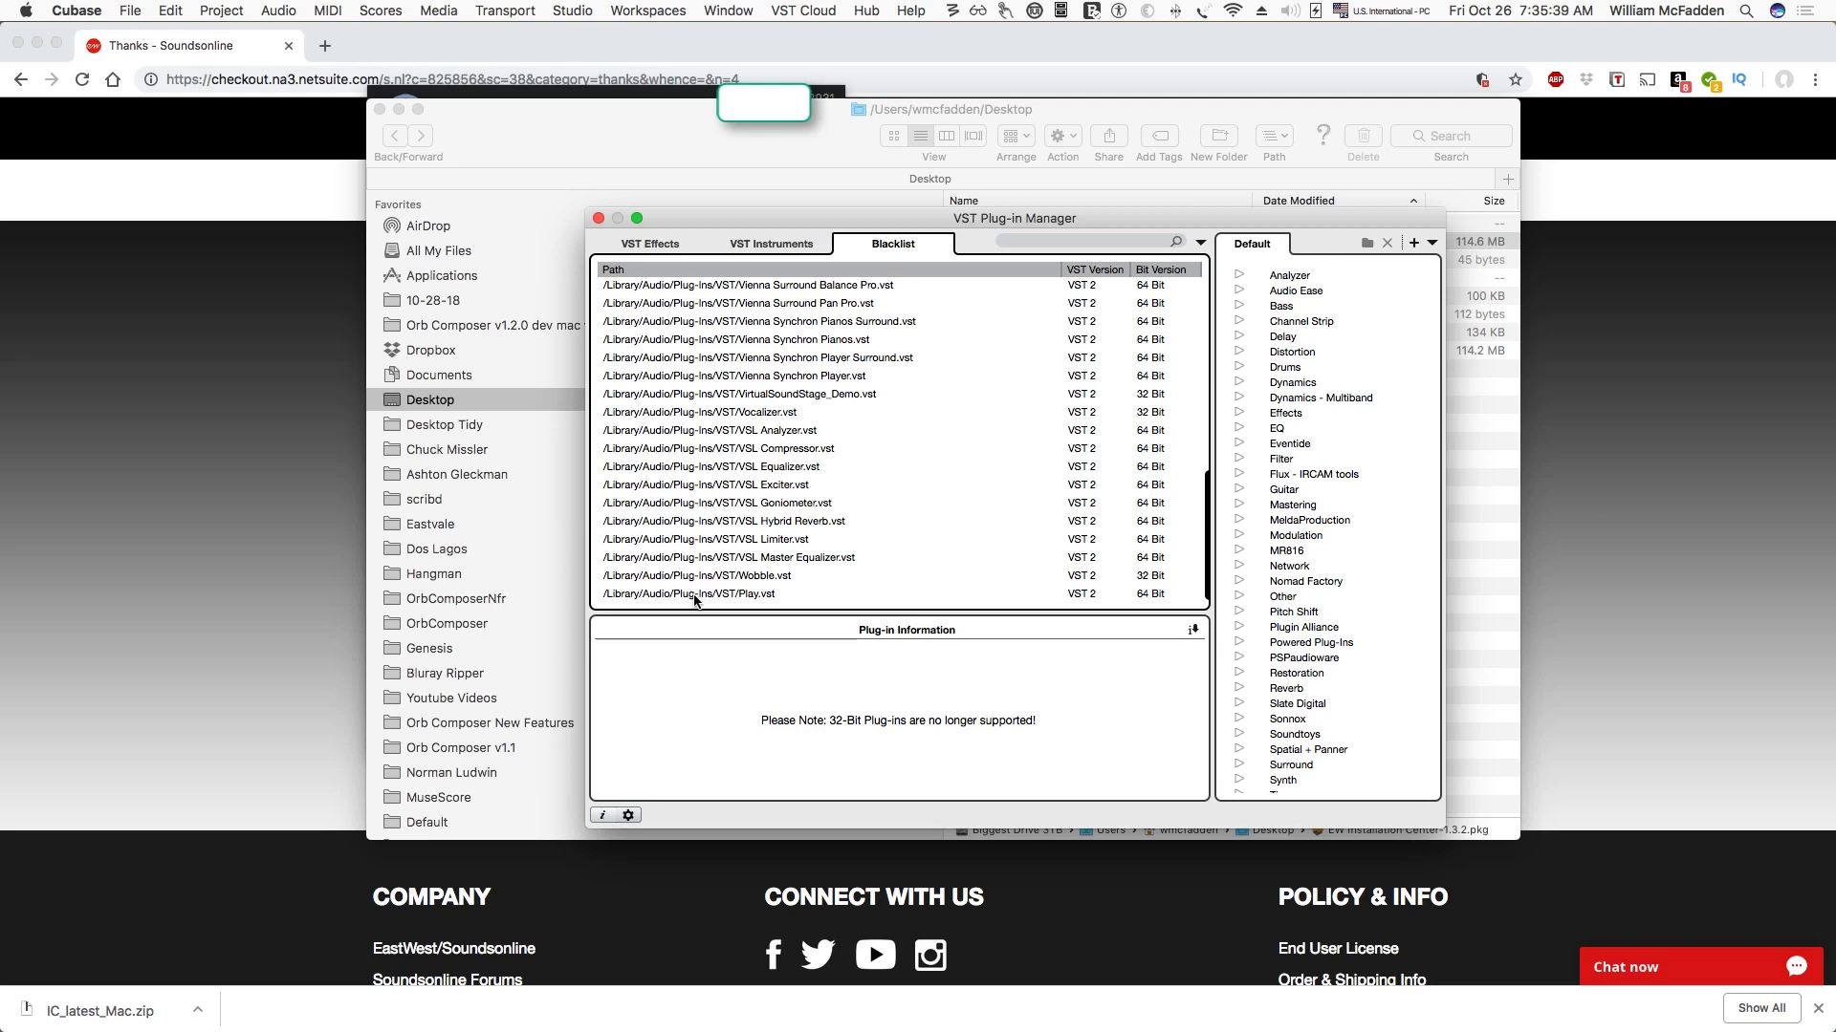
scroll(803, 574, "up", 3)
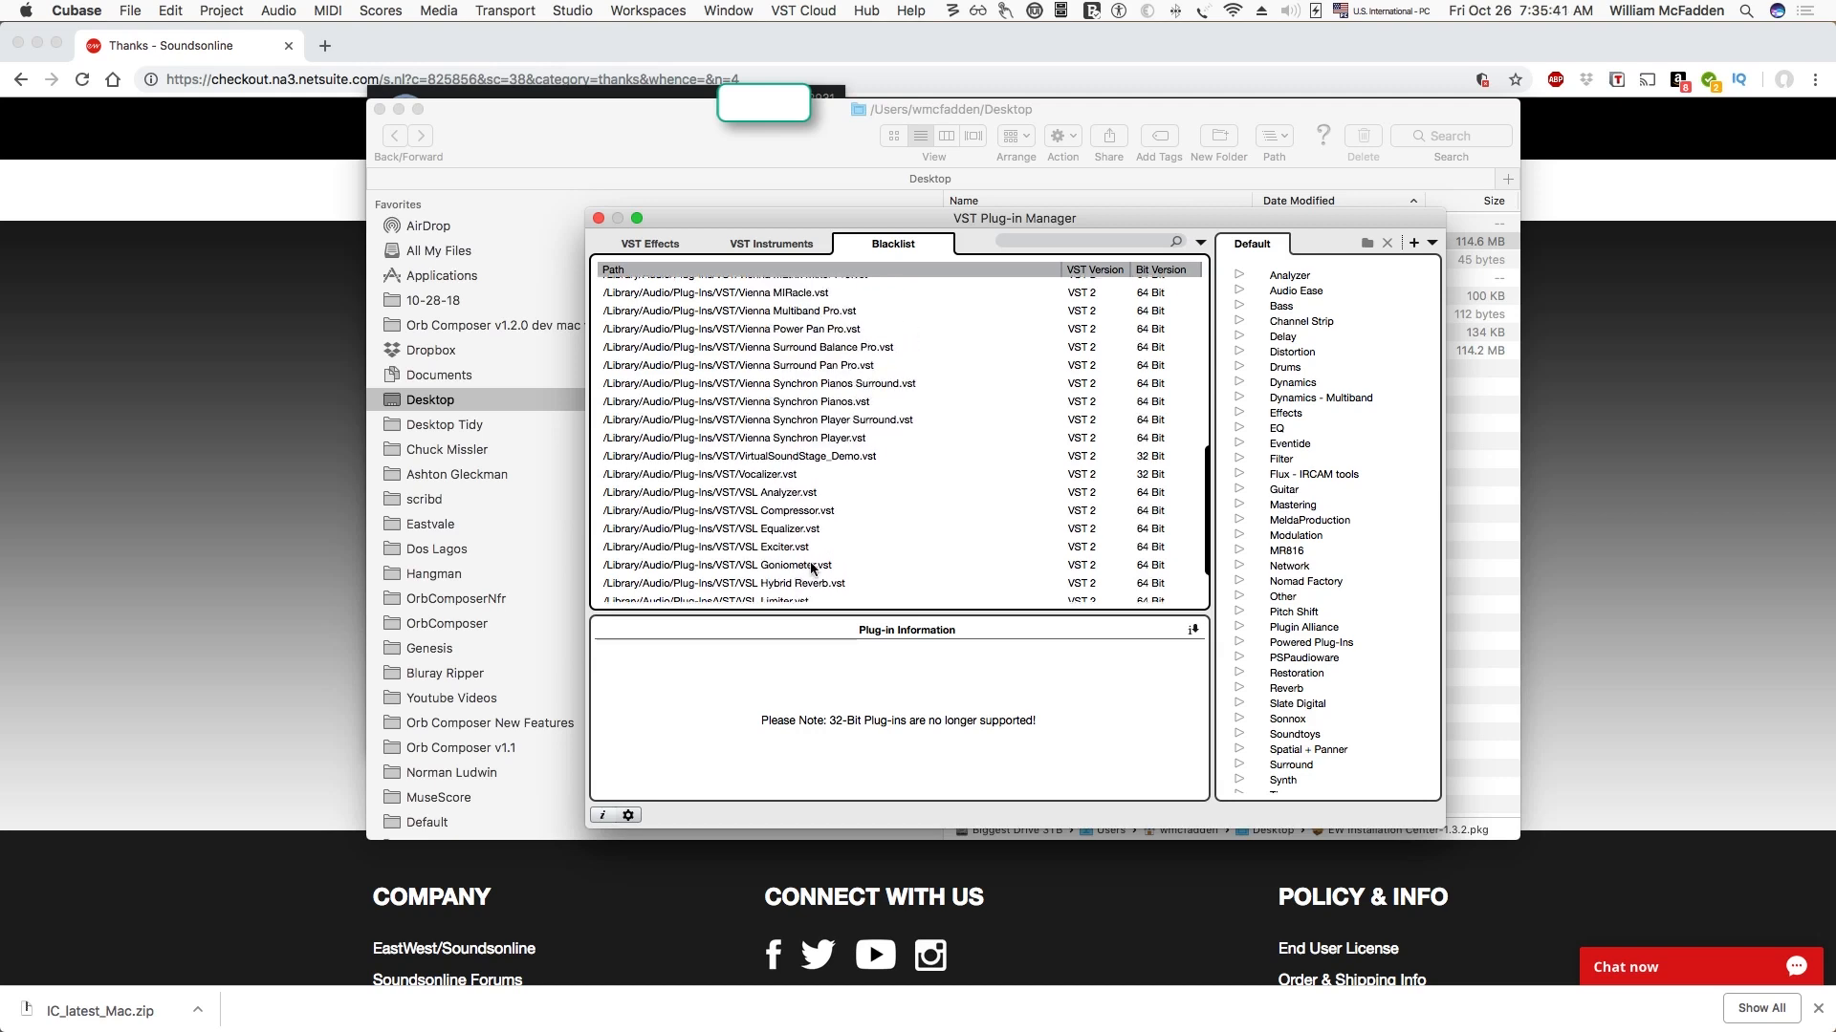
scroll(812, 567, "up", 4)
scroll(925, 489, "up", 3)
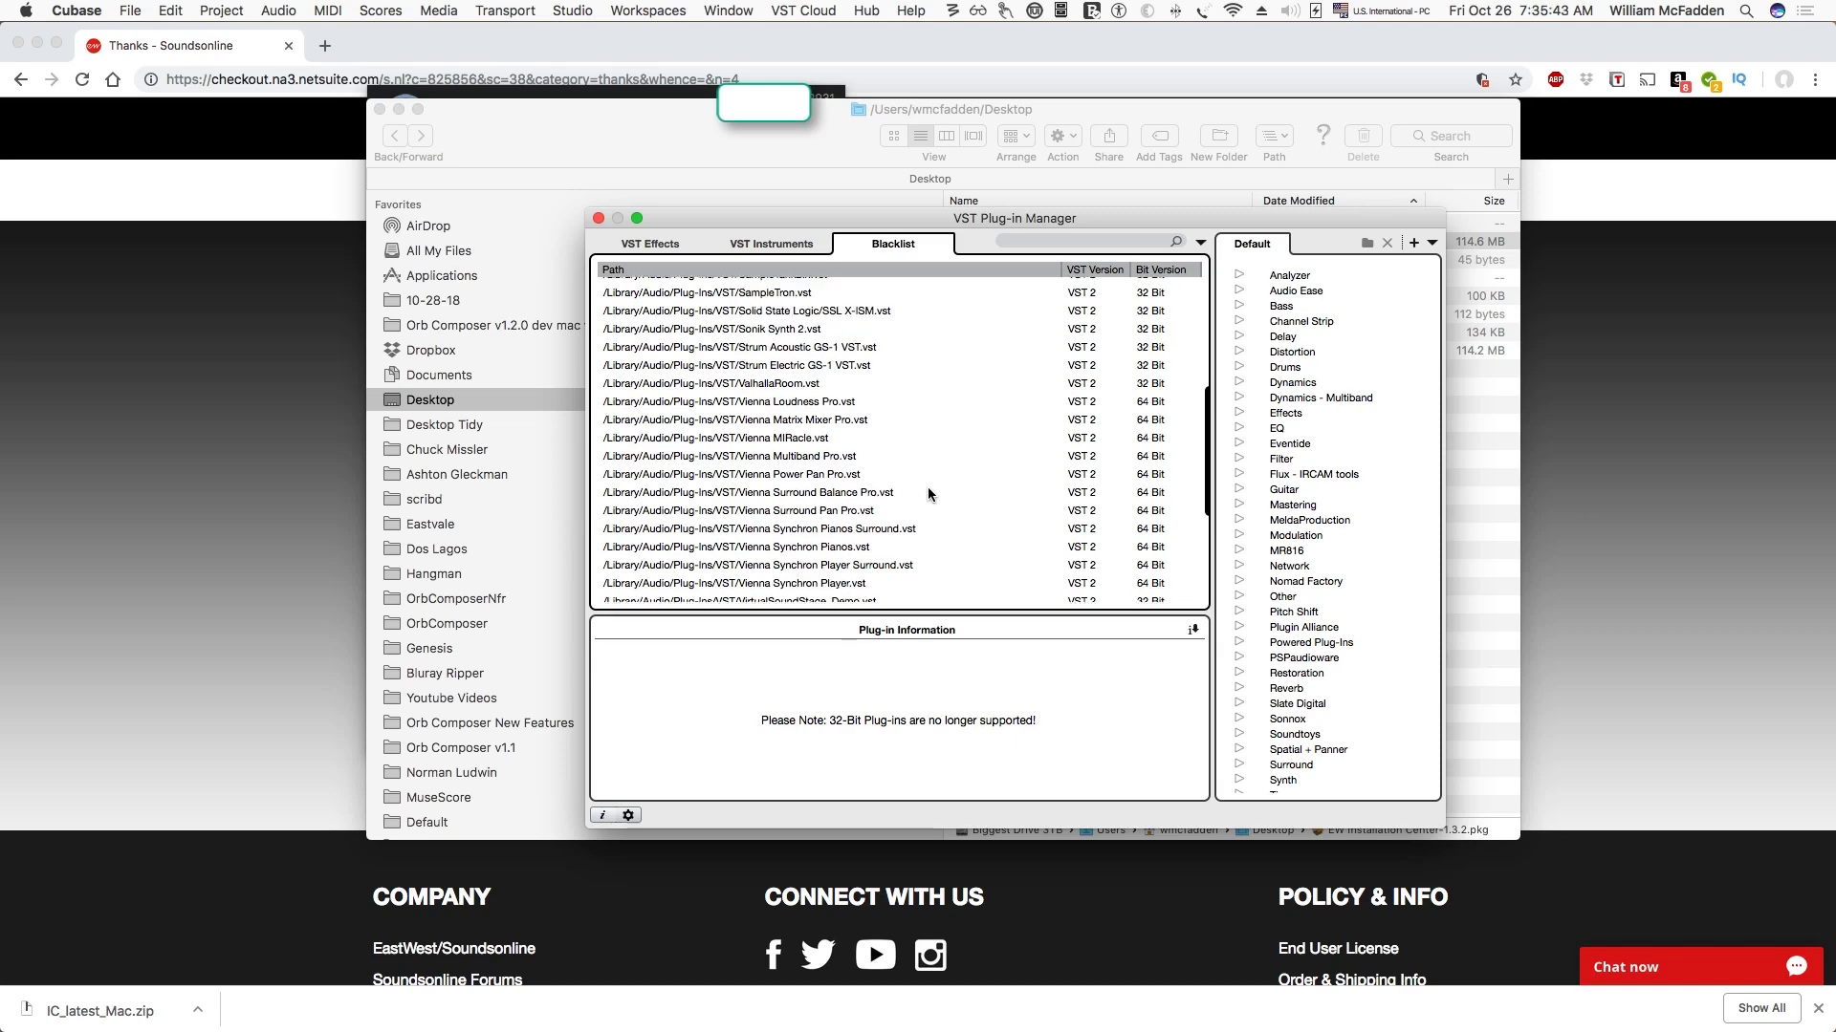
scroll(927, 492, "up", 6)
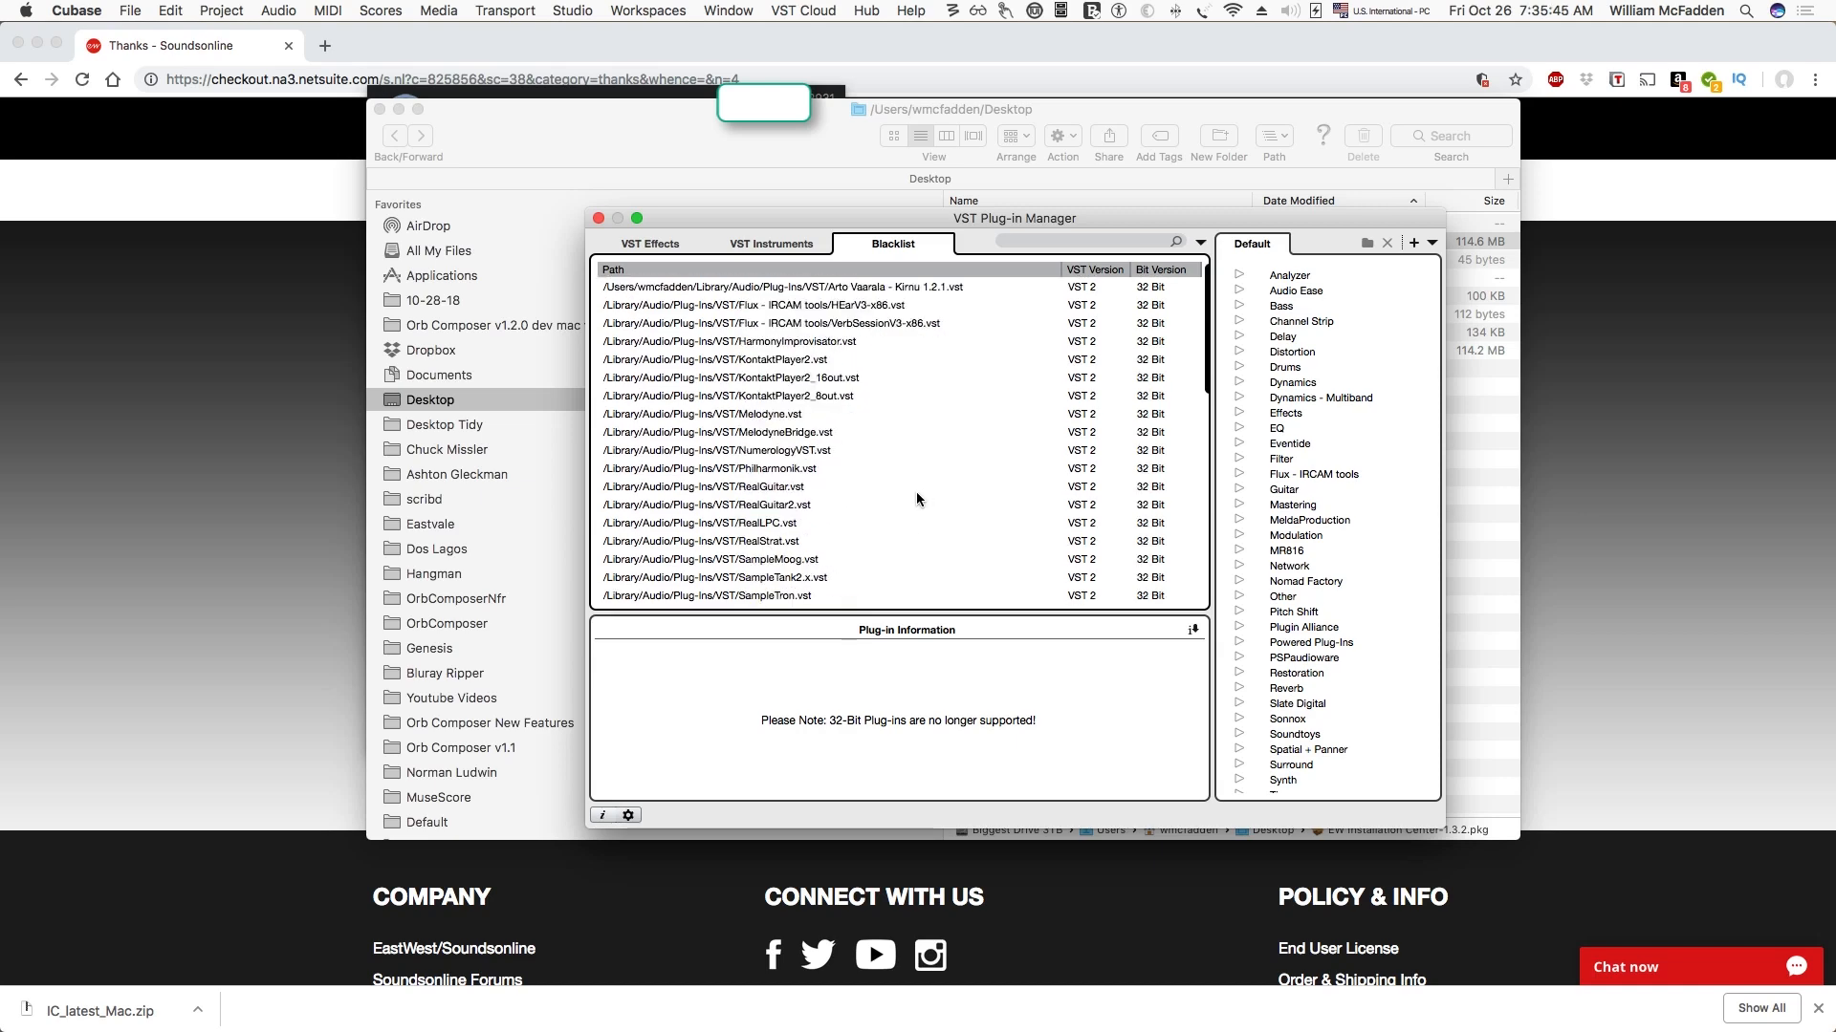
scroll(916, 495, "down", 10)
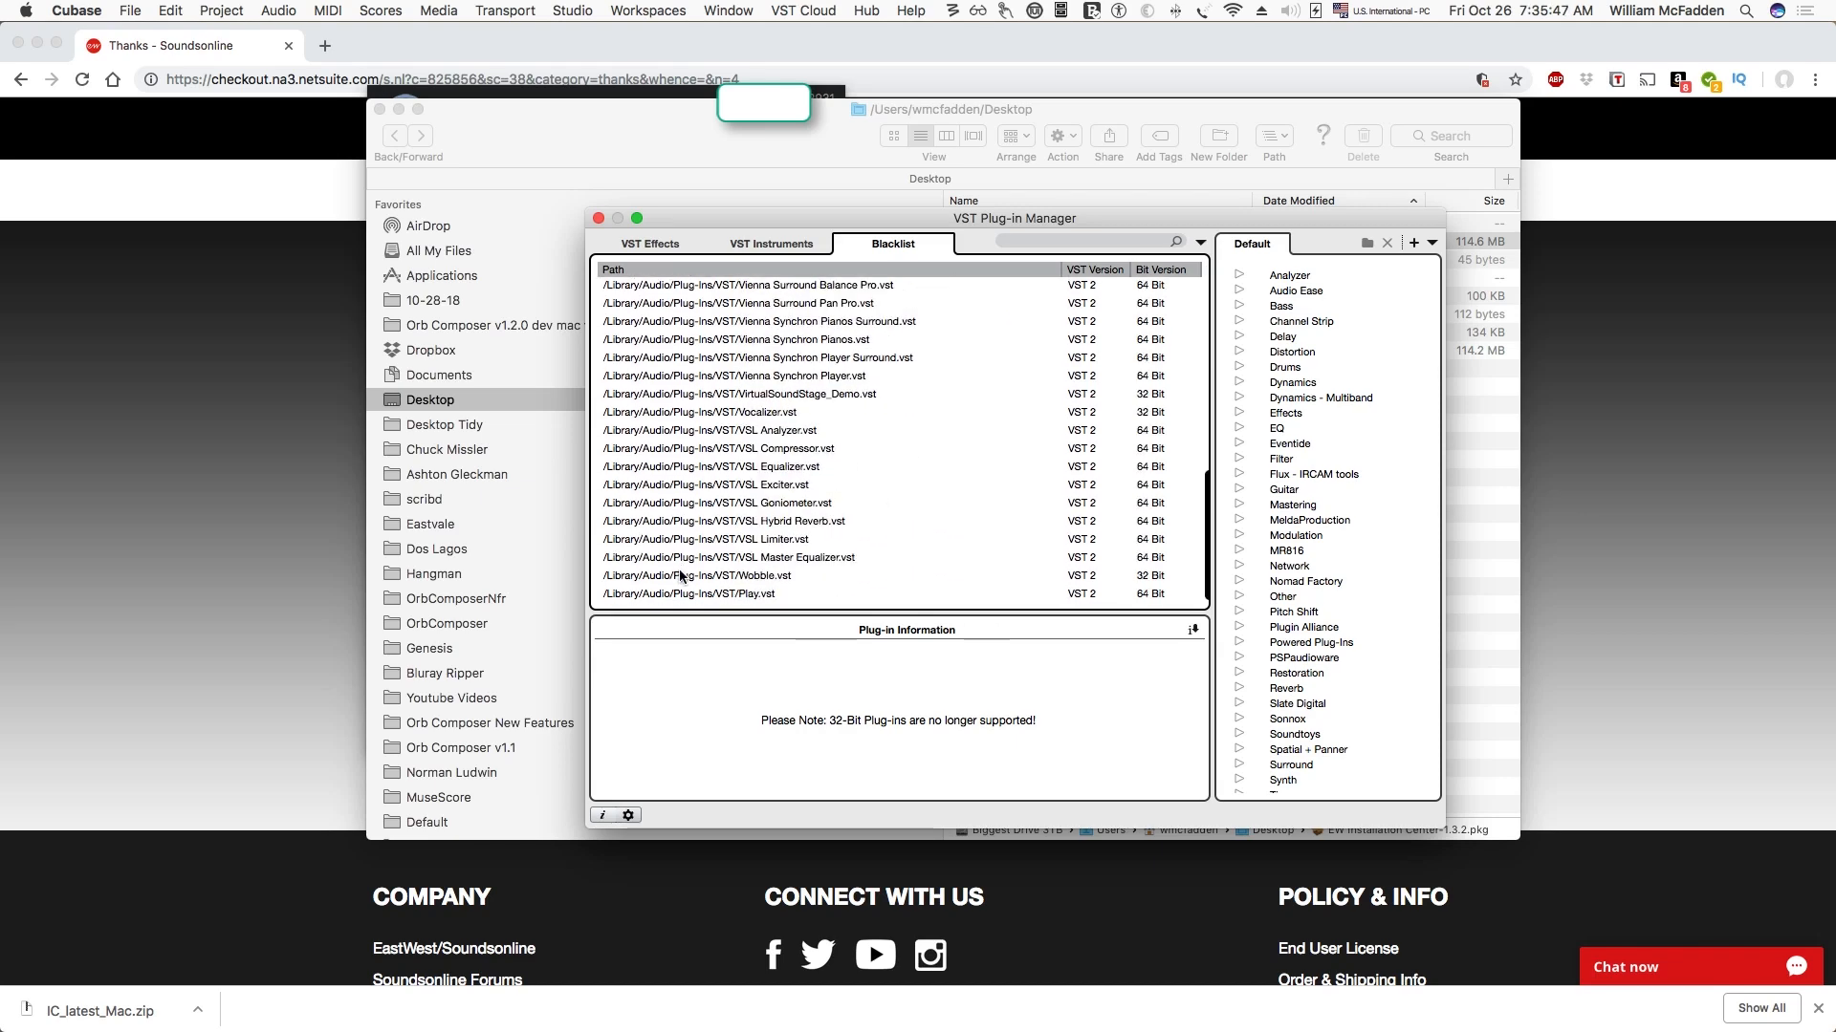
Reactivate the blacklisted 64-bit Play.vst plug-in, dismissing the authorization error and accepting the reactivation warning
left_click(737, 594)
left_click(877, 732)
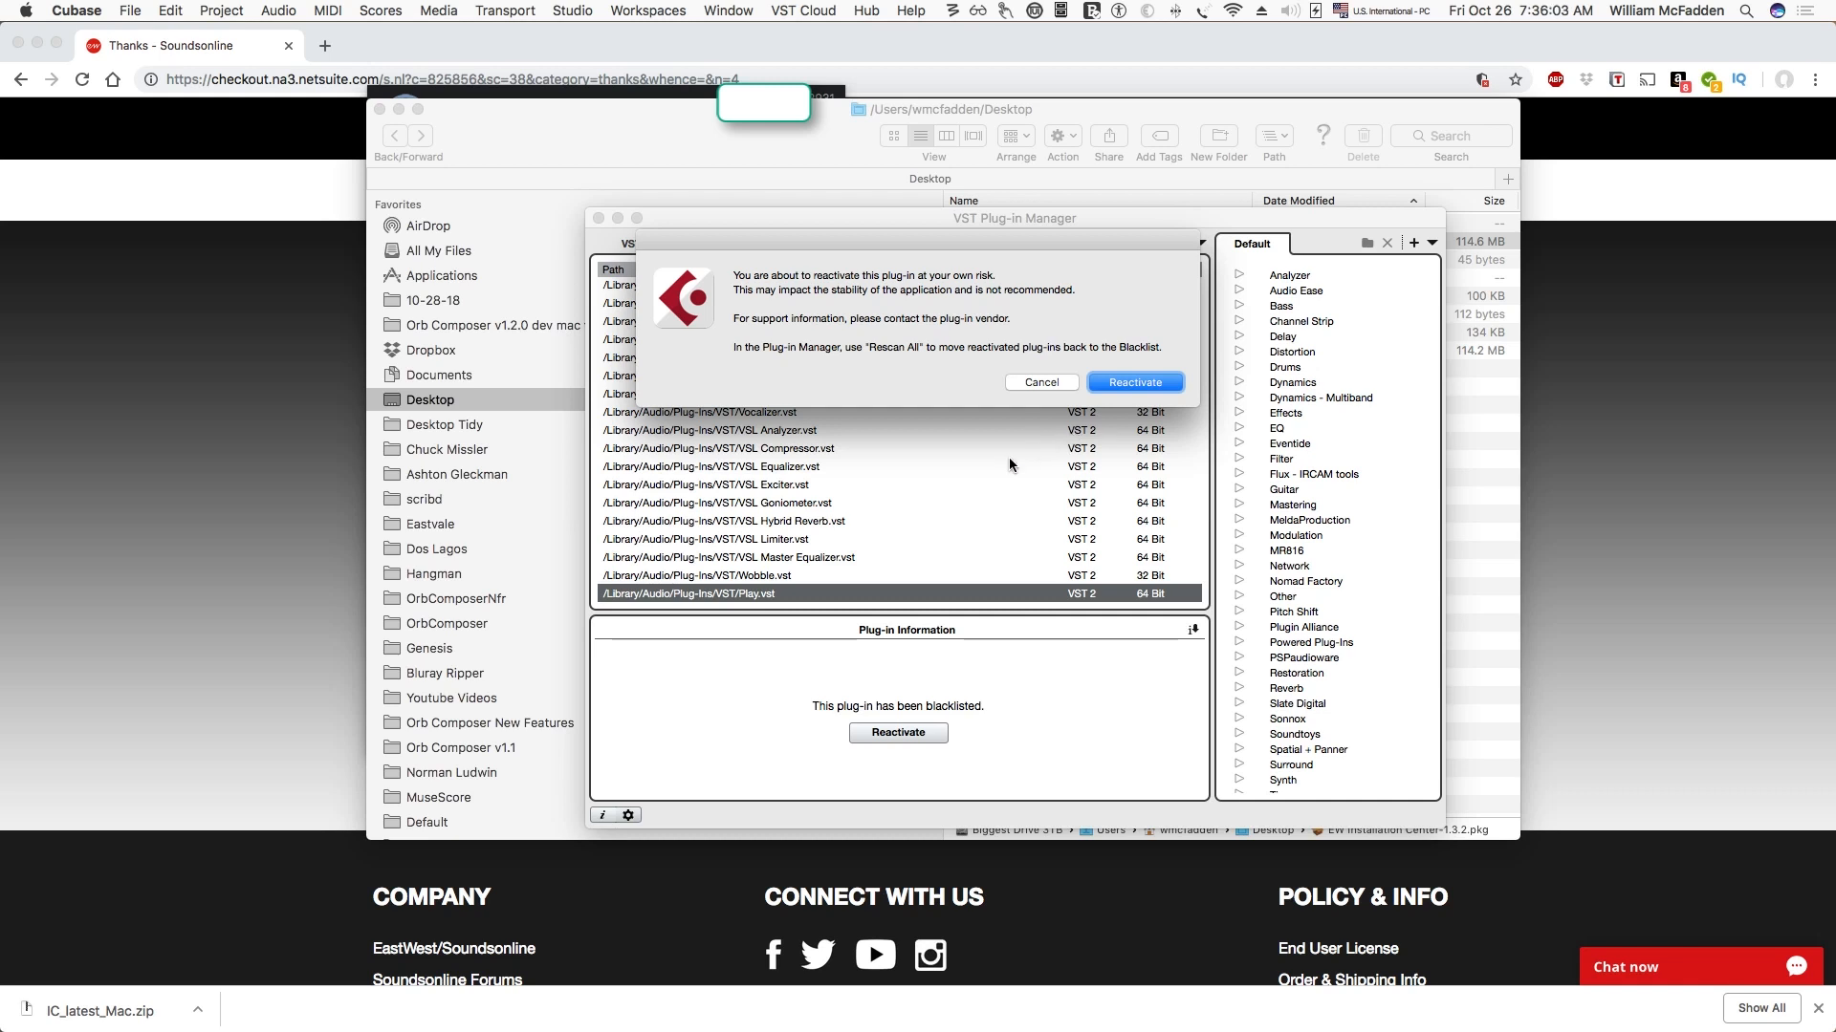
left_click_drag(956, 238, 900, 101)
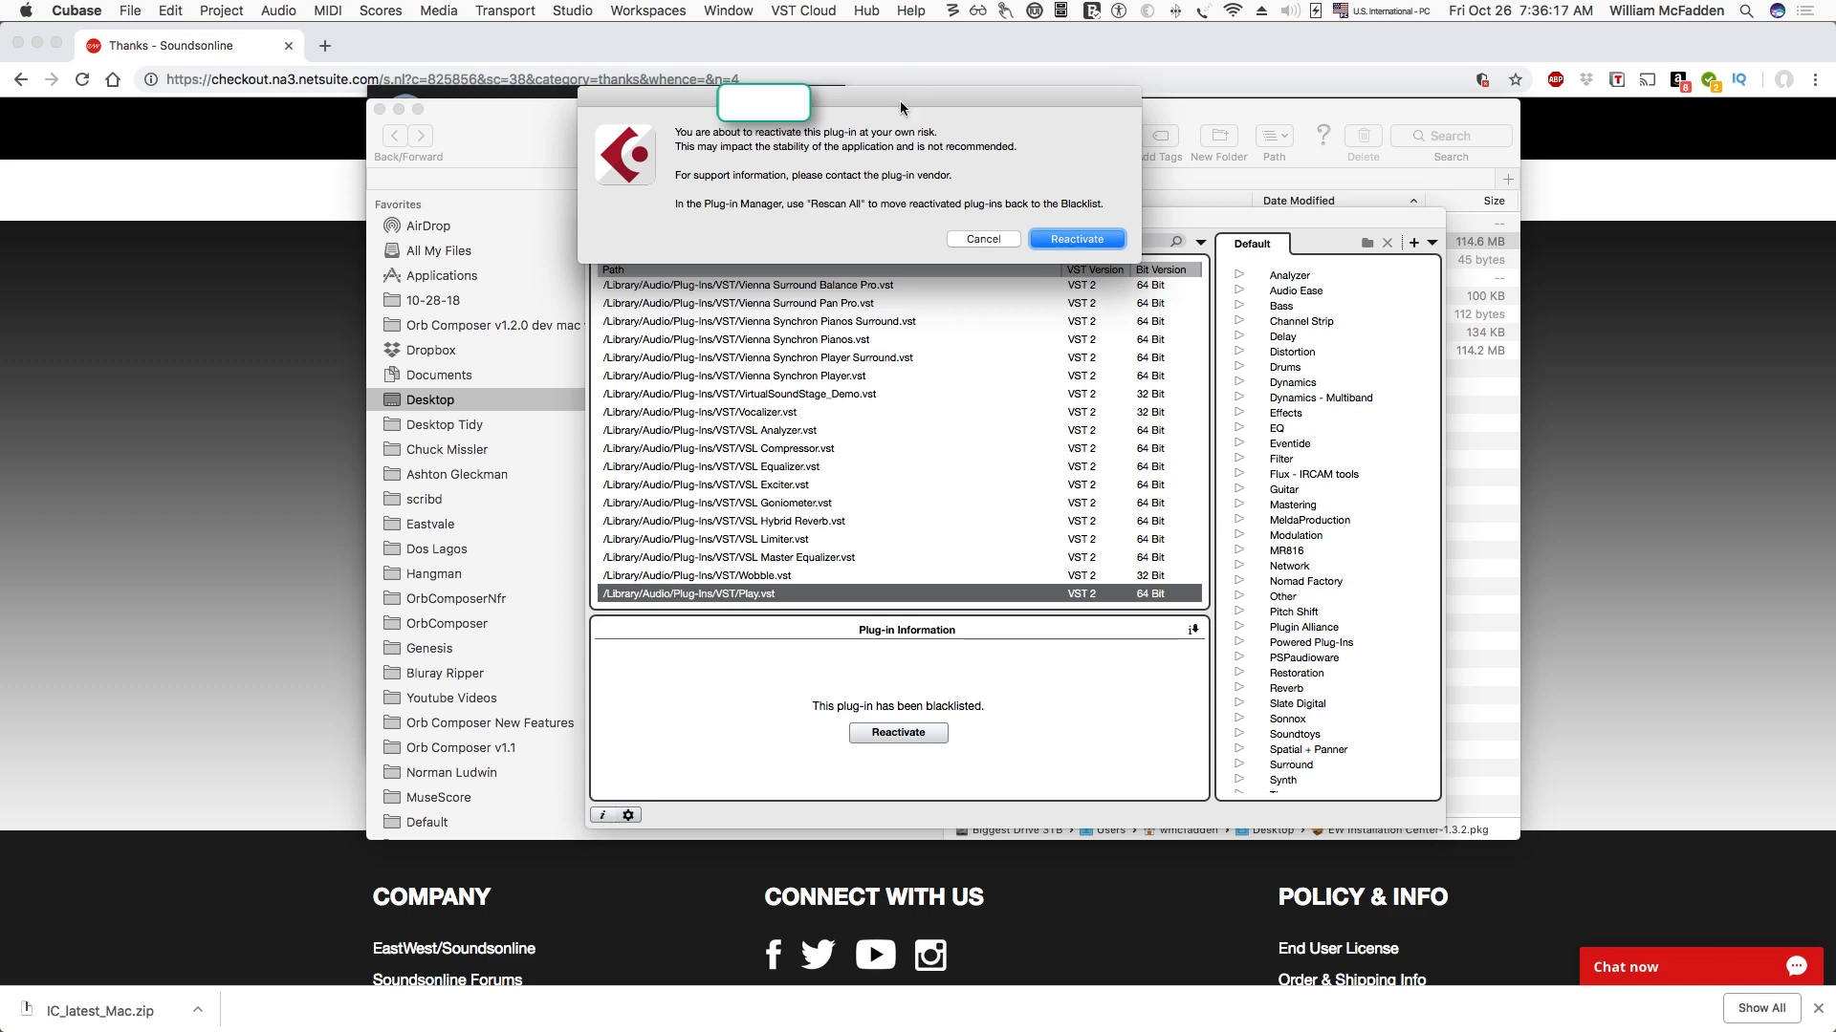
left_click_drag(901, 108, 870, 192)
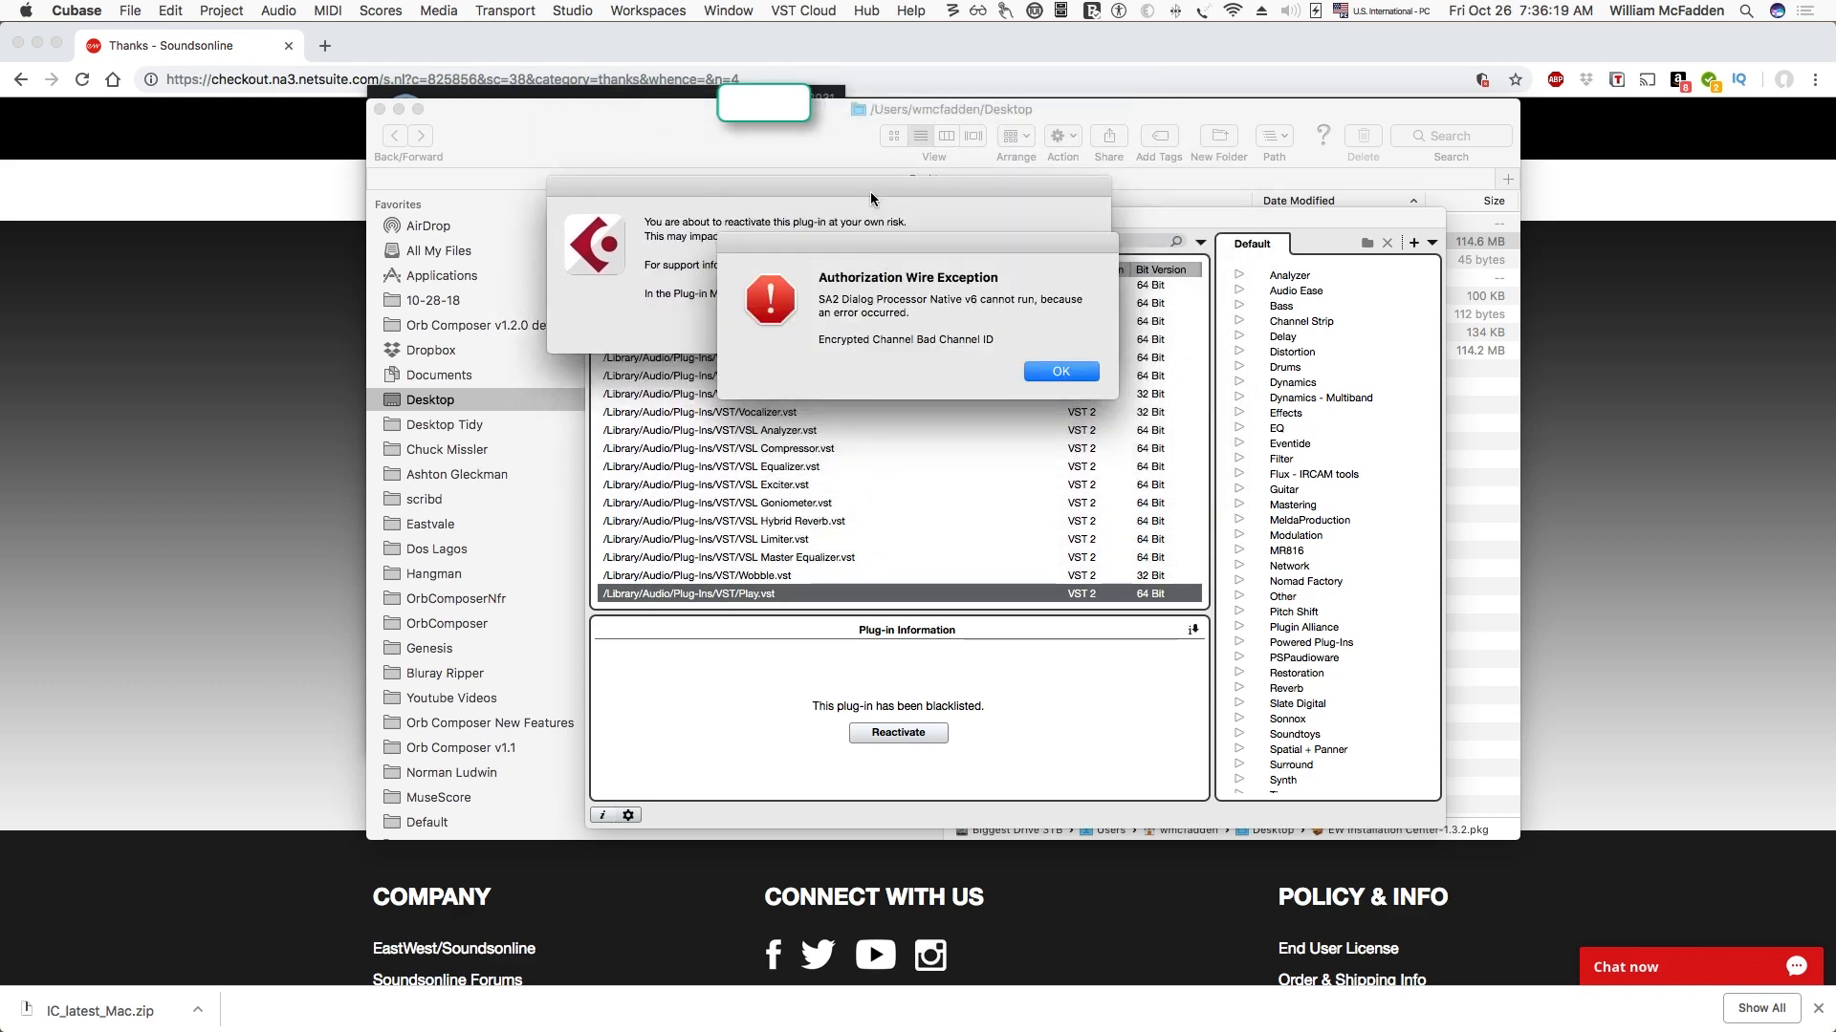
left_click(1067, 374)
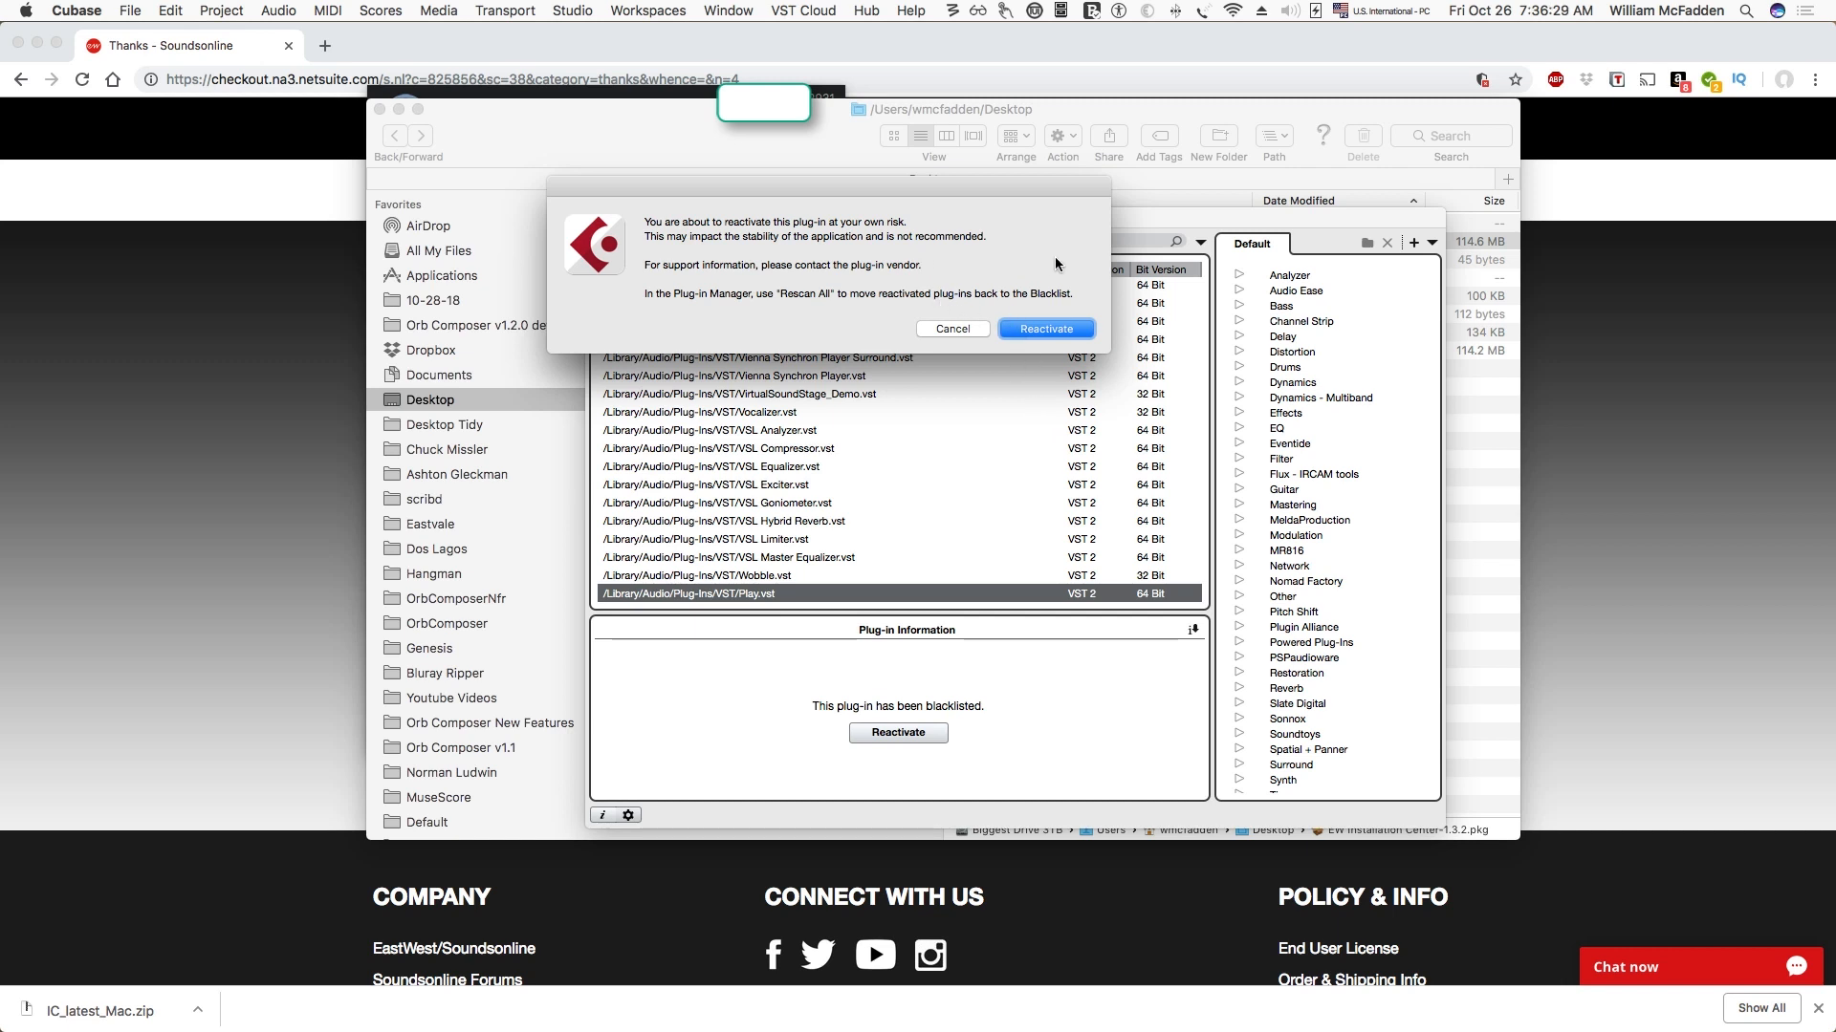
key("Return")
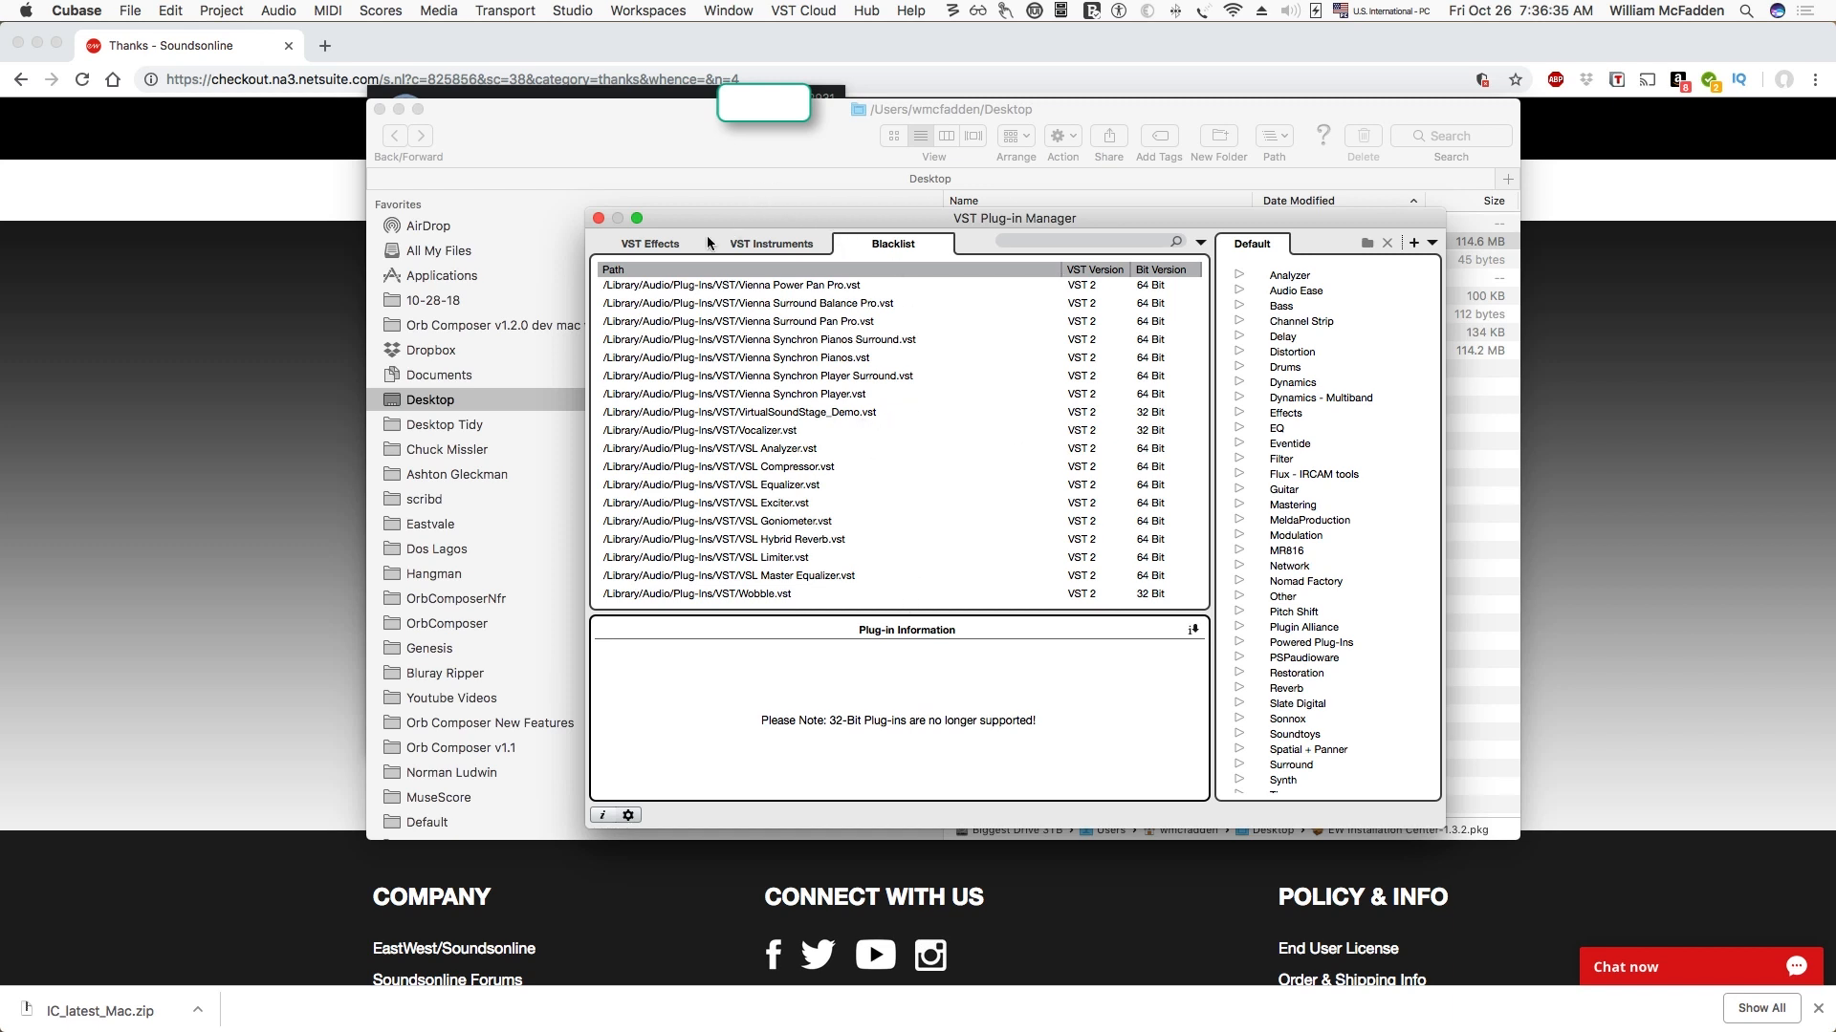
Close the VST Plug-in Manager and bring the empty project window into view
left_click_drag(718, 219, 790, 131)
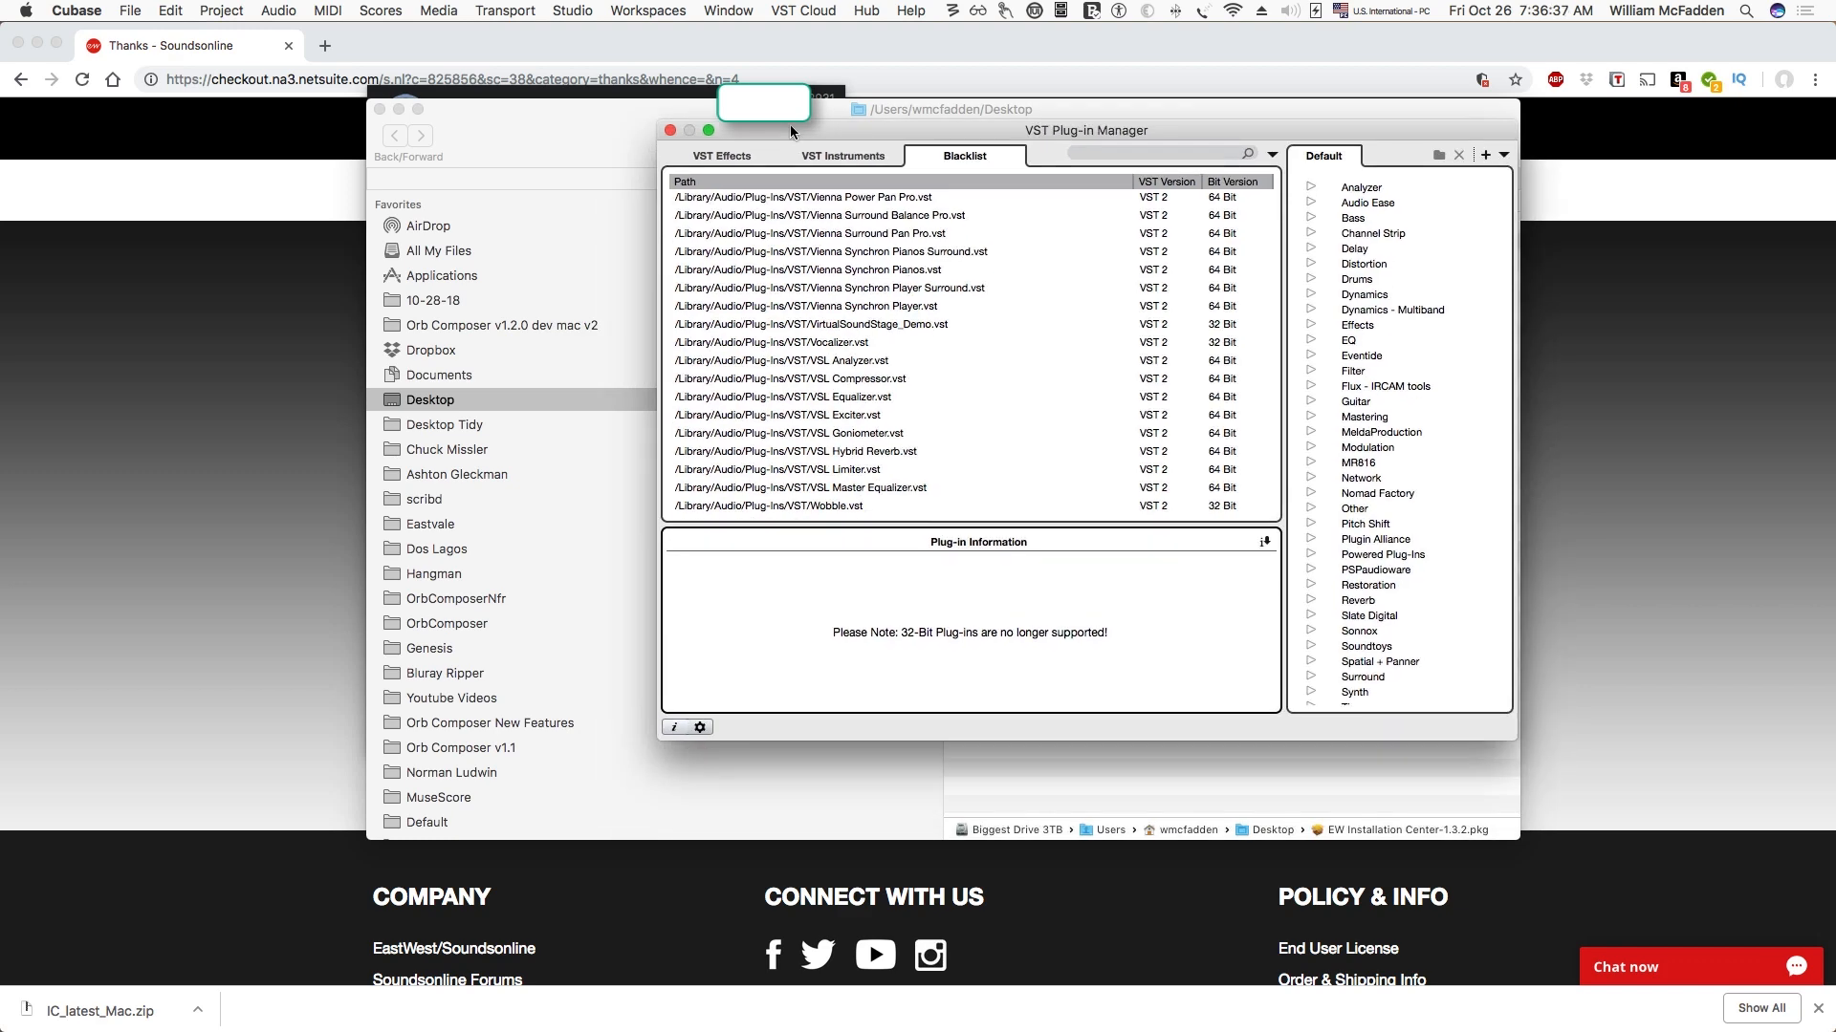
left_click(669, 131)
left_click_drag(0, 230, 1522, 59)
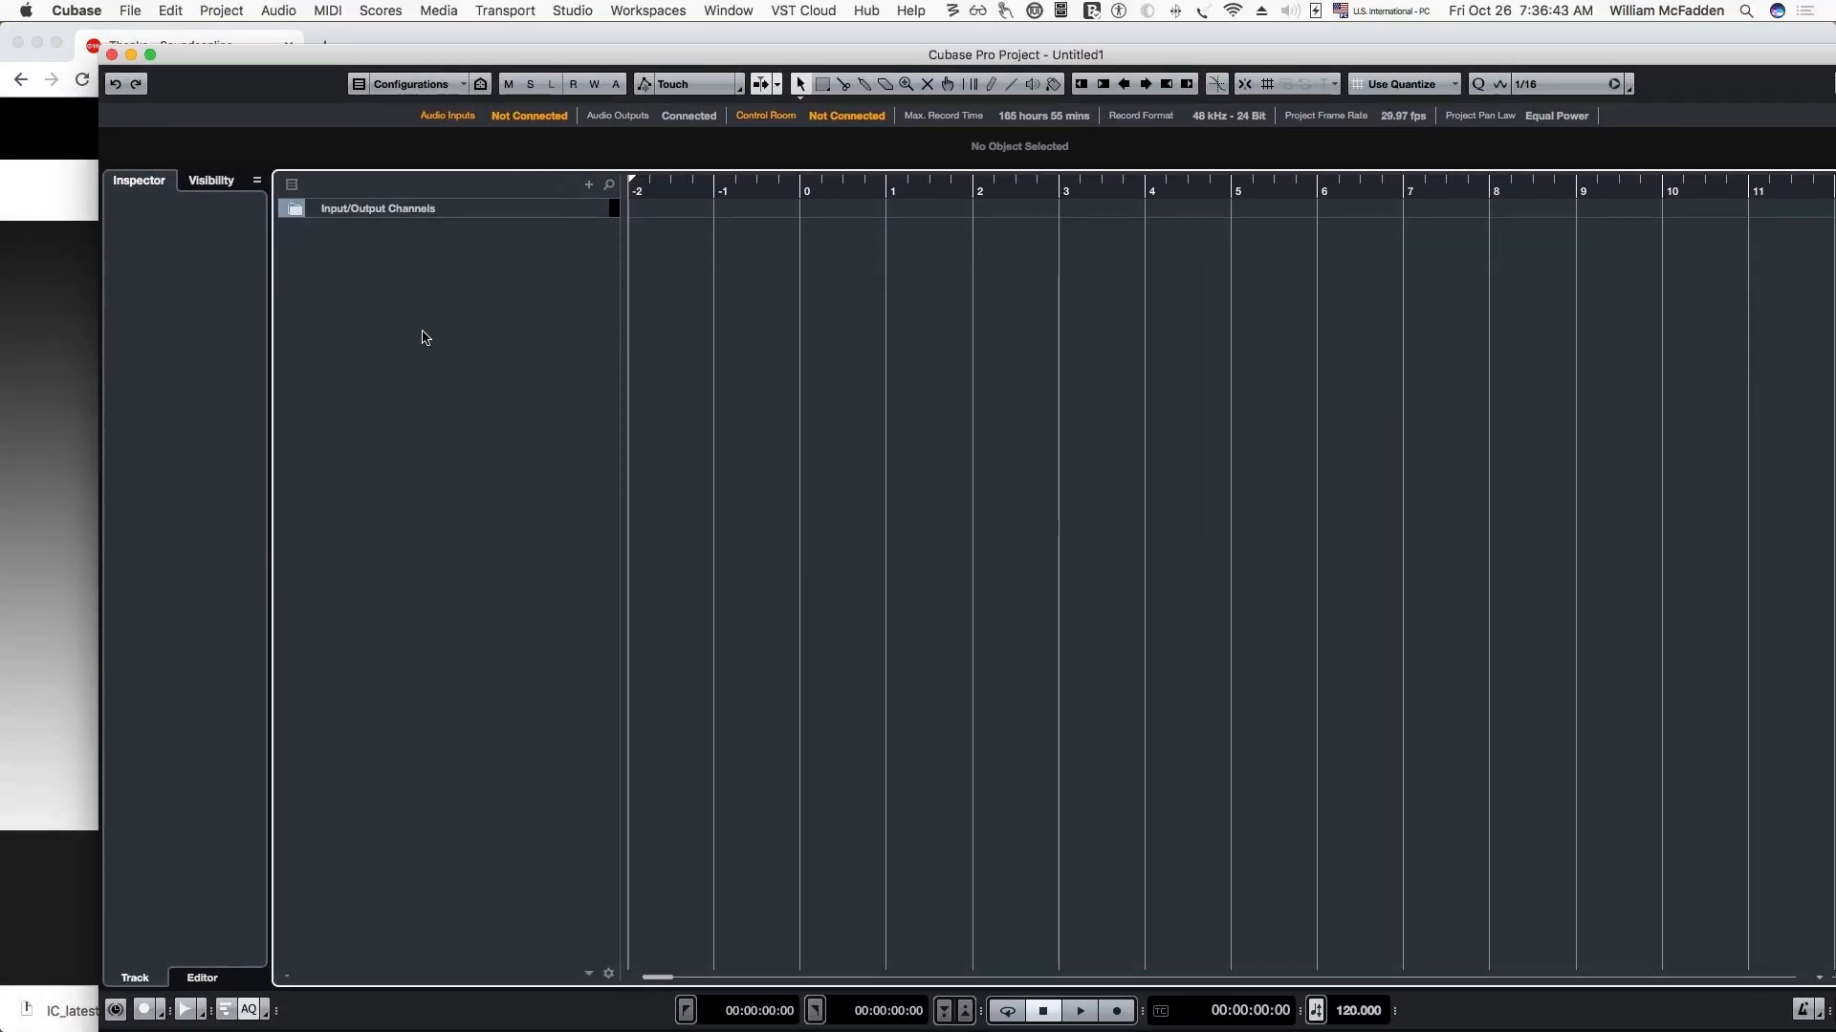
Add one instrument track that uses the Play VST instrument, with its output routed to Stereo Out
right_click(379, 274)
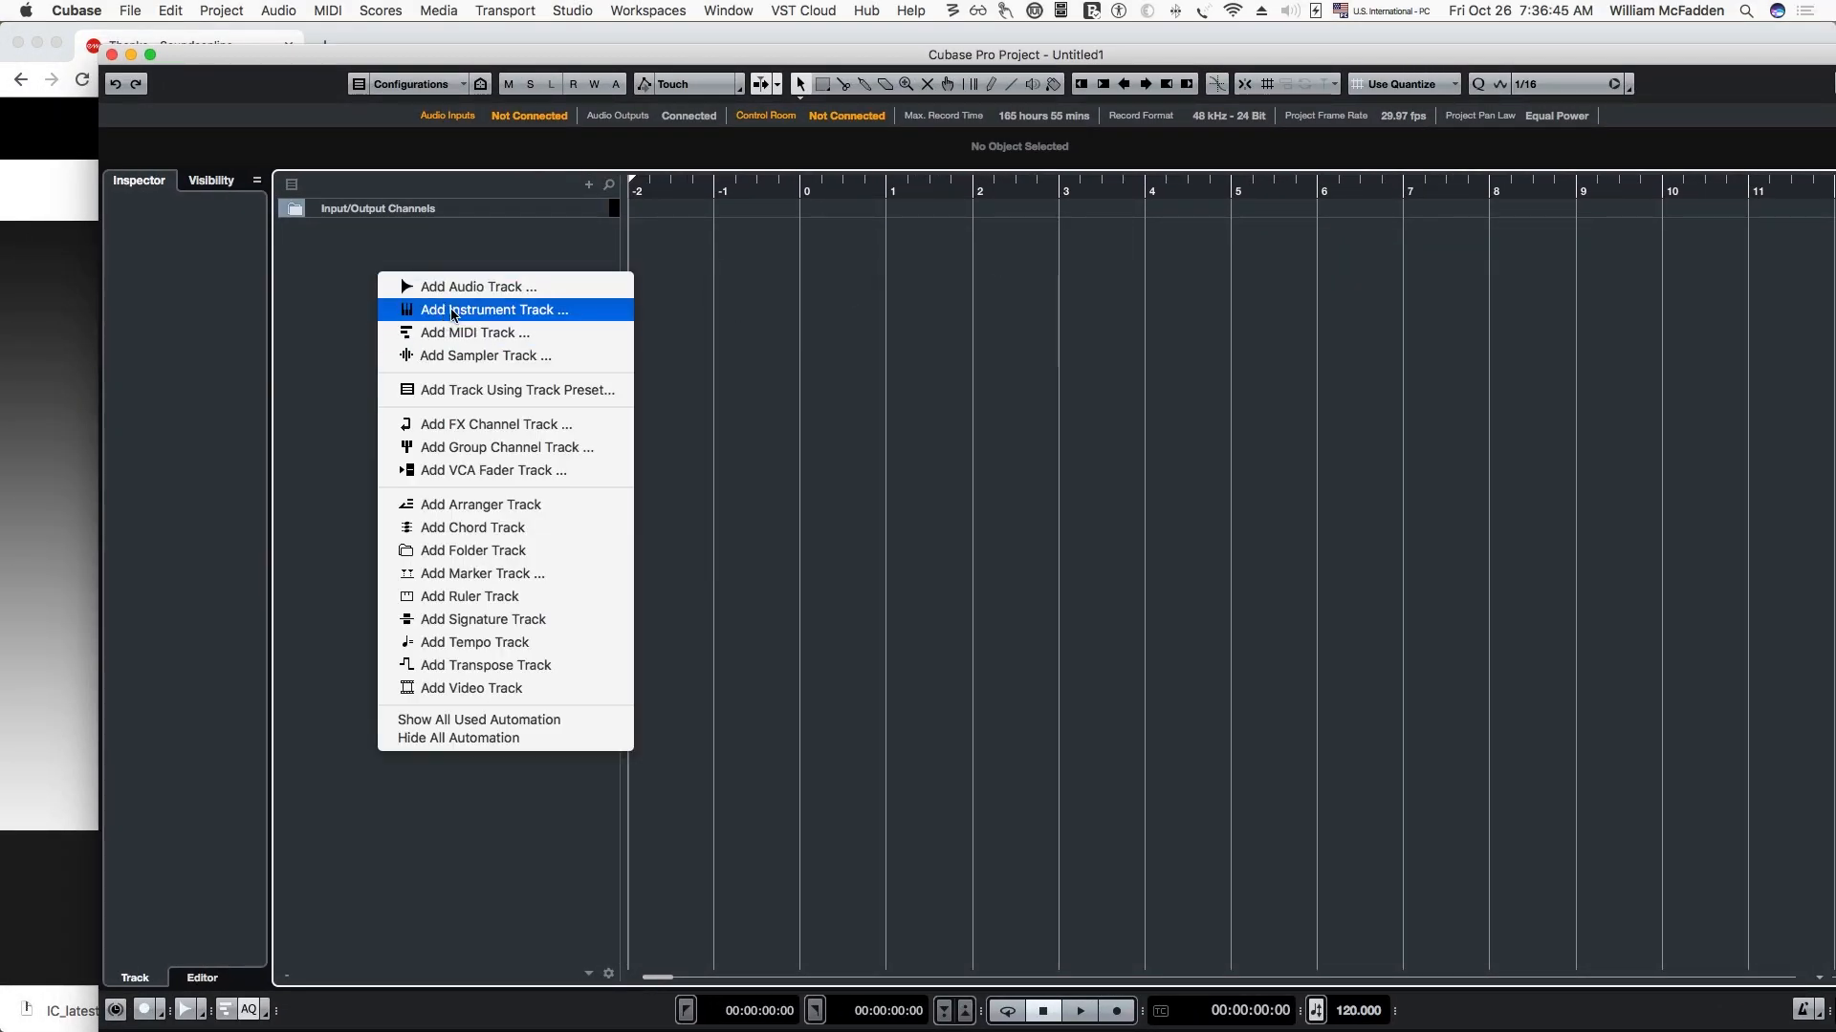
left_click(453, 311)
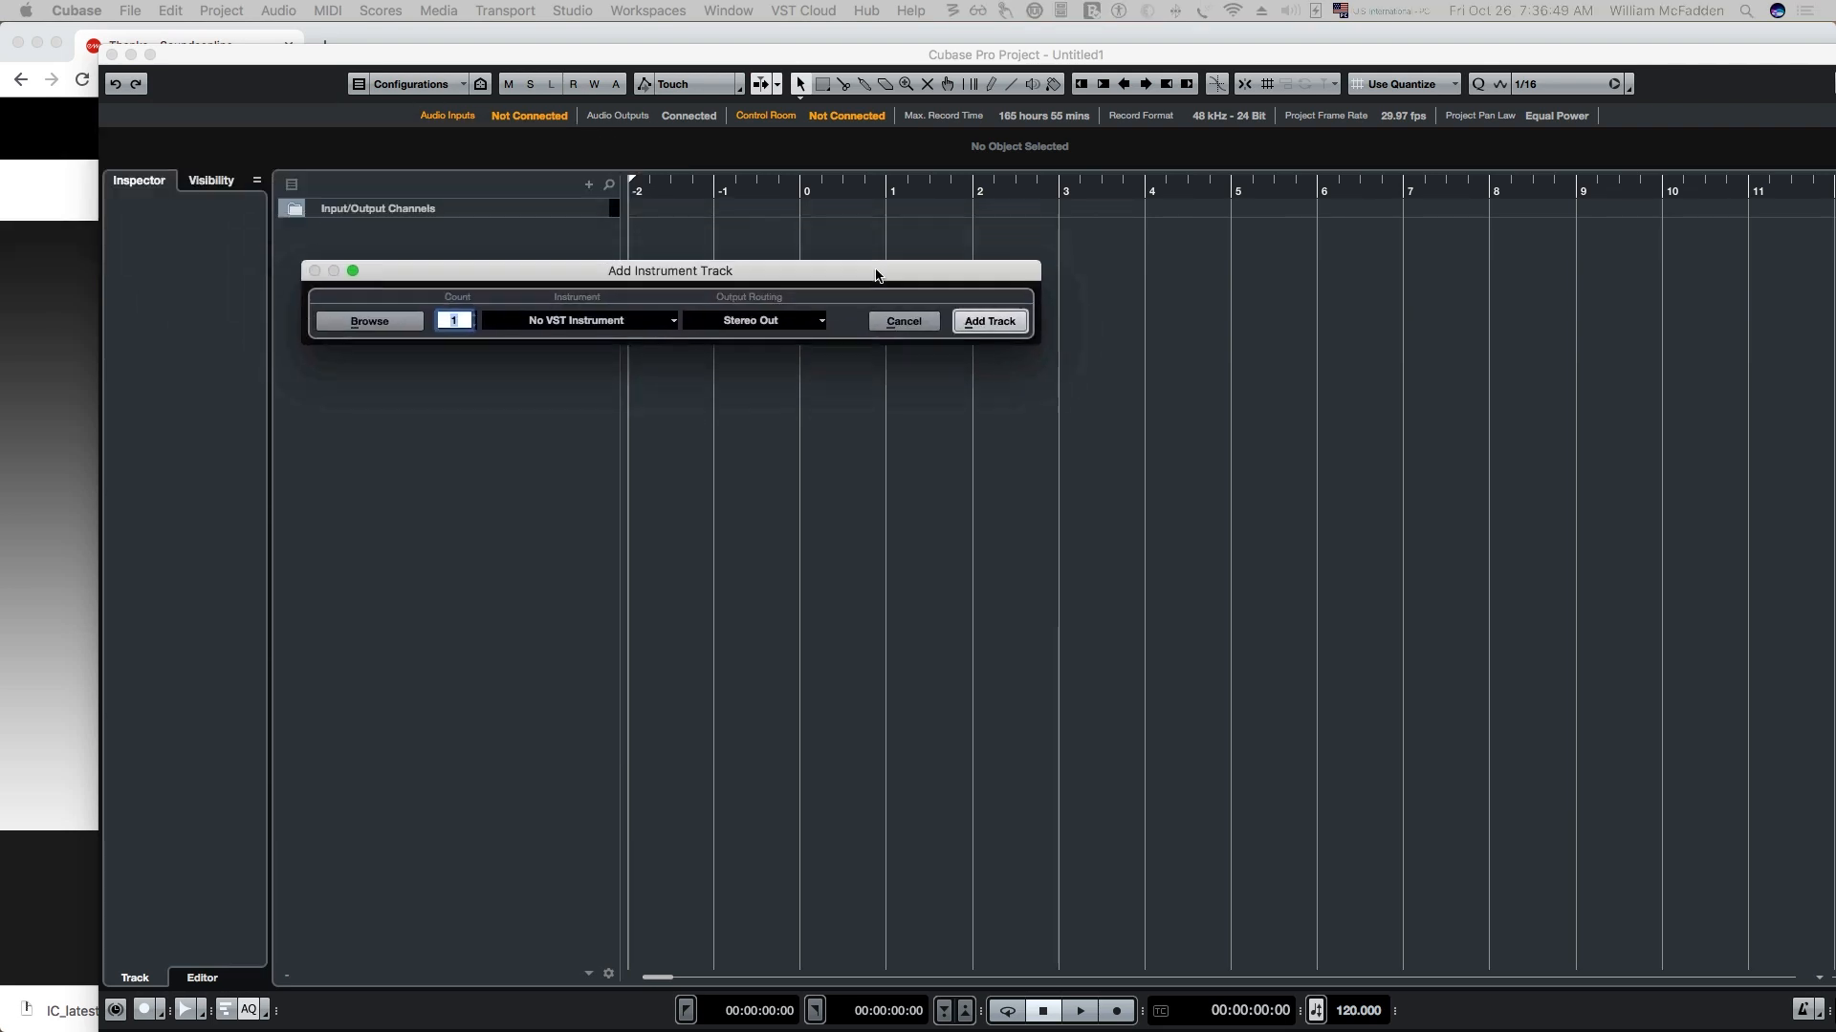
left_click(598, 340)
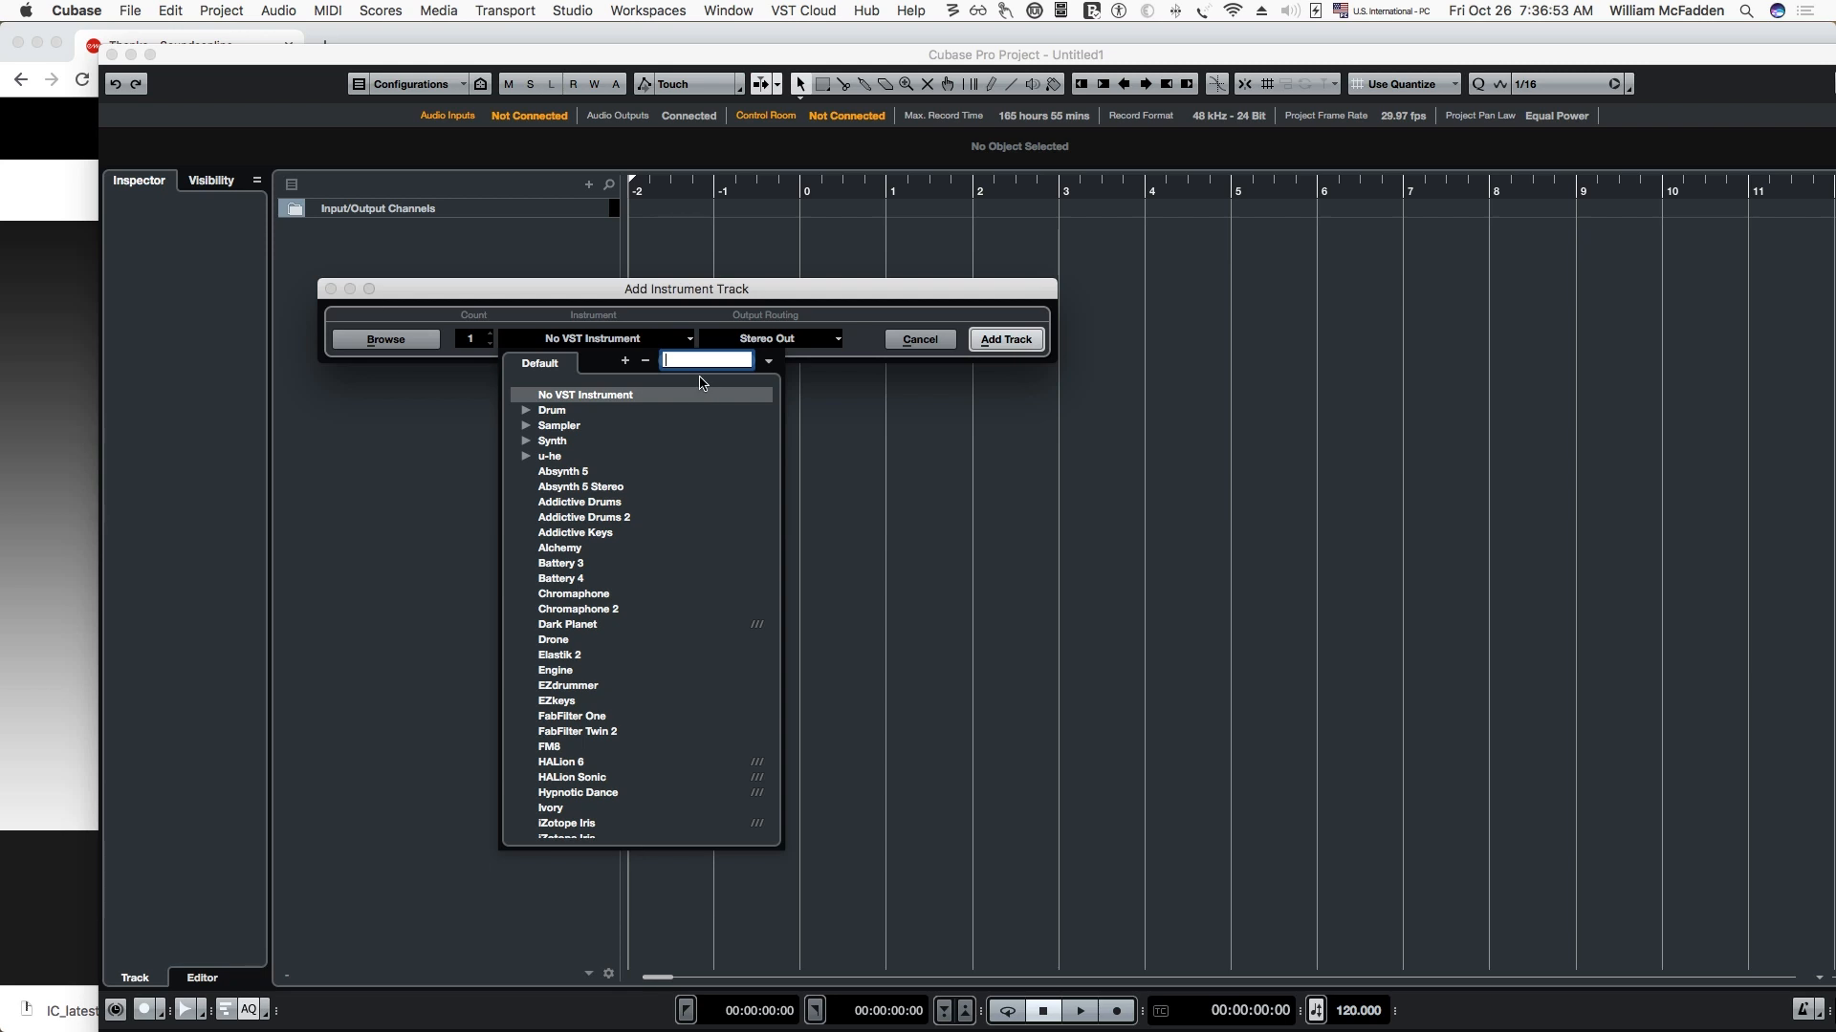
type("p")
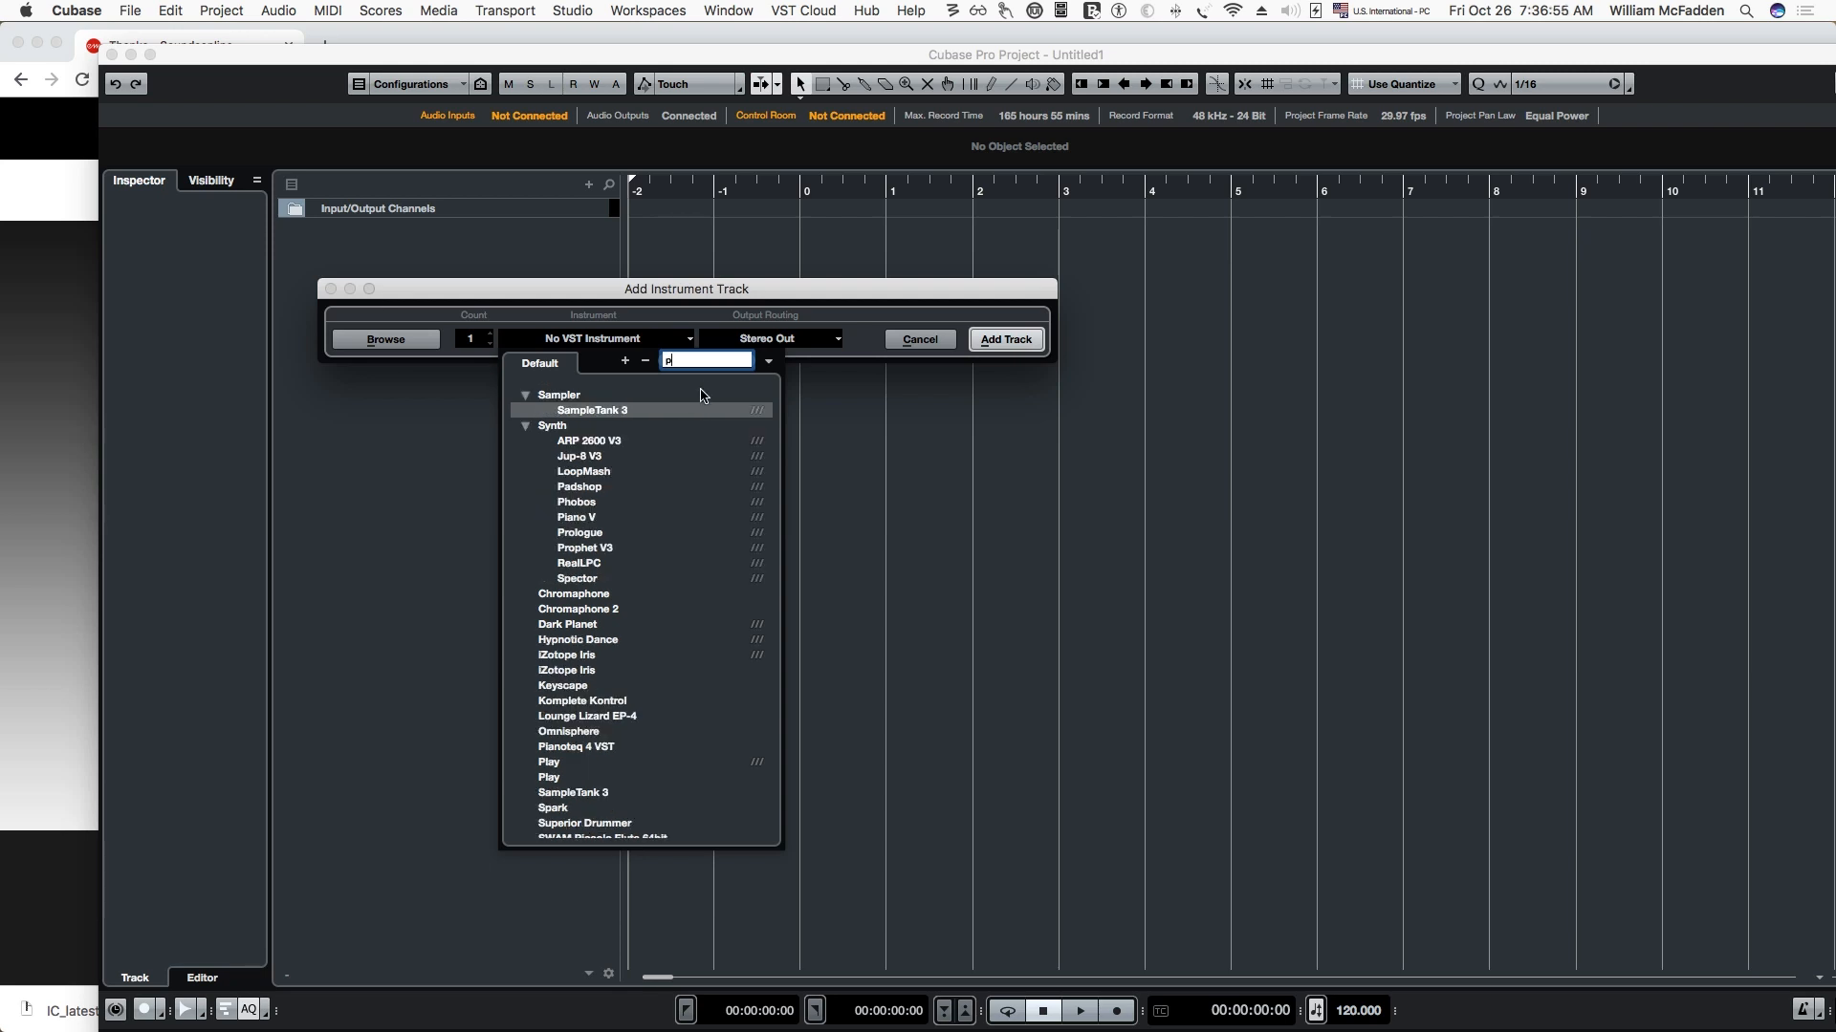
scroll(593, 660, "down", 3)
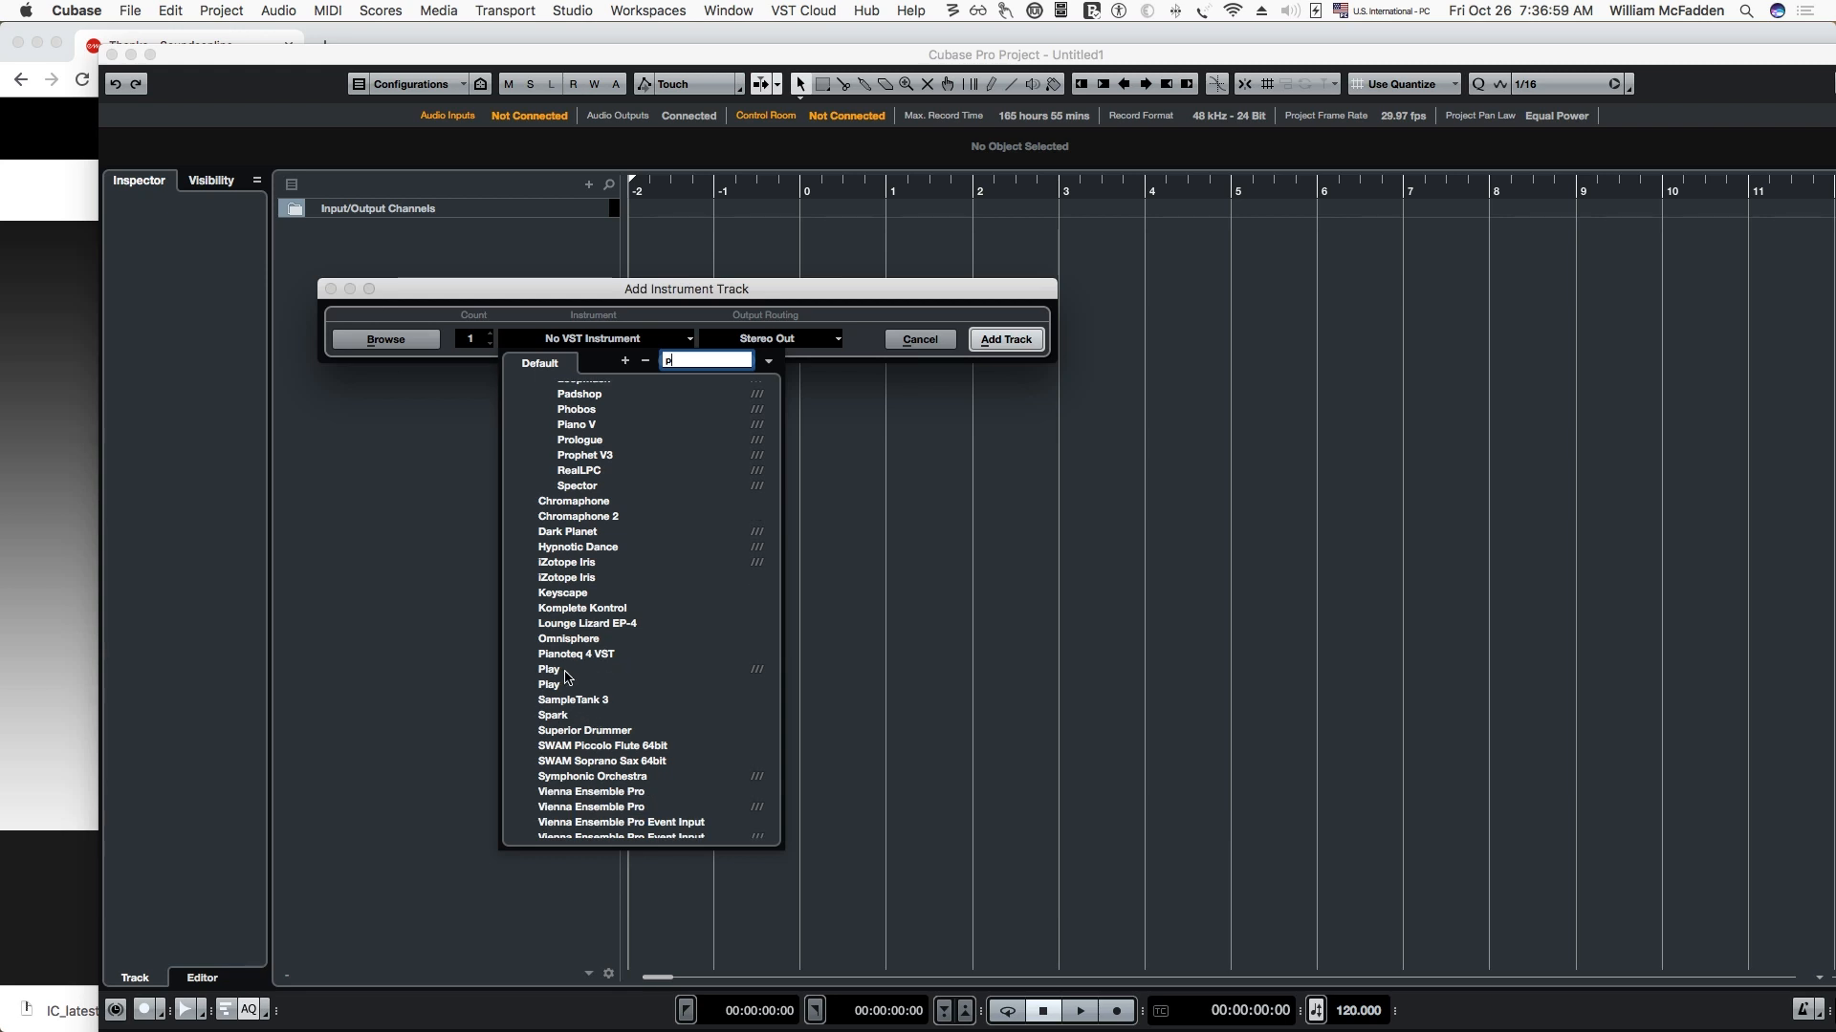
left_click(631, 678)
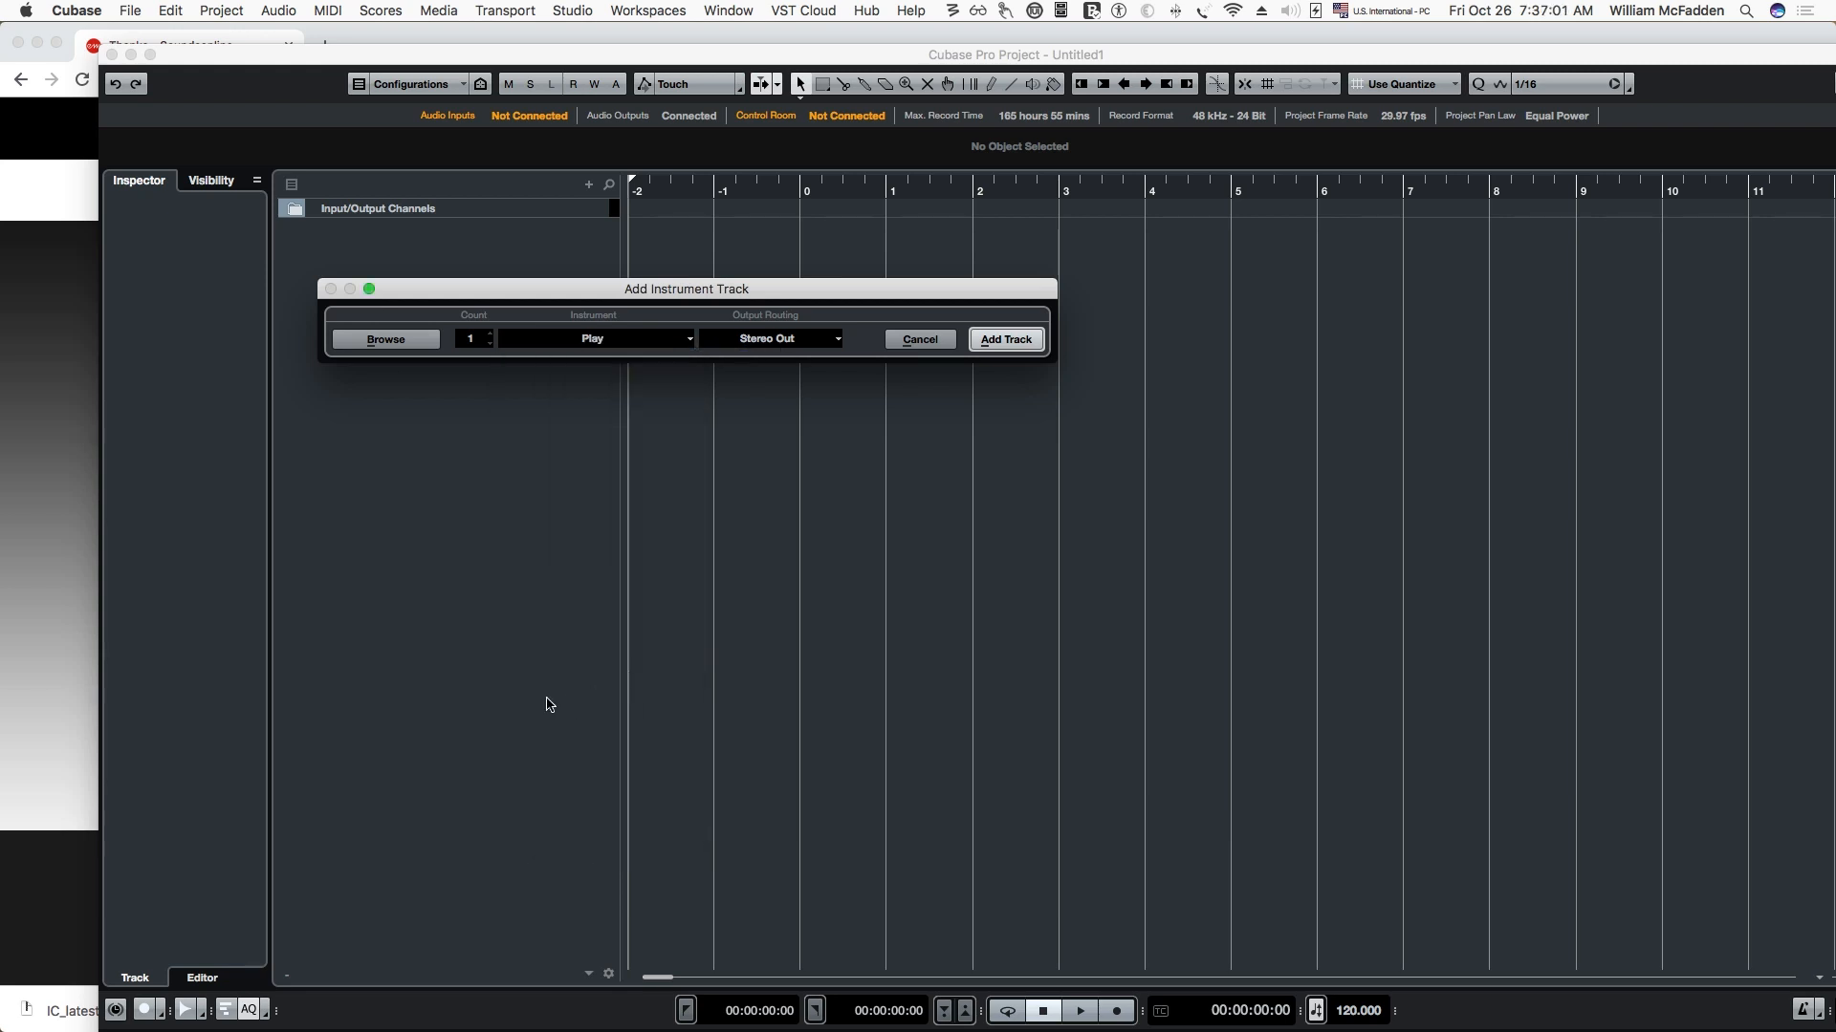
left_click(1005, 344)
left_click_drag(941, 296, 974, 240)
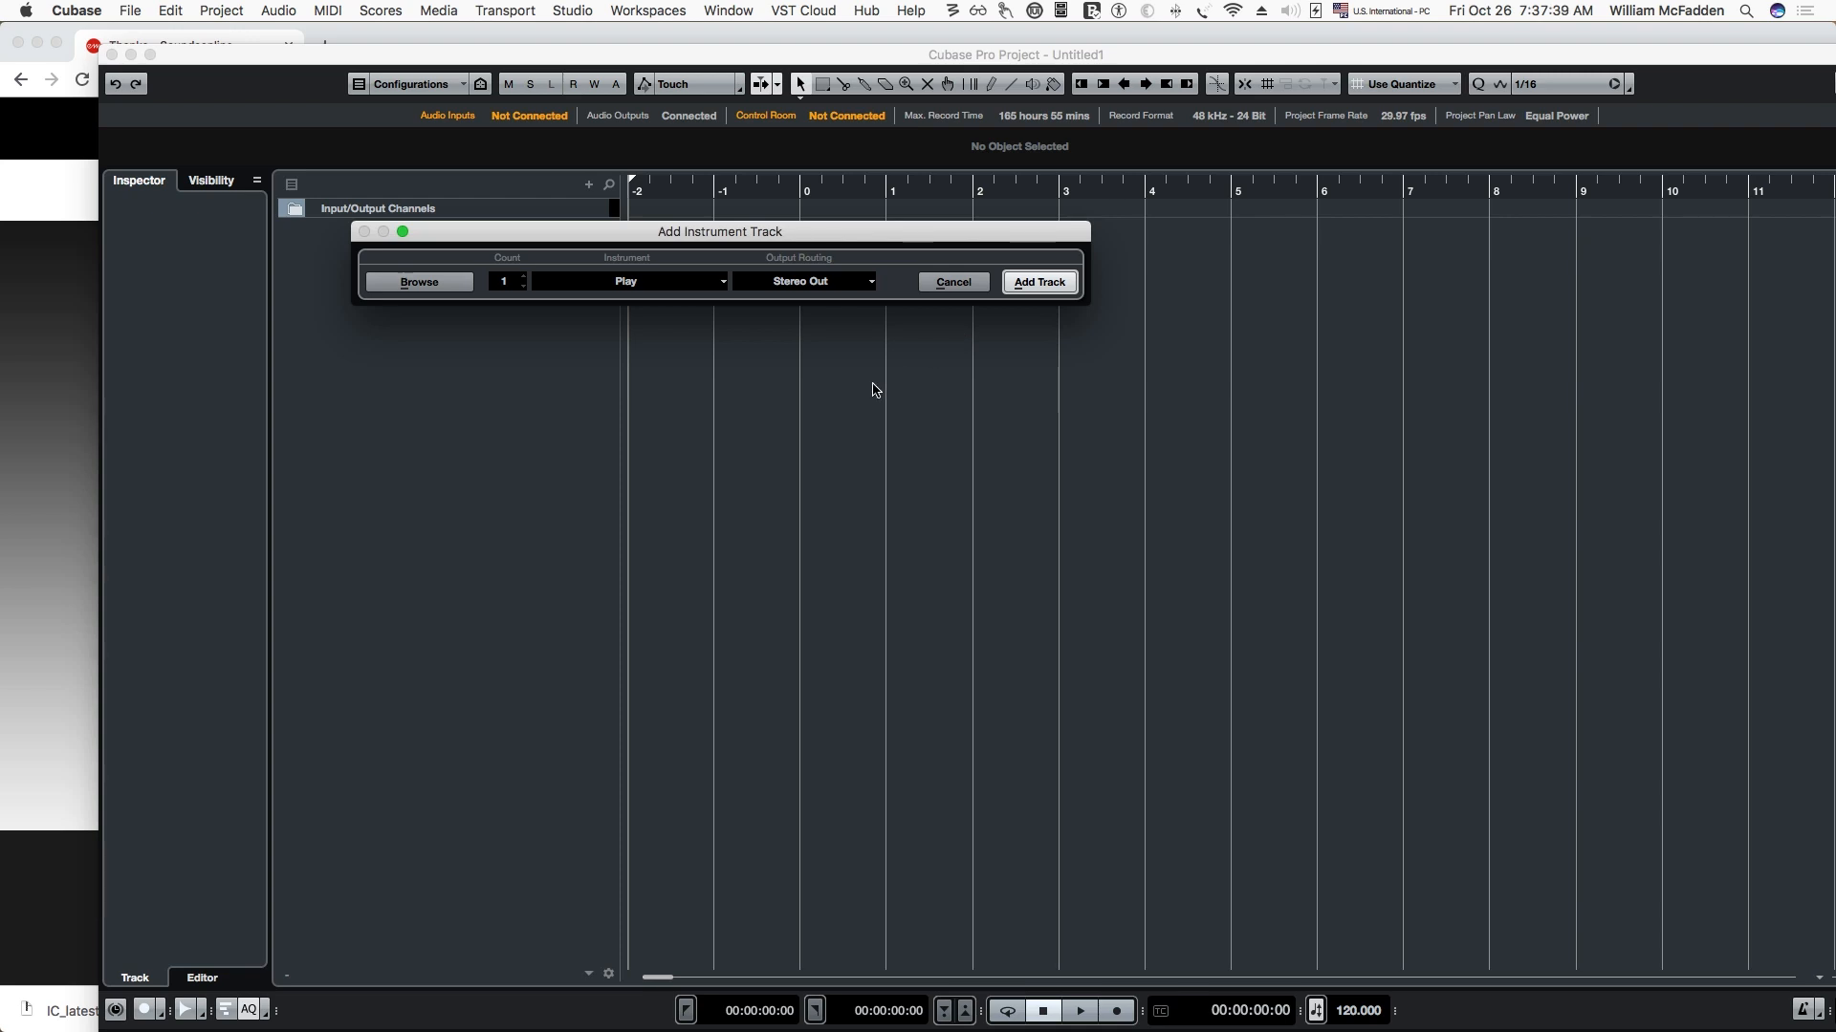
key("Return")
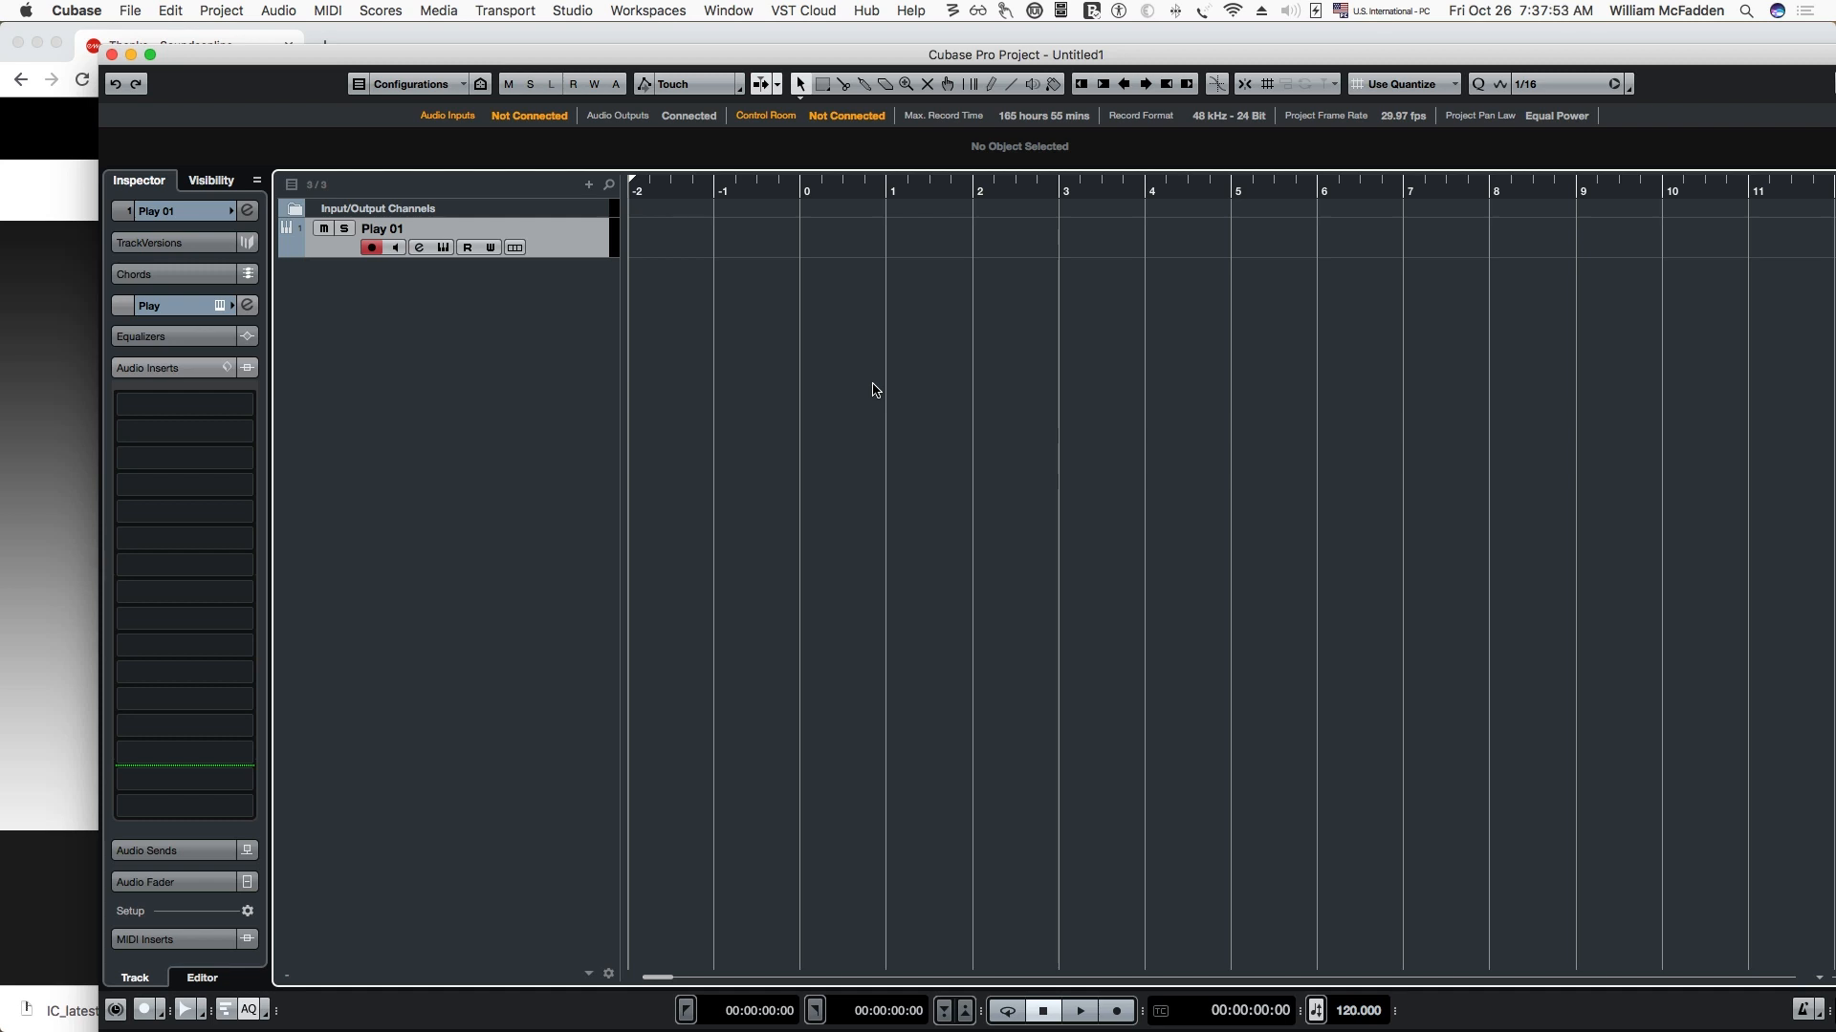
Open the Play instrument window from the Play 01 track, move it clear of the track list and show the Player view
left_click(442, 247)
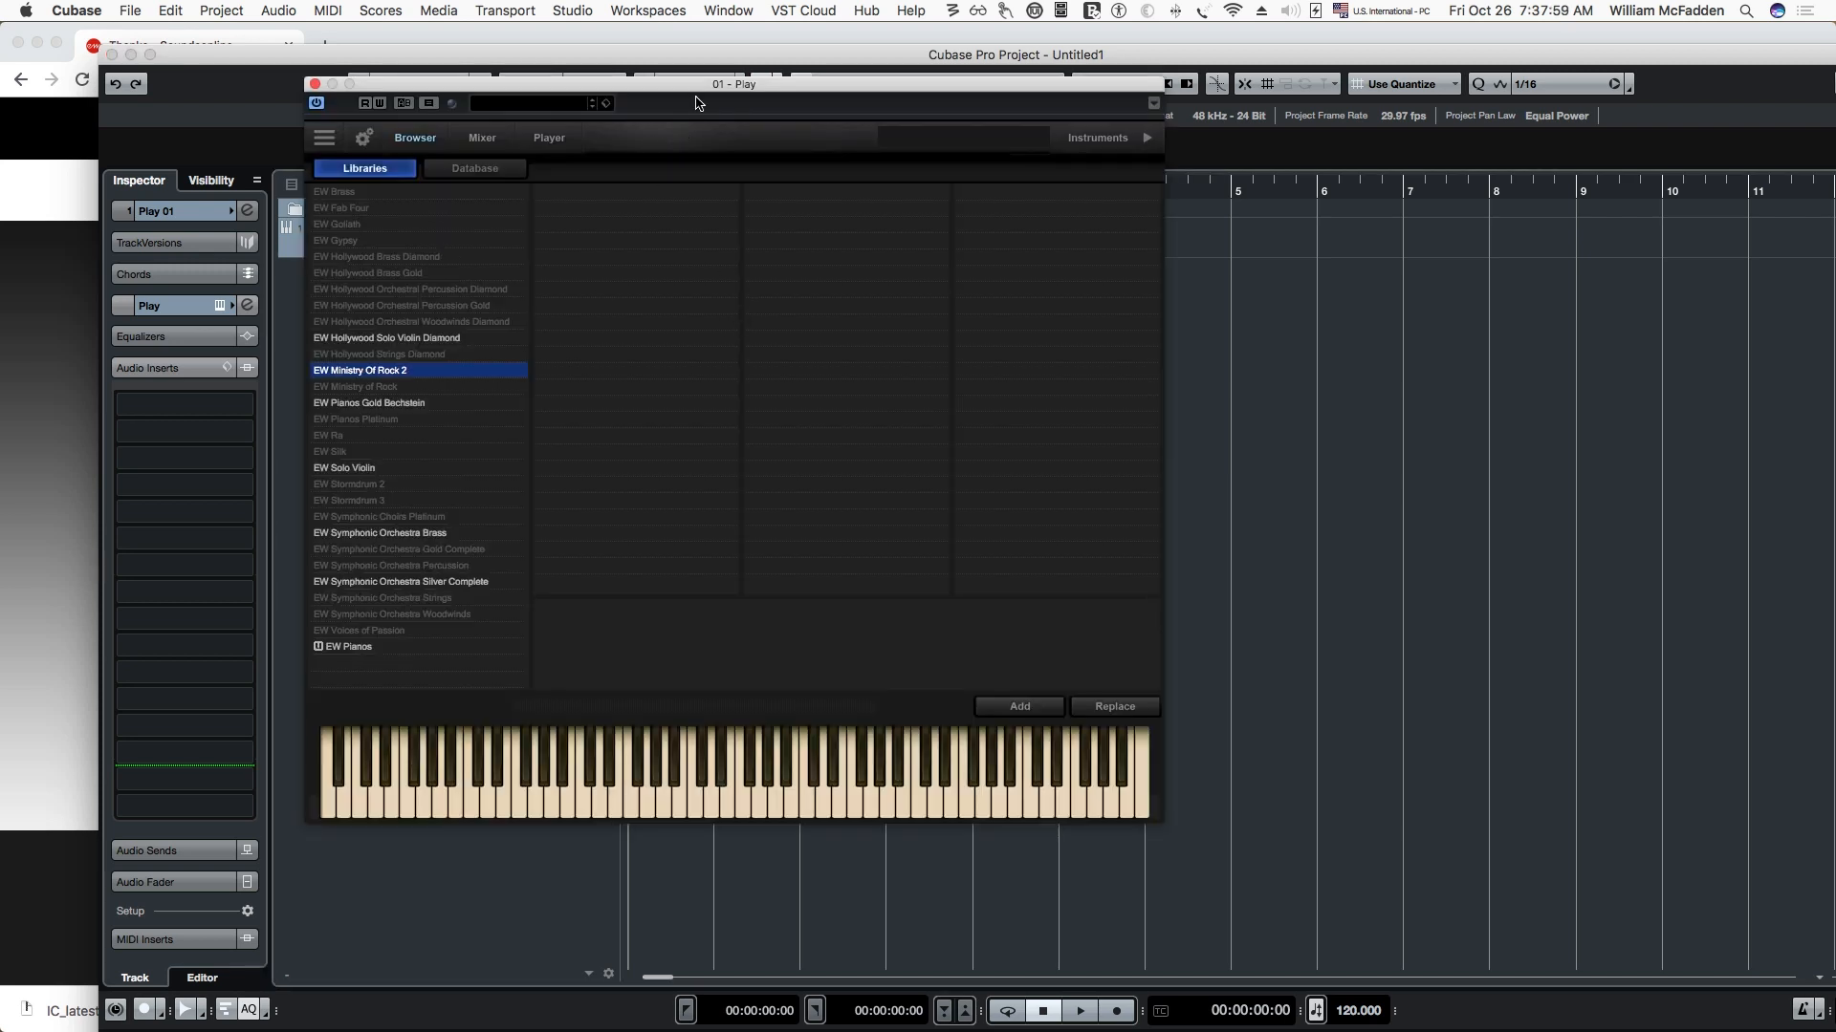
left_click_drag(703, 87, 967, 110)
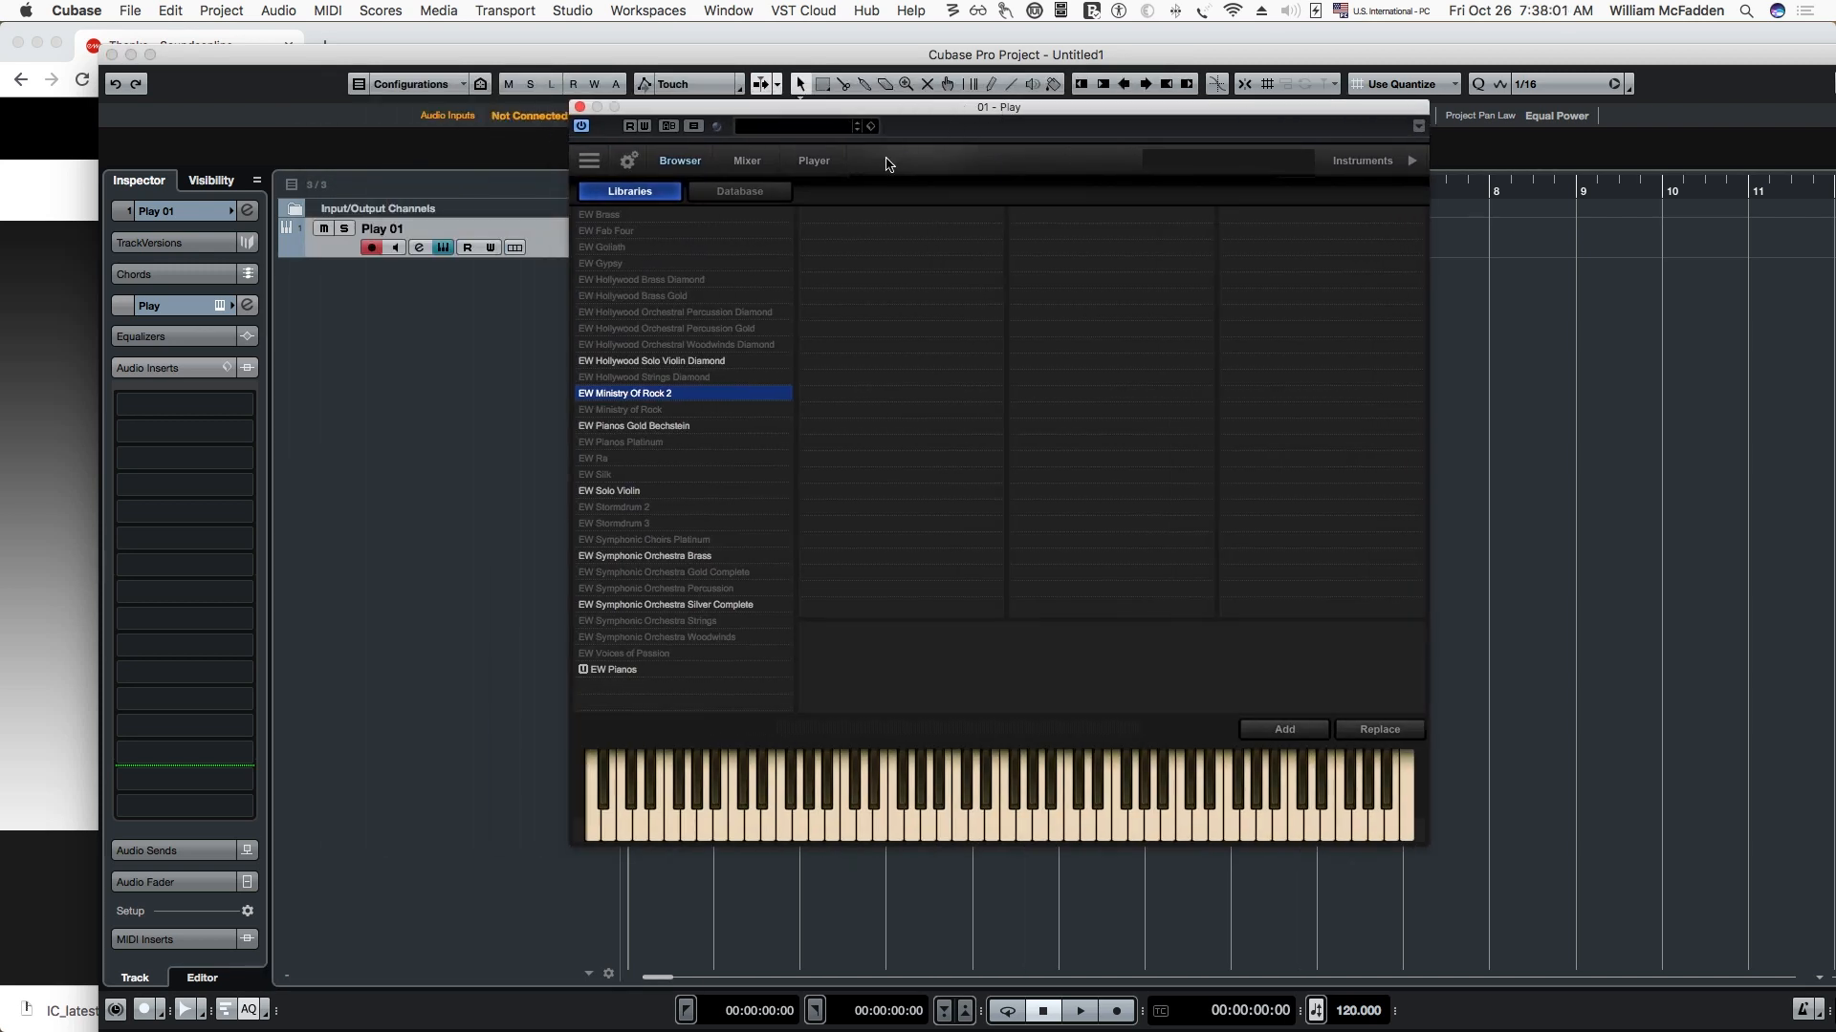
left_click(814, 162)
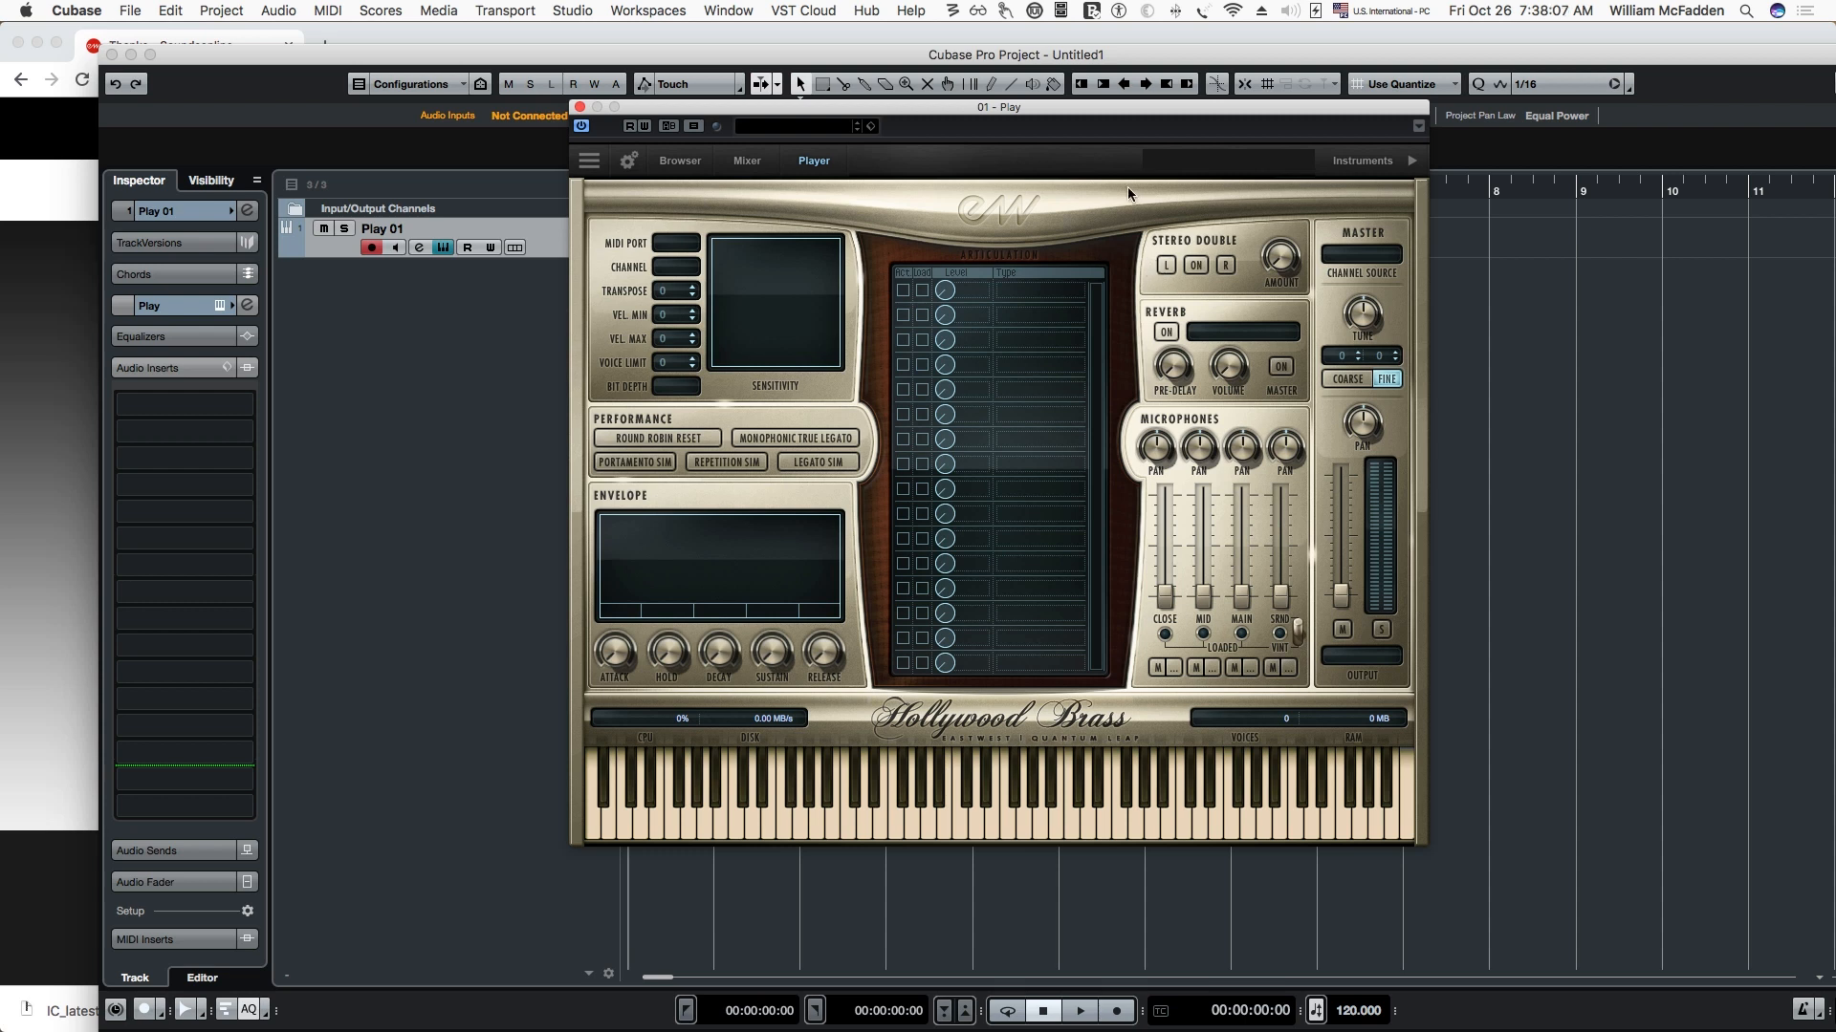
Check the Play plug-in's version information, close it and return to the Browser view
left_click(590, 163)
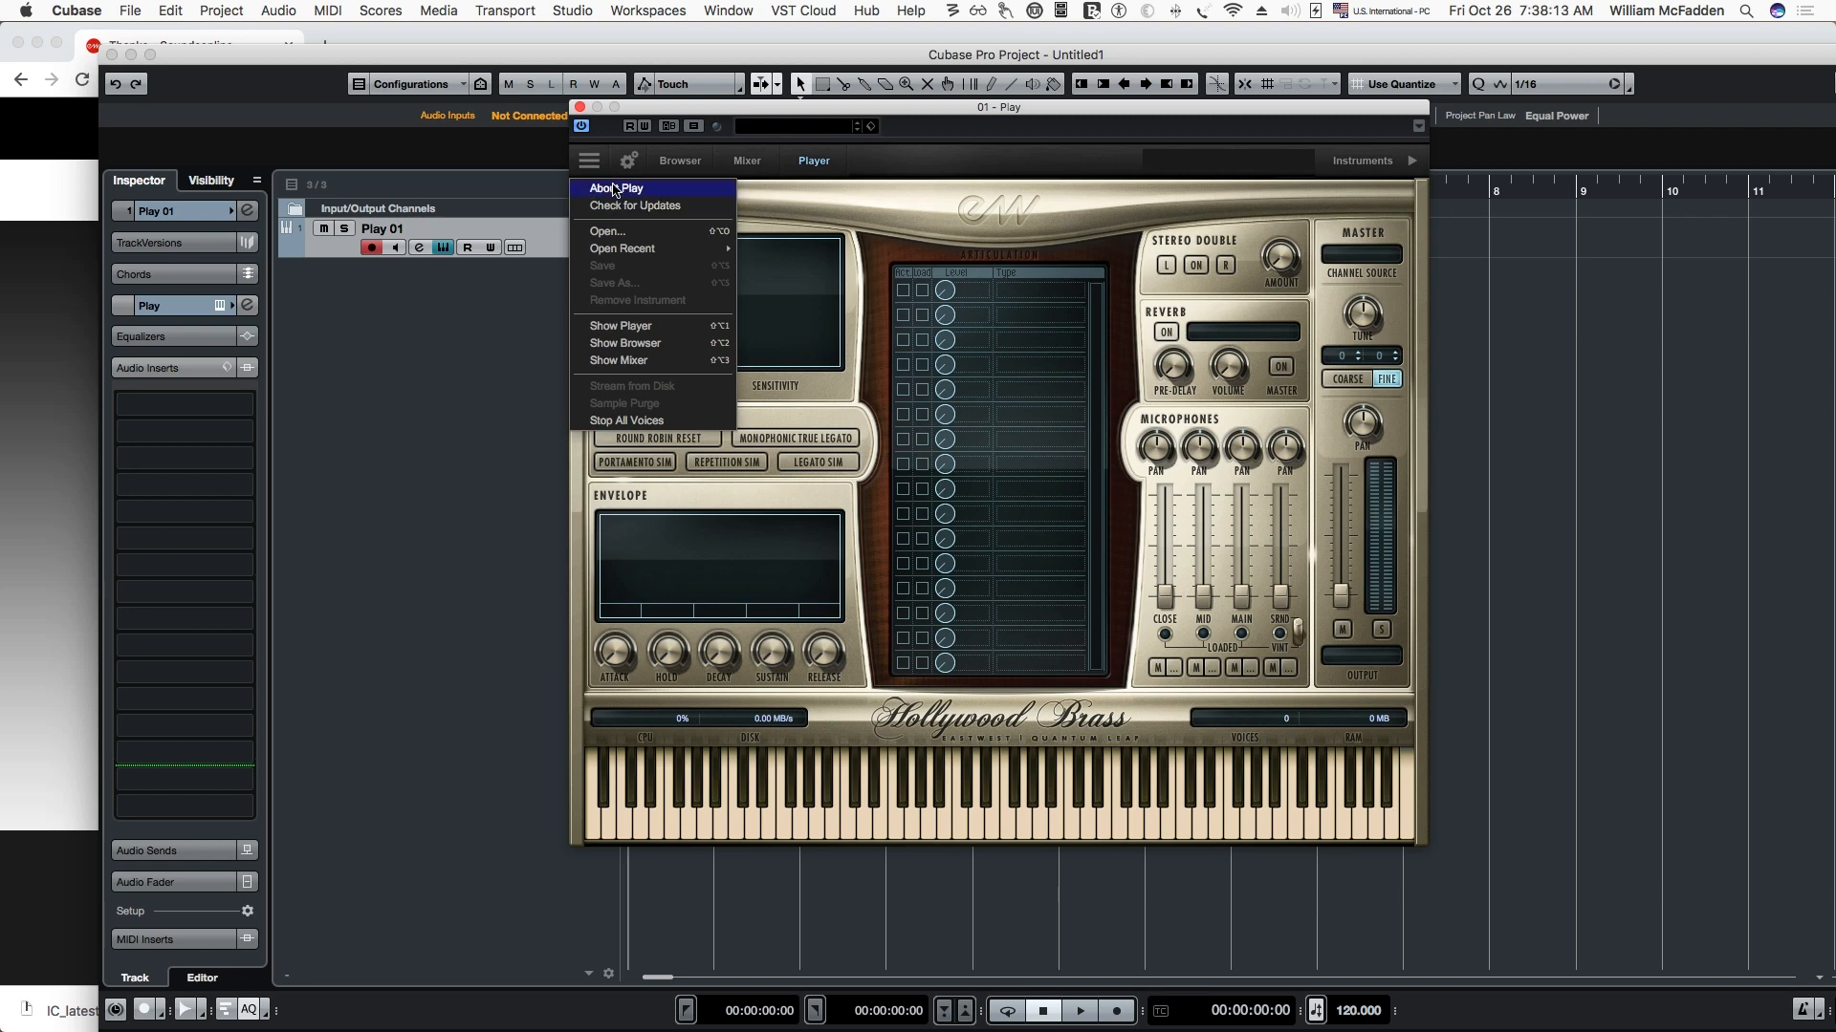
left_click(615, 190)
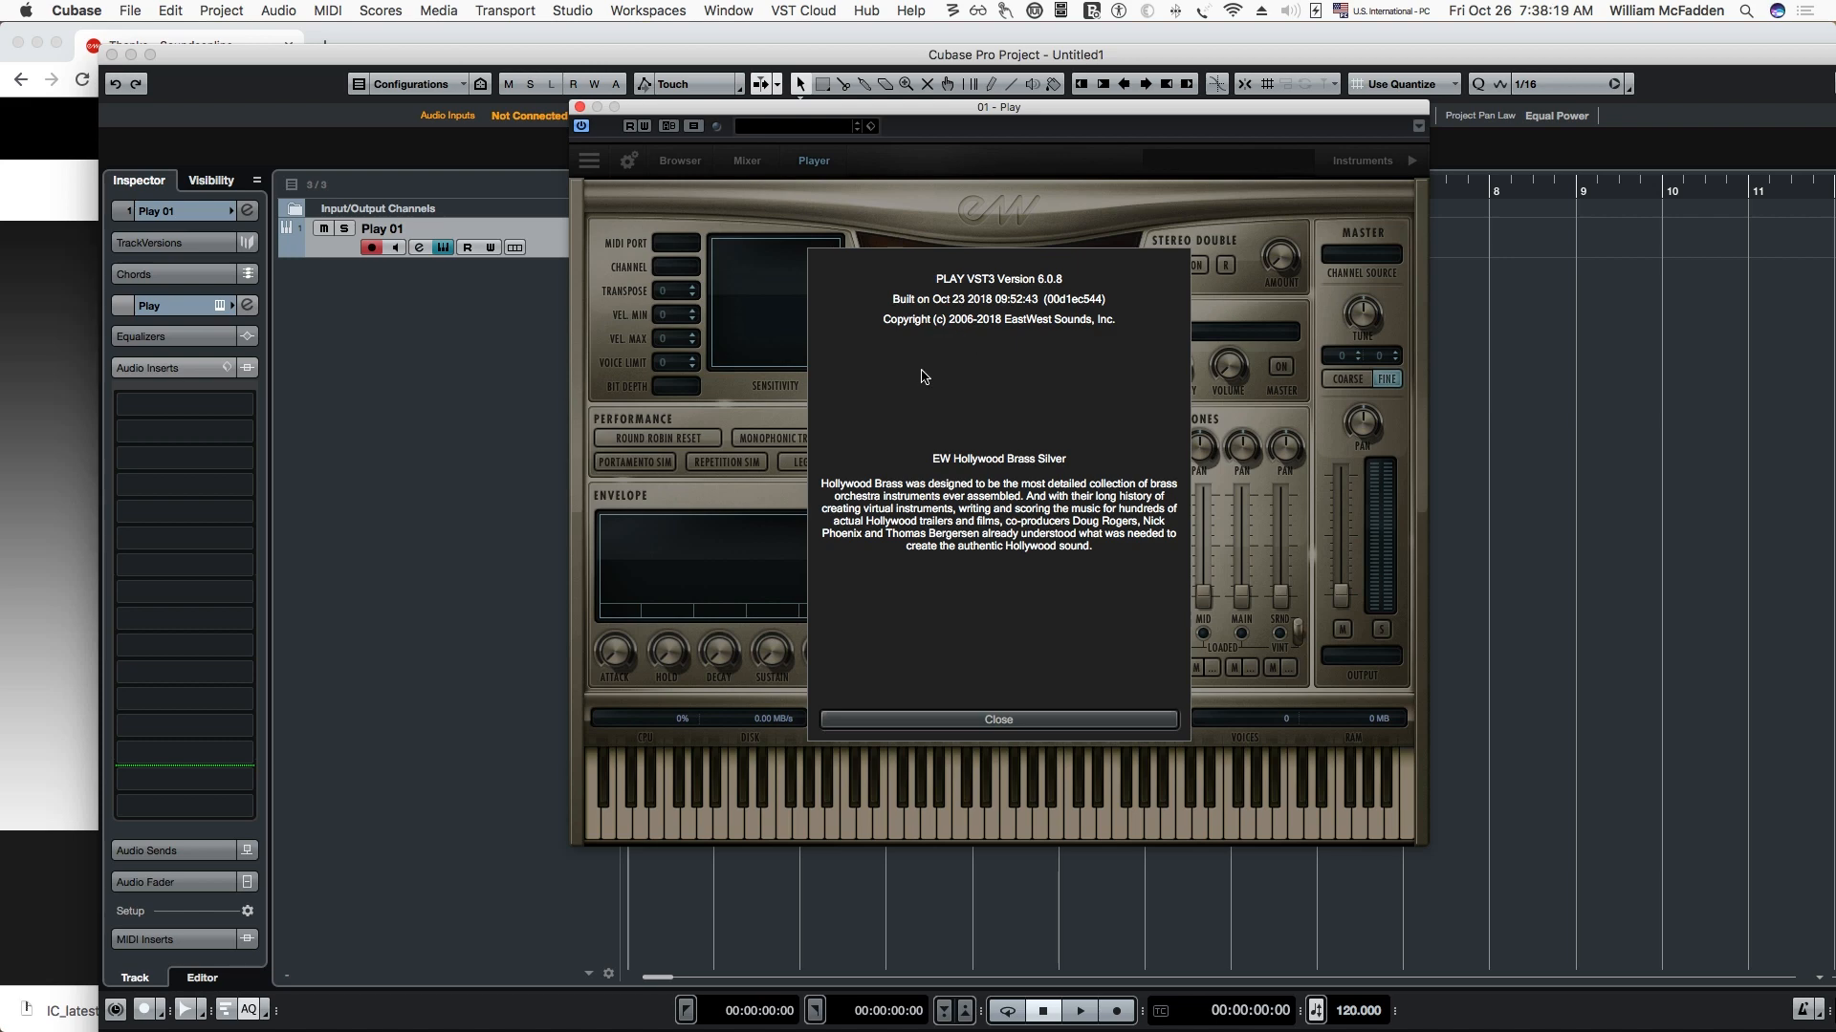
left_click(999, 720)
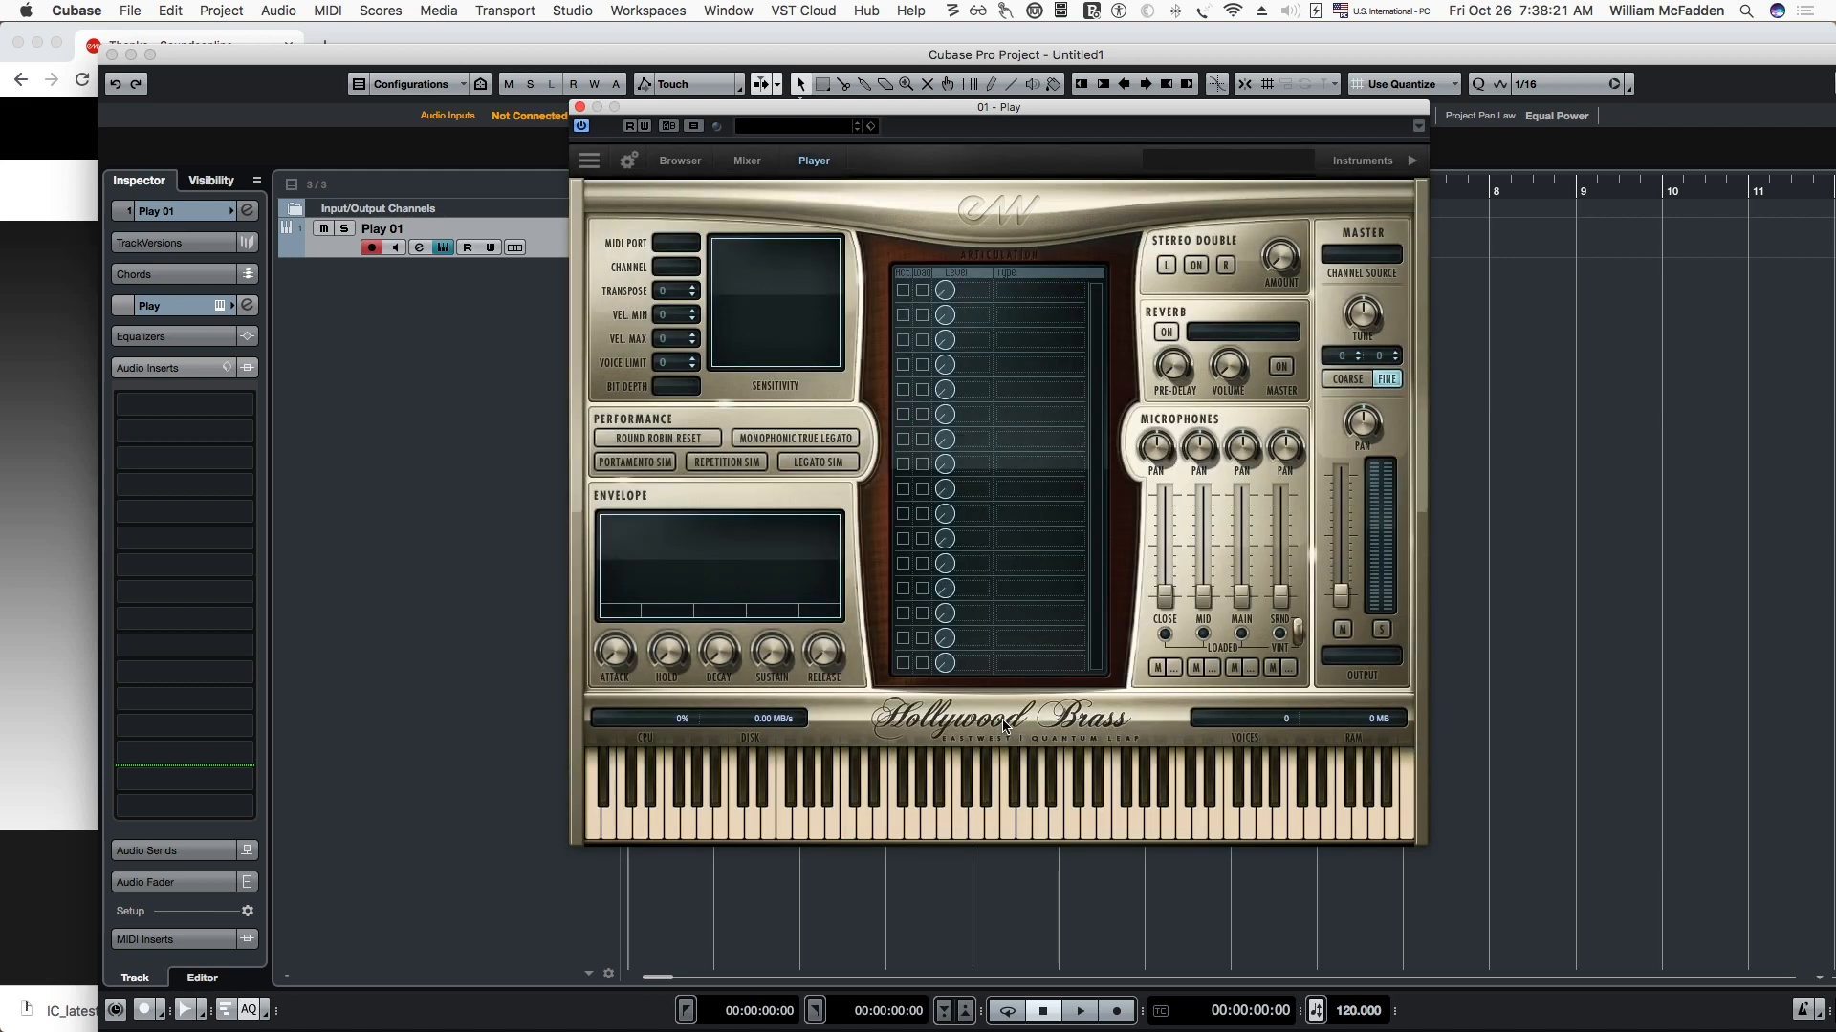
left_click(684, 162)
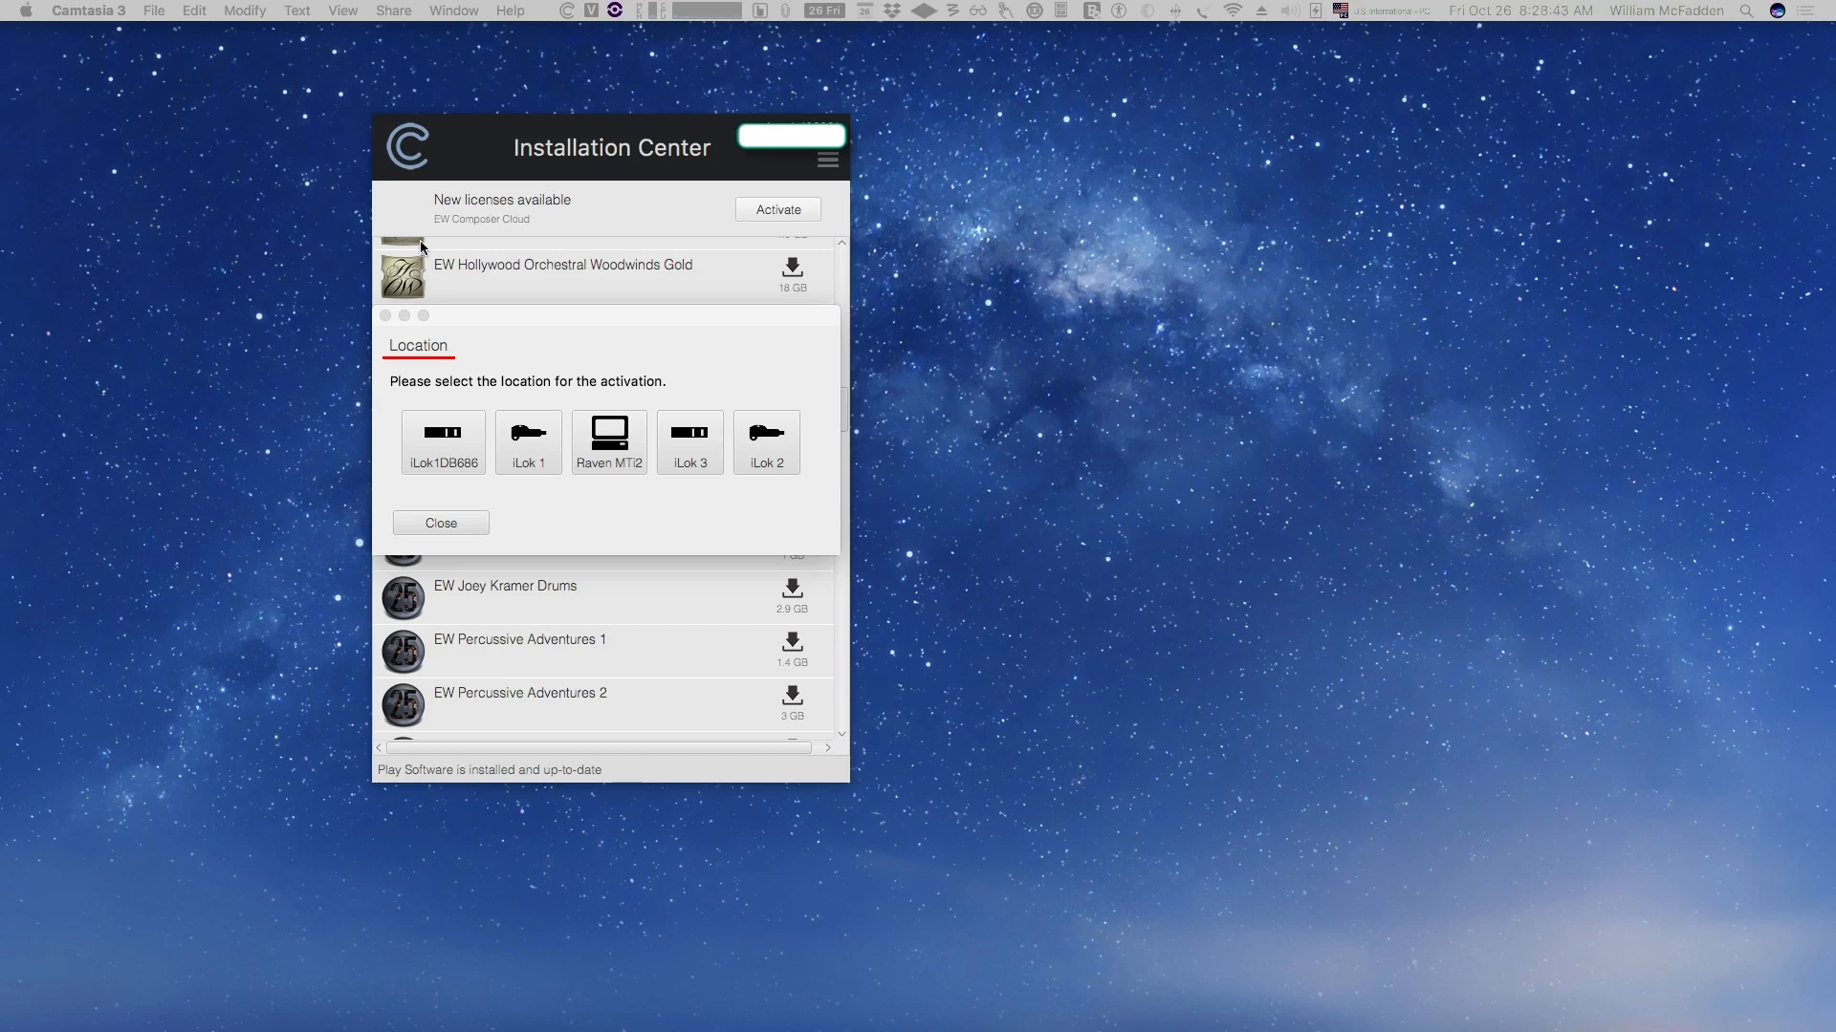
In EW Installation Center, activate the new EW Composer Cloud licenses on the first listed iLok and check the library list
left_click(432, 461)
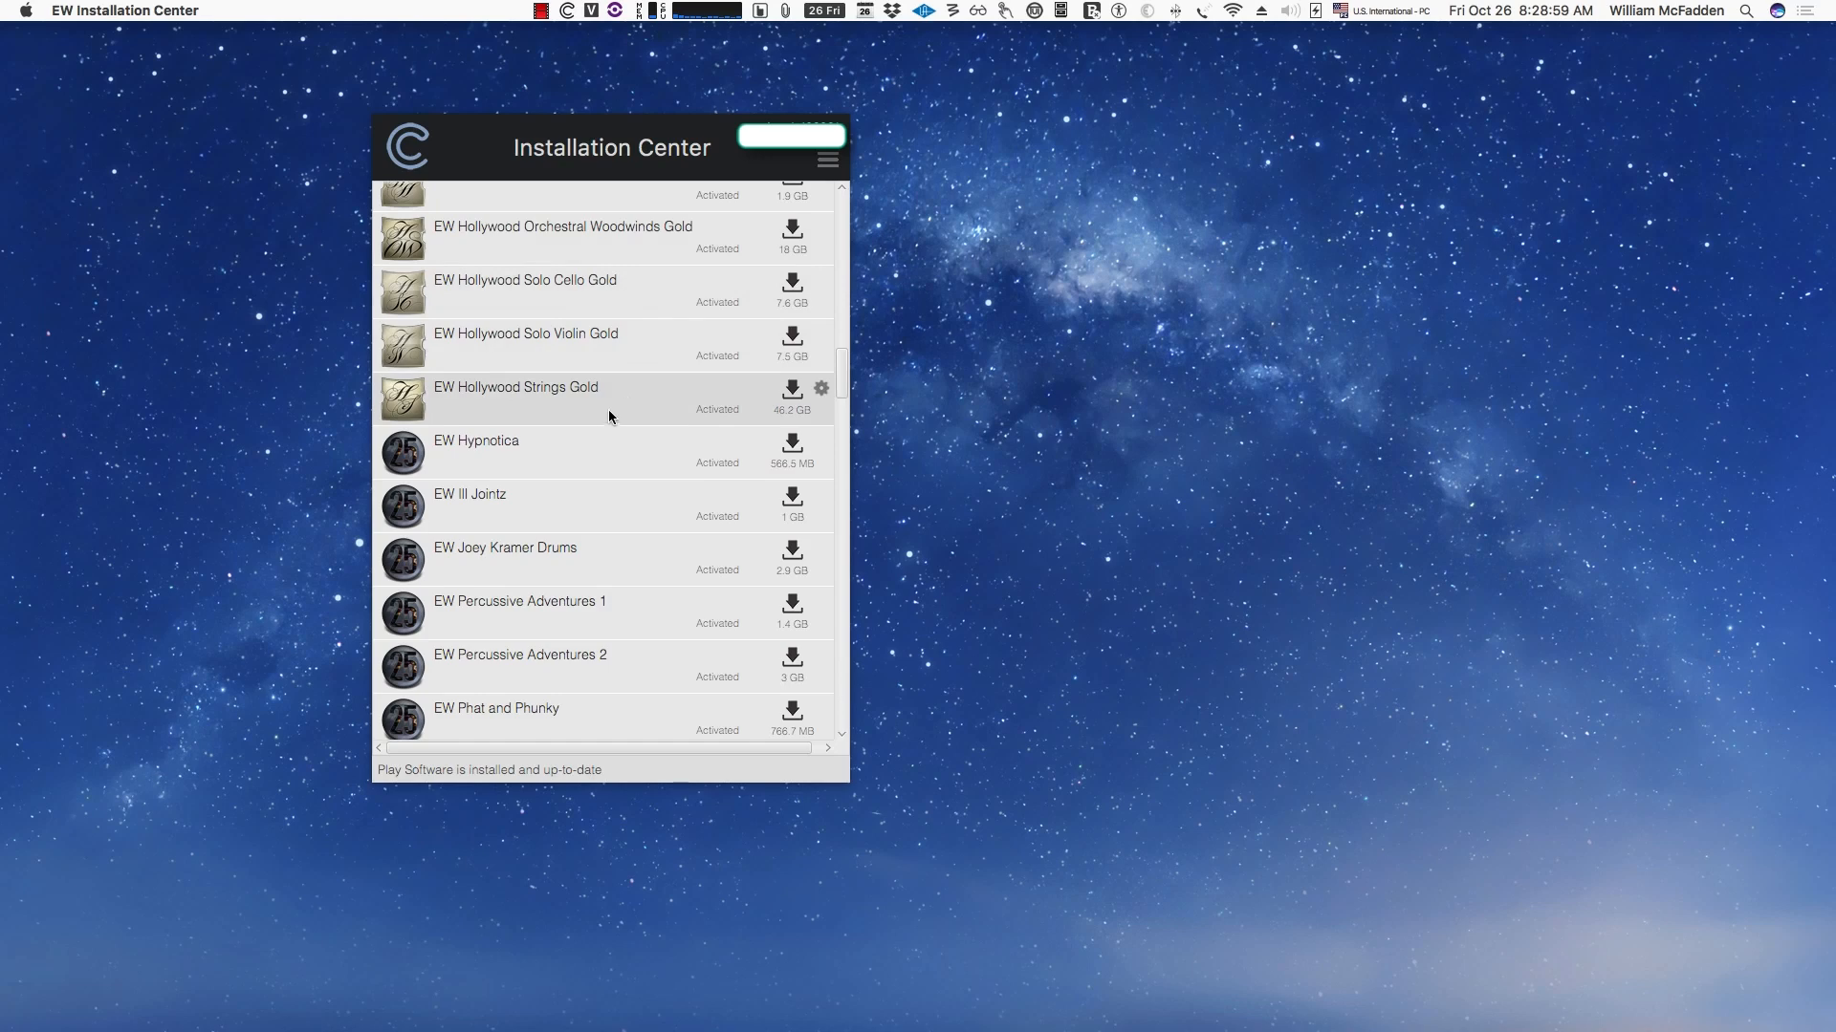
scroll(602, 424, "down", 3)
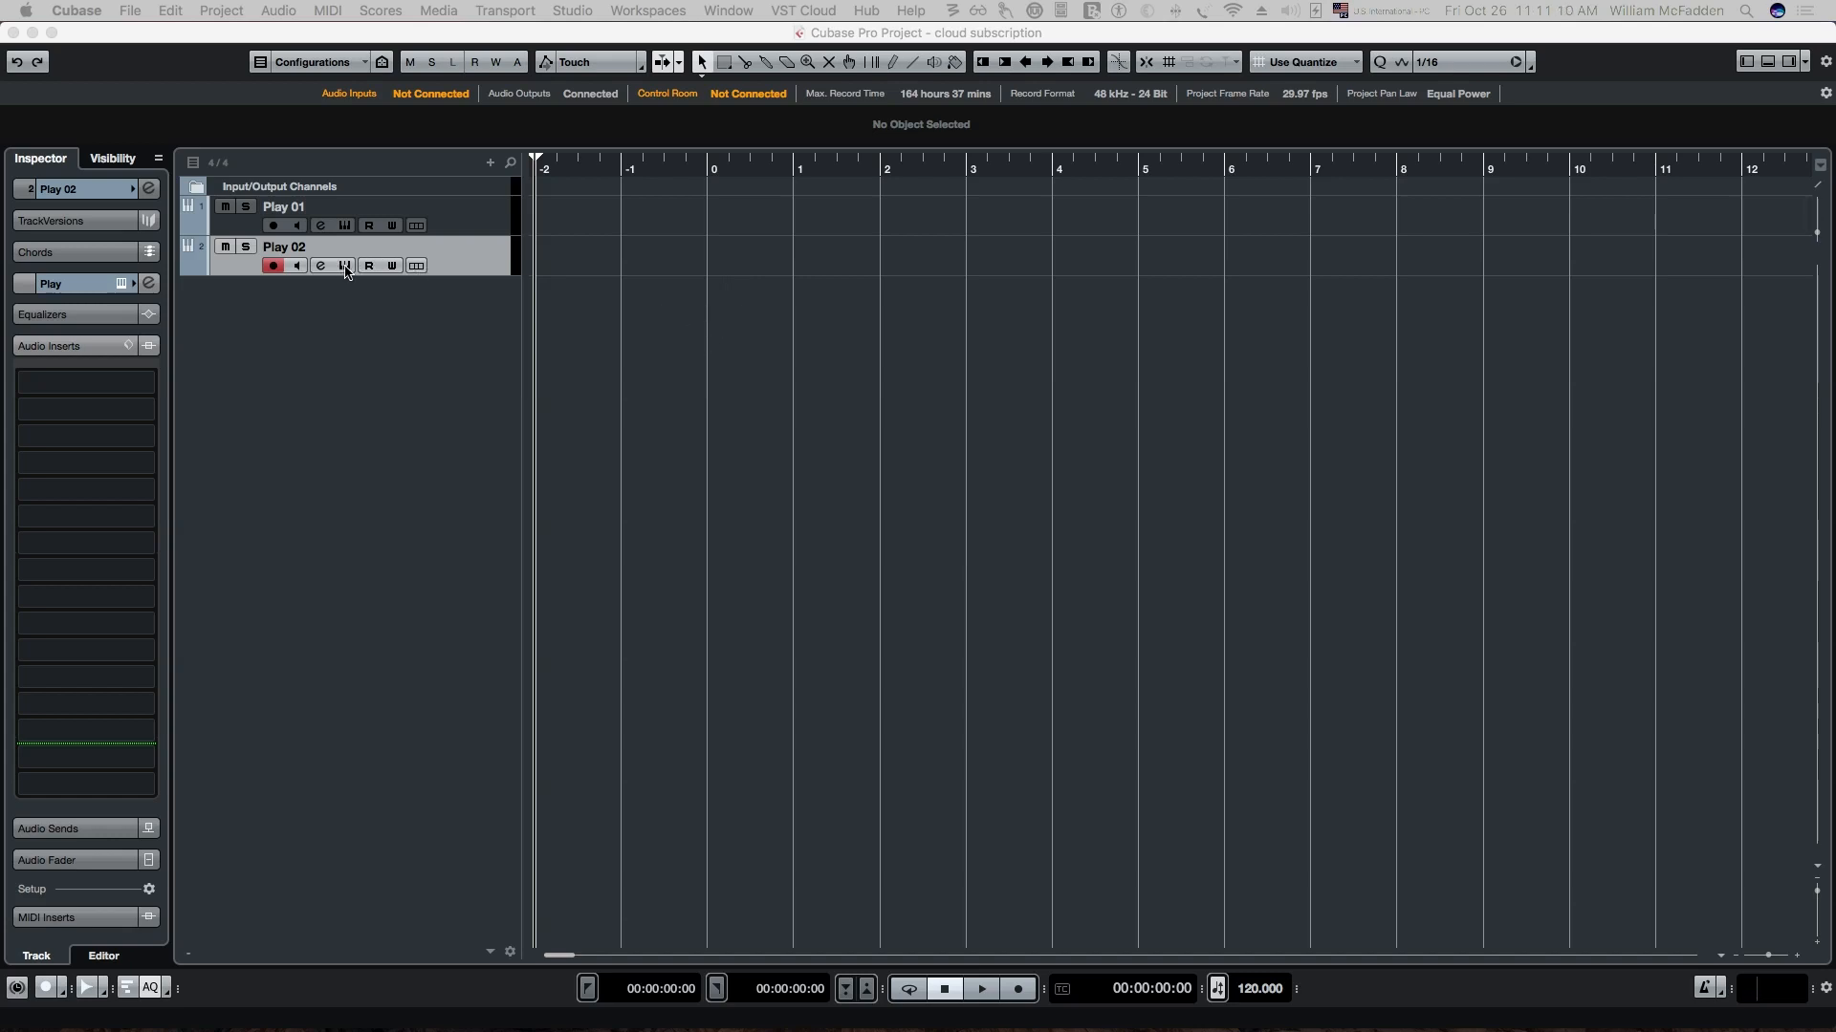
In the Cubase cloud subscription project, open Play on the Play 02 track and load VOS Ah from EW Voices of Soul's 1 Sustain folder
left_click(472, 251)
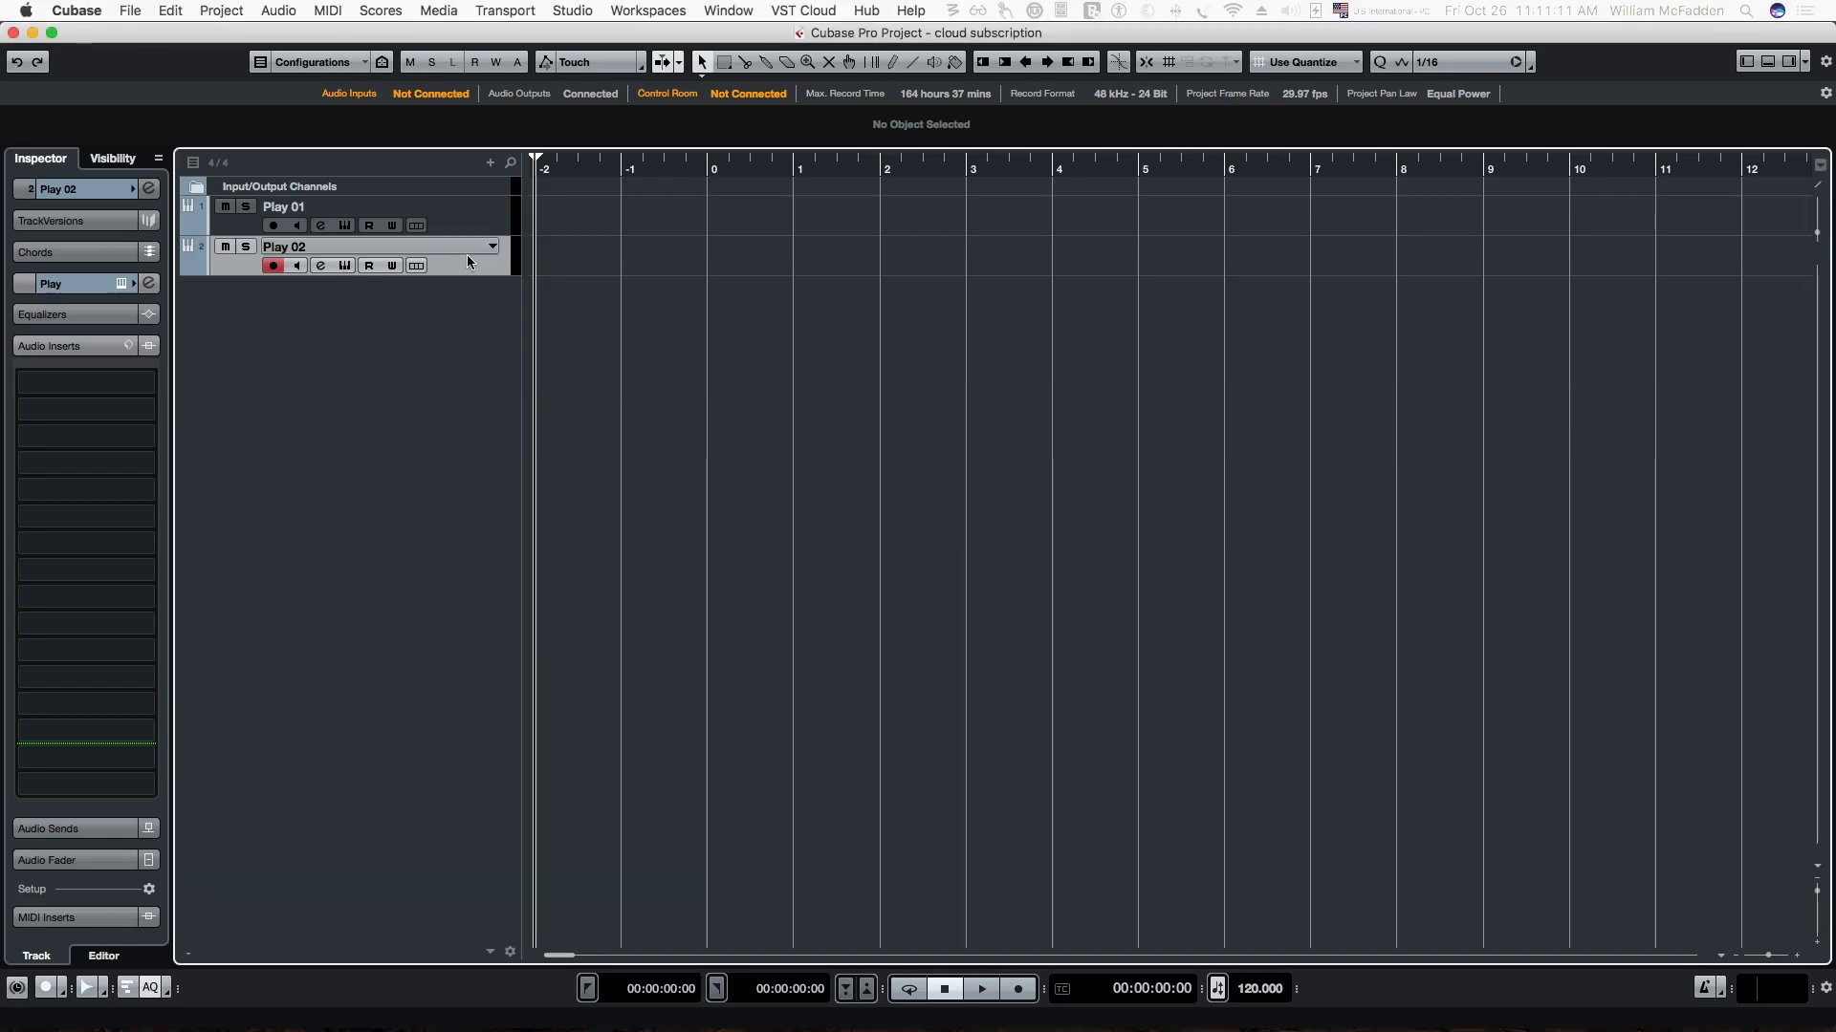
left_click(346, 267)
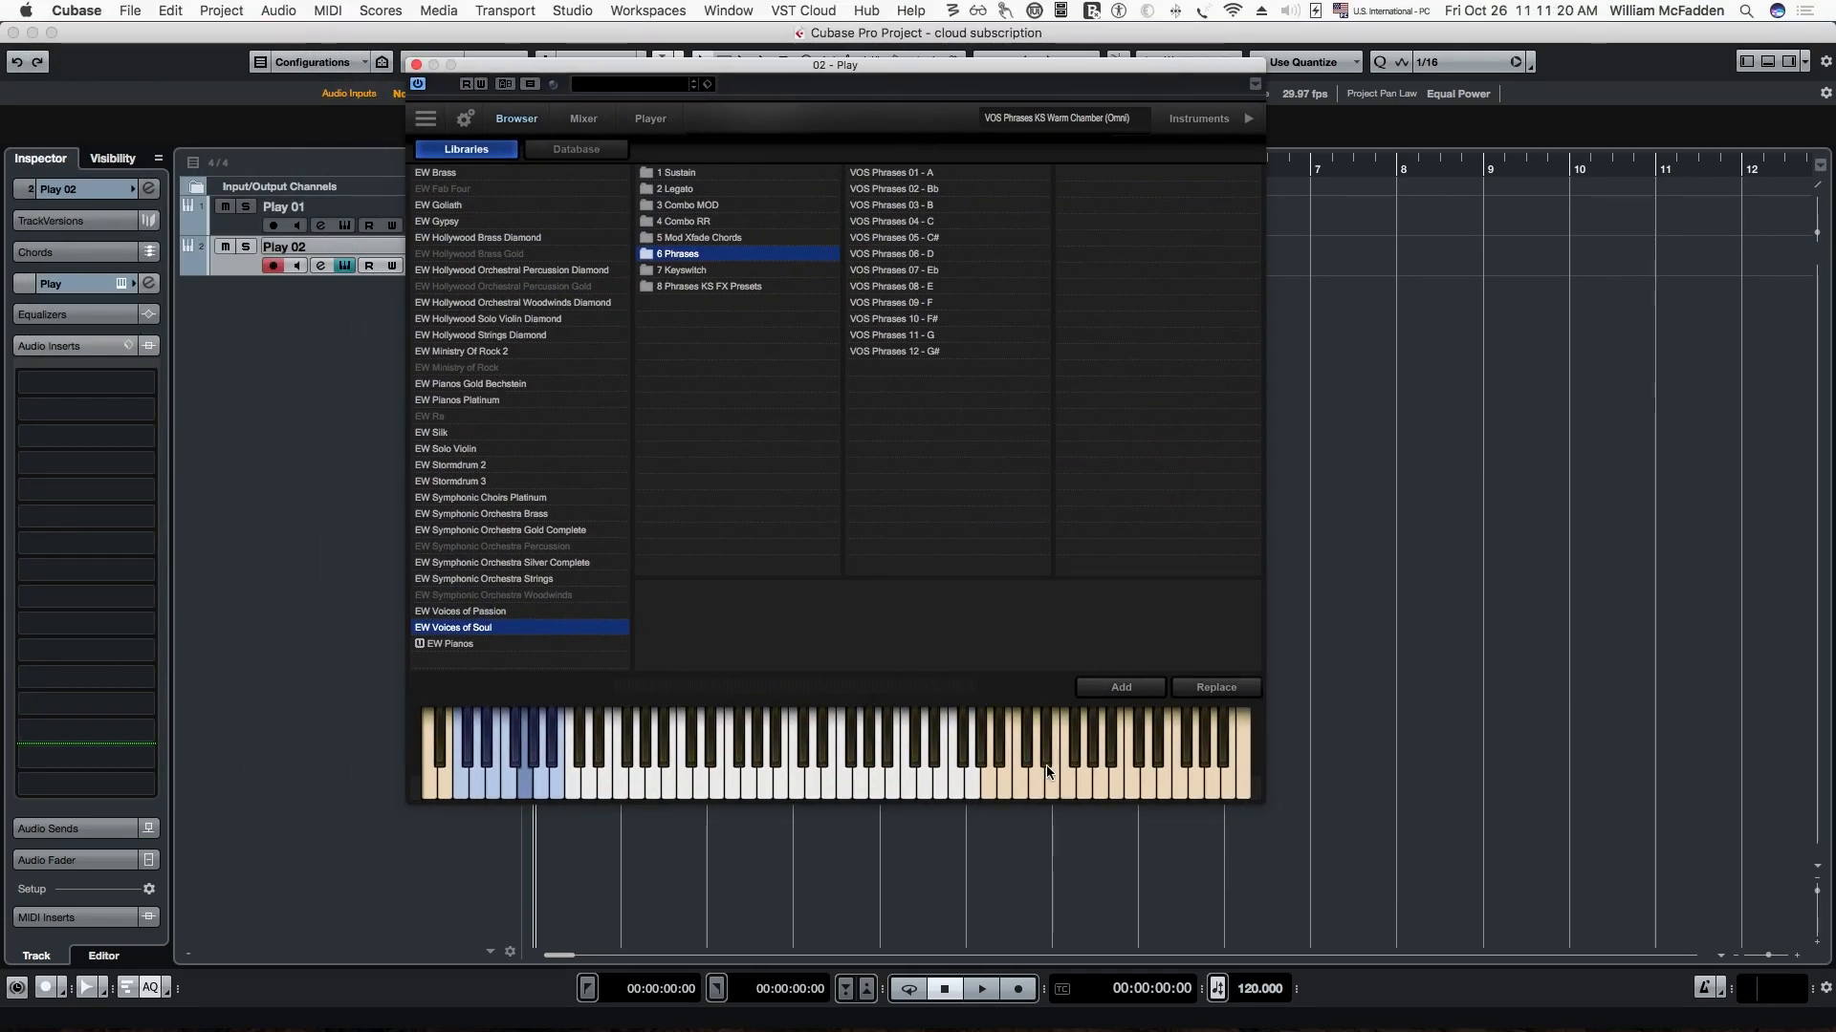
left_click(475, 631)
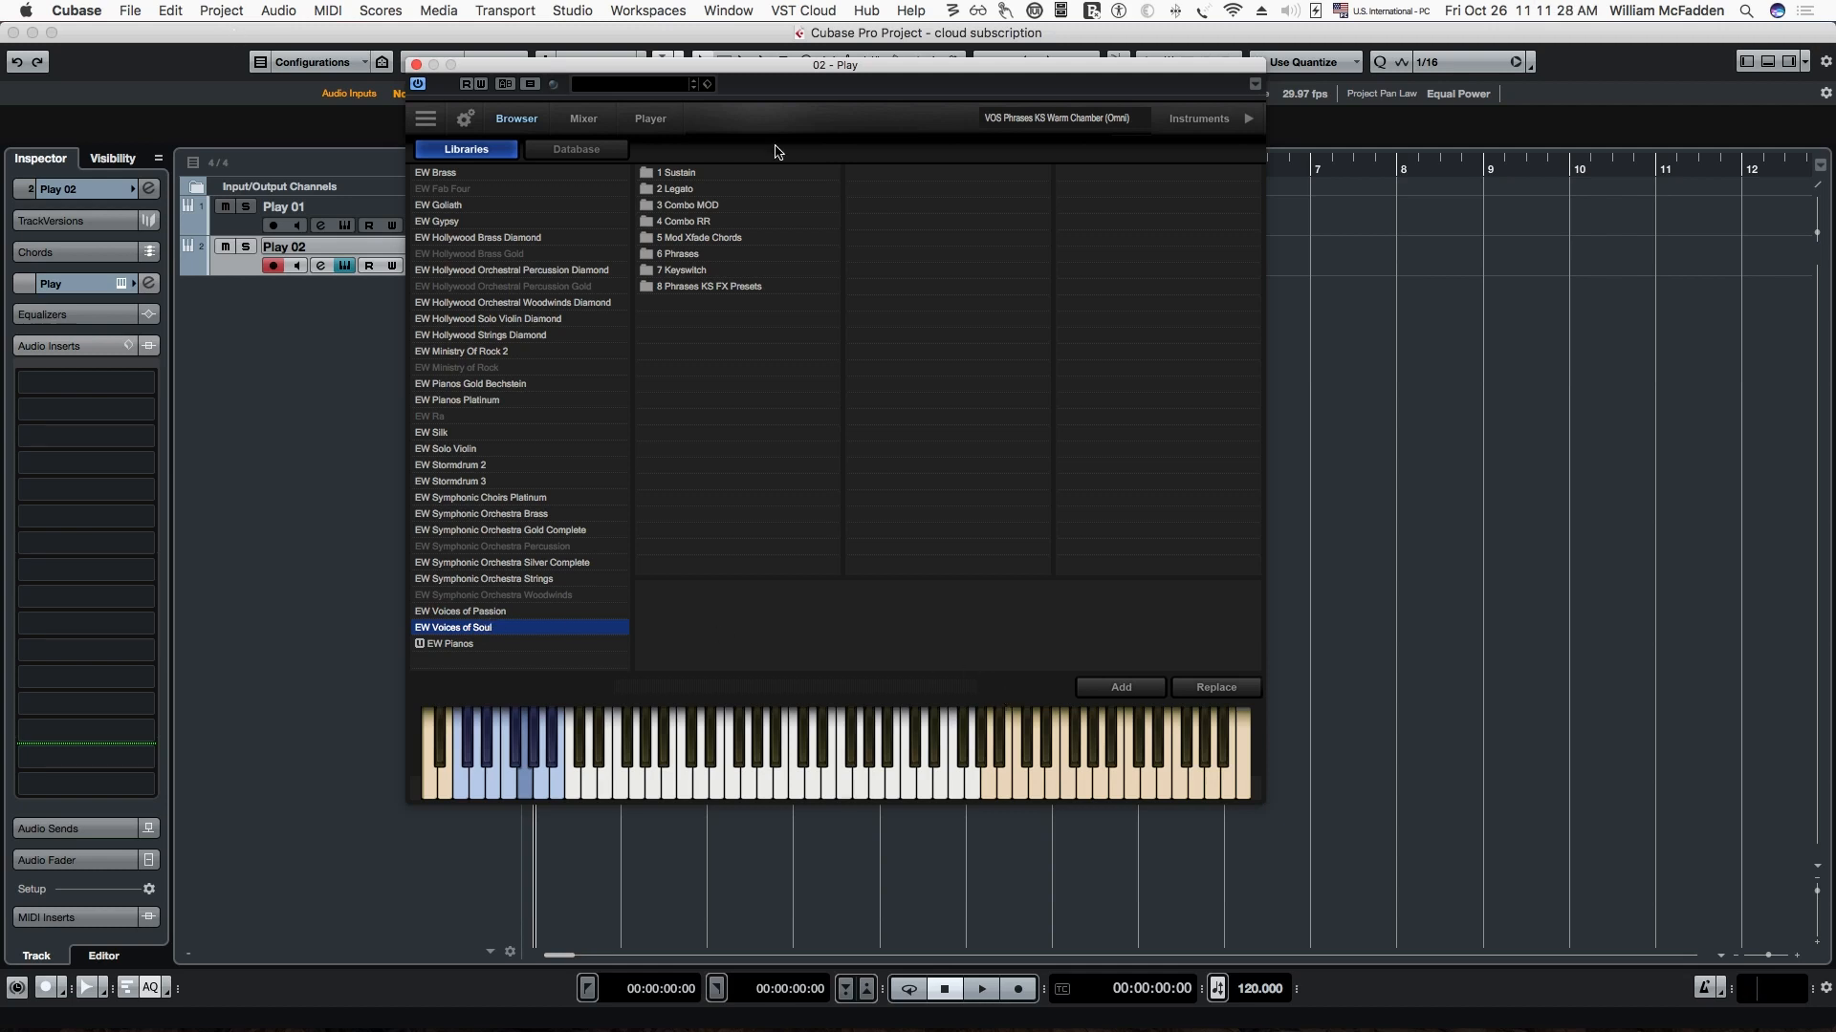
left_click(676, 174)
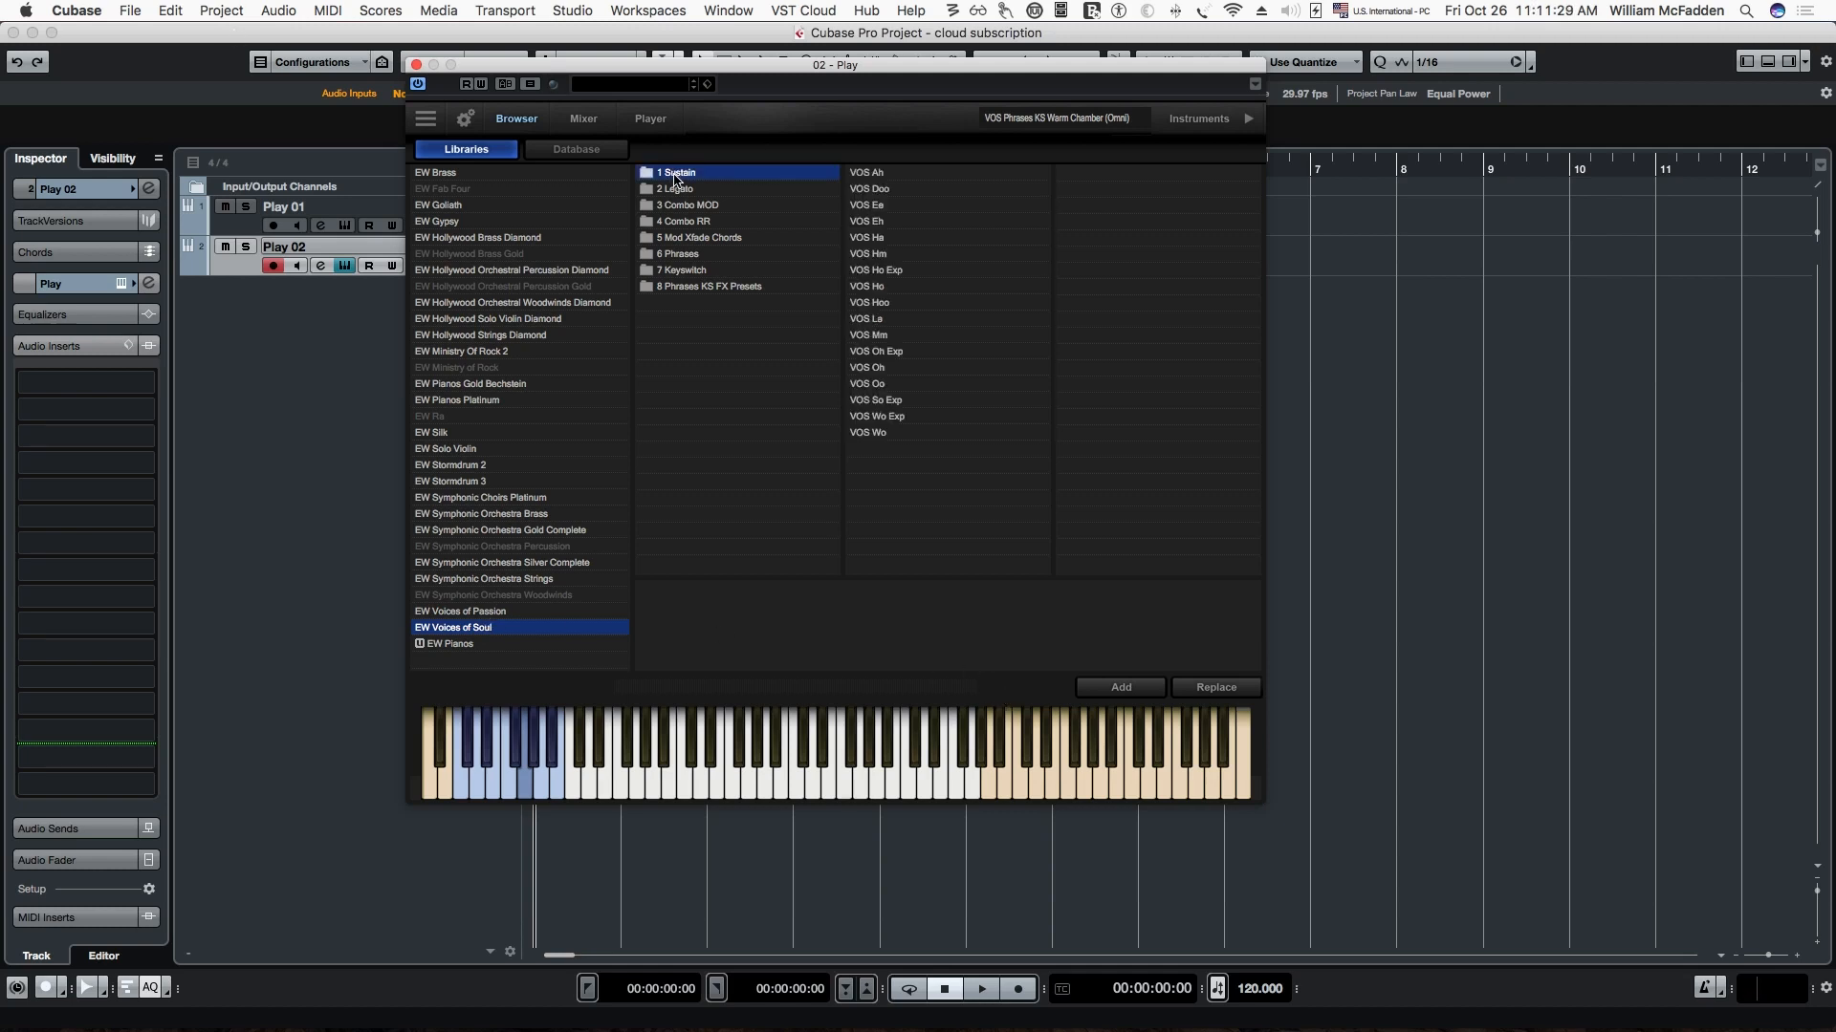
left_click(865, 174)
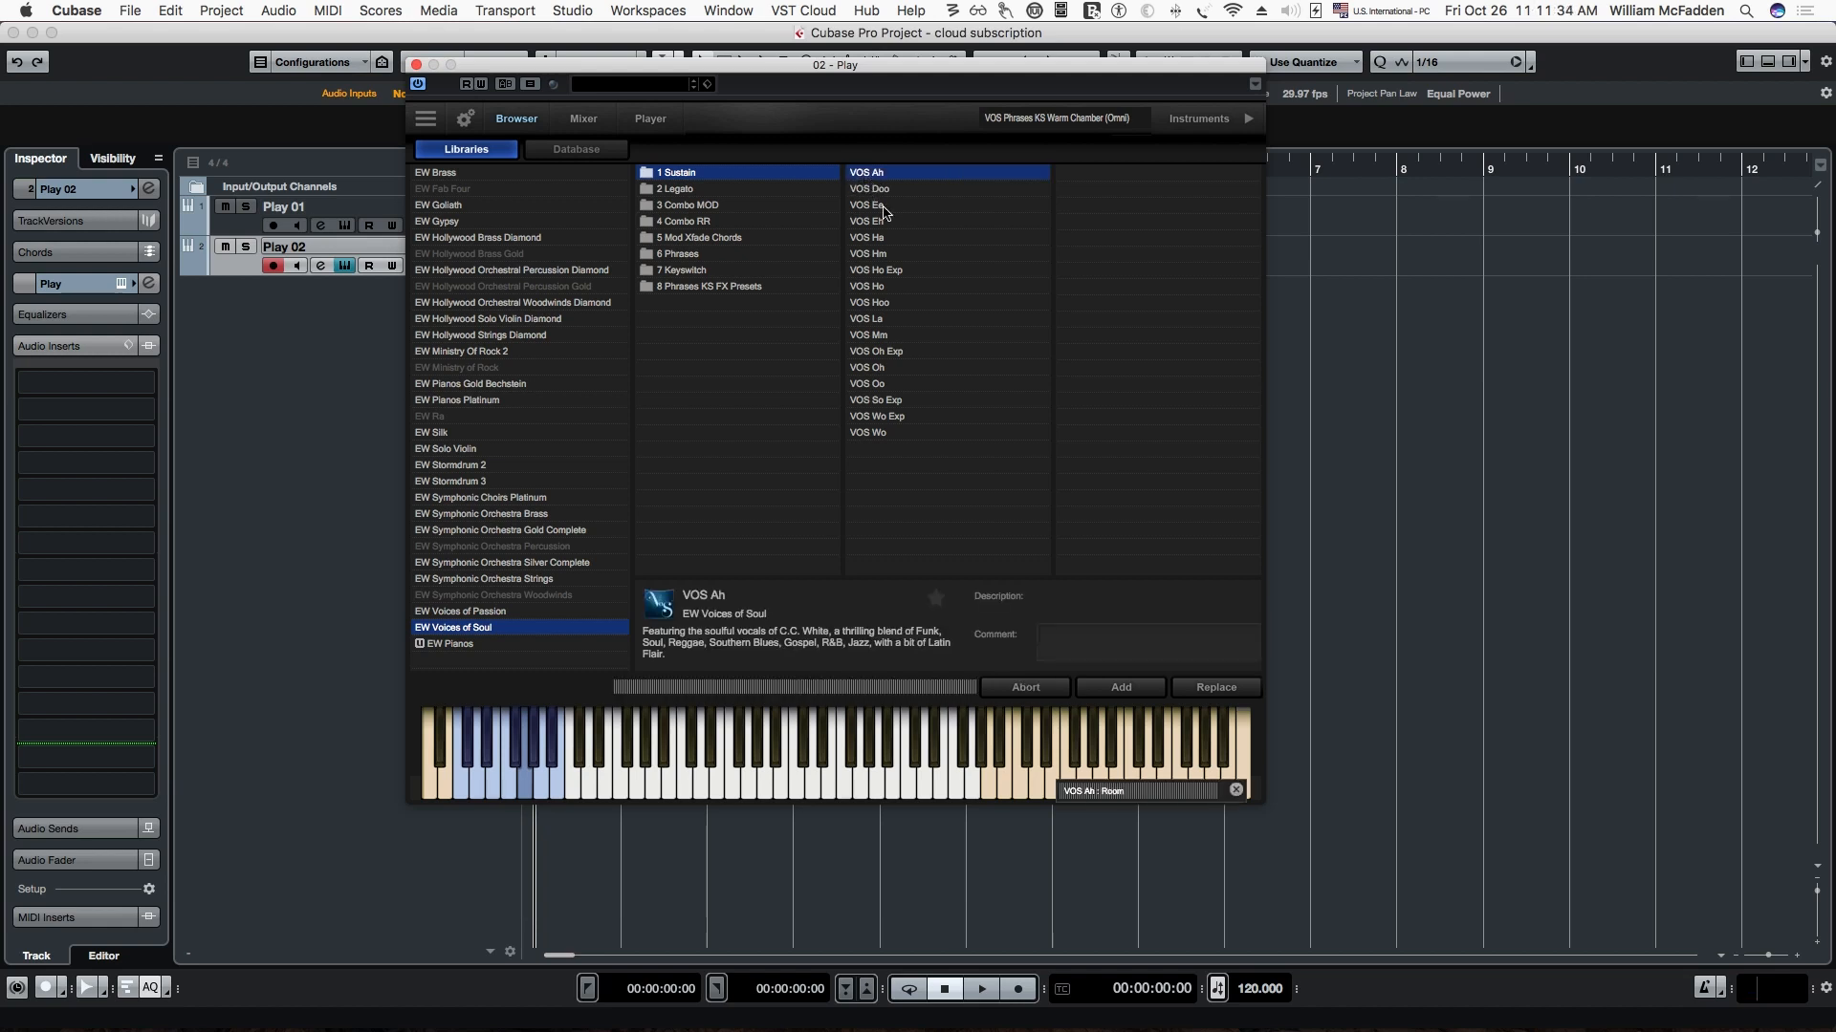